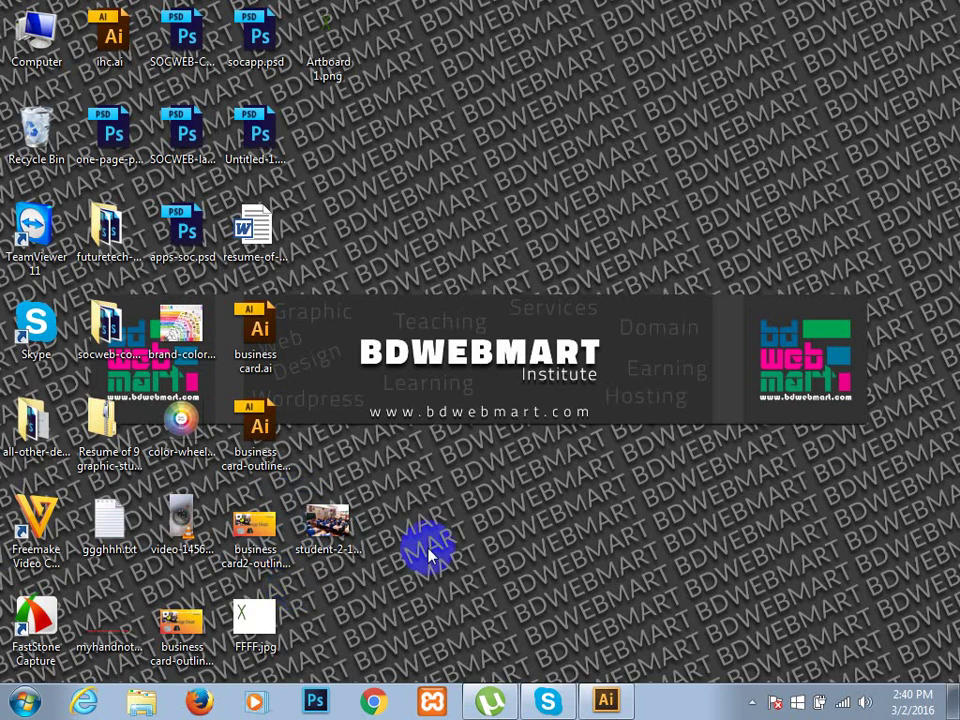
- Restore the Illustrator window showing the Untitled-4 red business card
left_click(612, 703)
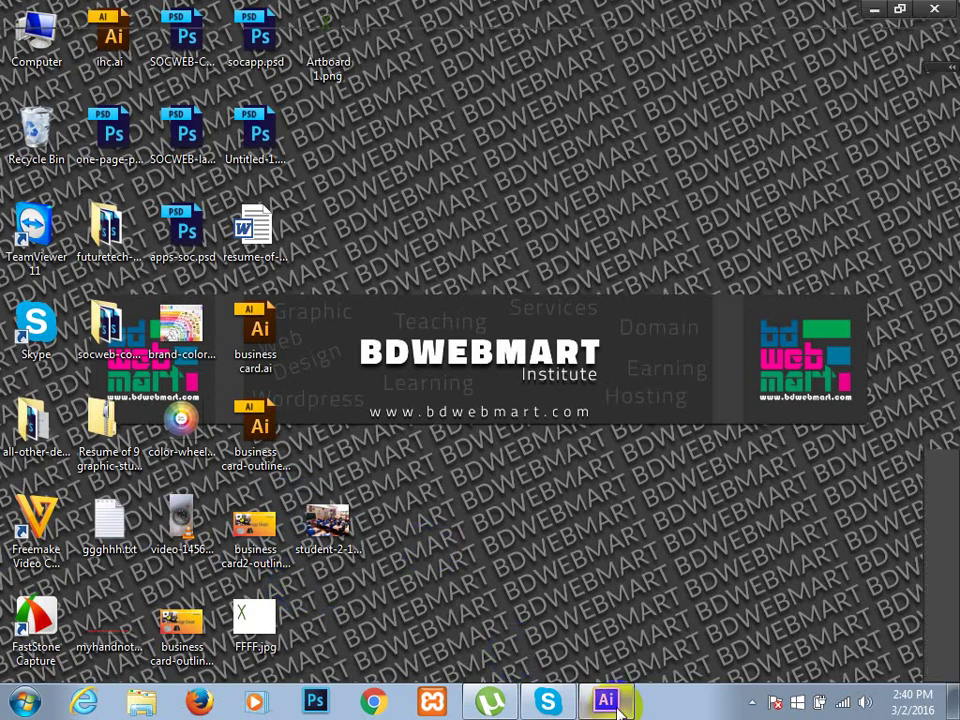
left_click(323, 323)
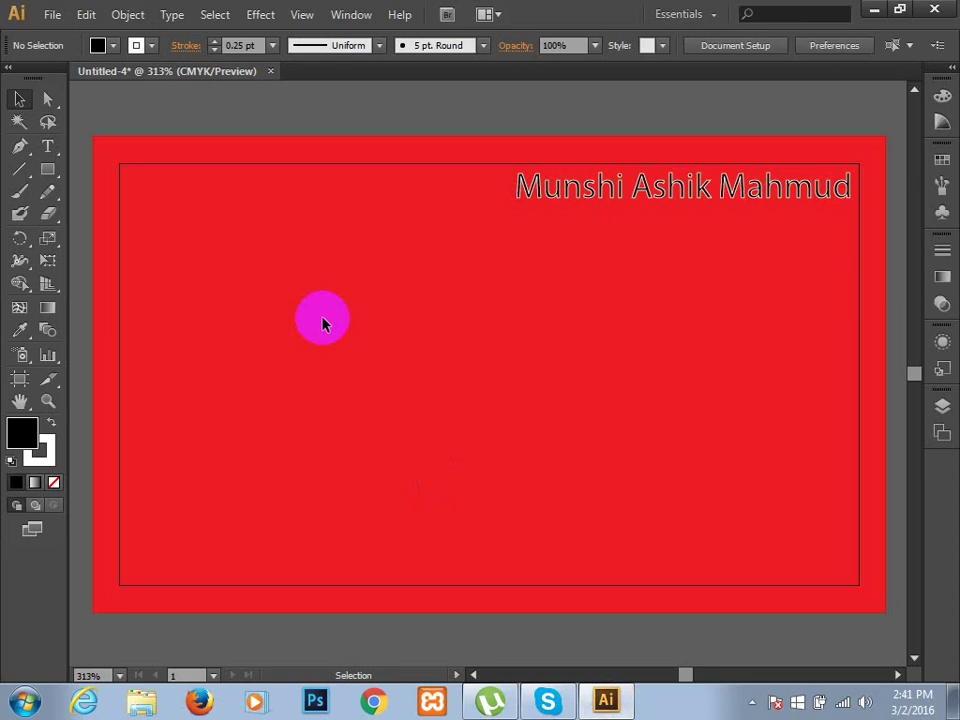
- Alt-drag a copy of the name text lower down and change its wording to 'Designer'
left_click(663, 193)
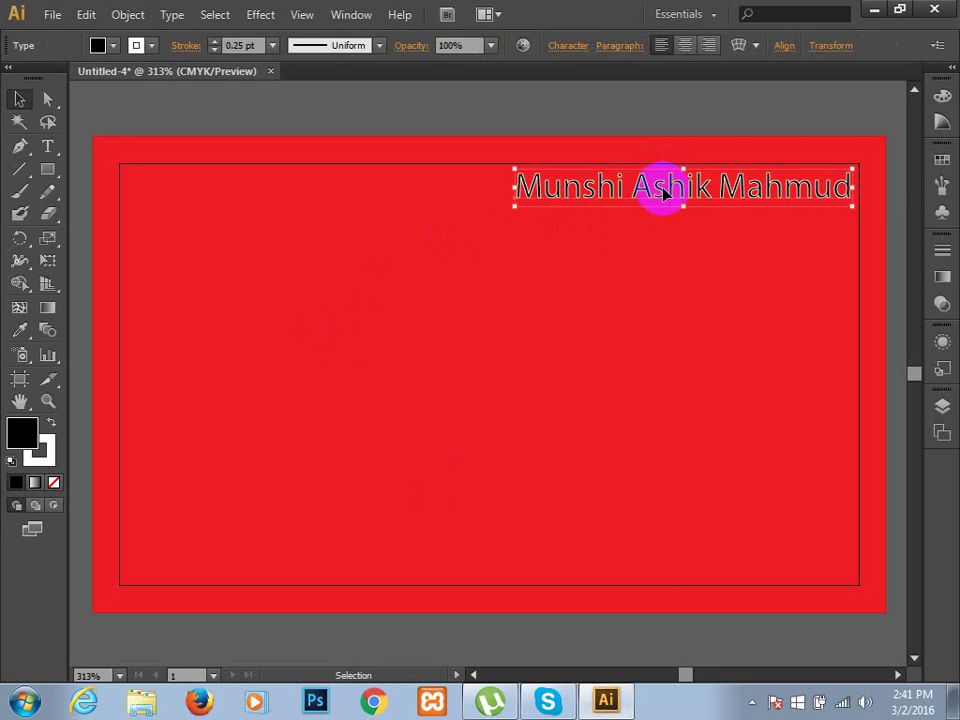
left_click_drag(663, 193, 660, 290)
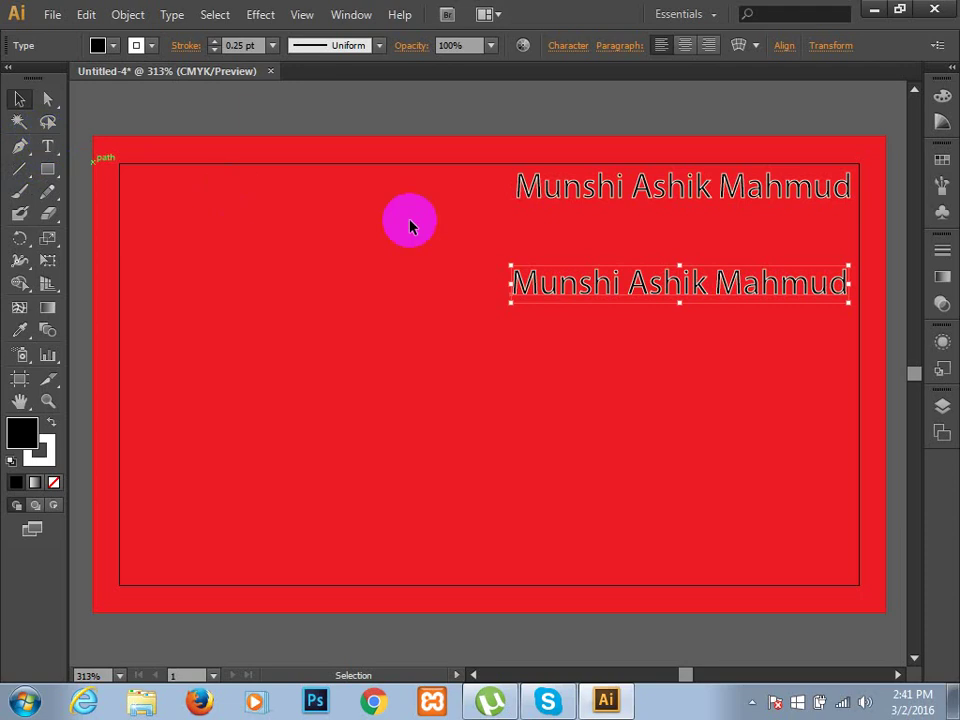
double_click(715, 290)
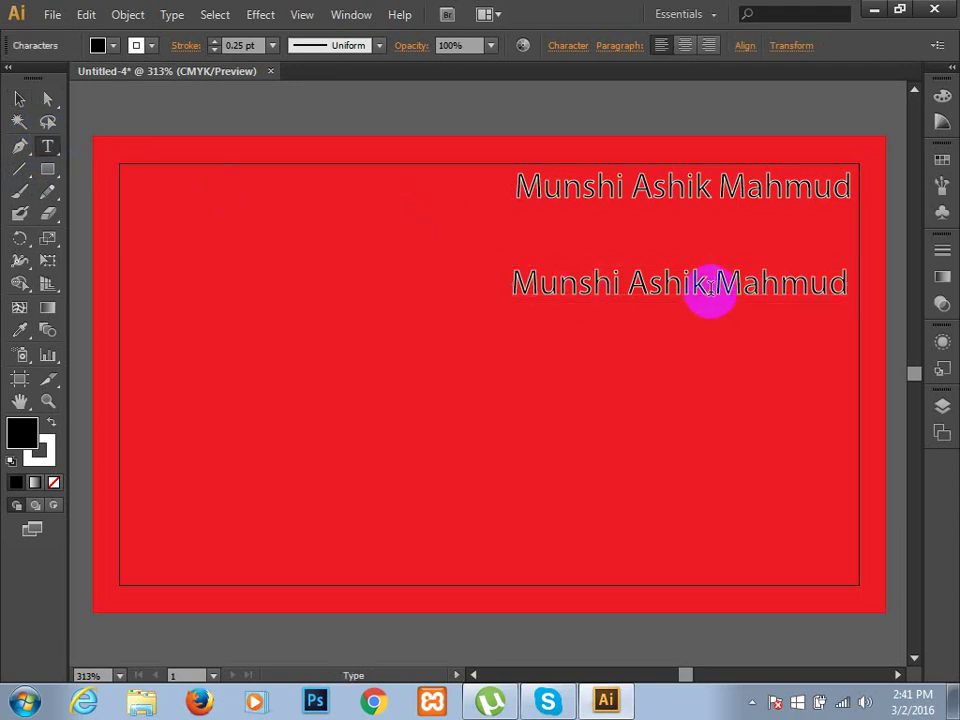
key("Delete")
key("Delete")
key("Delete")
key("Delete")
key("Delete")
key("Delete")
key("Delete")
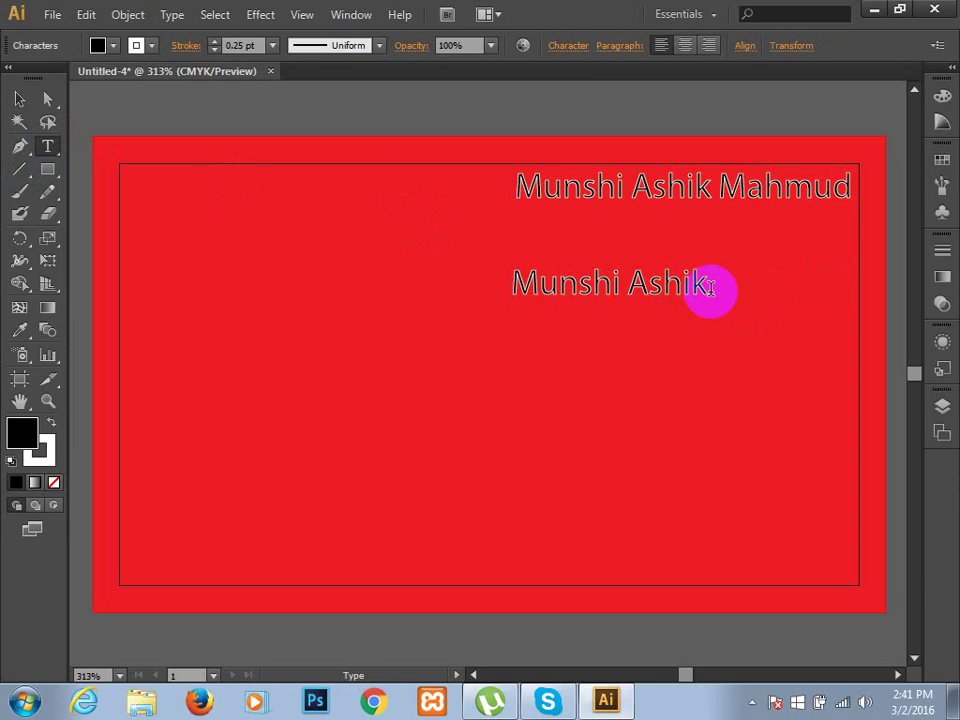
key("BackSpace")
key("BackSpace")
key("BackSpace")
key("BackSpace")
key("BackSpace")
key("BackSpace")
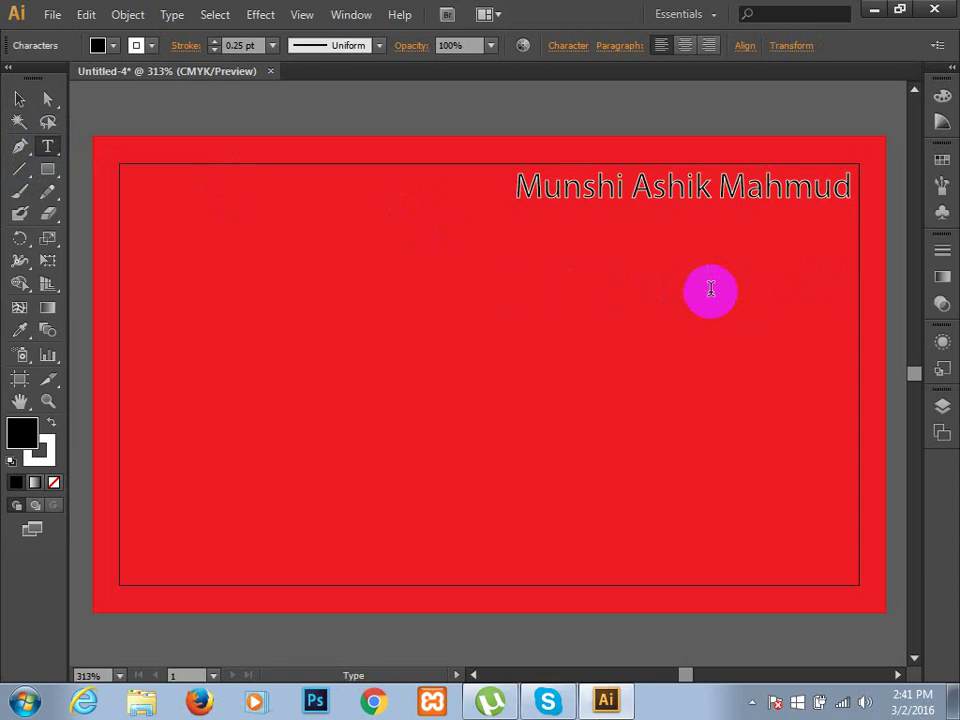
type("Desig")
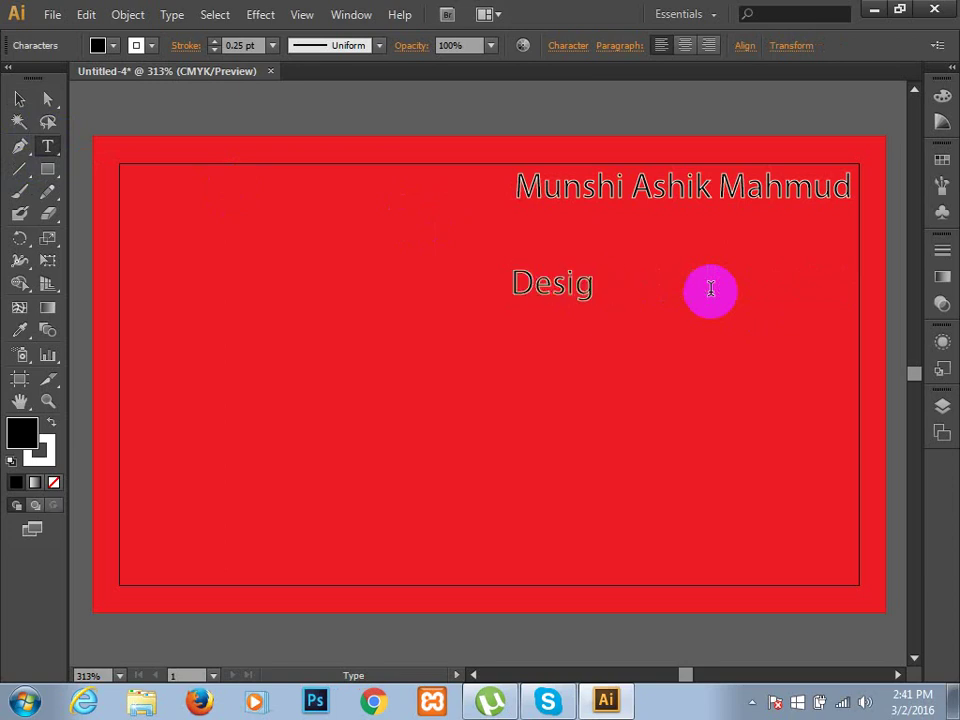
type("ner")
left_click(19, 98)
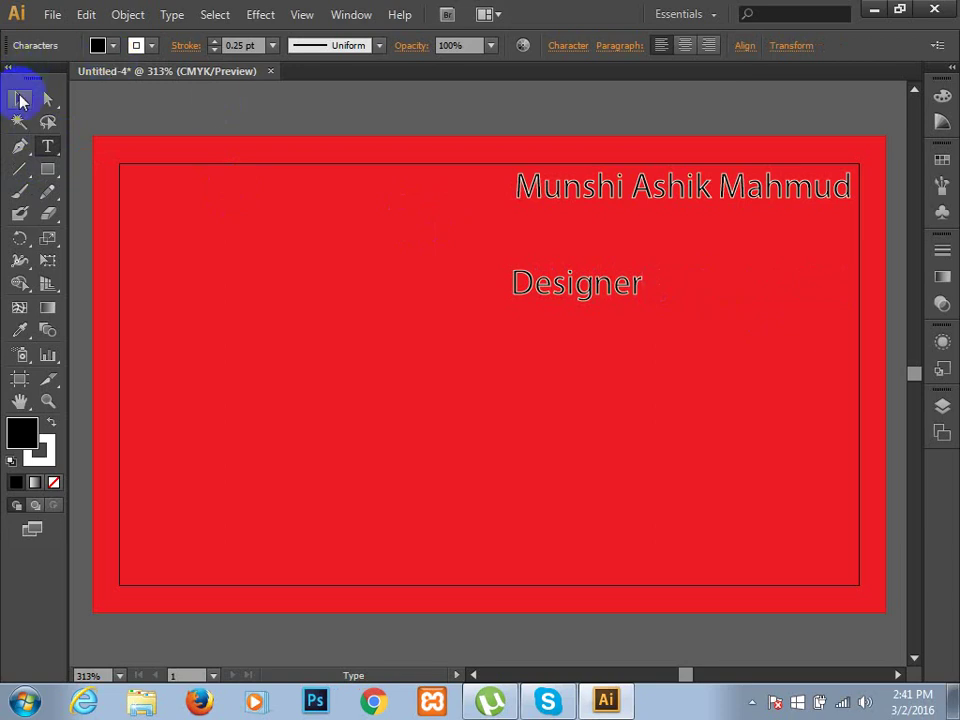
- Move the Designer line up under the name and scale it smaller
left_click(555, 281)
left_click_drag(563, 287, 666, 247)
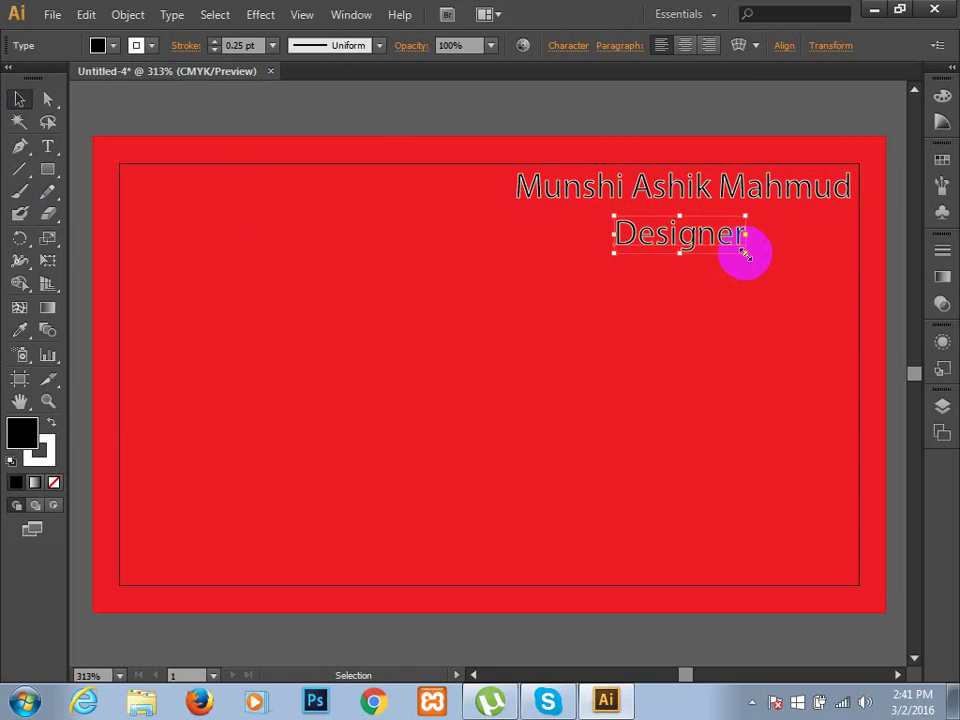
left_click_drag(745, 255, 737, 248)
left_click(733, 296)
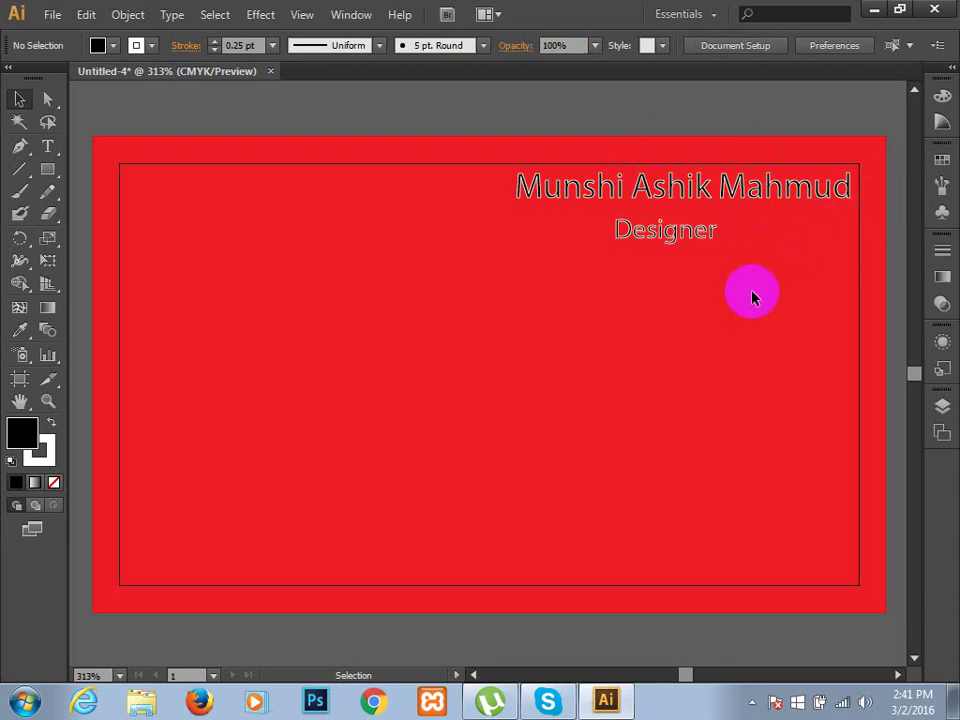
left_click_drag(561, 129, 668, 292)
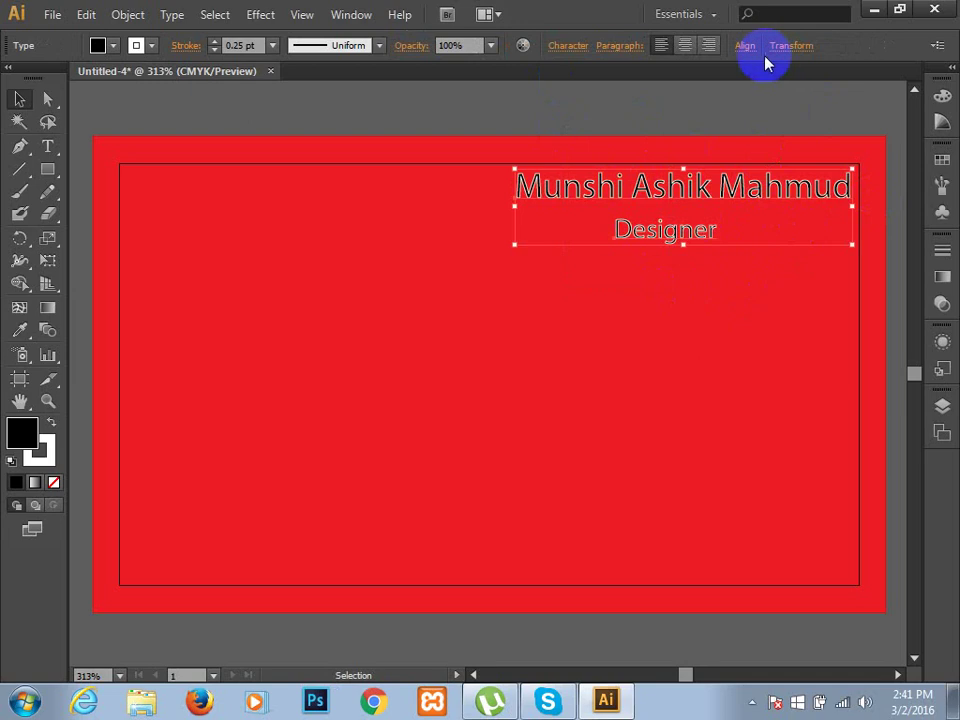
- Right-align the Designer line with the name using Horizontal Align Right
left_click(748, 47)
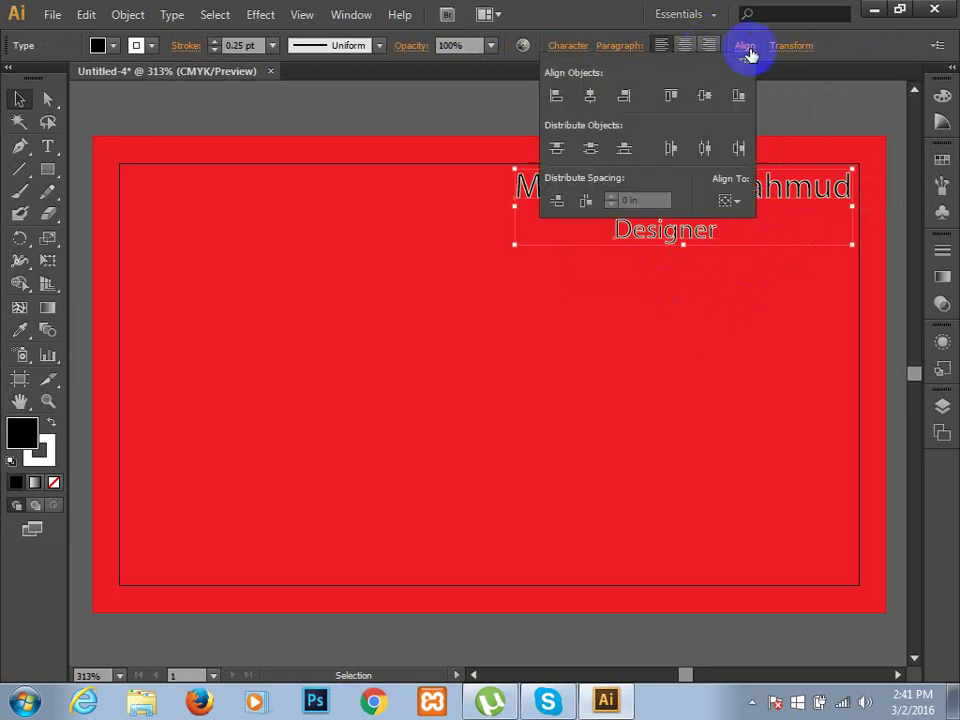
left_click(622, 100)
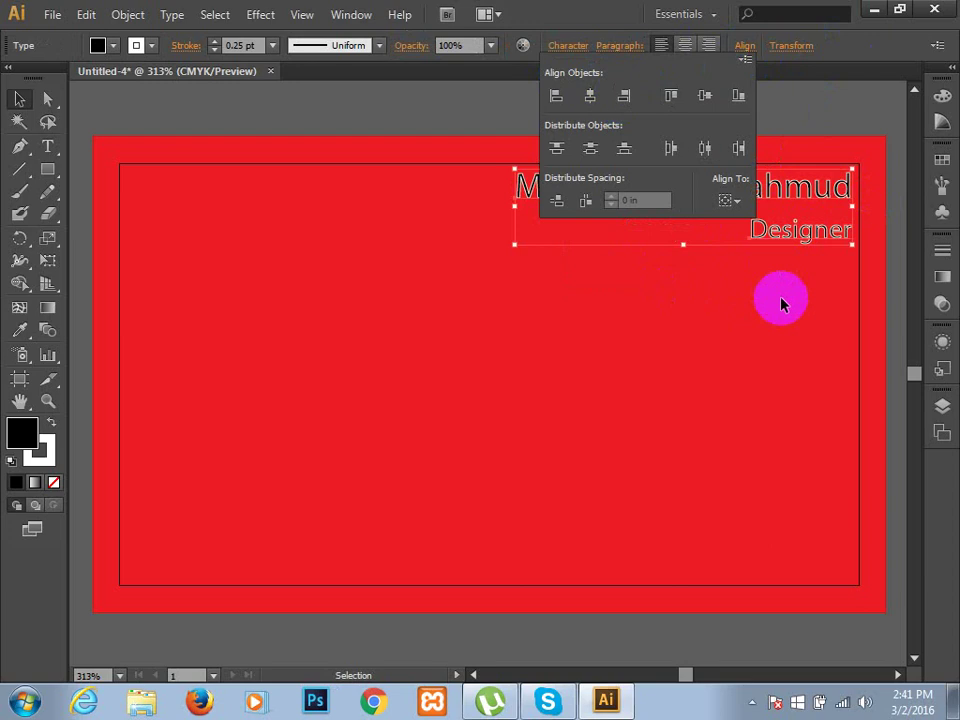
left_click(820, 250)
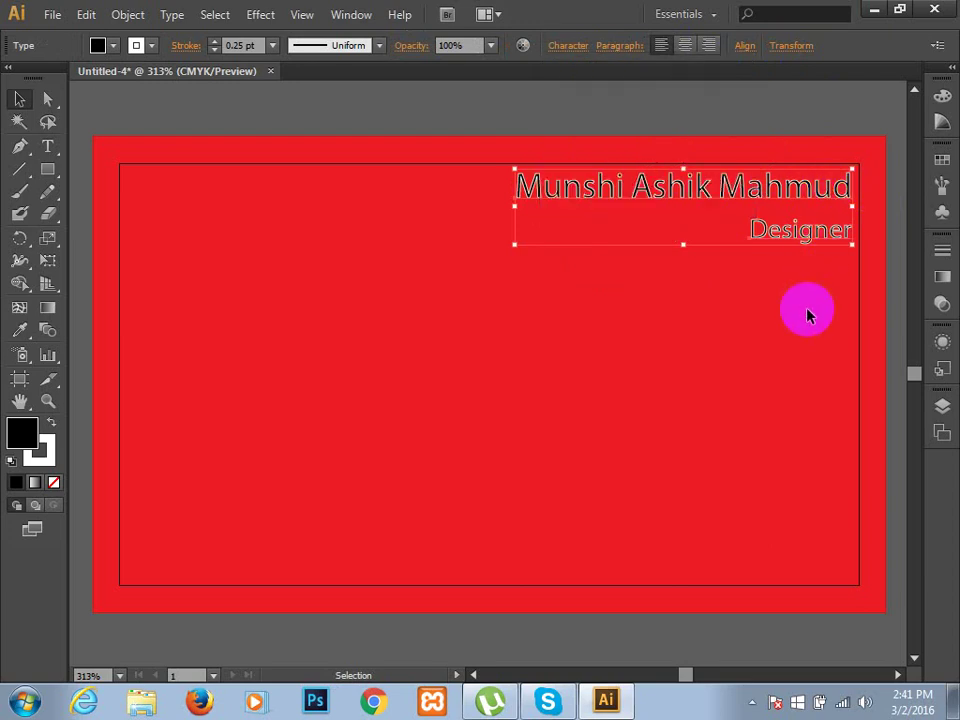
left_click(807, 305)
- Nudge the Designer line up one step closer to the name
left_click(790, 232)
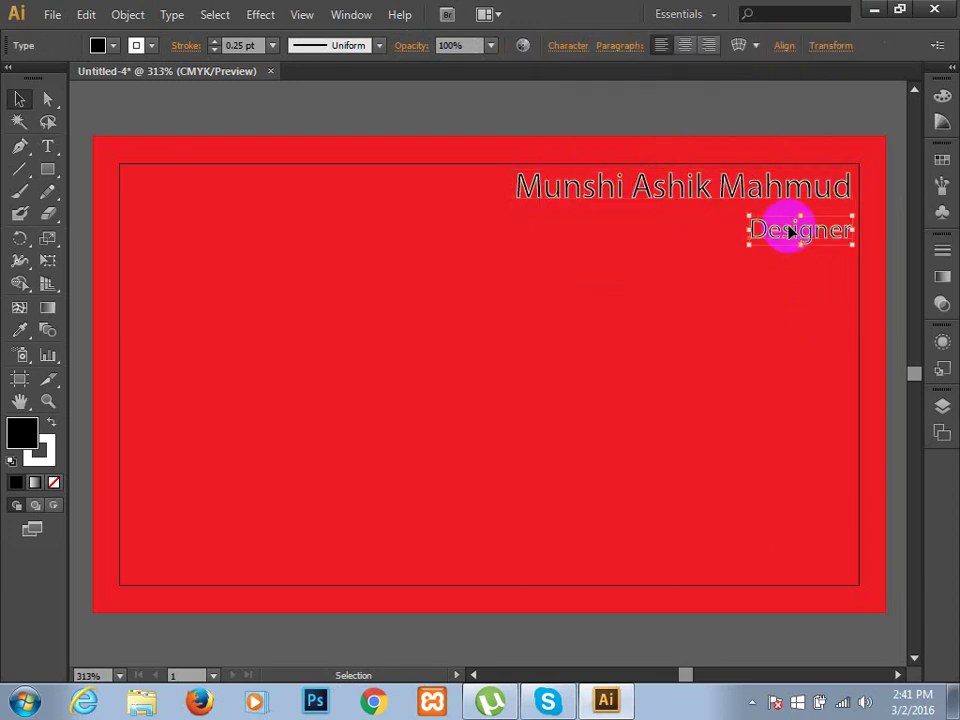
key("Up")
key("Up")
key("Up")
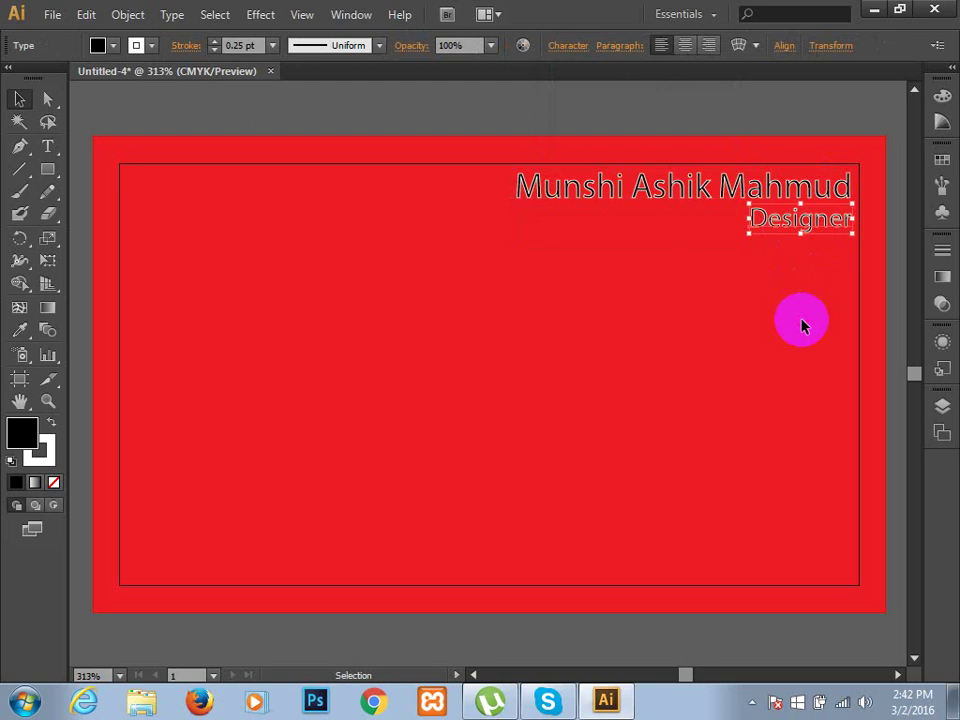
left_click(803, 323)
left_click(945, 408)
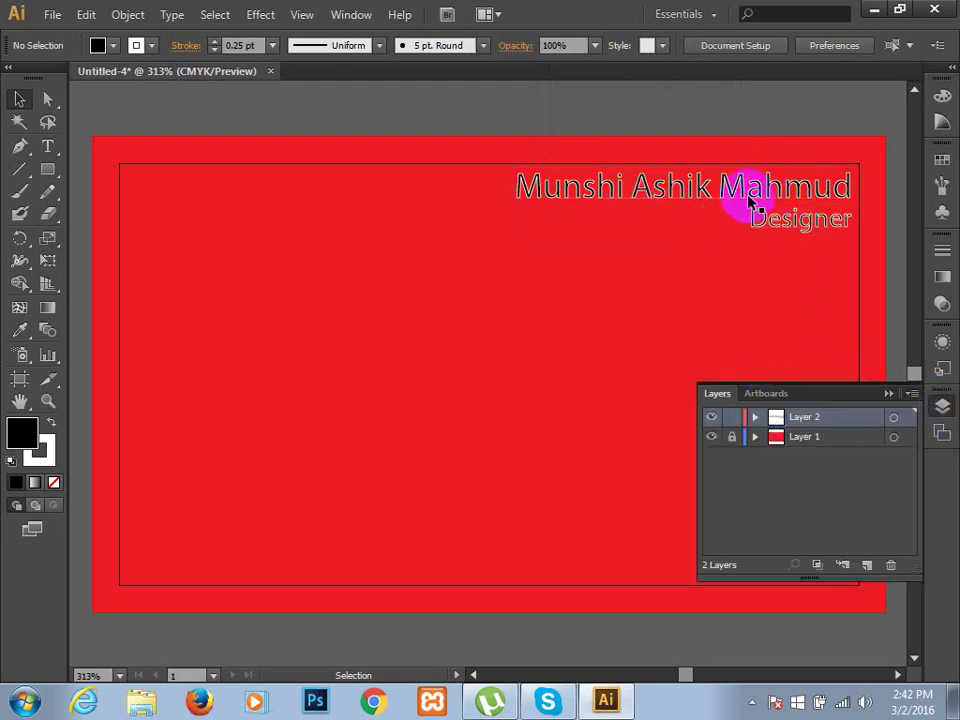
- Expand Layer 2 and toggle visibility of the name and Designer texts to identify them
left_click(756, 418)
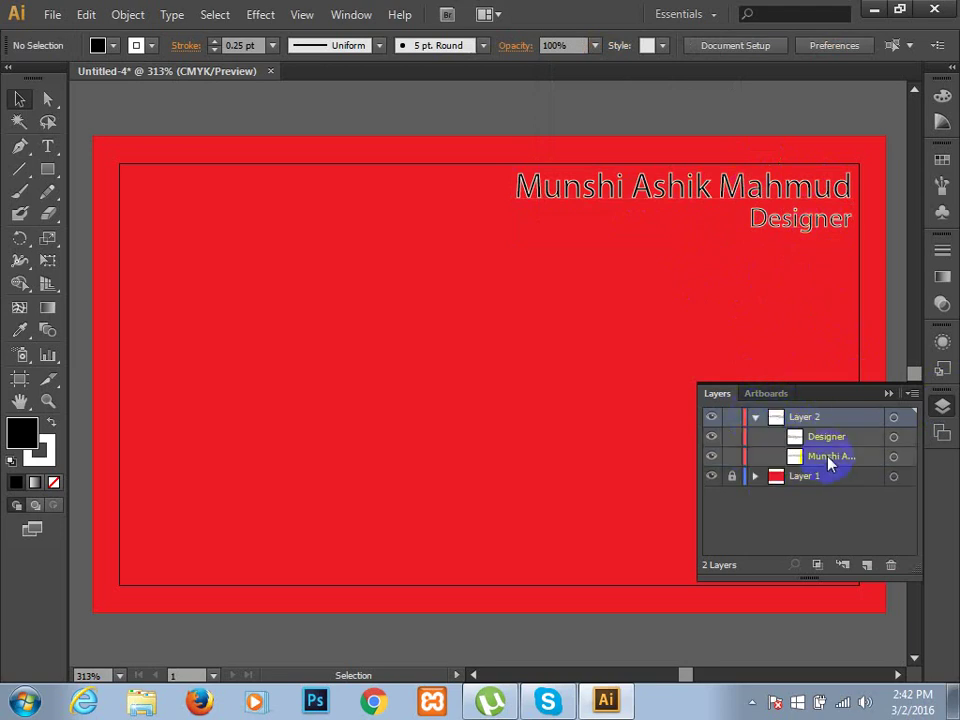
left_click(712, 458)
left_click(712, 457)
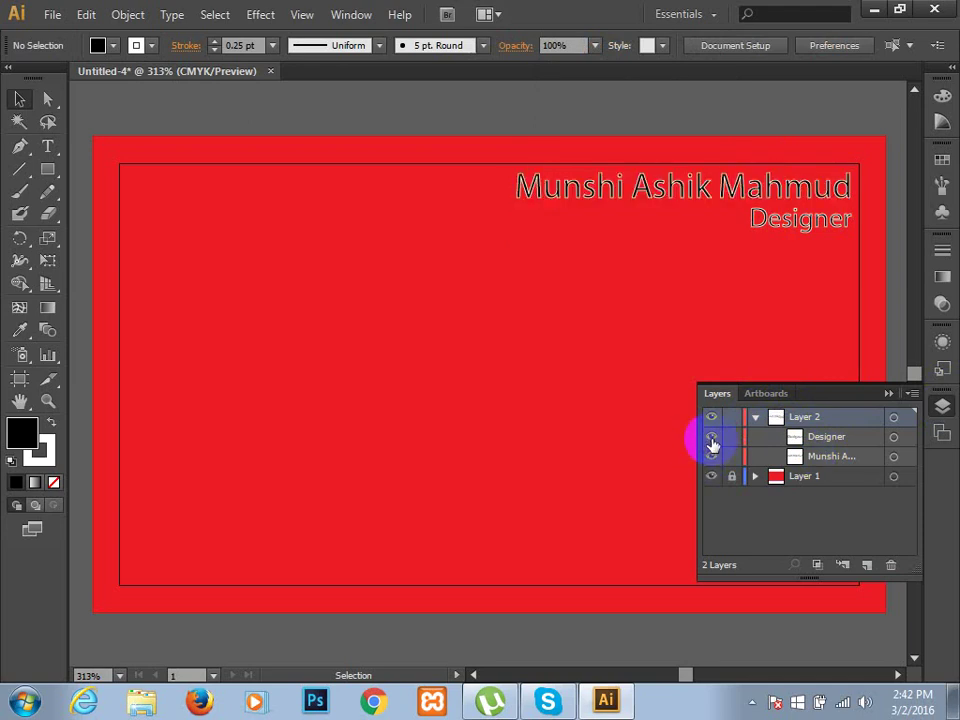
left_click(712, 440)
left_click(712, 440)
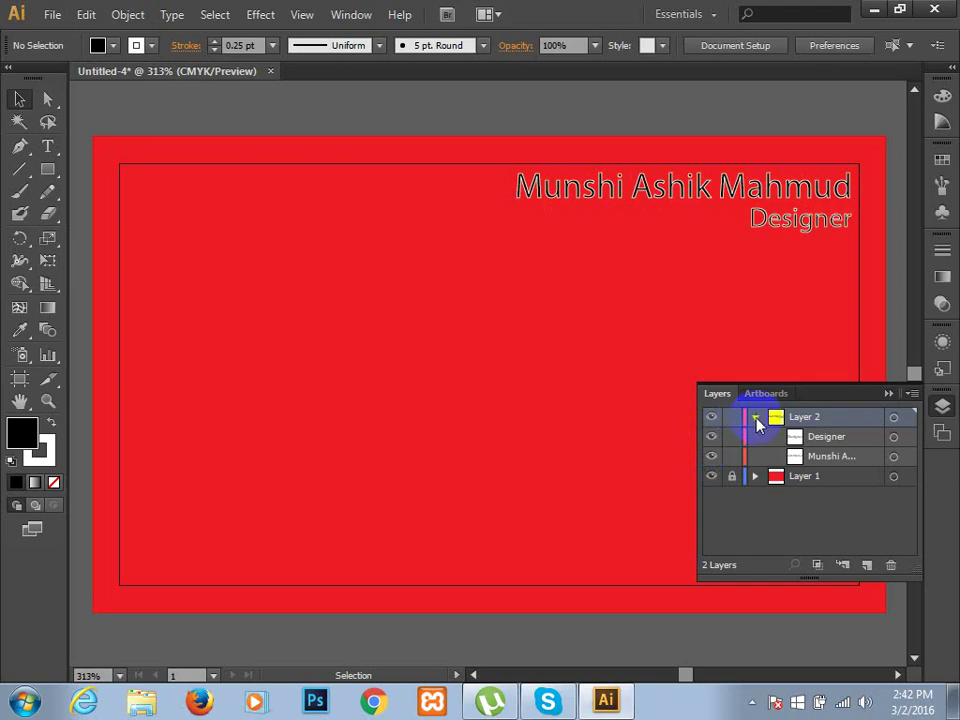
left_click(755, 416)
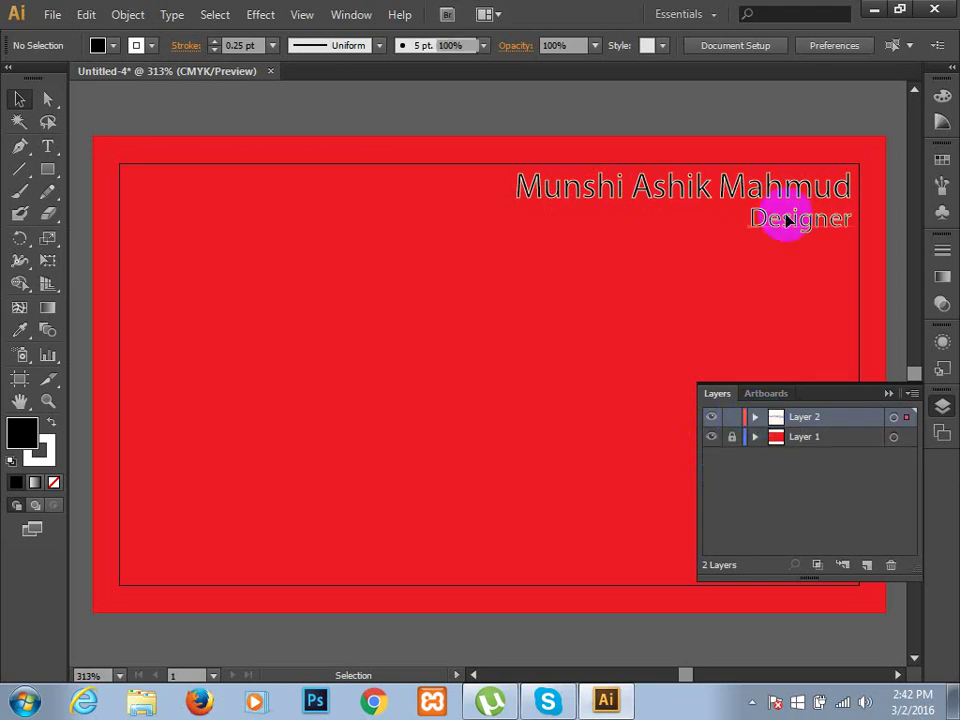
- Set the Designer text's stroke to None so it shows plain black
left_click(787, 220)
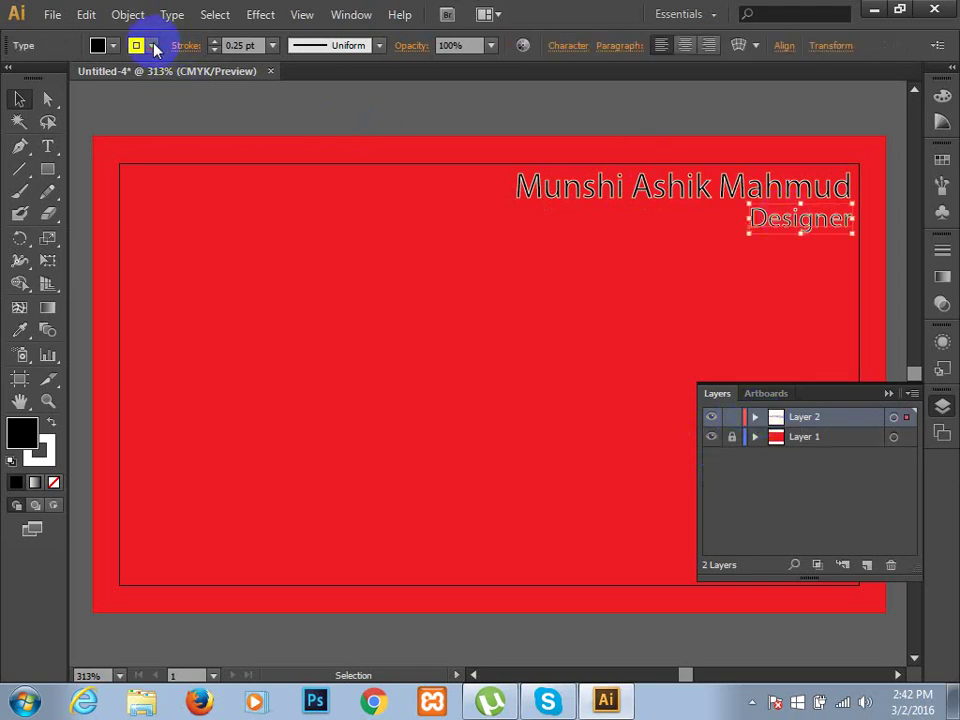
left_click(151, 45)
left_click(12, 78)
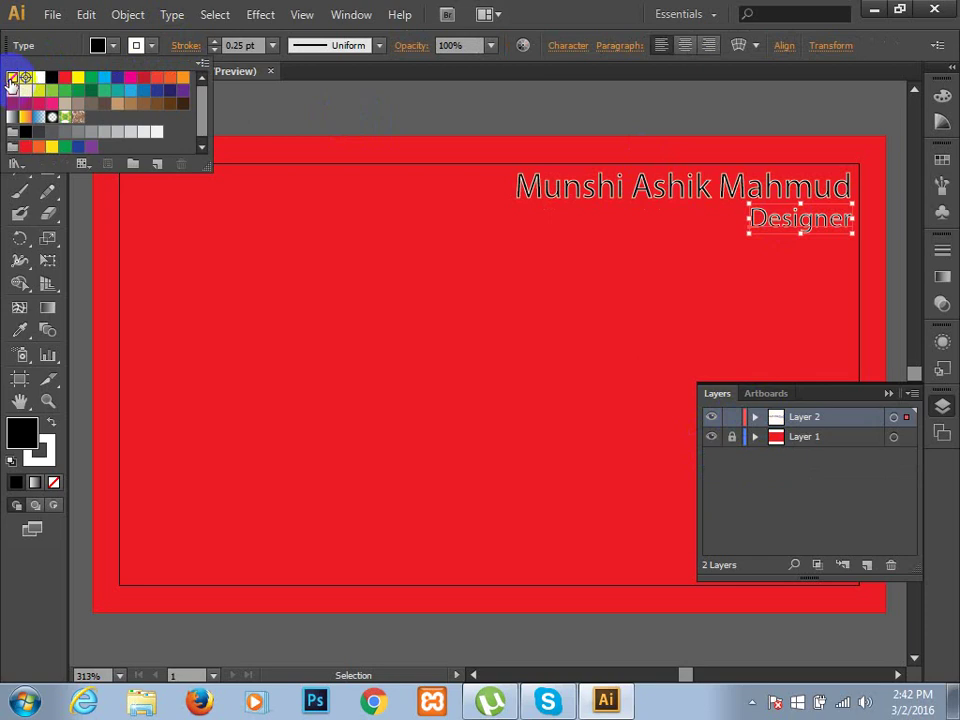
left_click(12, 78)
left_click(389, 322)
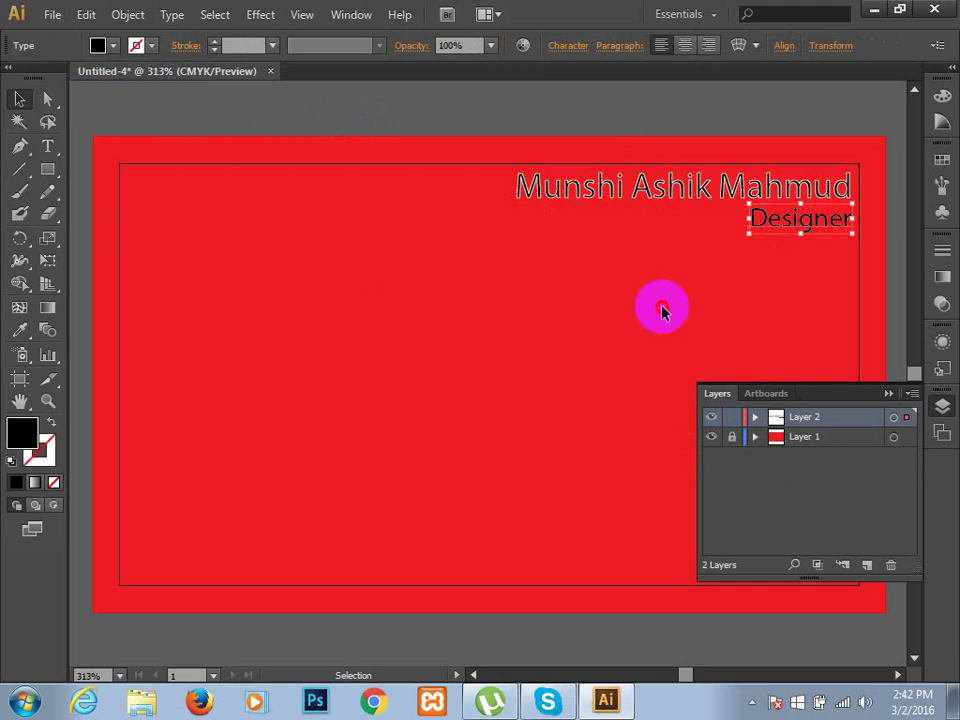
left_click(814, 364)
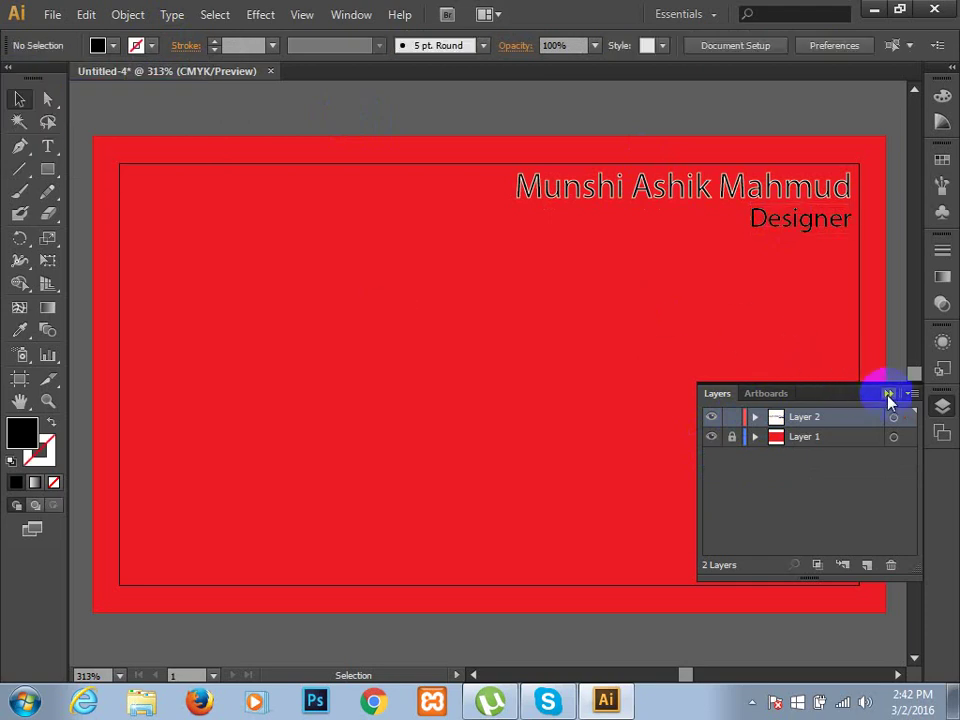
left_click(889, 396)
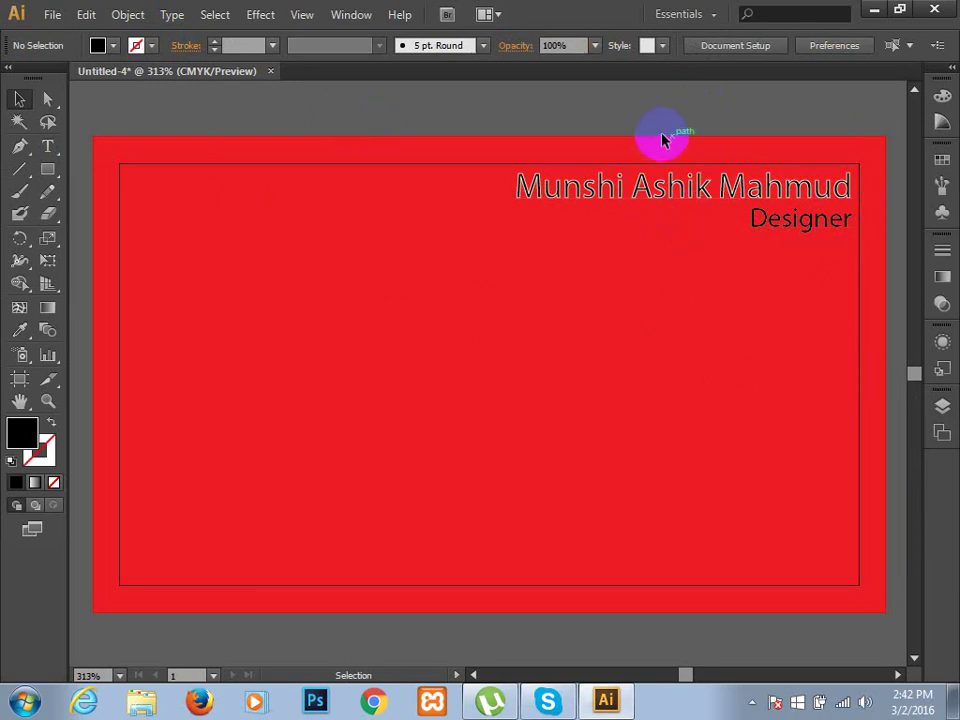
- Group the name and Designer lines with Ctrl+G and reposition the group slightly
left_click_drag(662, 134, 797, 272)
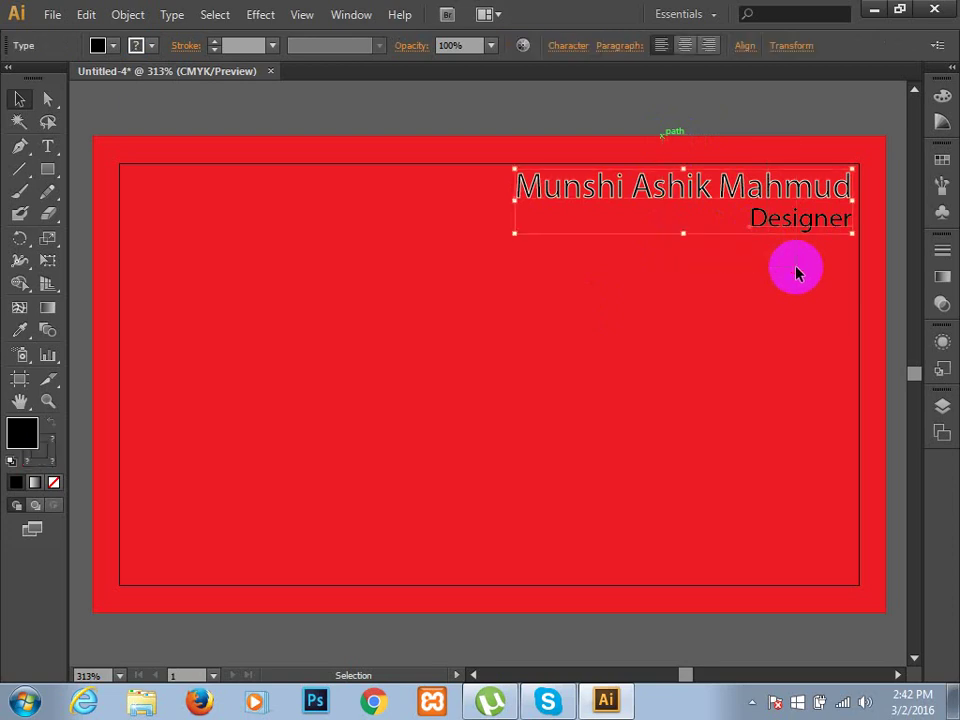
key("ctrl+h")
key("ctrl+g")
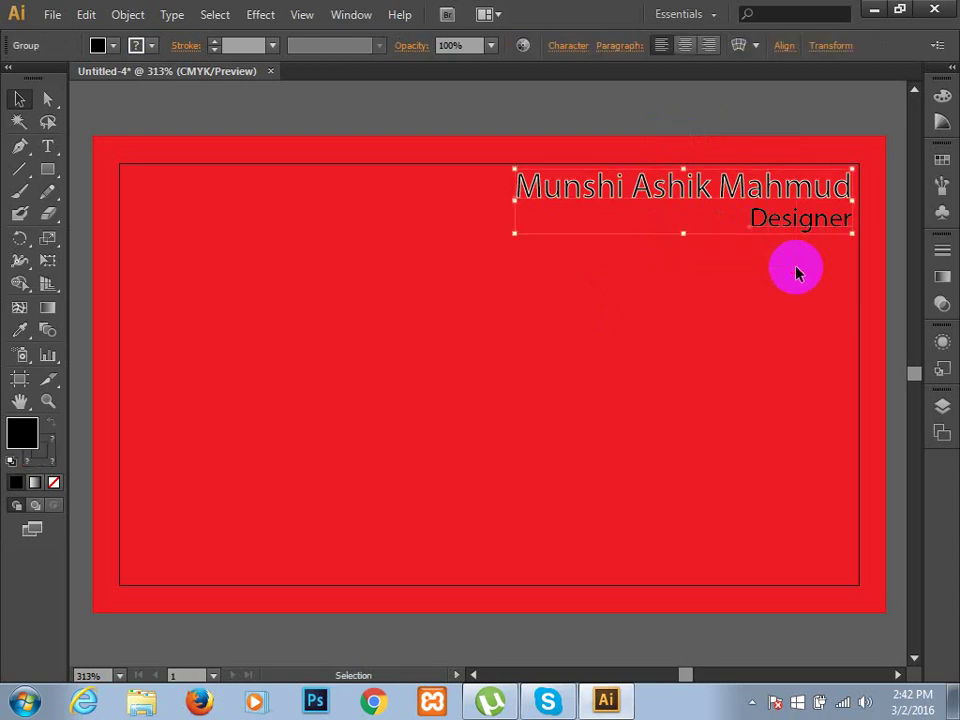
left_click(711, 304)
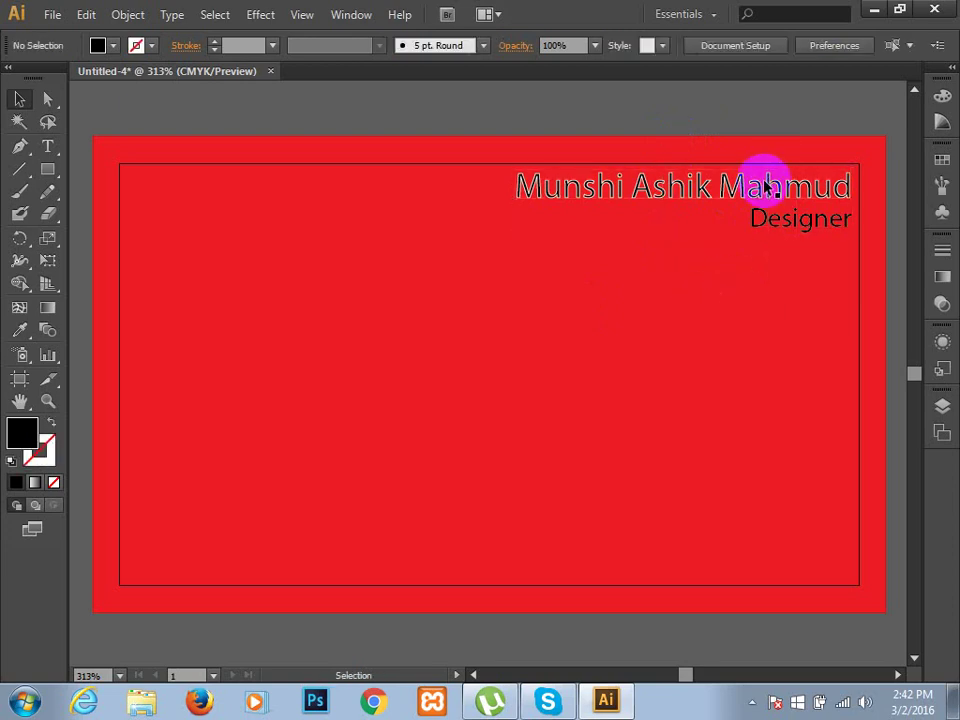
left_click(770, 230)
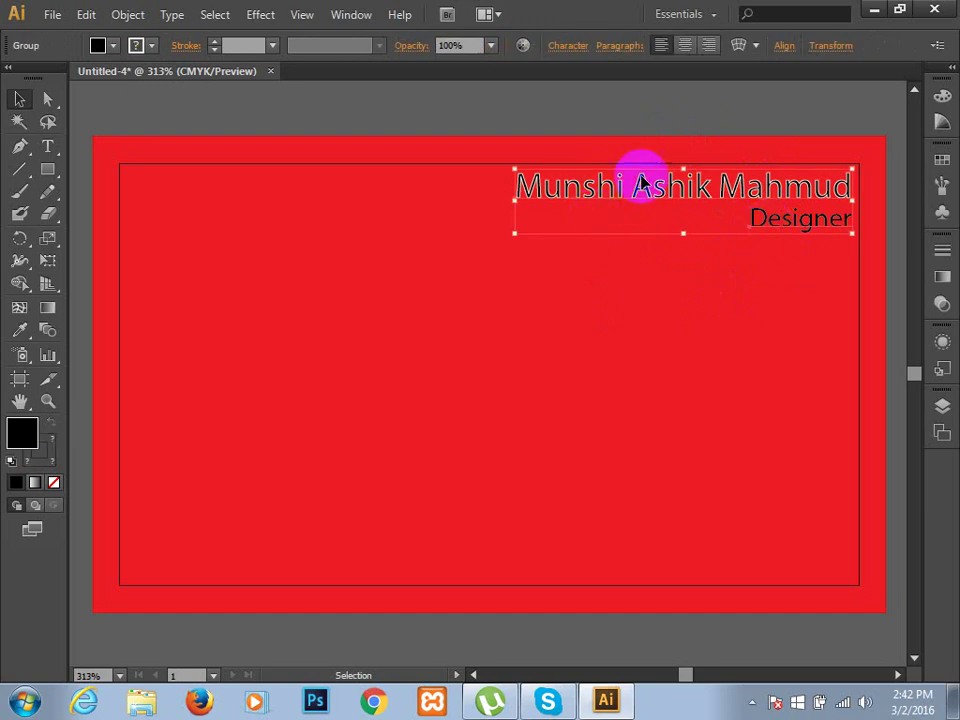
mouse_move(665, 188)
left_mouse_down()
mouse_move(435, 291)
mouse_move(666, 181)
left_mouse_up()
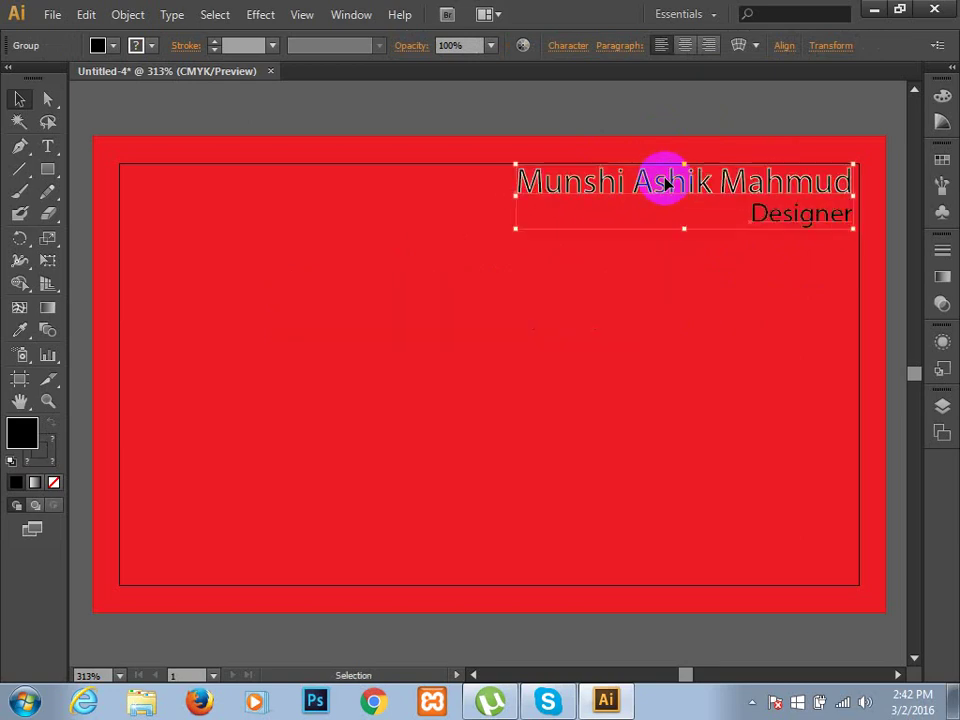
left_click(624, 404)
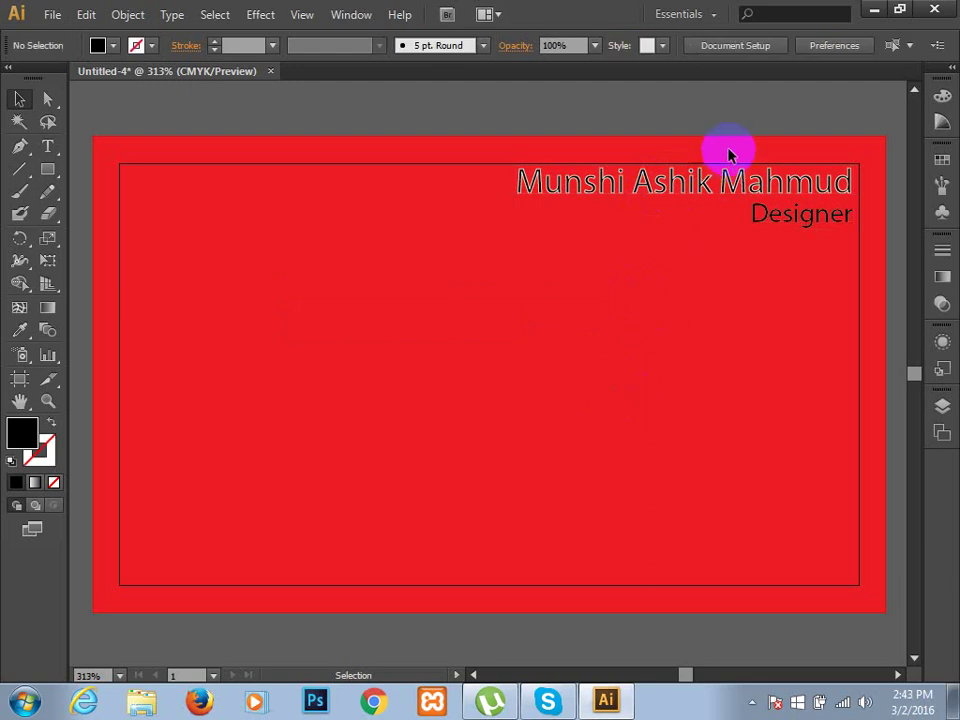
left_click(703, 188)
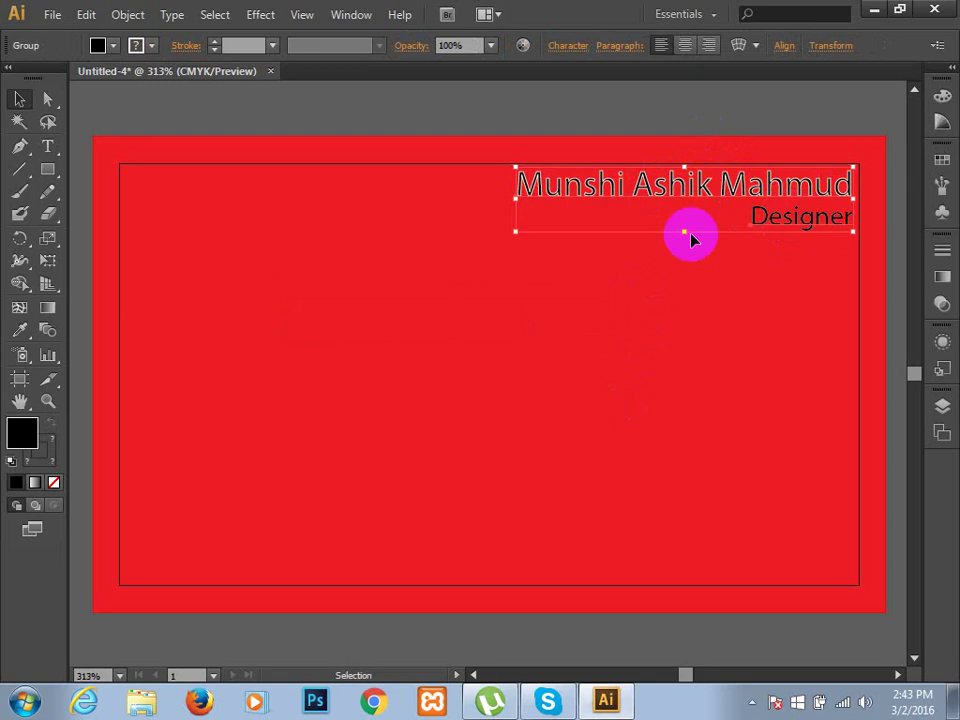
left_click(679, 342)
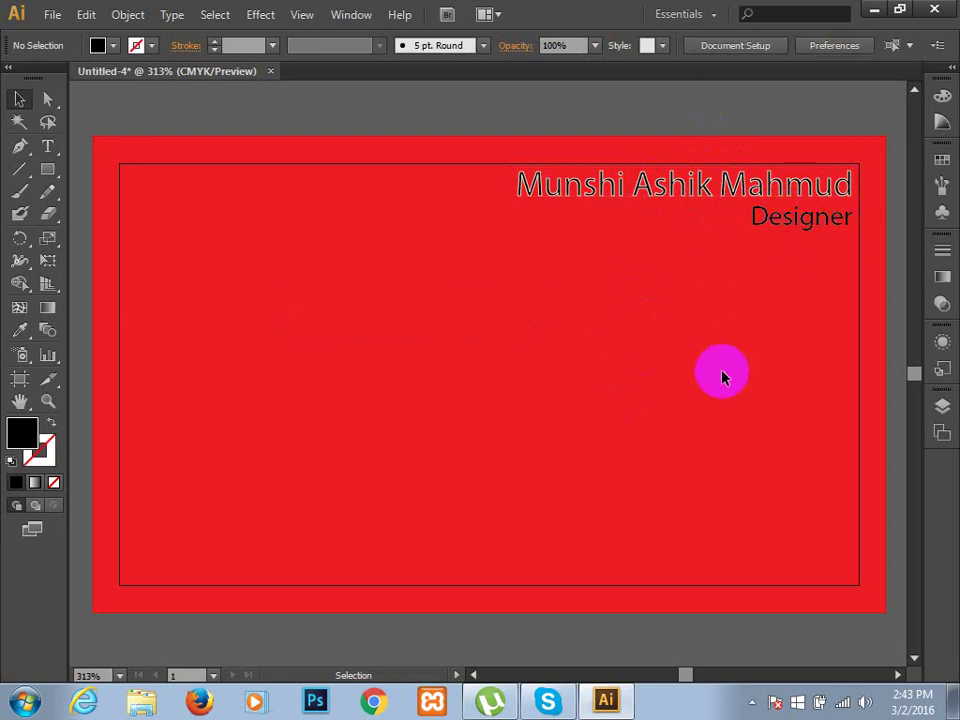
double_click(798, 188)
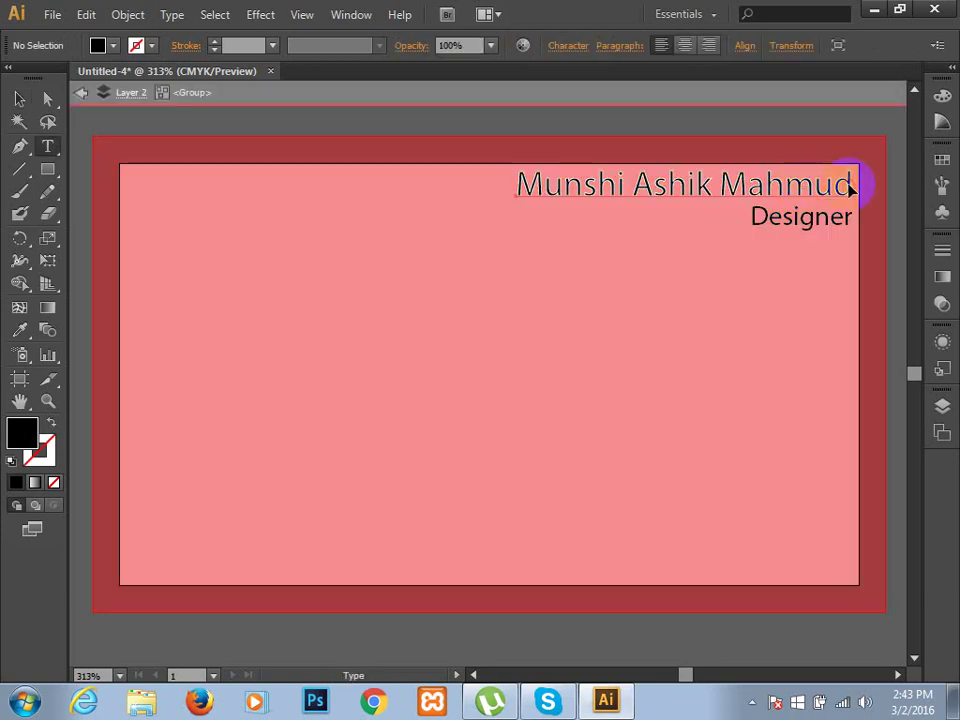
key("t")
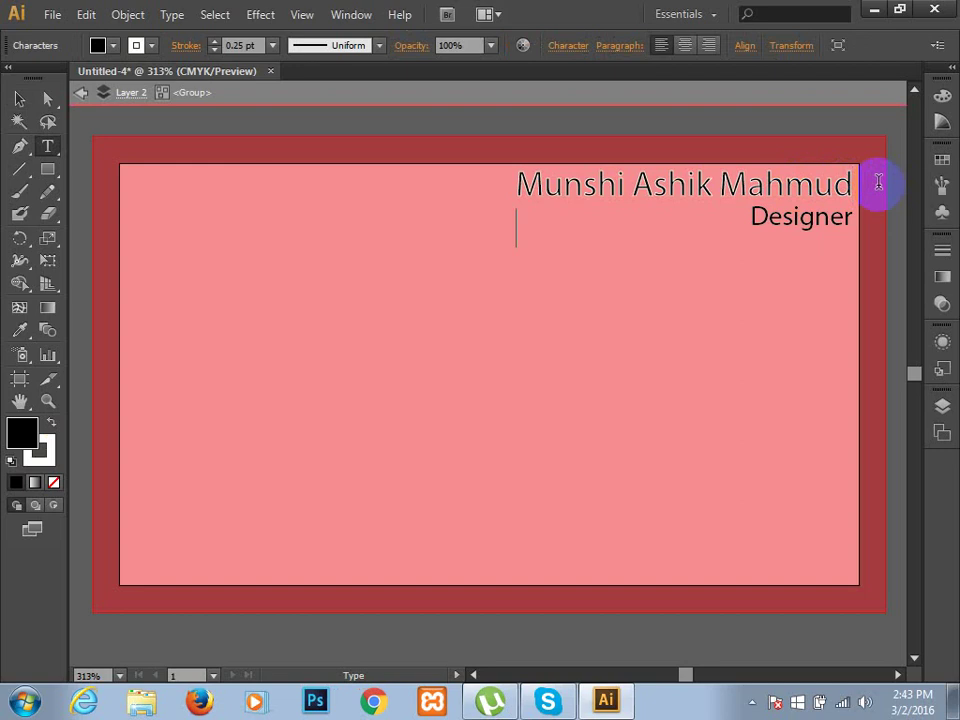
type("Desi")
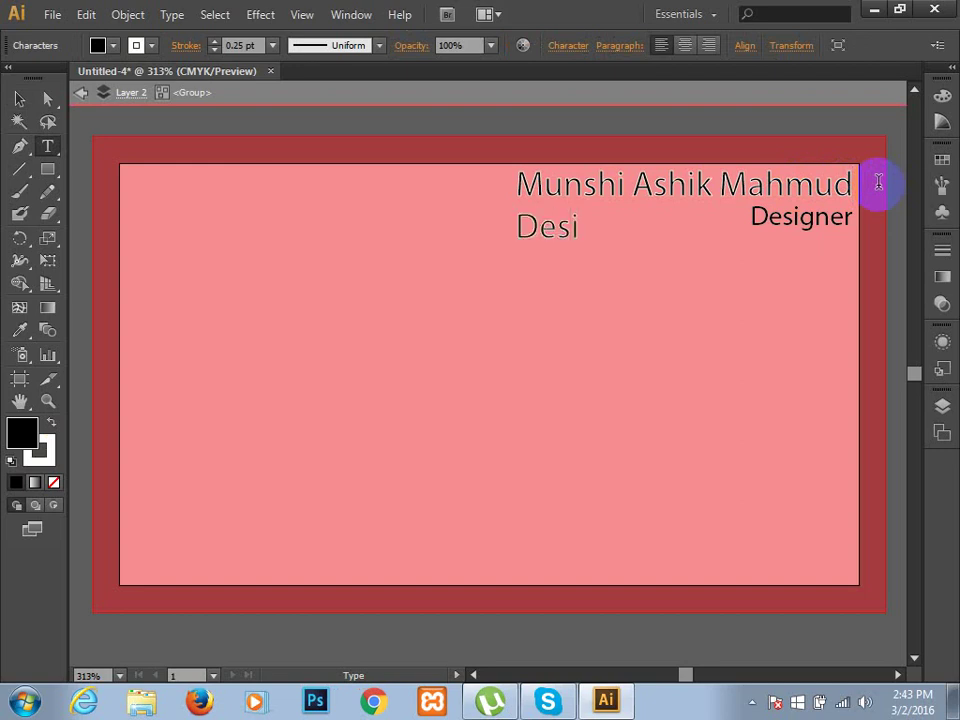
type("gner")
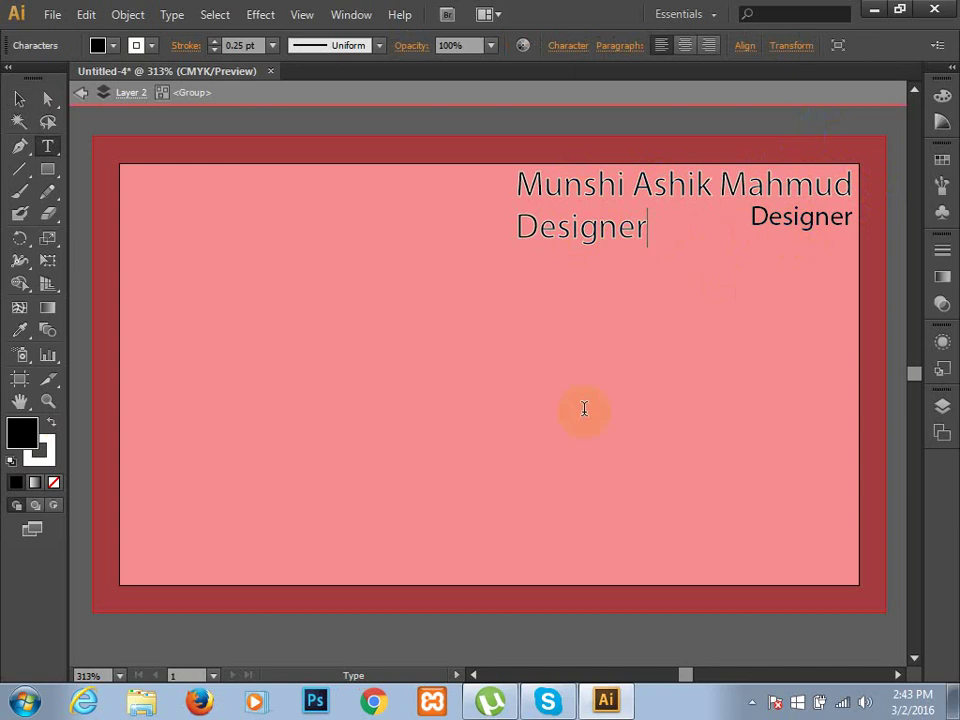
double_click(511, 227)
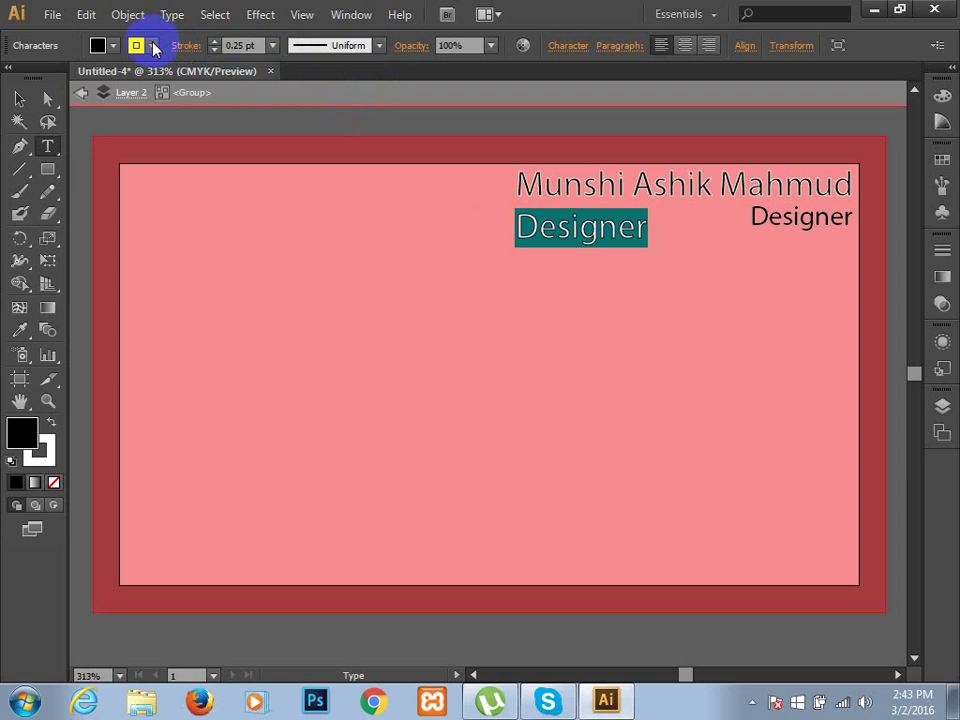
key("BackSpace")
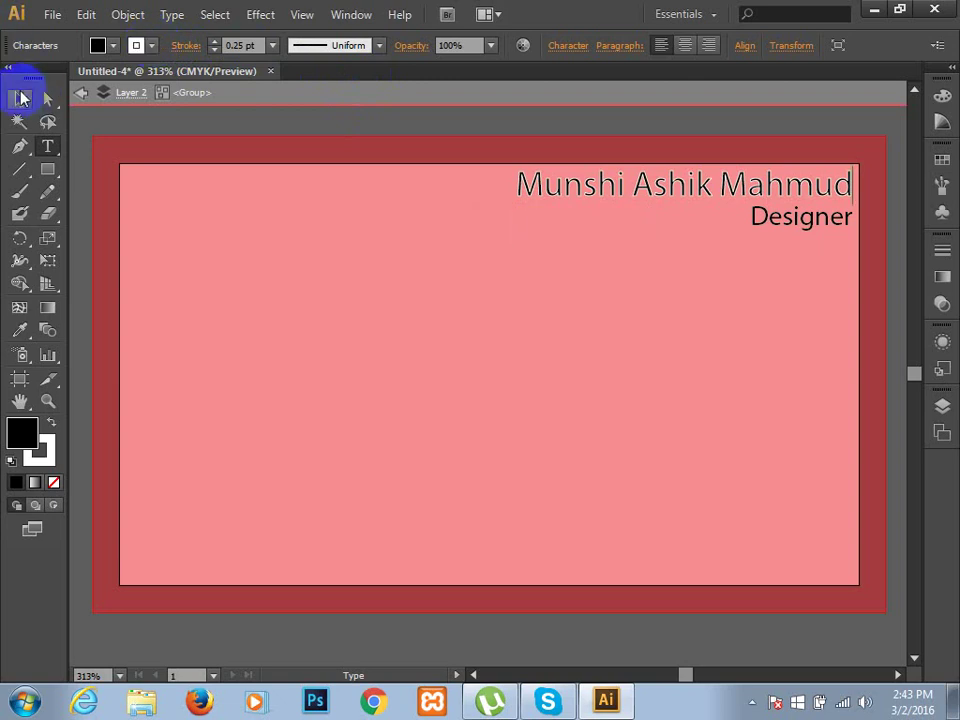
left_click(20, 98)
double_click(510, 358)
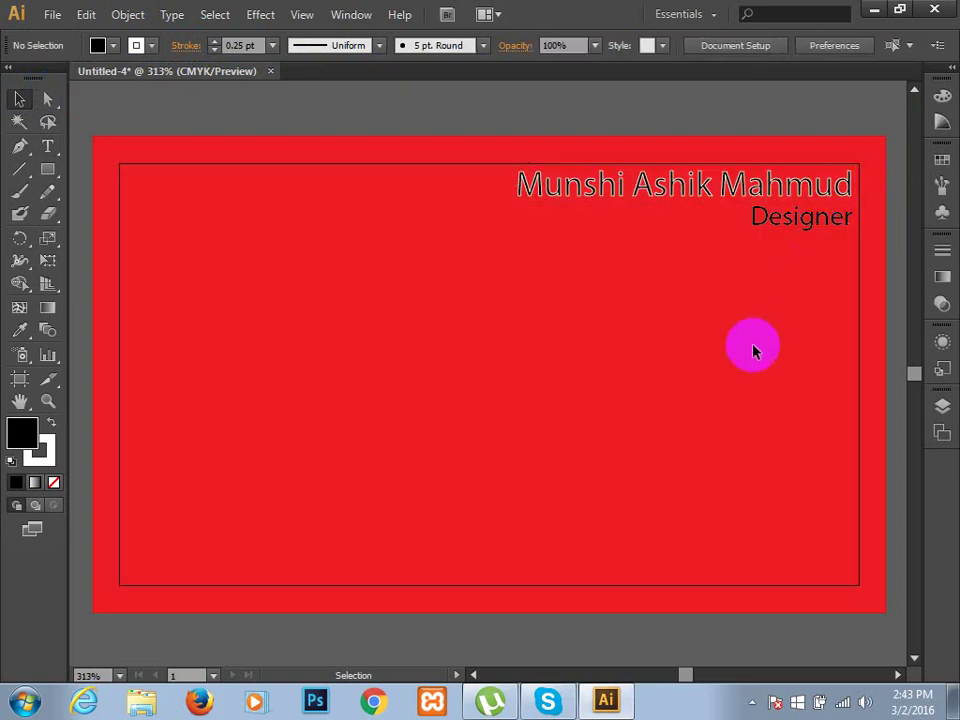
- Ungroup the name and Designer lines and select the Designer line on its own
left_click(818, 199)
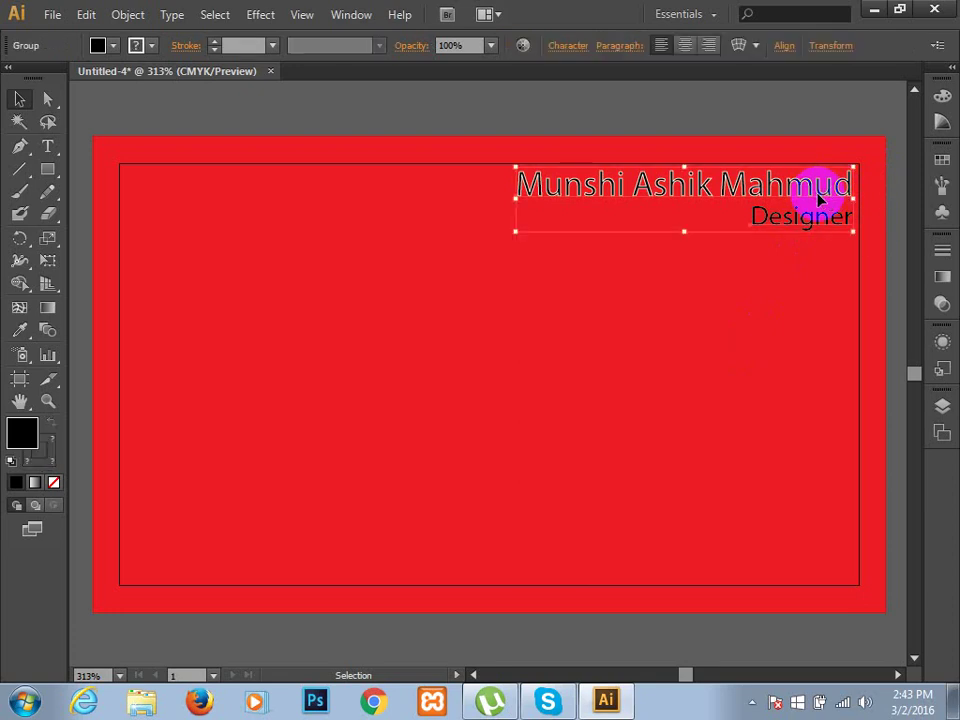
left_click(939, 413)
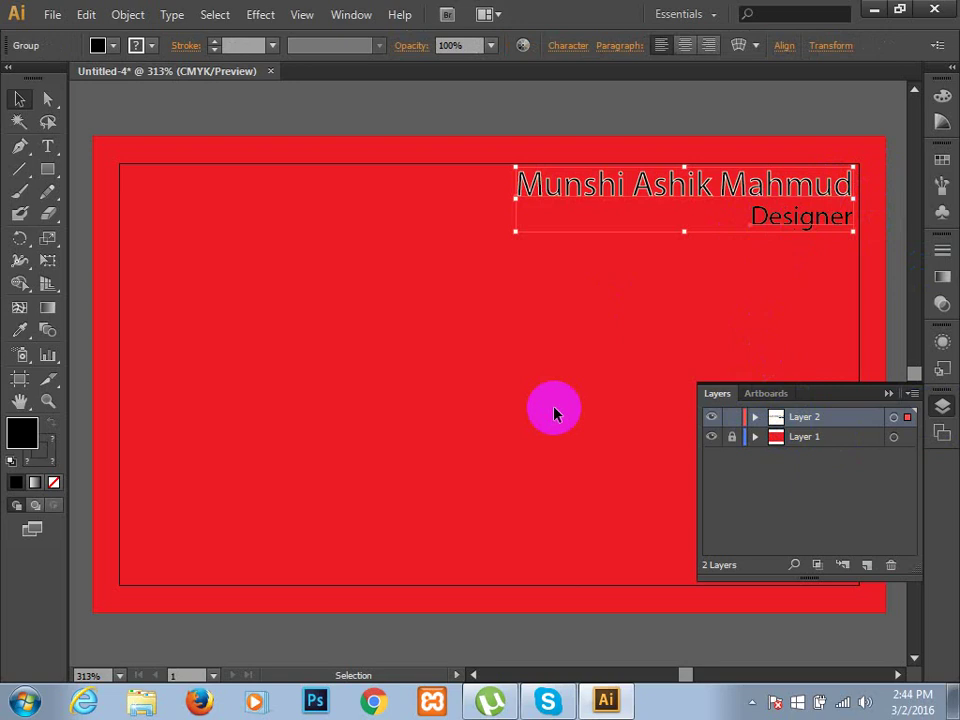
left_click(555, 413)
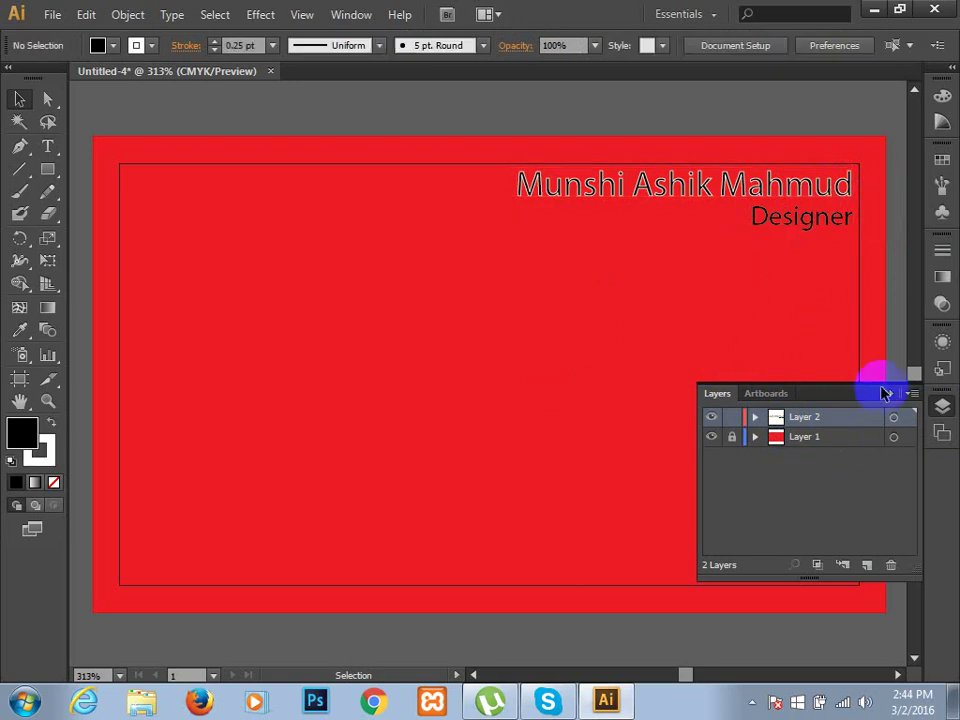
left_click(751, 188)
key("ctrl")
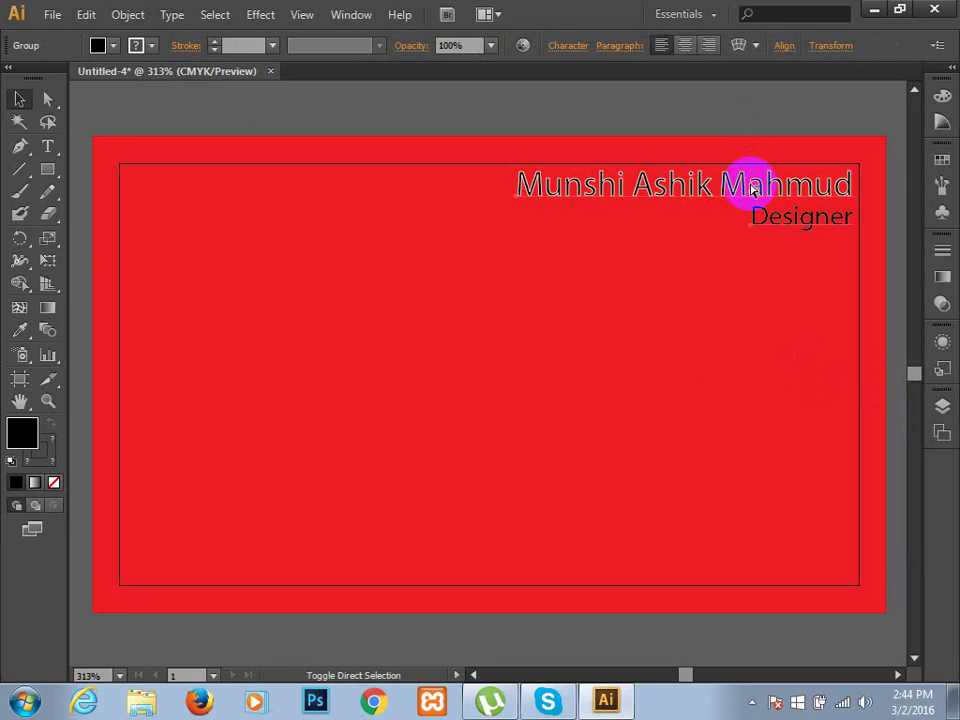
left_click(751, 188, "ctrl")
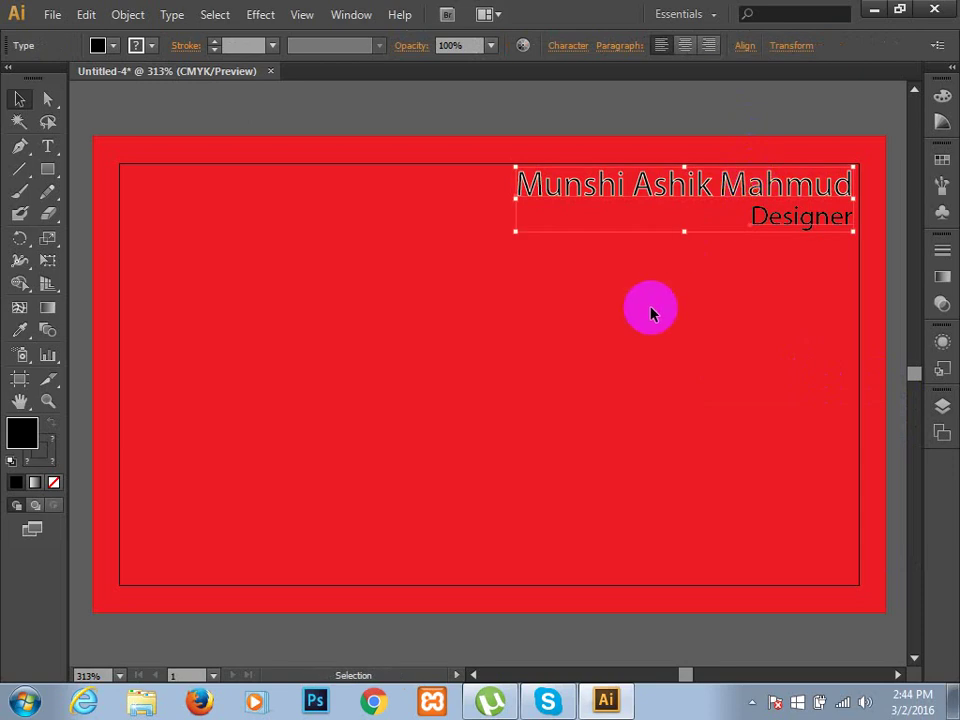
left_click(652, 312)
left_click(765, 187)
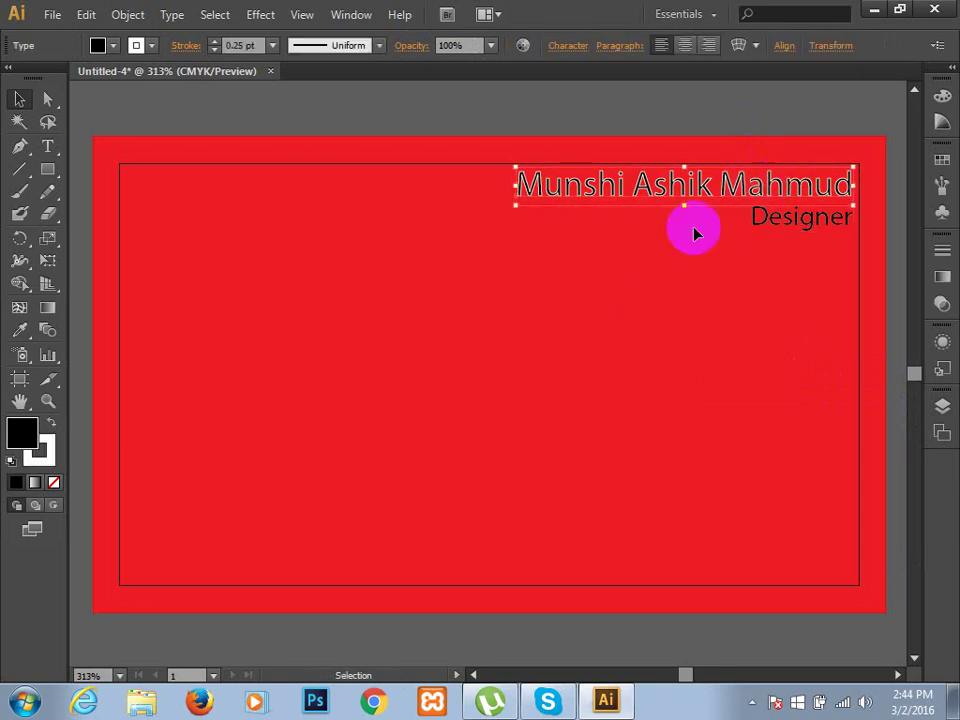
left_click(780, 221)
- Move the Designer line to mid-card, then undo the move with Ctrl+Z
left_click_drag(780, 221, 686, 345)
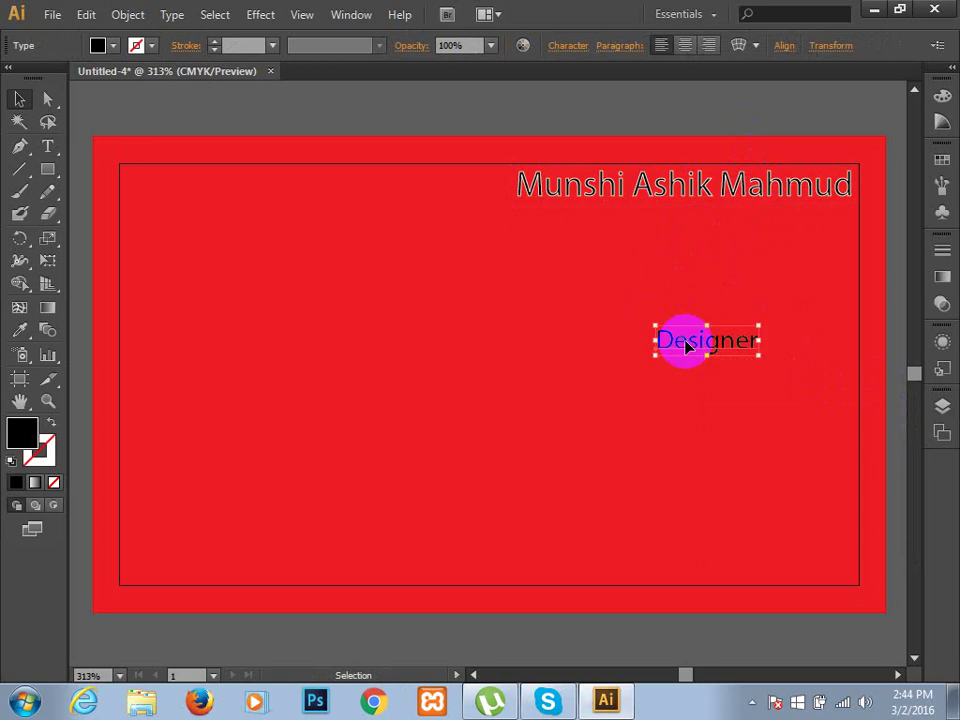
left_click(441, 390)
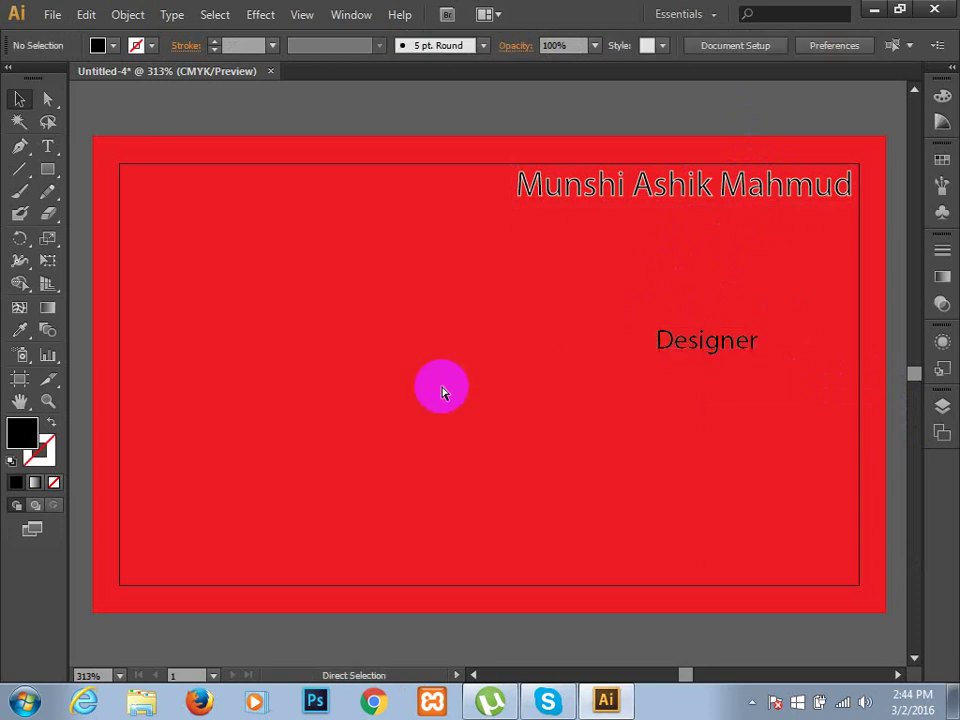
key("ctrl+z")
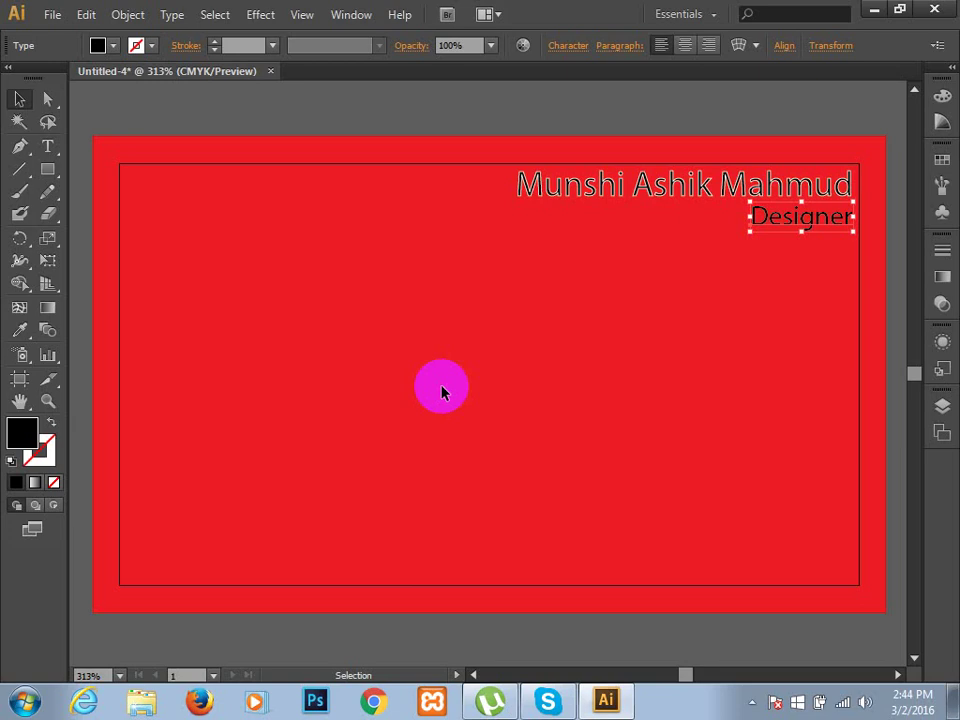
- Regroup the name and Designer lines with Ctrl+G and switch to Outline view
left_click(641, 310)
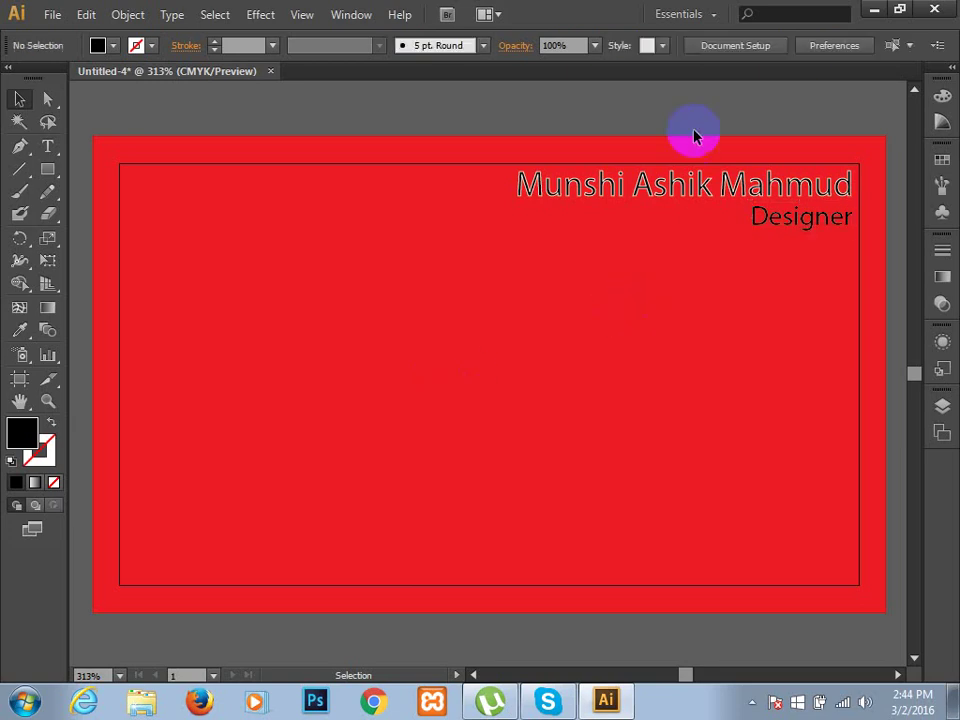
left_click_drag(656, 119, 781, 281)
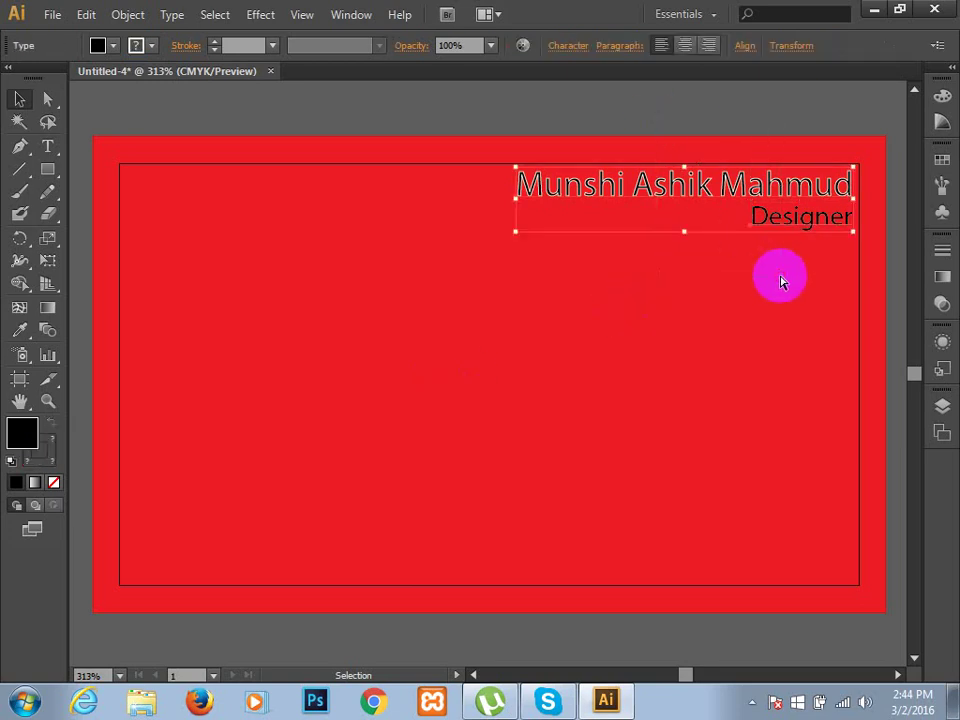
key("ctrl+g")
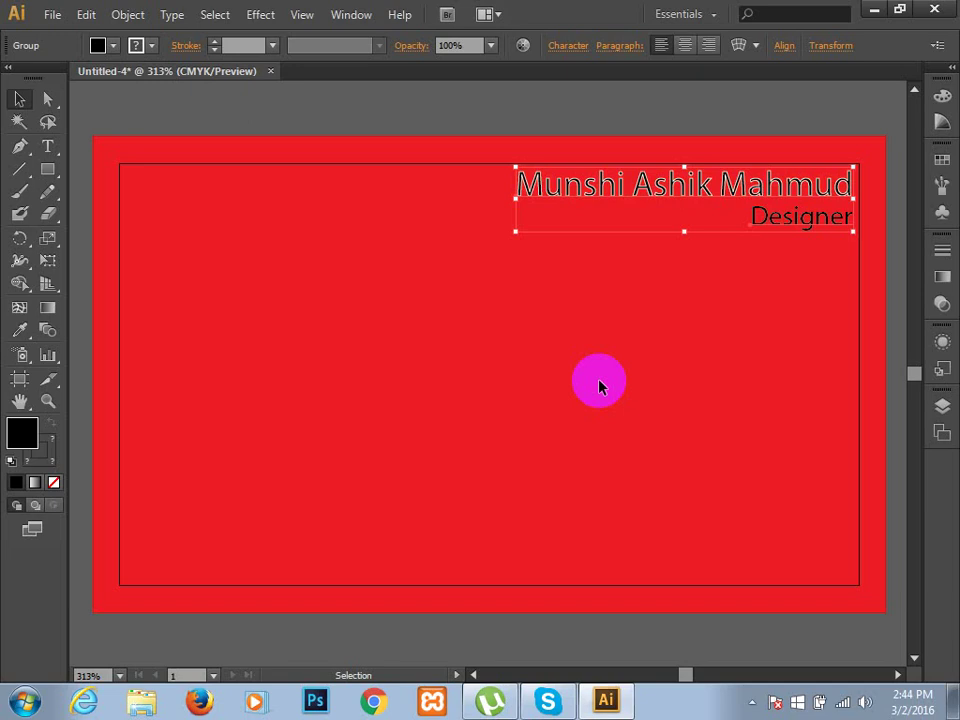
key("ctrl+y")
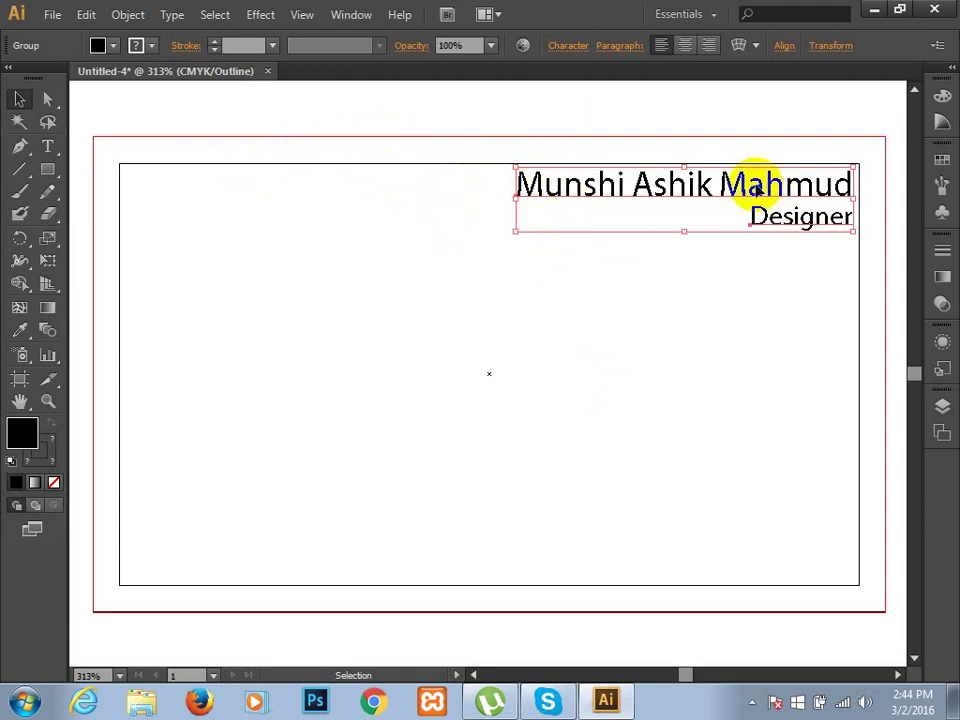
- Deselect everything, return to full-colour Preview with Ctrl+Y, and show the Layers list
left_click(568, 343)
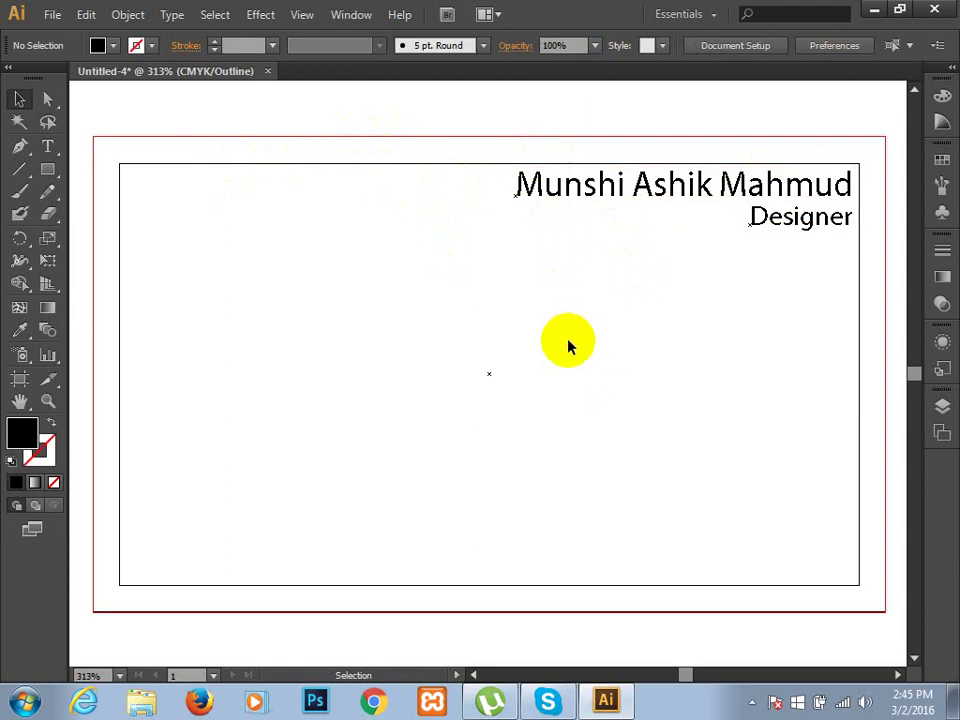
key("ctrl+y")
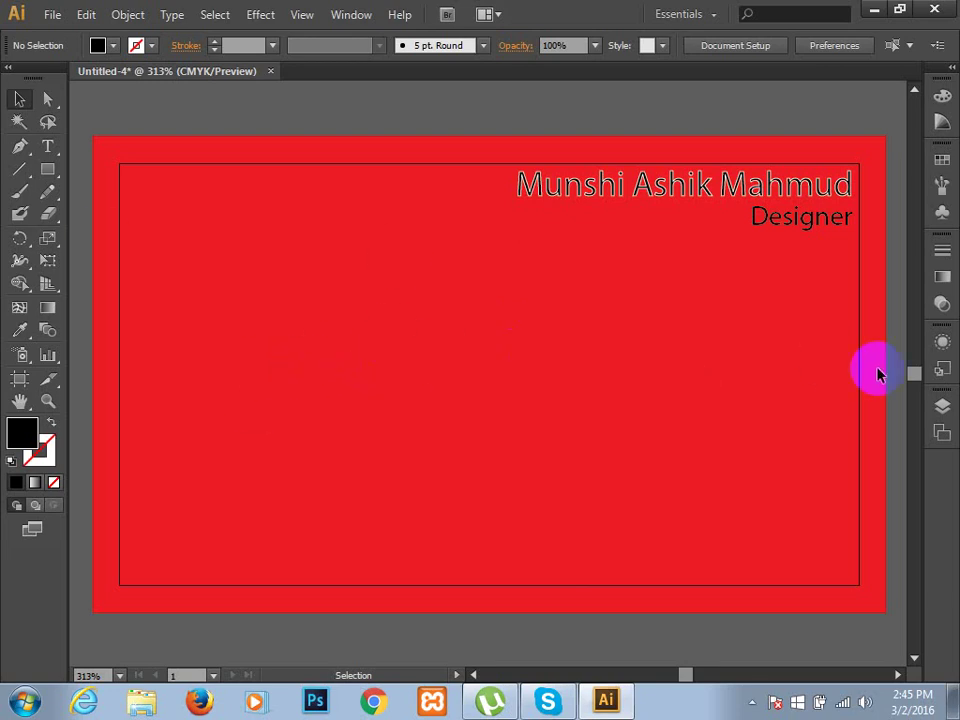
left_click(943, 404)
- Lock Layer 2, add a new layer, and draw a rectangle on the card's left side
left_click(736, 418)
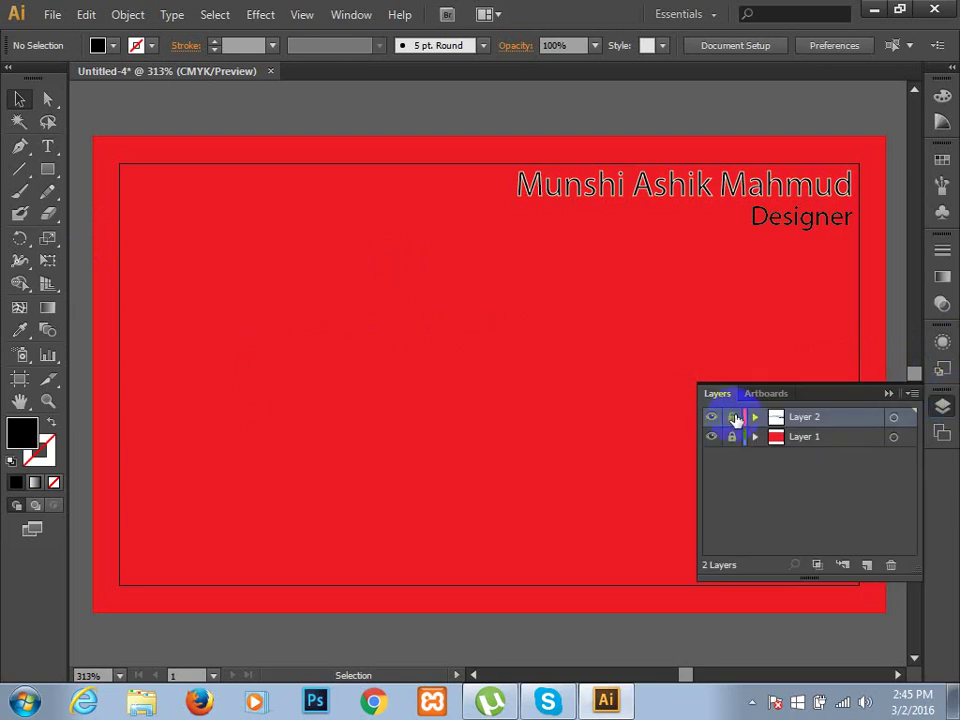
left_click(869, 570)
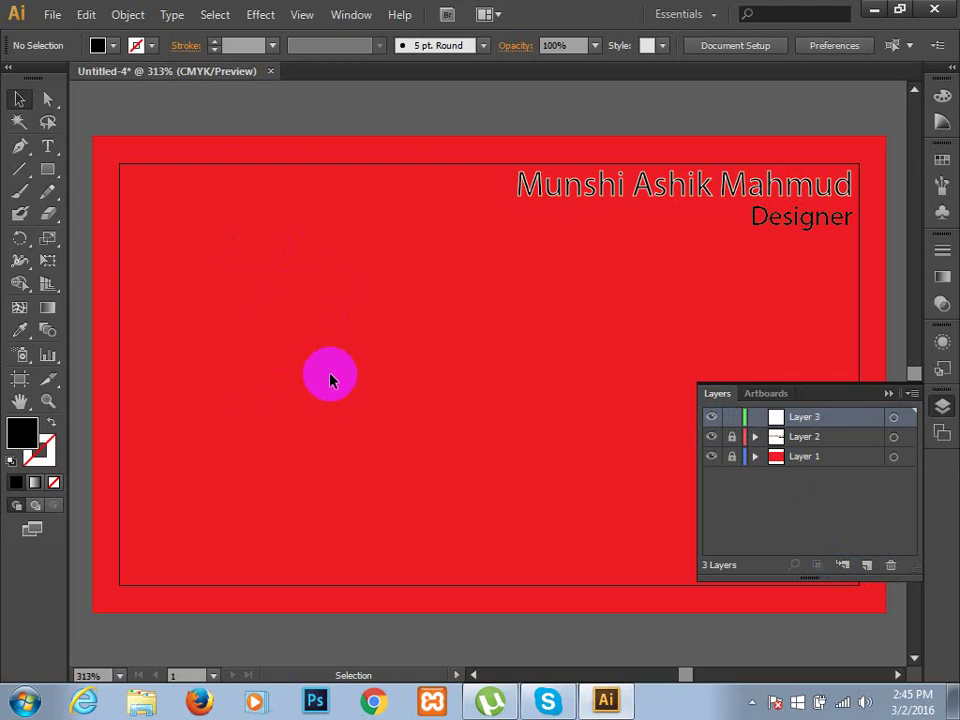
left_click(886, 397)
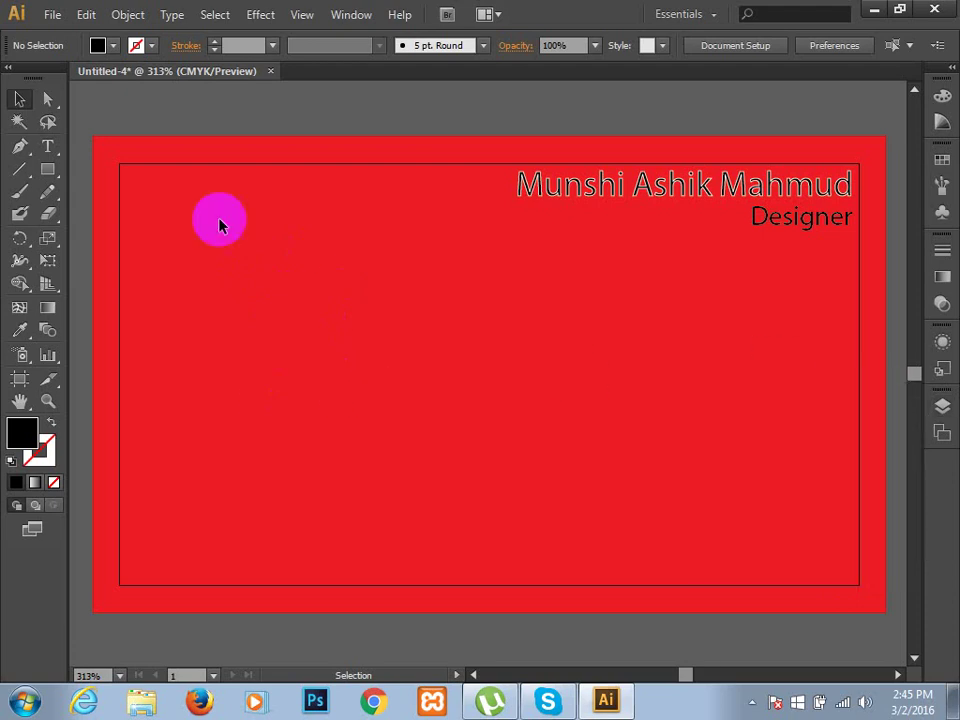
left_click(47, 170)
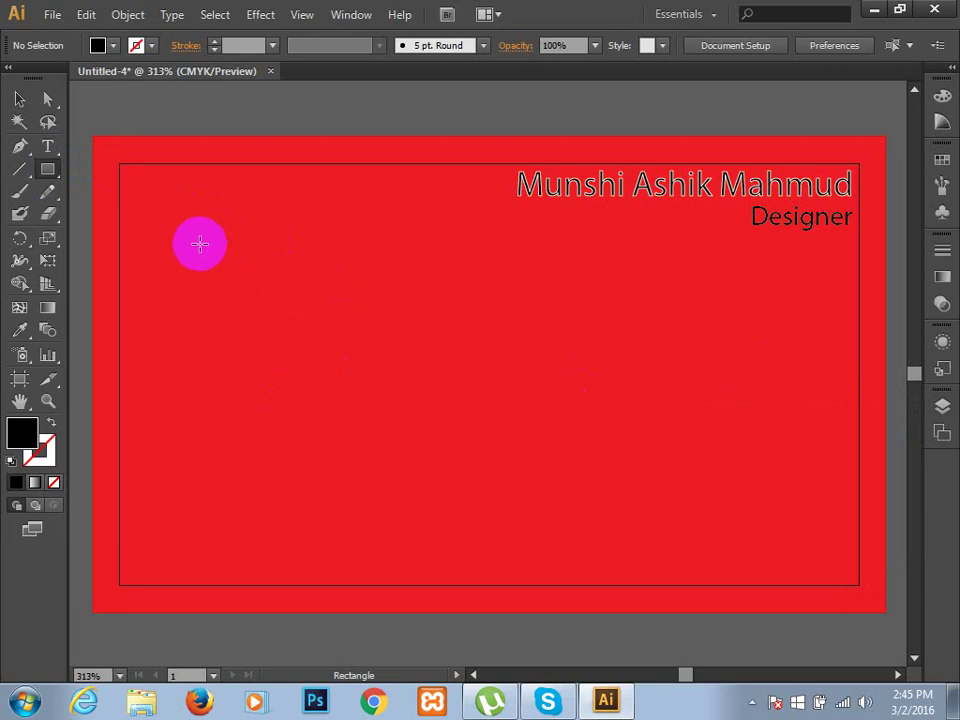
mouse_move(200, 243)
left_mouse_down()
mouse_move(355, 357)
mouse_move(331, 362)
left_mouse_up()
- Change the new square's fill from black to dark green
left_click(19, 99)
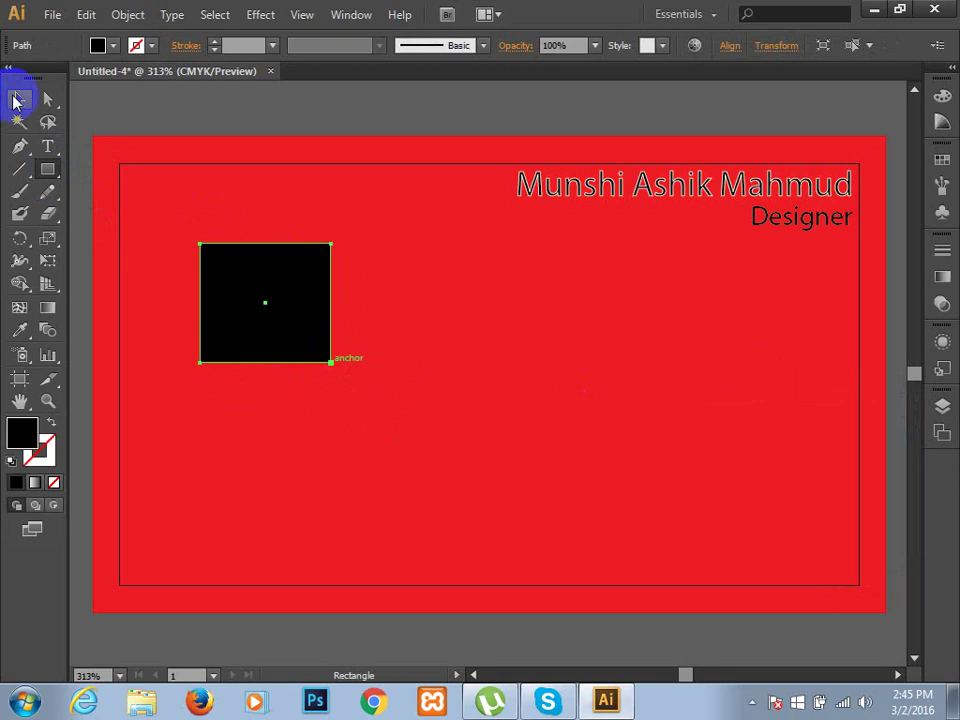
left_click(406, 350)
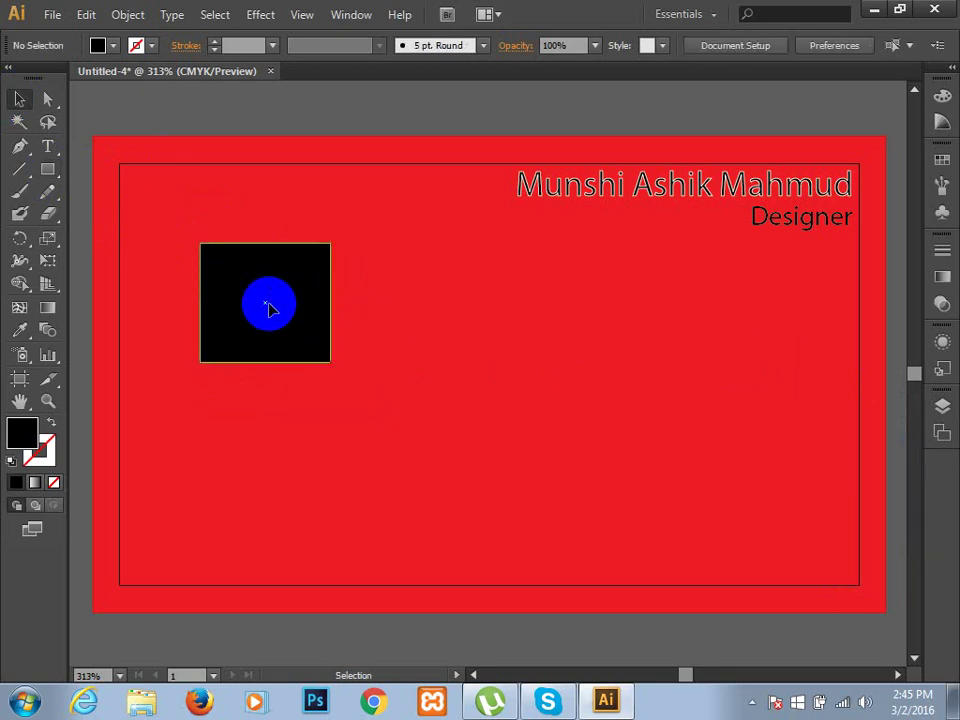
left_click(268, 304)
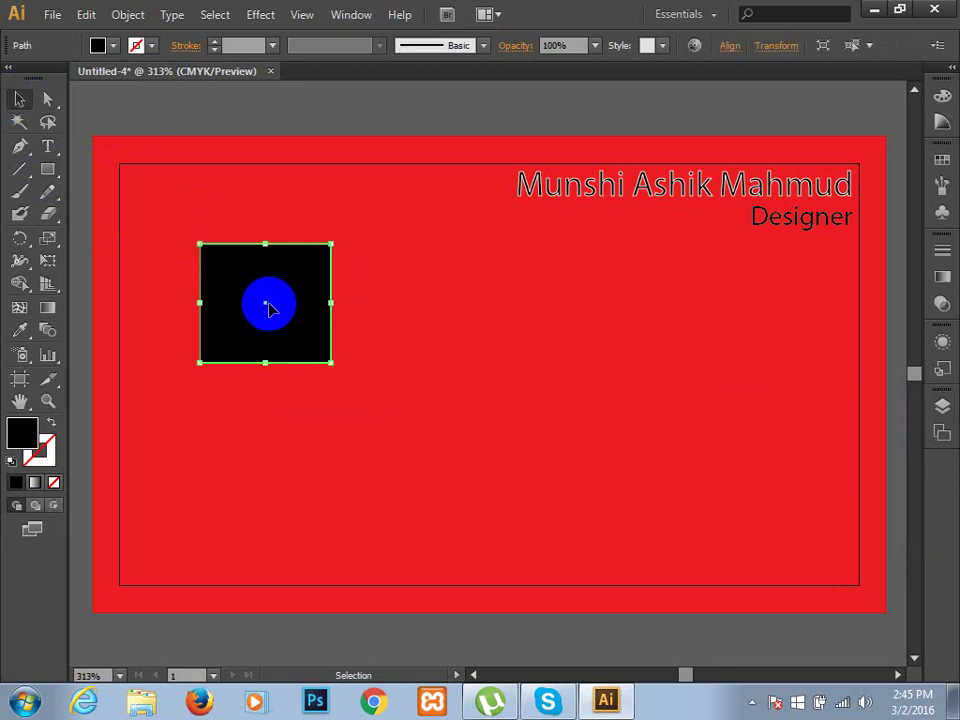
left_click(115, 50)
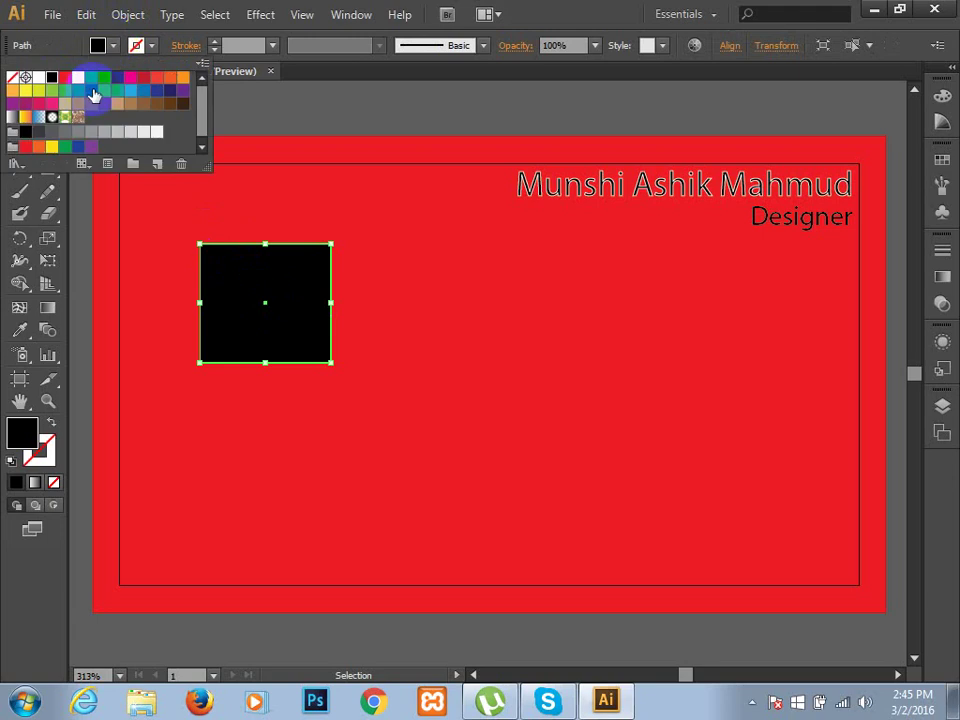
left_click(93, 94)
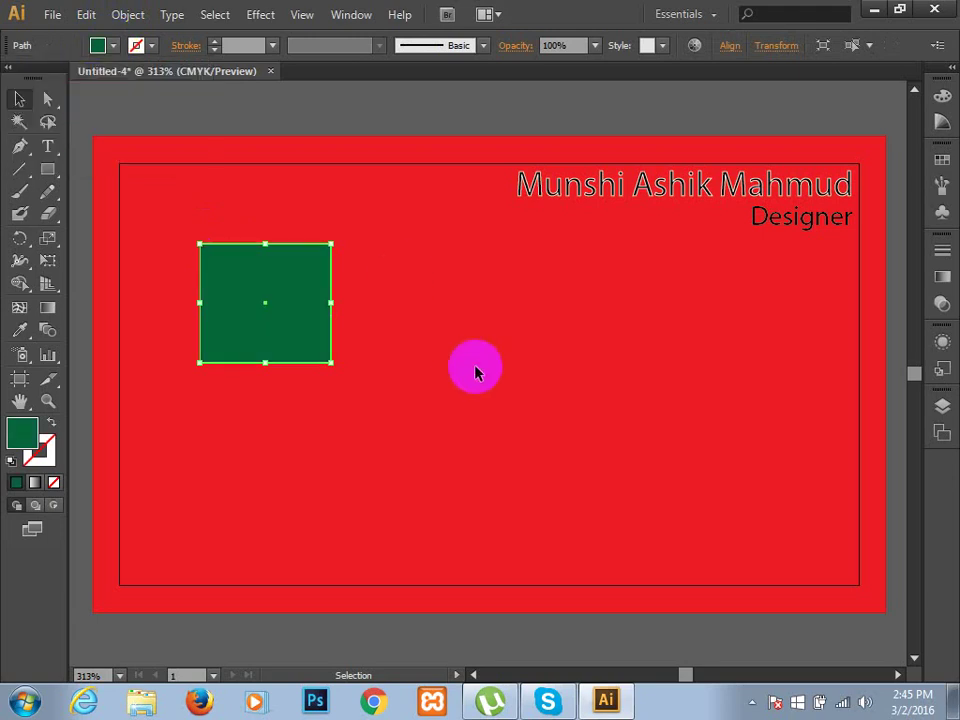
left_click(468, 369)
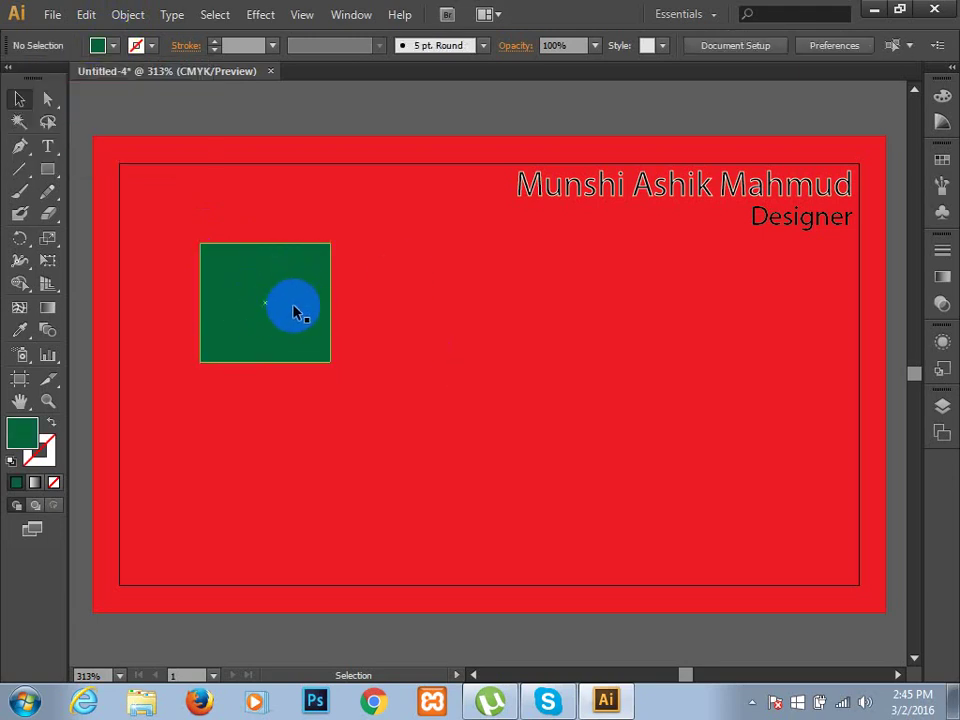
left_click(47, 170)
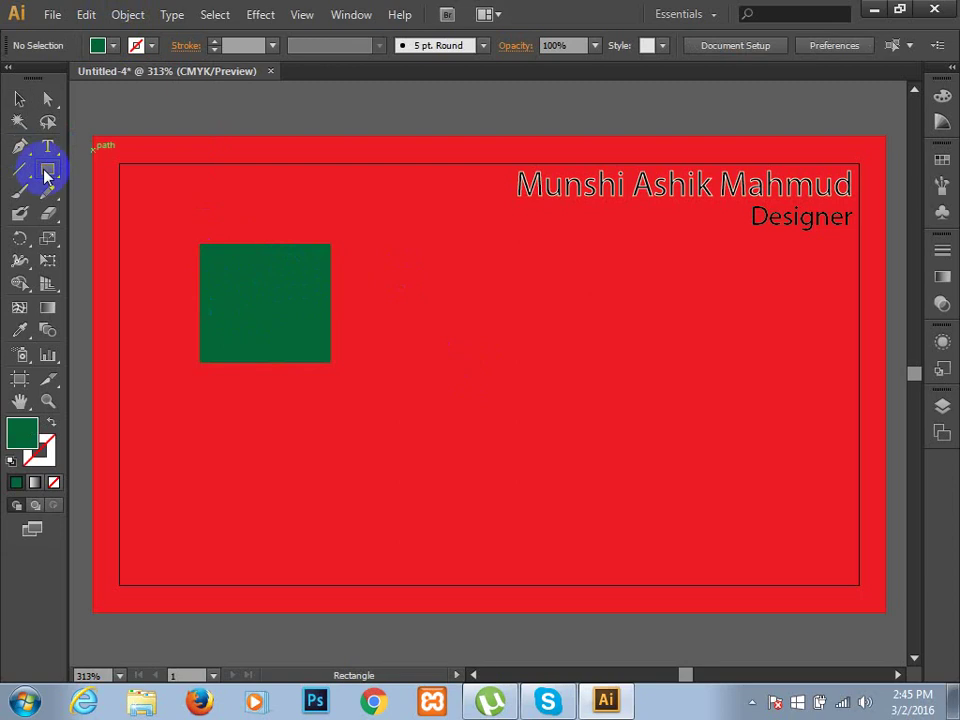
- Draw a circle with the Ellipse tool inside the green square
left_click_drag(47, 175, 125, 220)
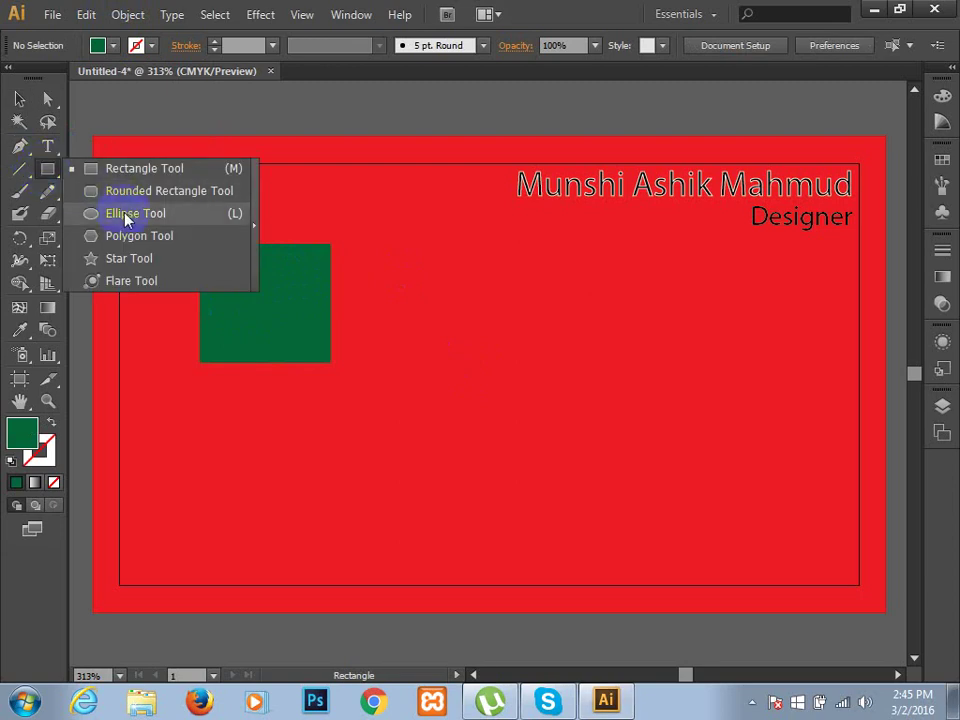
mouse_move(231, 268)
left_mouse_down()
mouse_move(238, 289)
mouse_move(291, 341)
left_mouse_up()
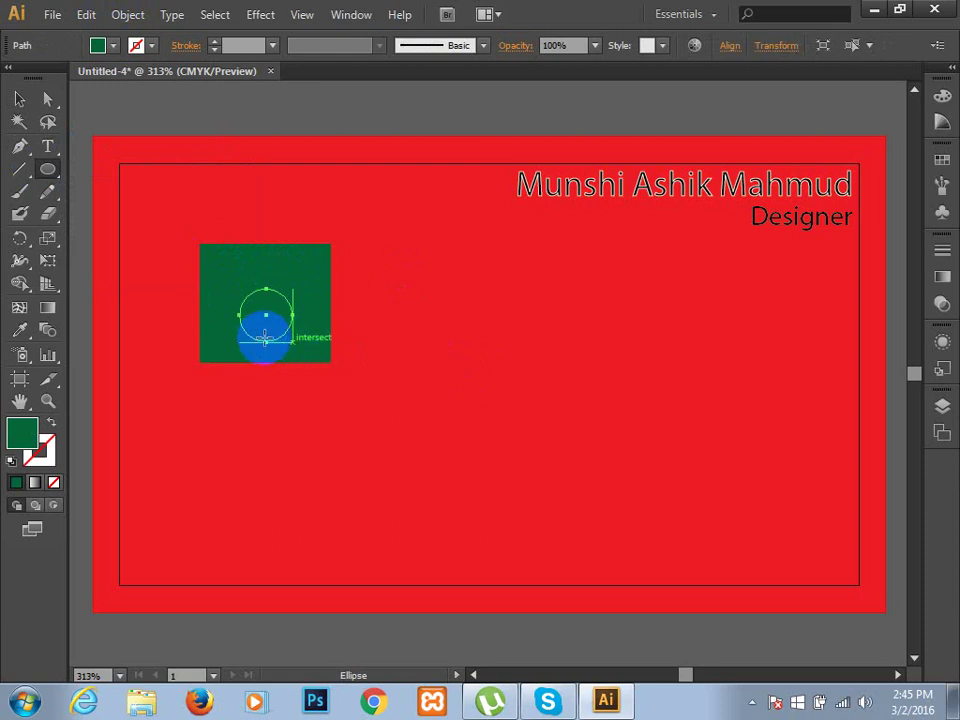
left_click(21, 437)
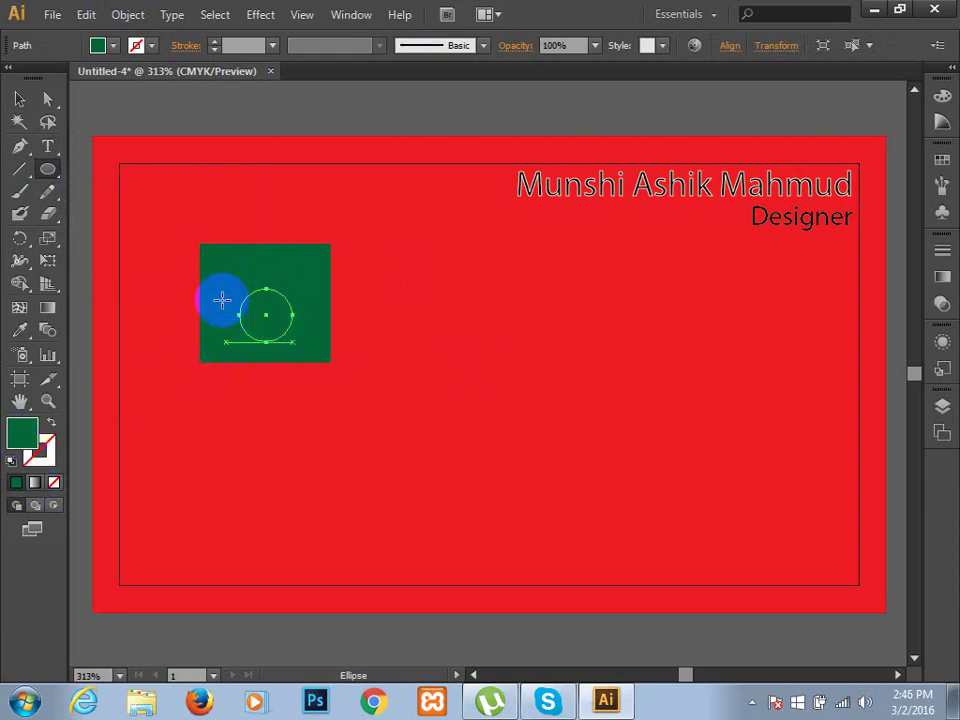
- Fill the circle with a red swatch and return to the Selection tool
left_click(114, 50)
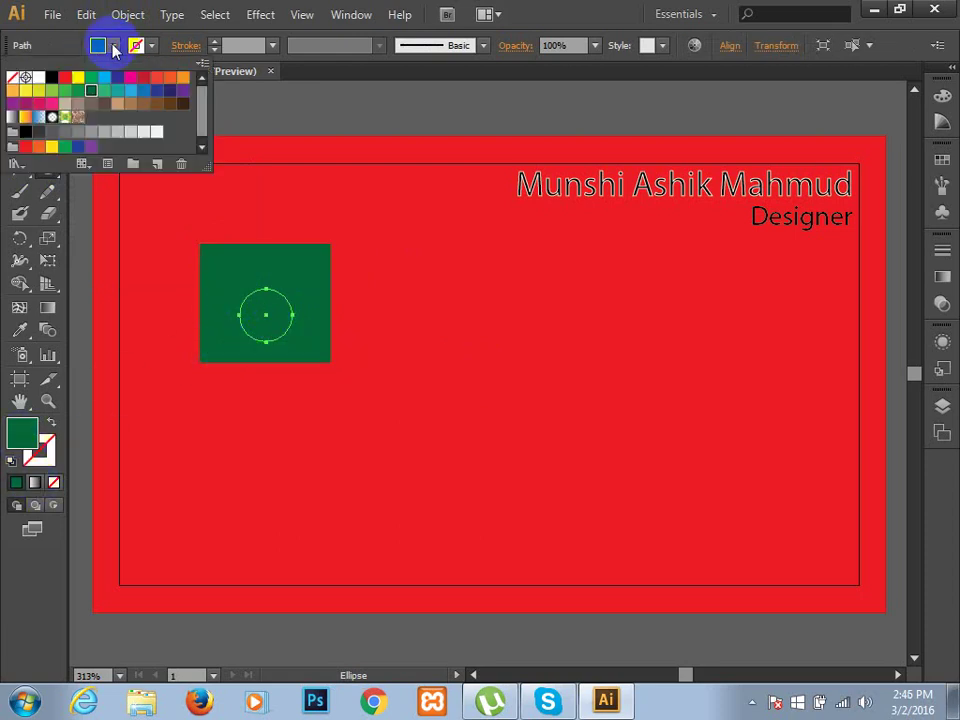
left_click(64, 77)
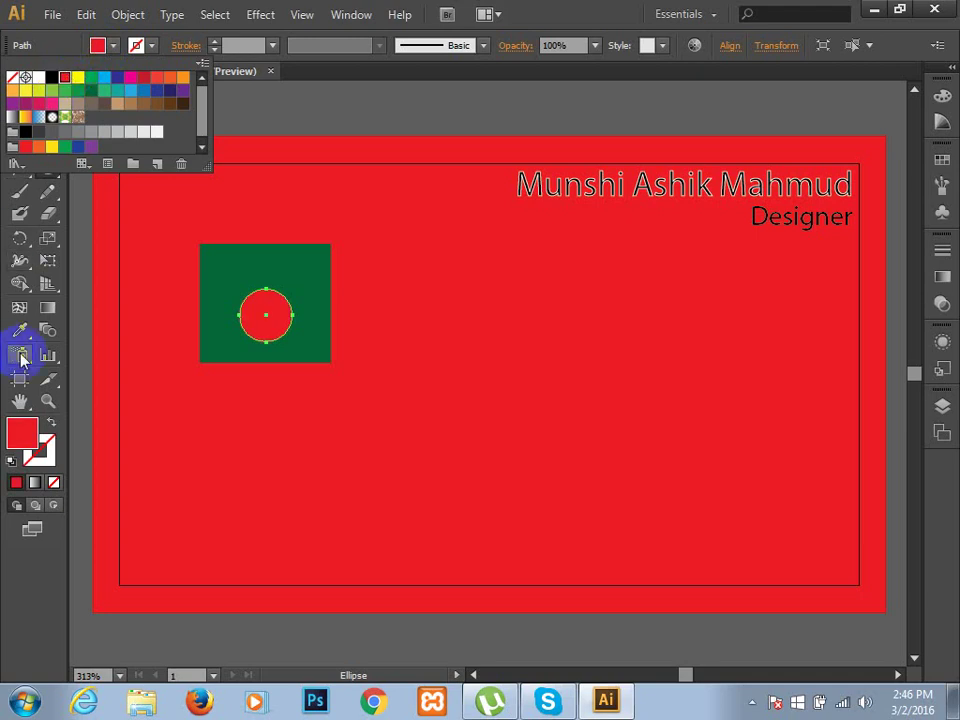
left_click(75, 315)
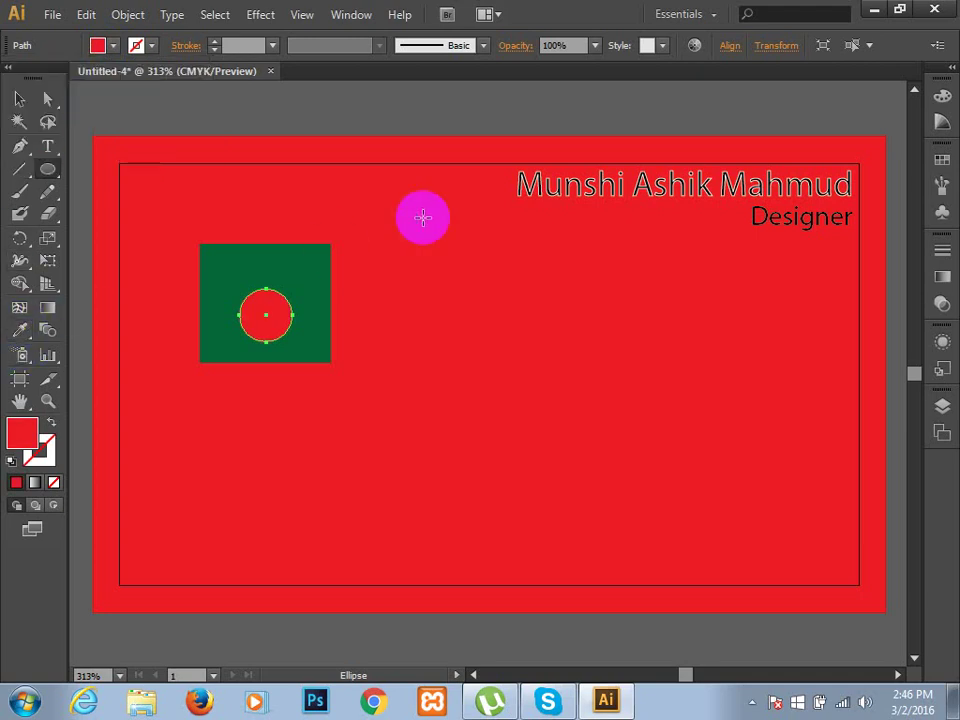
left_click(20, 331)
left_click(311, 214)
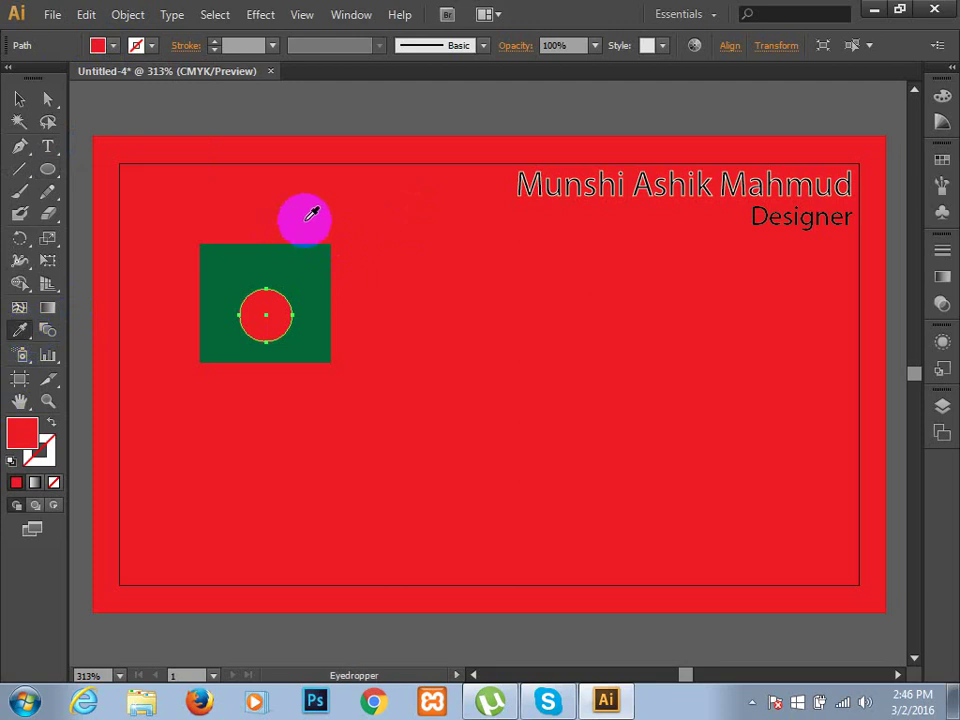
left_click(19, 99)
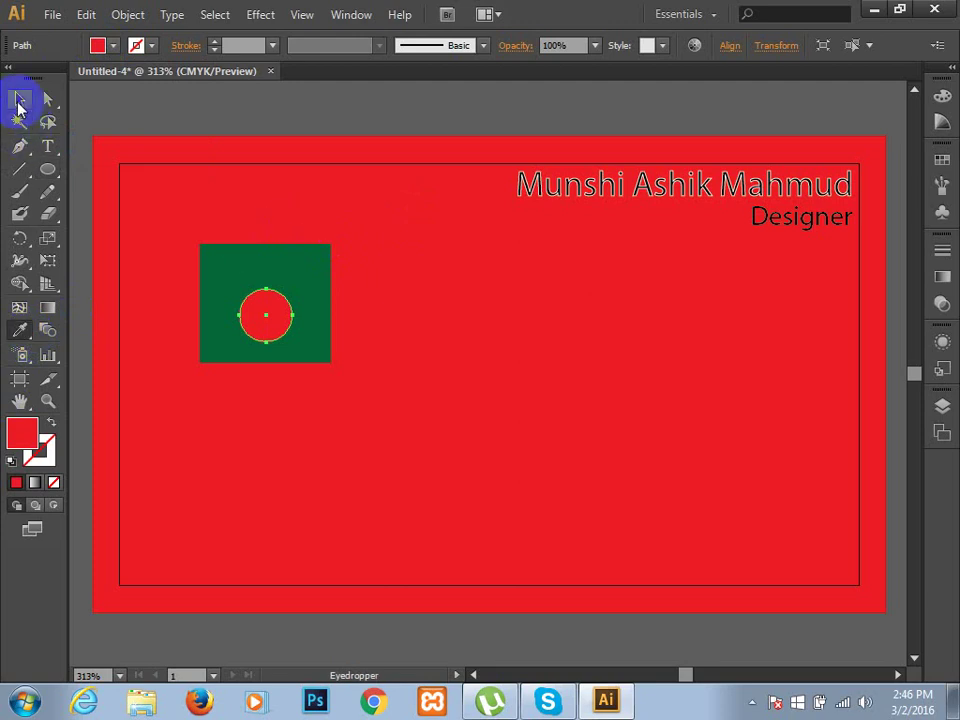
left_click(280, 316)
left_click(466, 333)
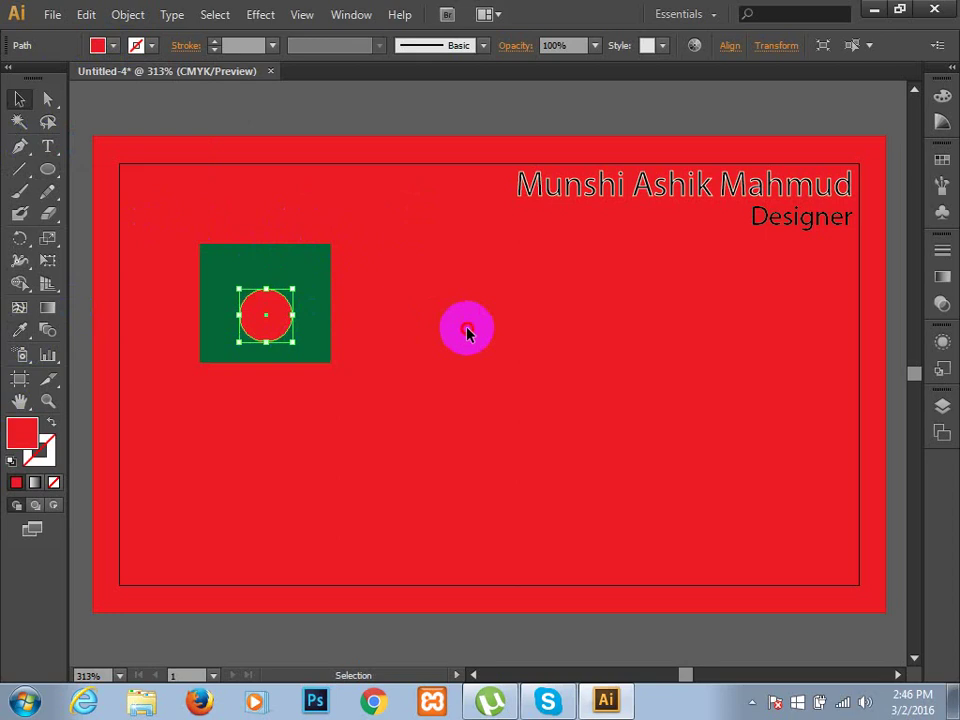
- Vertically centre the red circle within the green square using Align
left_click(265, 203)
left_click_drag(198, 213, 302, 421)
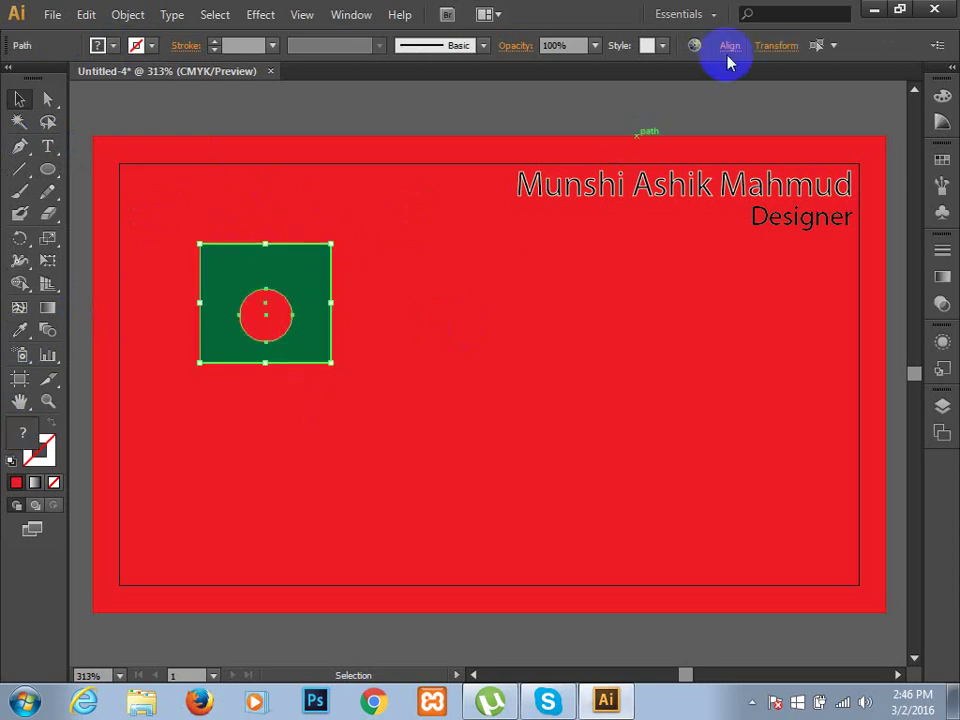
left_click(731, 46)
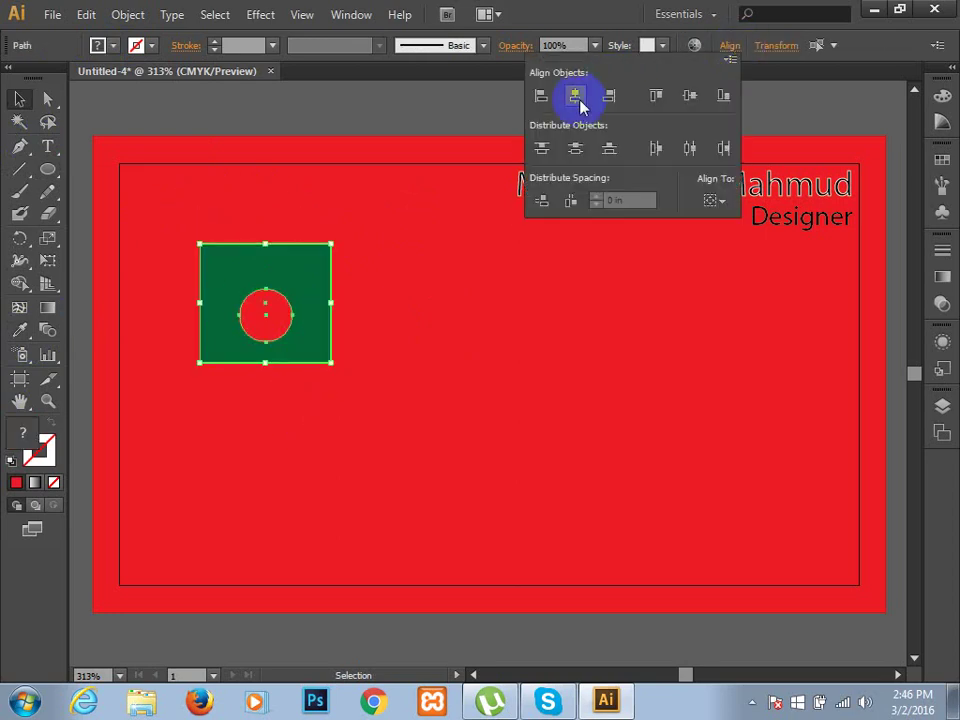
left_click(689, 96)
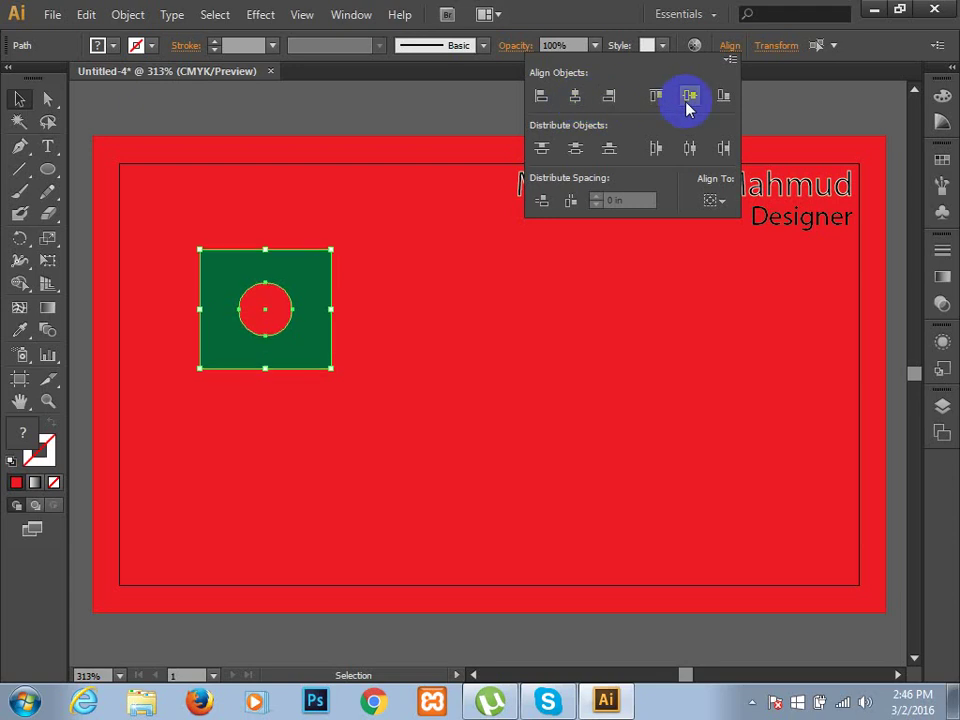
left_click(430, 425)
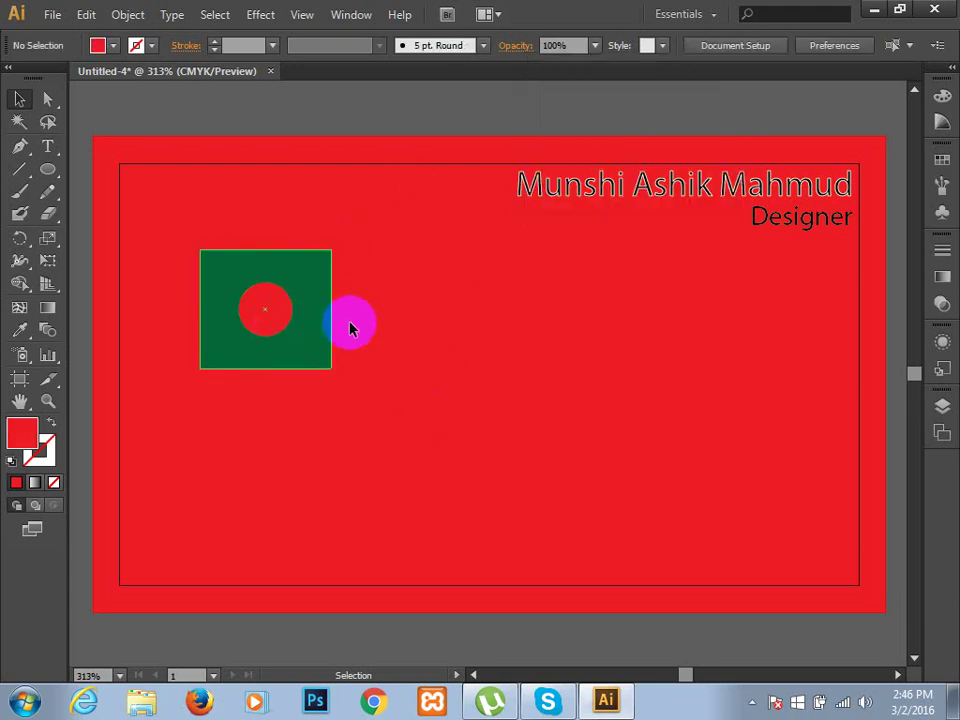
- Change the circle's fill from red to the yellow swatch
left_click_drag(282, 319, 270, 322)
left_click(418, 455)
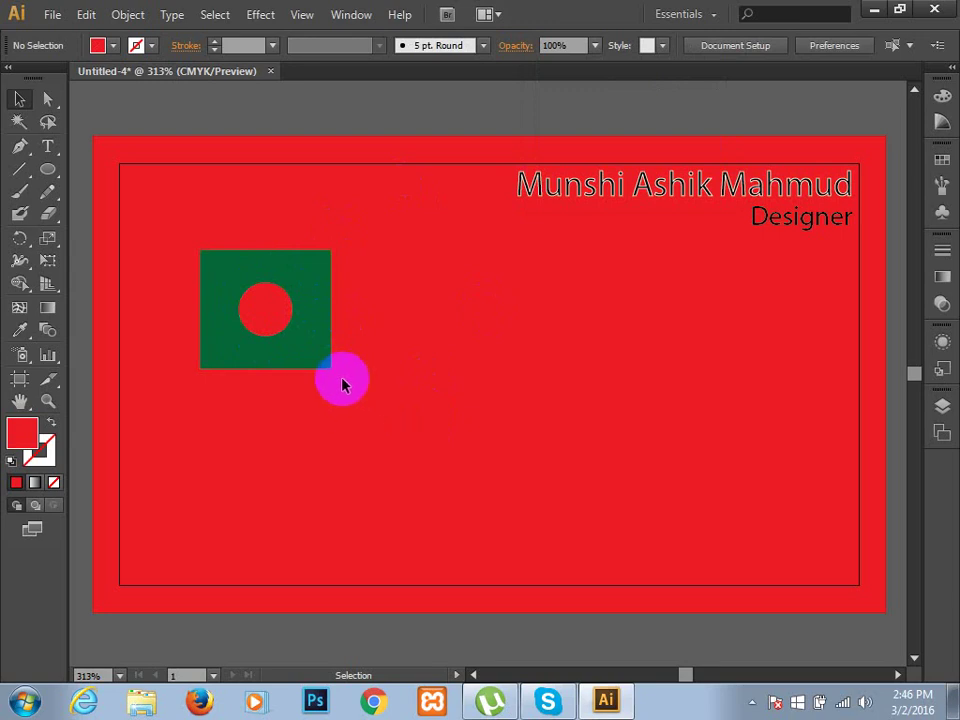
left_click_drag(265, 314, 260, 311)
left_click(97, 45)
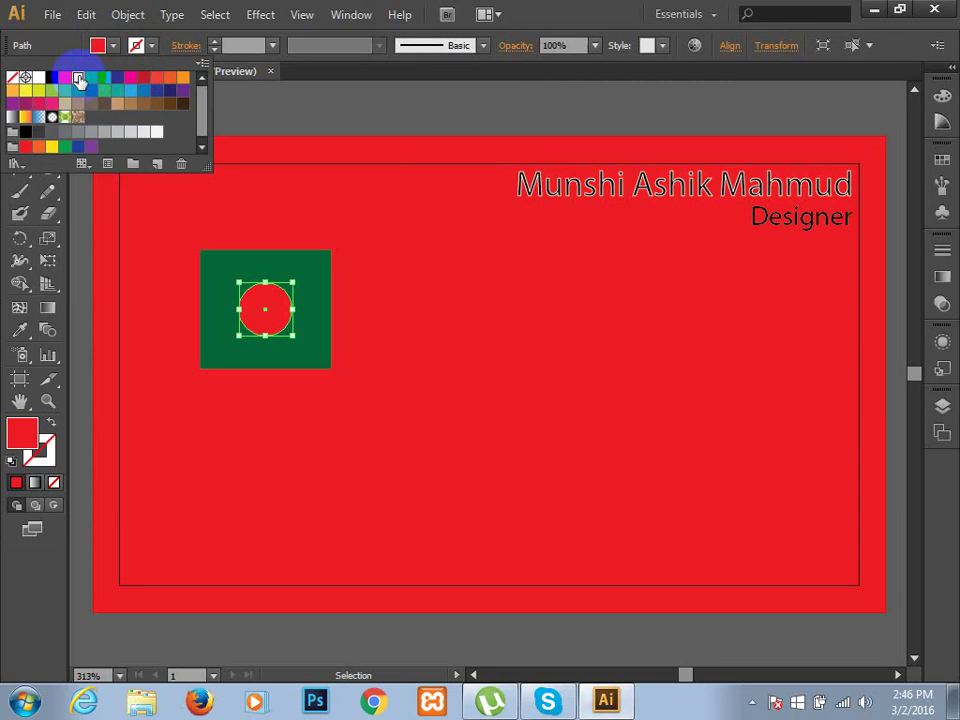
left_click(78, 77)
left_click(469, 308)
left_click(469, 308)
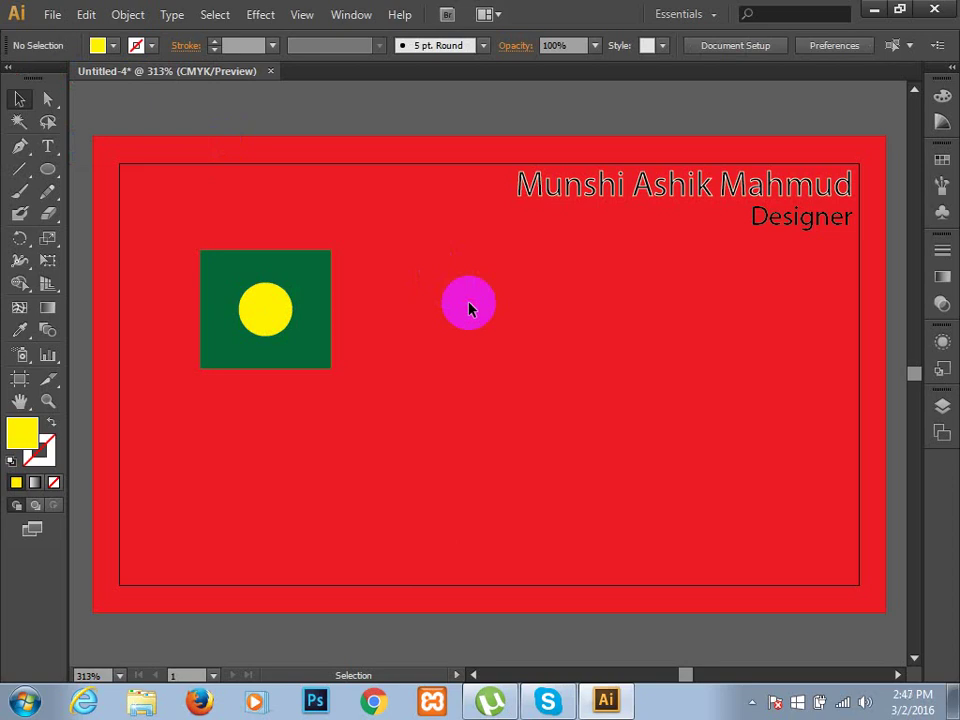
- Group the green square and yellow circle into one logo with Ctrl+G
left_click_drag(206, 190, 241, 273)
left_click(242, 273)
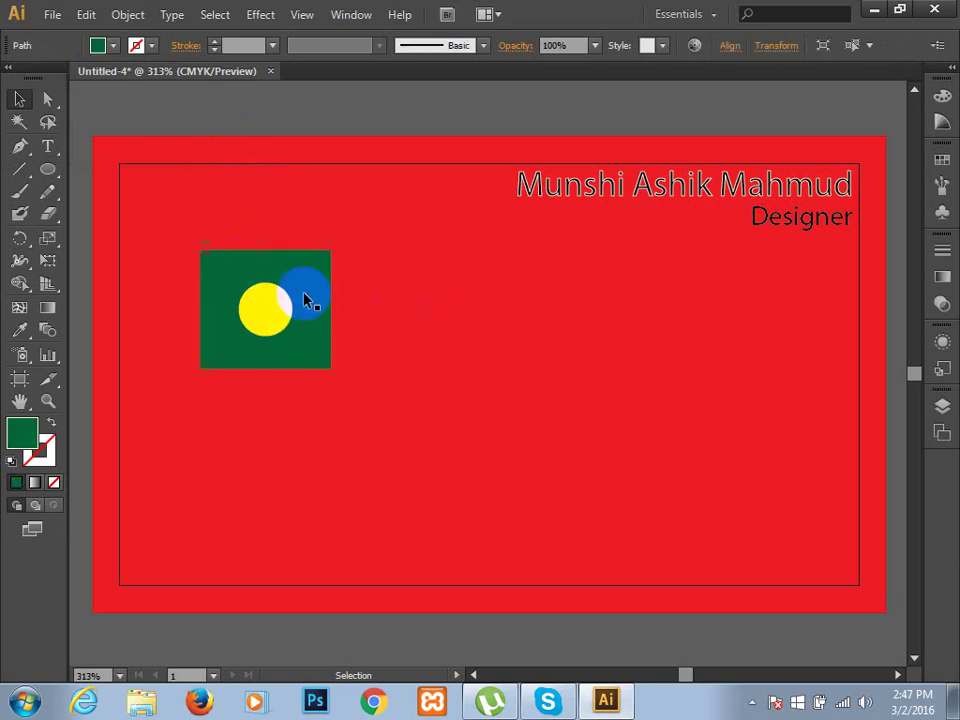
left_click_drag(181, 240, 268, 403)
key("ctrl+g")
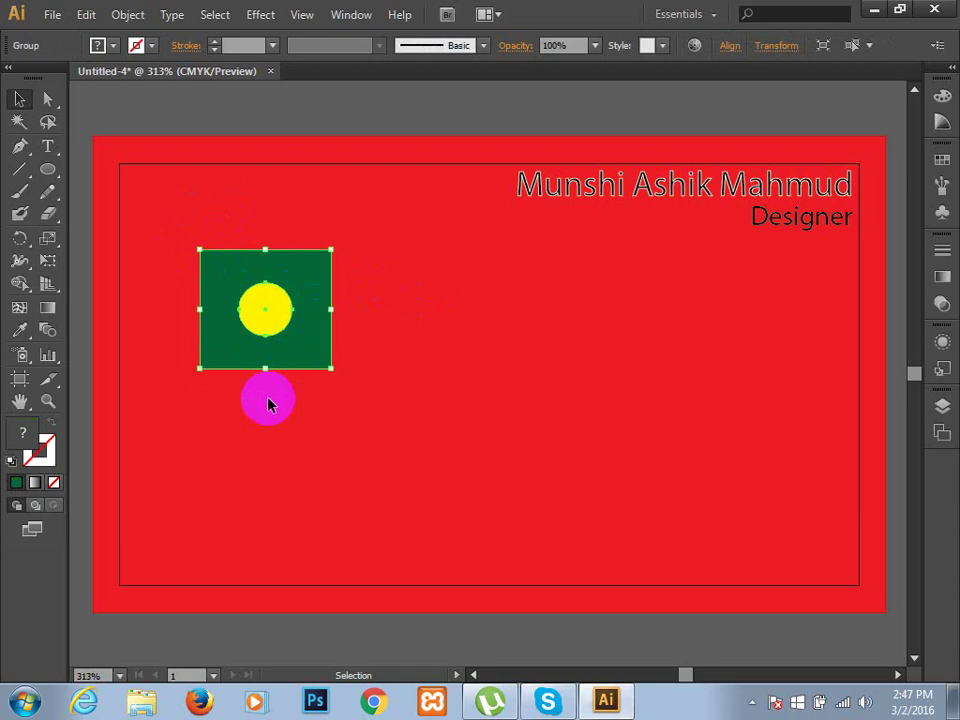
- Move the logo group to the card's upper left and reselect both shapes
left_click(268, 403)
mouse_move(279, 291)
left_mouse_down()
mouse_move(475, 343)
mouse_move(247, 283)
left_mouse_up()
left_click(401, 428)
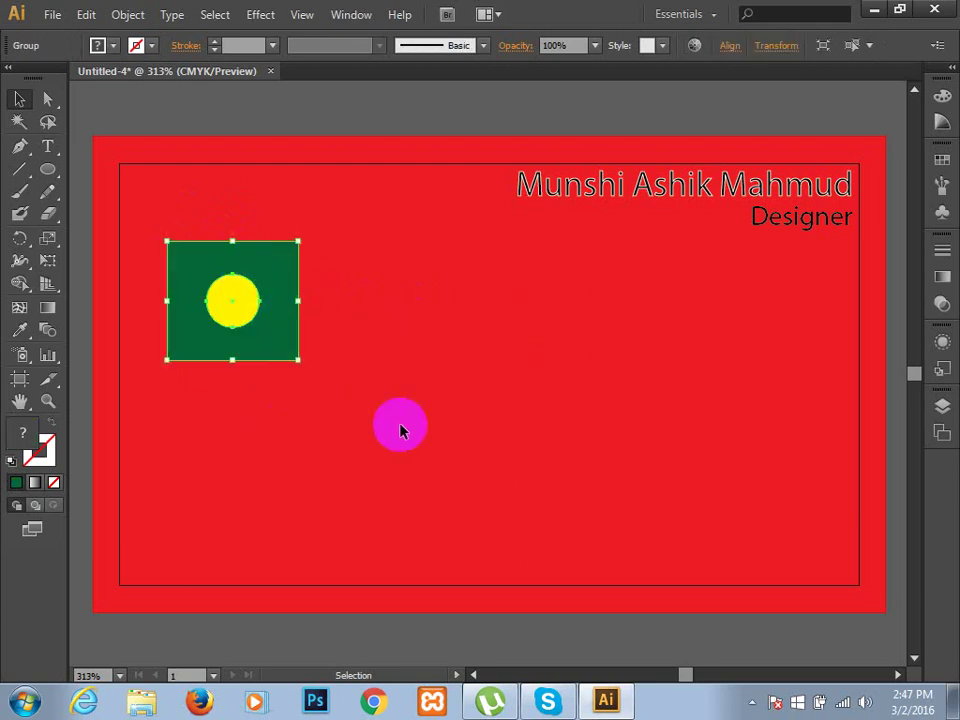
left_click(401, 430)
left_click_drag(401, 430, 262, 325)
left_click(248, 312)
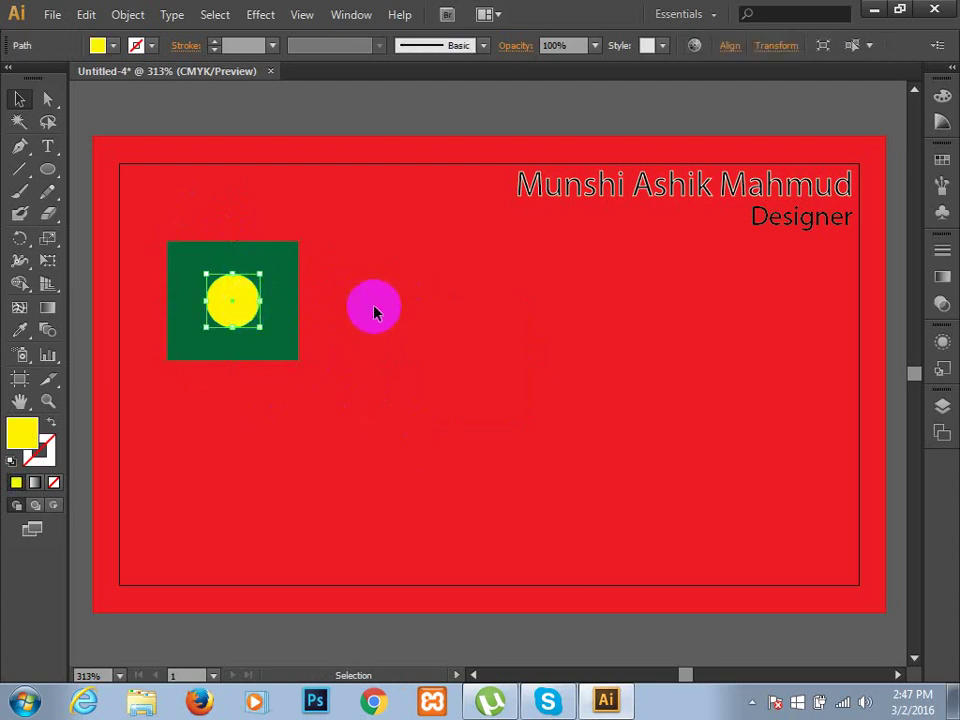
left_click(375, 311)
left_click(157, 214)
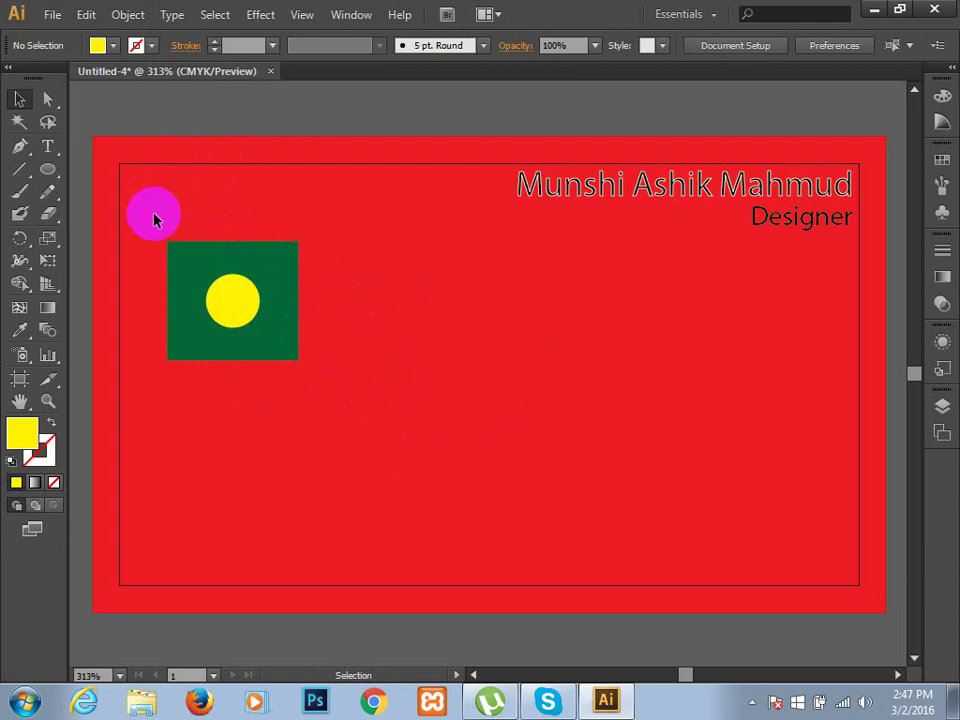
left_click_drag(154, 215, 241, 434)
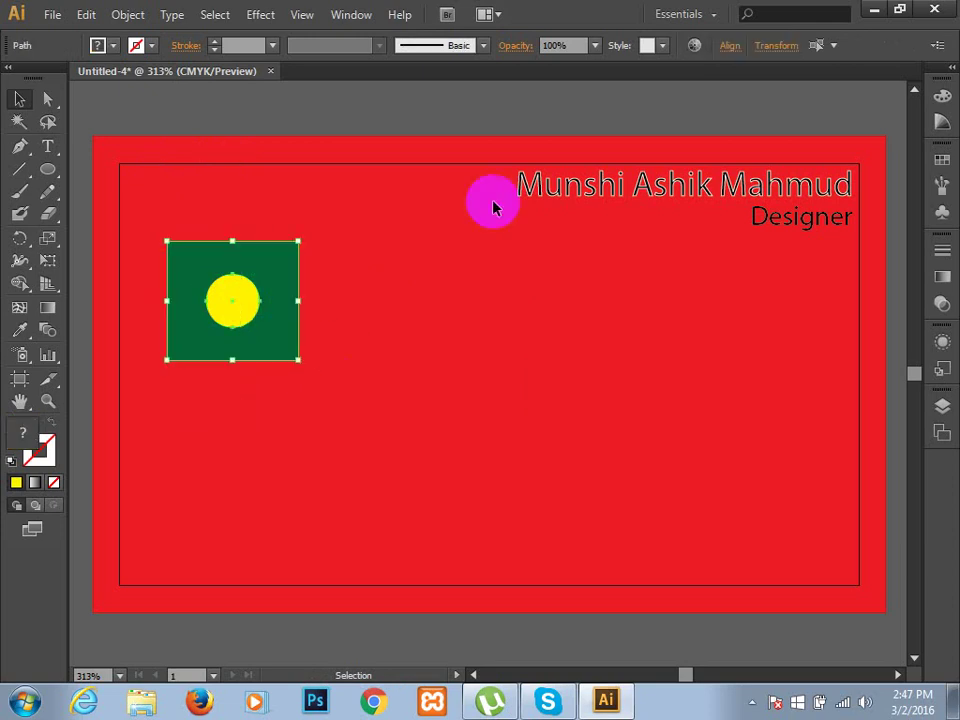
left_click(355, 15)
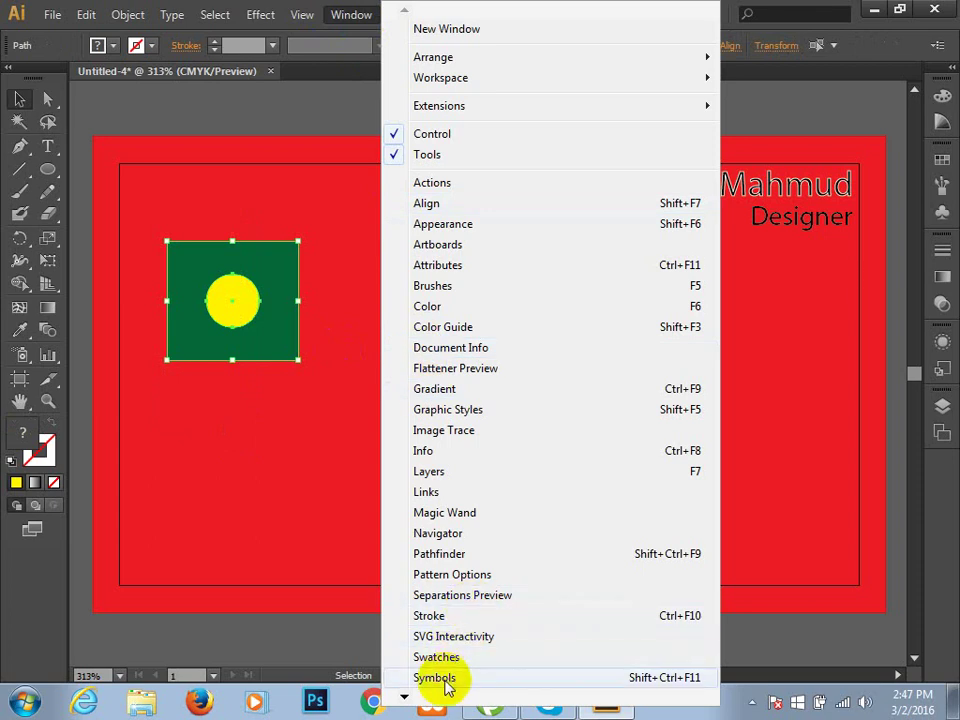
- Apply Pathfinder Divide to the selected green square and yellow circle
left_click(456, 558)
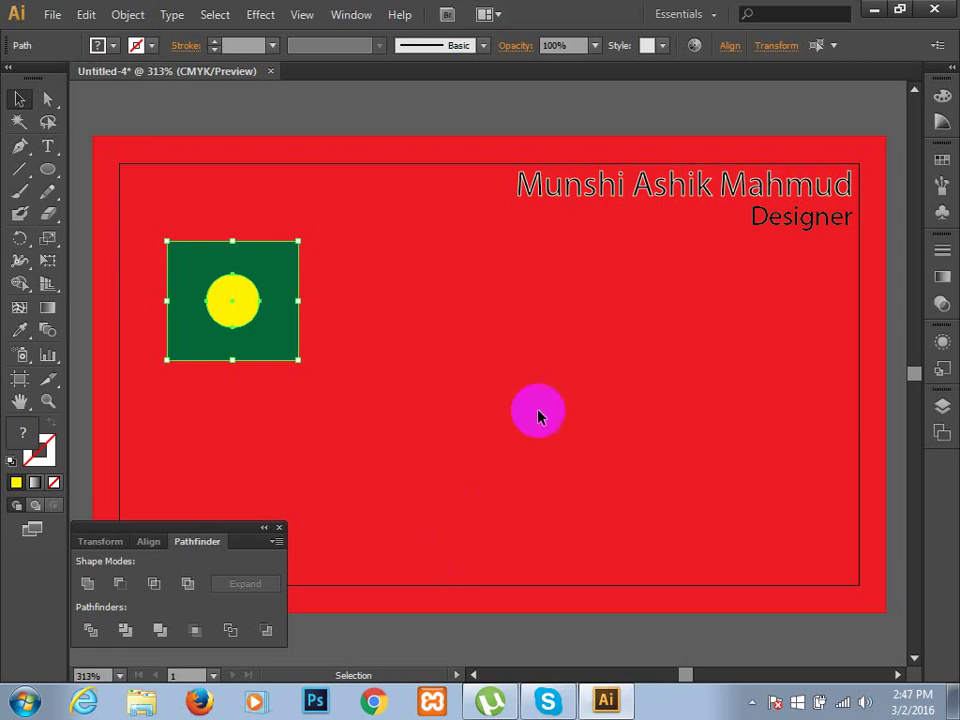
left_click(90, 627)
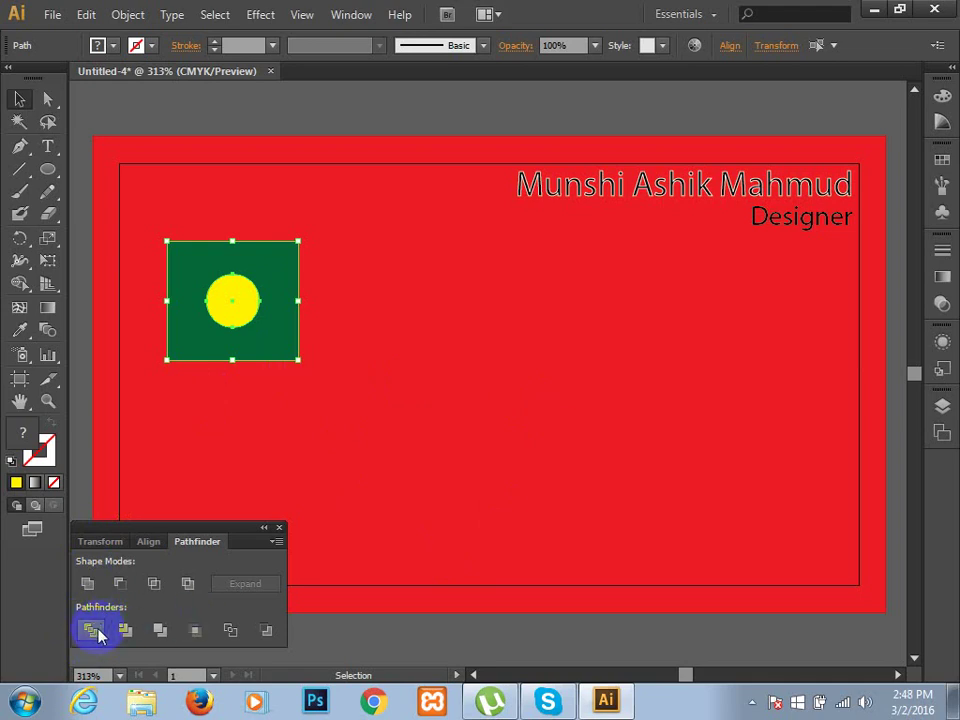
left_click(90, 632)
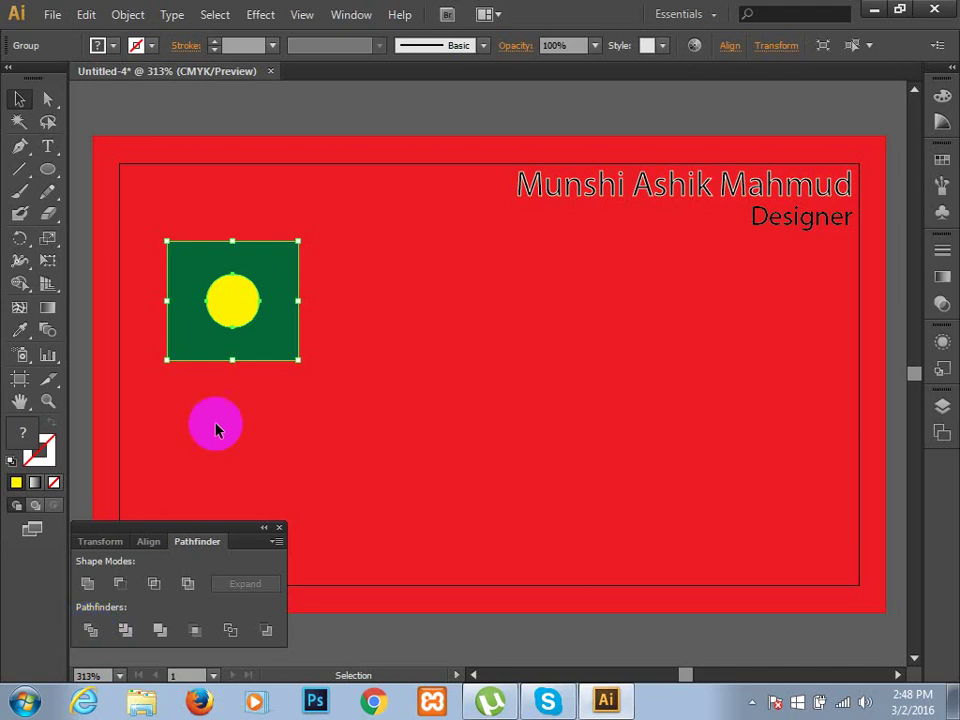
- Isolate the yellow circle piece and remove it, leaving a round hole in the square
mouse_move(230, 322)
left_mouse_down()
mouse_move(398, 325)
mouse_move(275, 352)
left_mouse_up()
key("ctrl+shift+a")
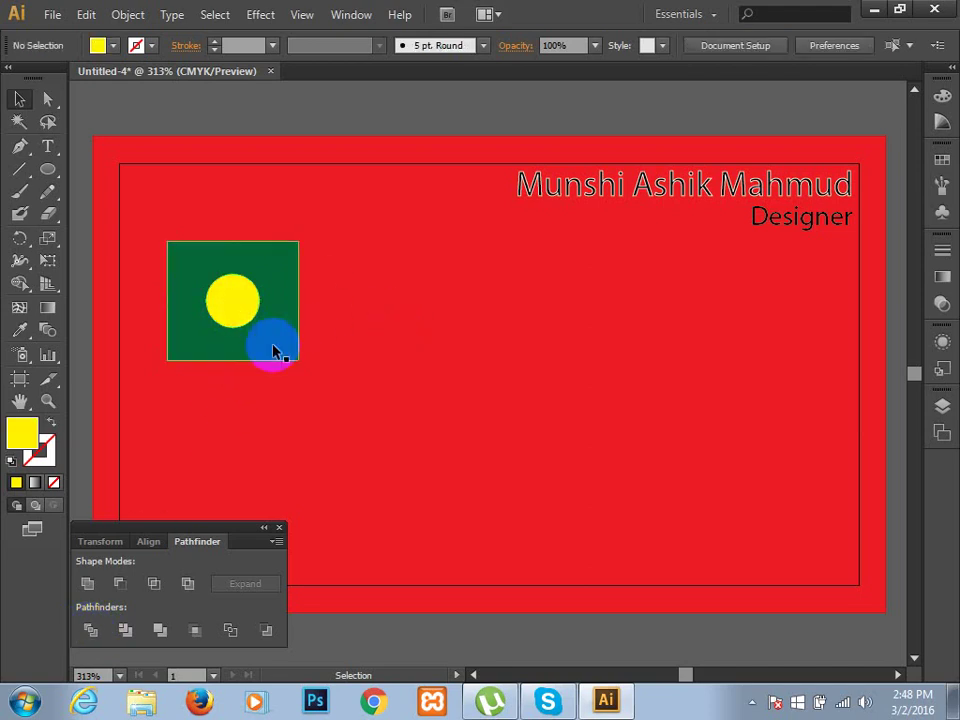
left_click(275, 352)
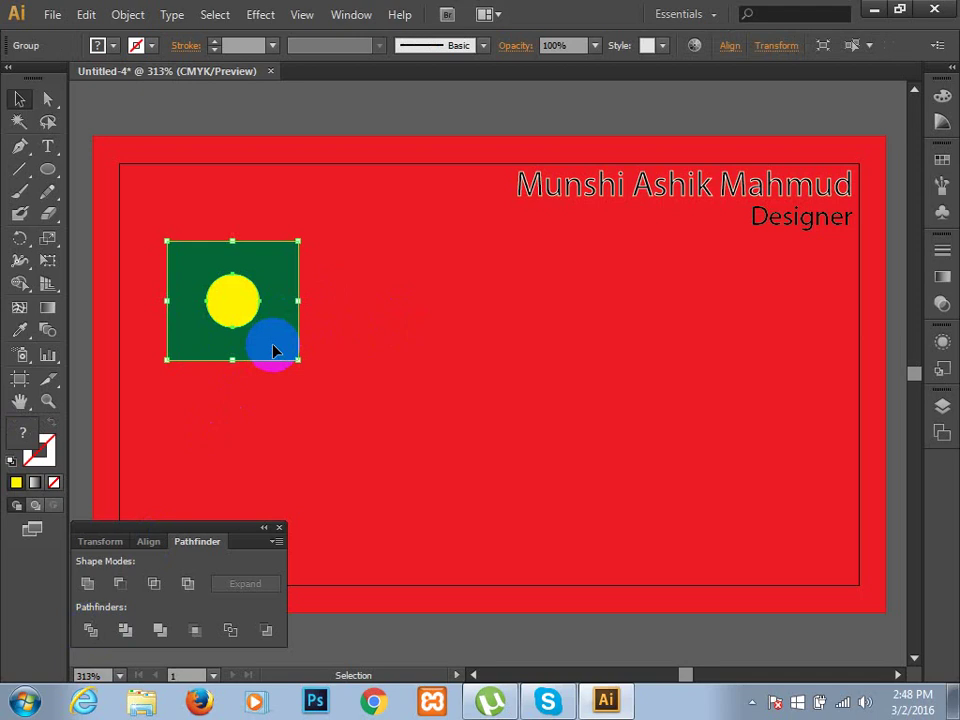
key("ctrl")
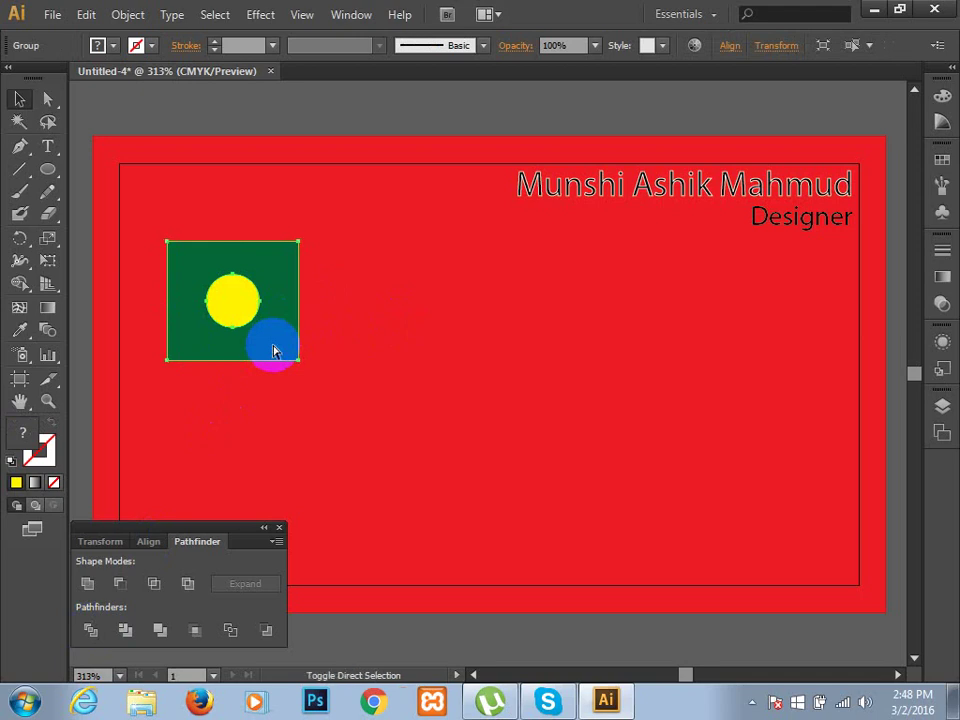
key("ctrl+shift+g")
left_click(408, 342)
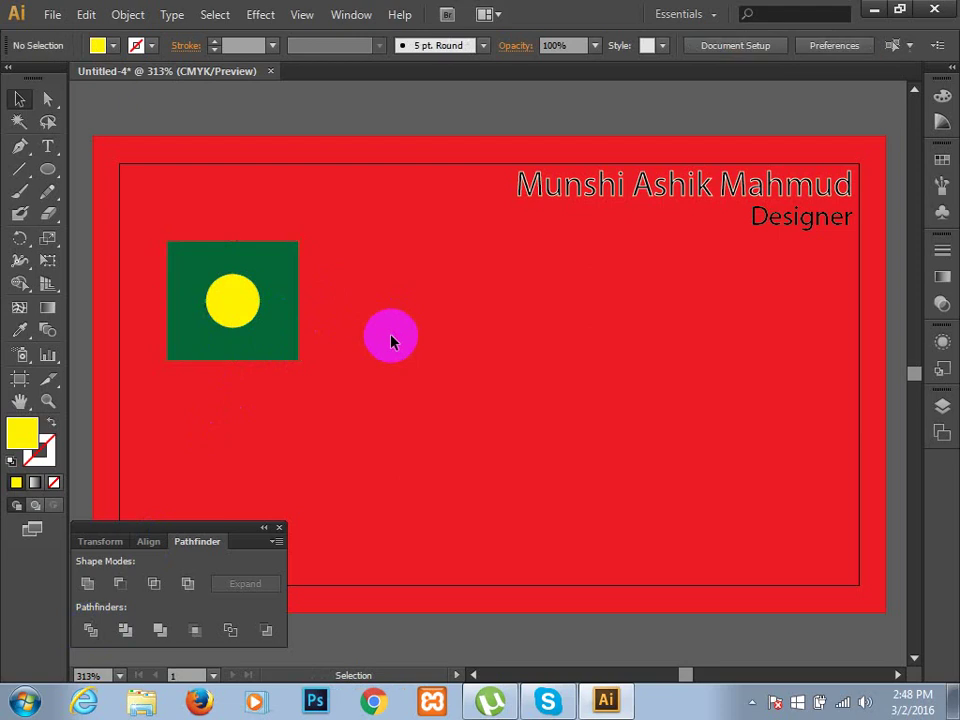
left_click(236, 308)
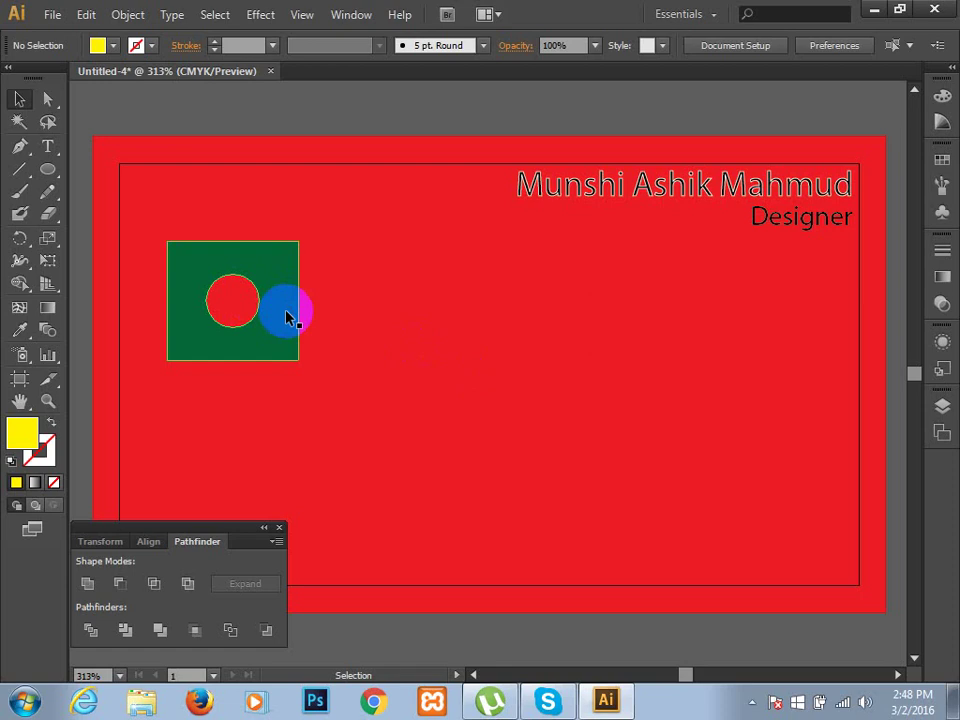
- Drag the holed green square back to the card's upper left
mouse_move(287, 313)
left_mouse_down()
mouse_move(545, 187)
mouse_move(566, 203)
left_mouse_up()
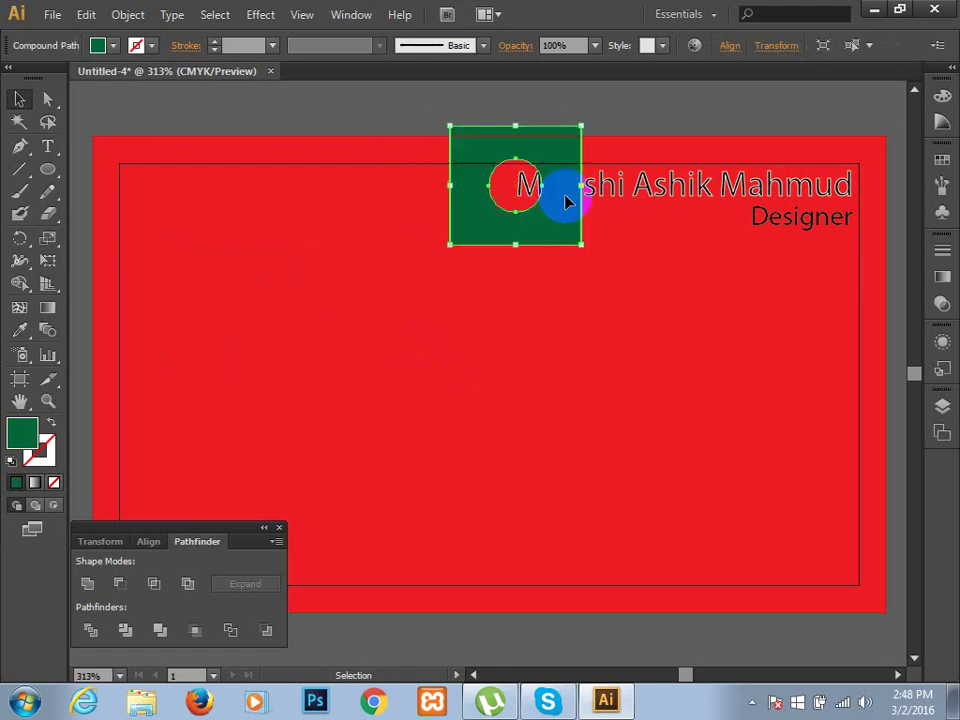
left_click(477, 398)
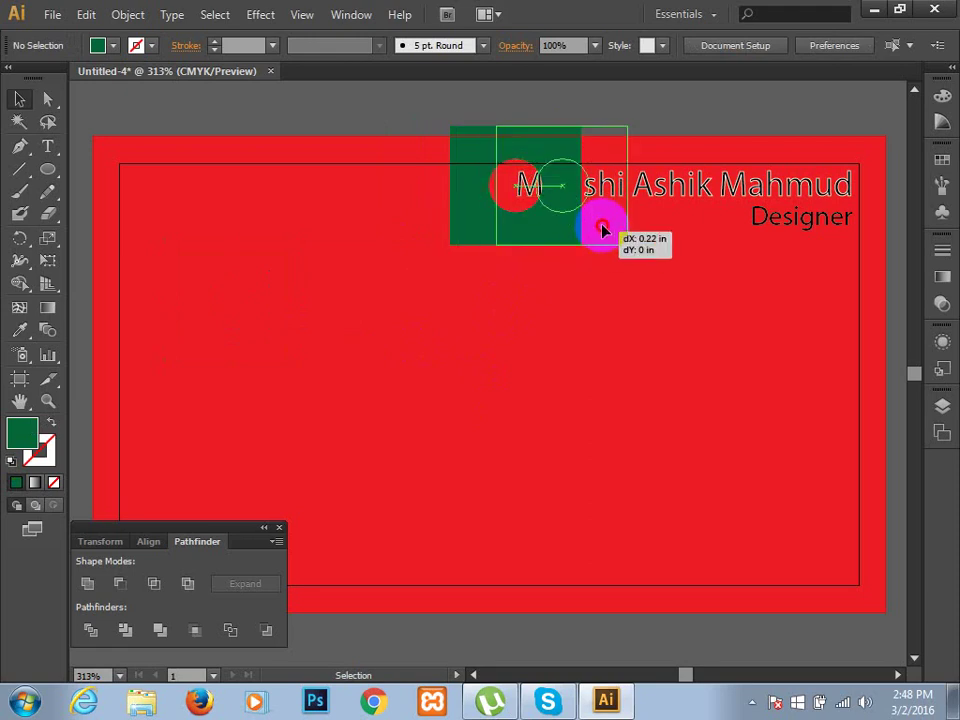
mouse_move(583, 249)
left_mouse_down()
mouse_move(600, 228)
mouse_move(305, 355)
left_mouse_up()
left_click(568, 333)
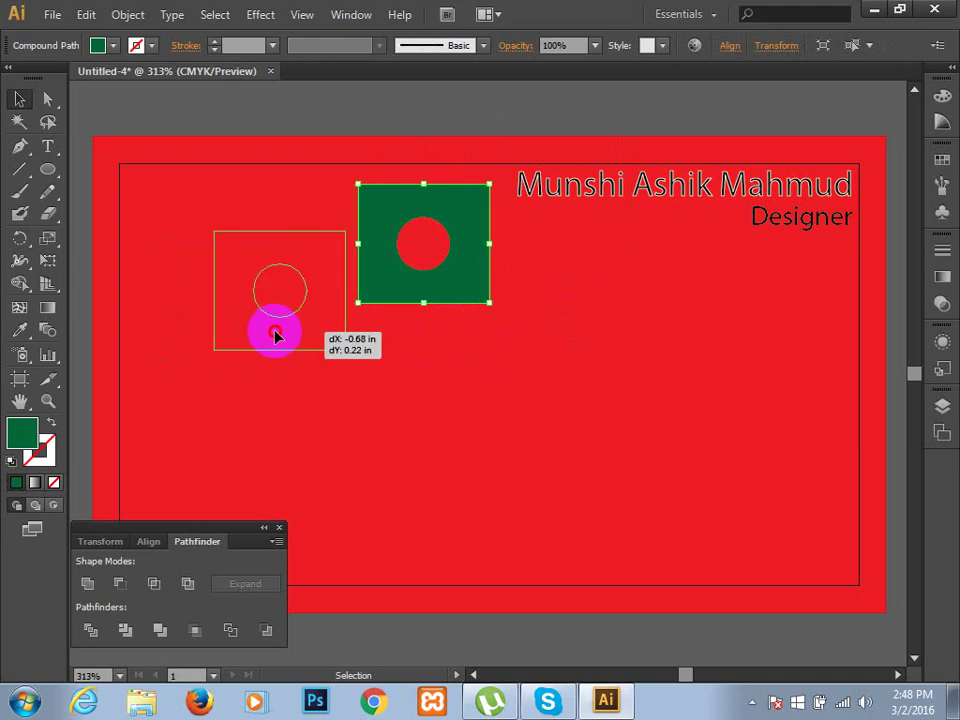
left_click(377, 401)
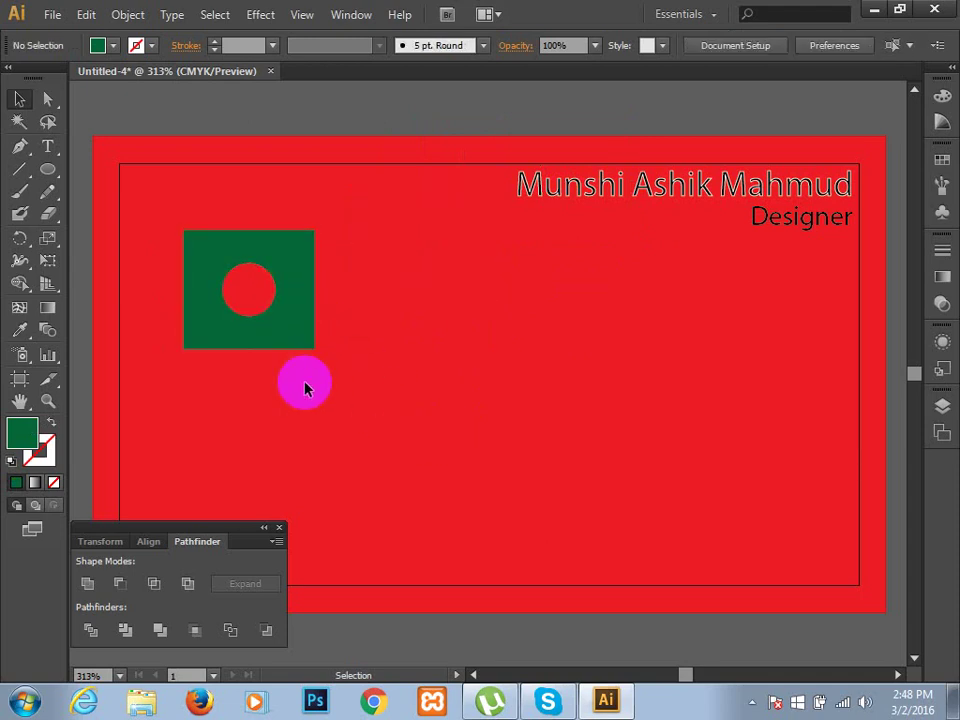
- Draw a new circle with the Ellipse tool and fill it black
left_click(48, 170)
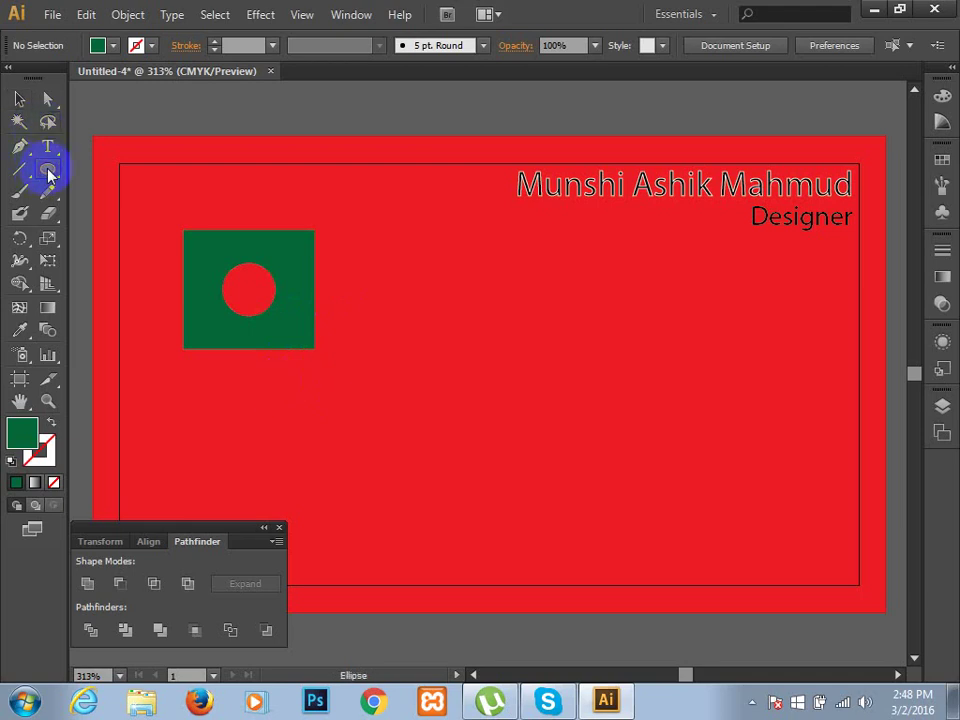
mouse_move(285, 322)
left_mouse_down()
mouse_move(345, 407)
mouse_move(381, 394)
left_mouse_up()
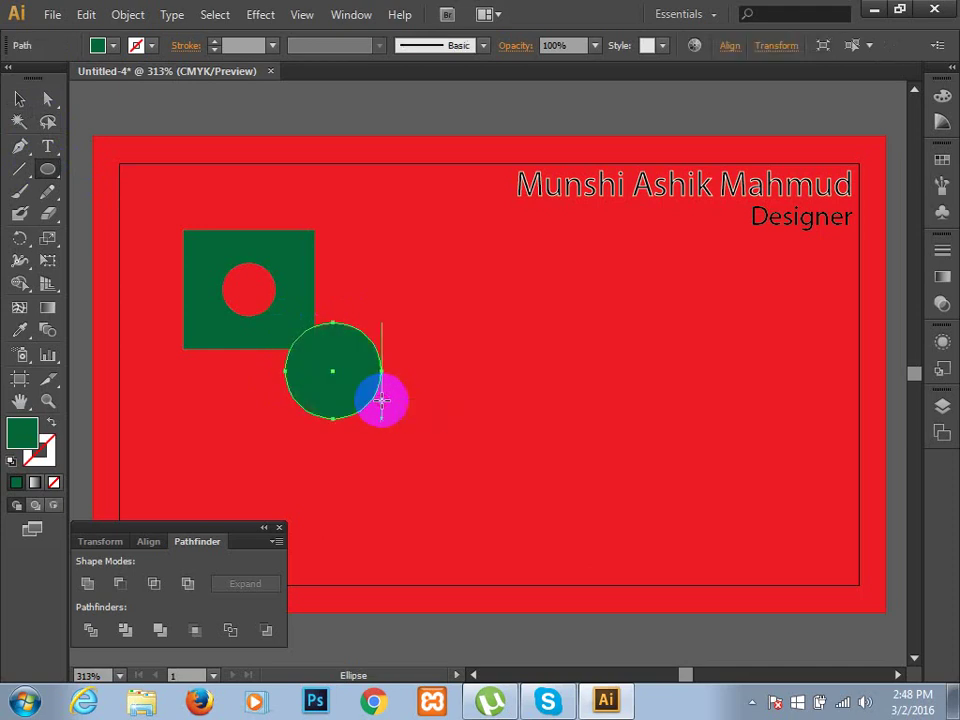
left_click(112, 46)
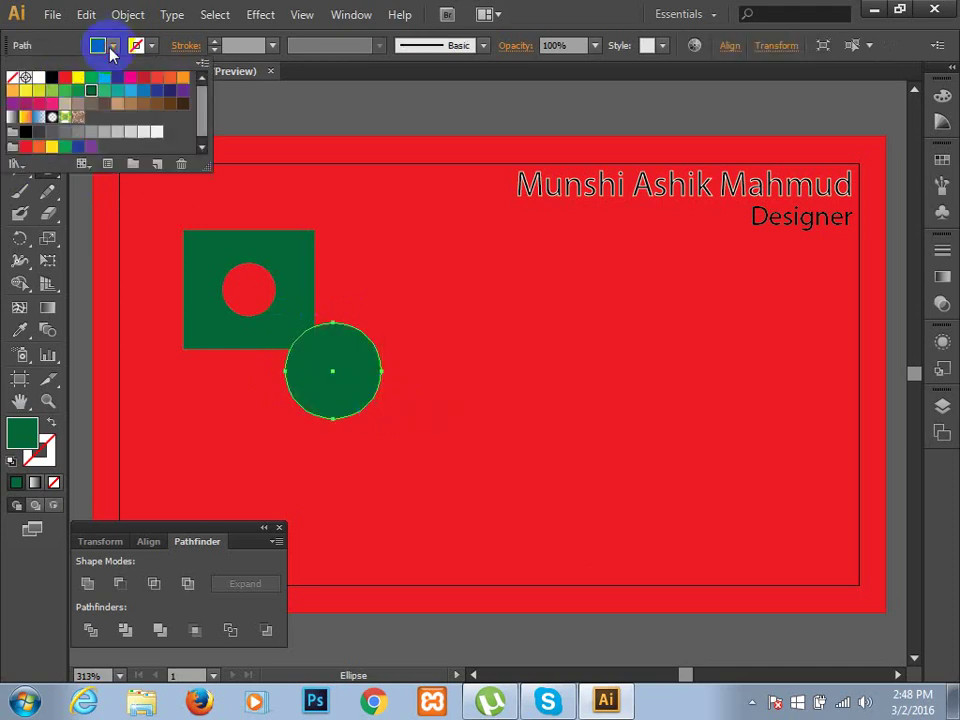
left_click(51, 77)
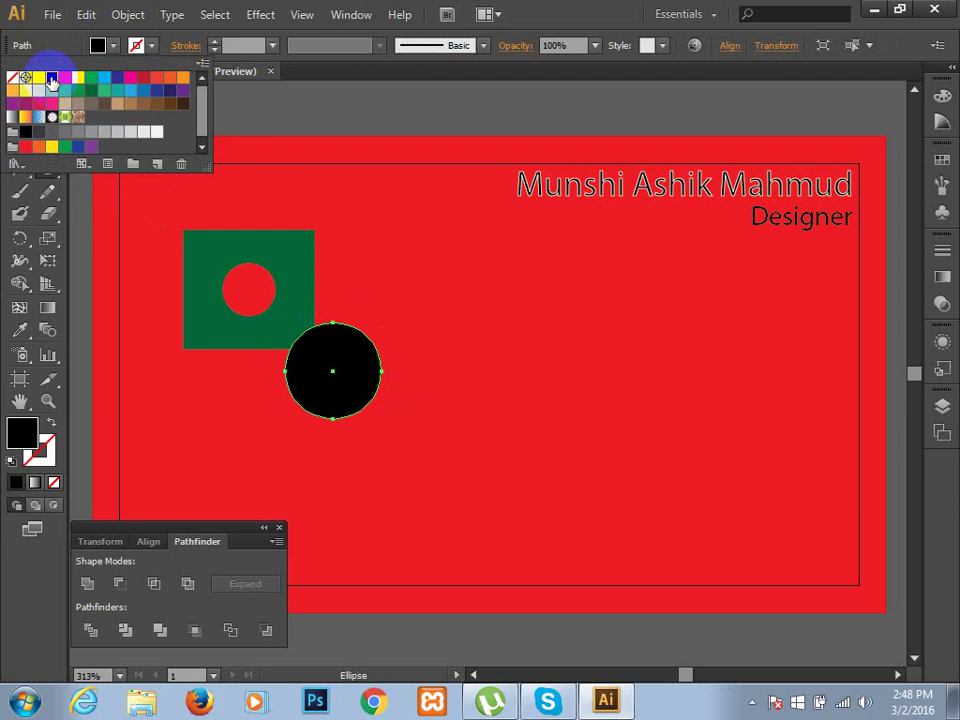
left_click(300, 86)
- Move the black circle onto the square's lower-right corner, then select all artwork
left_click(21, 102)
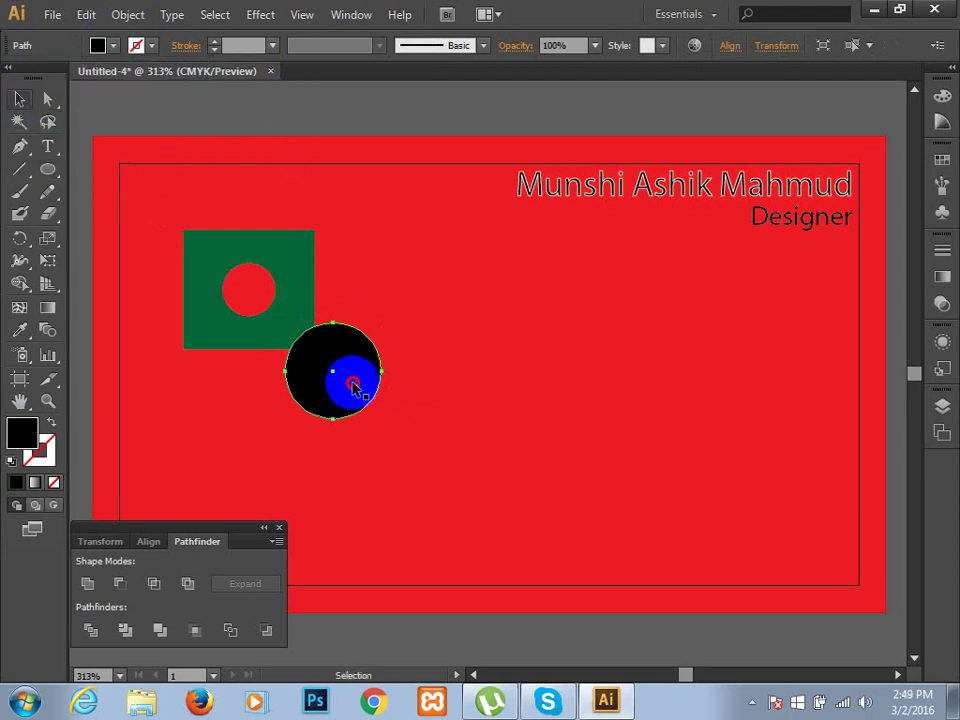
left_click(320, 357)
mouse_move(320, 357)
left_mouse_down()
mouse_move(306, 344)
mouse_move(272, 350)
left_mouse_up()
left_click(446, 388)
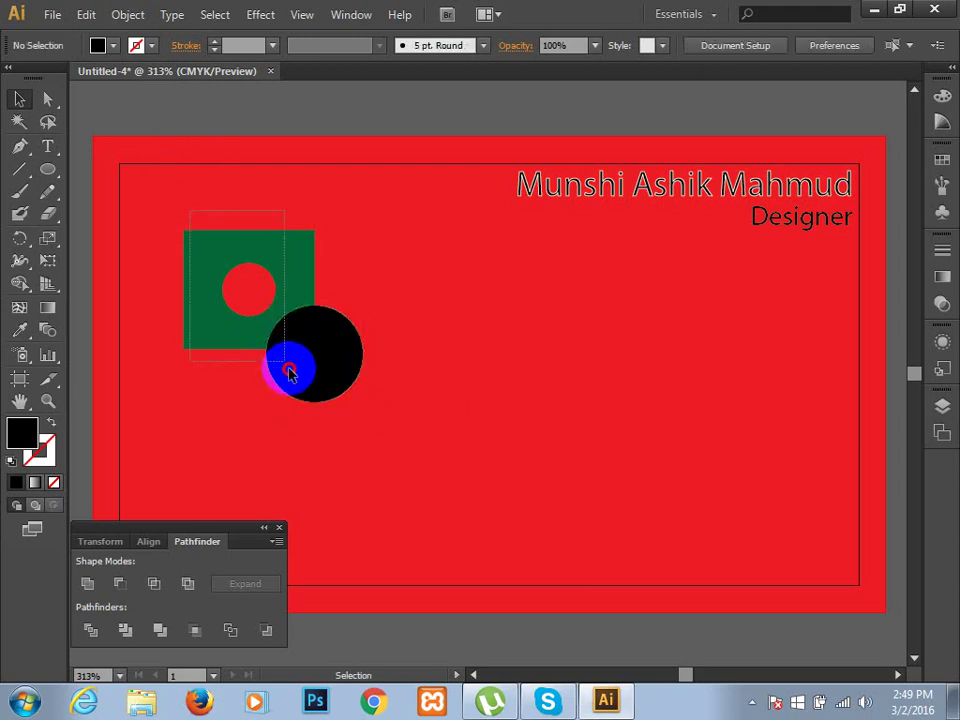
key("ctrl+a")
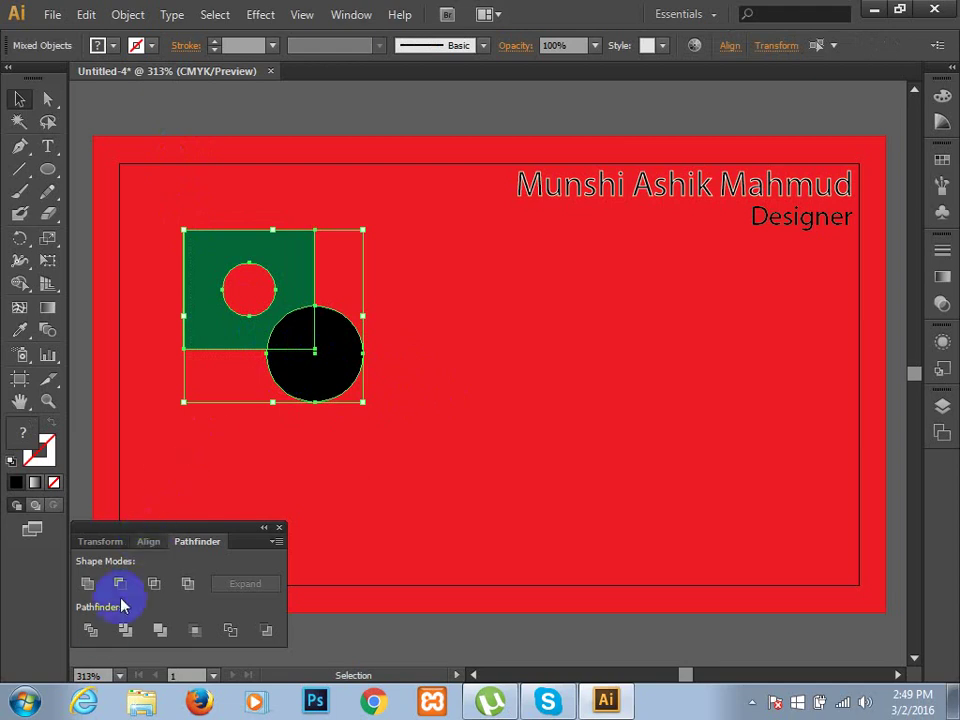
- Divide the green square and black circle with Pathfinder, then select the black circle piece
left_click(91, 630)
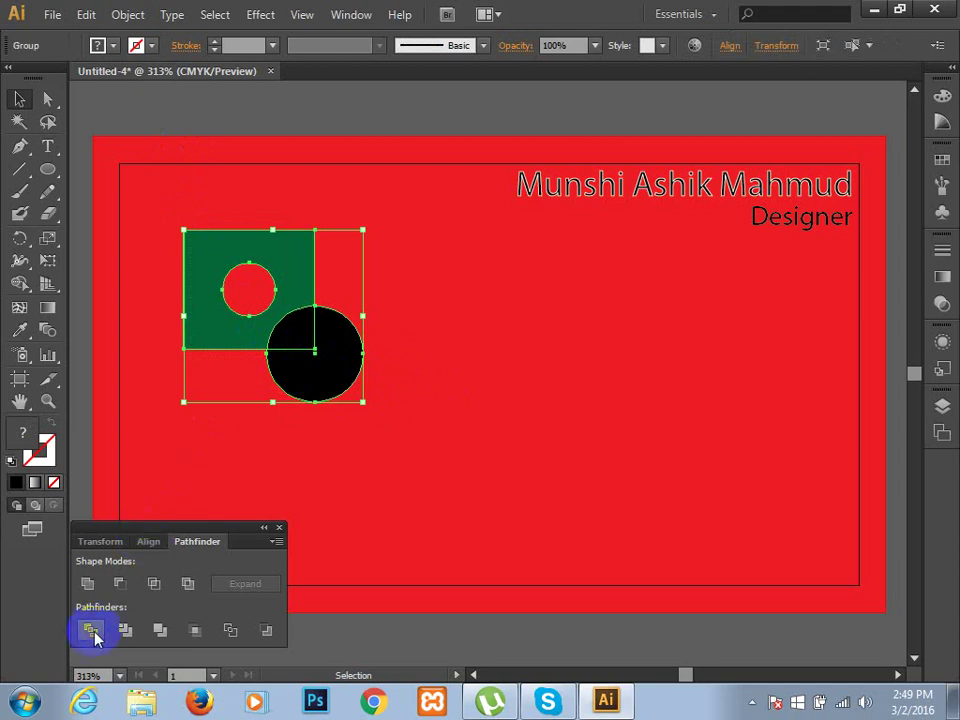
left_click(382, 402)
left_click(326, 371)
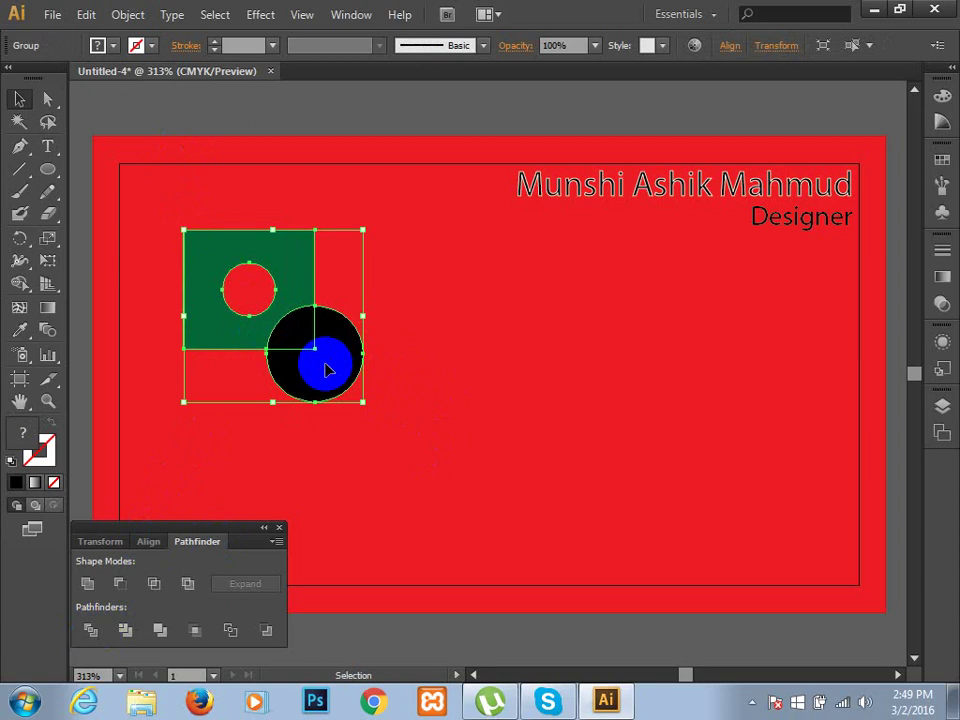
left_click_drag(326, 371, 500, 372)
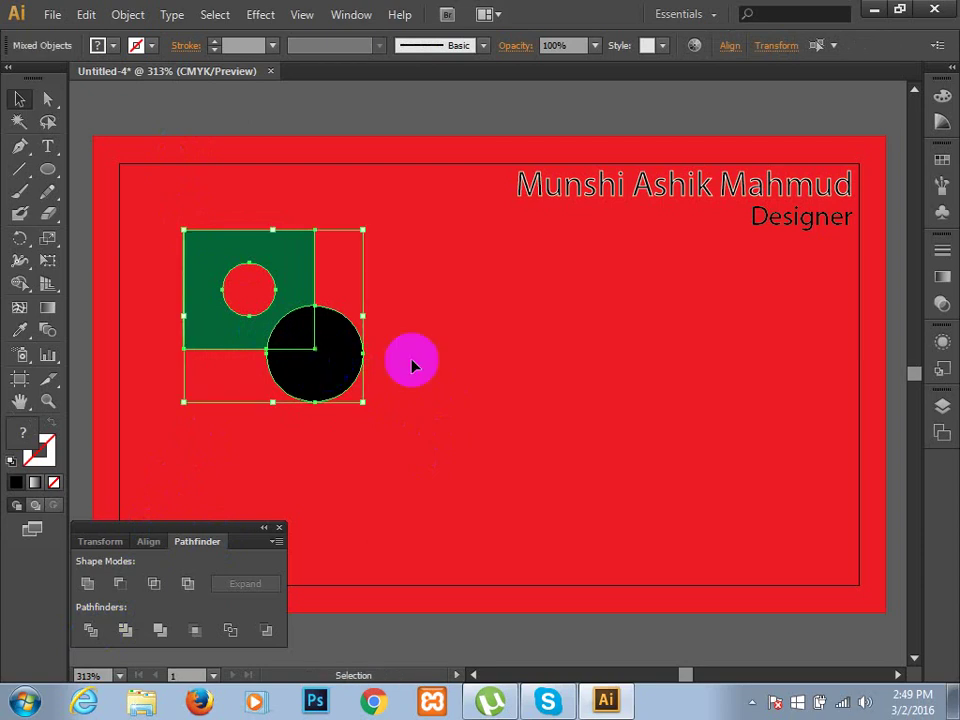
left_click(500, 372)
left_click(340, 382)
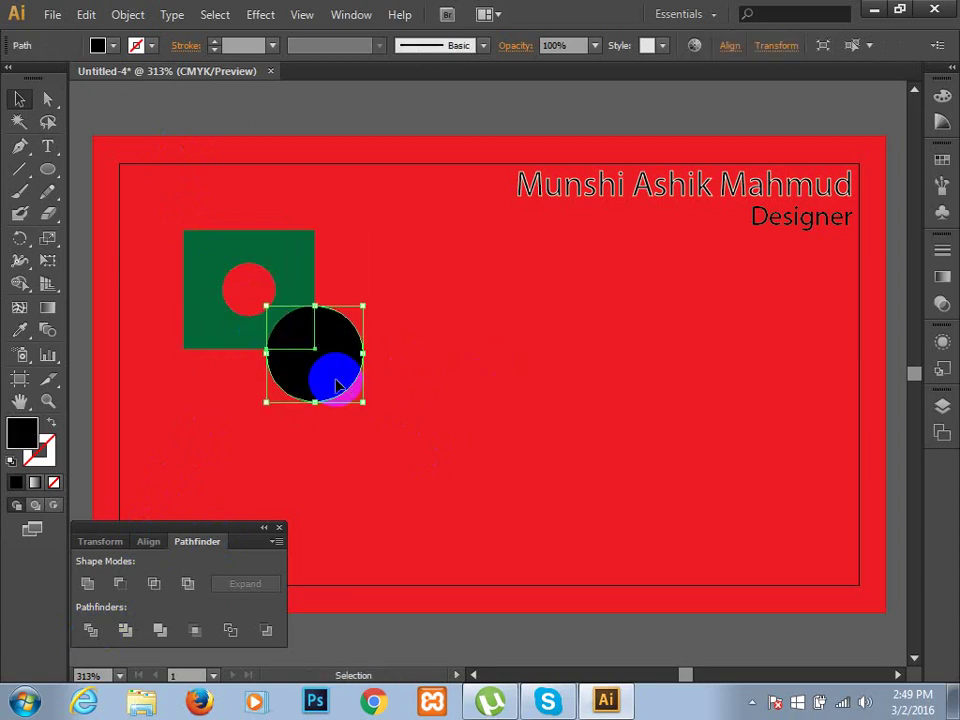
- Nudge the black circle piece down and to the right
key("Down")
key("Down")
key("Down")
key("Right")
key("Right")
key("Right")
key("Right")
key("Right")
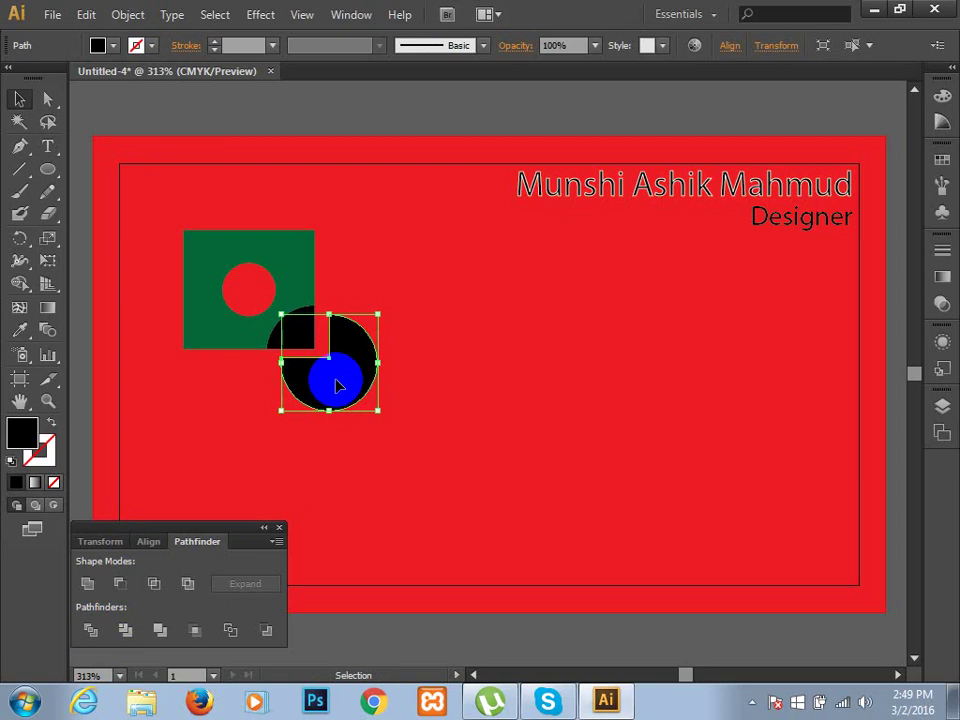
key("Down")
key("Down")
key("Down")
key("Right")
key("Right")
key("Right")
key("Right")
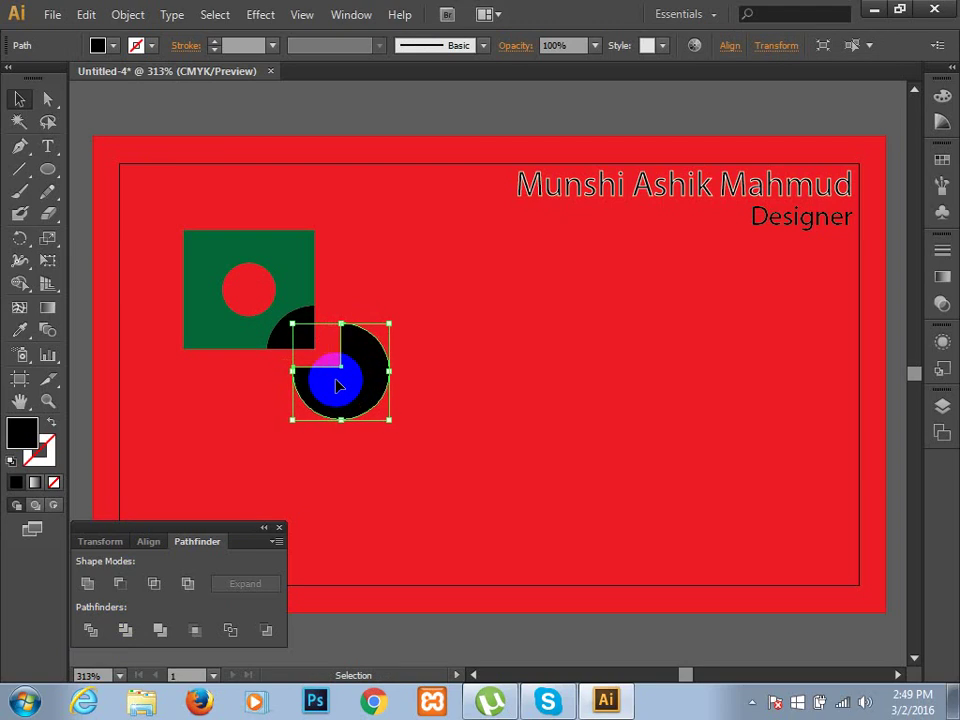
key("Down")
key("Down")
key("Down")
key("Right")
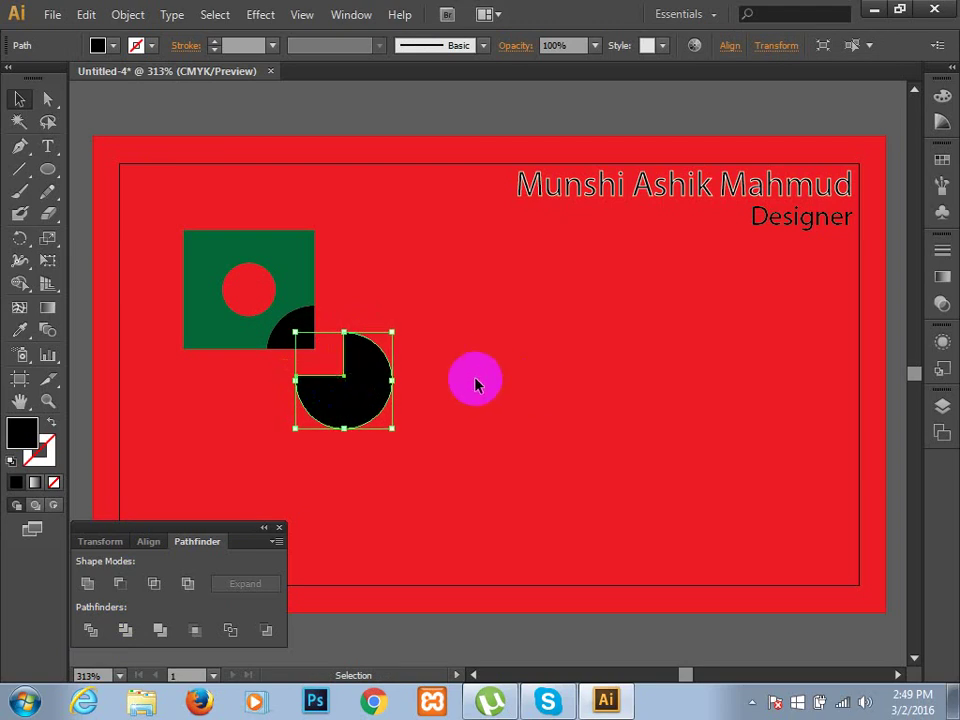
- Nudge the leftover black quarter piece down and left, then delete it
left_click(476, 385)
left_click(298, 344)
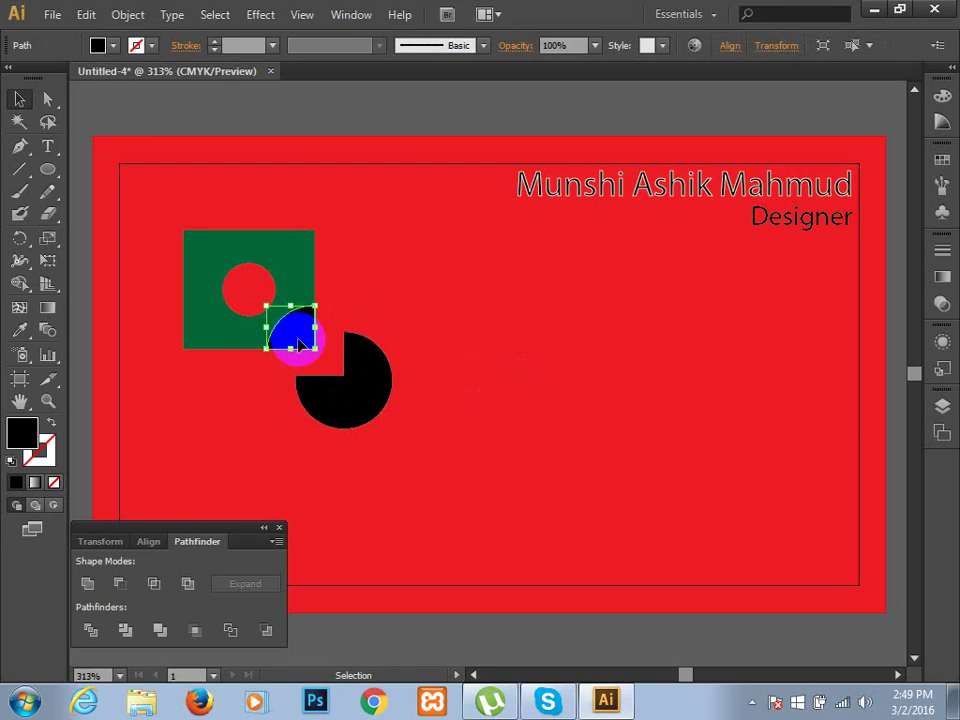
key("Right")
key("Right")
key("Down")
key("Down")
key("Right")
key("Down")
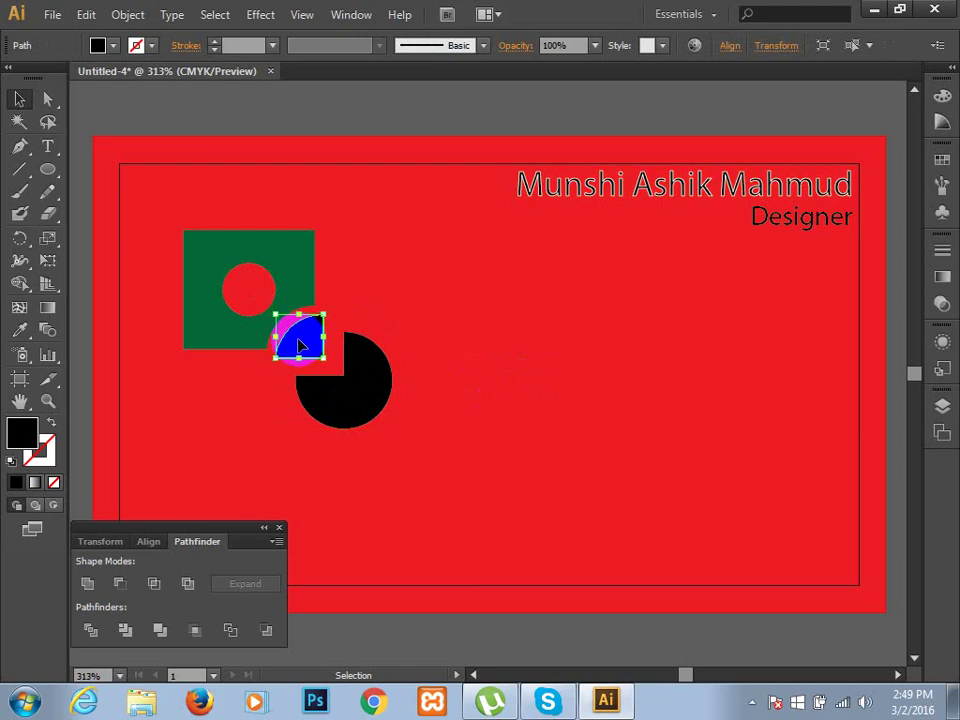
key("Left")
key("Left")
key("Left")
key("Left")
key("Left")
key("Left")
key("Left")
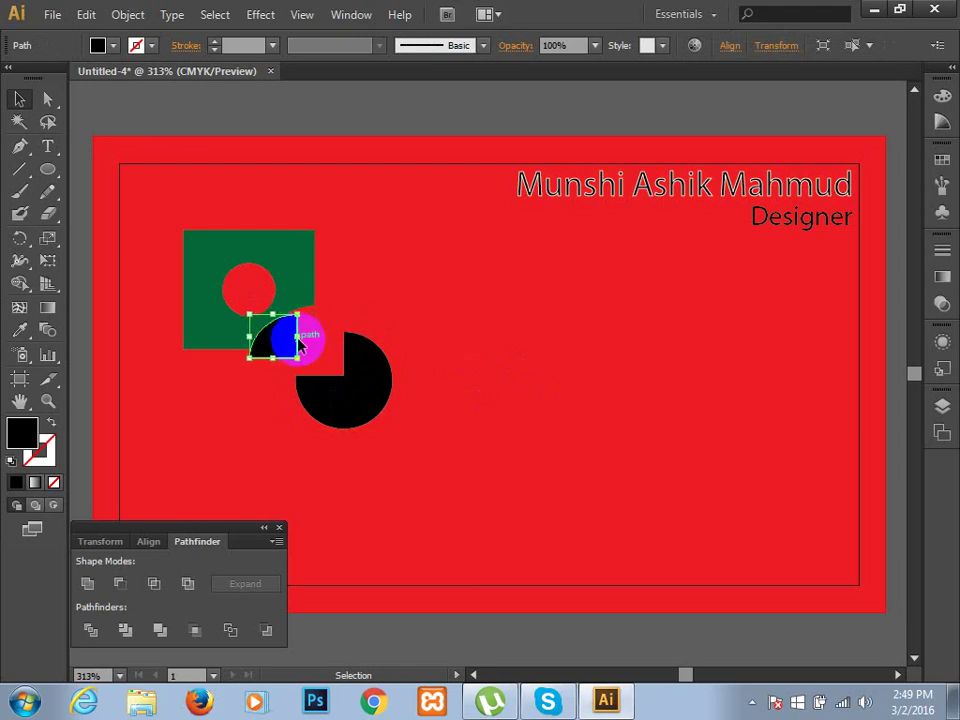
key("Left")
key("Left")
key("Left")
key("Left")
key("Down")
key("Down")
key("Down")
key("Down")
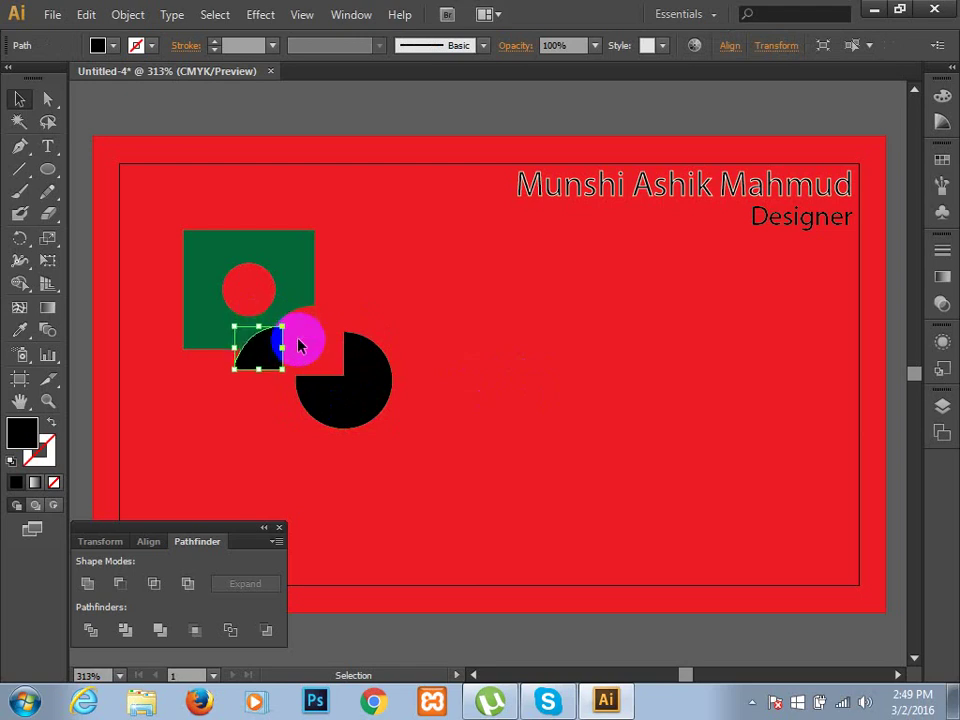
key("Down")
key("Down")
key("Down")
key("Down")
key("Left")
key("Left")
key("Down")
key("Down")
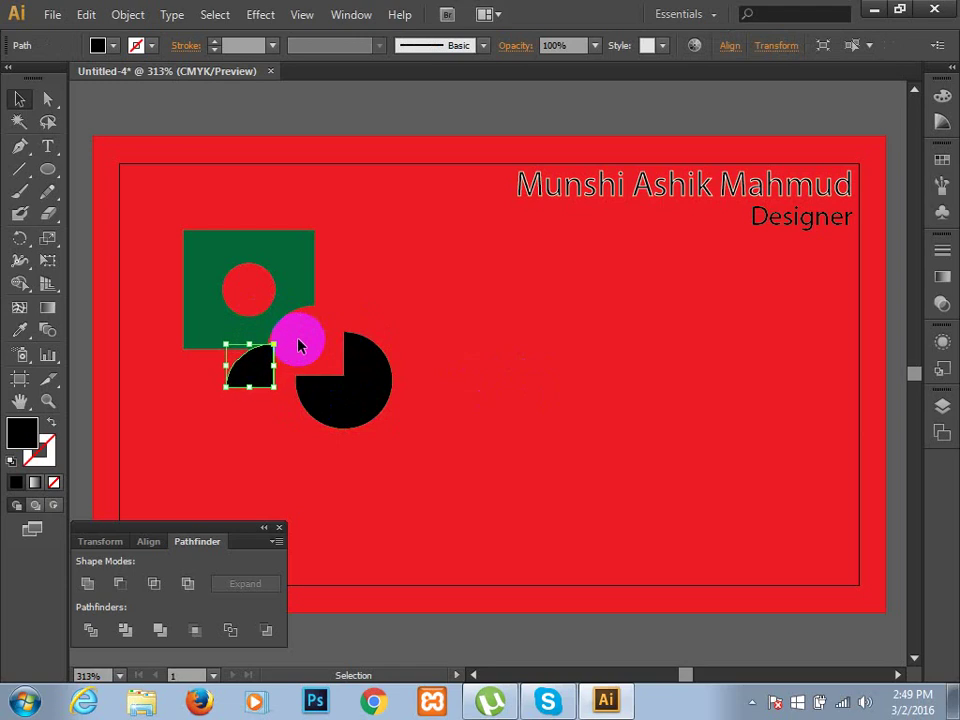
key("Down")
key("Down")
key("Down")
key("Down")
key("Down")
key("Down")
key("Down")
key("Delete")
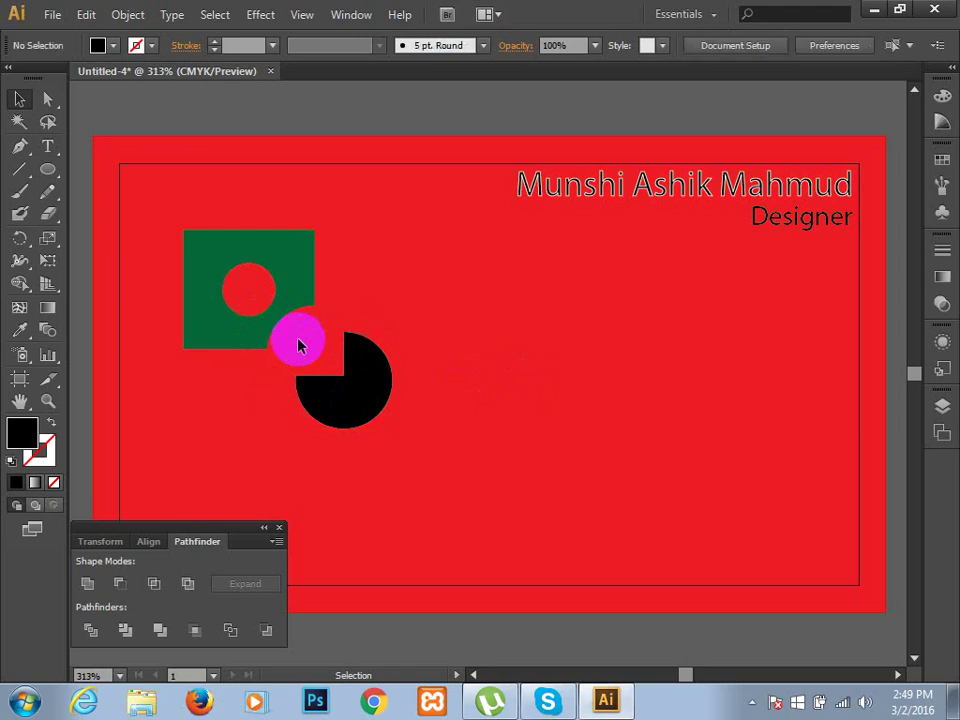
- Nudge the black three-quarter circle up and to the left
left_click(389, 388)
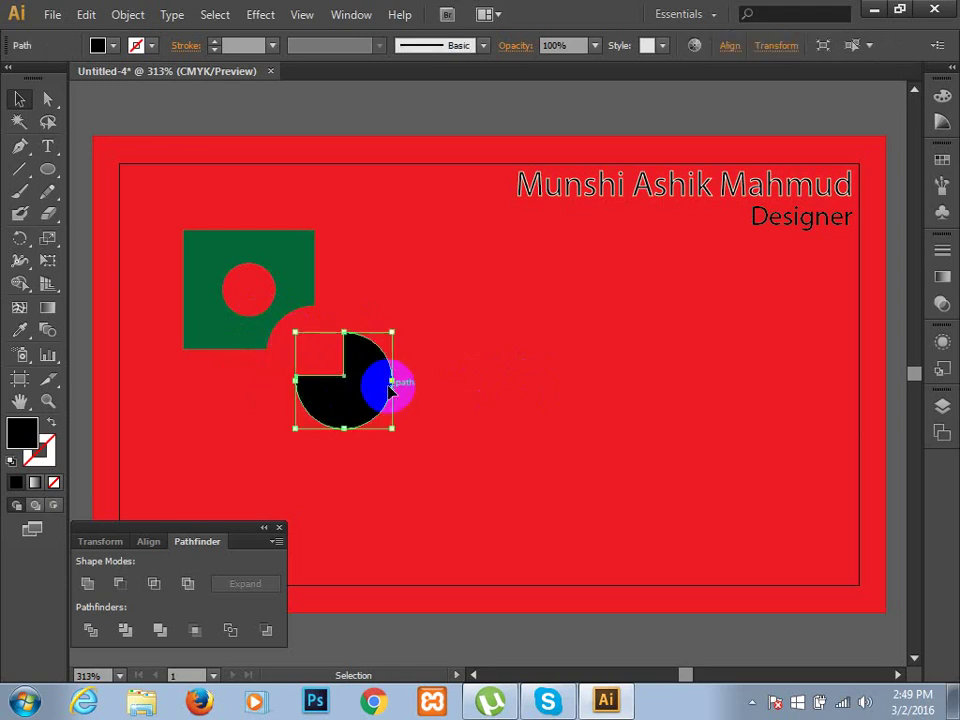
key("Up")
key("Up")
key("Up")
key("Up")
key("Left")
key("Left")
key("Left")
key("Left")
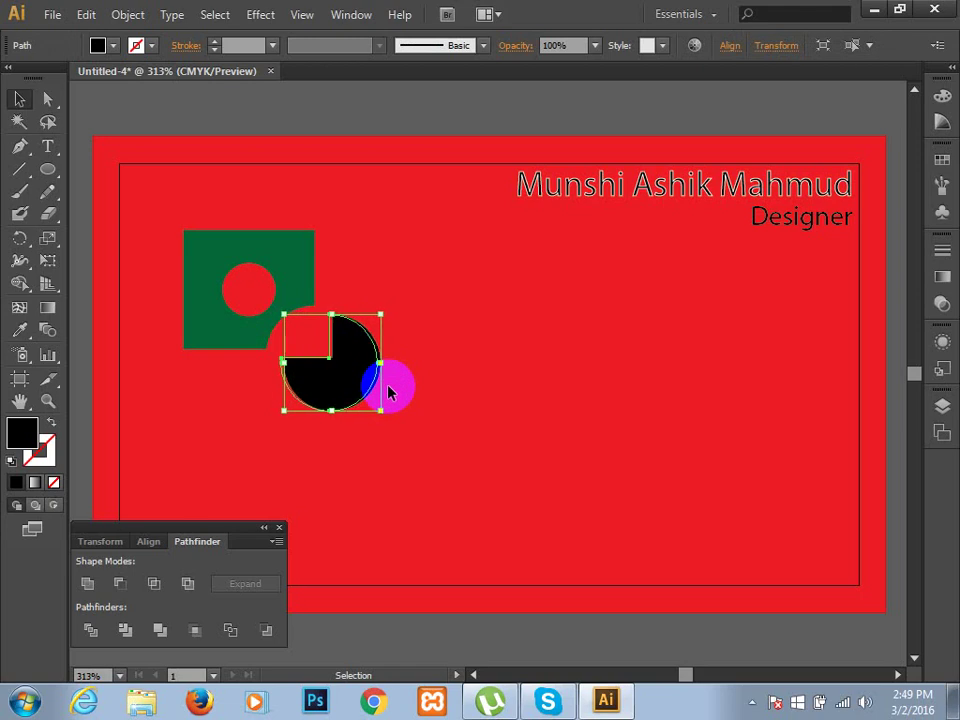
key("Left")
key("Left")
key("Left")
key("Up")
key("Up")
key("Up")
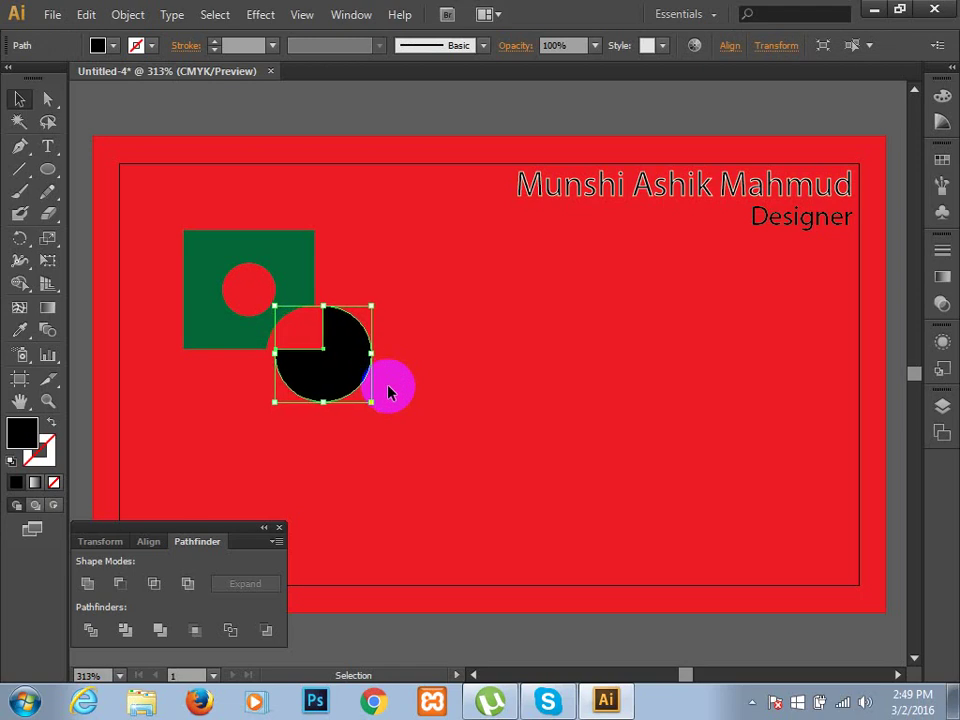
key("Left")
key("Left")
key("Left")
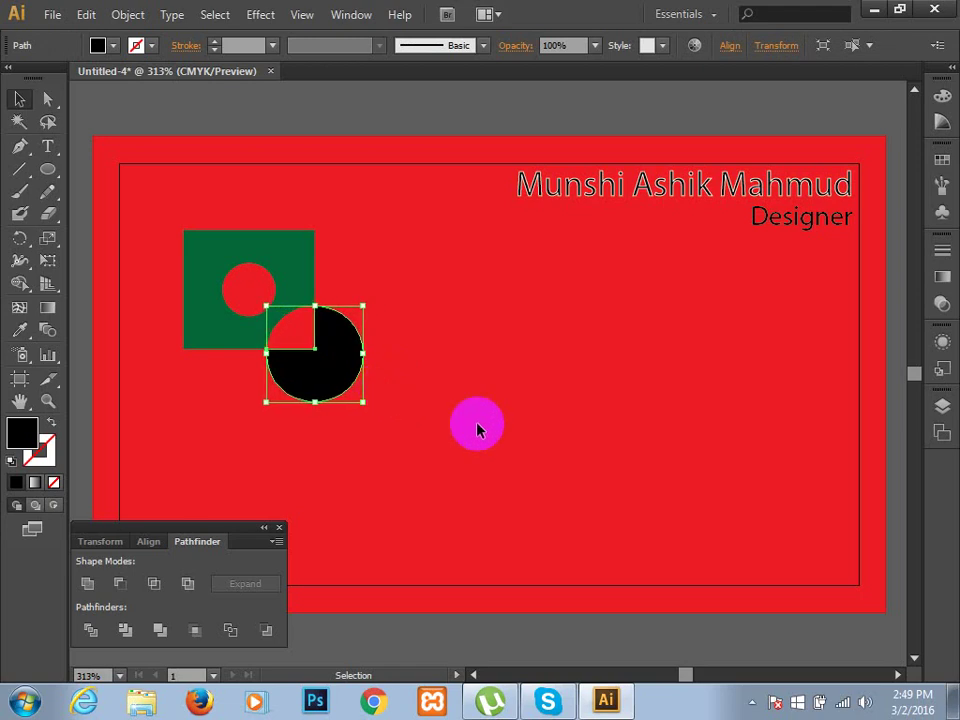
left_click(477, 429)
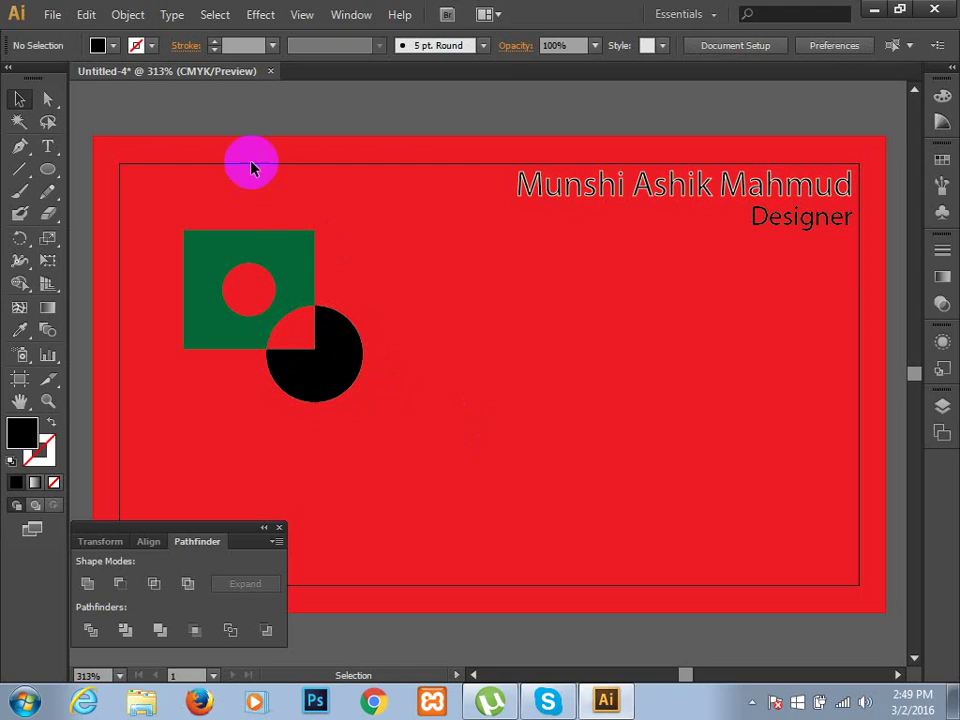
- Group all logo shapes, scale the group down and move it to the top-left corner
left_click_drag(249, 209, 330, 398)
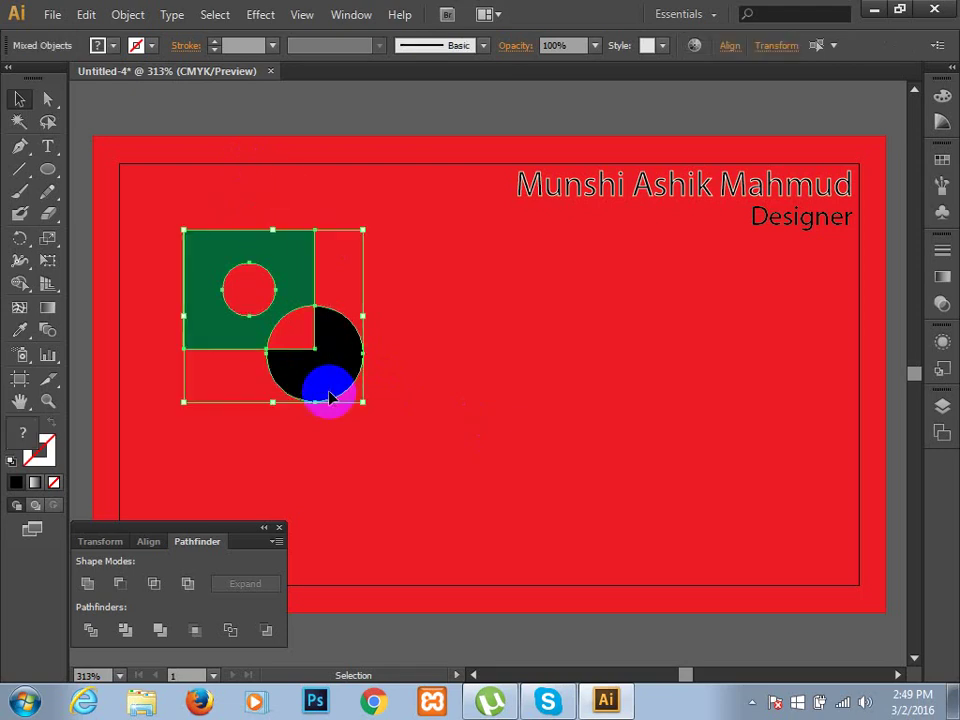
key("ctrl+g")
left_click(360, 392)
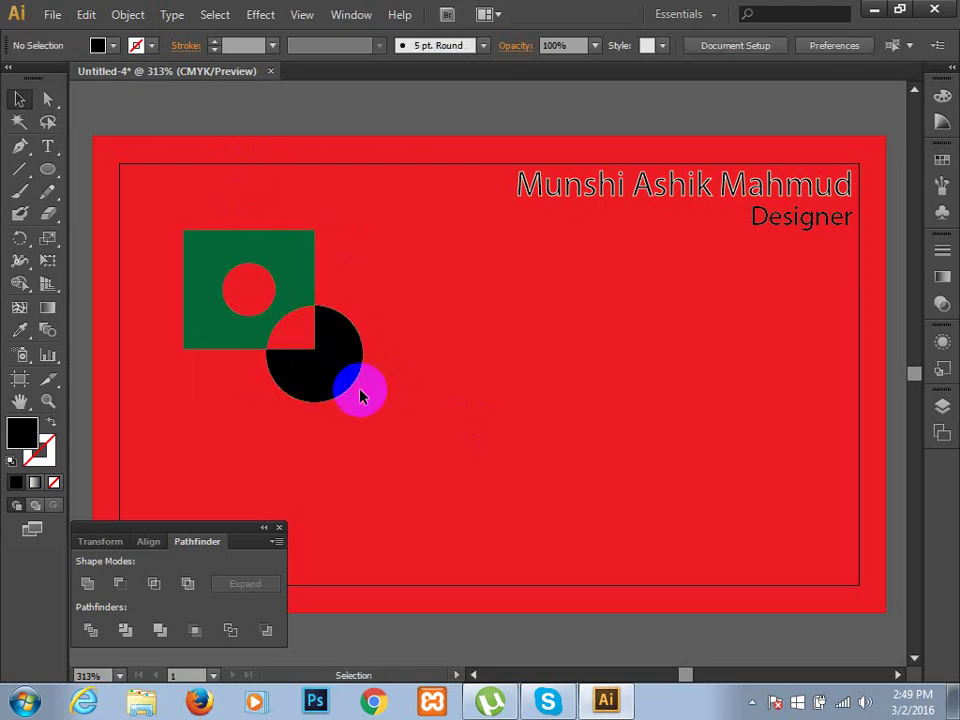
mouse_move(340, 365)
left_mouse_down()
mouse_move(362, 402)
mouse_move(300, 342)
mouse_move(170, 253)
left_mouse_up()
left_click(393, 350)
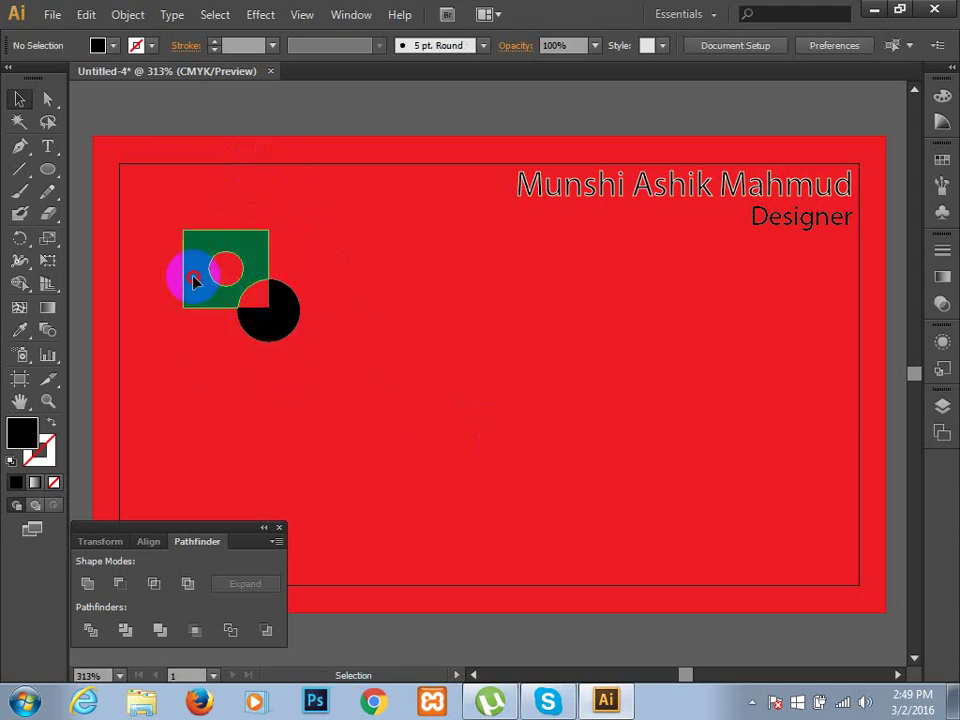
left_click_drag(170, 253, 126, 202)
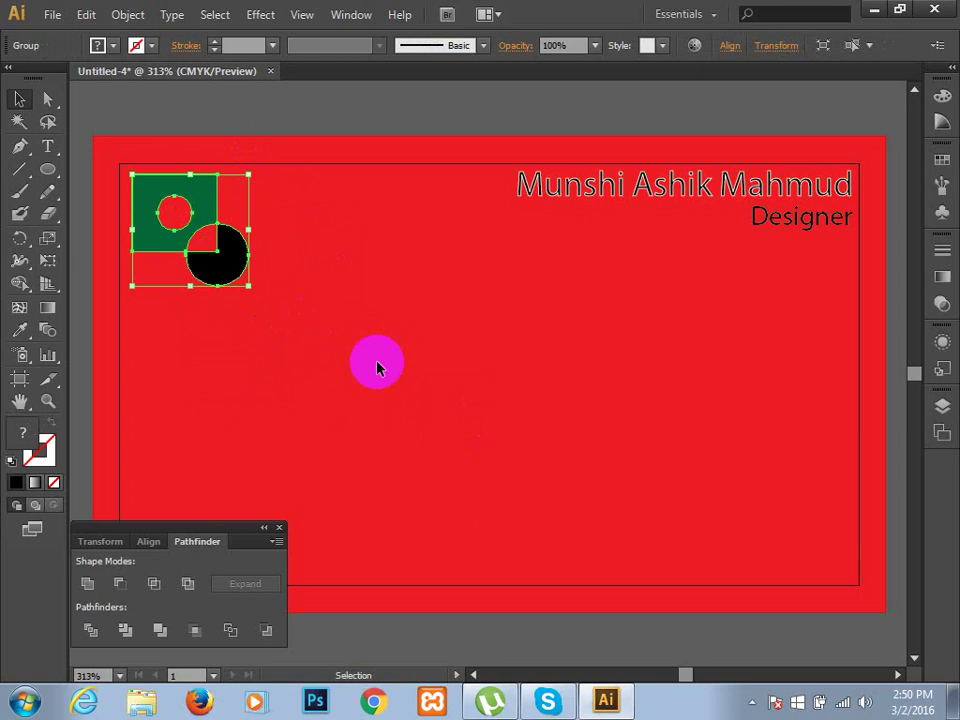
left_click(557, 397)
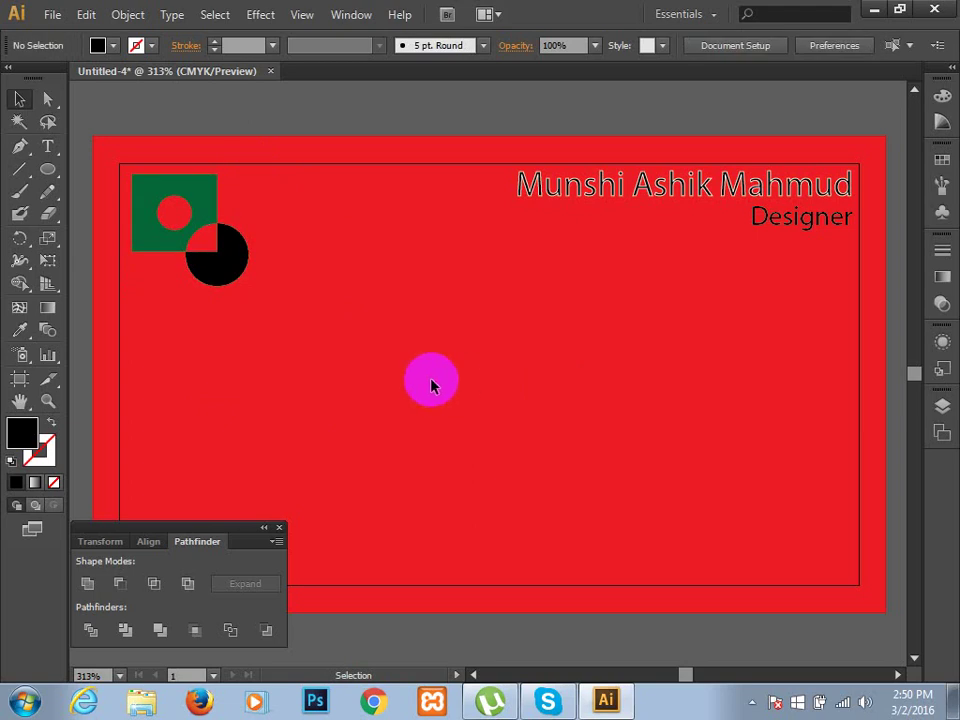
left_click(48, 170)
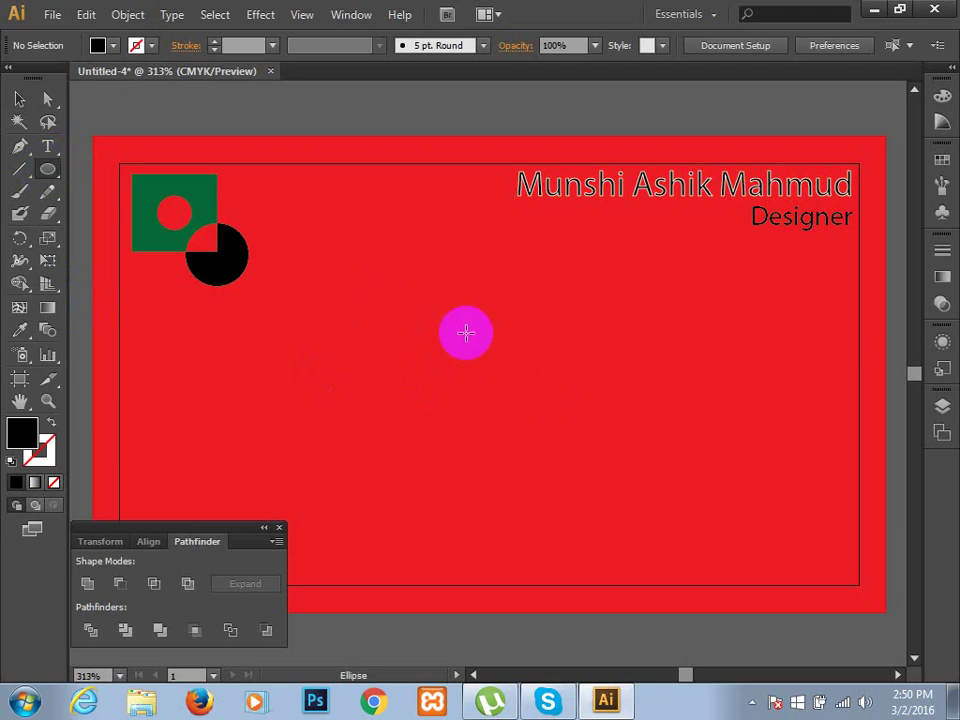
- Draw a large black ellipse across the middle of the artboard
left_click_drag(399, 308, 618, 492)
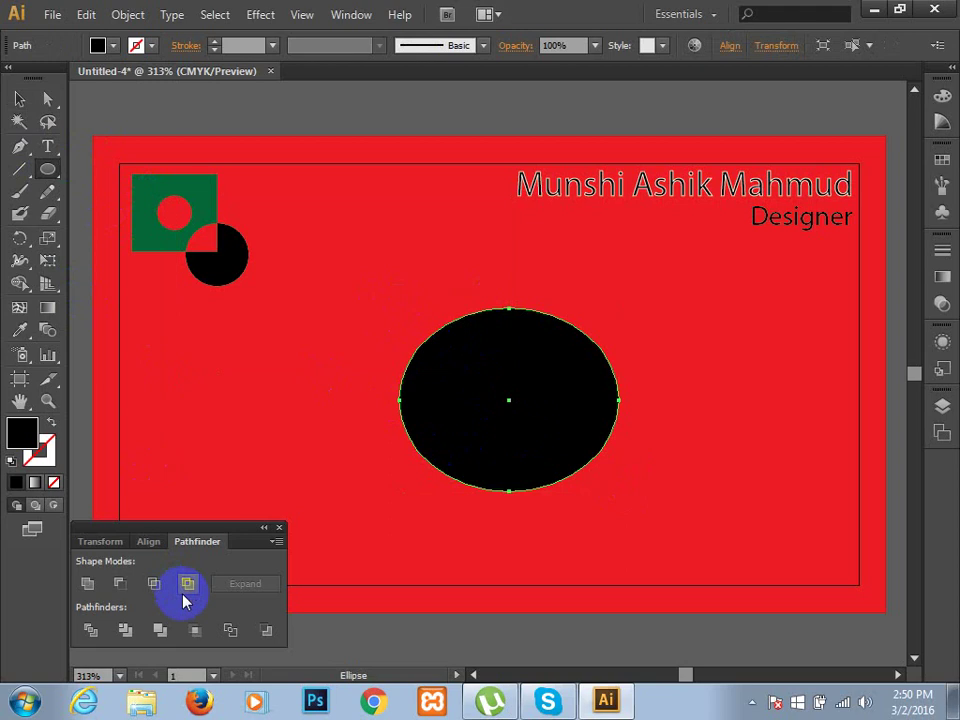
left_click(354, 17)
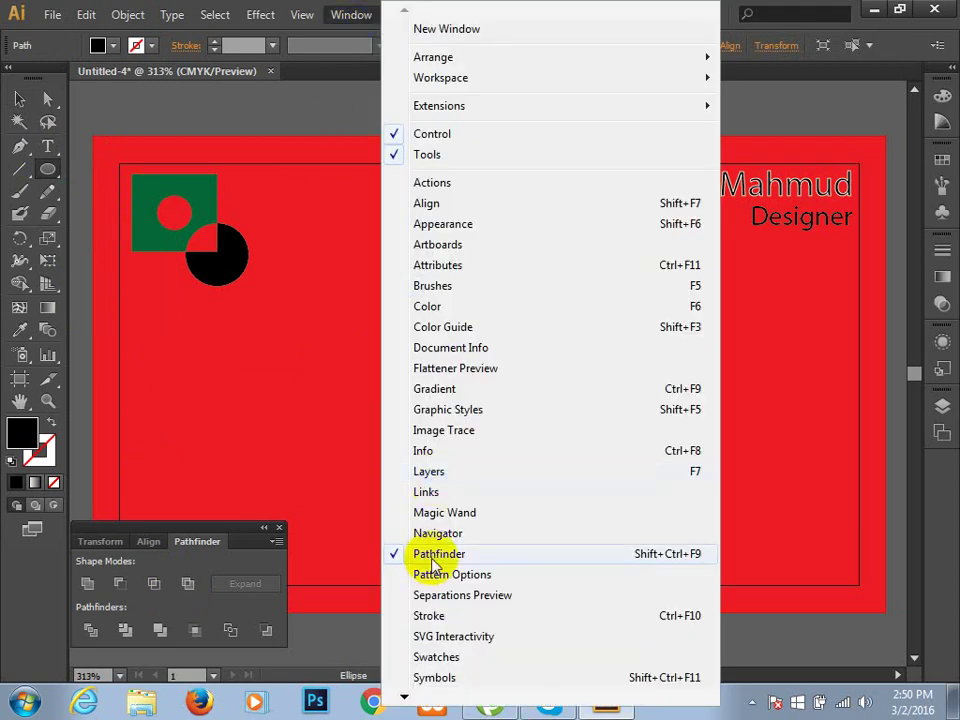
left_click(354, 14)
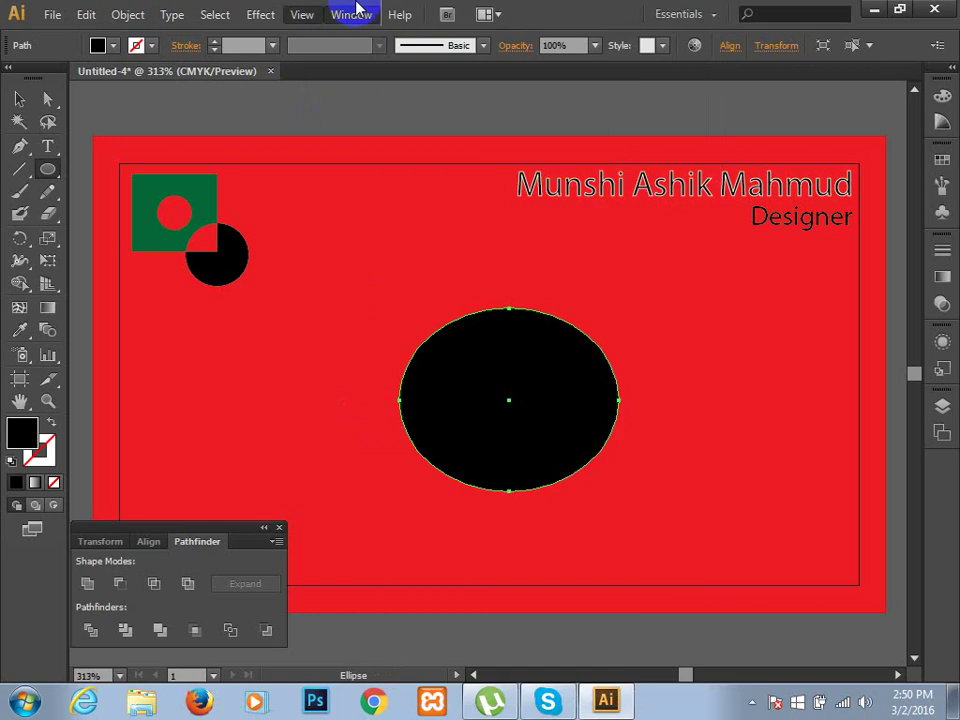
left_click(302, 14)
left_click(282, 108)
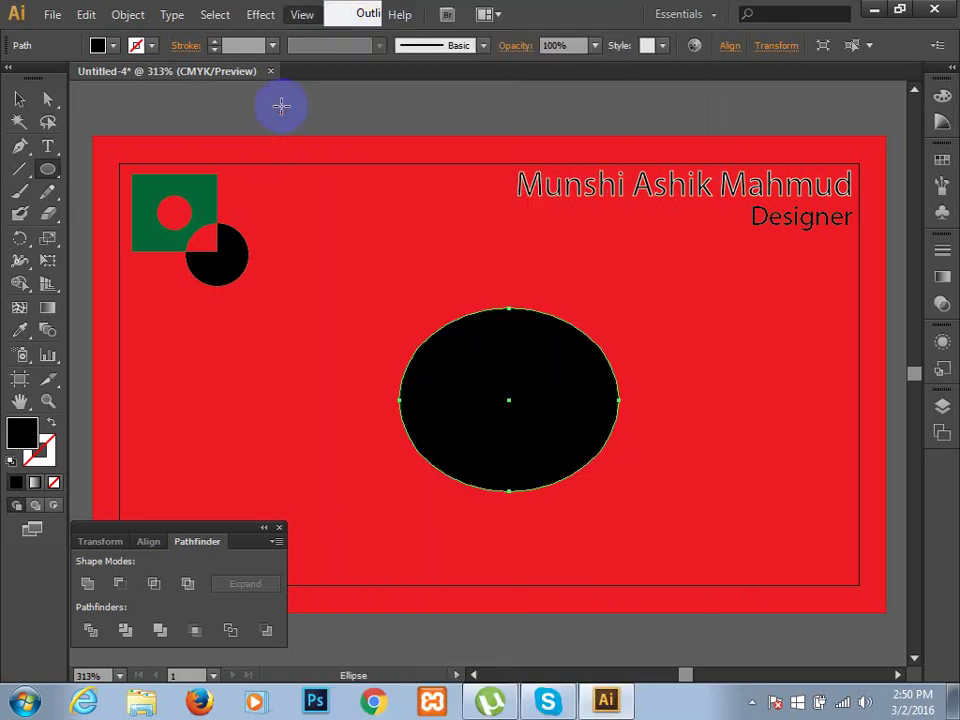
left_click(281, 103)
left_click(519, 382)
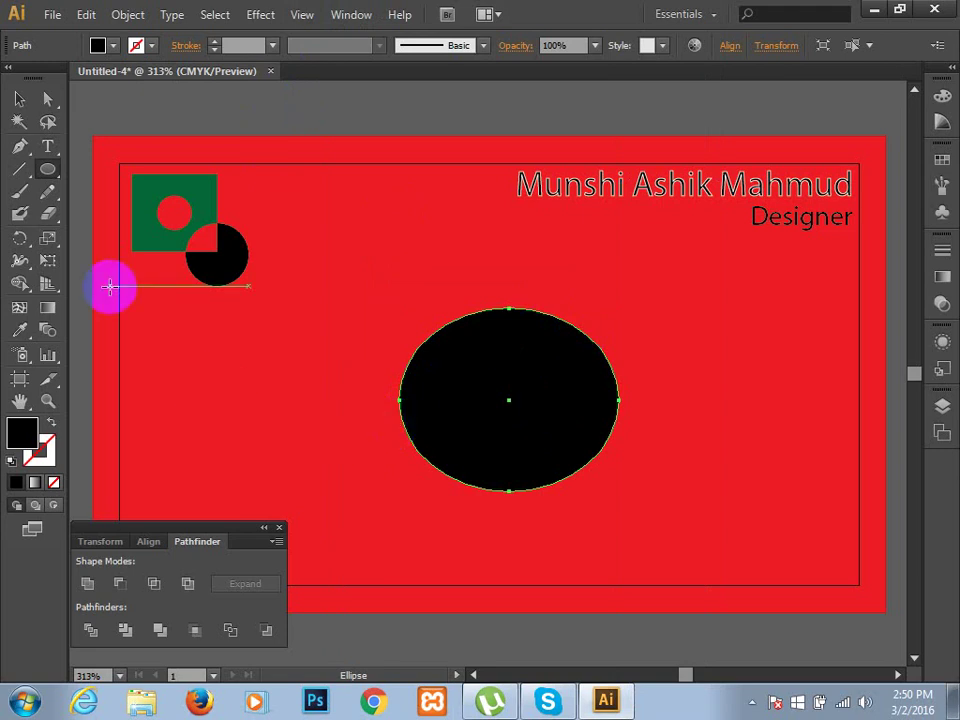
- Draw a diagonal line across the ellipse and give it a yellow stroke
left_click(23, 172)
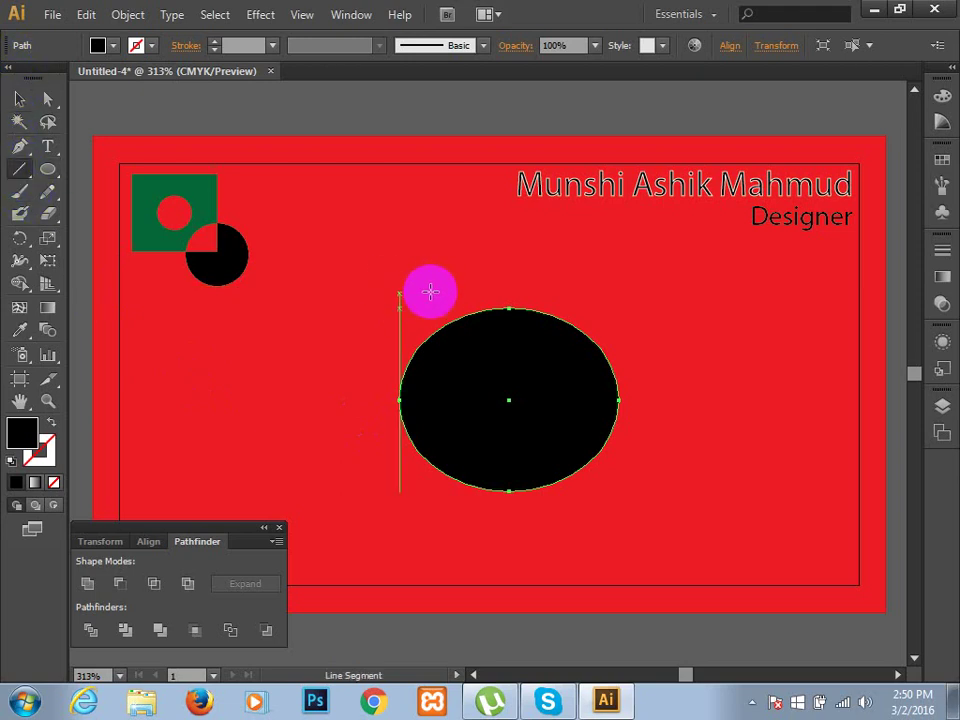
left_click_drag(411, 291, 638, 533)
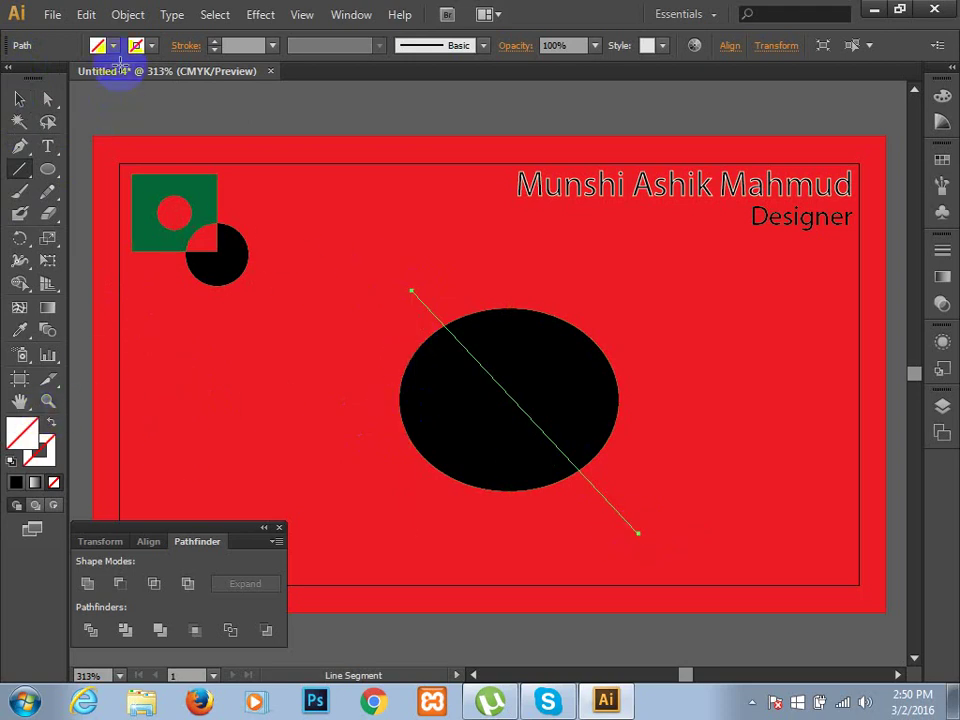
left_click(153, 47)
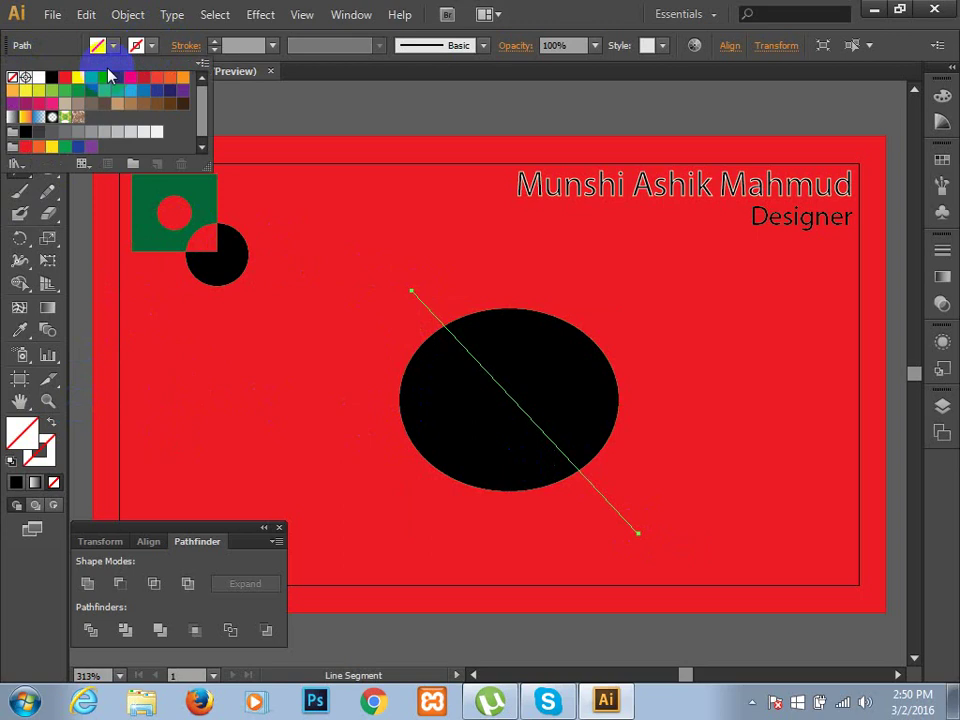
left_click(79, 78)
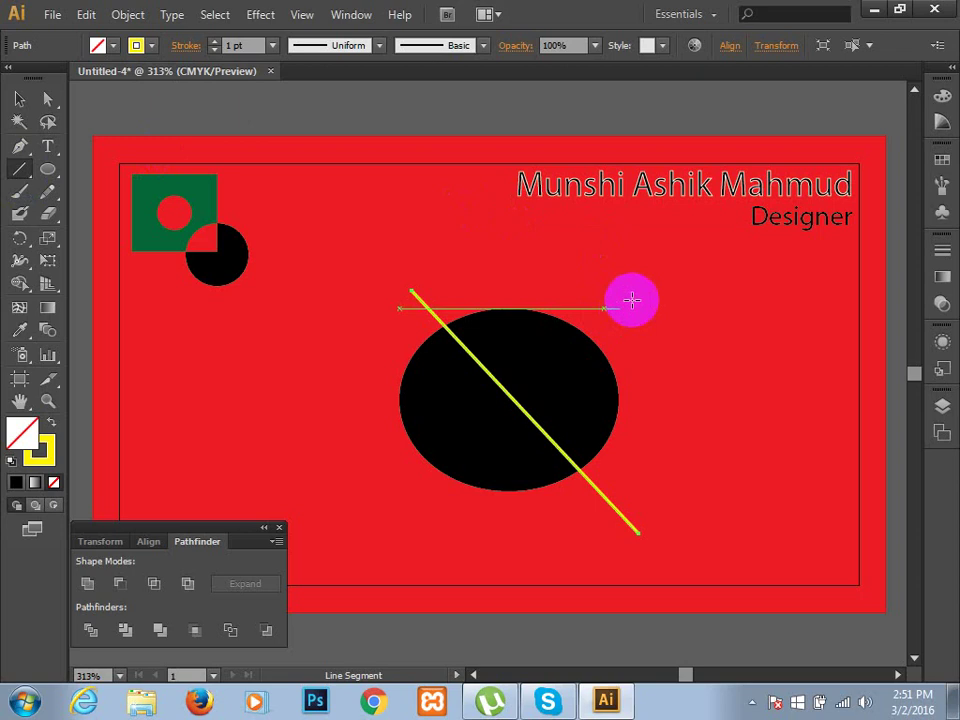
- Add a crossing diagonal and a vertical yellow line, then select the ellipse and lines
left_click_drag(618, 277, 392, 490)
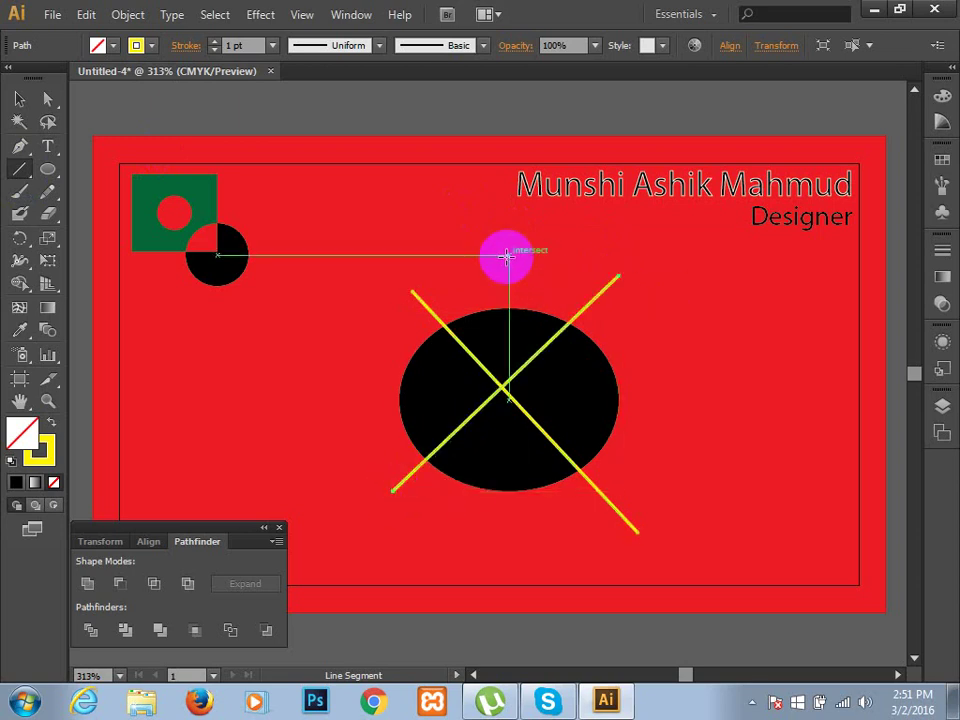
left_click_drag(498, 253, 505, 531)
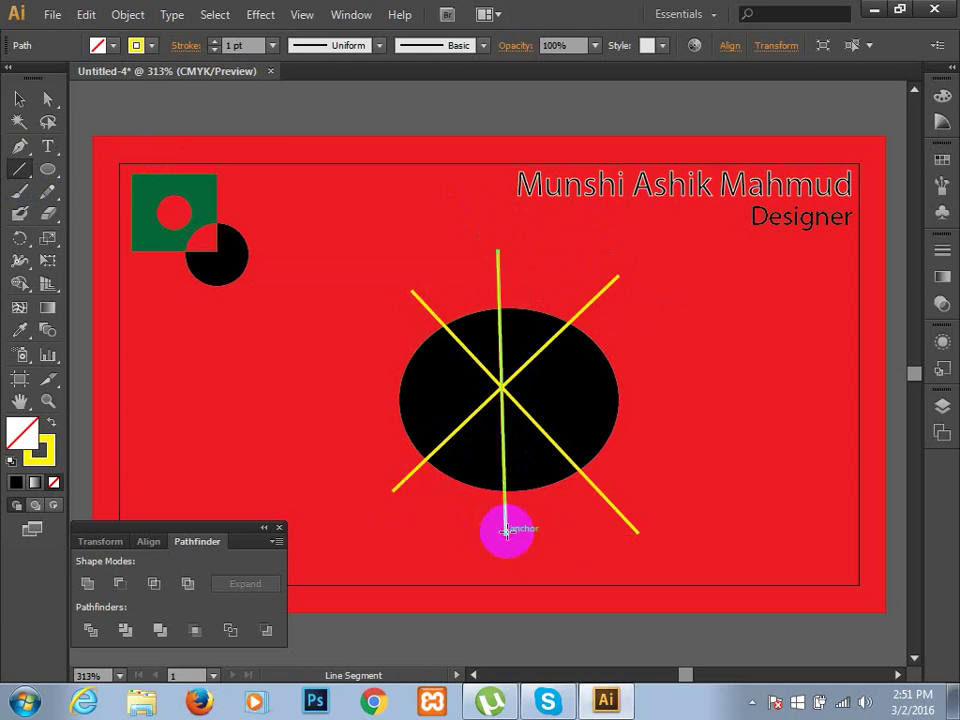
left_click(24, 98)
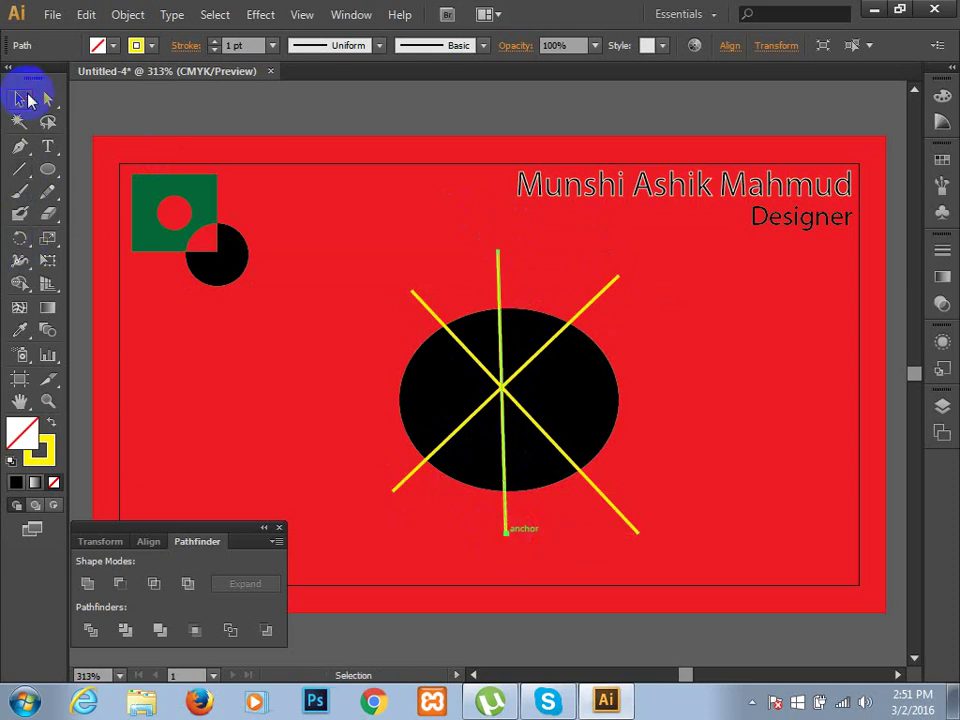
right_click(350, 233)
left_click(370, 258)
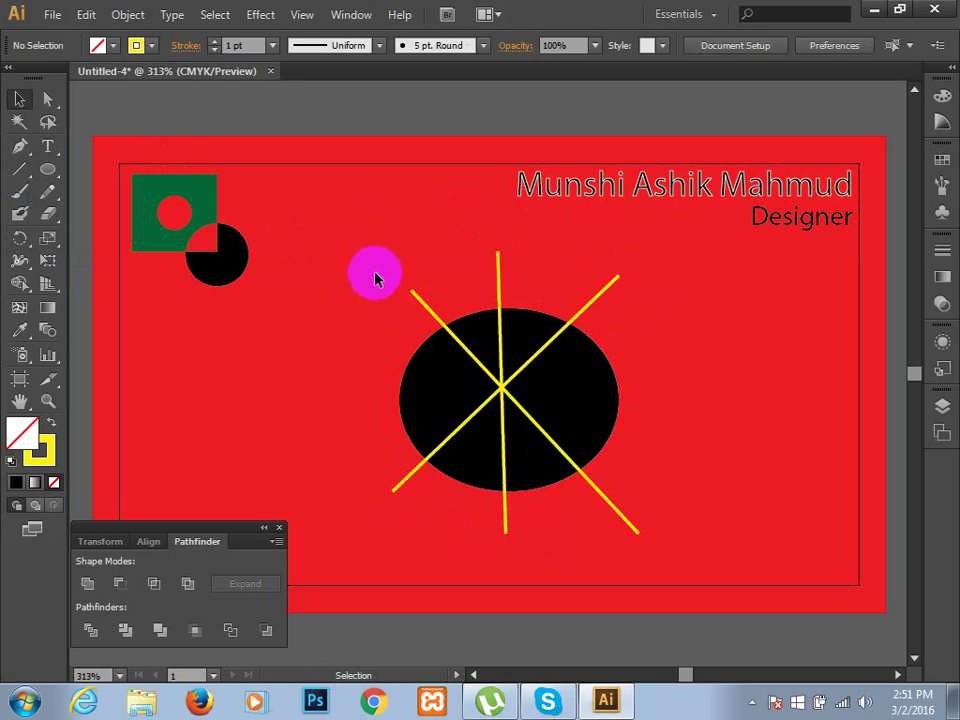
left_click_drag(375, 259, 589, 503)
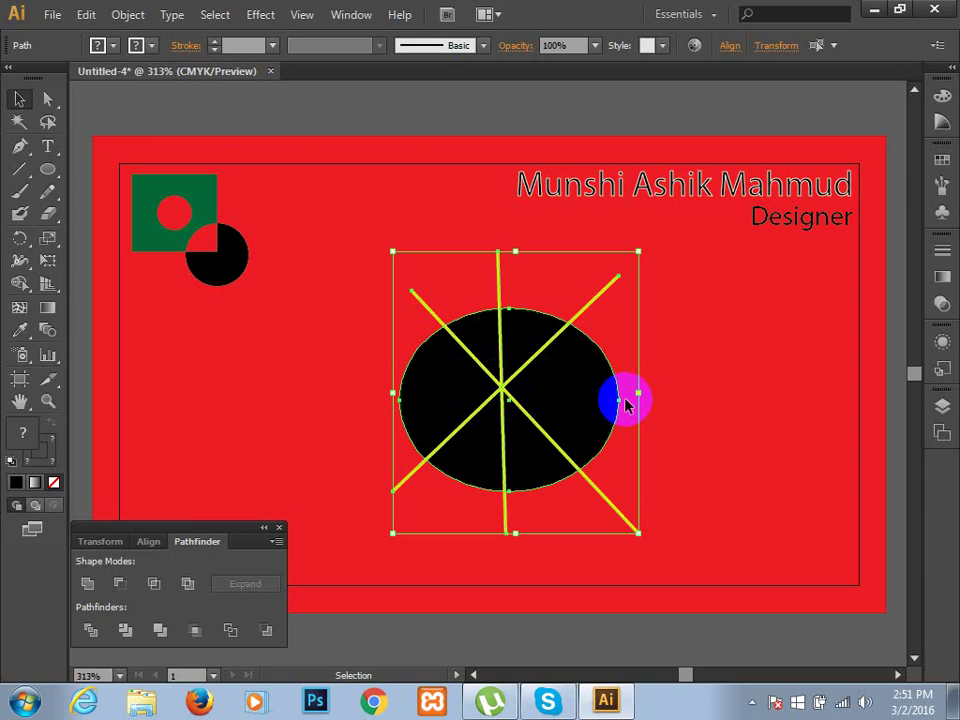
- Divide the black ellipse along the three yellow lines and select its right-hand wedge
left_click(91, 631)
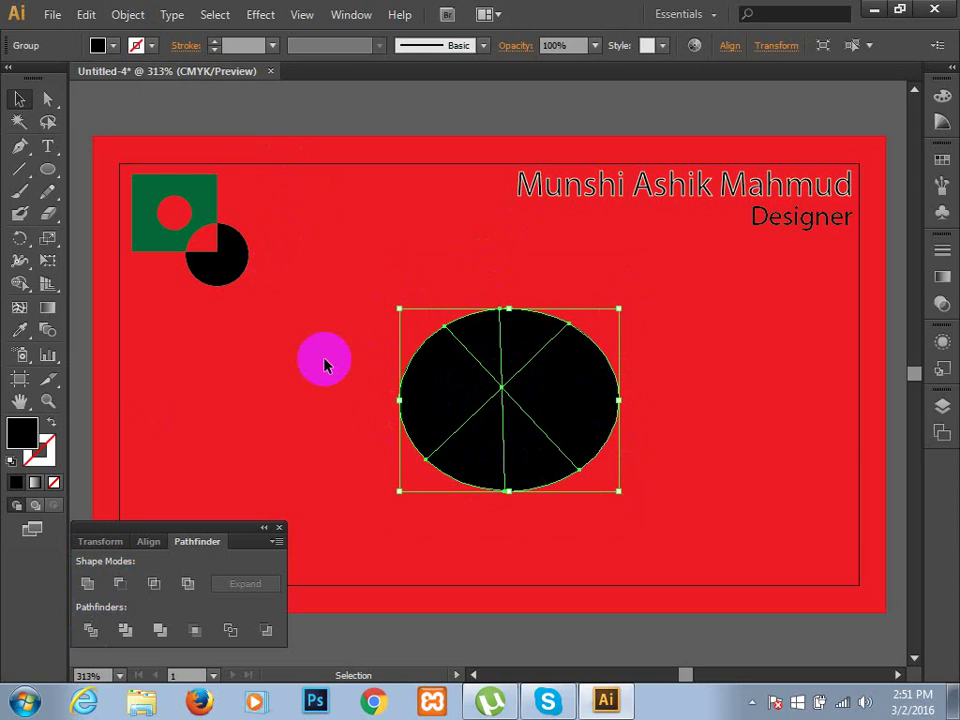
left_click(448, 470)
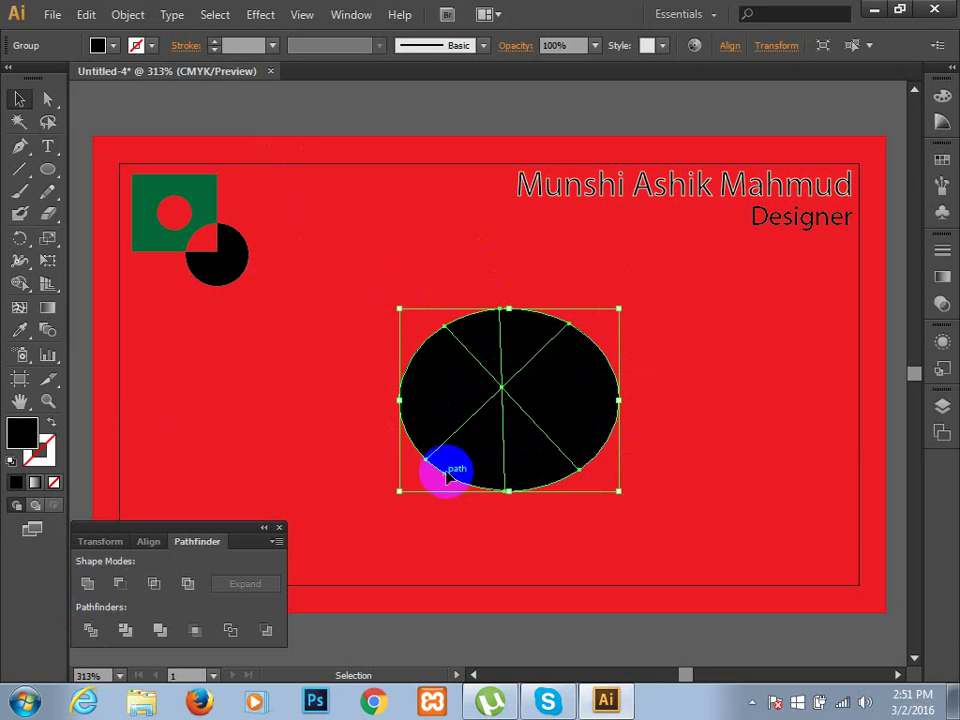
left_click(519, 420, "ctrl")
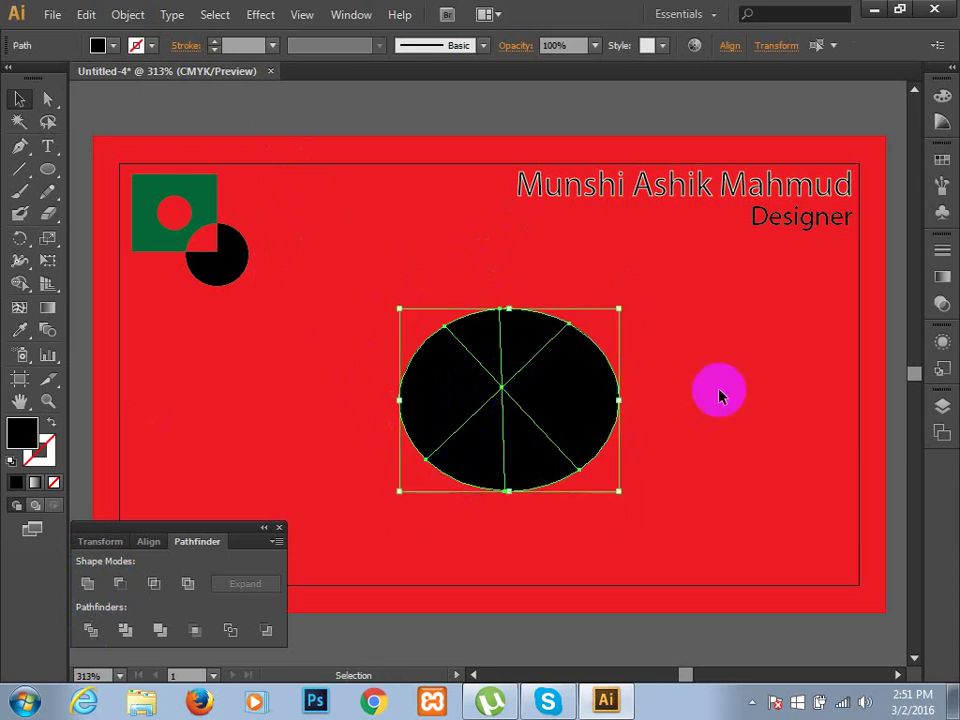
left_click(170, 15)
left_click(128, 15)
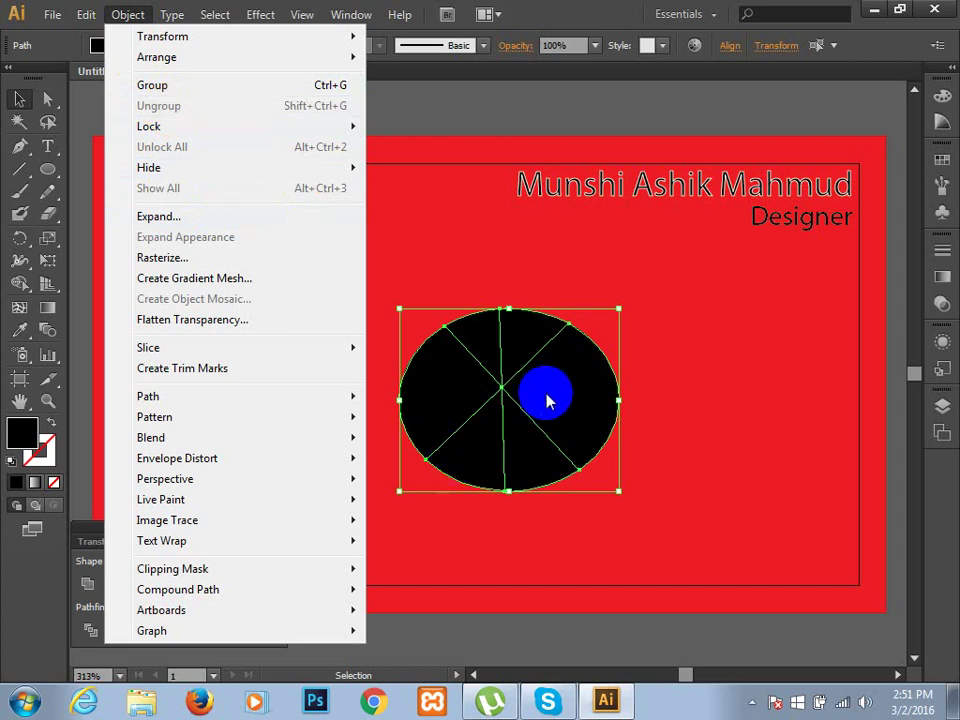
left_click(697, 378)
left_click(694, 372)
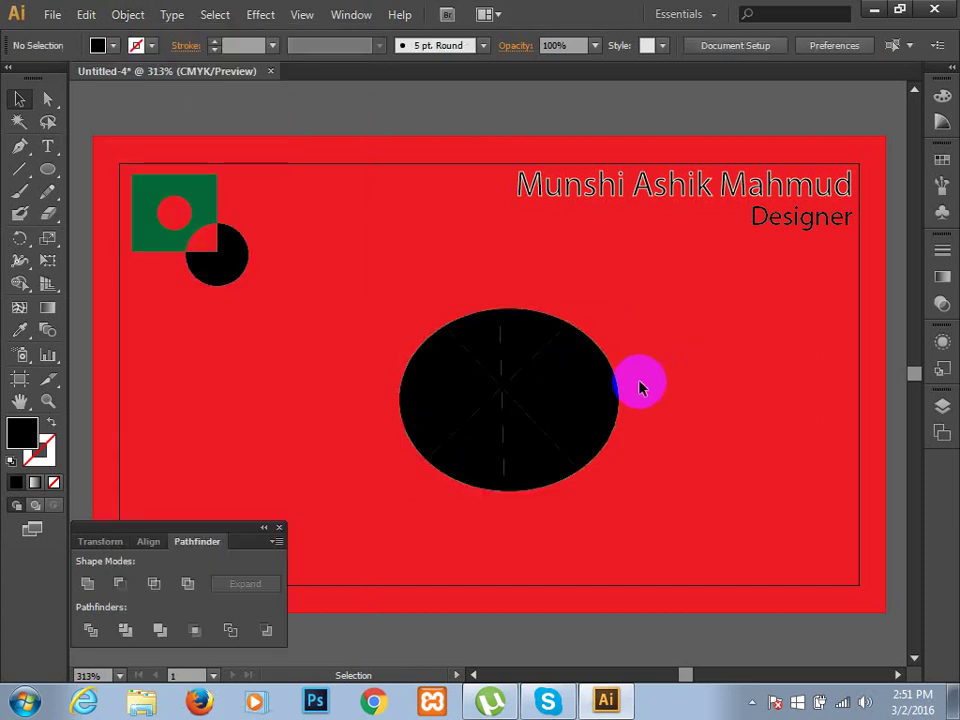
left_click(558, 417)
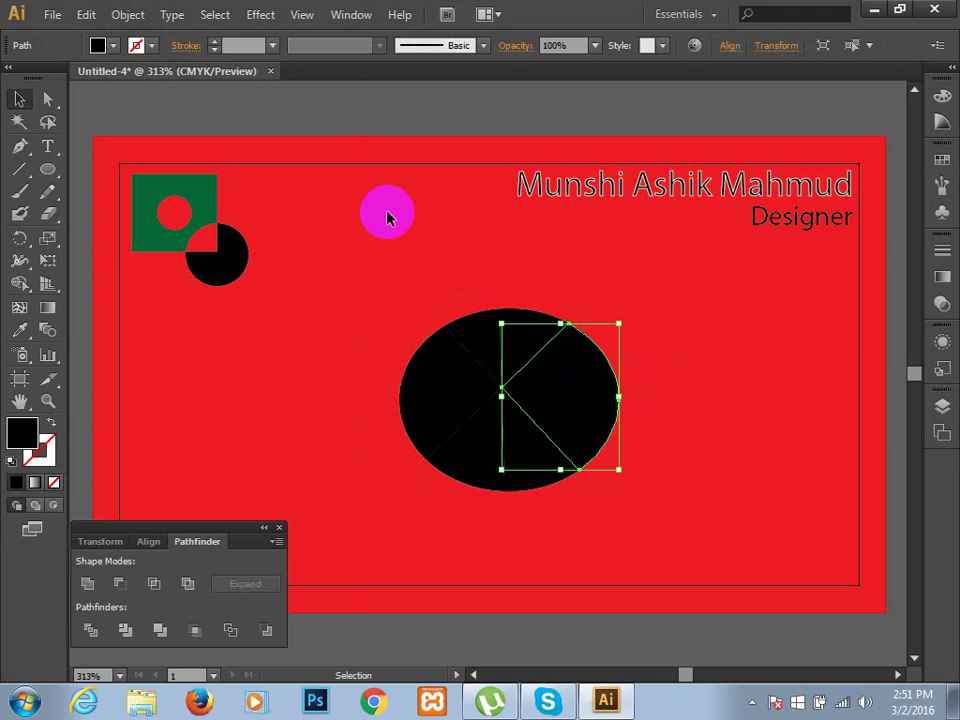
- Nudge the right, lower, upper-left and top wedges outward to split the ellipse
key("Right")
key("Right")
key("Right")
key("Right")
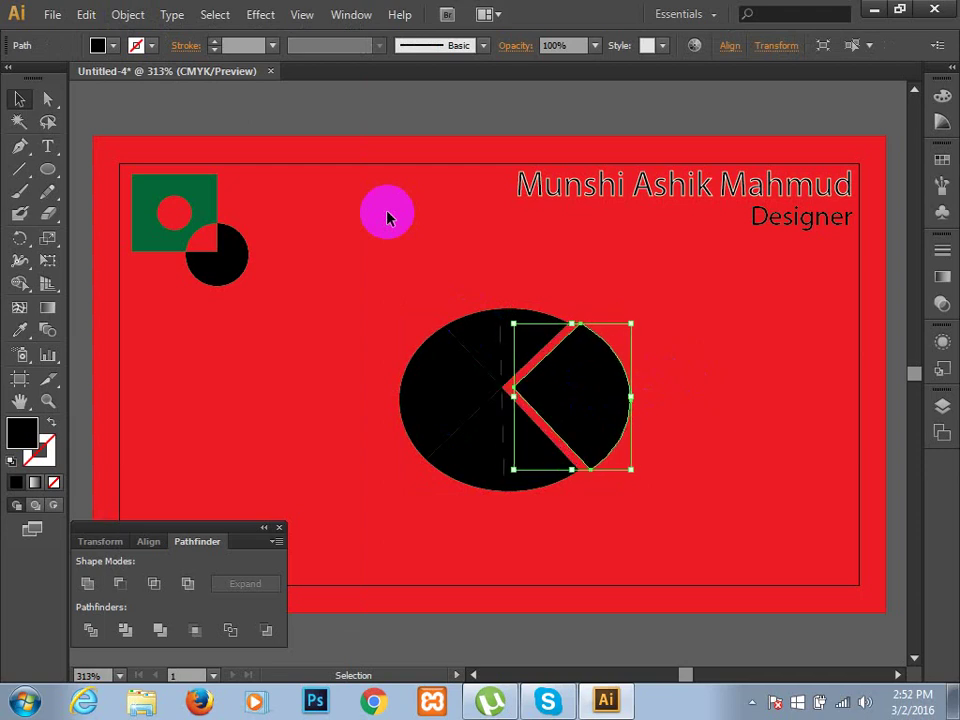
key("Right")
key("Right")
key("Right")
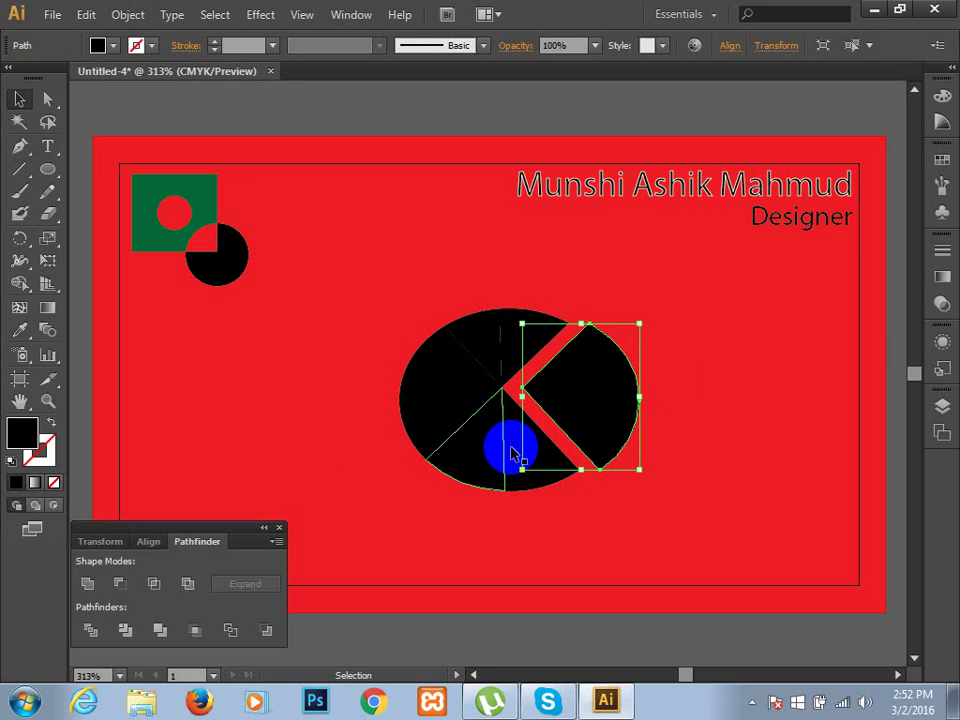
left_click(516, 447)
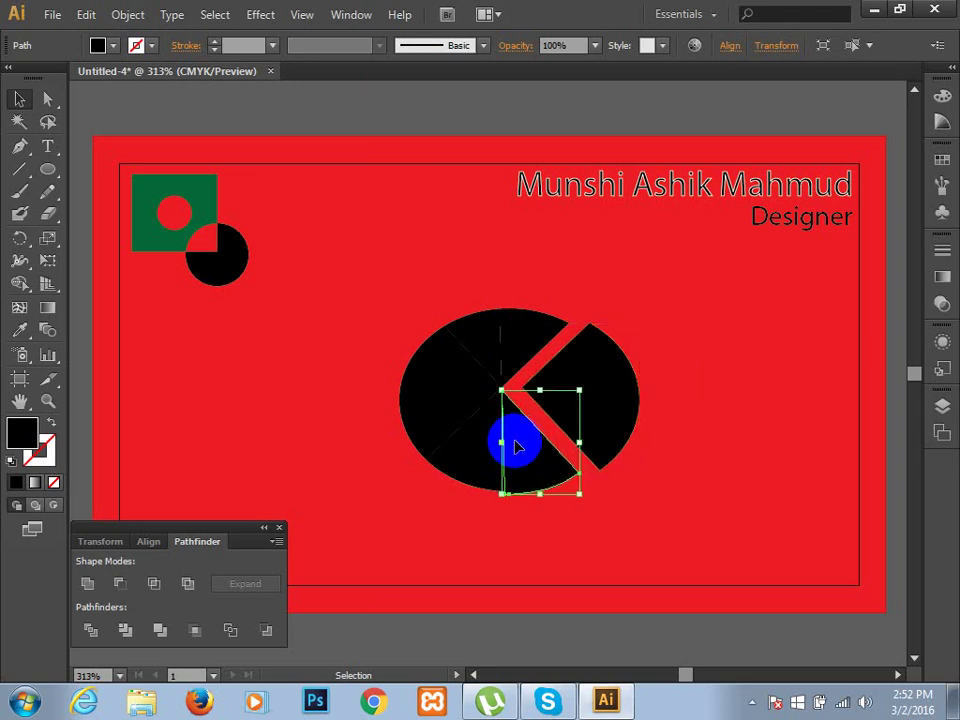
key("Right")
key("Right")
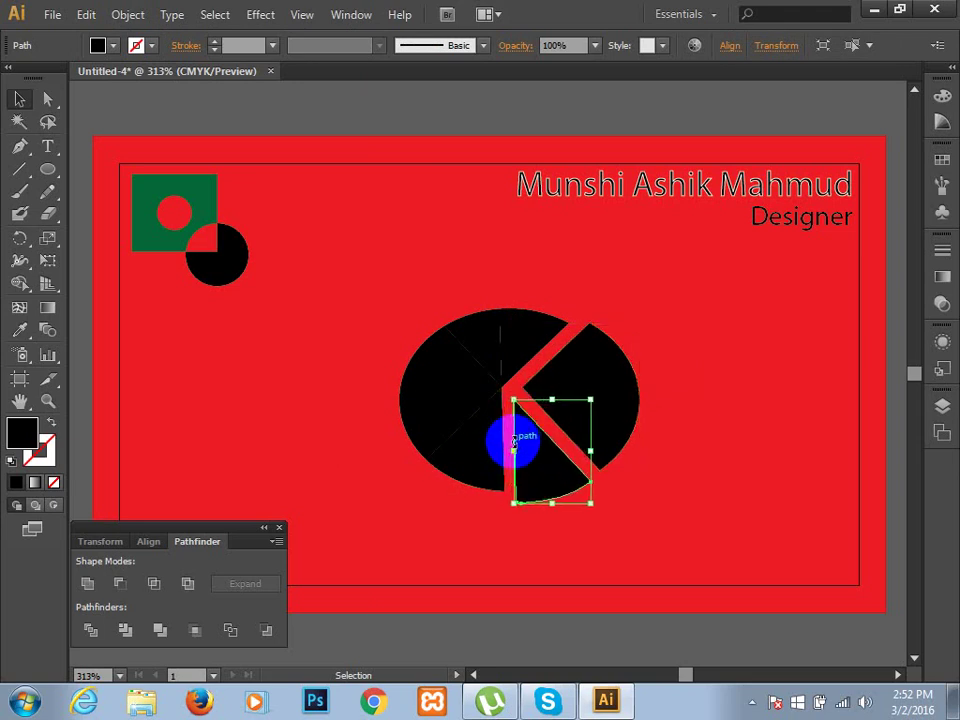
left_click(474, 455)
key("Down")
key("Down")
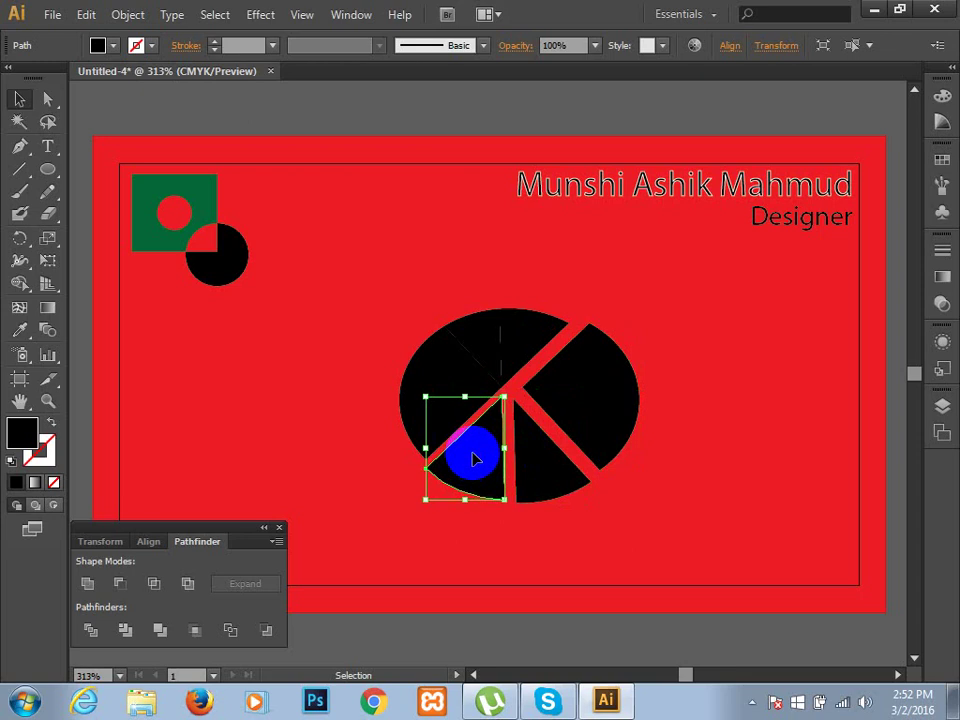
key("Down")
key("Down")
key("Down")
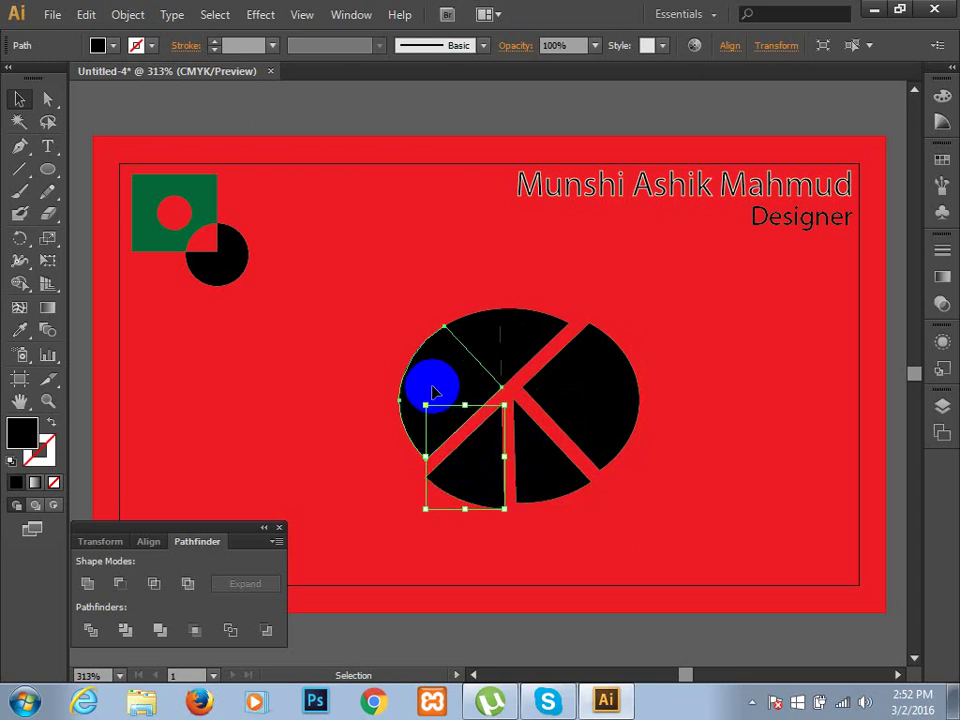
left_click(433, 392)
key("Left")
key("Left")
key("Left")
key("Left")
key("Left")
key("Left")
key("Left")
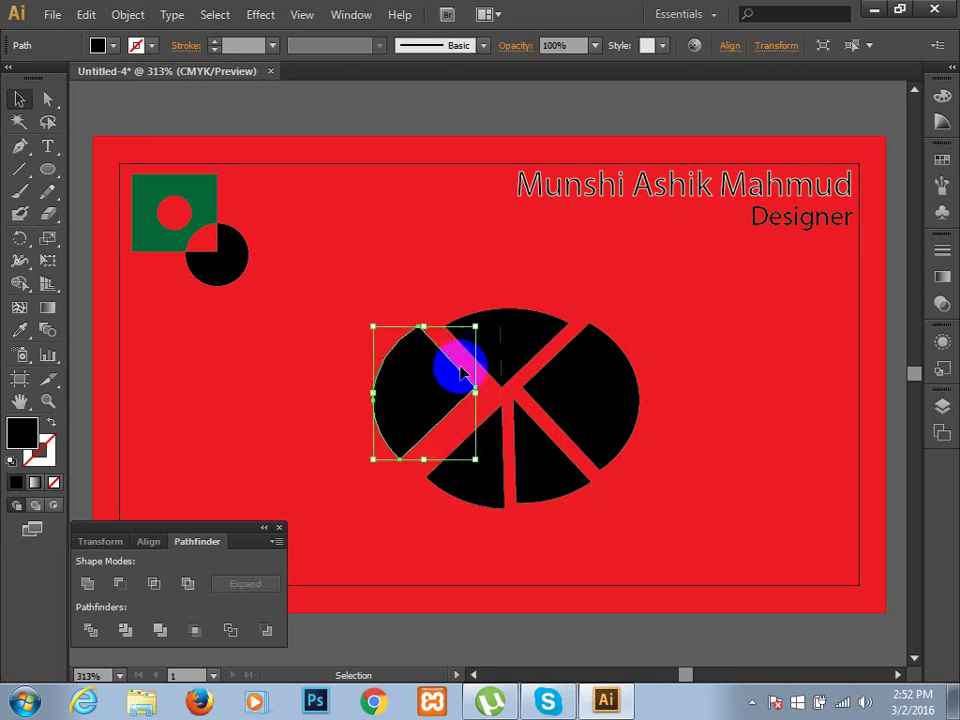
left_click(541, 333)
key("Up")
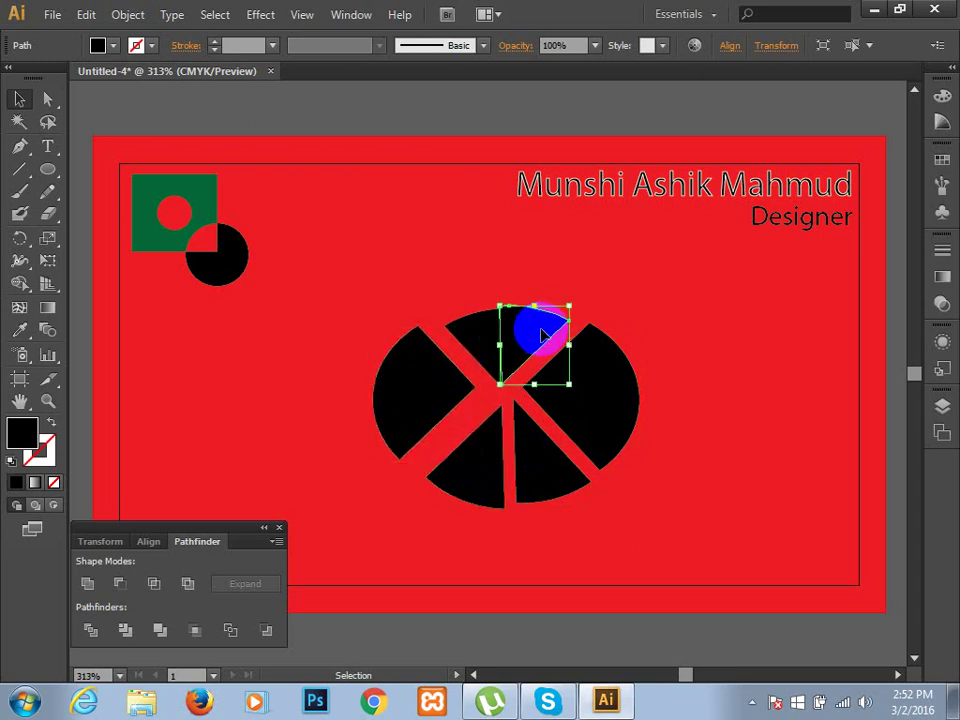
key("Up")
key("Up")
key("Right")
key("Right")
key("Right")
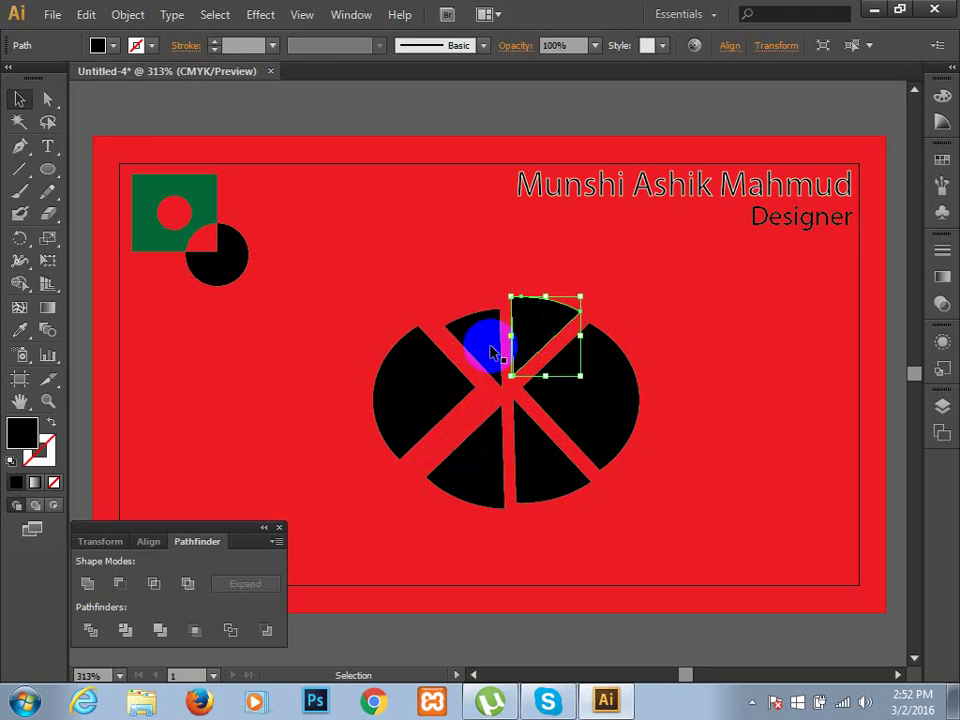
- Select all the cut ellipse pieces and delete them
left_click(434, 280)
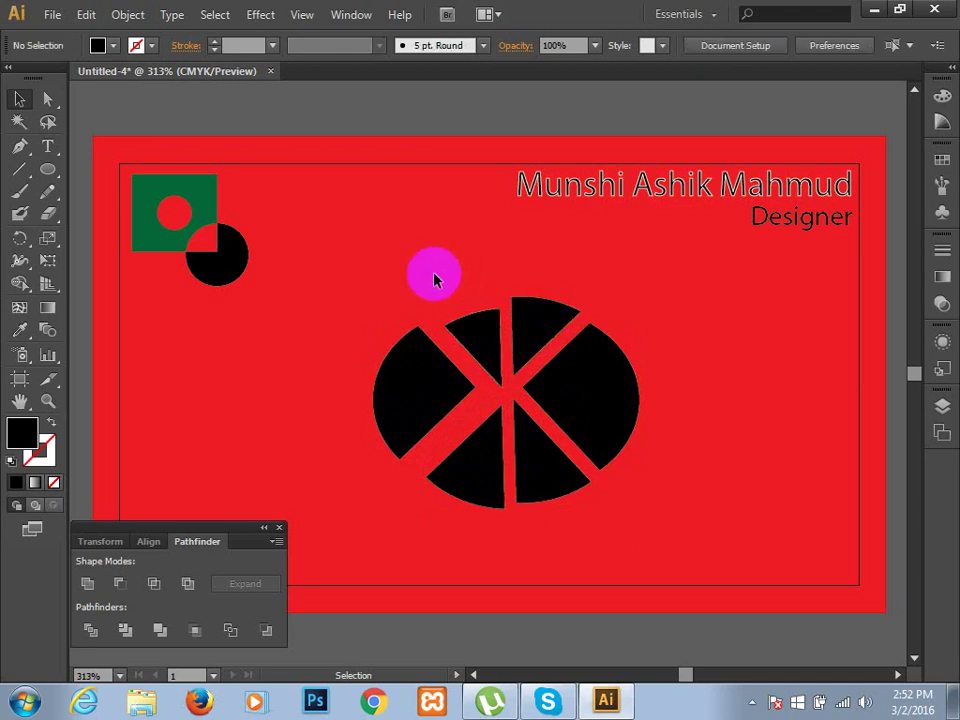
left_click_drag(375, 303, 578, 468)
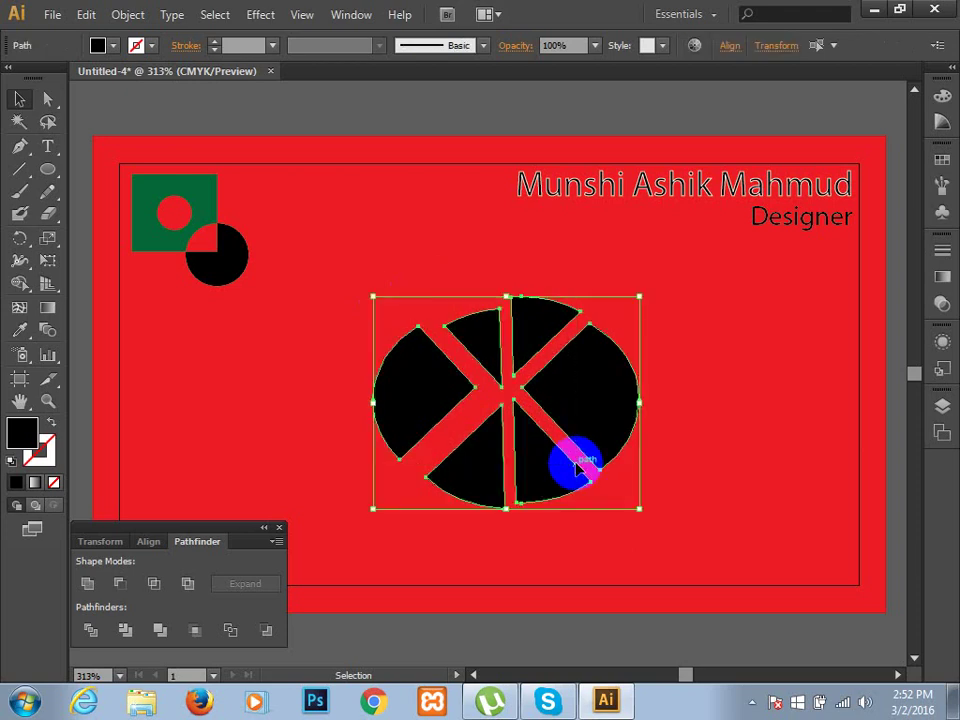
key("Delete")
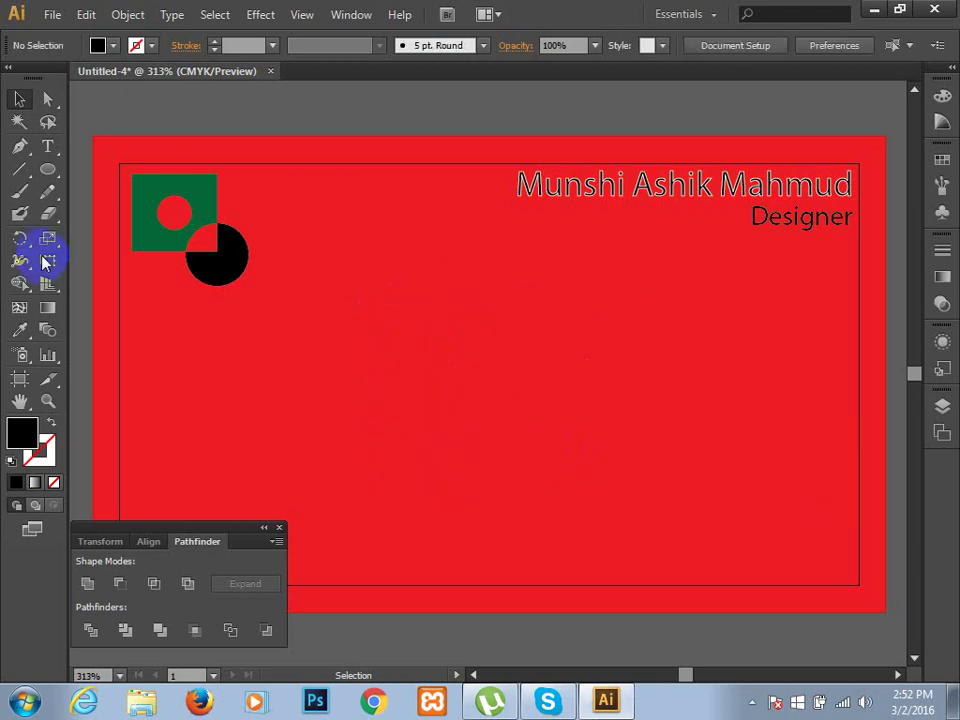
- Draw a black square, then a white square overlapping its lower-right corner
left_click(48, 170)
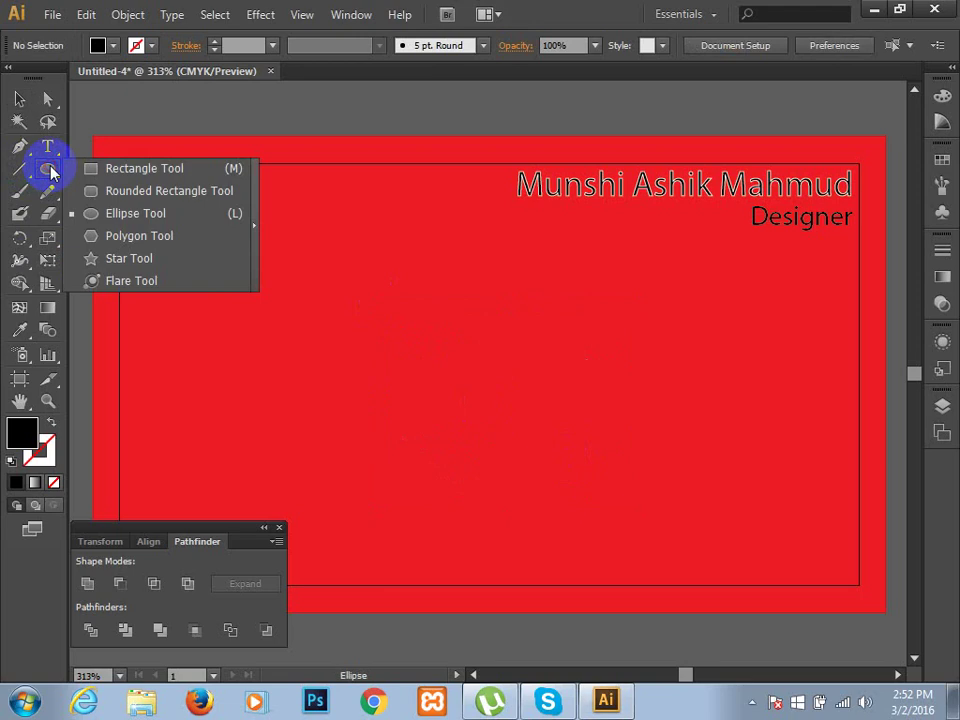
left_click_drag(50, 172, 96, 165)
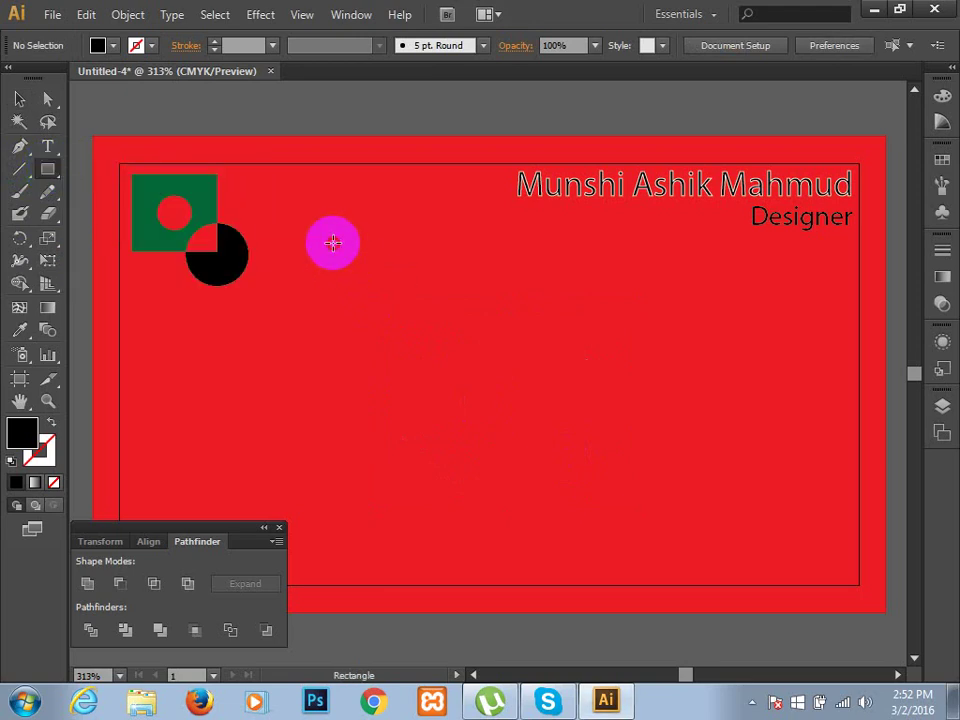
left_click_drag(333, 242, 462, 360)
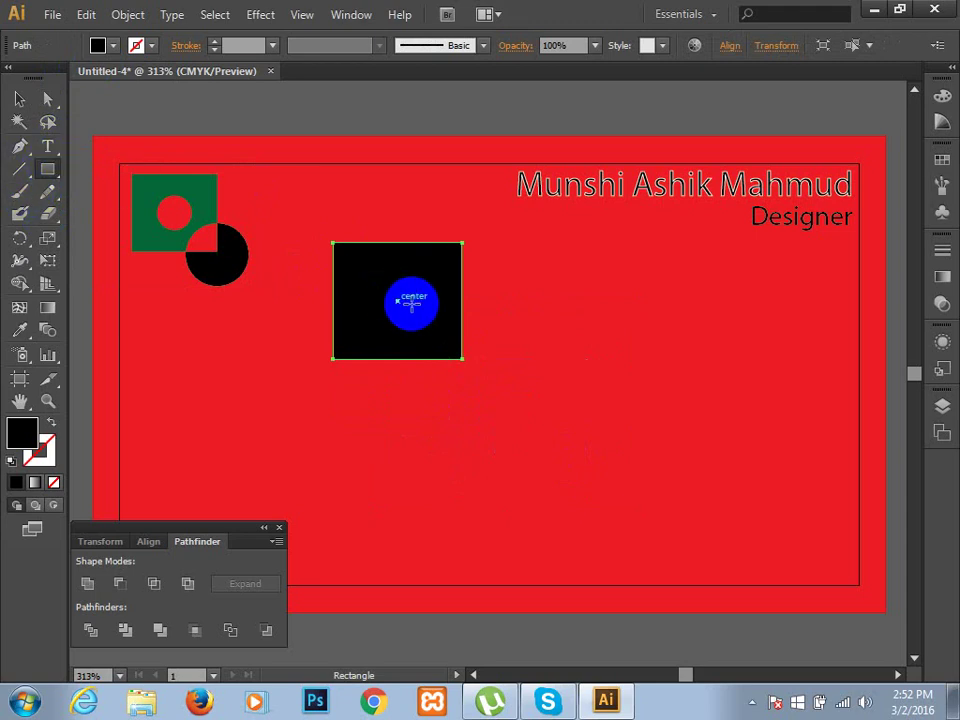
mouse_move(411, 301)
left_mouse_down()
mouse_move(597, 445)
mouse_move(531, 421)
left_mouse_up()
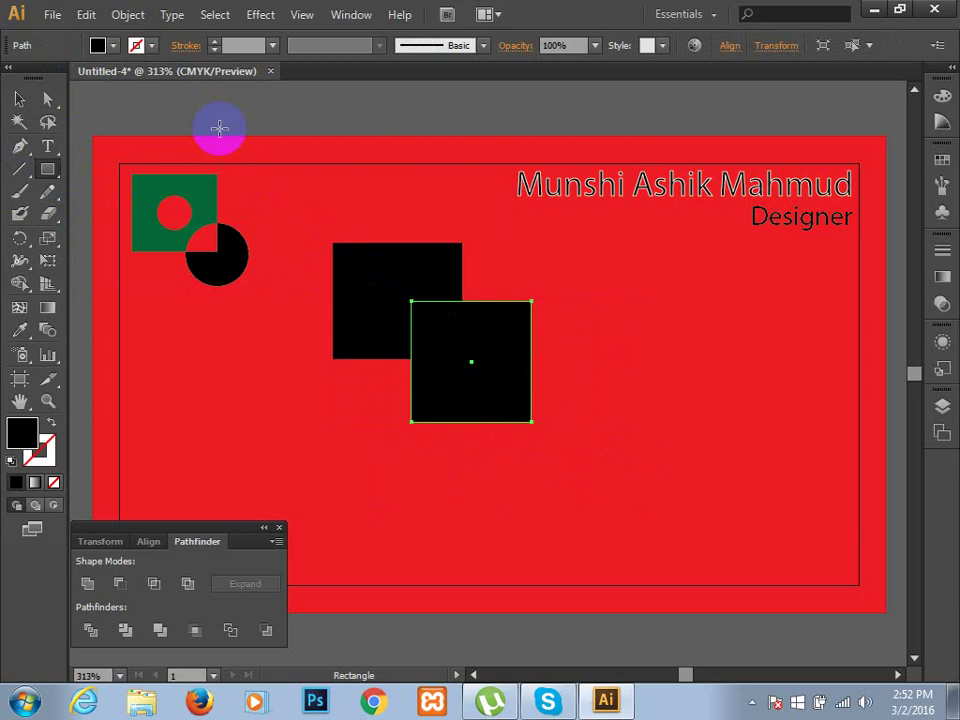
left_click(116, 47)
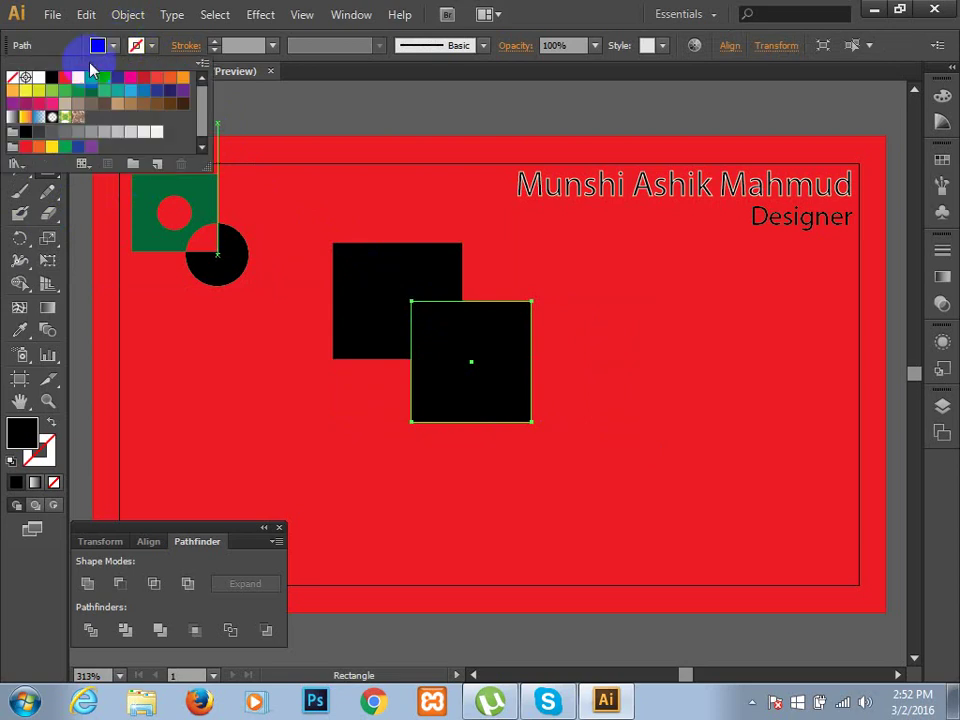
left_click(37, 80)
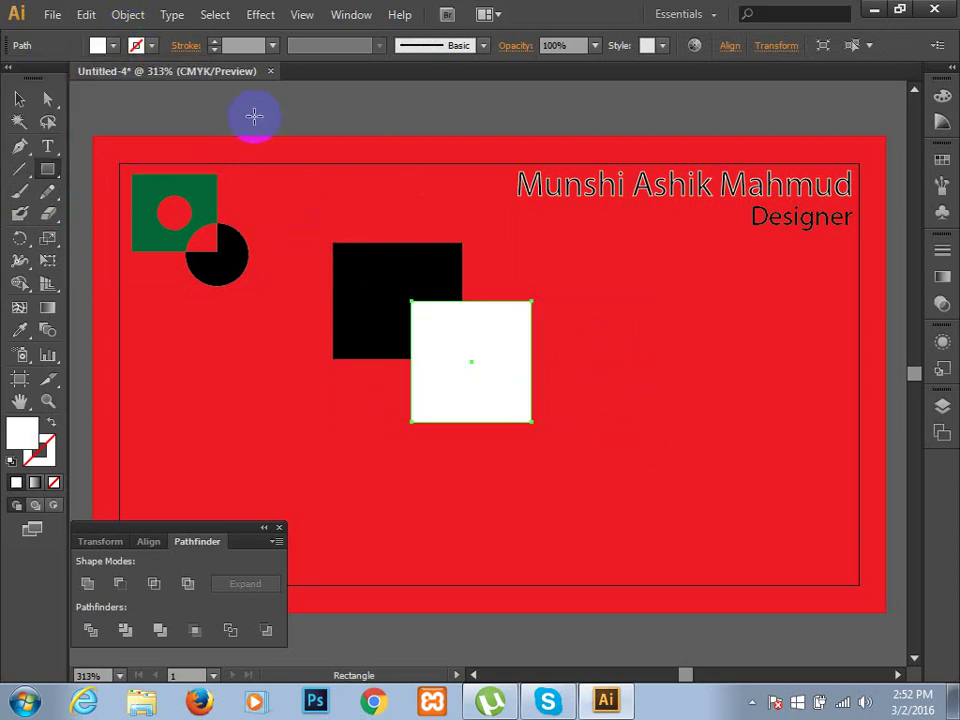
- Select both the black and white squares together with a marquee
left_click(254, 117)
left_click(156, 127)
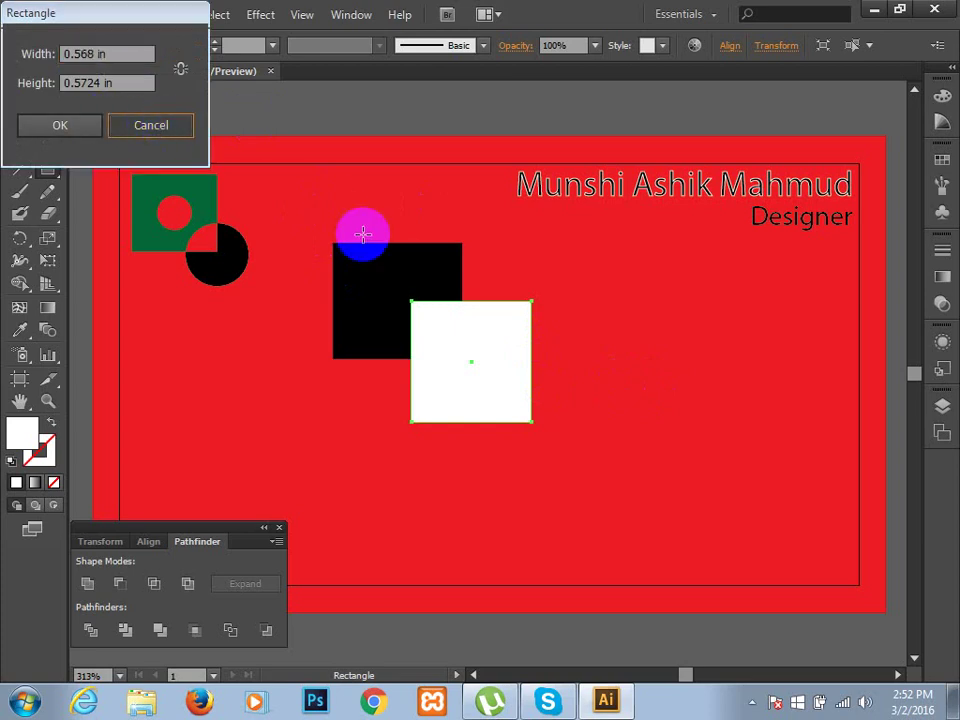
left_click(15, 100)
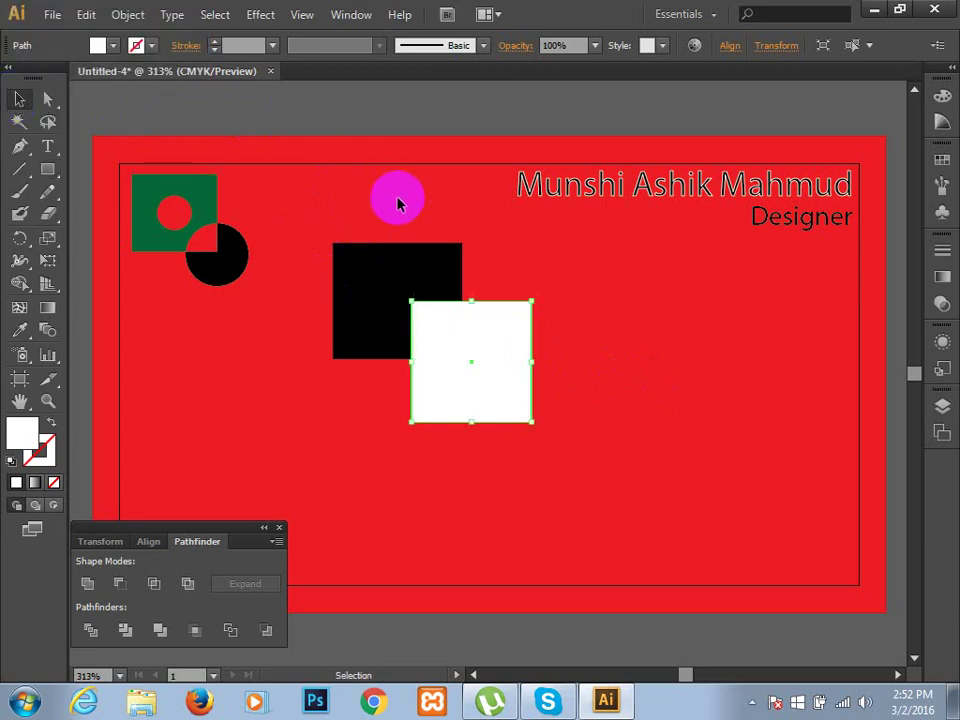
left_click_drag(398, 208, 440, 380)
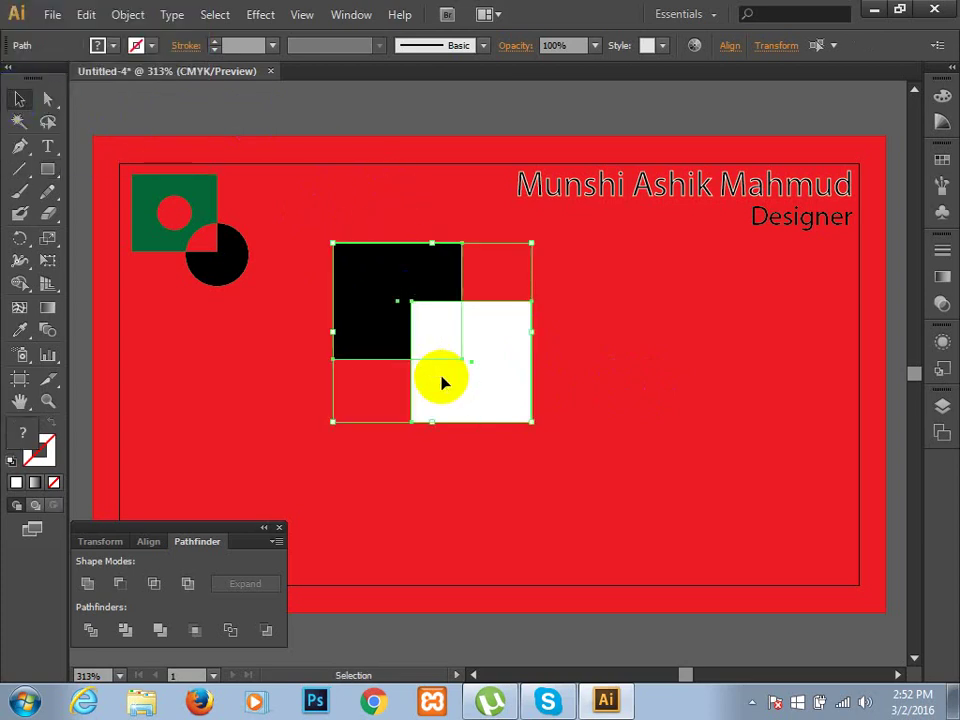
left_click(180, 538)
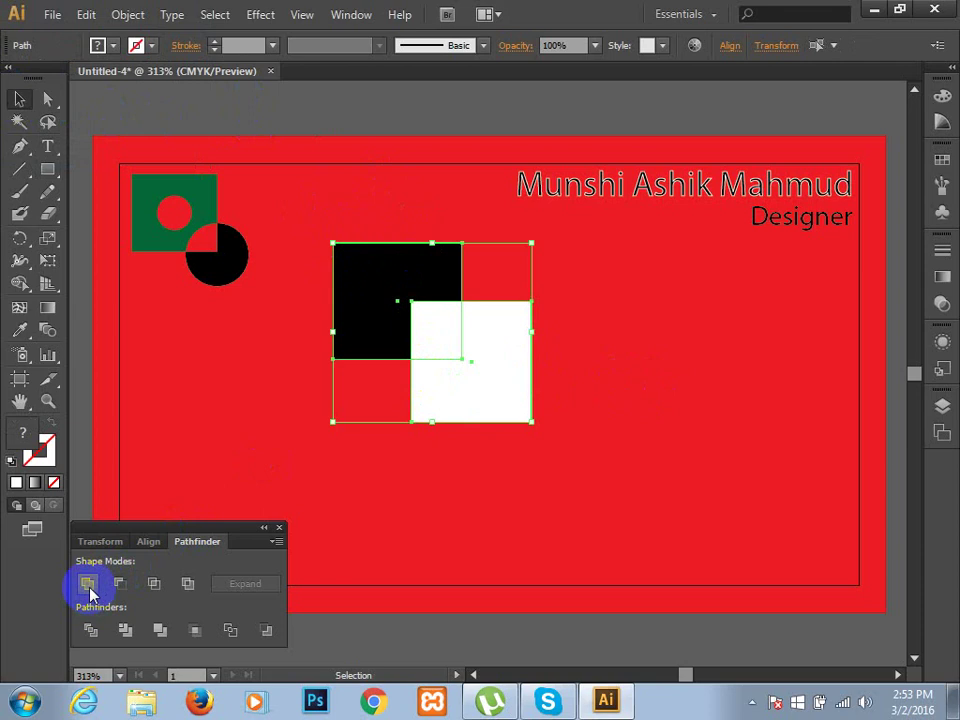
left_click(88, 584)
left_click(568, 557)
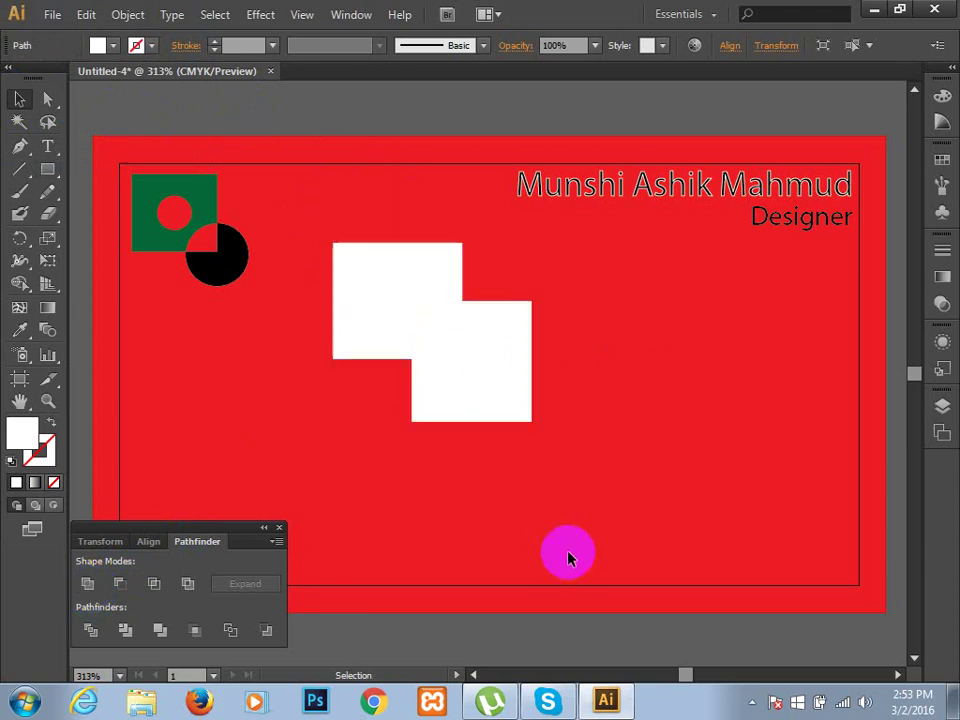
left_click(449, 313)
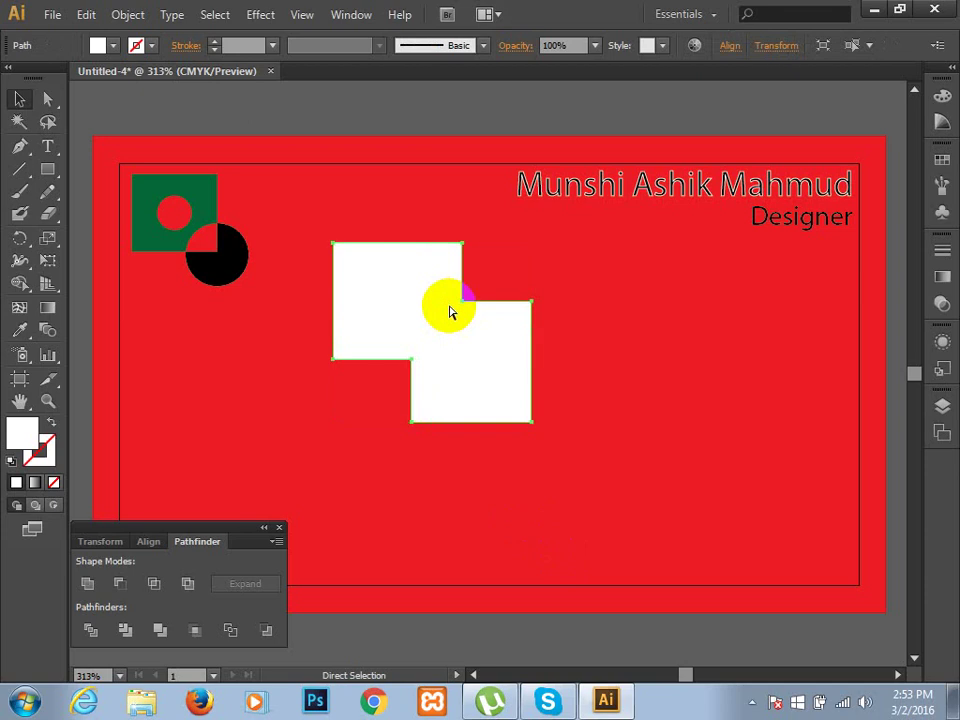
key("ctrl+z")
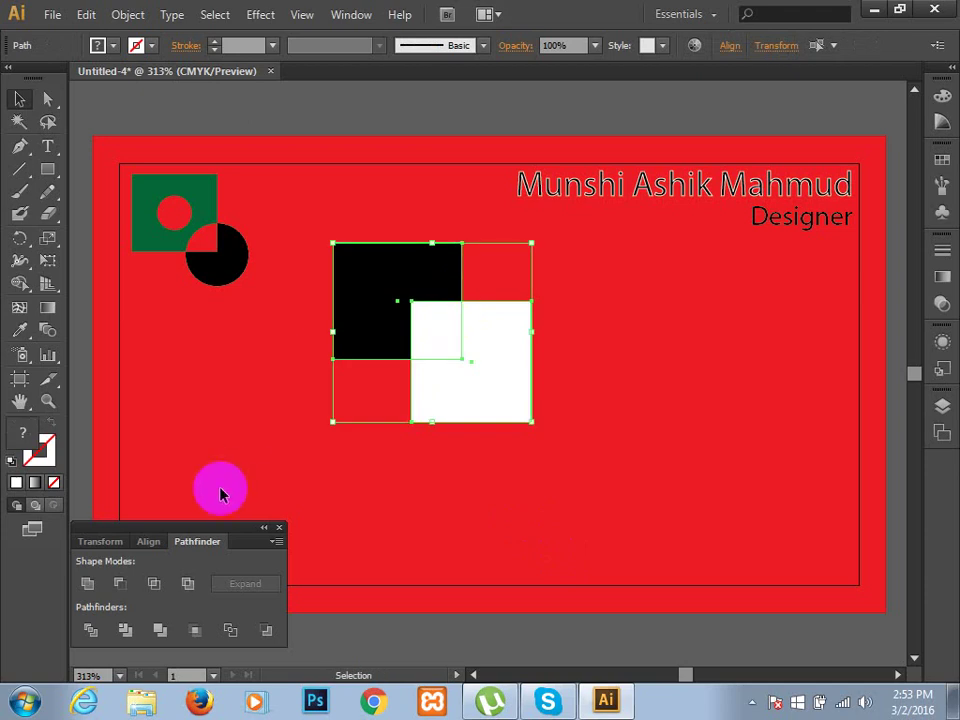
left_click(121, 588)
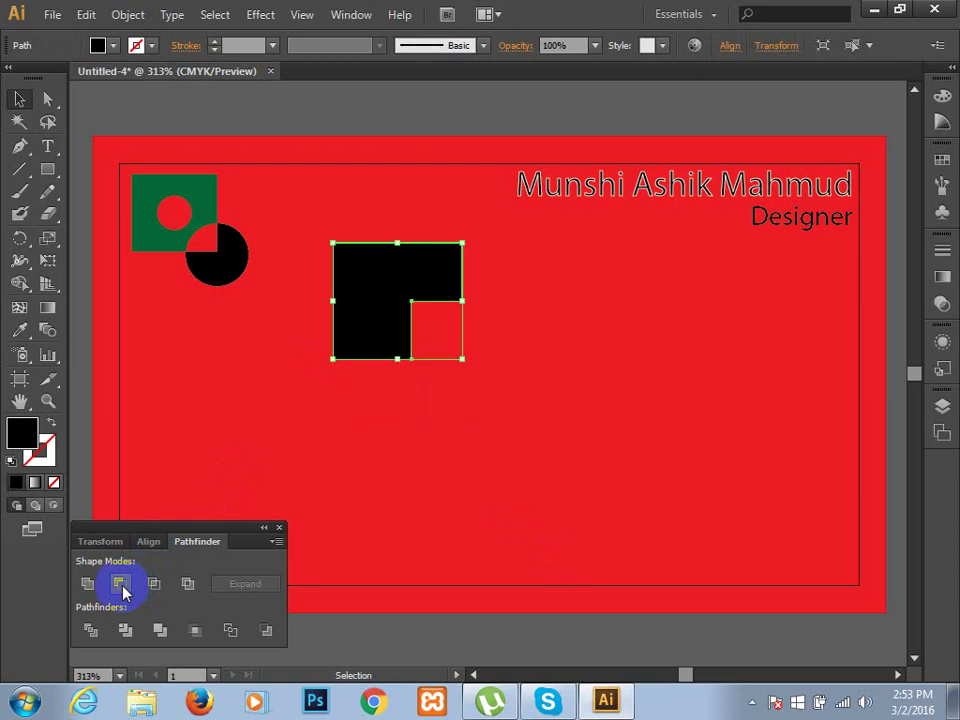
left_click(607, 485)
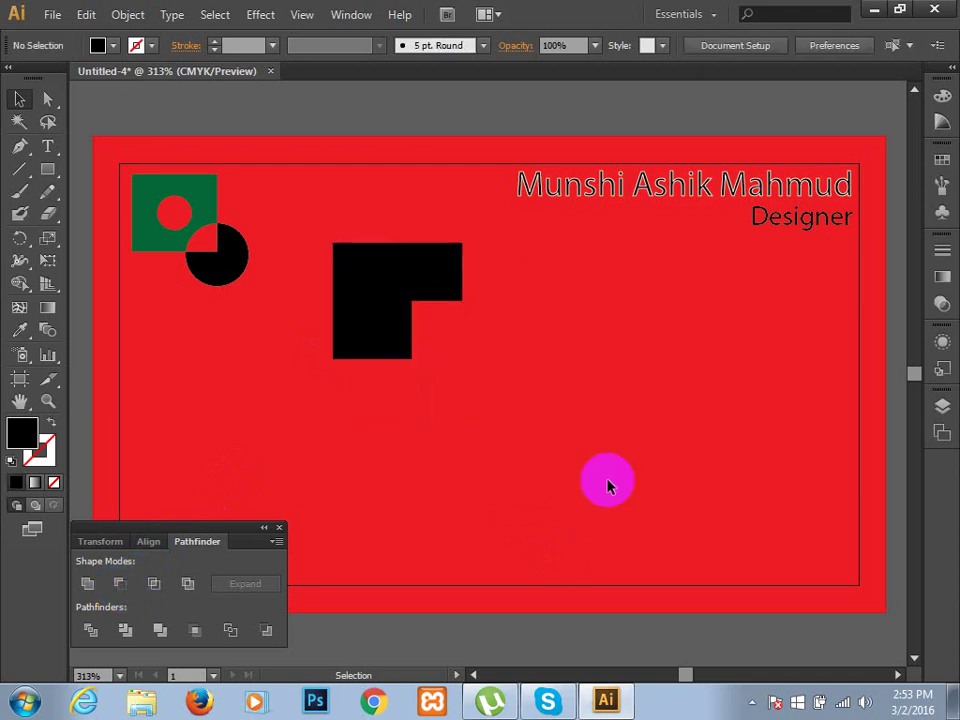
key("ctrl+z")
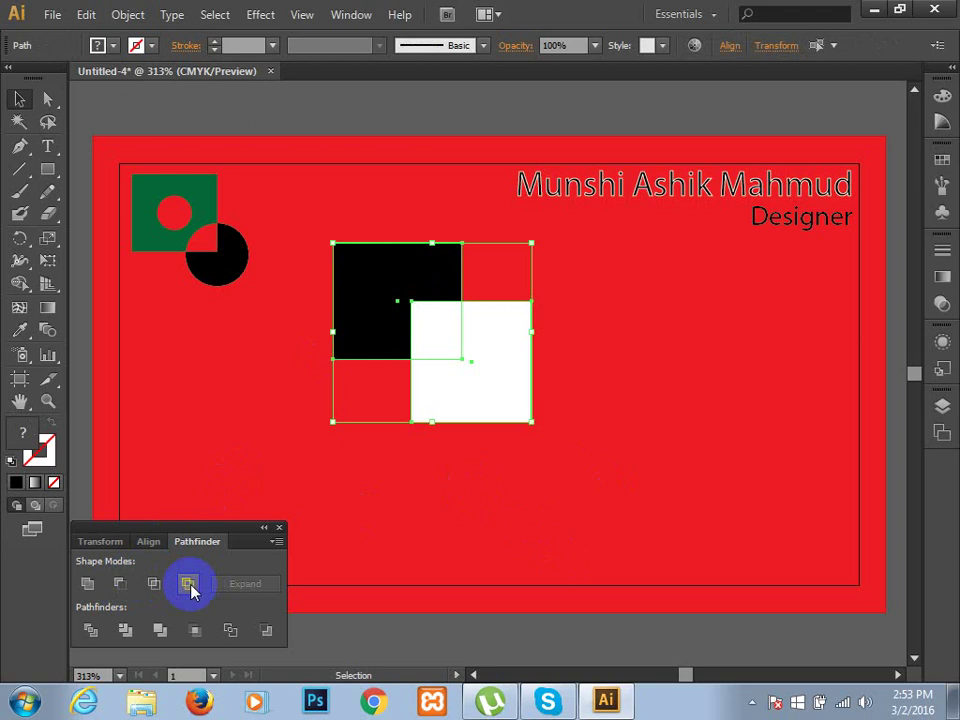
- Try Pathfinder Exclude and then Divide on the overlapping squares
left_click(189, 586)
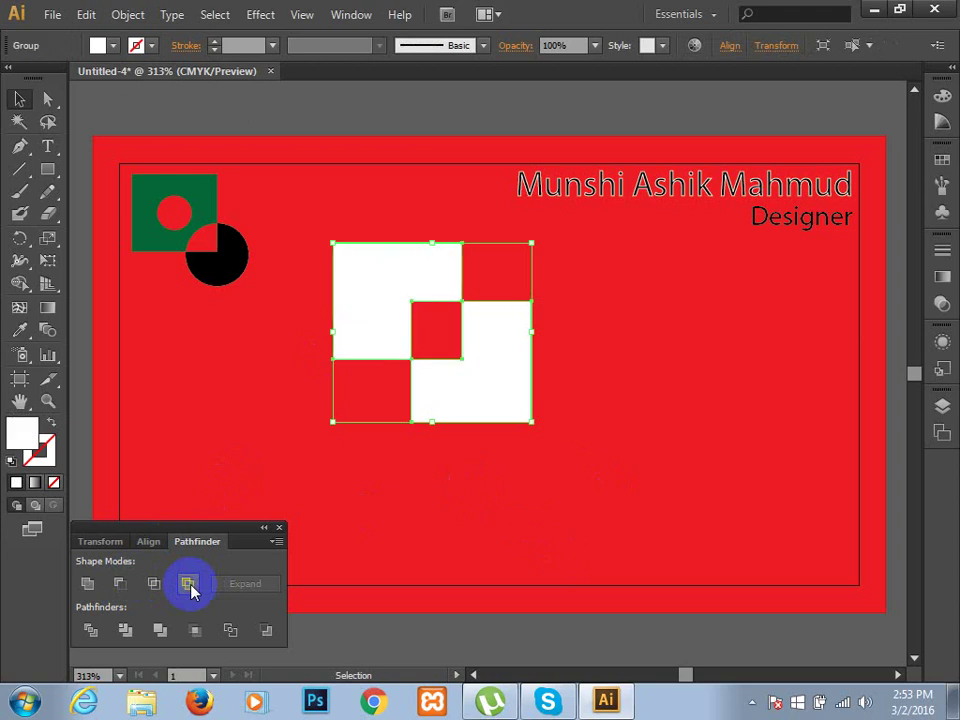
left_click(539, 540)
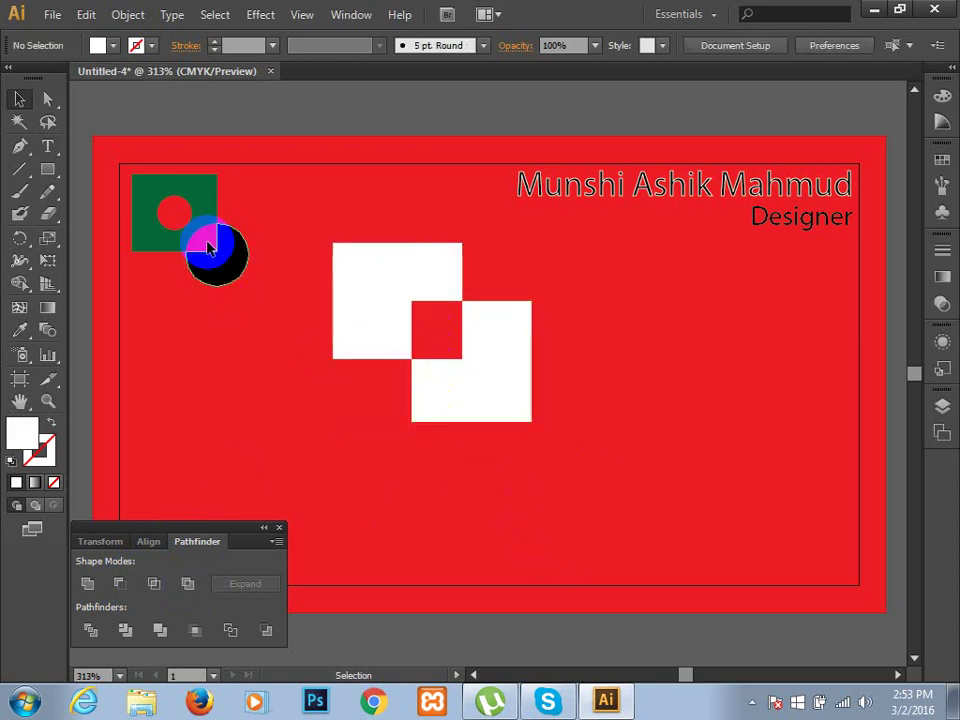
left_click(443, 343)
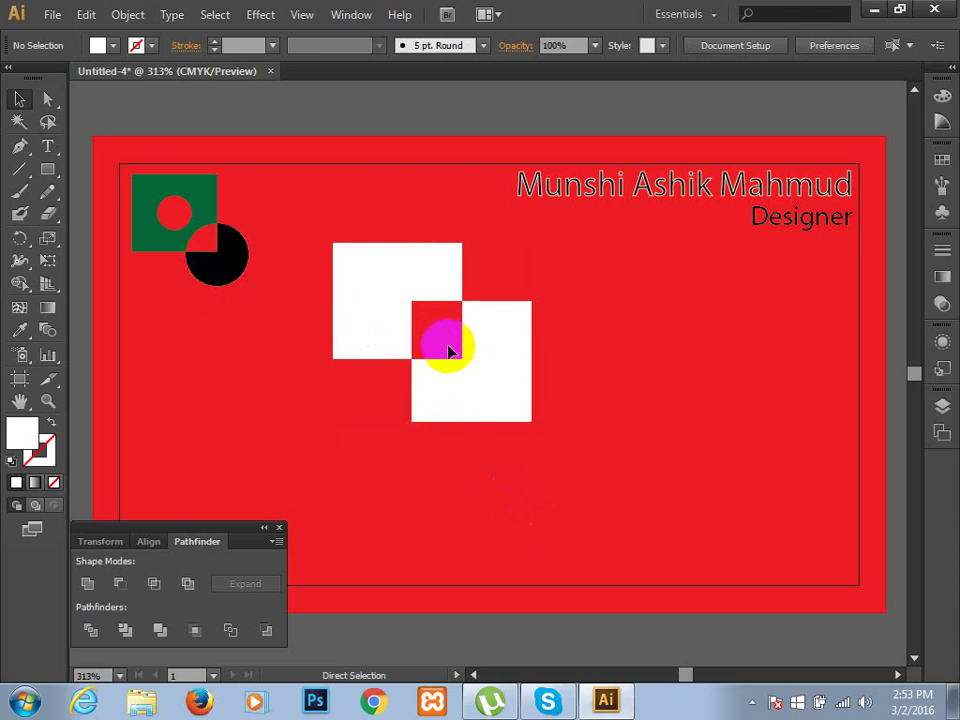
left_click(449, 350)
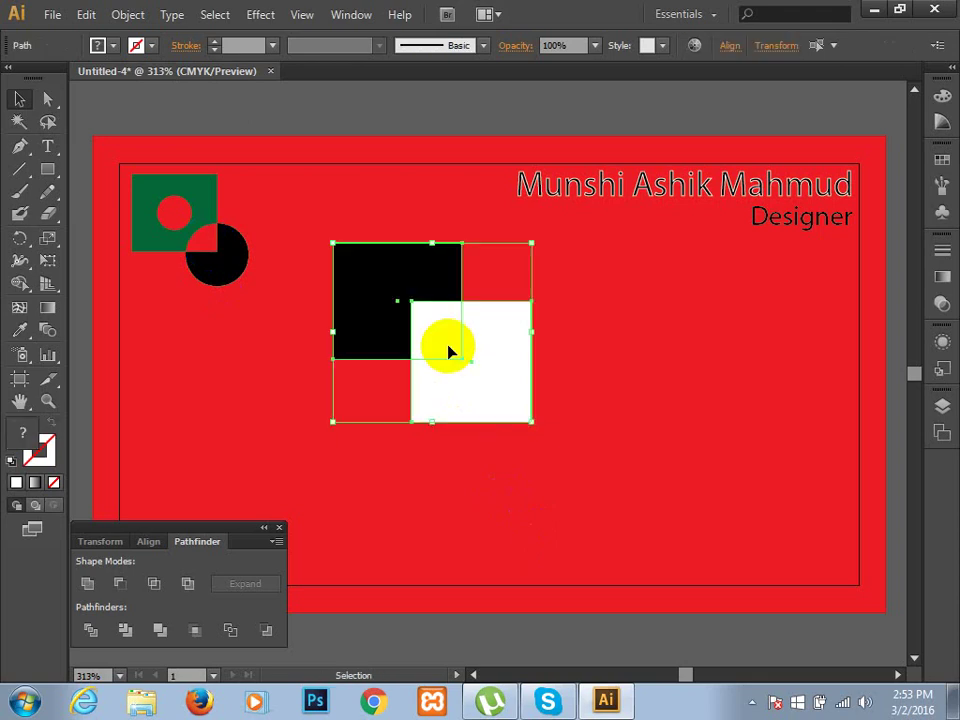
left_click(126, 631)
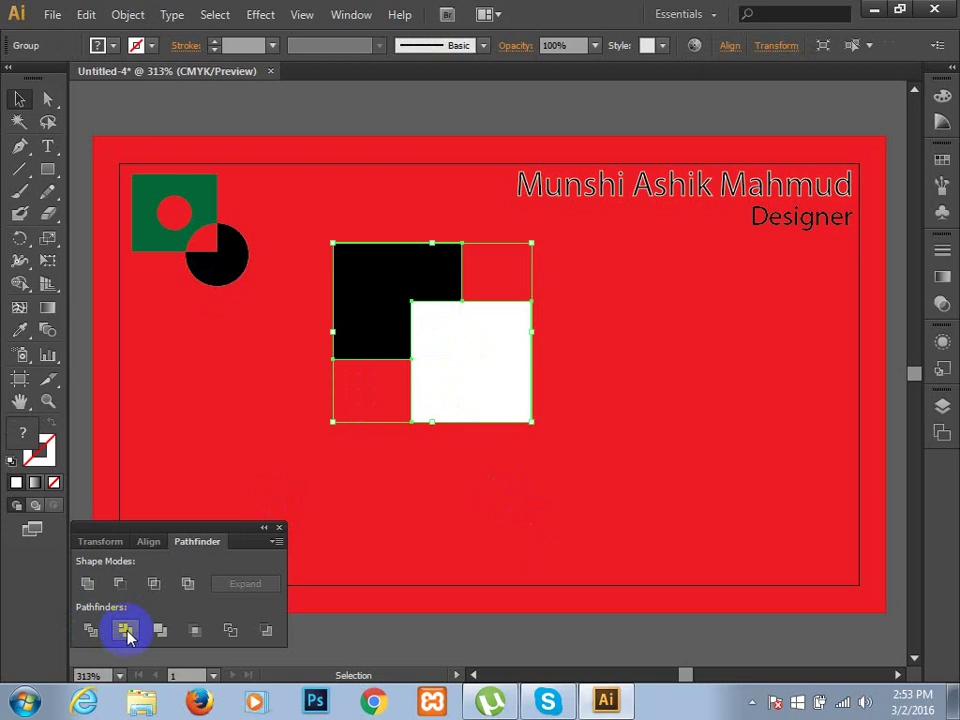
left_click(474, 498)
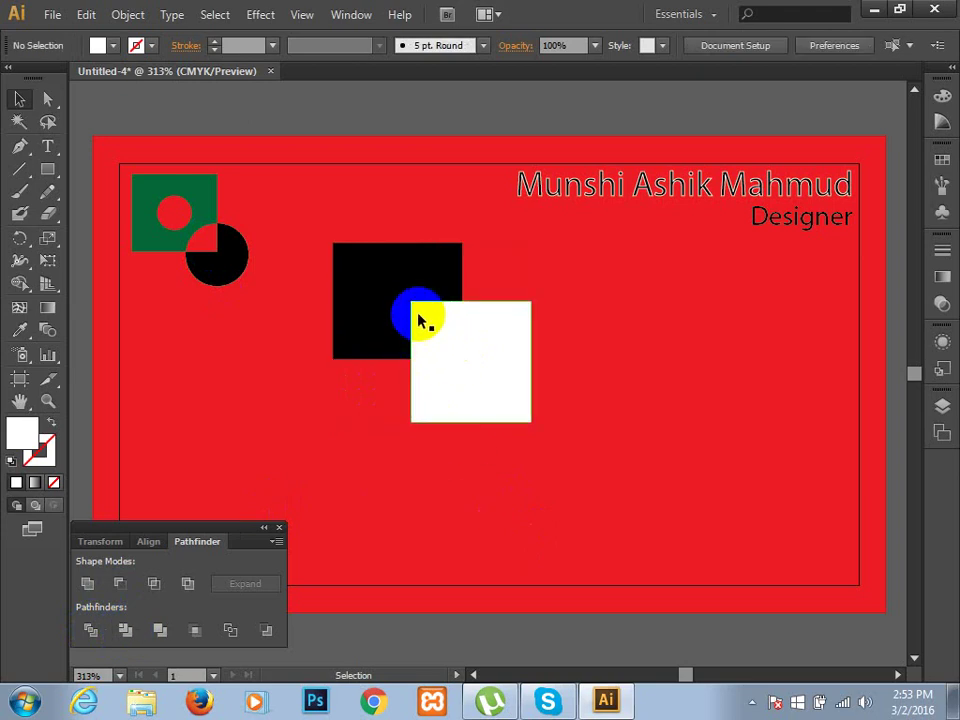
left_click_drag(420, 319, 381, 291)
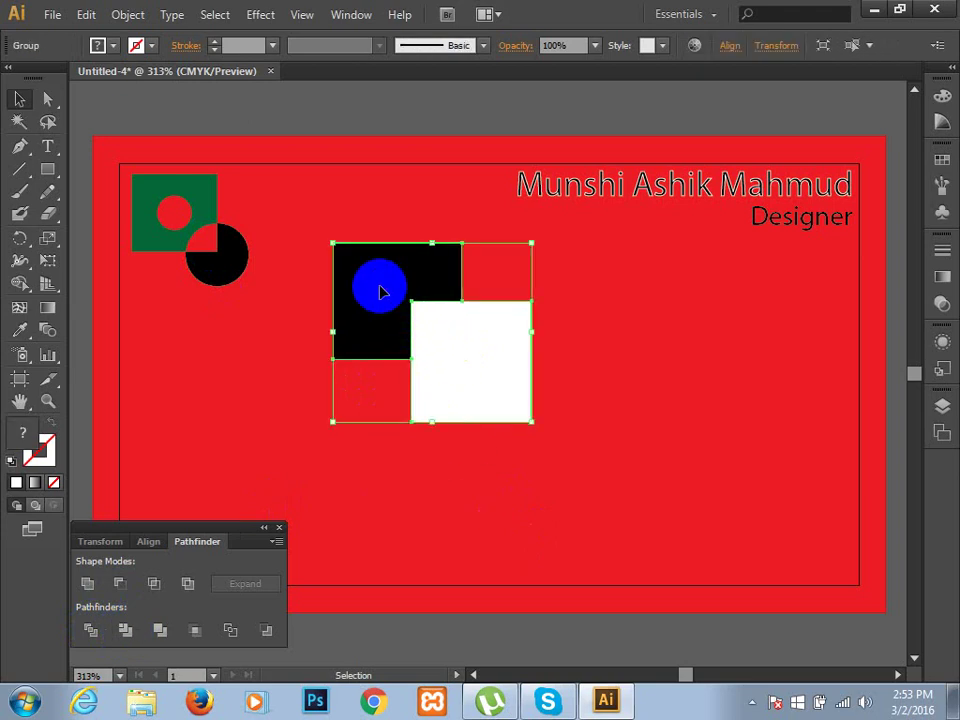
left_click(380, 291, "ctrl")
- Try Pathfinder Trim and Outline, undoing each, then delete both squares
key("Delete")
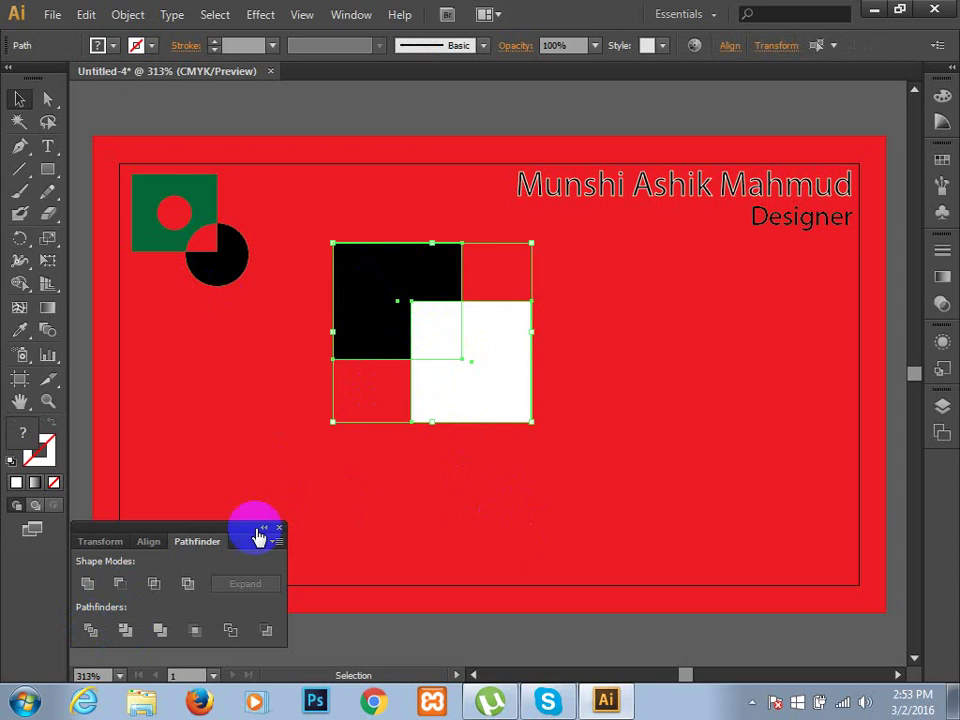
left_click(160, 630)
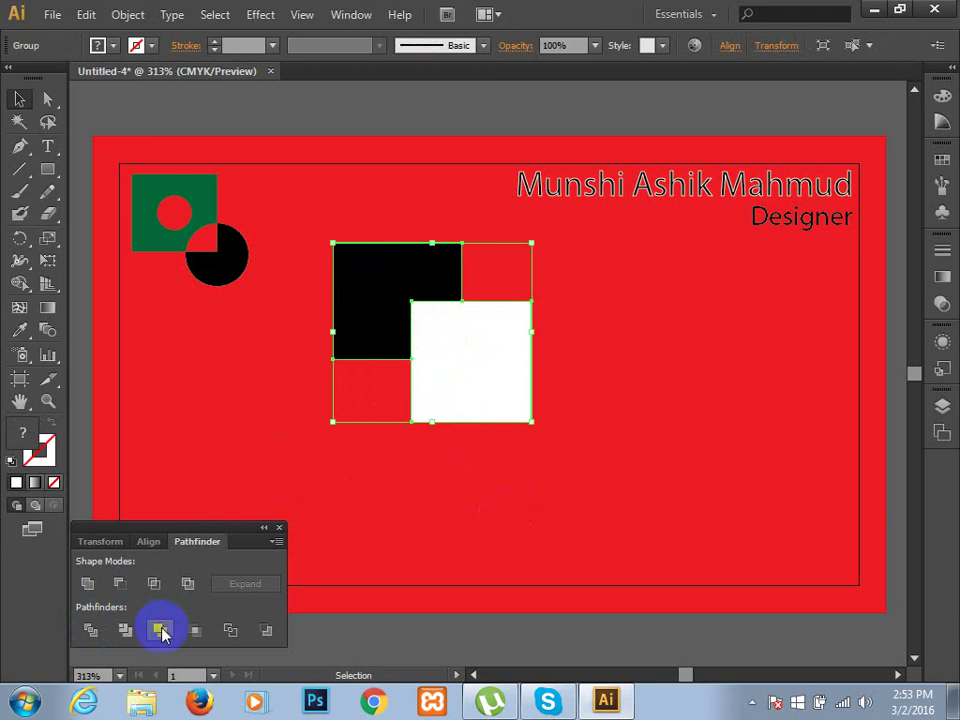
left_click(415, 524)
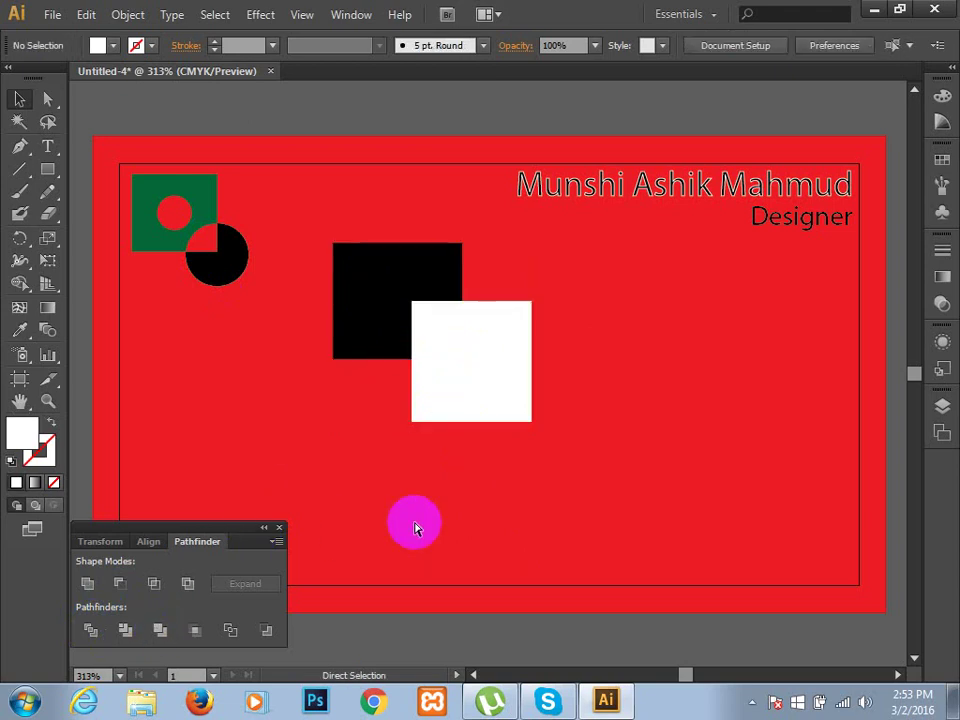
key("ctrl+z")
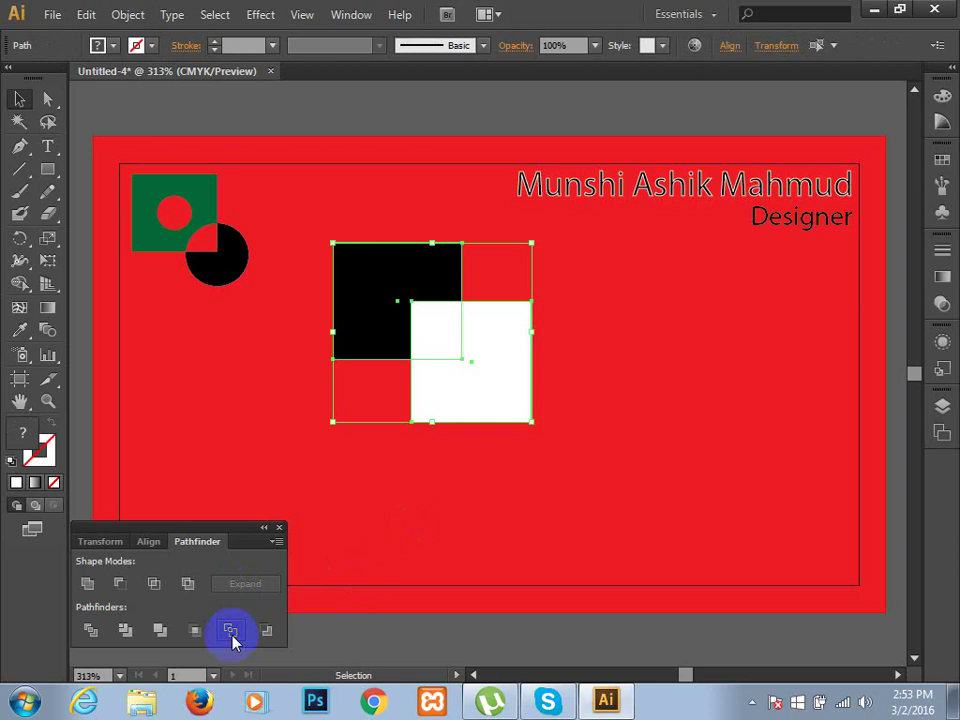
left_click(232, 632)
left_click(496, 497)
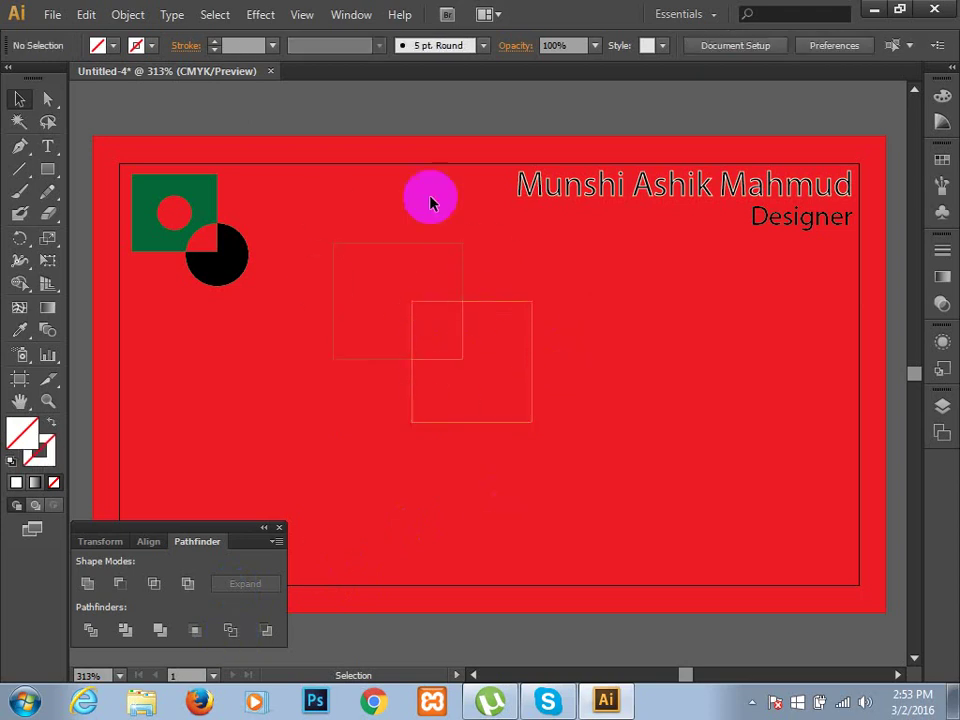
key("ctrl+z")
key("ctrl+z")
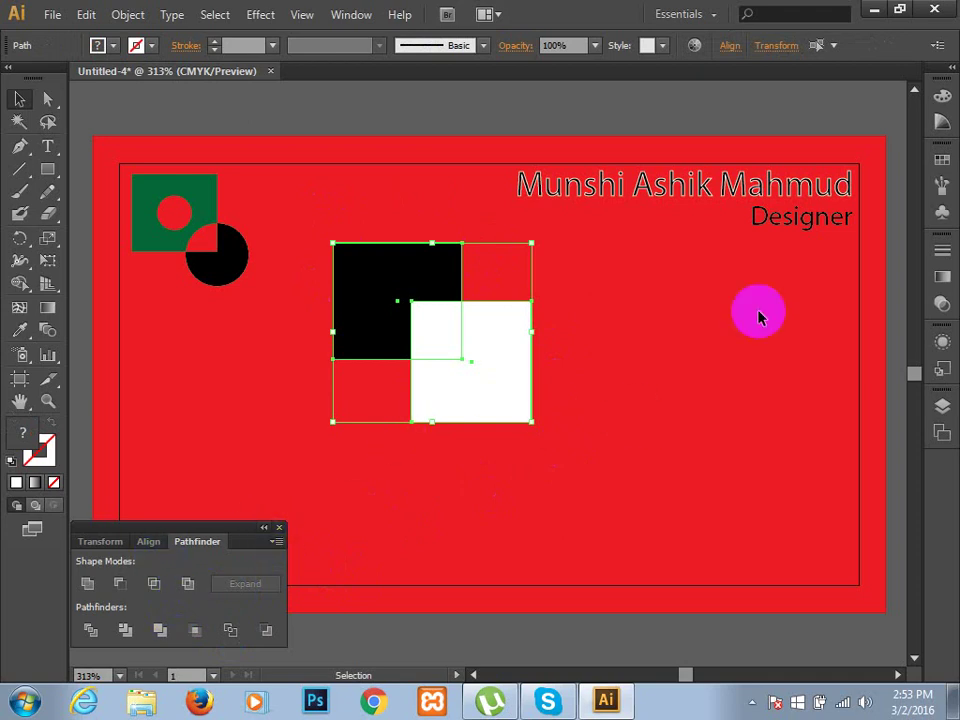
key("Delete")
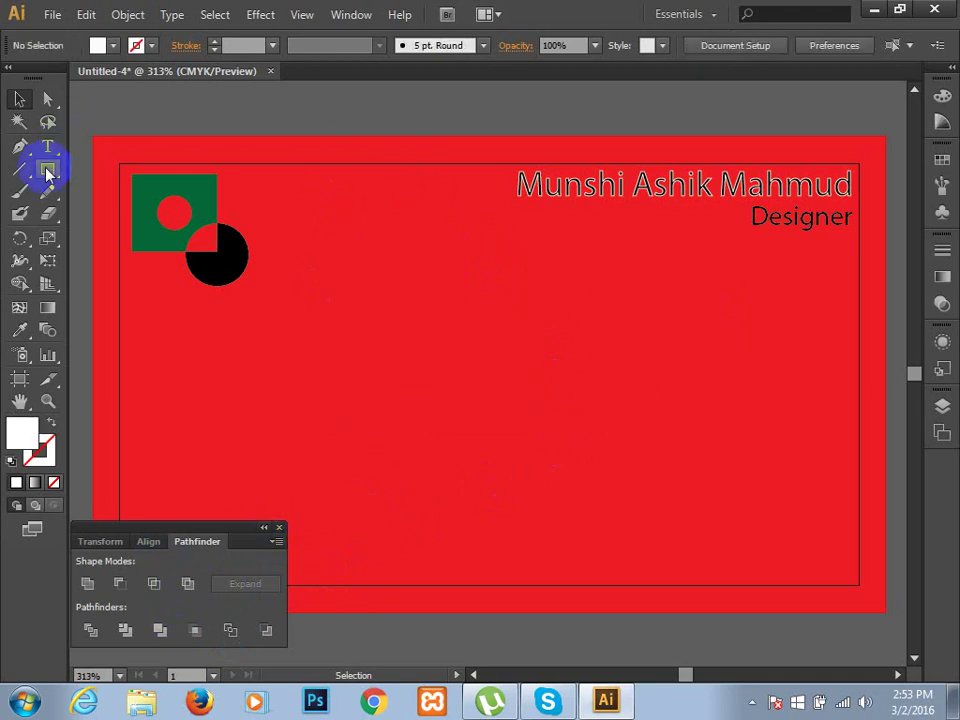
- Draw a white rectangle mid-card and erase rounded notches into its right and left sides
left_click(47, 172)
left_click_drag(372, 308, 489, 455)
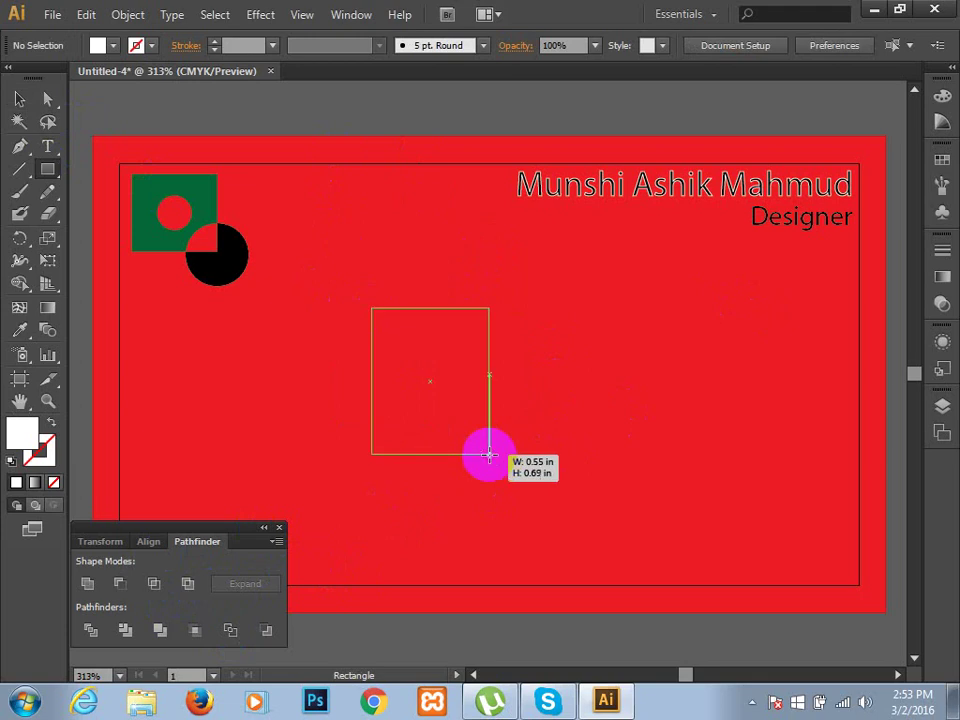
left_click(48, 214)
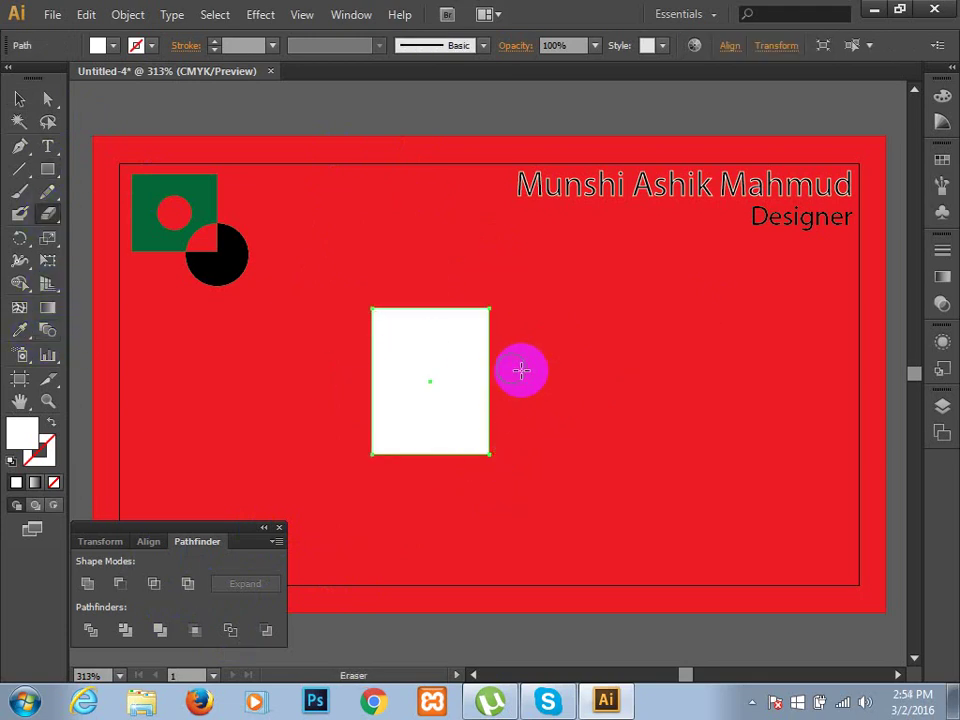
left_click_drag(521, 372, 457, 375)
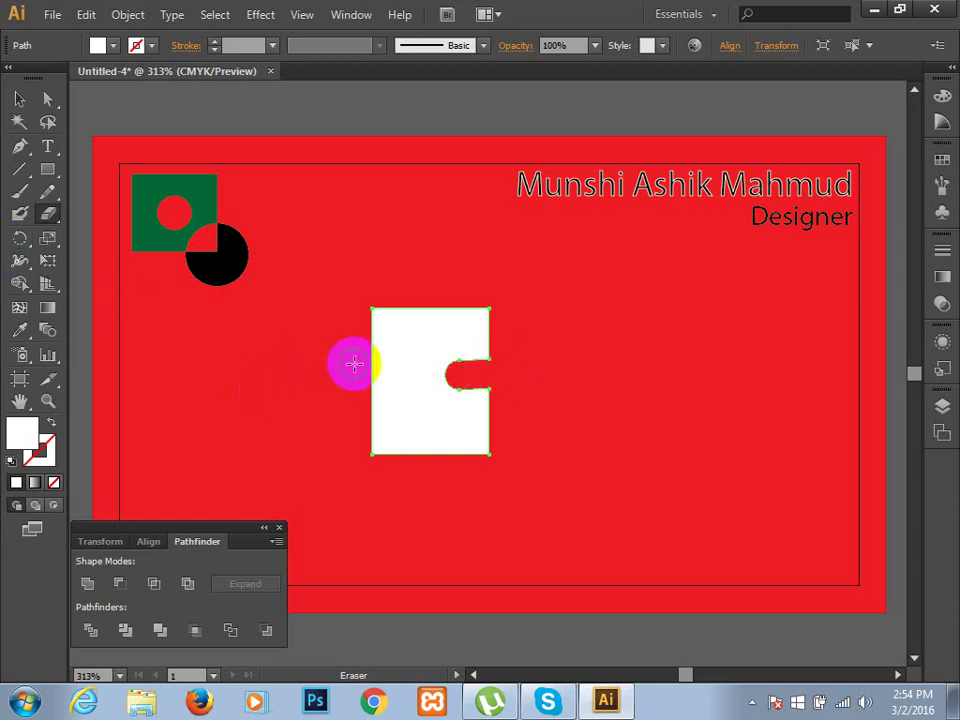
left_click_drag(354, 365, 401, 384)
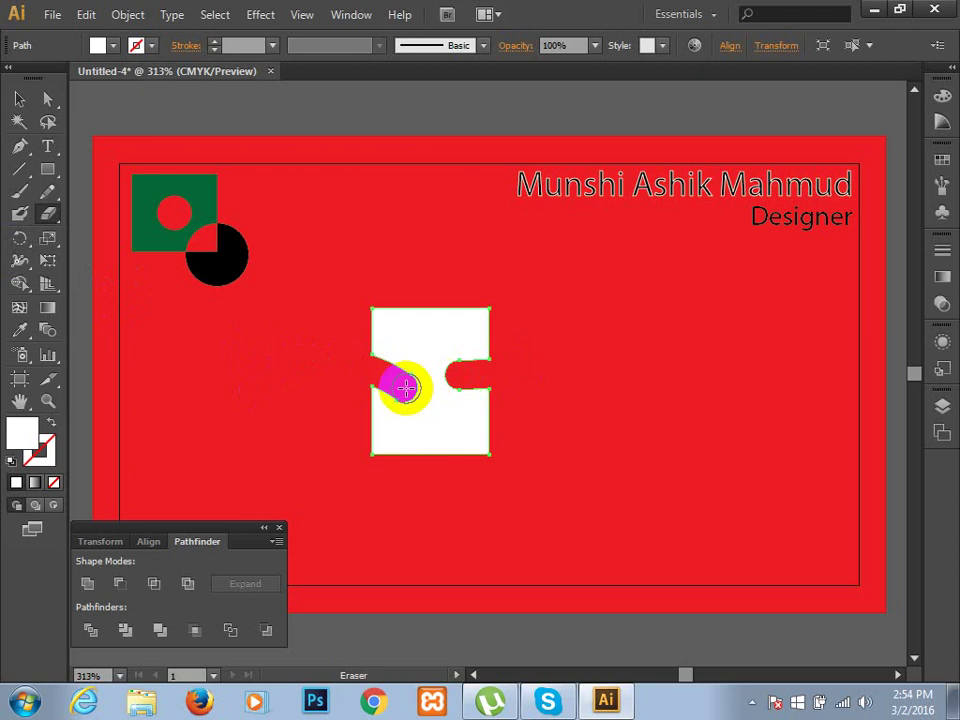
left_click_drag(405, 387, 396, 385)
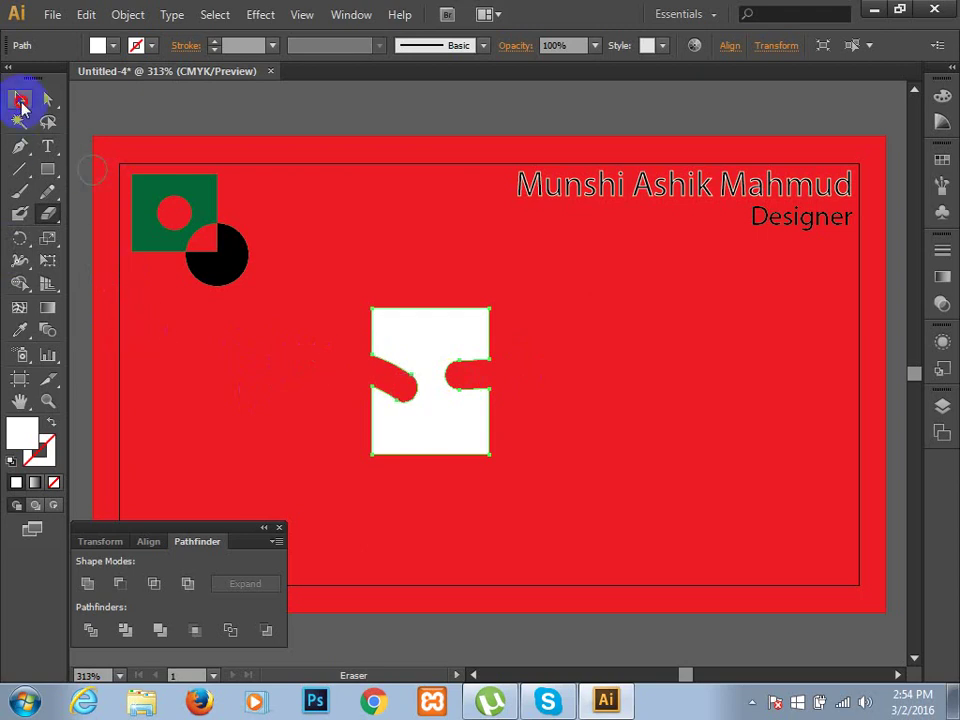
left_click(20, 99)
left_click(578, 418)
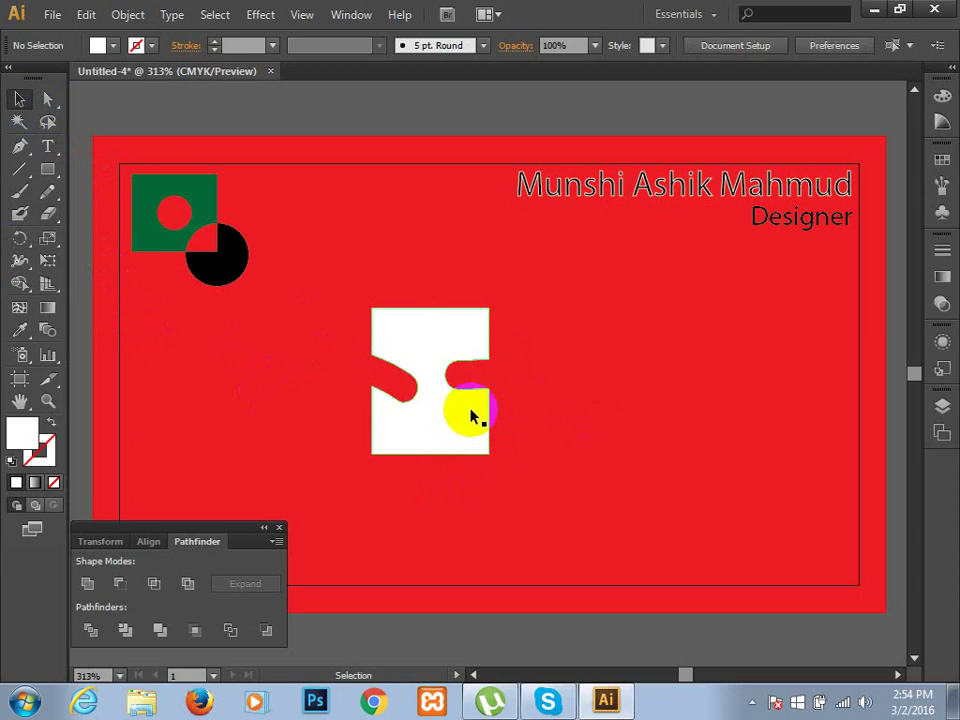
- Erase notches into the white shape's top and bottom edges and drag it left
left_click(47, 213)
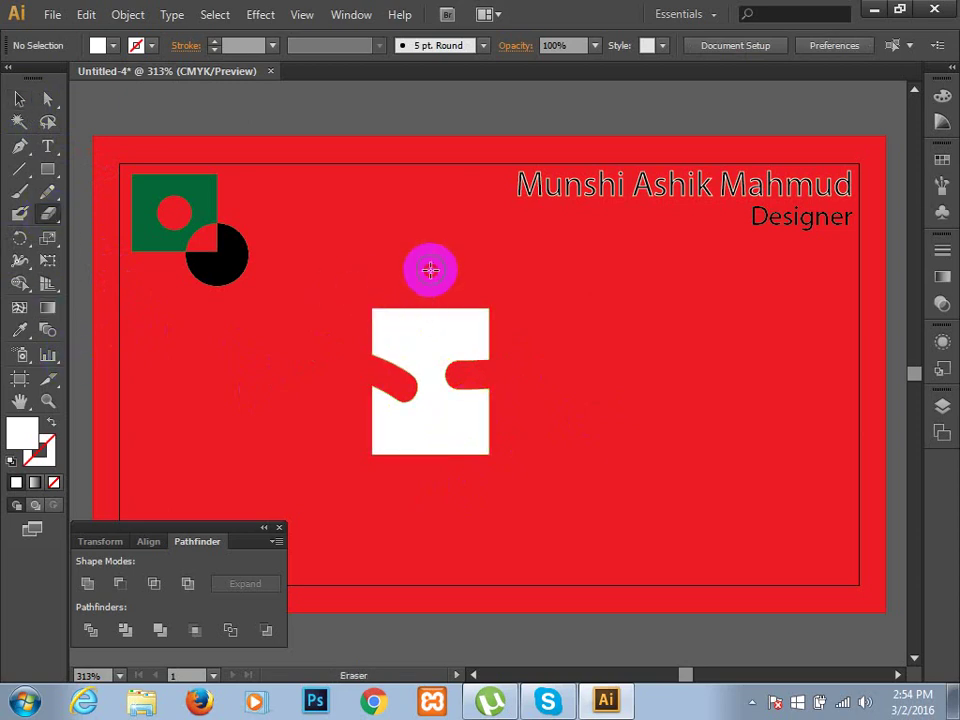
left_click_drag(430, 269, 425, 345)
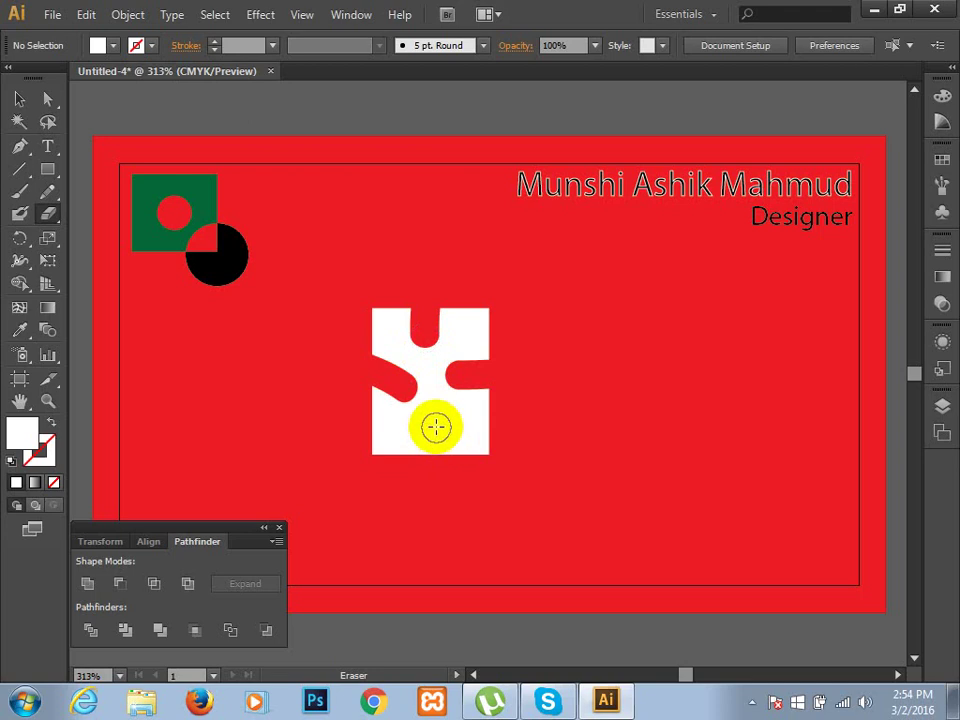
left_click_drag(436, 427, 436, 476)
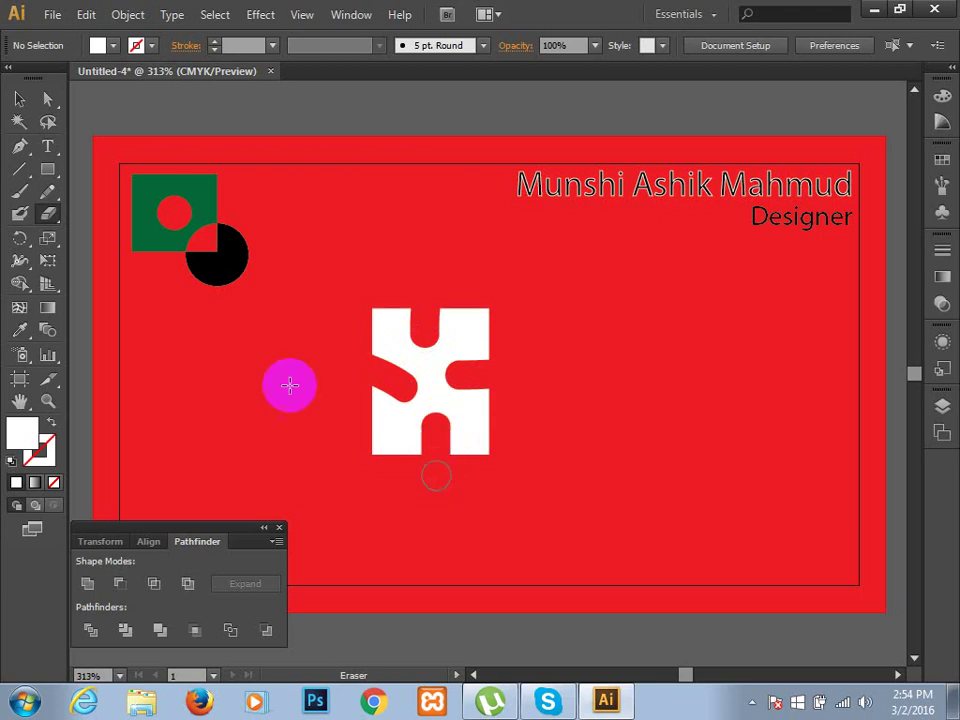
left_click(19, 98)
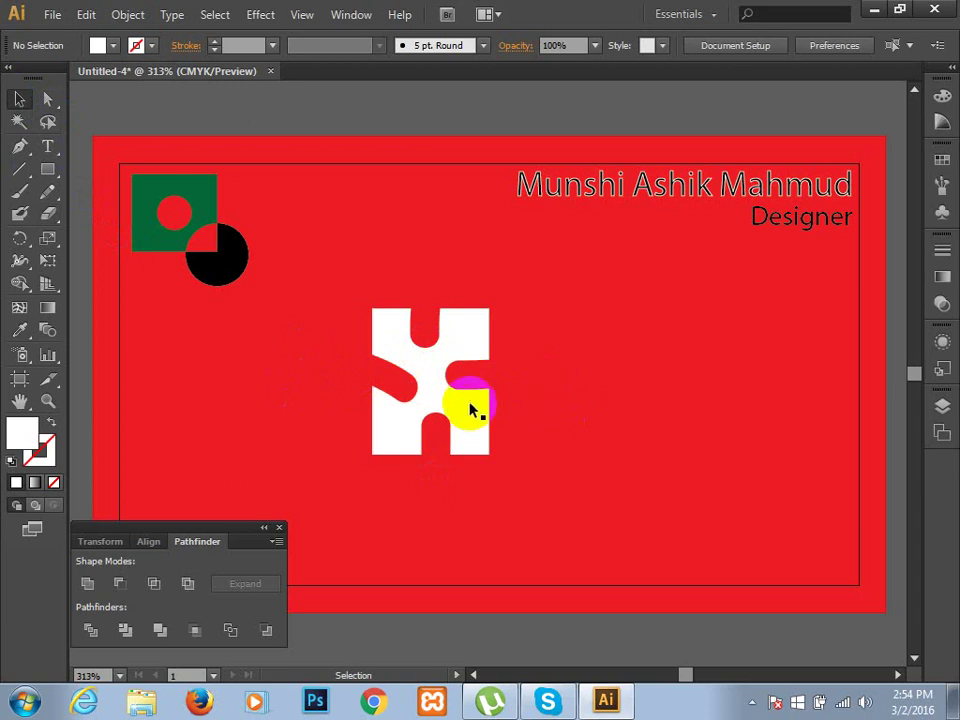
mouse_move(470, 405)
left_mouse_down()
mouse_move(566, 260)
mouse_move(350, 415)
left_mouse_up()
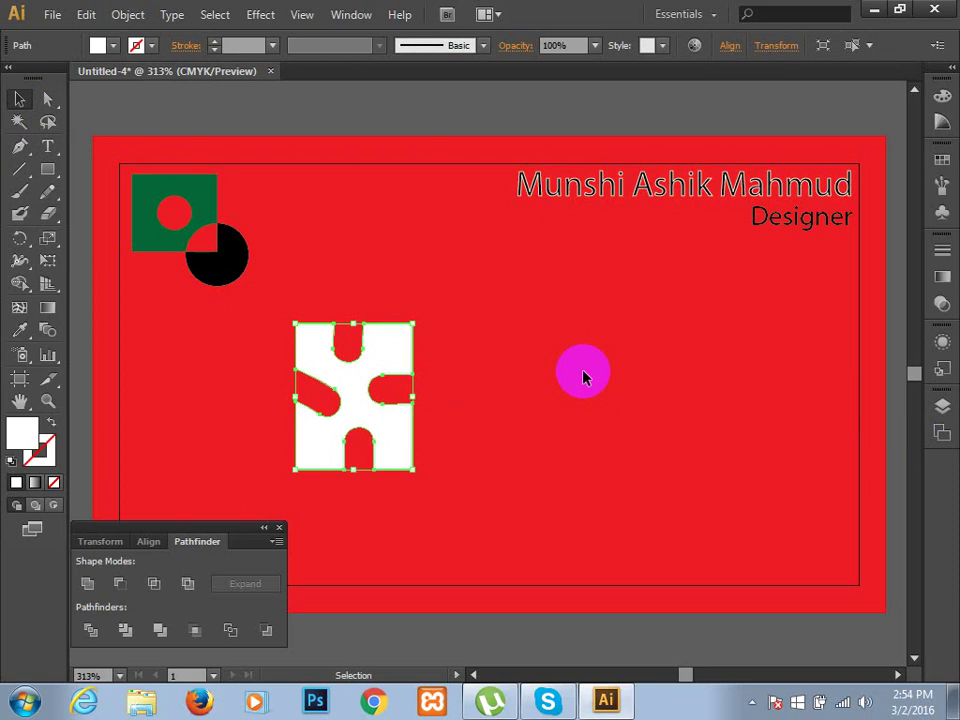
left_click(357, 412)
left_click(940, 406)
left_click(755, 420)
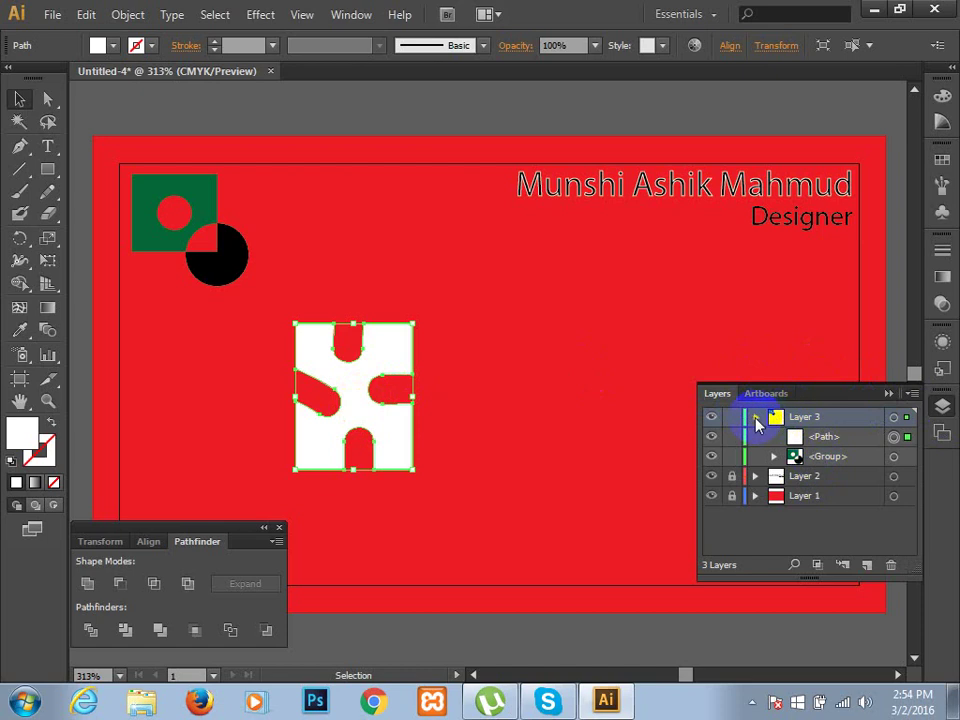
left_click(756, 418)
- Delete the white puzzle shape and type 'SOC Design House' below the logo
left_click(886, 396)
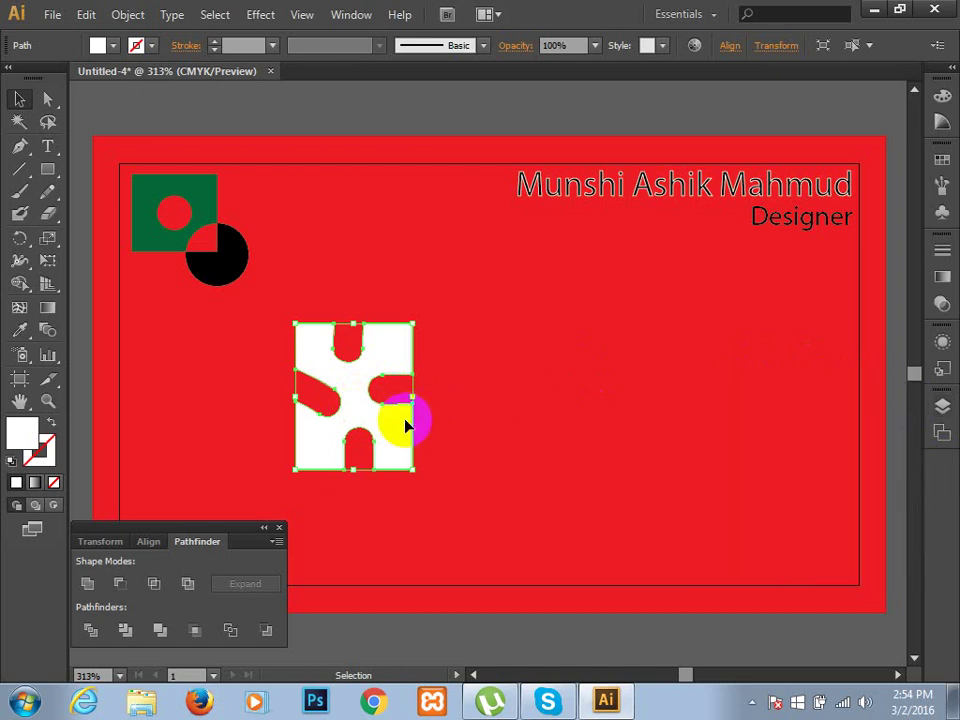
key("Delete")
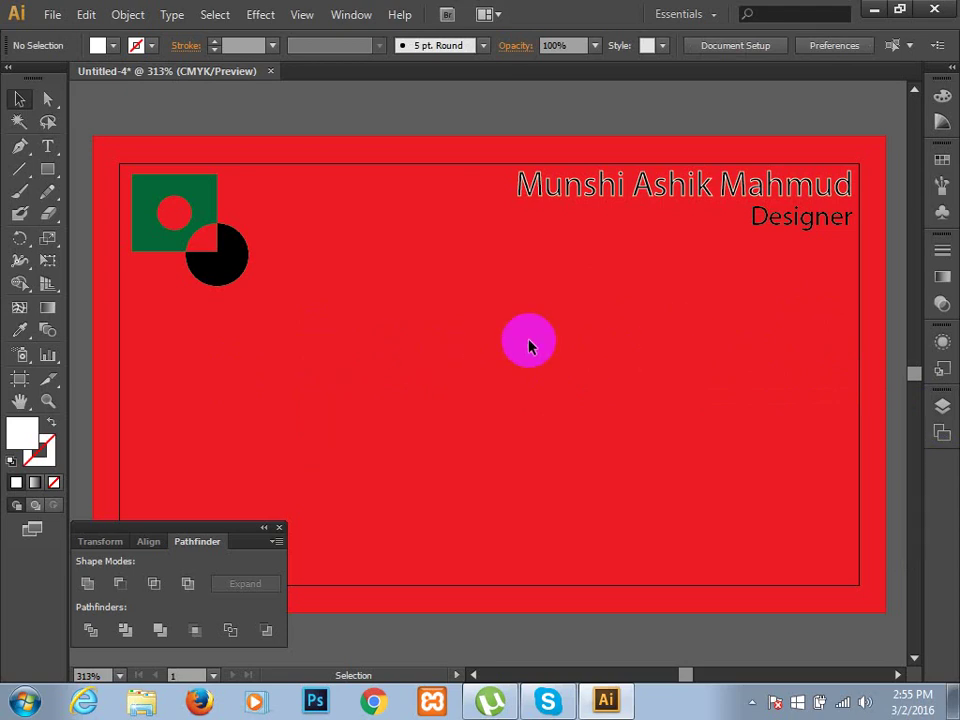
left_click(48, 148)
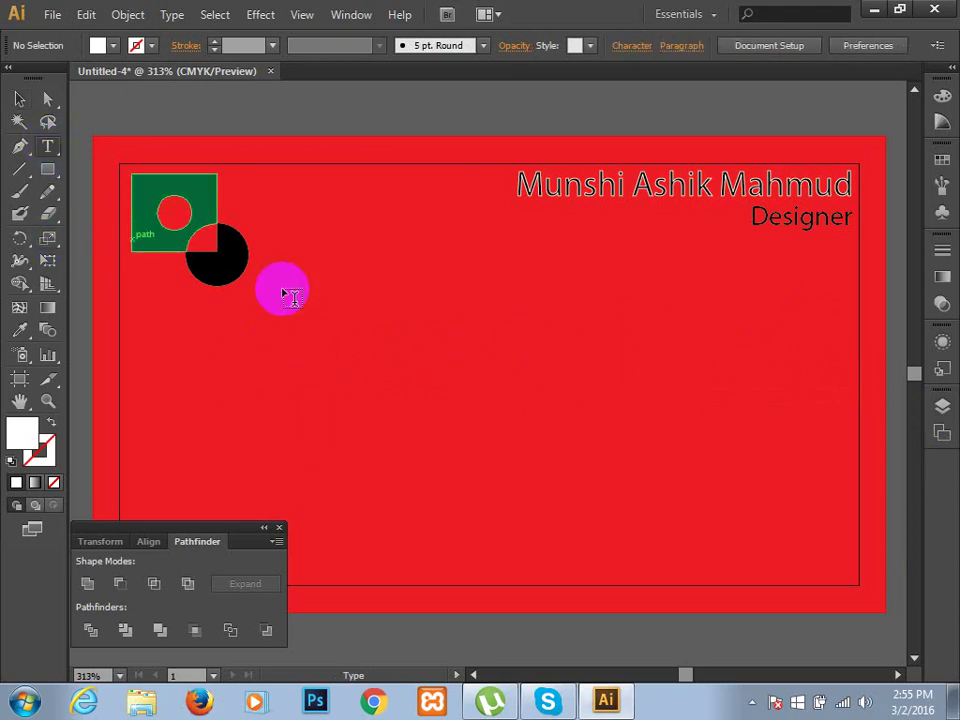
left_click(244, 338)
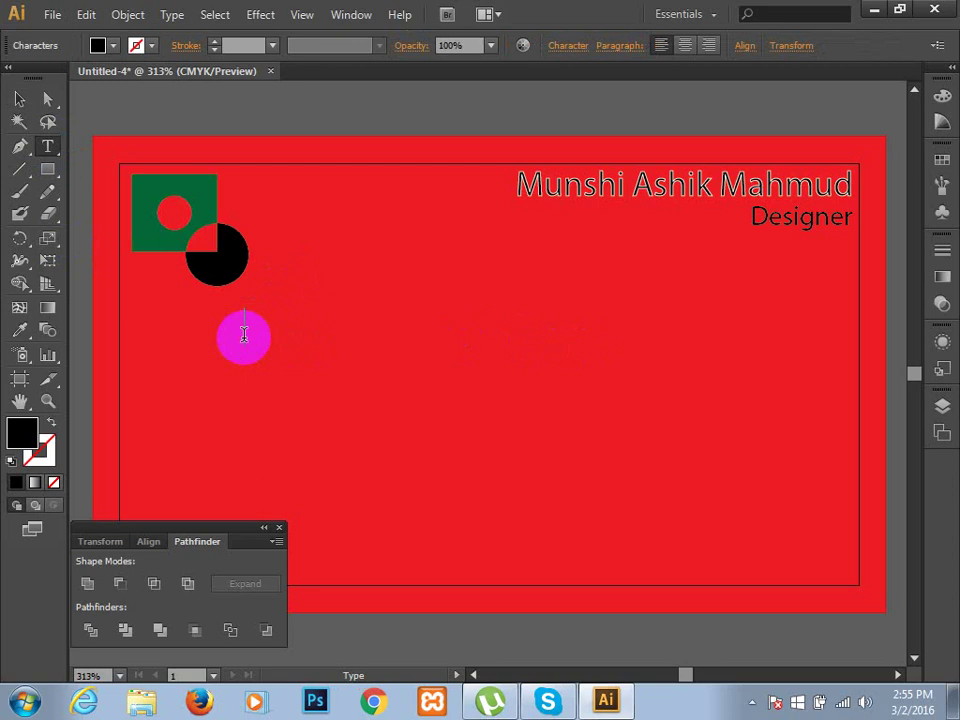
type("SOC Design H")
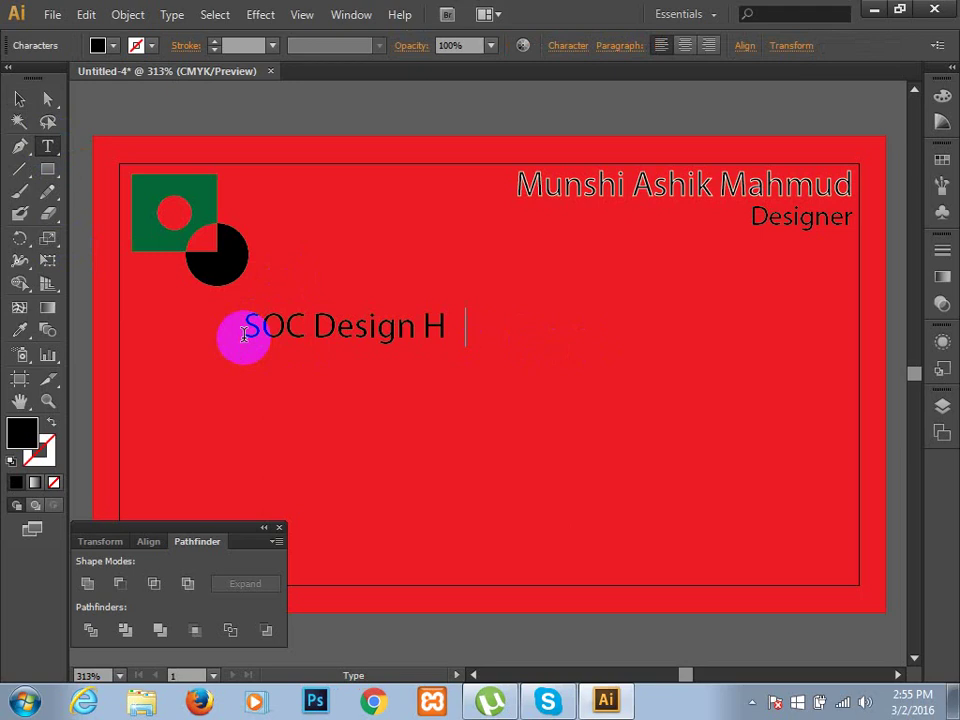
type("ouse")
- Give the SOC Design House text a white fill
left_click(21, 98)
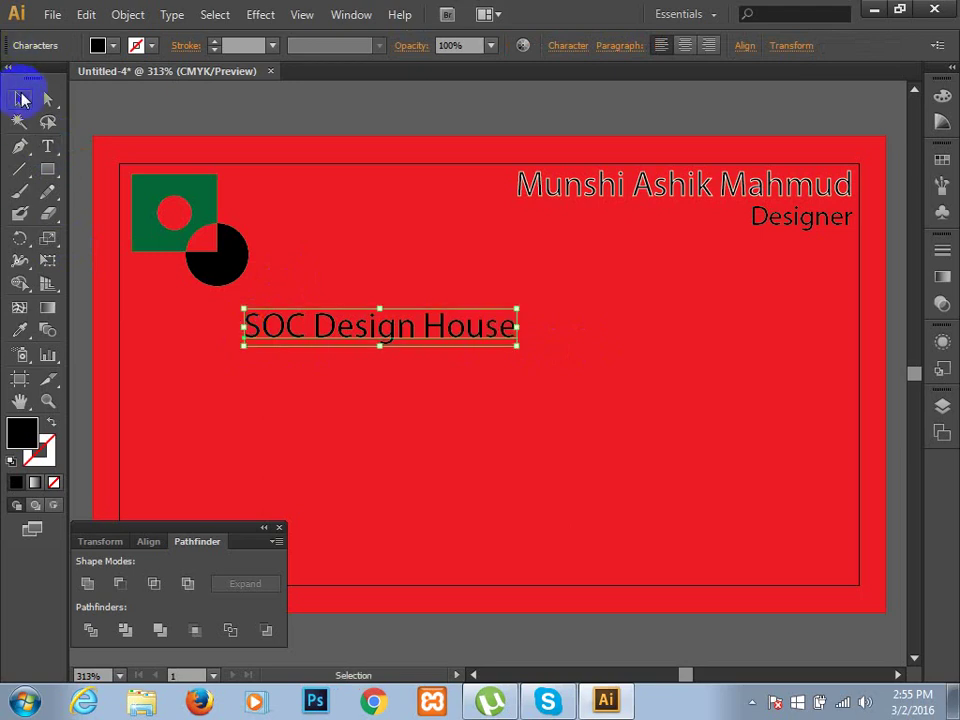
left_click(568, 46)
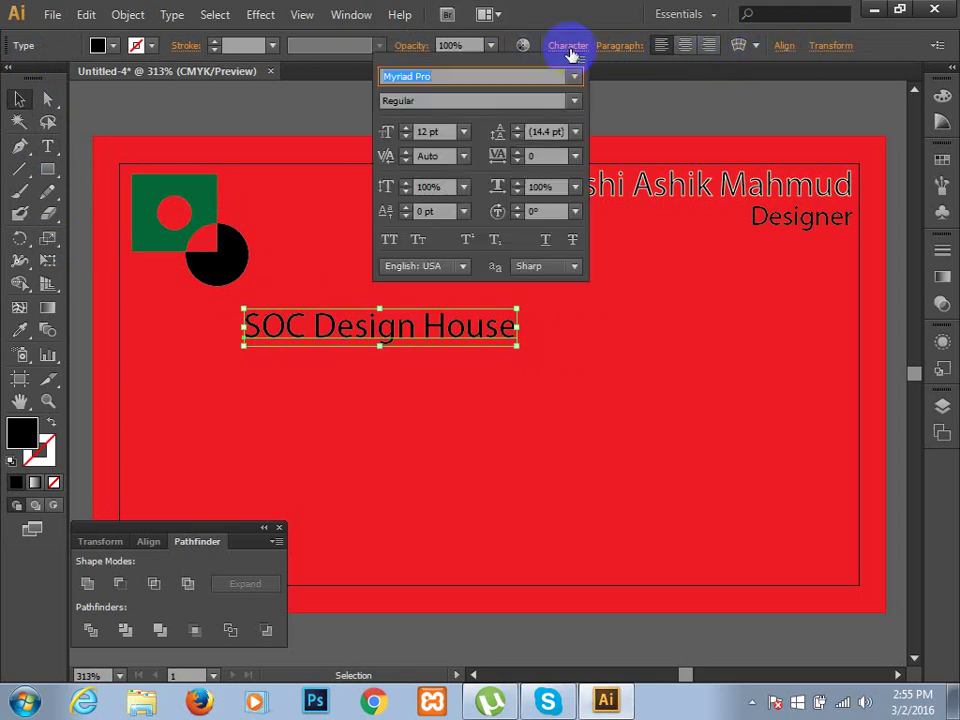
left_click(114, 46)
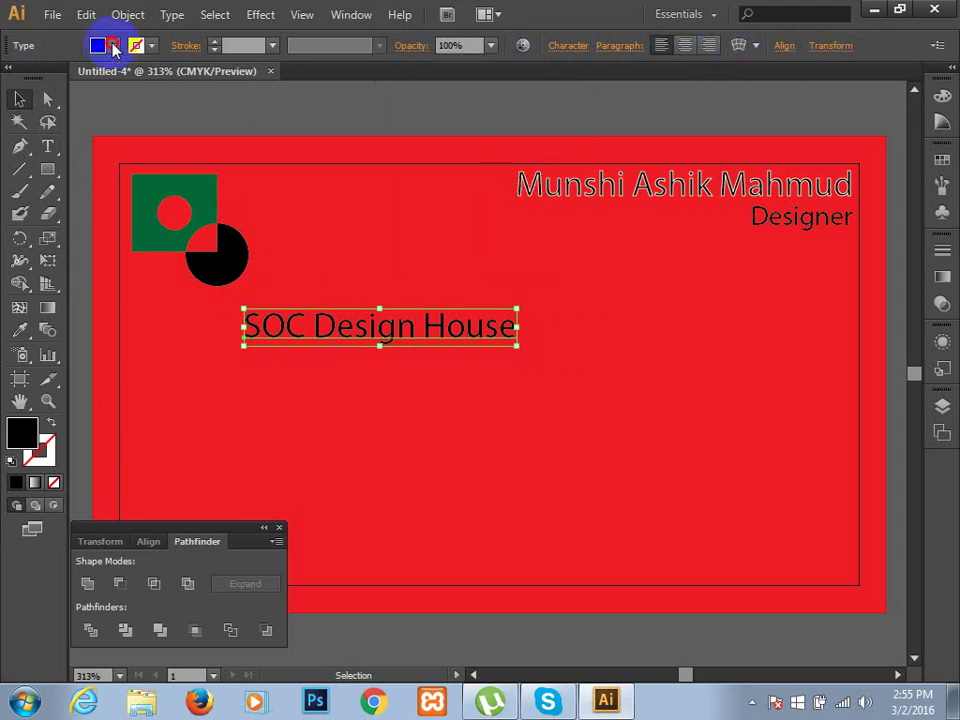
left_click(27, 77)
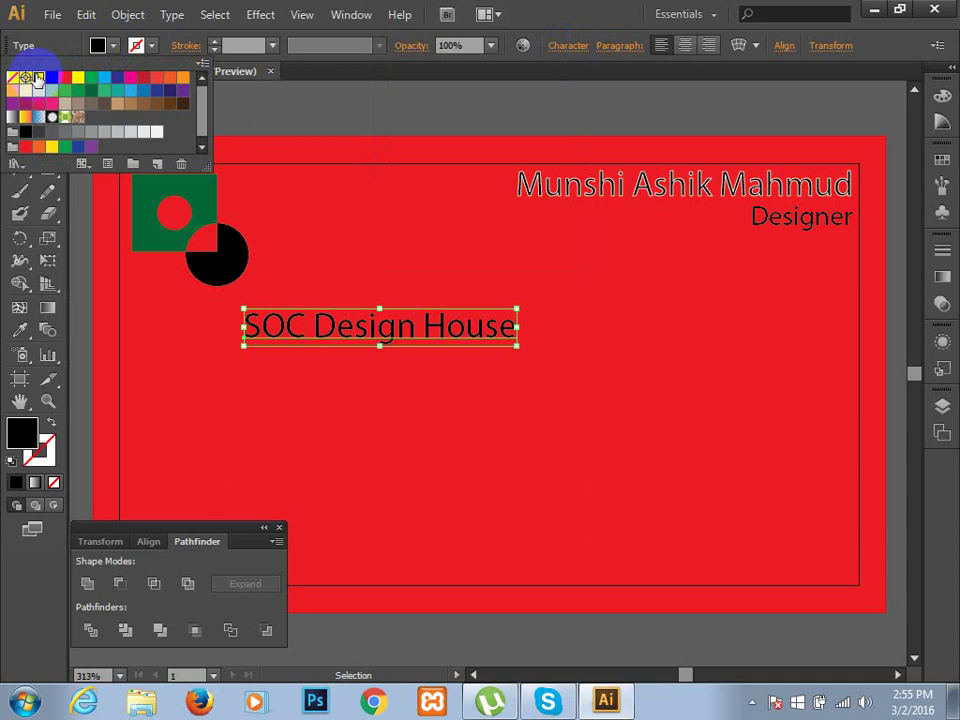
left_click(38, 77)
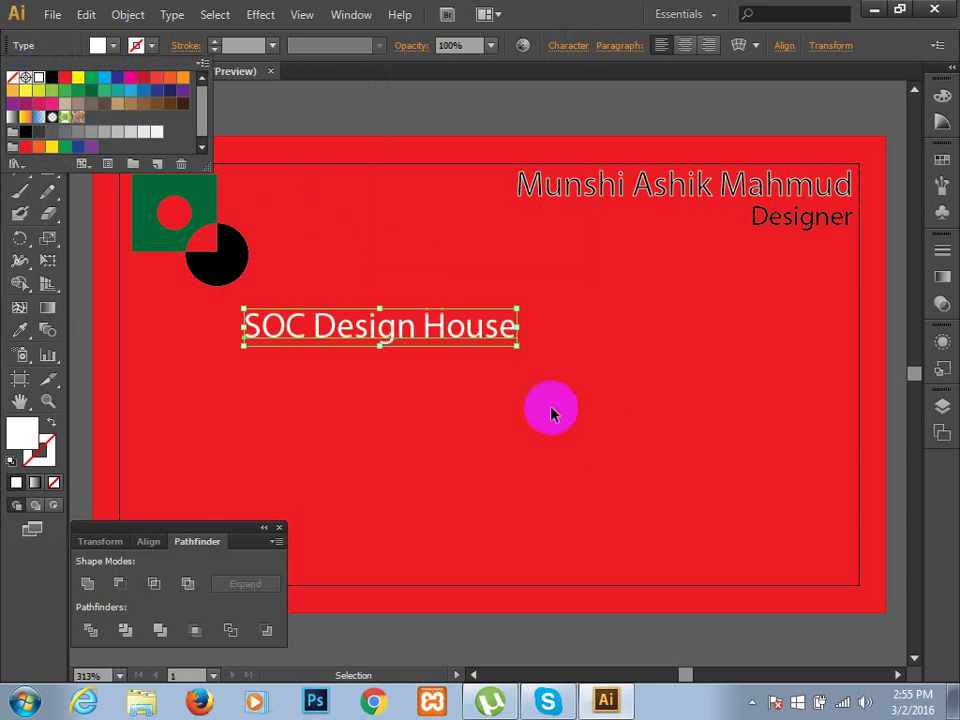
left_click(785, 517)
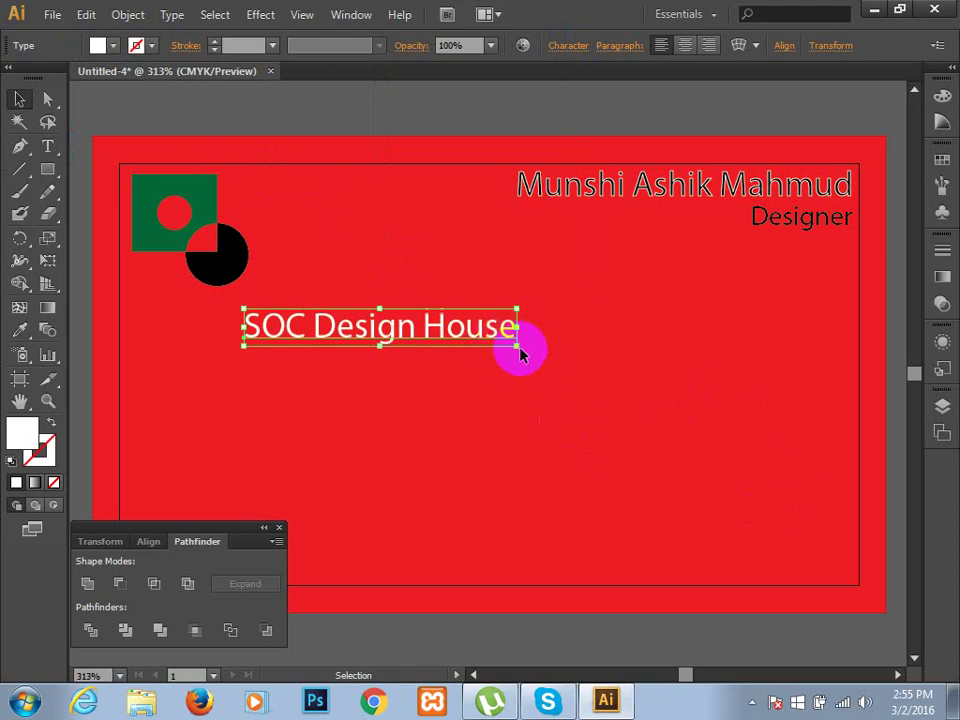
- Enlarge the text across the card and give it a 1 pt black stroke
left_click_drag(516, 345, 789, 401)
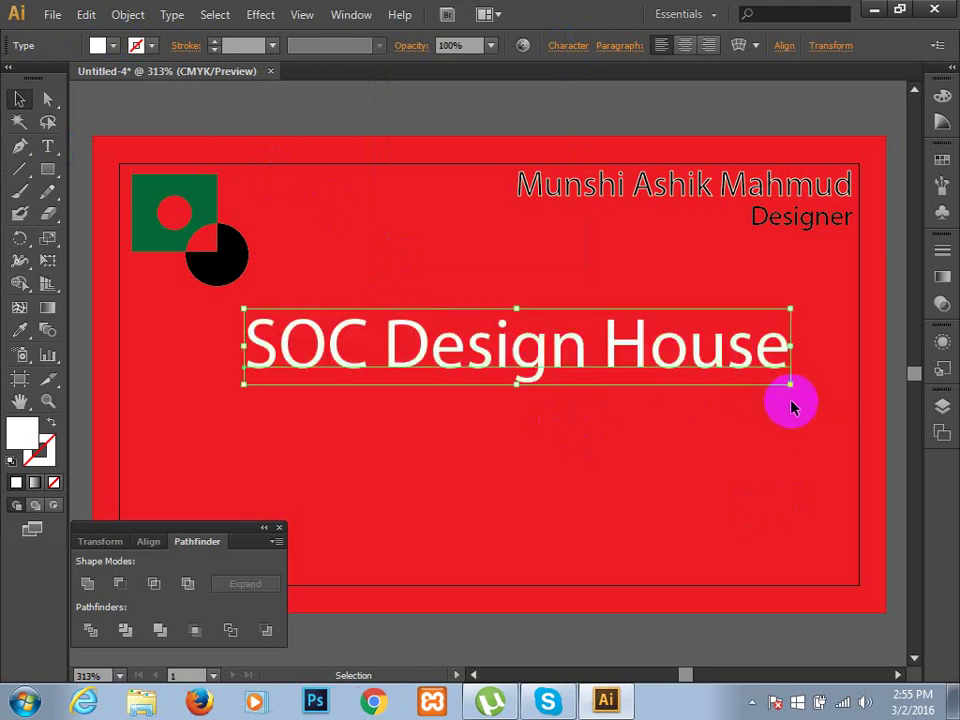
left_click(593, 479)
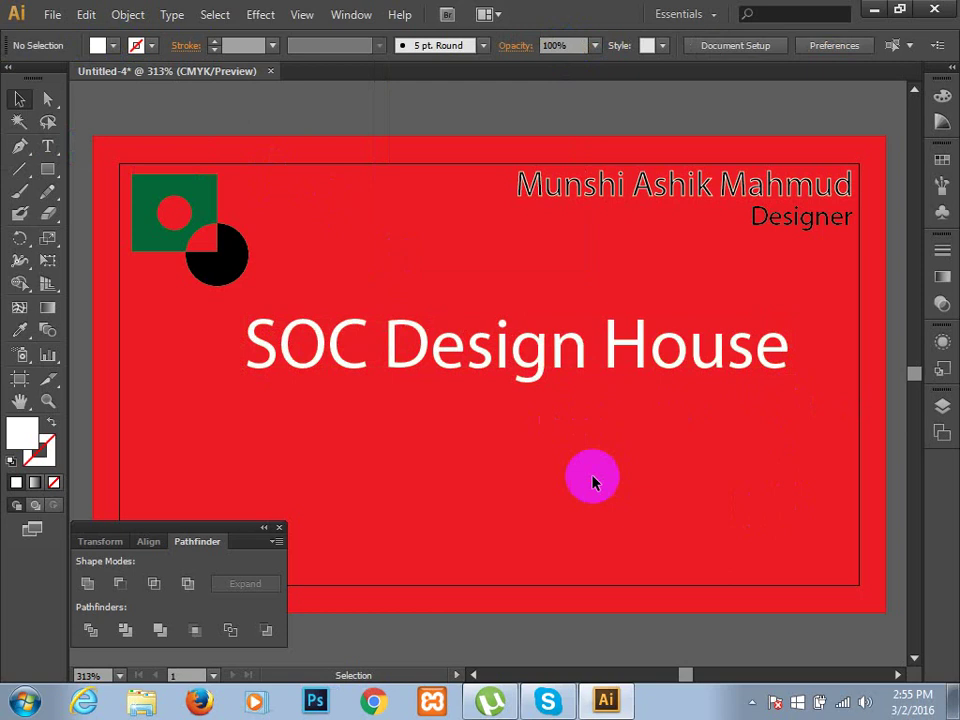
left_click(535, 374)
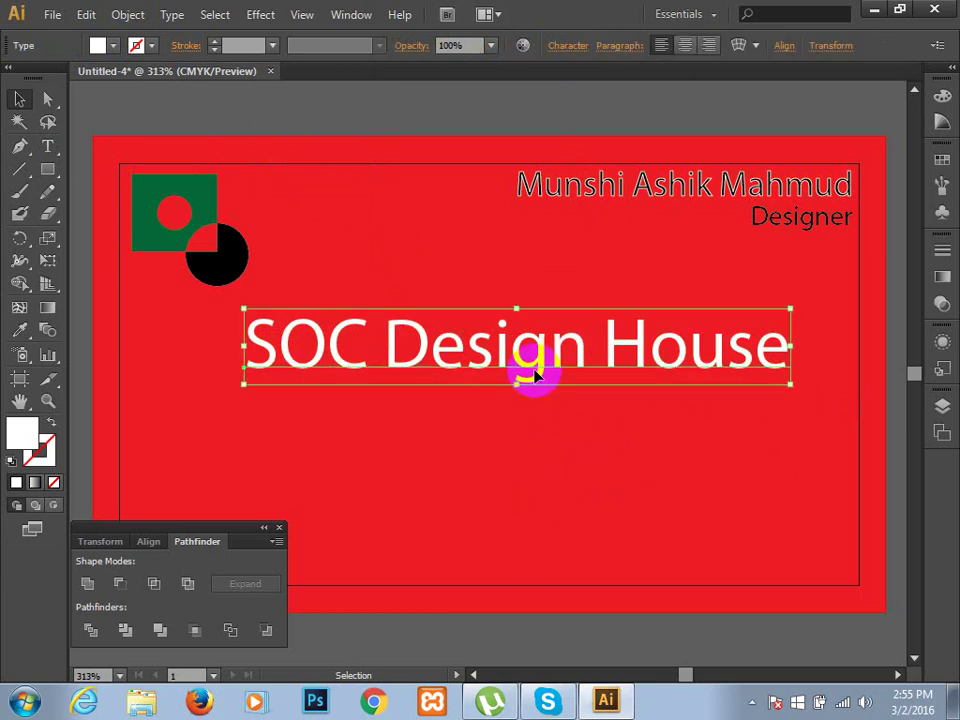
left_click(149, 46)
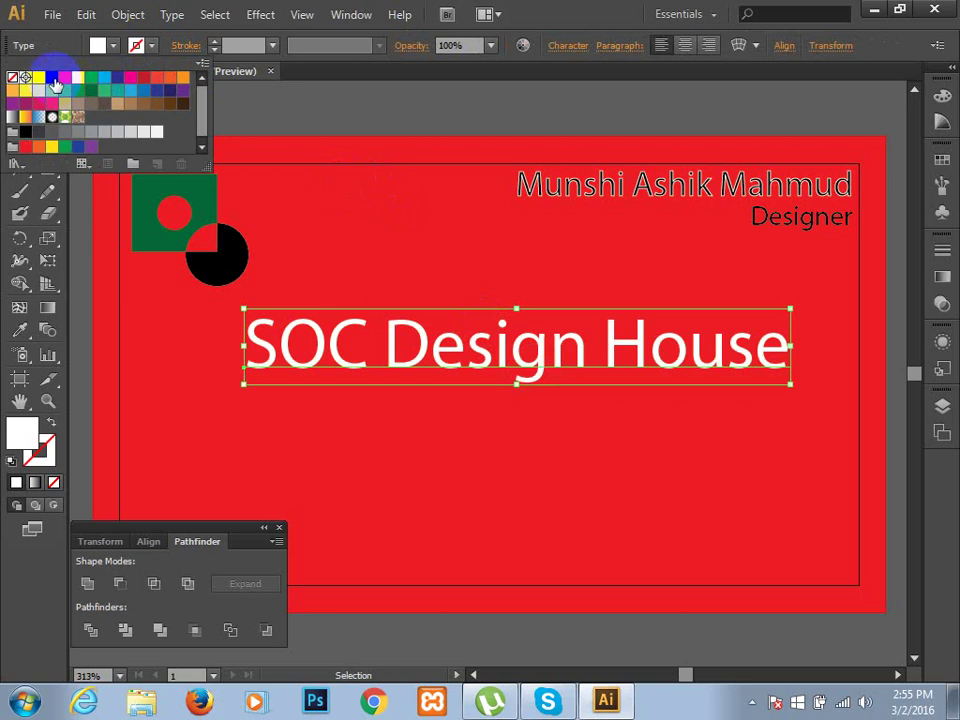
left_click(26, 131)
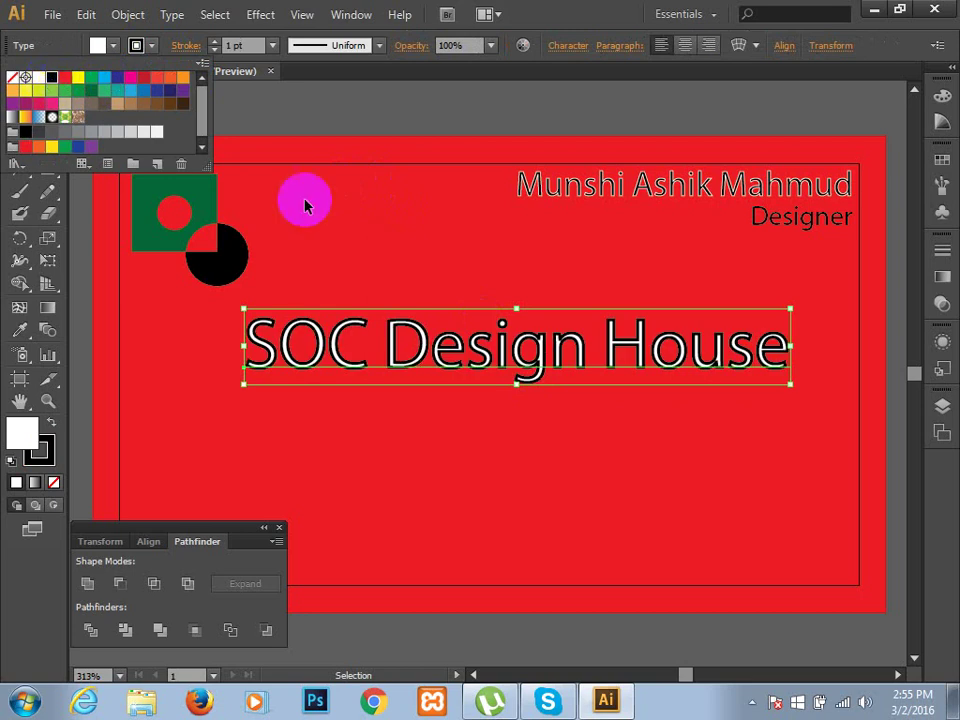
left_click(355, 229)
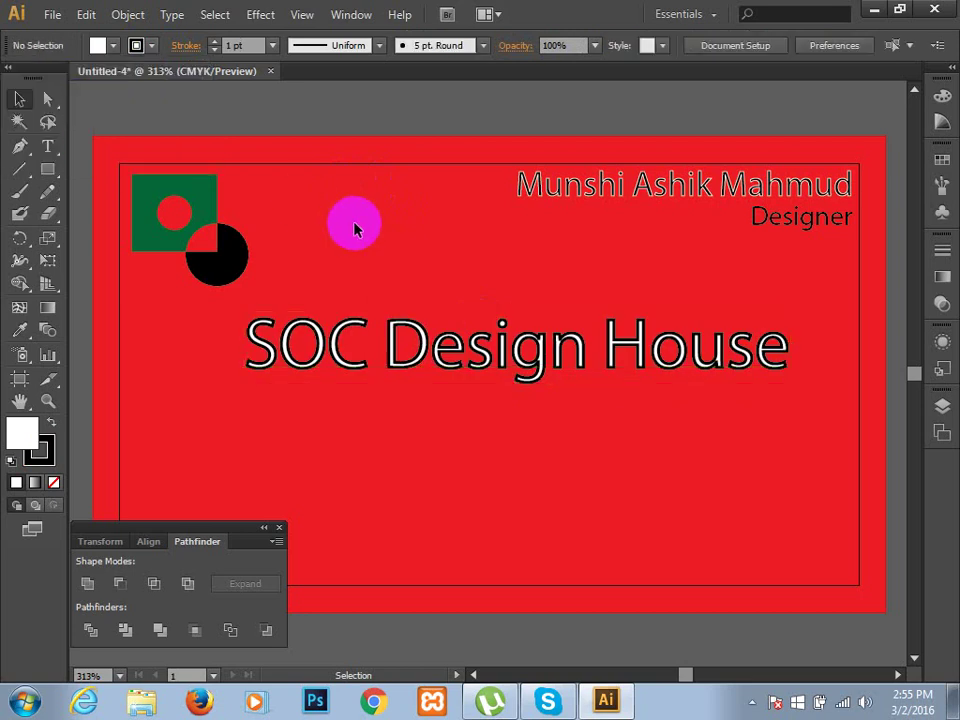
left_click(942, 405)
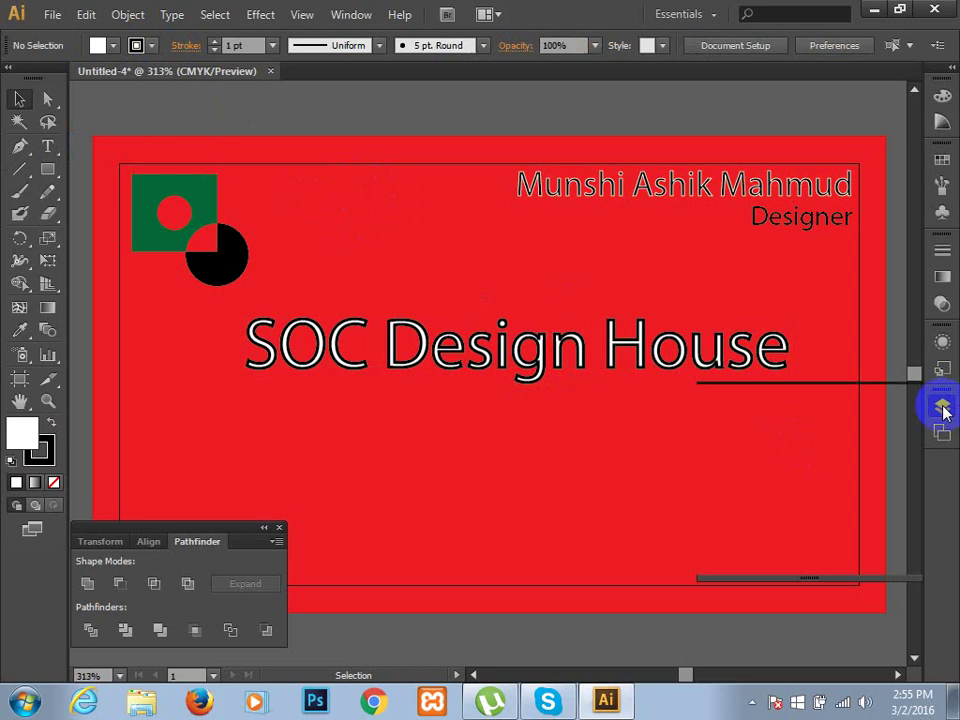
- Add a new empty top layer and leave Layer 3, holding the text, unlocked
left_click(731, 424)
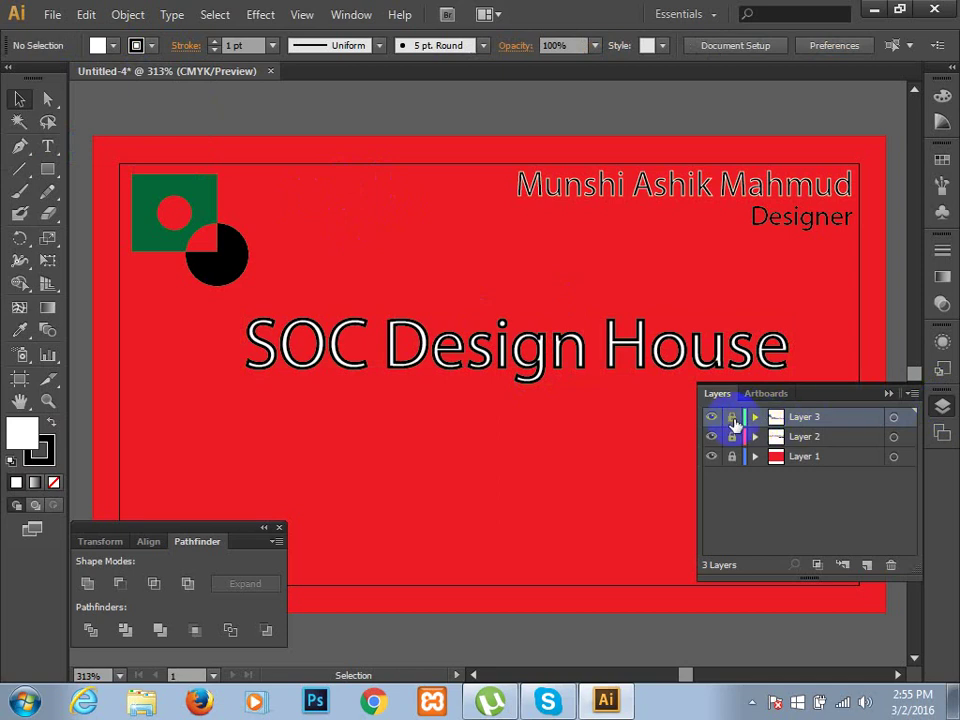
left_click(868, 565)
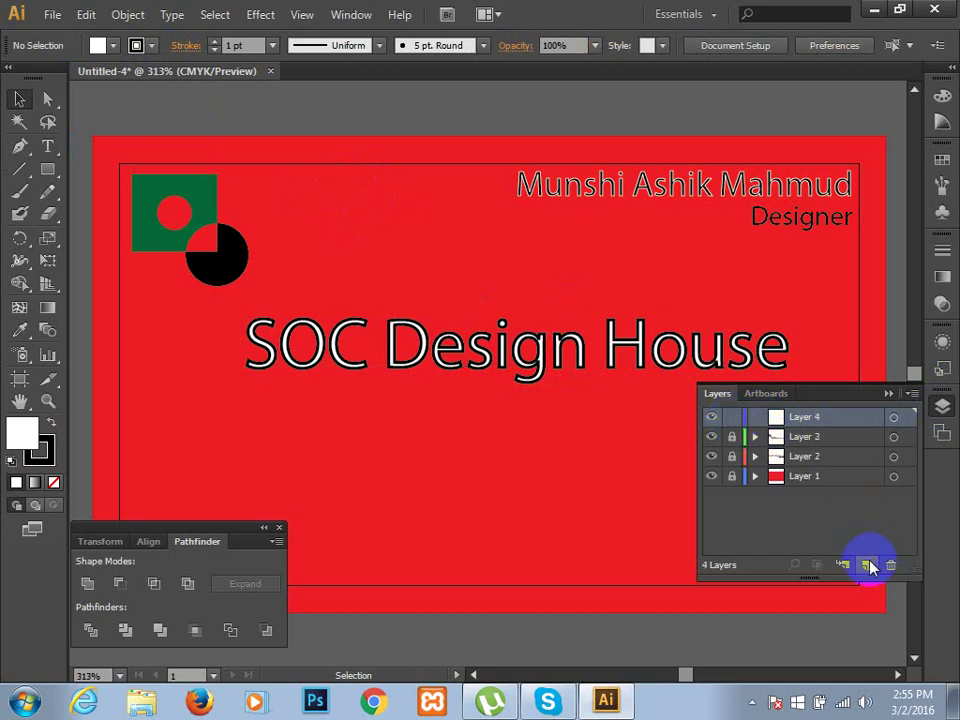
left_click(888, 394)
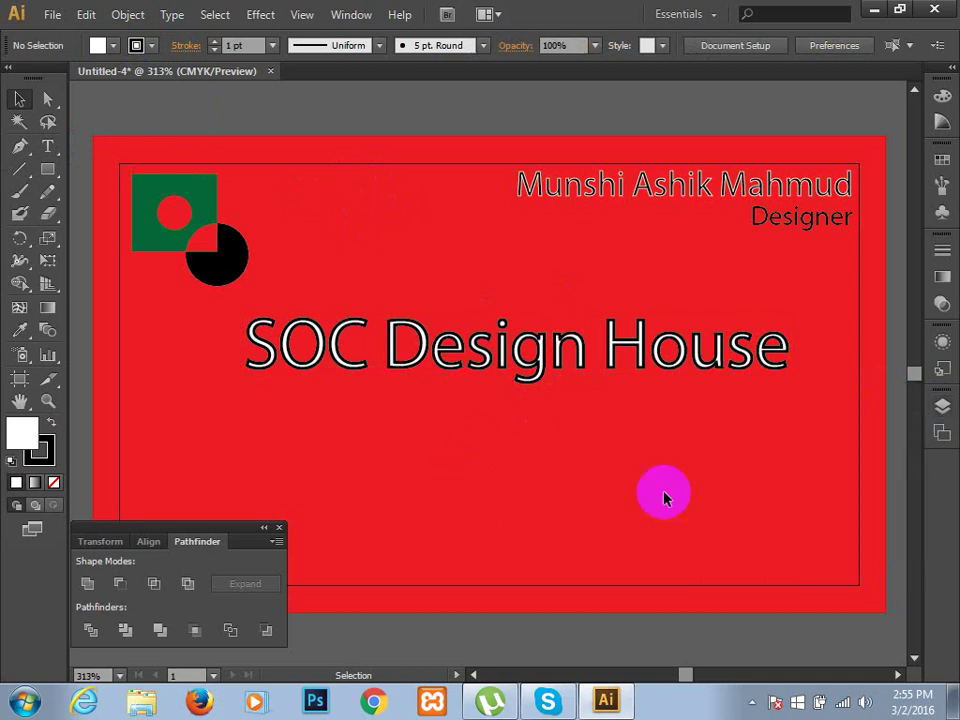
left_click(280, 528)
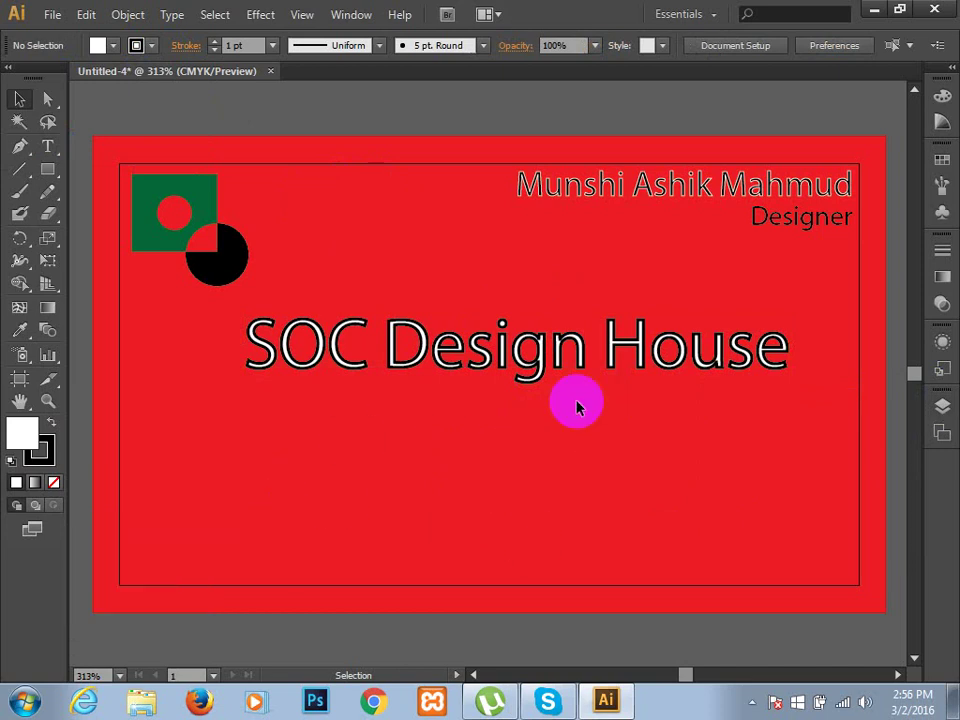
left_click(940, 405)
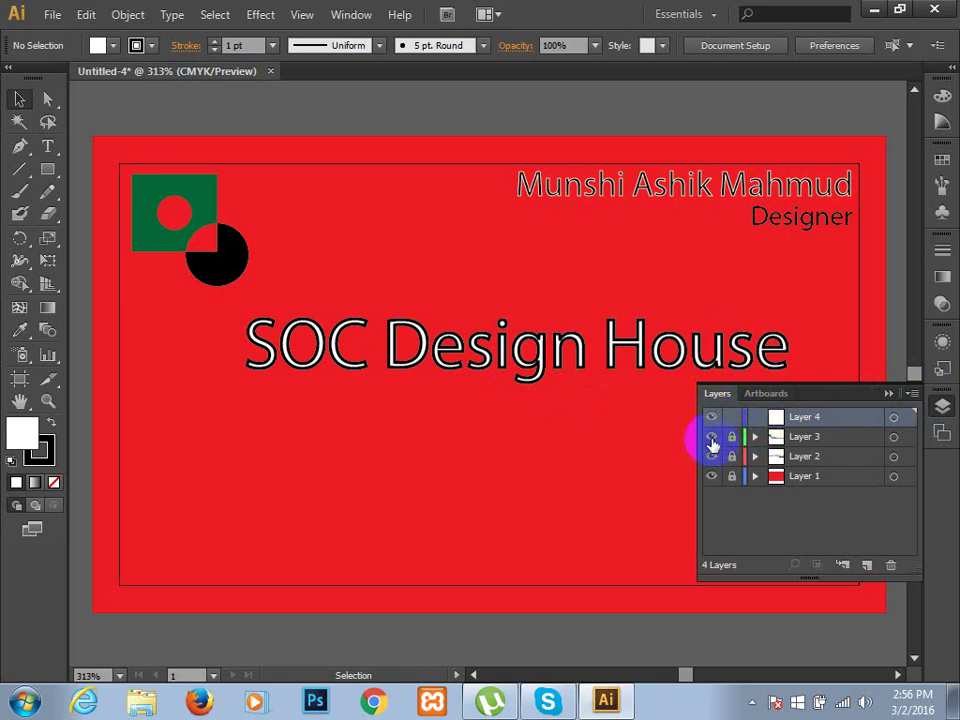
left_click(733, 437)
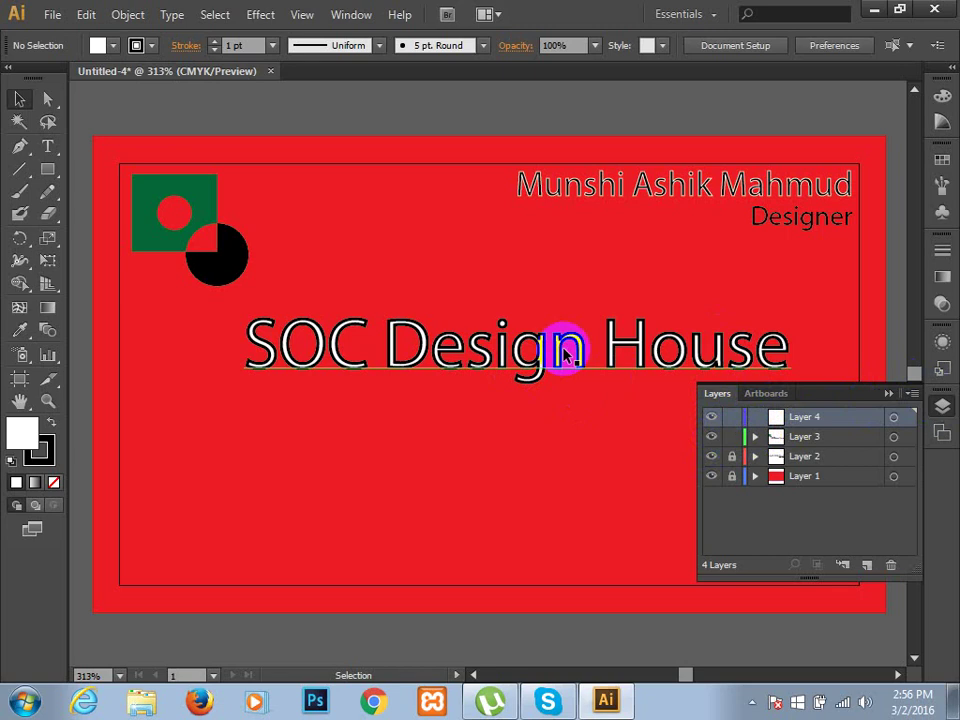
- Change SOC Design House's font from Myriad Pro to Arial Bold and drag it left
left_click(565, 350)
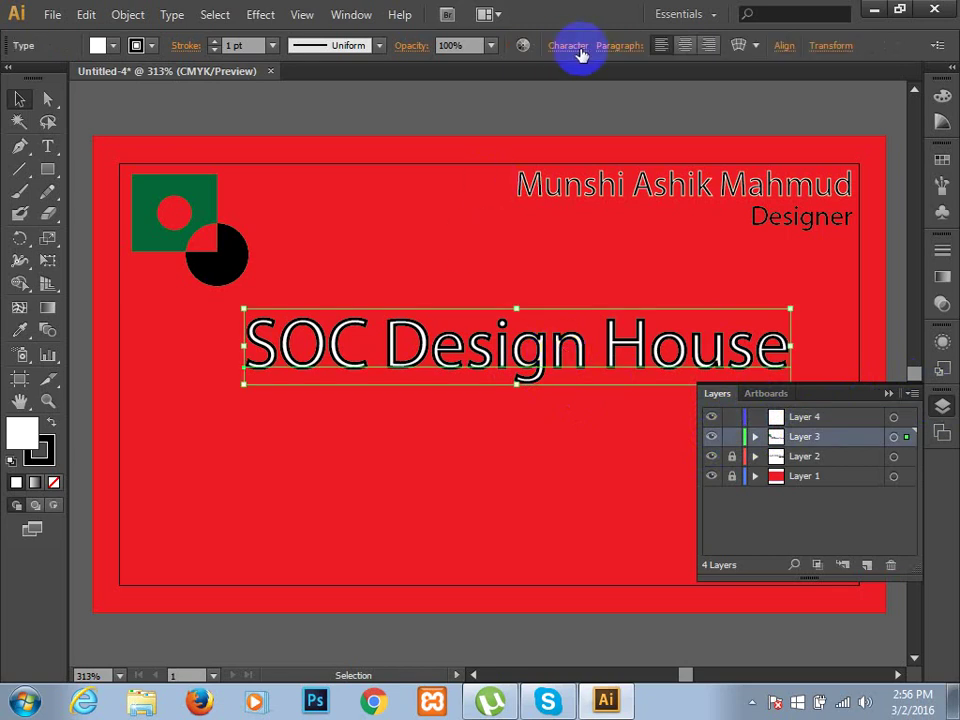
left_click(575, 48)
left_click(430, 76)
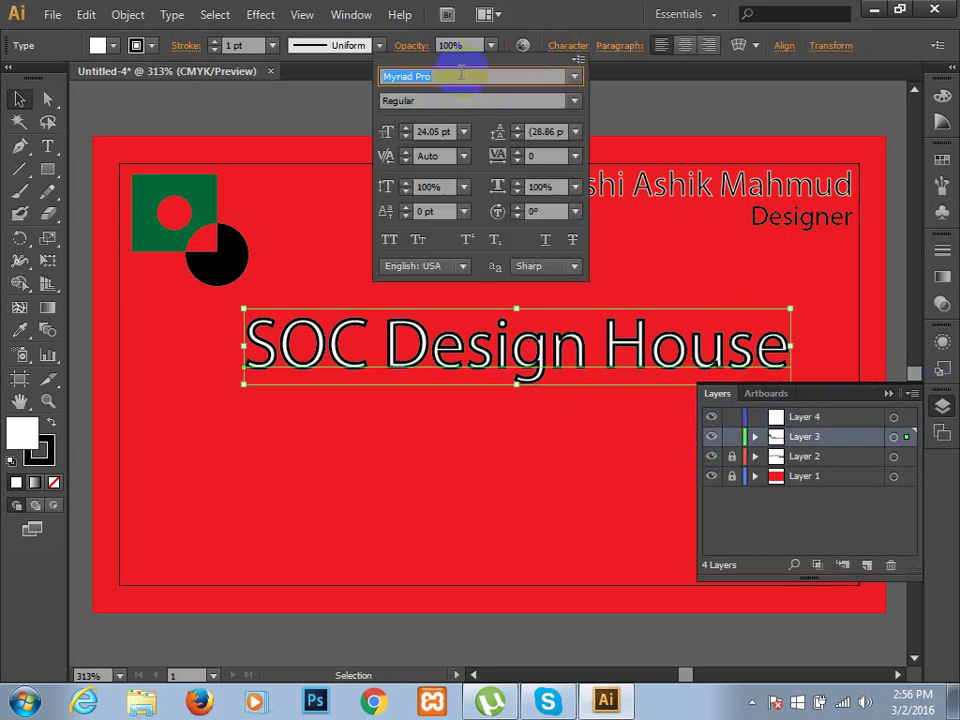
left_click(575, 78)
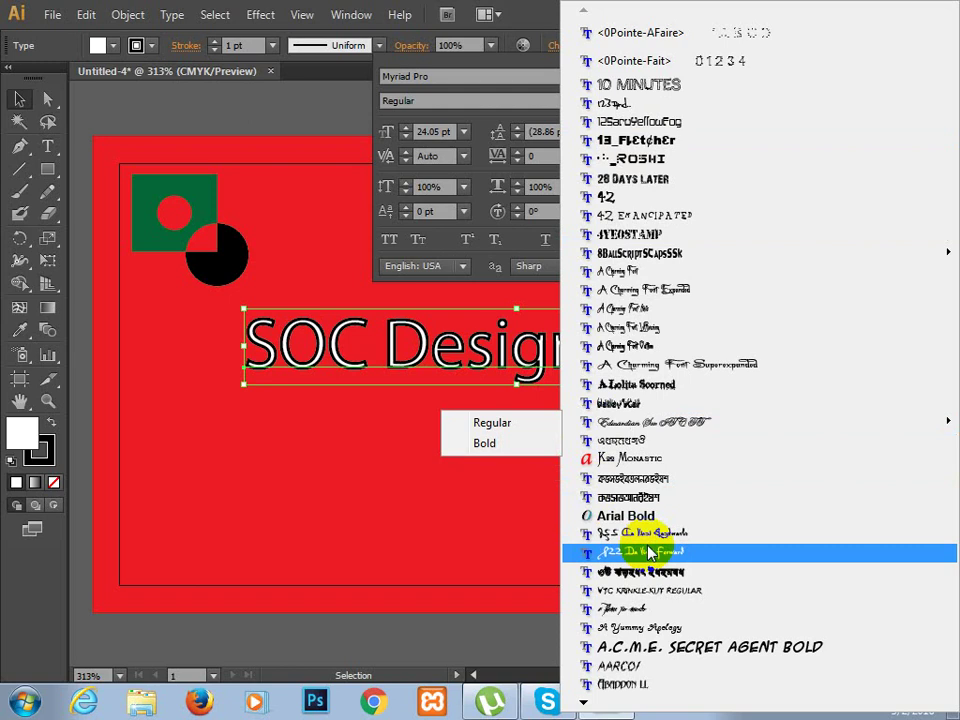
left_click(628, 516)
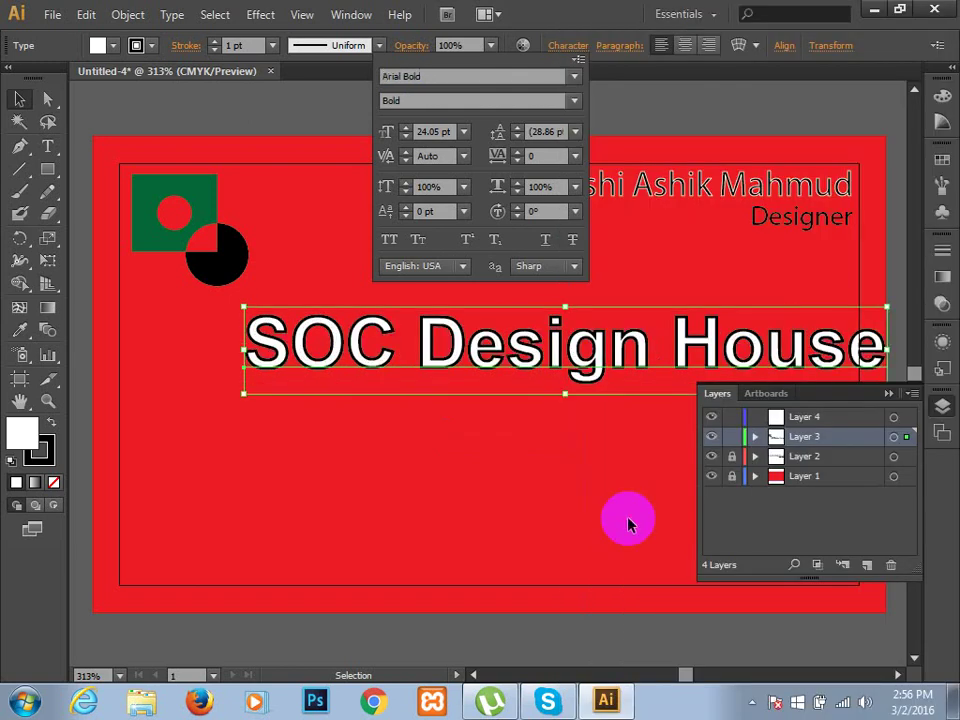
left_click(501, 420)
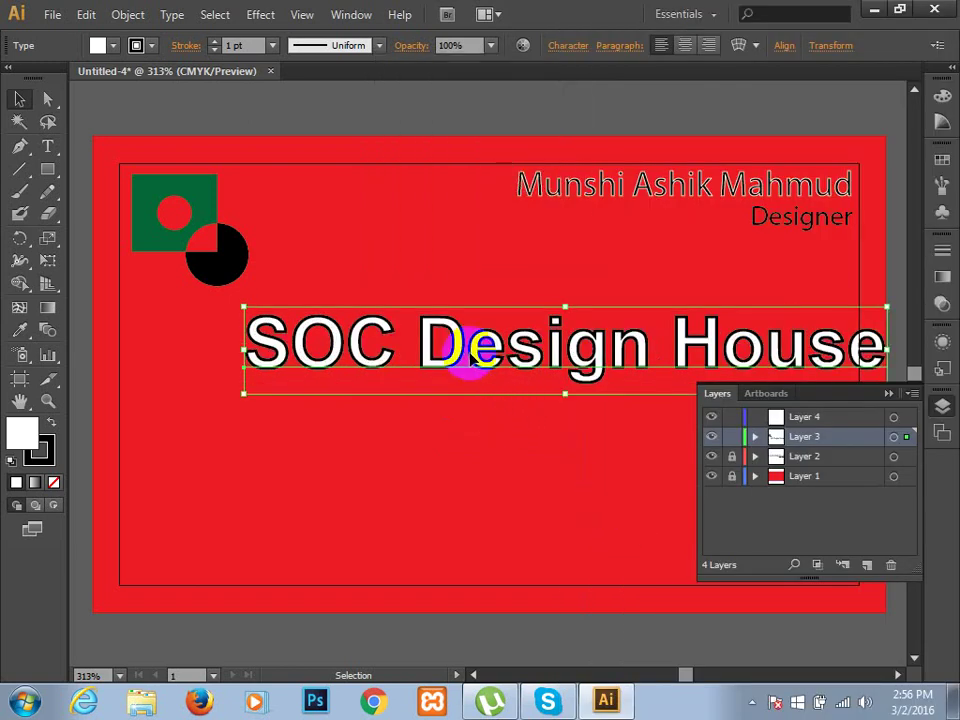
left_click_drag(480, 363, 381, 370)
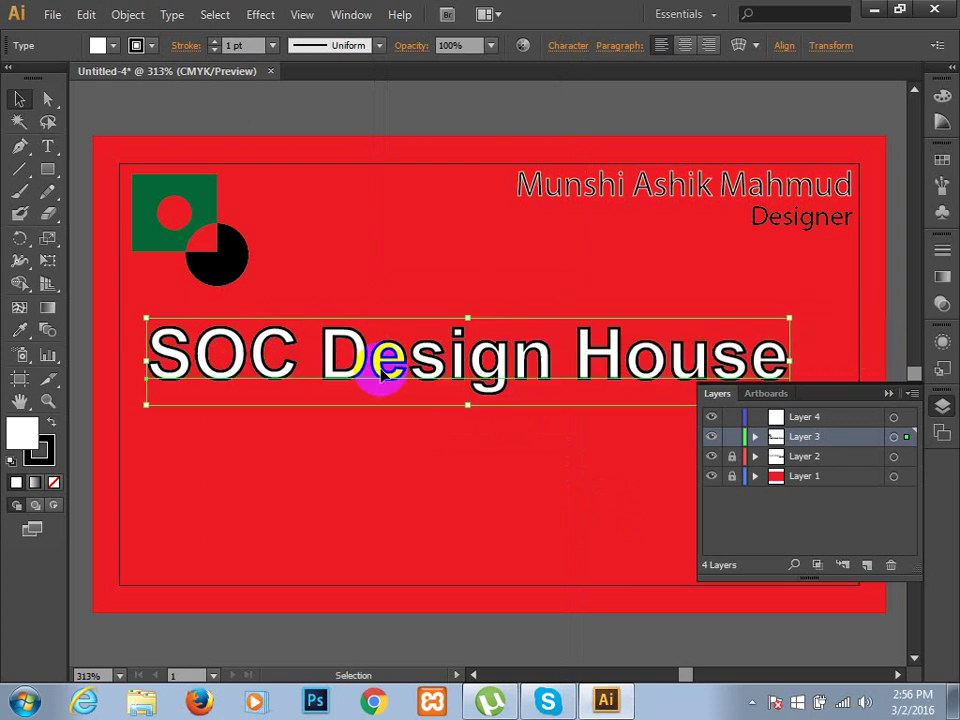
- Unlock the background and align it with the text using Horizontal Align Center
left_click(468, 502)
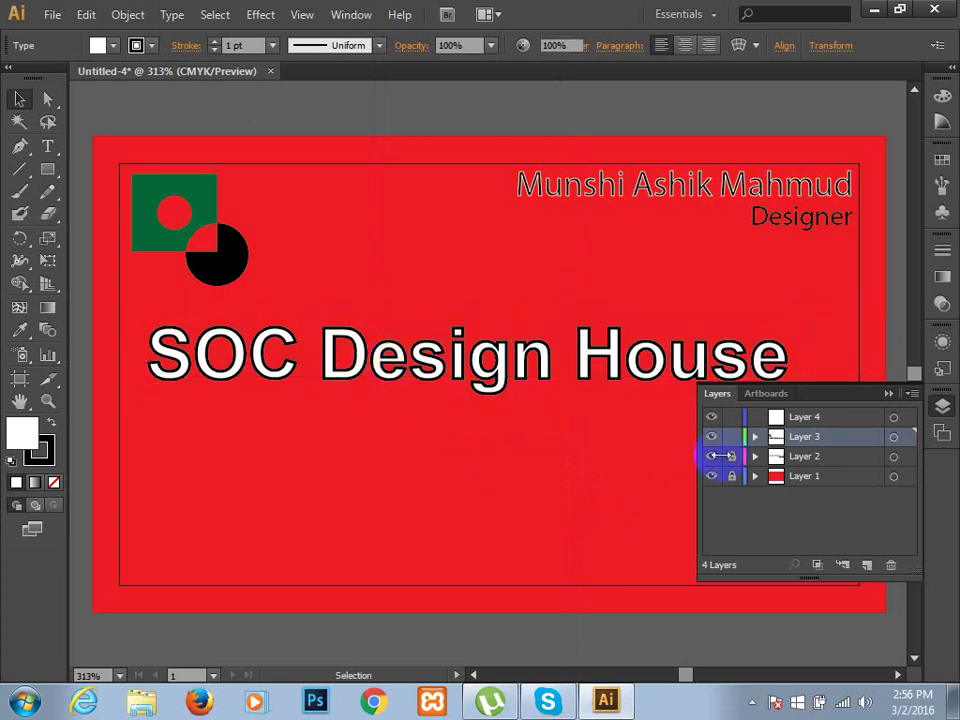
left_click(887, 395)
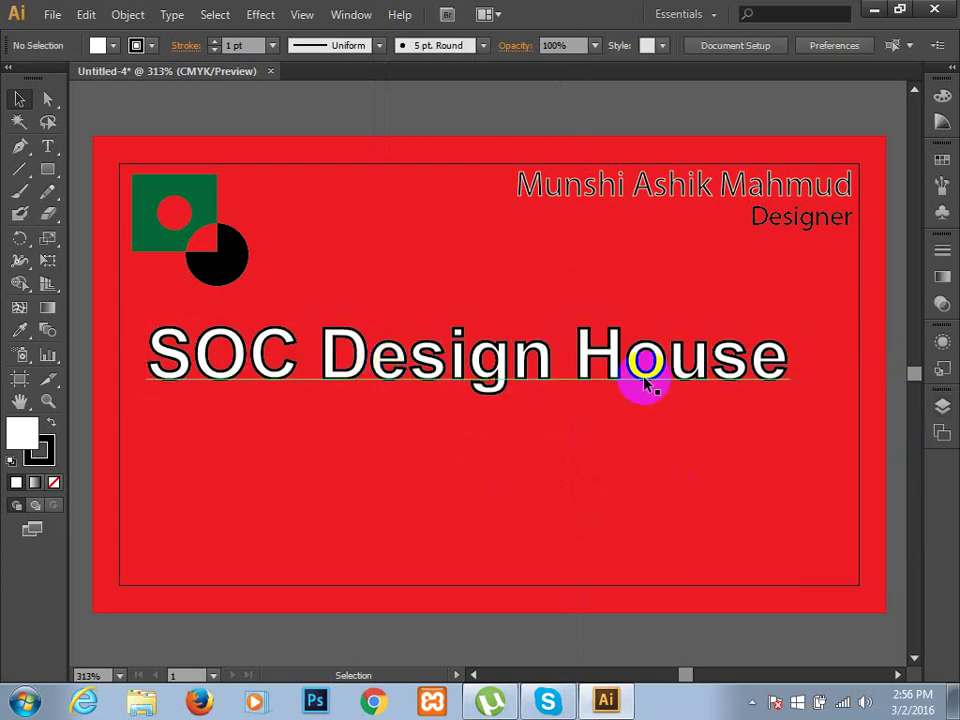
left_click(645, 383)
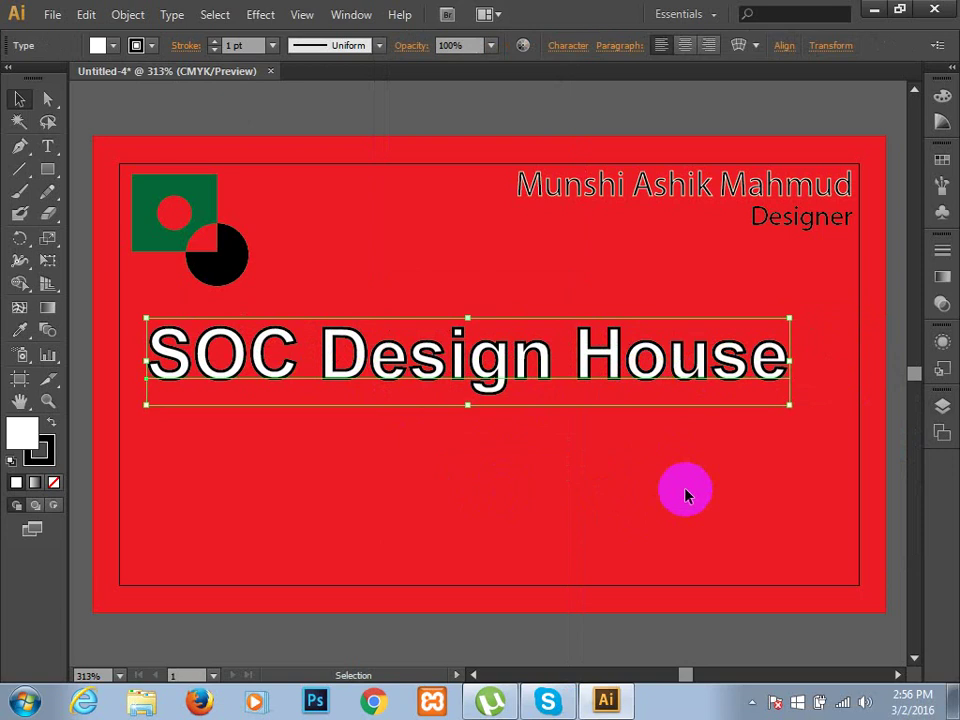
left_click(942, 405)
left_click(733, 477)
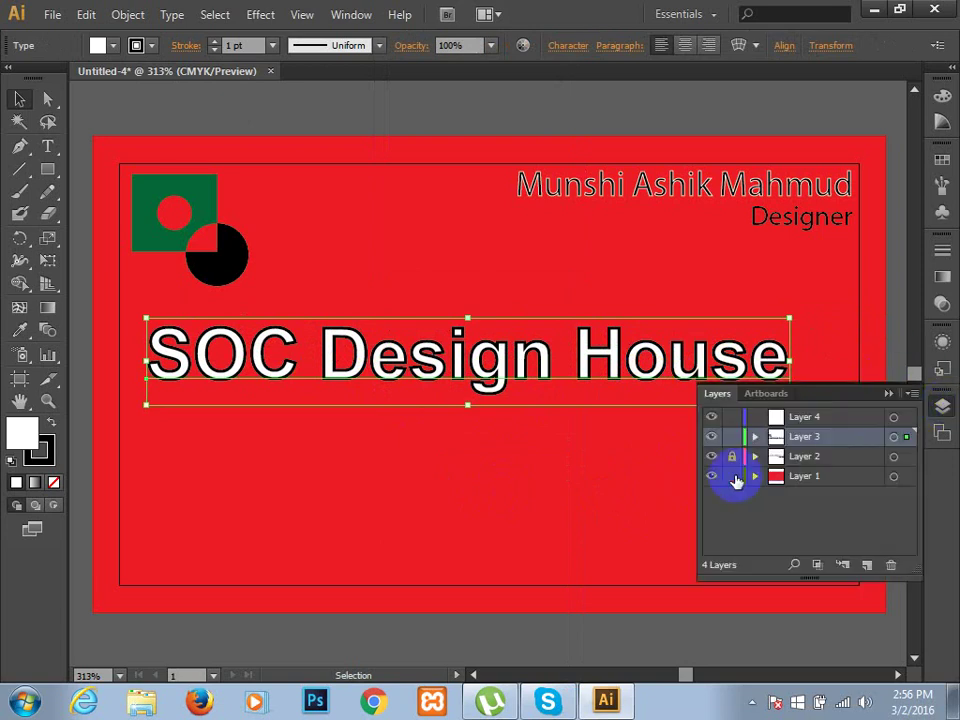
left_click(320, 200, "shift")
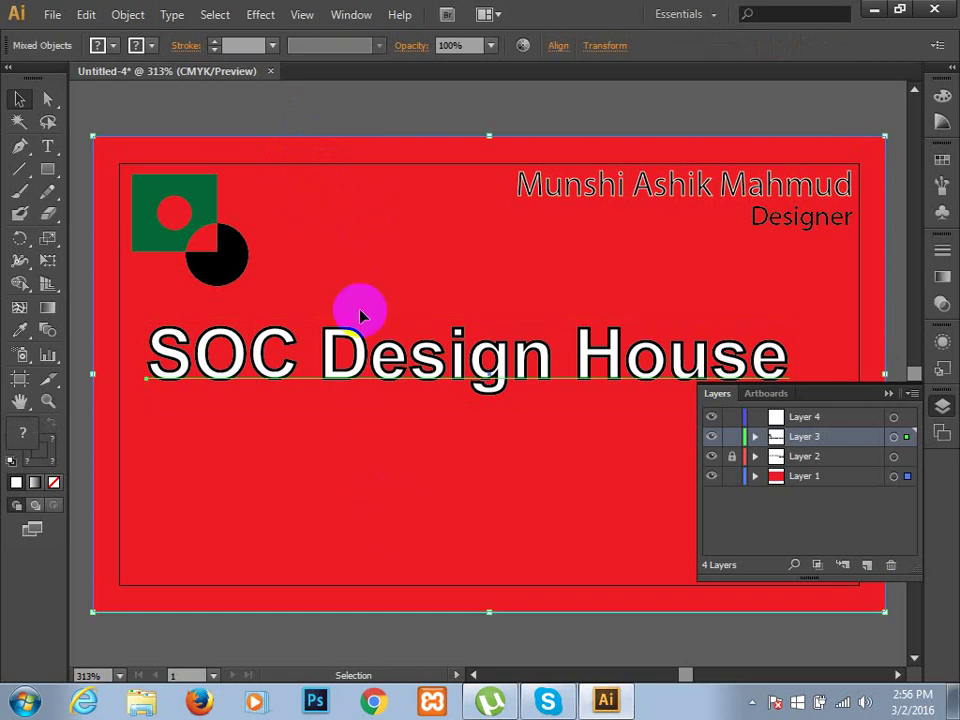
mouse_move(362, 316)
left_mouse_down()
mouse_move(800, 455)
mouse_move(800, 490)
left_mouse_up()
left_click(825, 445)
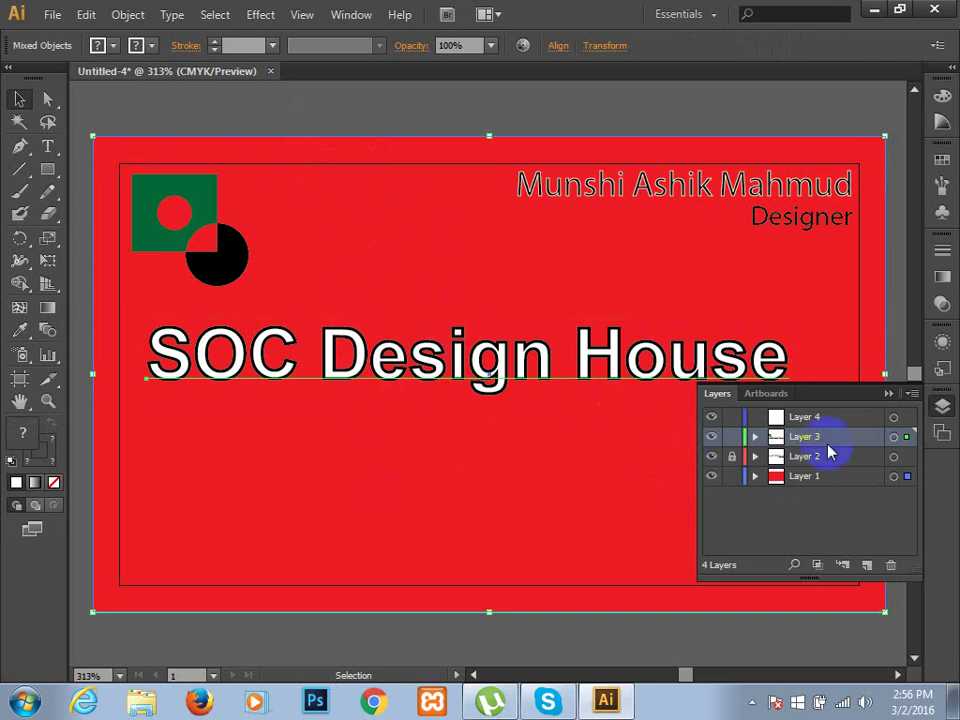
left_click(558, 47)
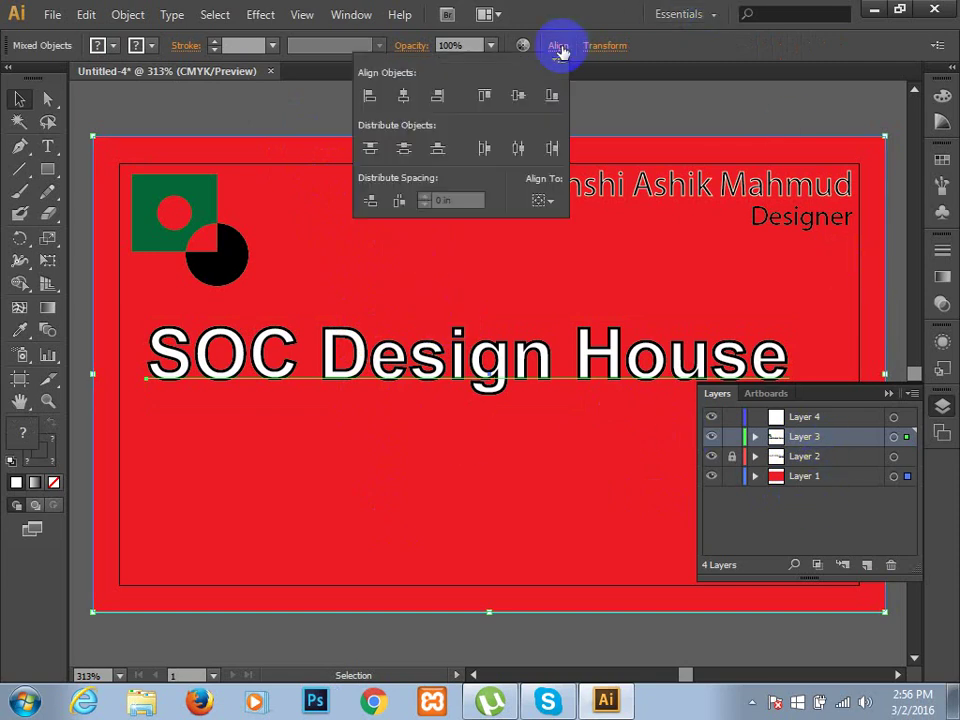
left_click(403, 97)
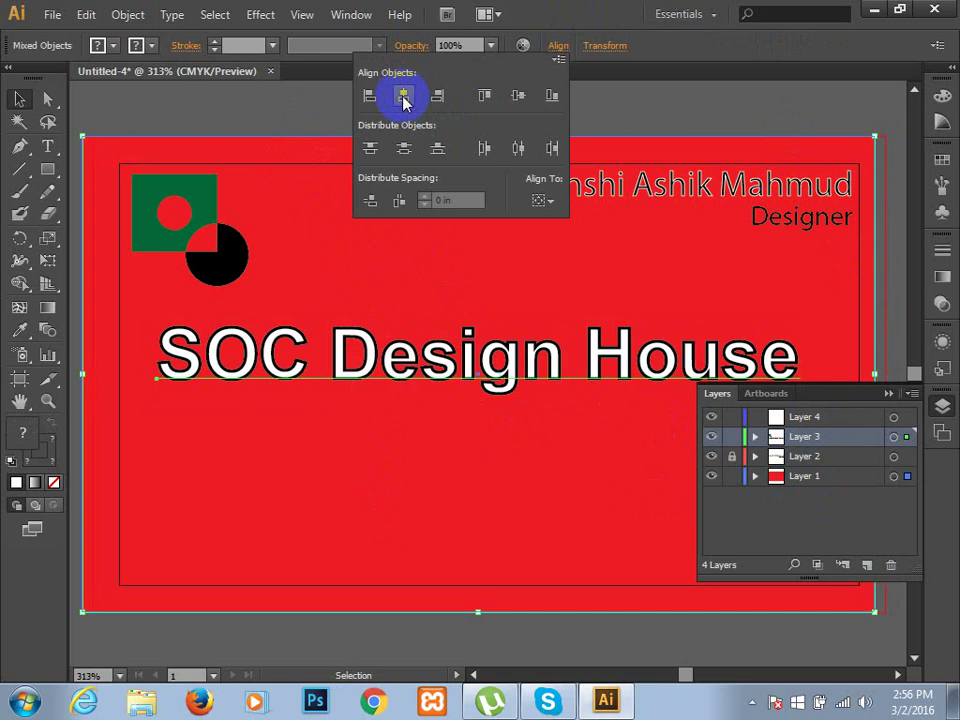
left_click(403, 97)
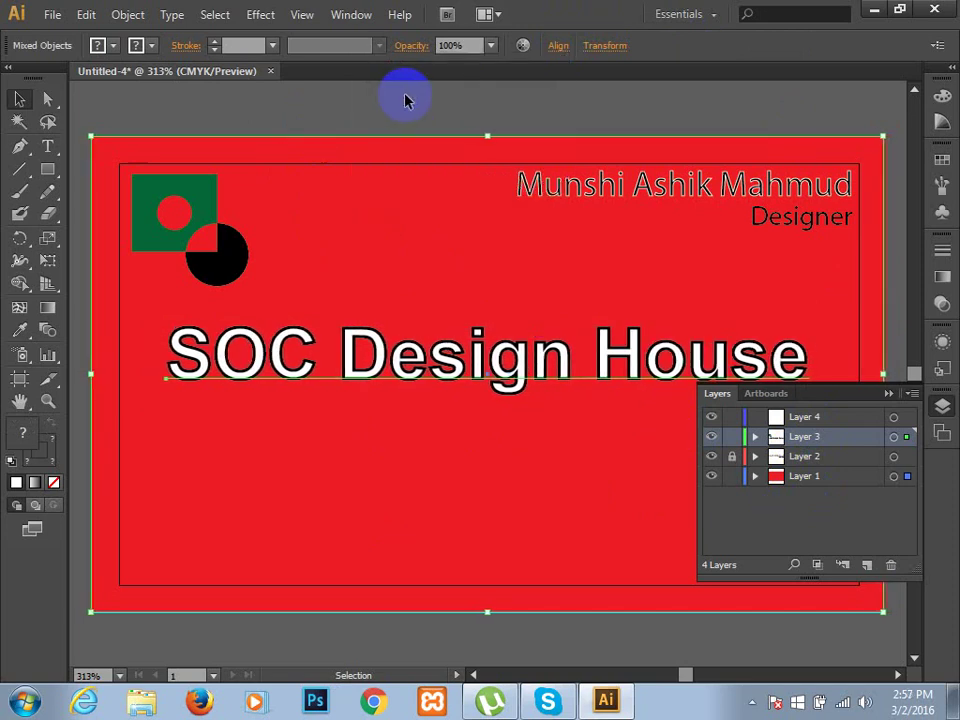
- Relock Layer 3 and leave background Layer 1 unlocked and active
left_click(643, 391)
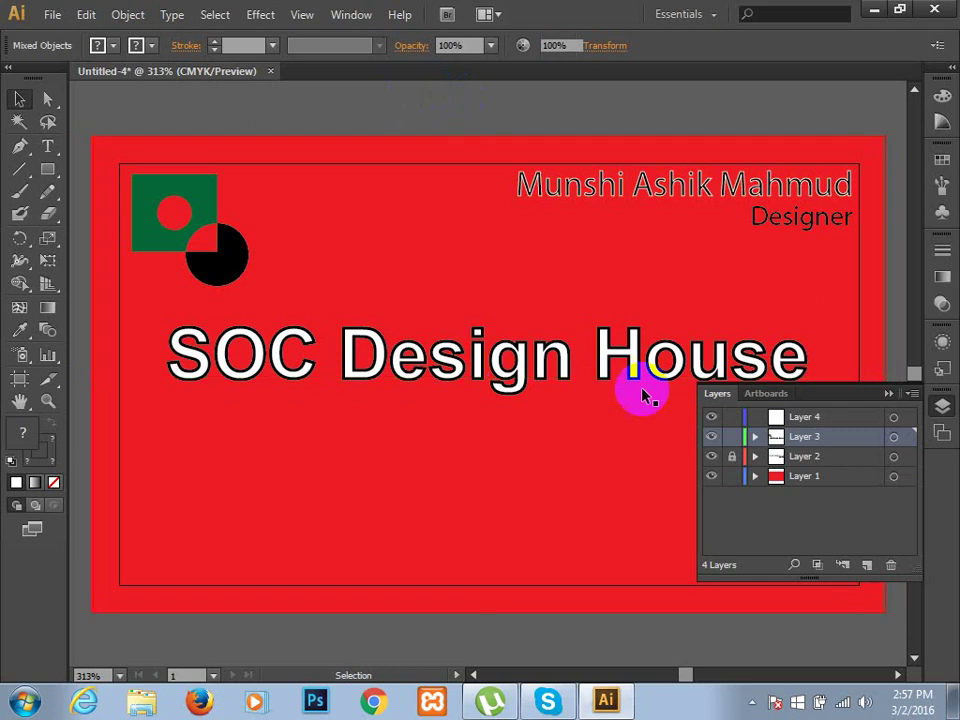
left_click(733, 476)
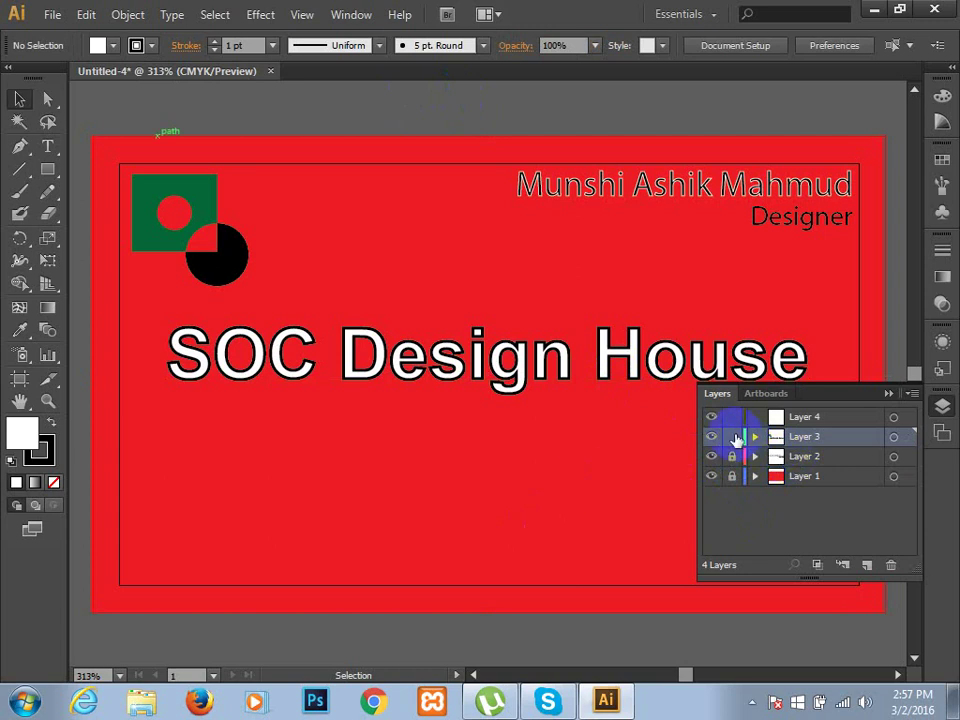
left_click_drag(735, 440, 735, 485)
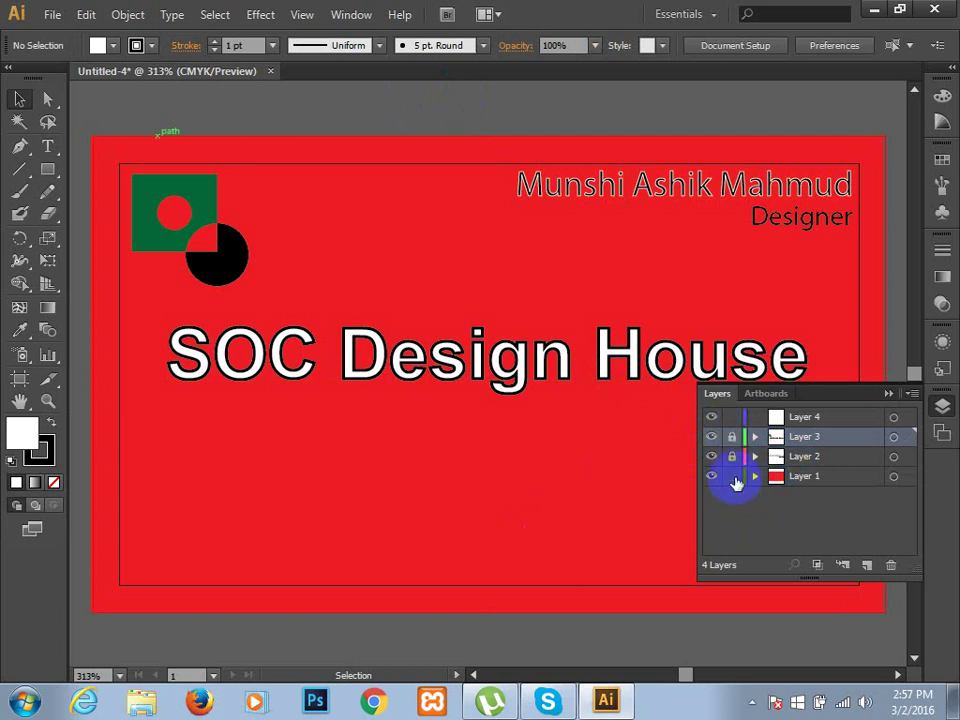
left_click(783, 480)
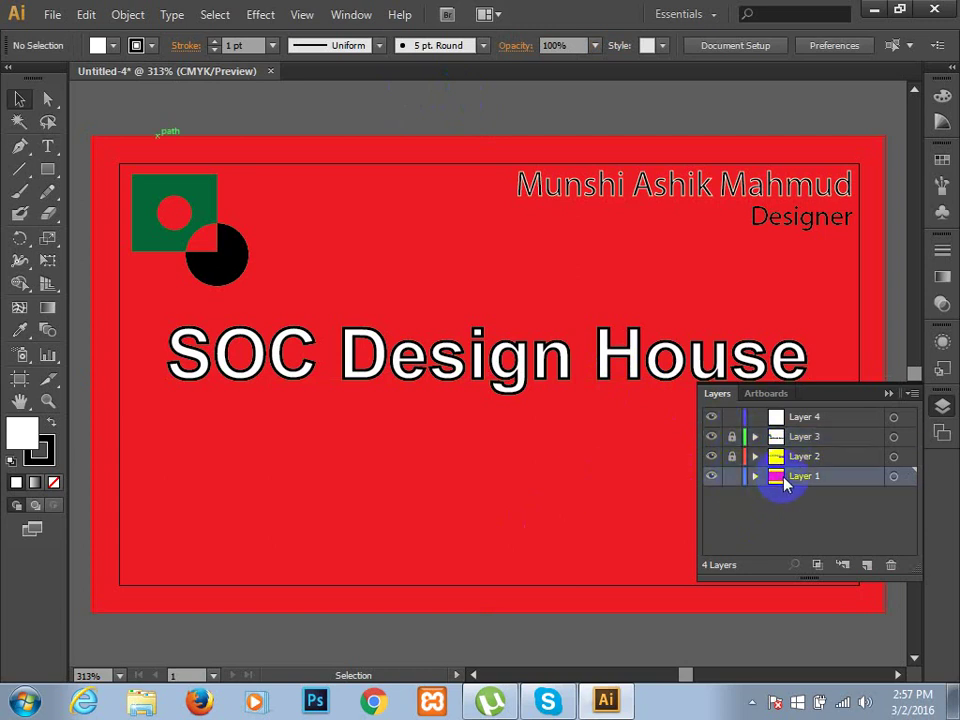
- Set the fill to a linear white-to-black gradient using the Gradient tool and panel
left_click(889, 396)
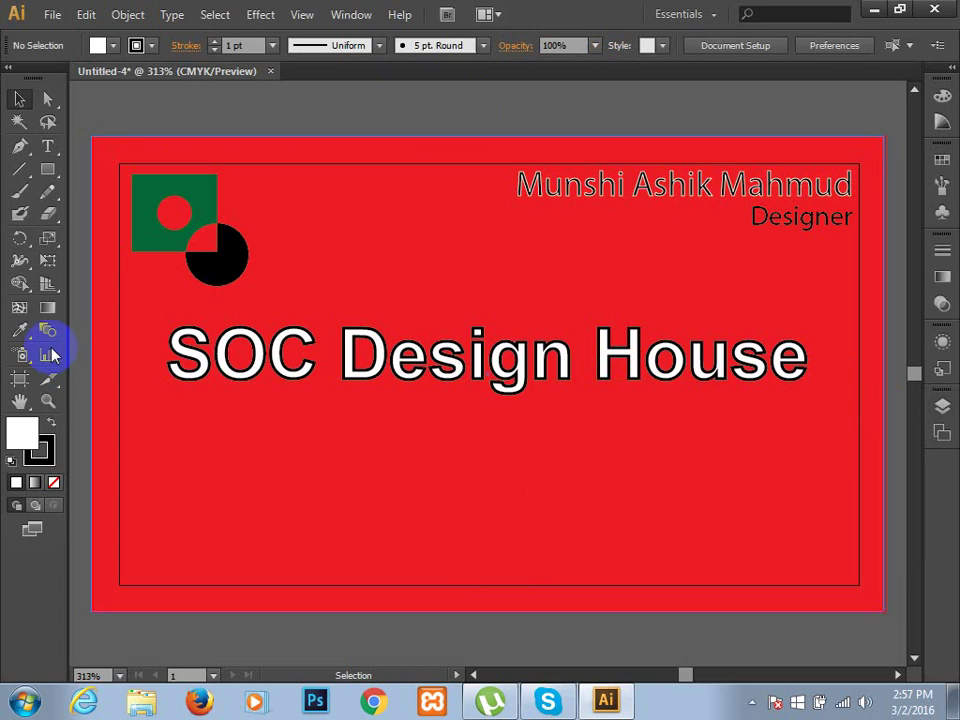
left_click(44, 313)
left_click(44, 313)
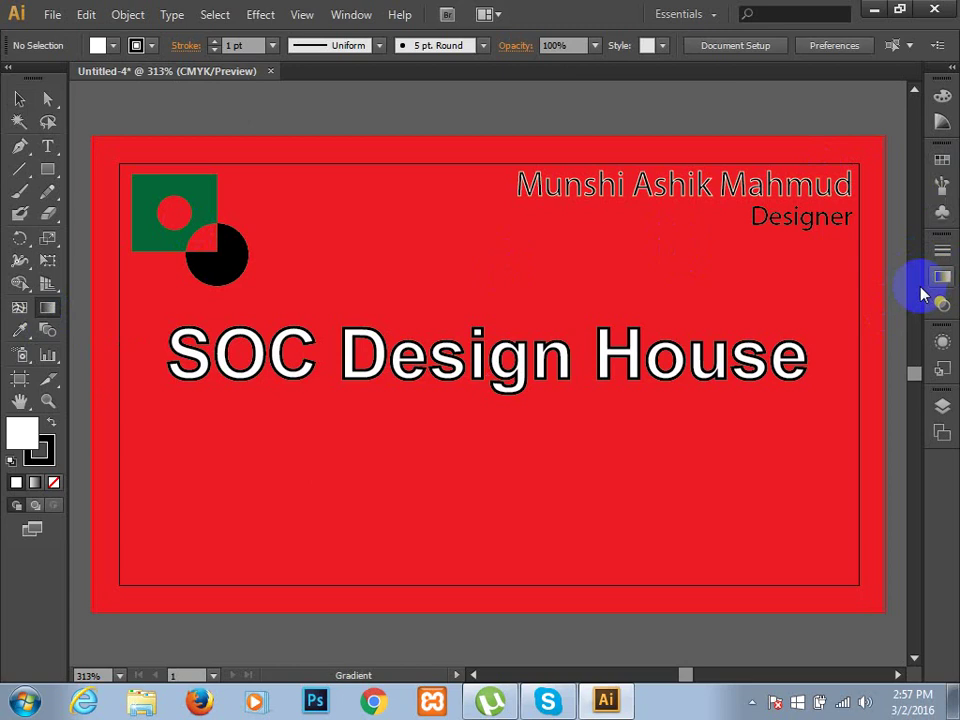
left_click(943, 280)
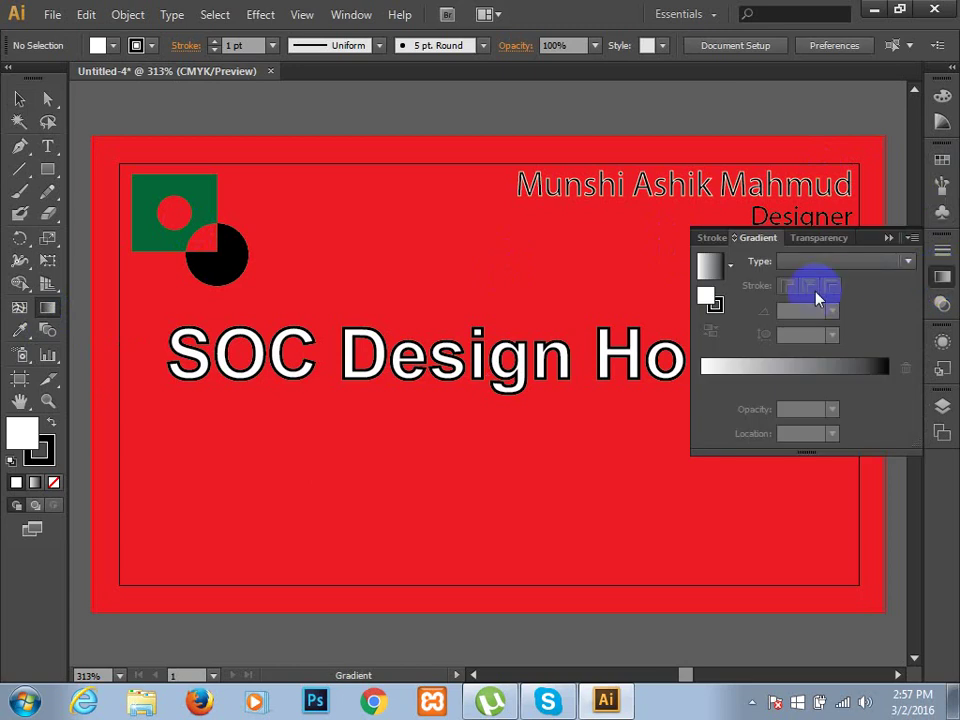
left_click(707, 265)
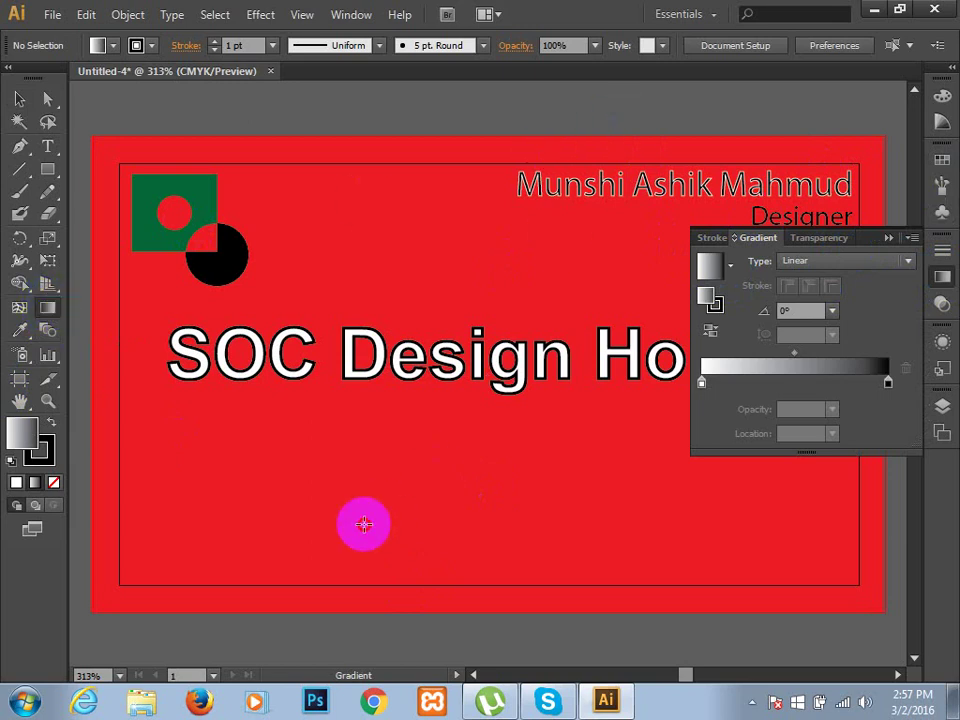
left_click(888, 238)
left_click(940, 403)
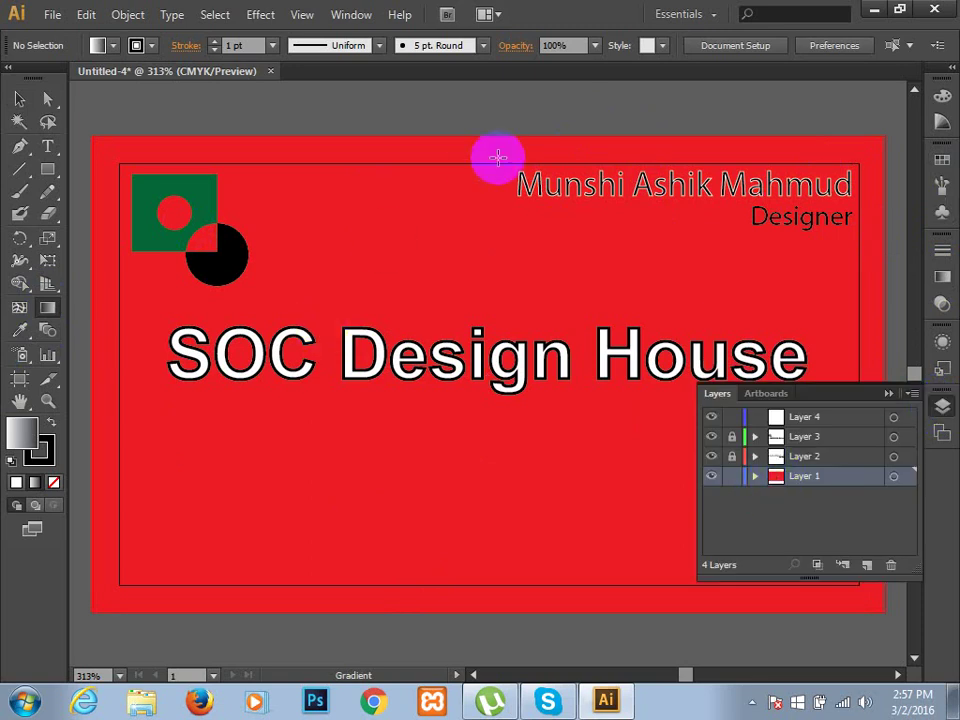
- Select the red background rectangle and drag a gradient across it with the Gradient tool
left_click(19, 98)
left_click(343, 257)
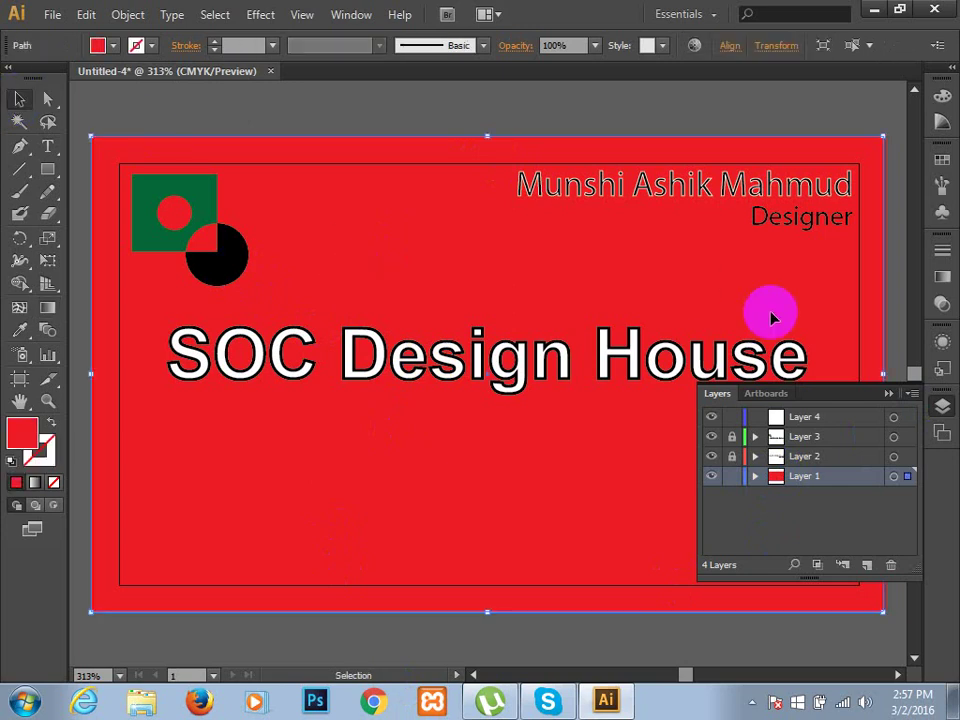
left_click(47, 307)
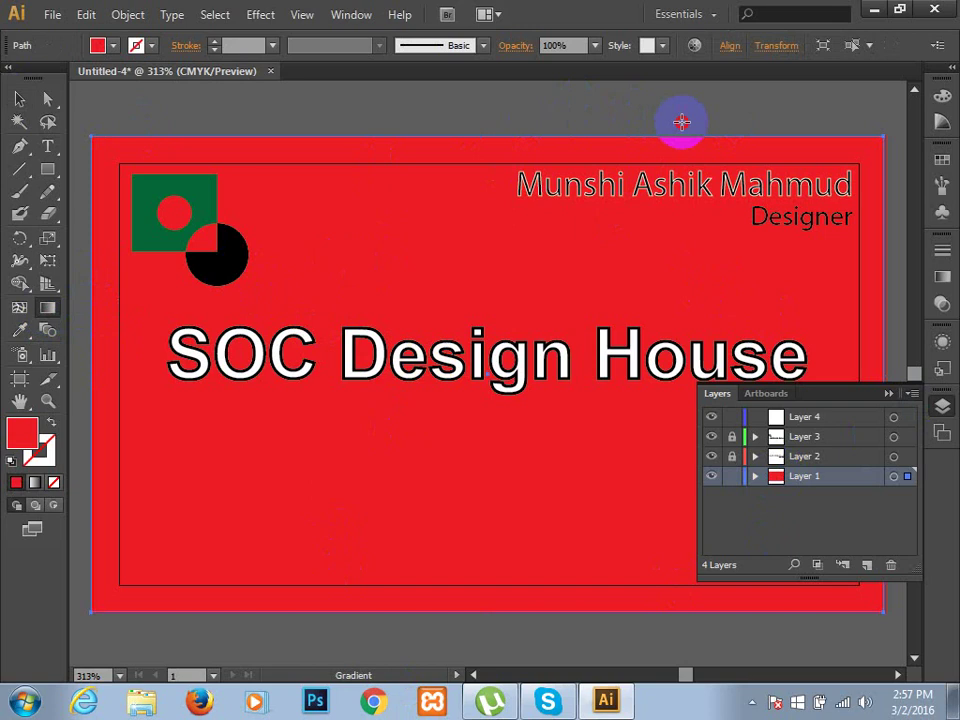
left_click_drag(681, 122, 305, 622)
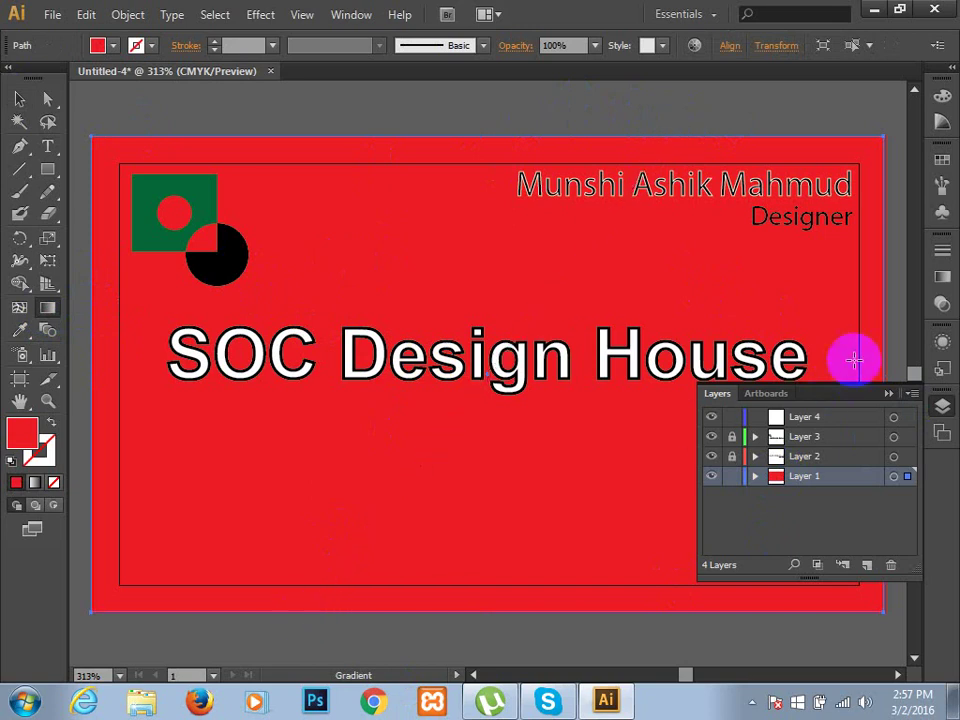
- Fill the background with the Orange, Yellow linear gradient preset
left_click(941, 277)
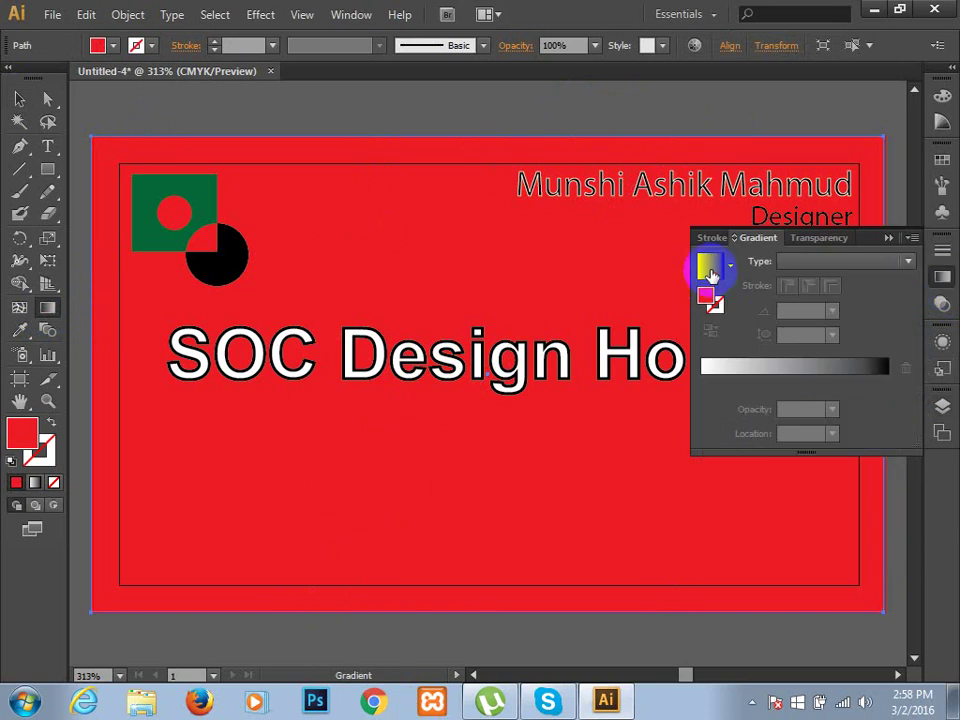
left_click(708, 267)
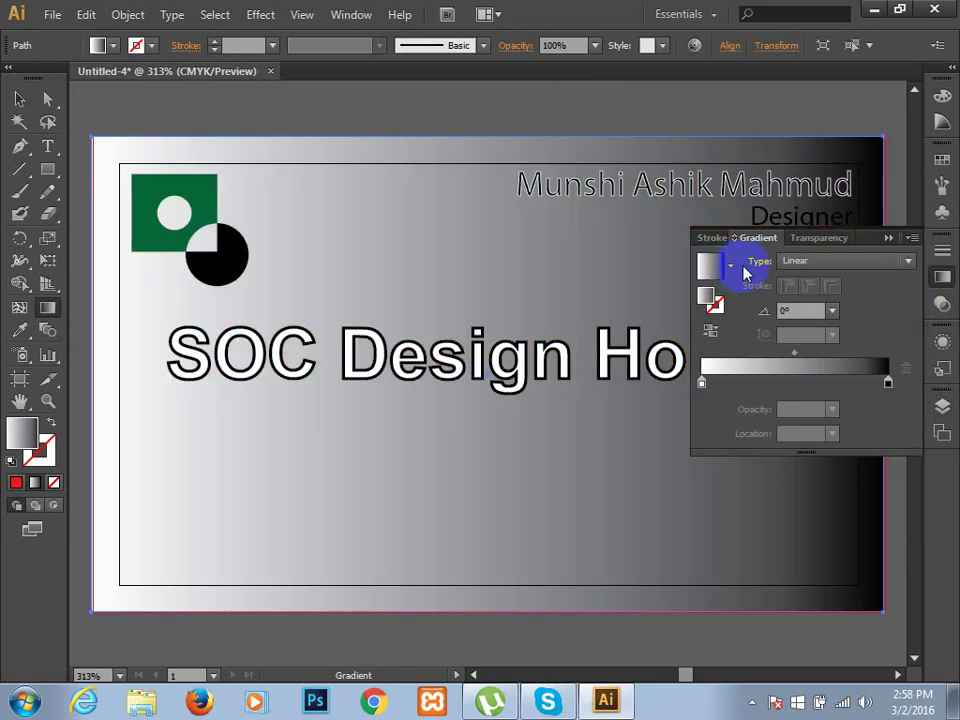
left_click(729, 266)
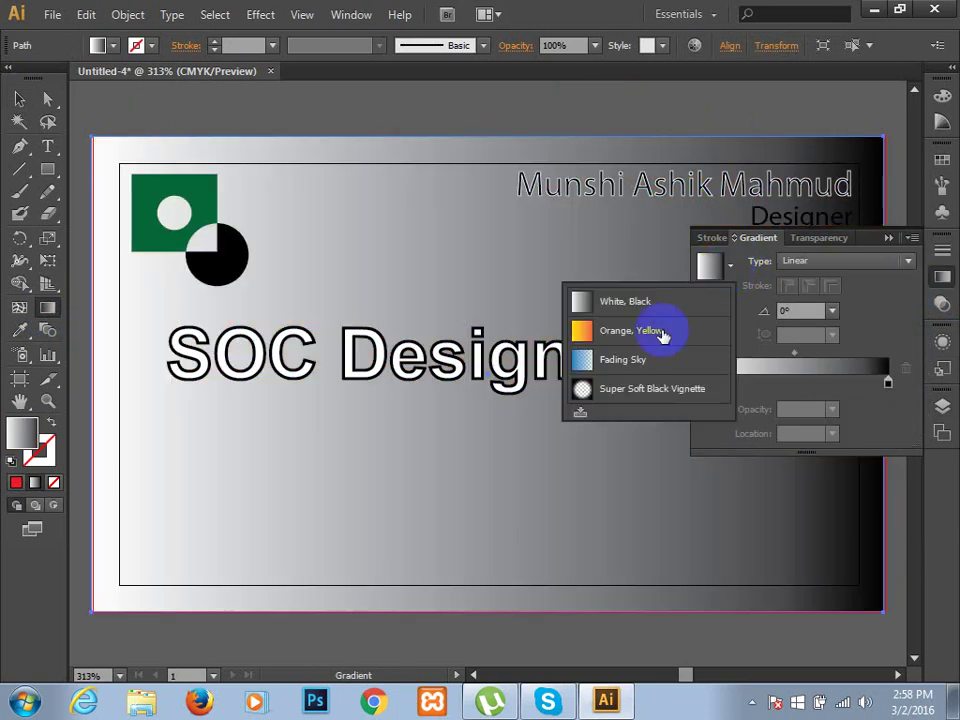
left_click(627, 338)
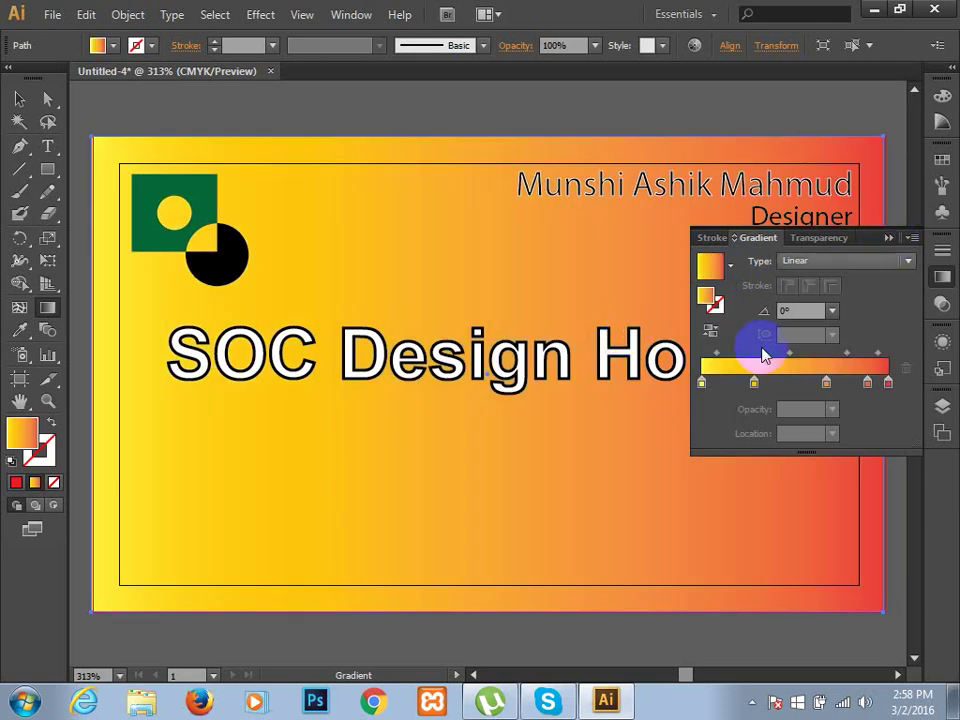
- Change the second gradient stop's colour to a green swatch
double_click(754, 386)
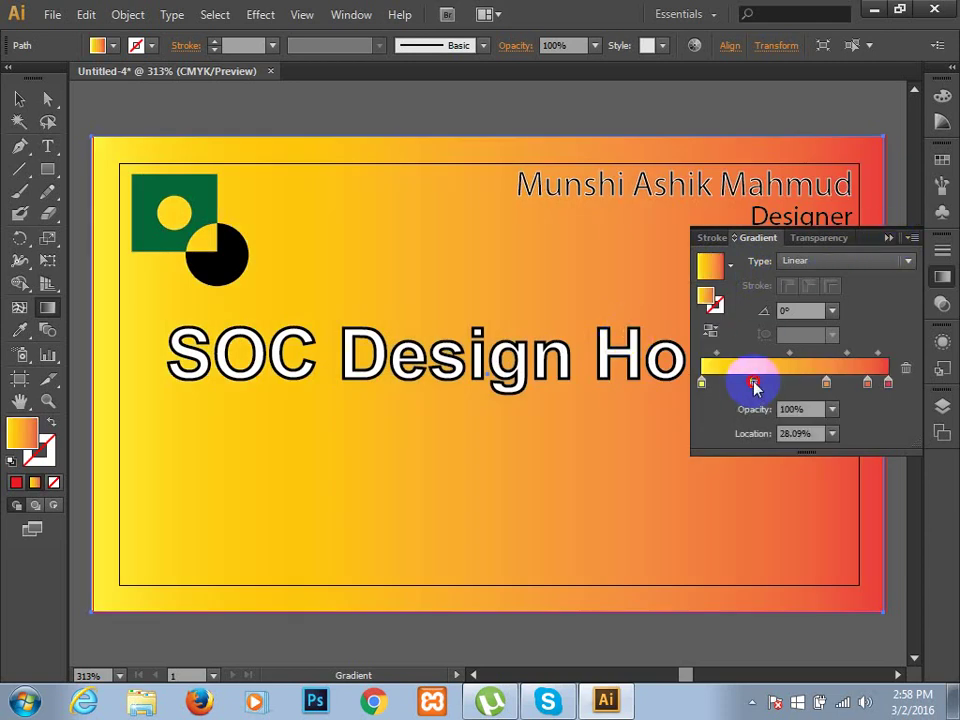
left_click(683, 462)
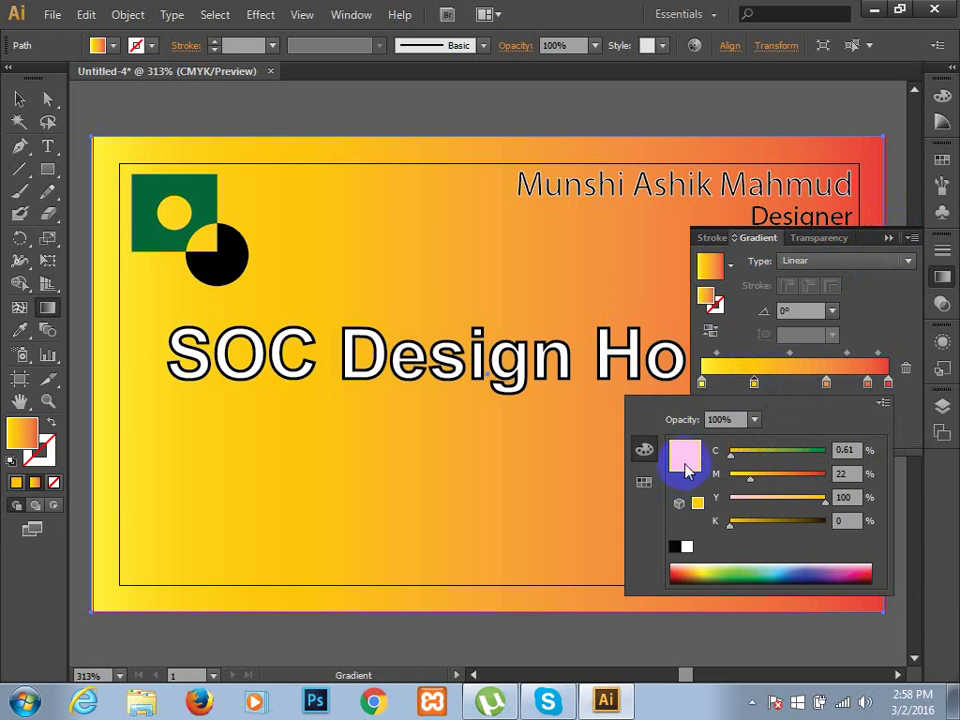
left_click(644, 450)
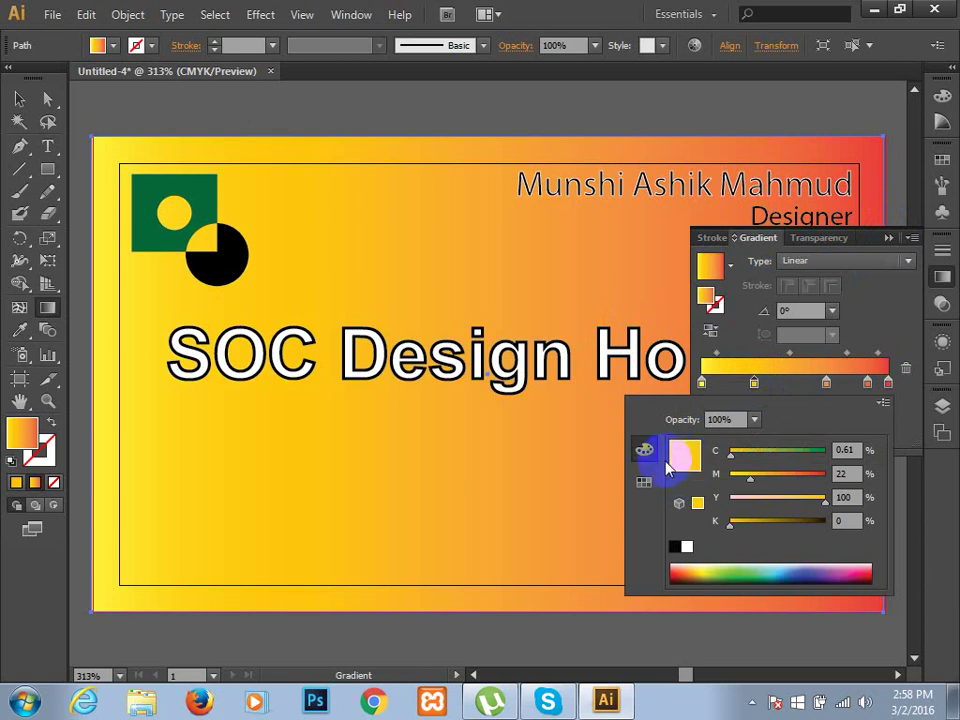
left_click(645, 452)
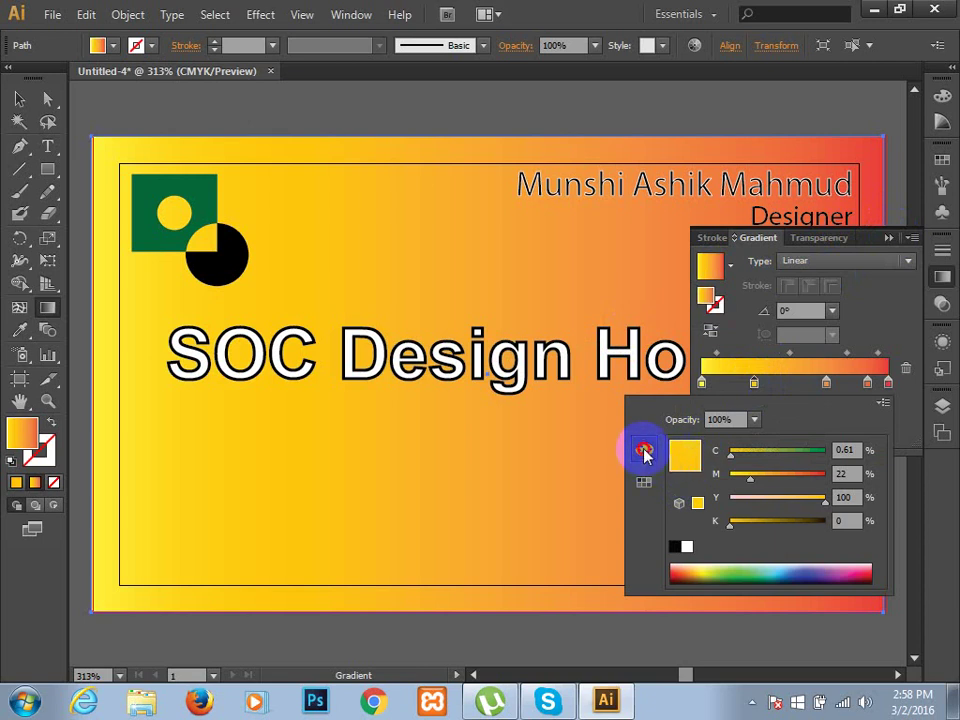
left_click(643, 483)
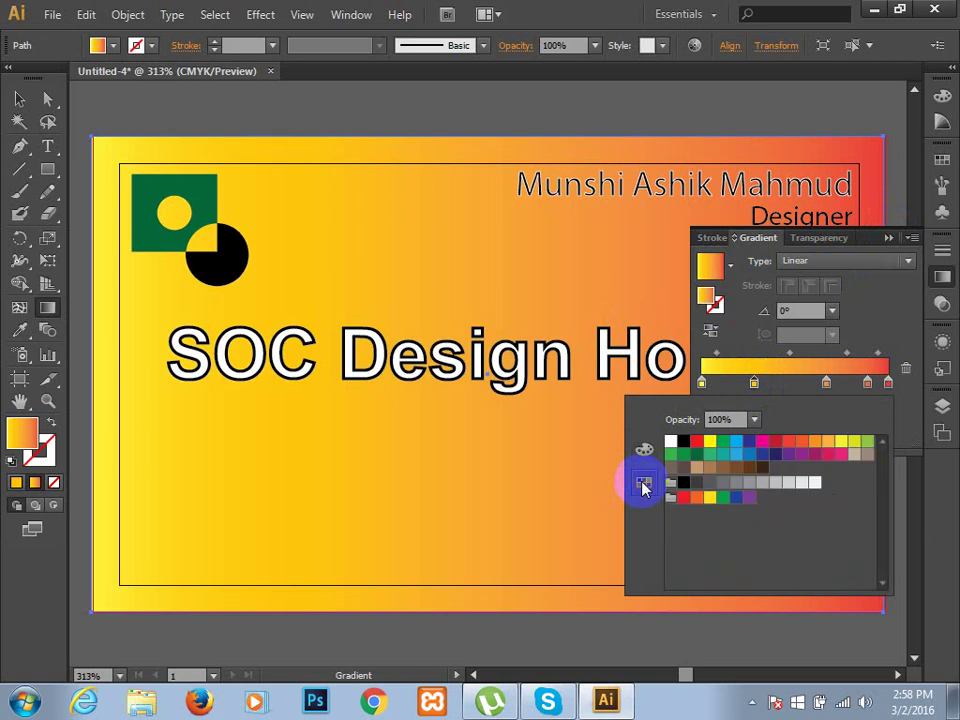
left_click(727, 447)
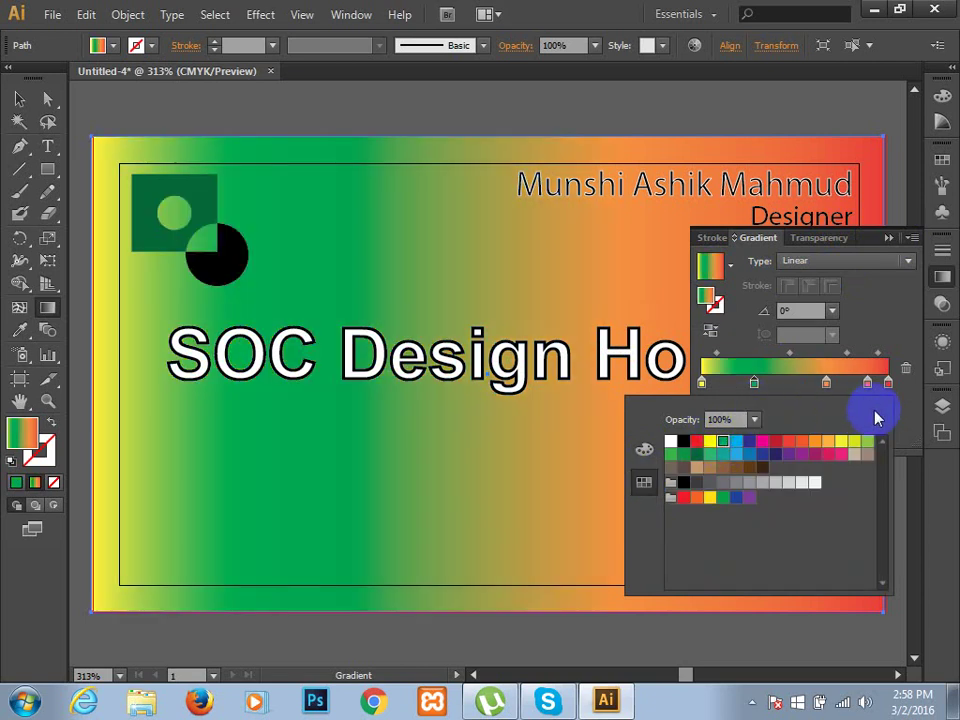
left_click_drag(727, 447, 873, 330)
left_click(873, 330)
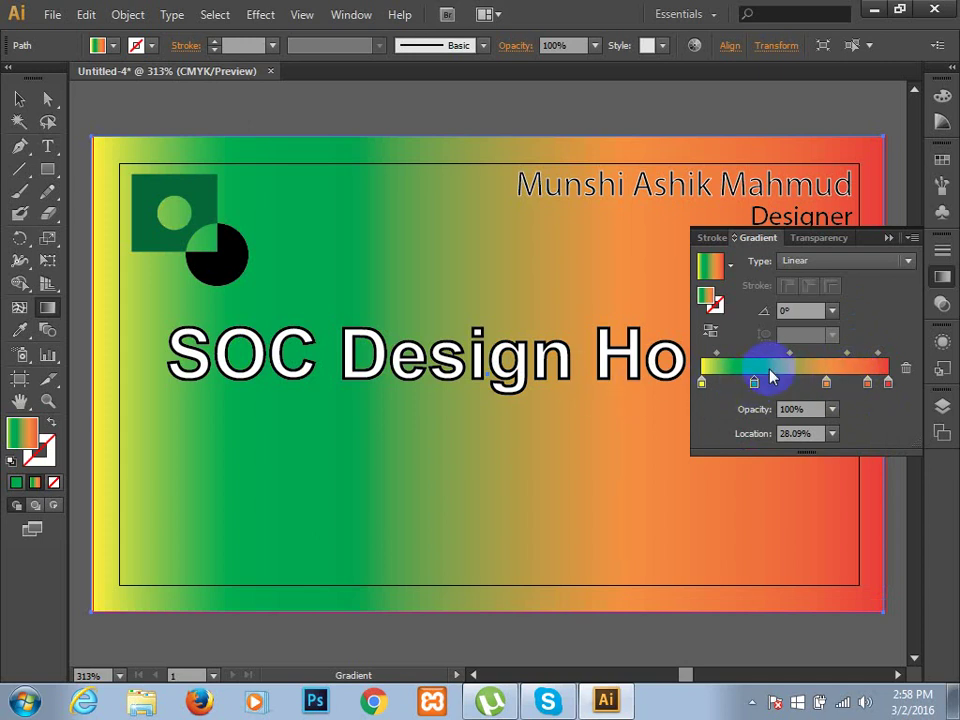
- Try a Radial gradient type, then return the background gradient to Linear
left_click(843, 261)
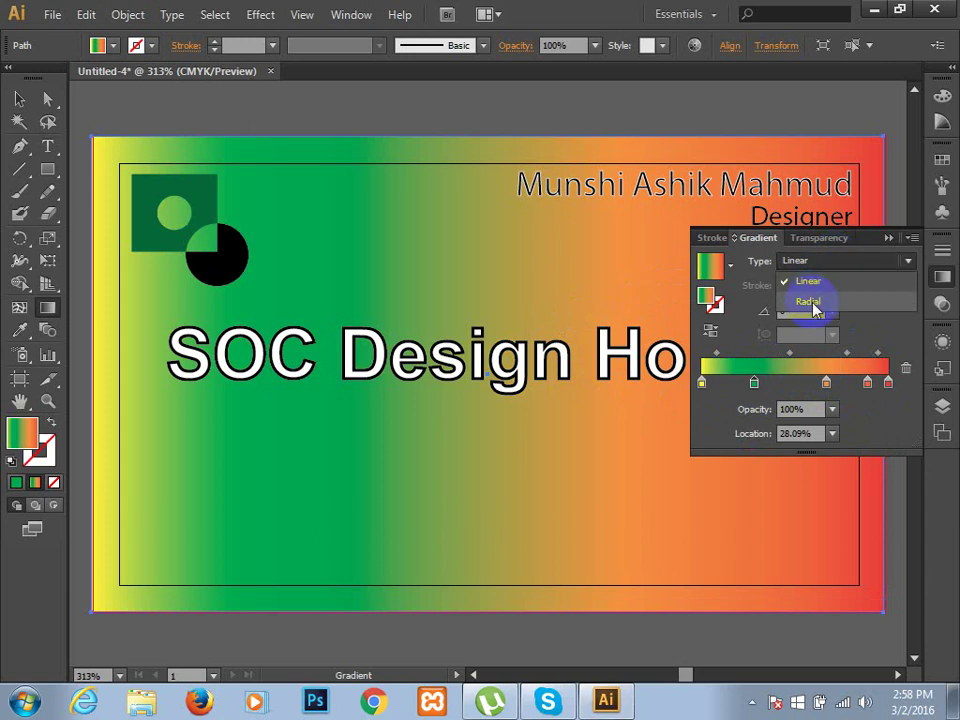
left_click(812, 301)
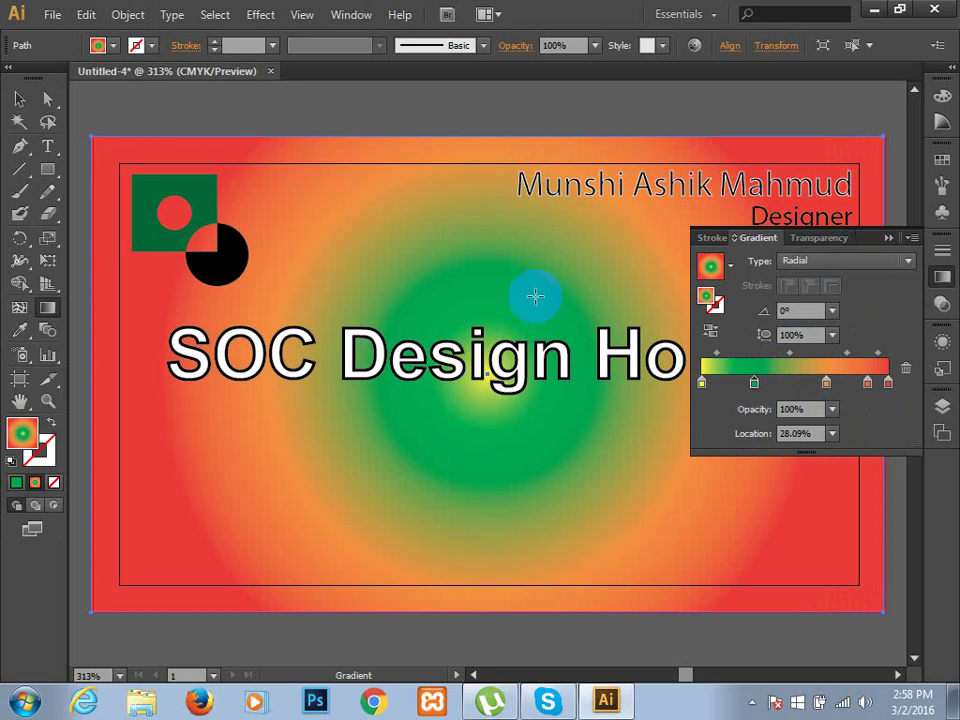
left_click(821, 261)
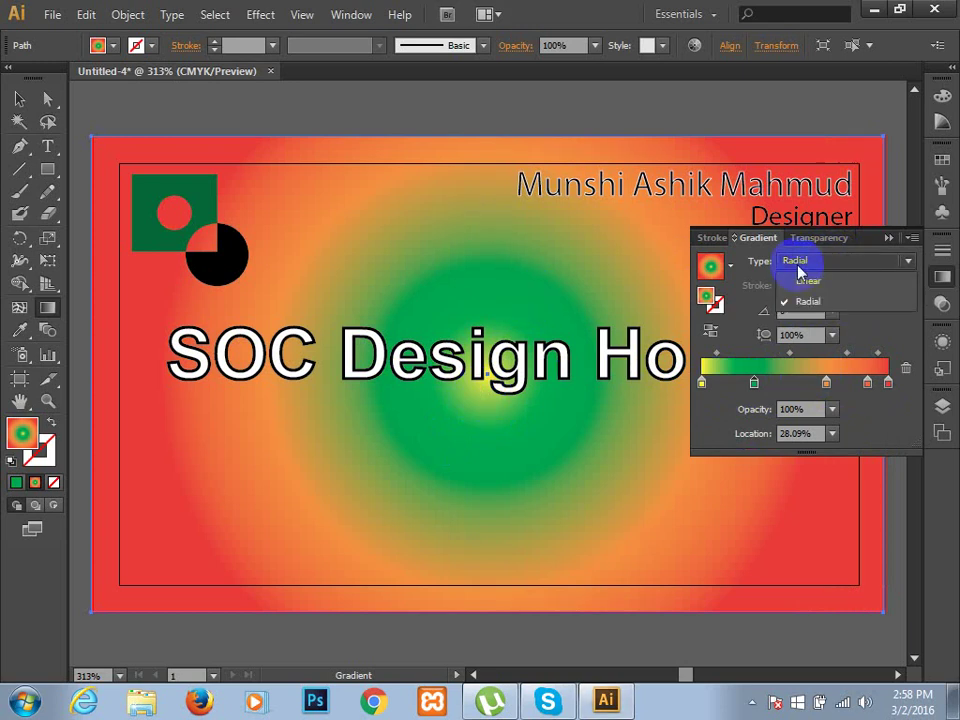
left_click(808, 281)
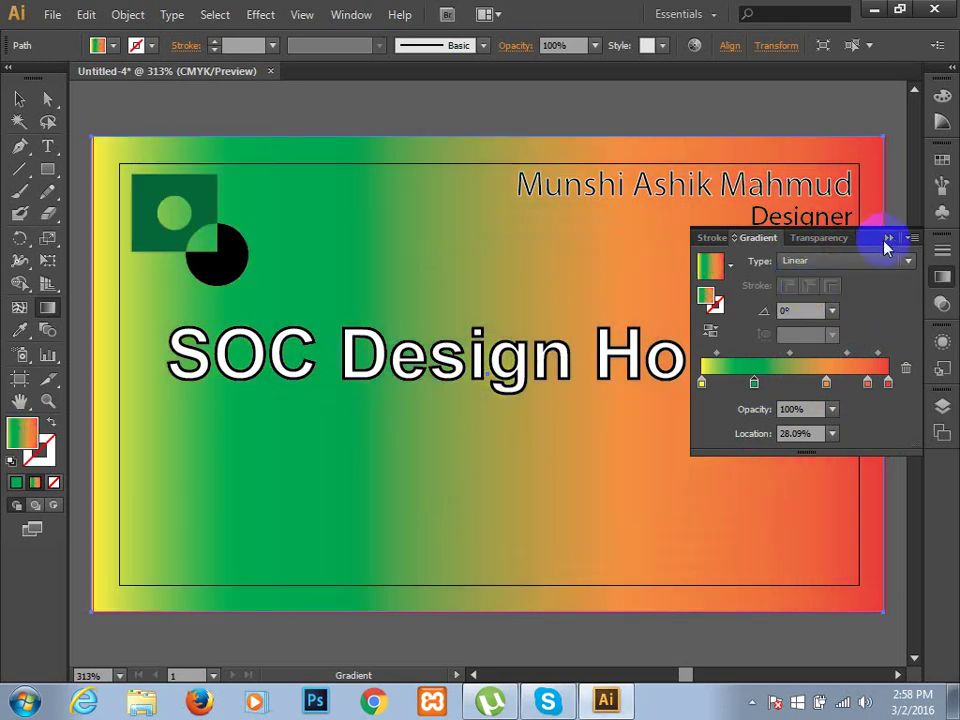
left_click(888, 240)
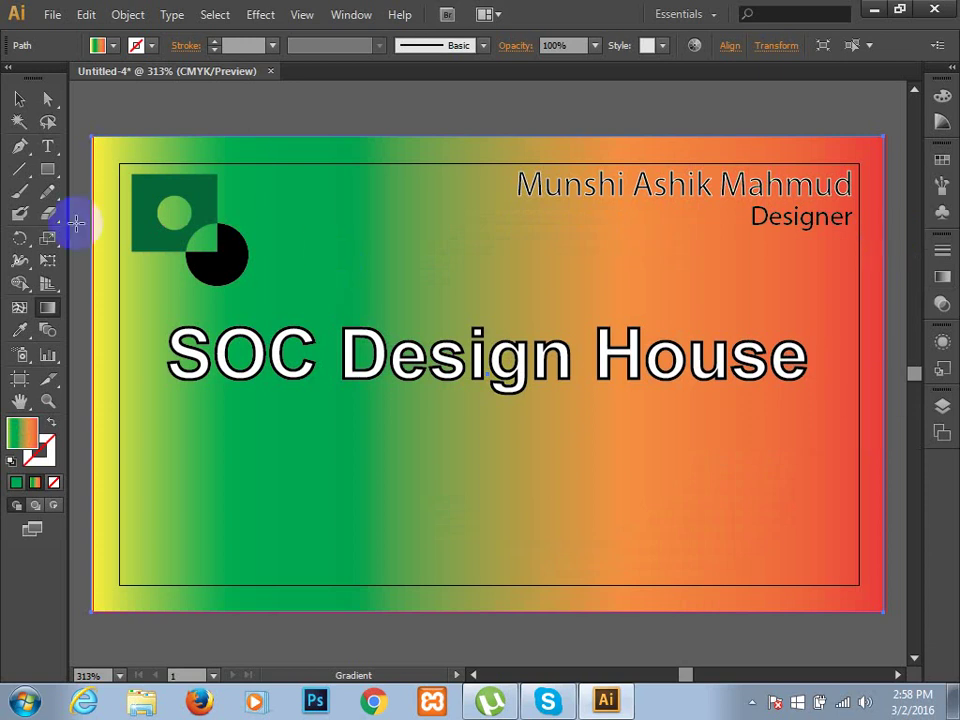
- Lock Layer 1, which holds the gradient background
left_click(17, 97)
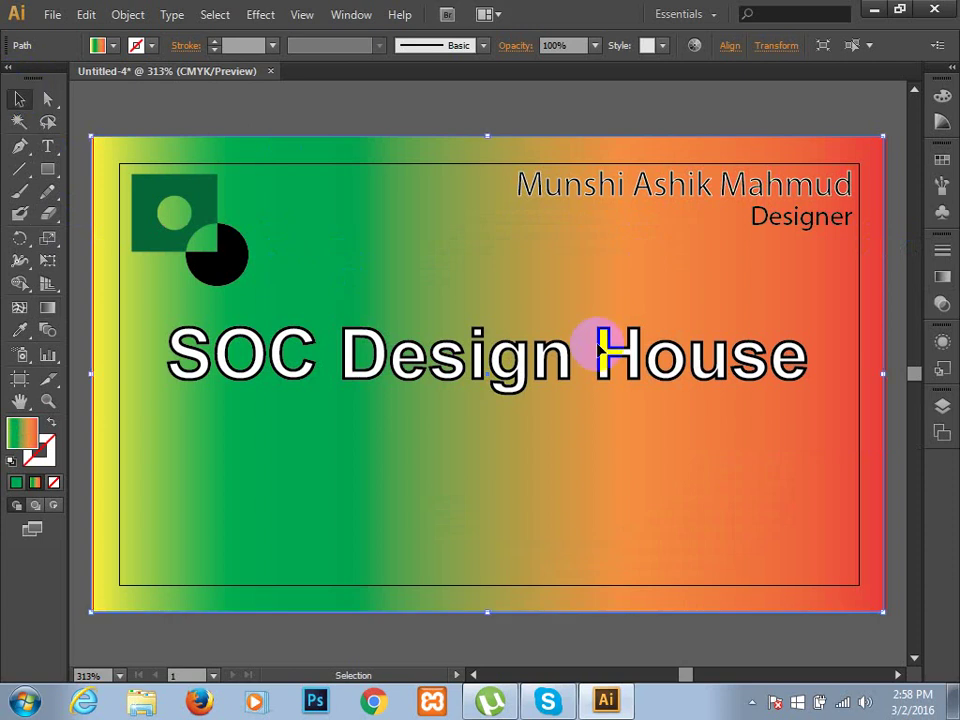
left_click(943, 406)
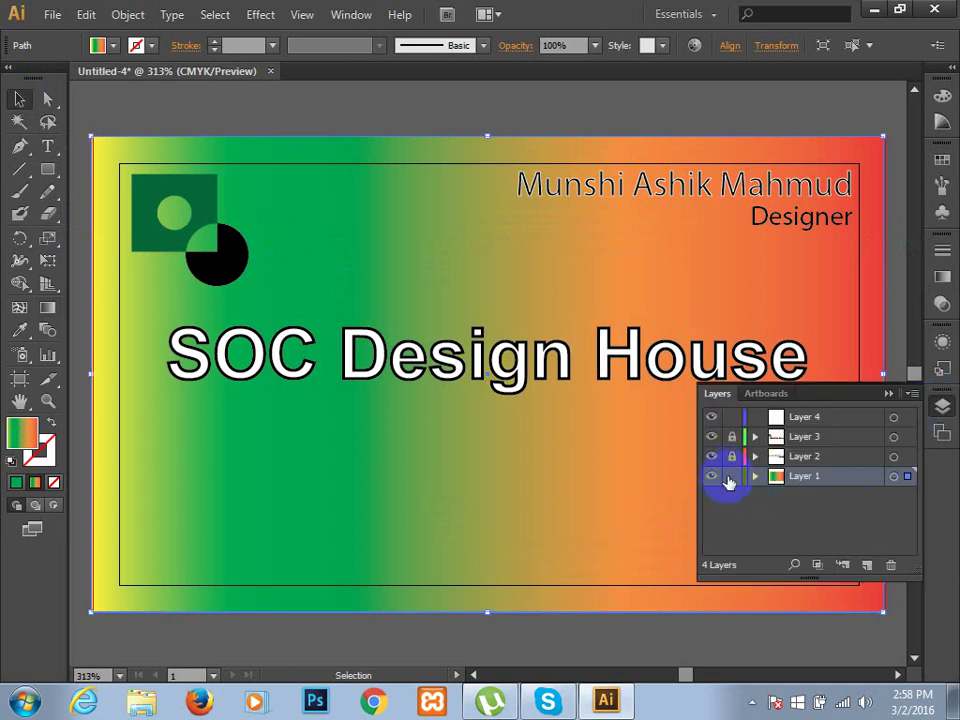
left_click(732, 477)
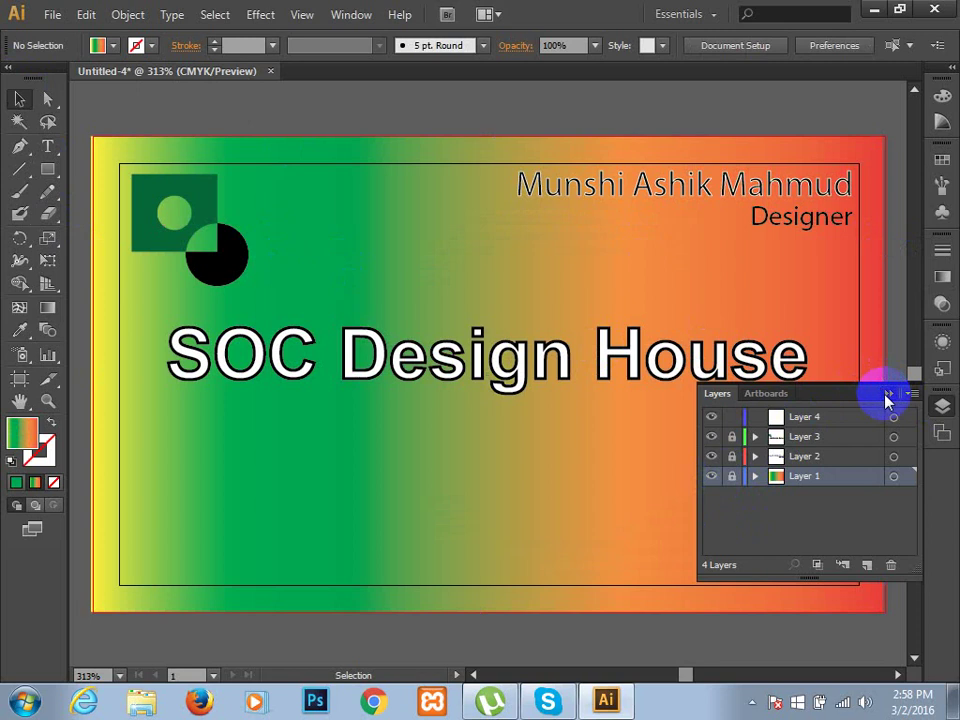
left_click(448, 321)
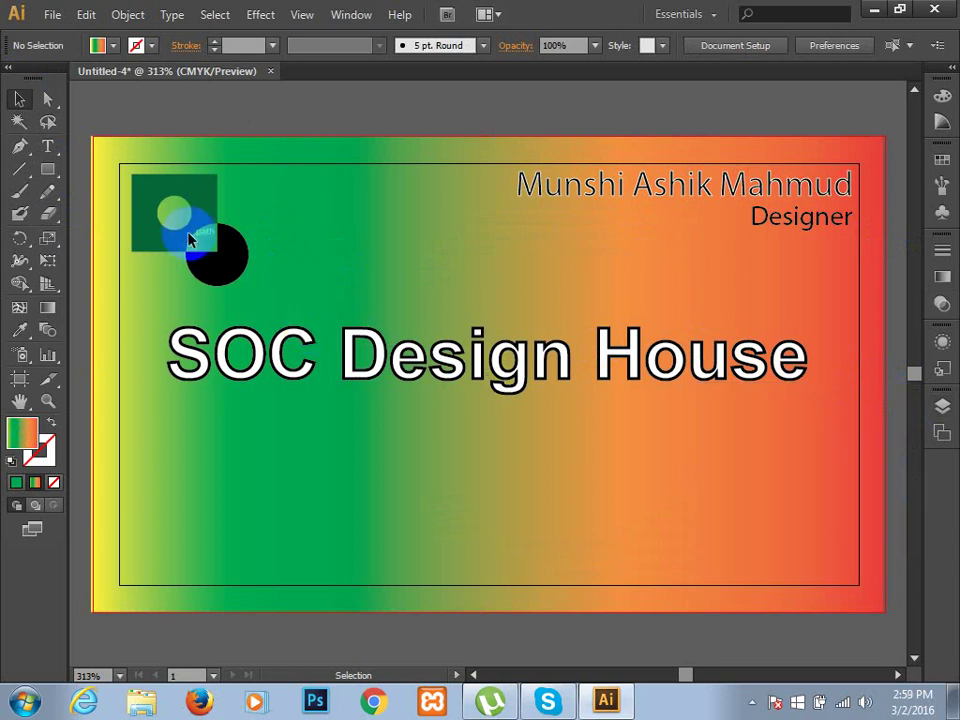
- Unlock Layer 2 and Layer 3 for editing
left_click(943, 406)
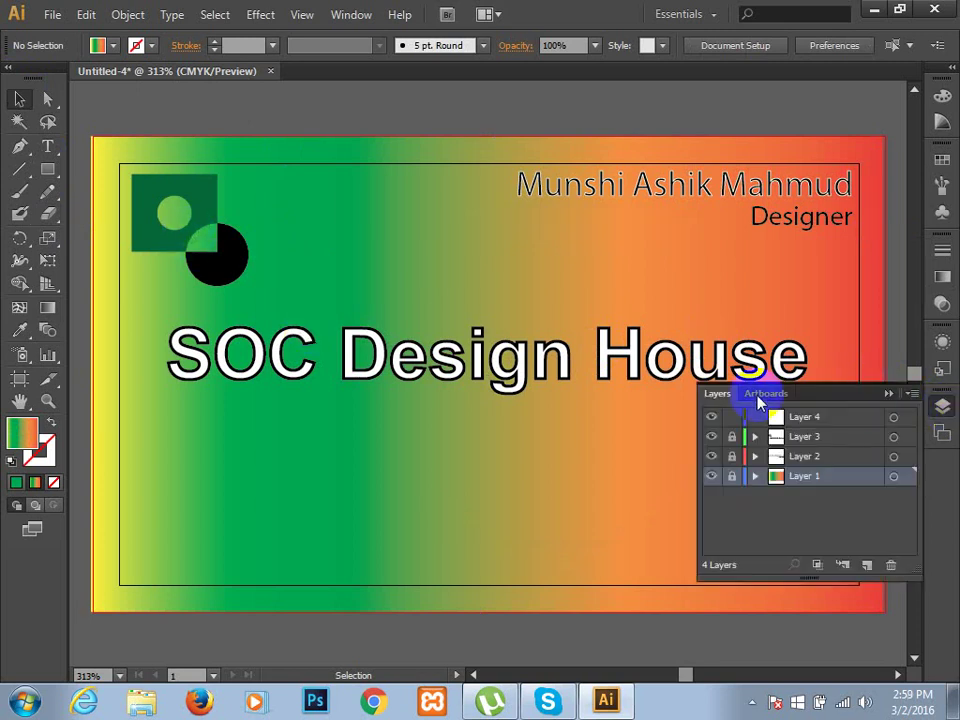
left_click(735, 457)
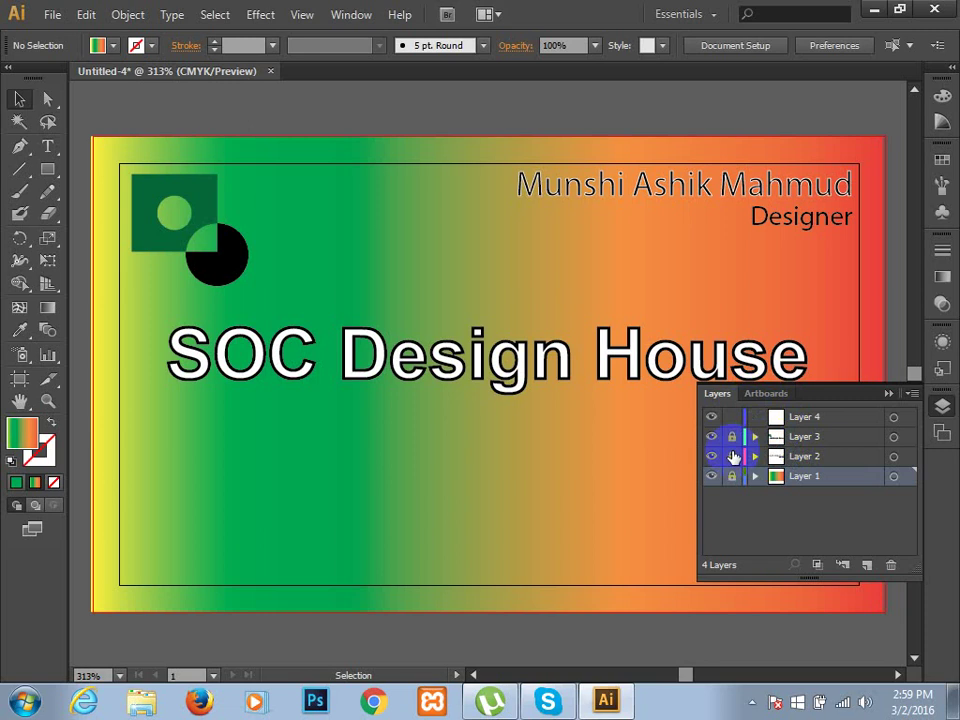
left_click(734, 440)
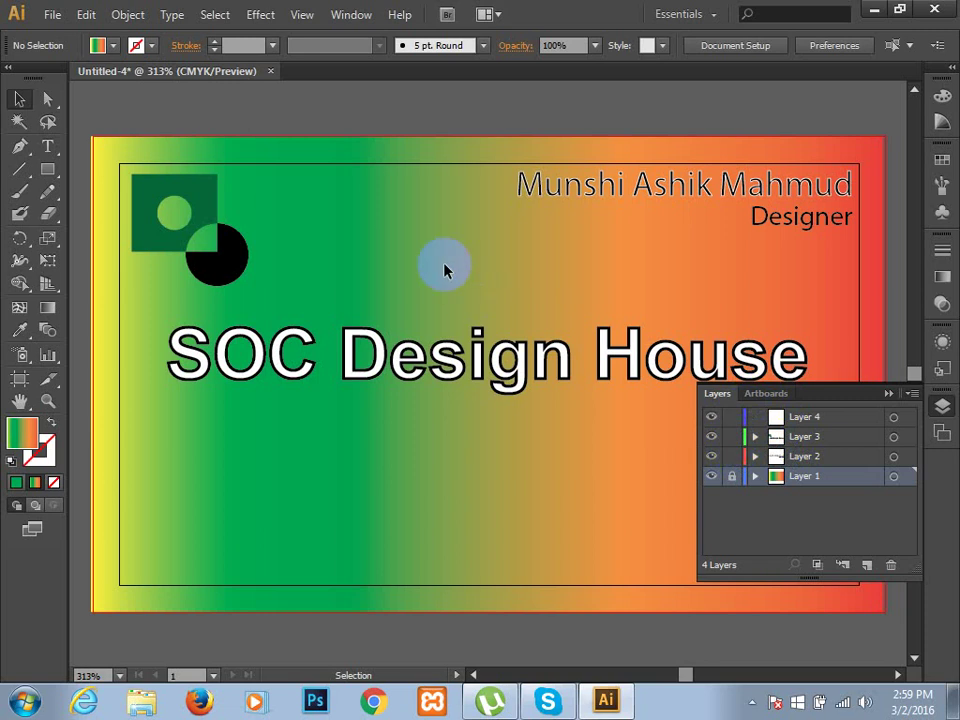
- Nudge the green-and-black logo group down onto the SOC lettering and open its Arrange options
left_click(195, 202)
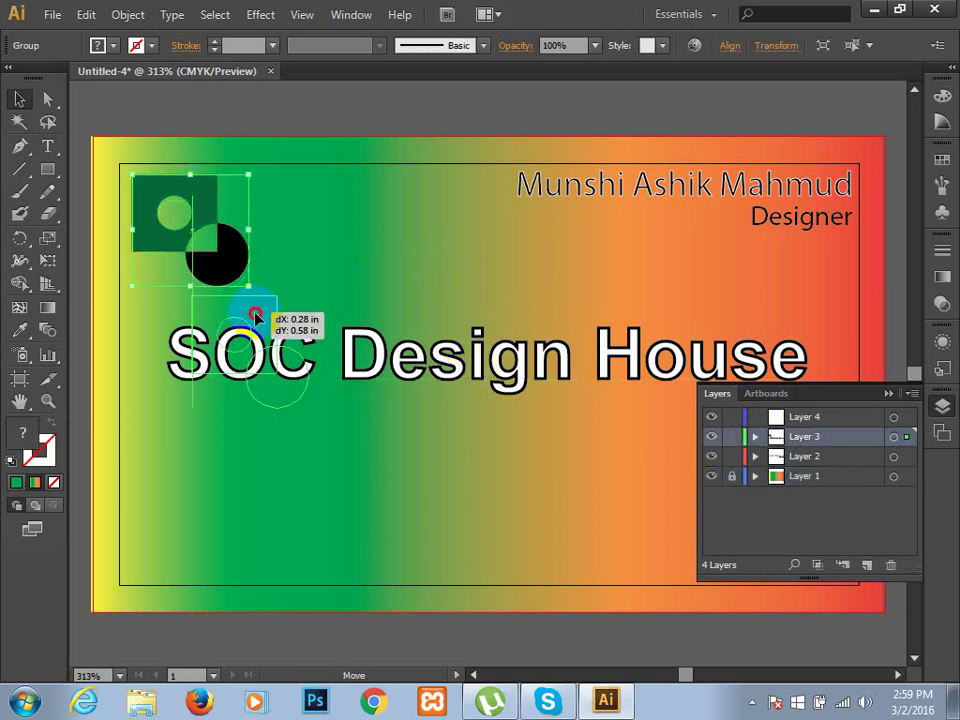
left_click_drag(255, 313, 254, 318)
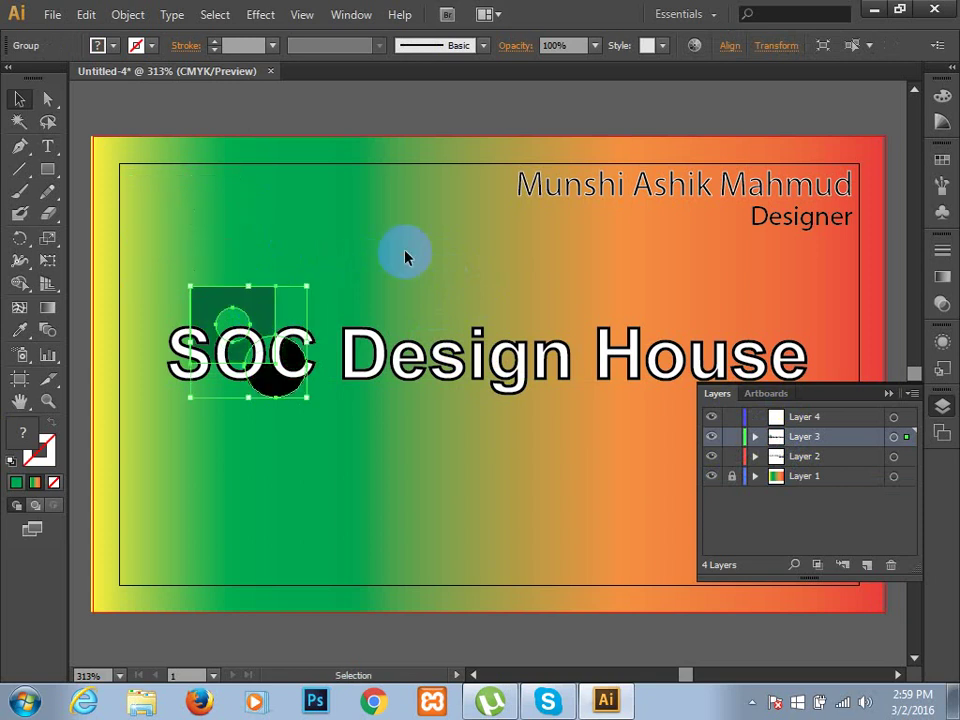
left_click(405, 258)
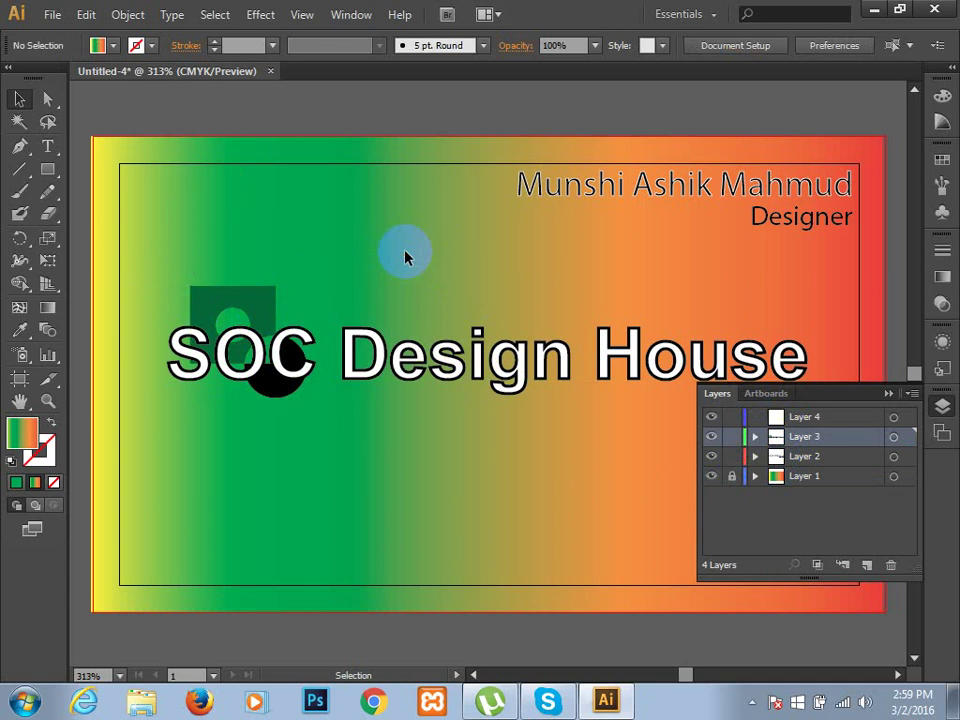
left_click(246, 312)
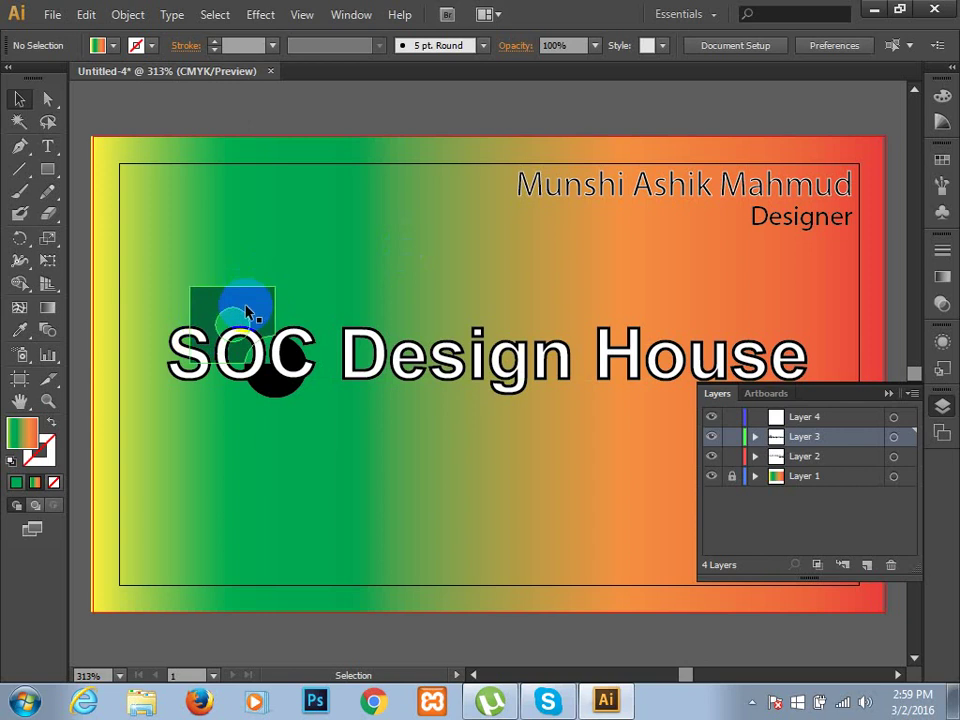
mouse_move(247, 314)
left_mouse_down()
mouse_move(312, 328)
mouse_move(247, 308)
left_mouse_up()
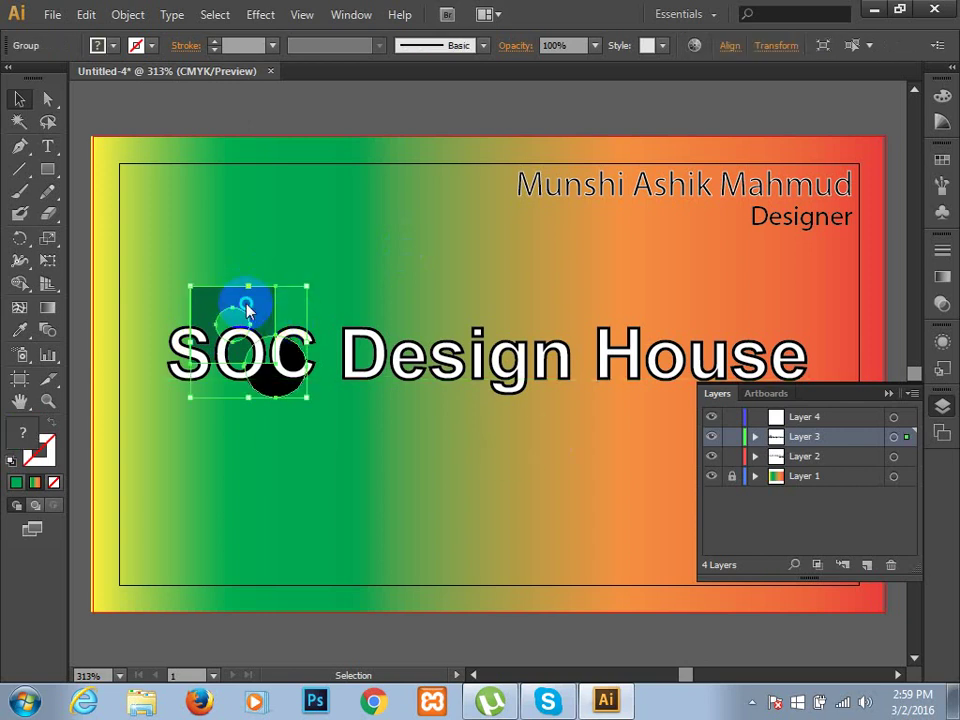
right_click(247, 308)
mouse_move(298, 462)
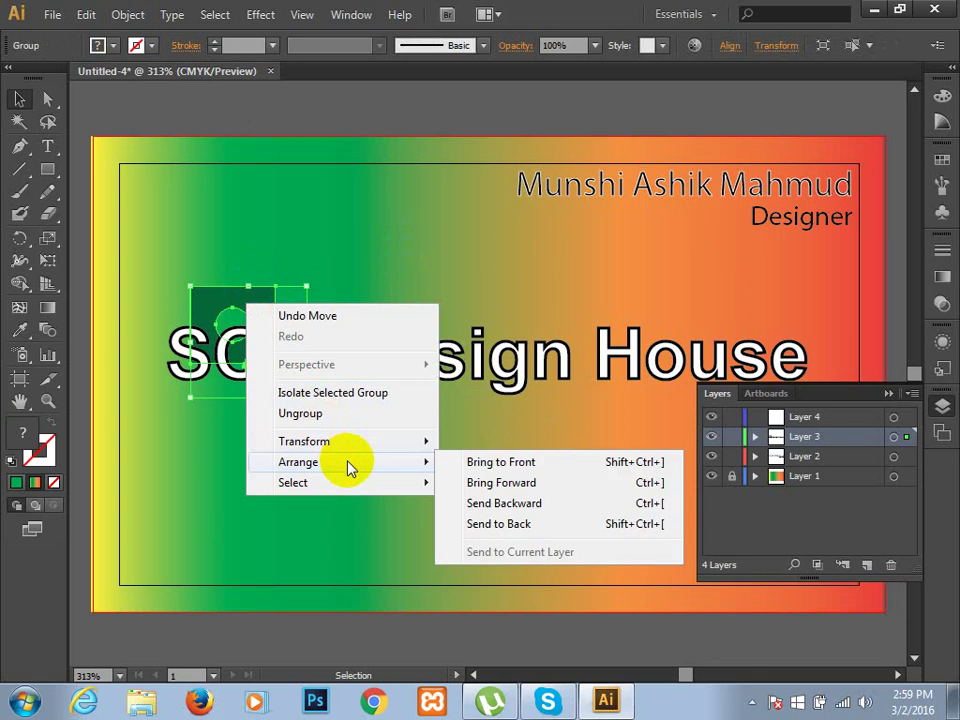
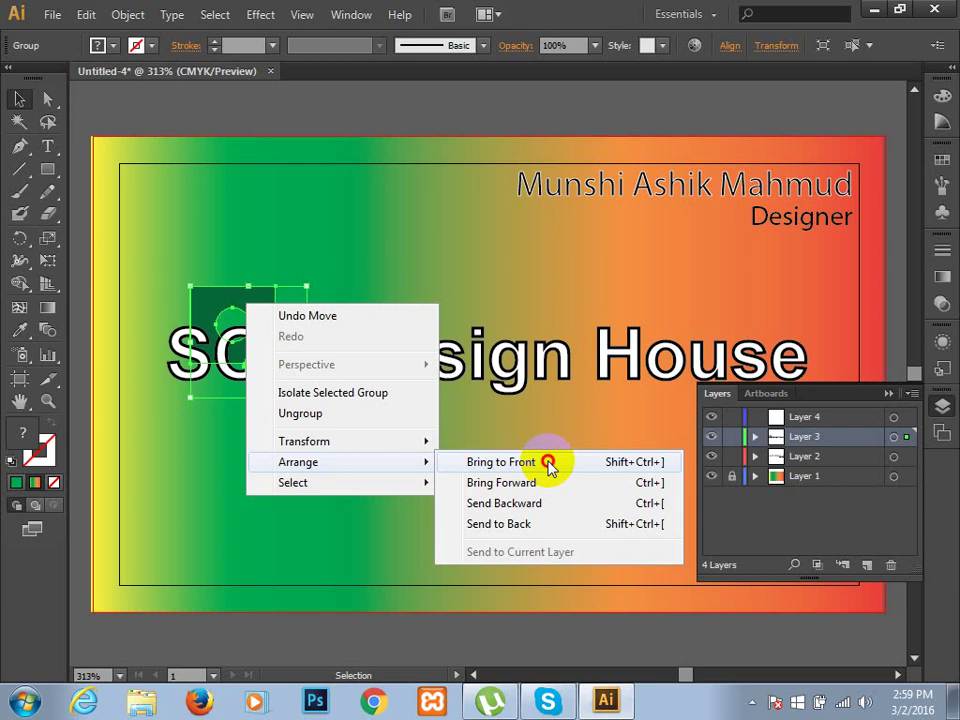
- Unlock Layer 1 and send the logo group backward behind the SOC Design House text
left_click(501, 462)
left_click(420, 459)
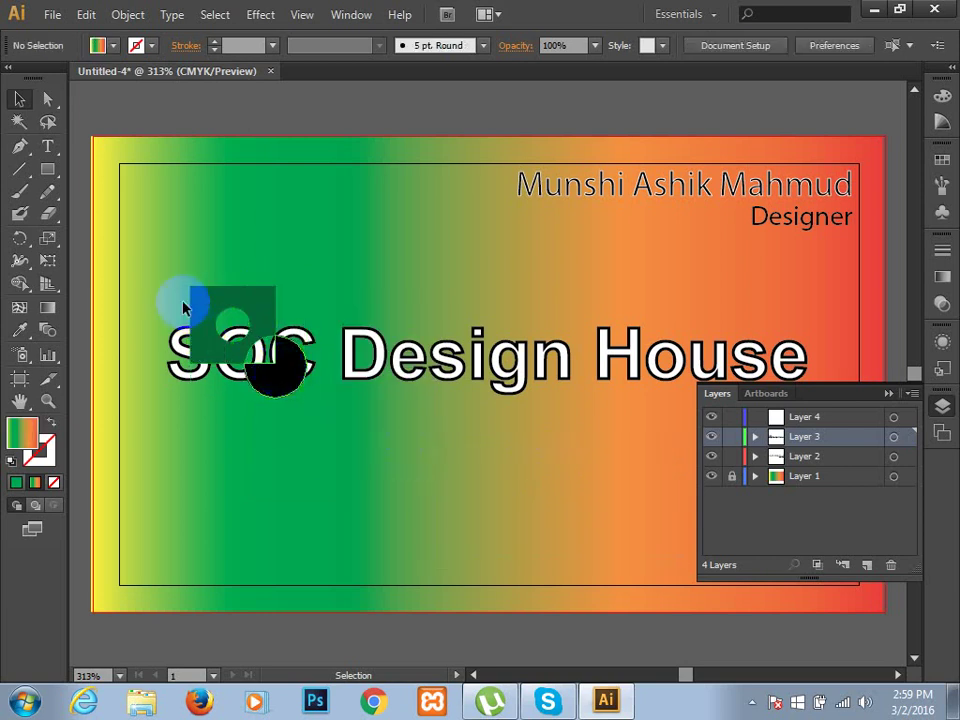
left_click(200, 318)
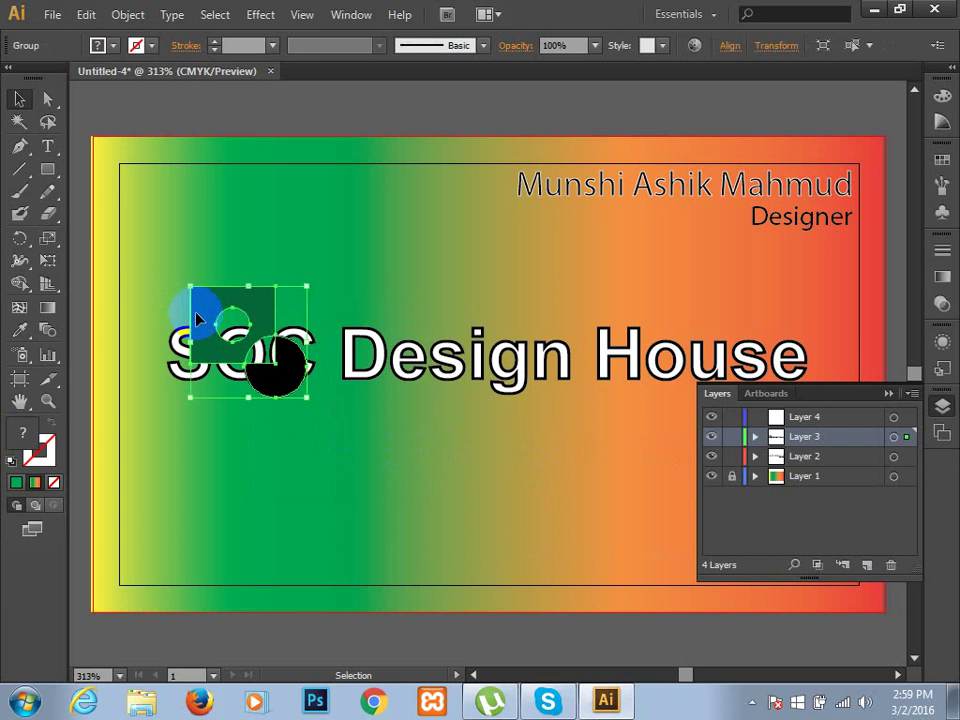
left_click(731, 482)
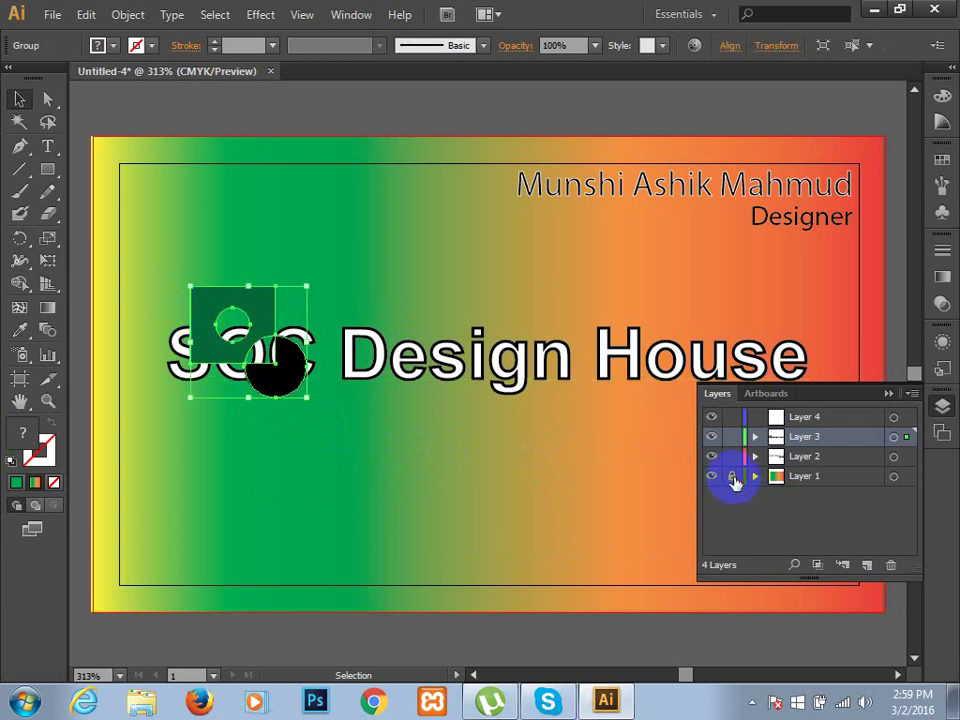
left_click(237, 357)
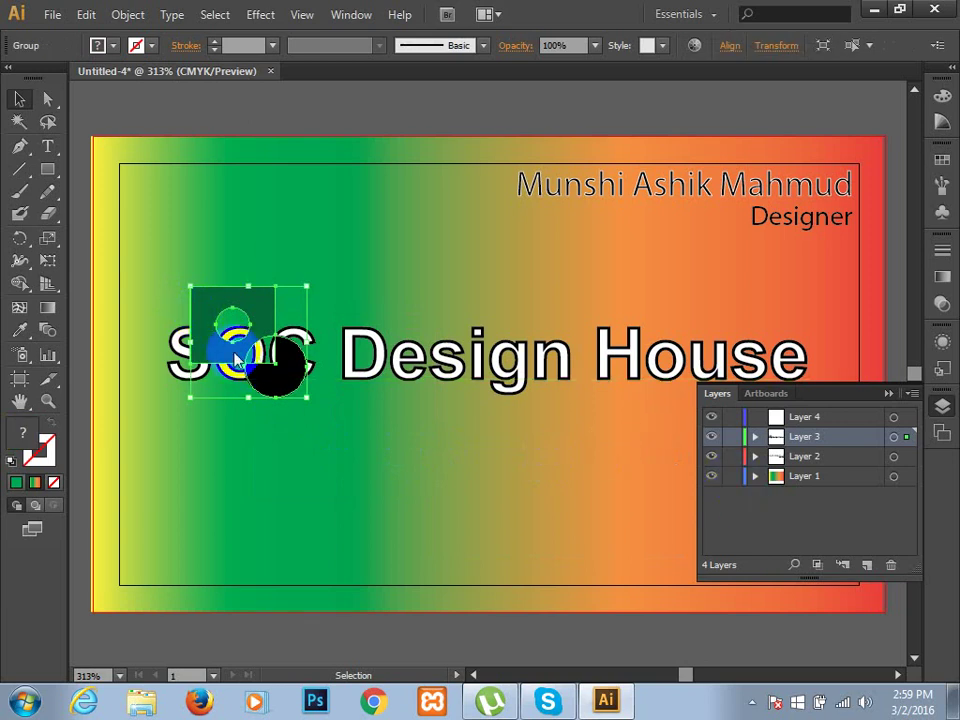
right_click(237, 357)
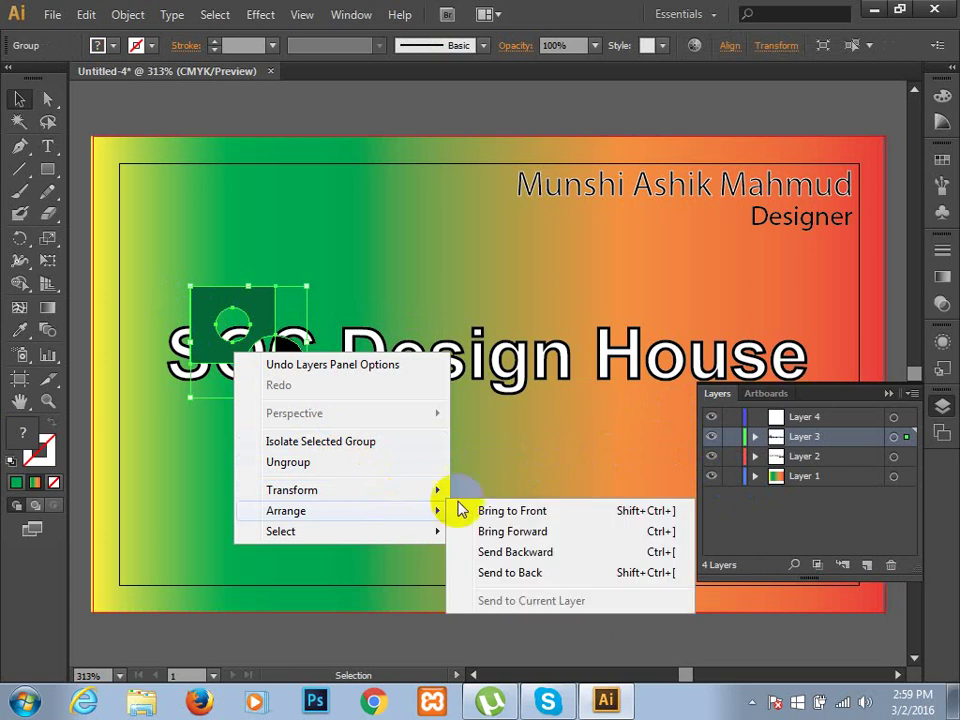
mouse_move(287, 510)
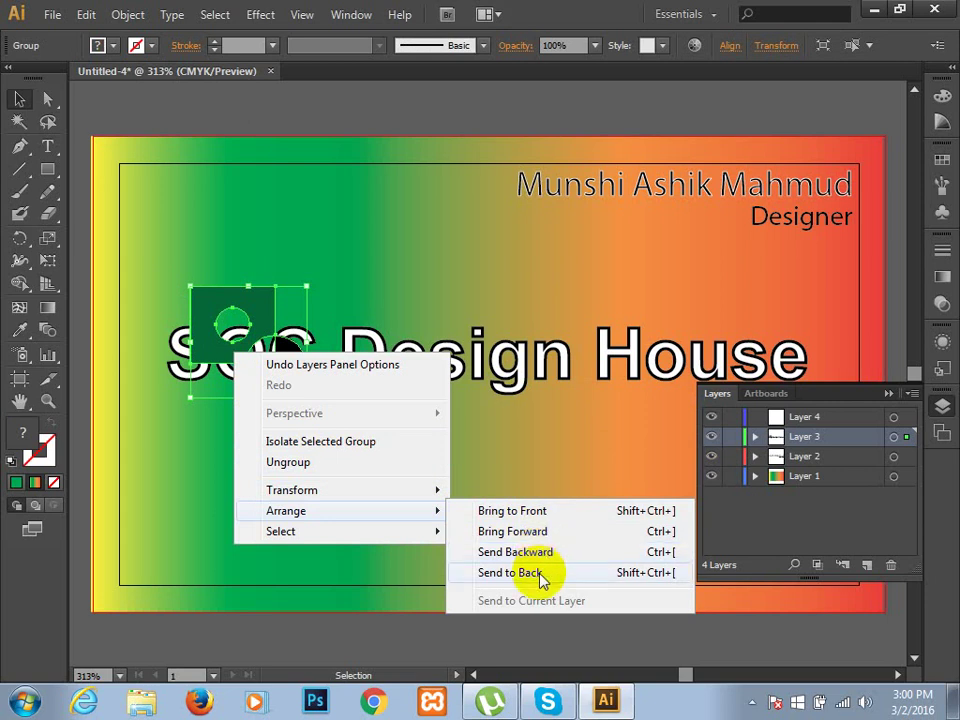
left_click(540, 573)
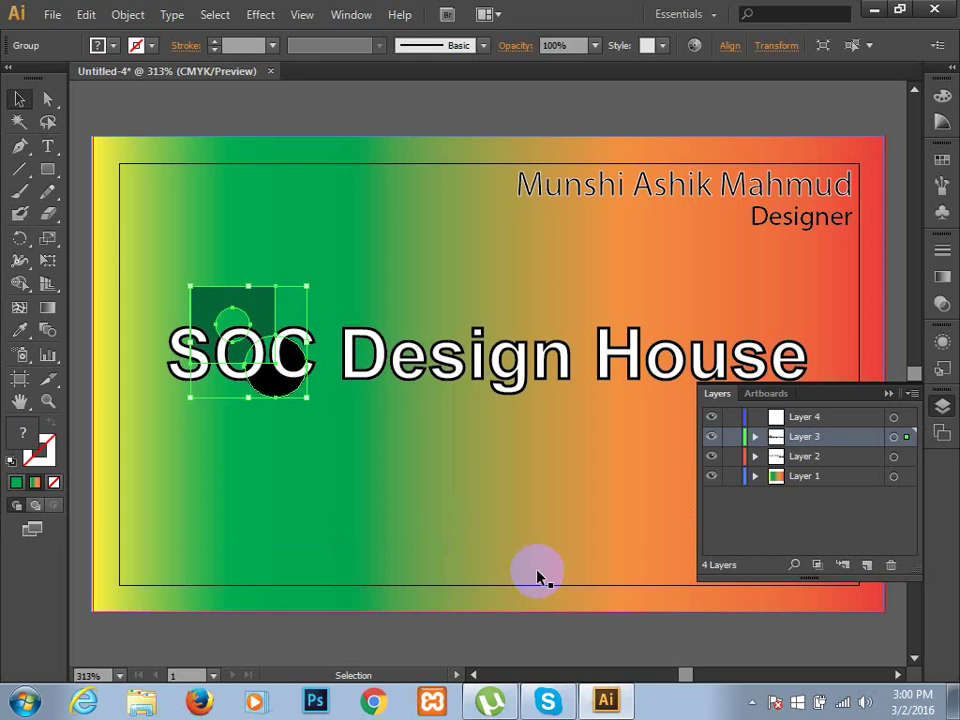
- Send the logo group to the back and drag it into the card's top-left corner
left_click(447, 505)
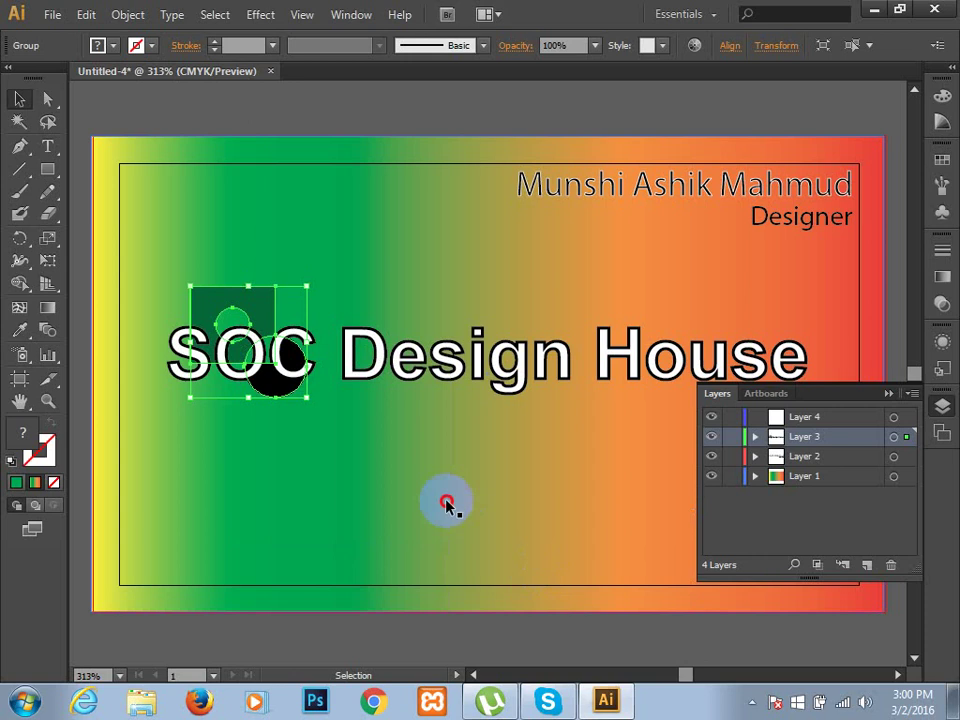
left_click(265, 300)
right_click(265, 302)
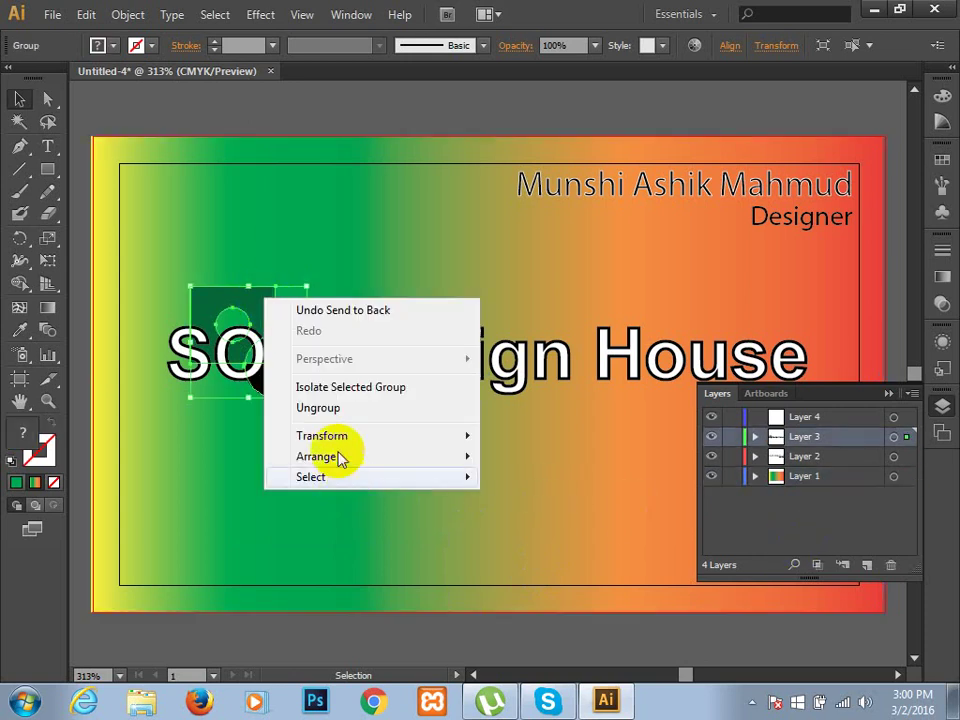
left_click(551, 522)
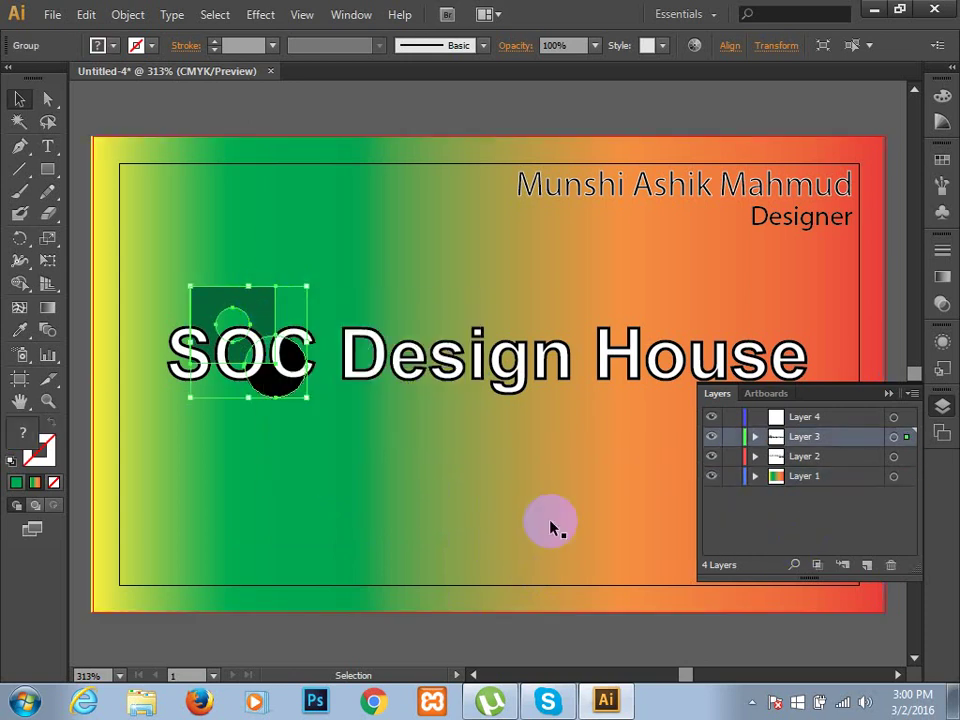
left_click(305, 390)
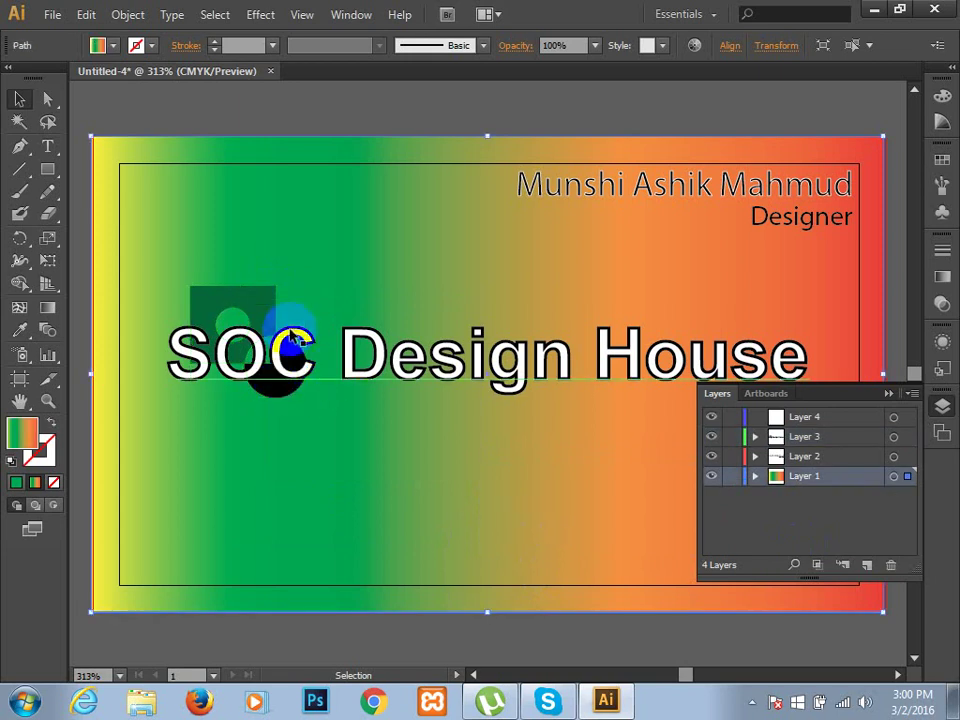
right_click(259, 312)
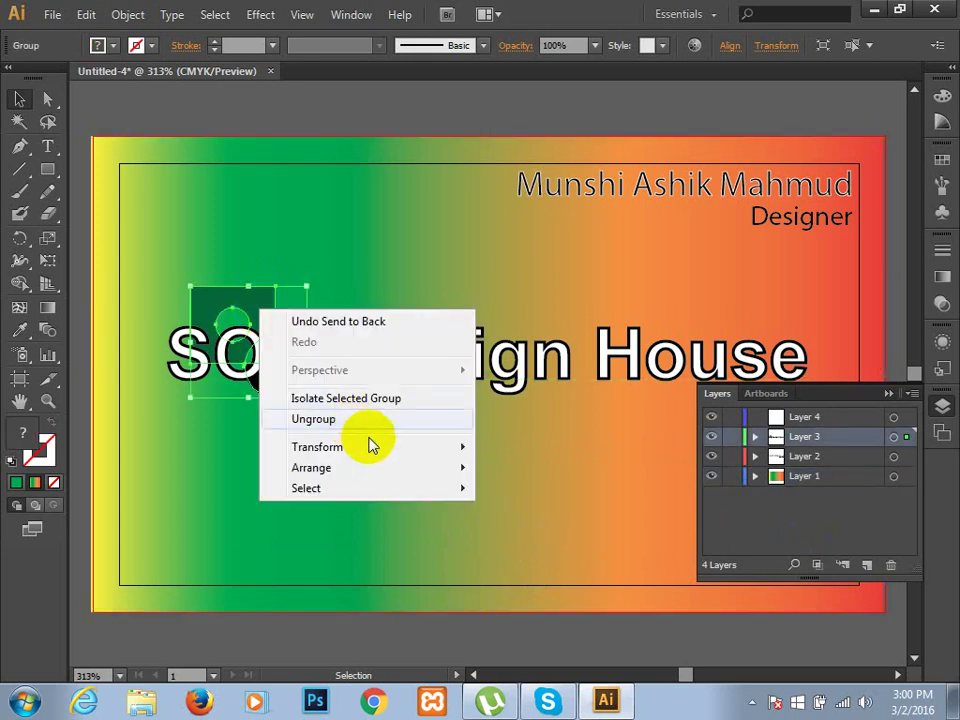
mouse_move(375, 467)
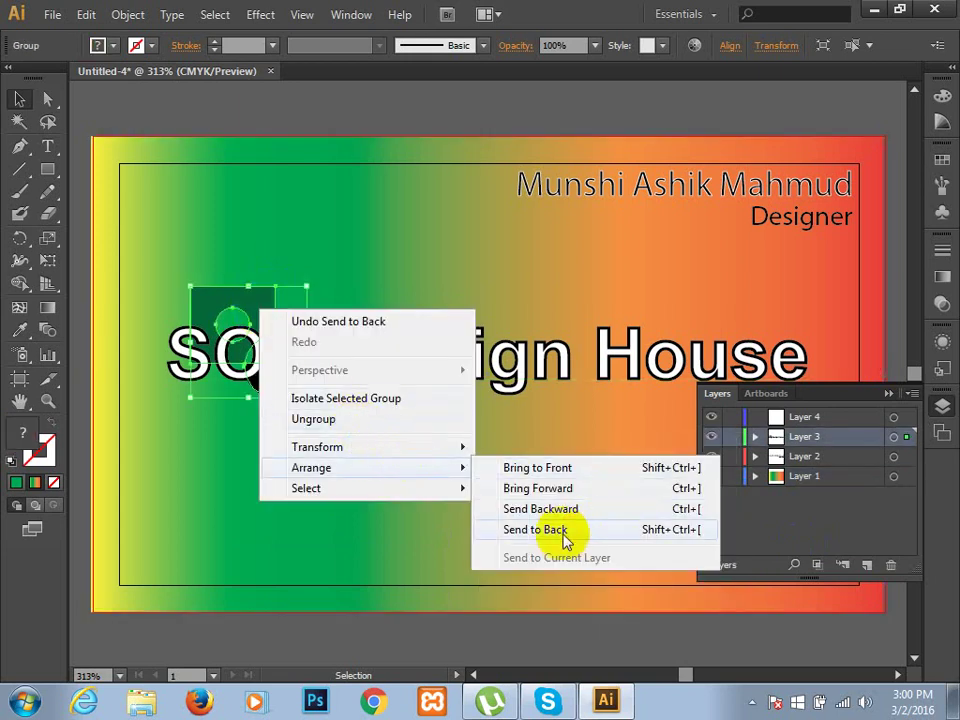
left_click(561, 532)
left_click(428, 493)
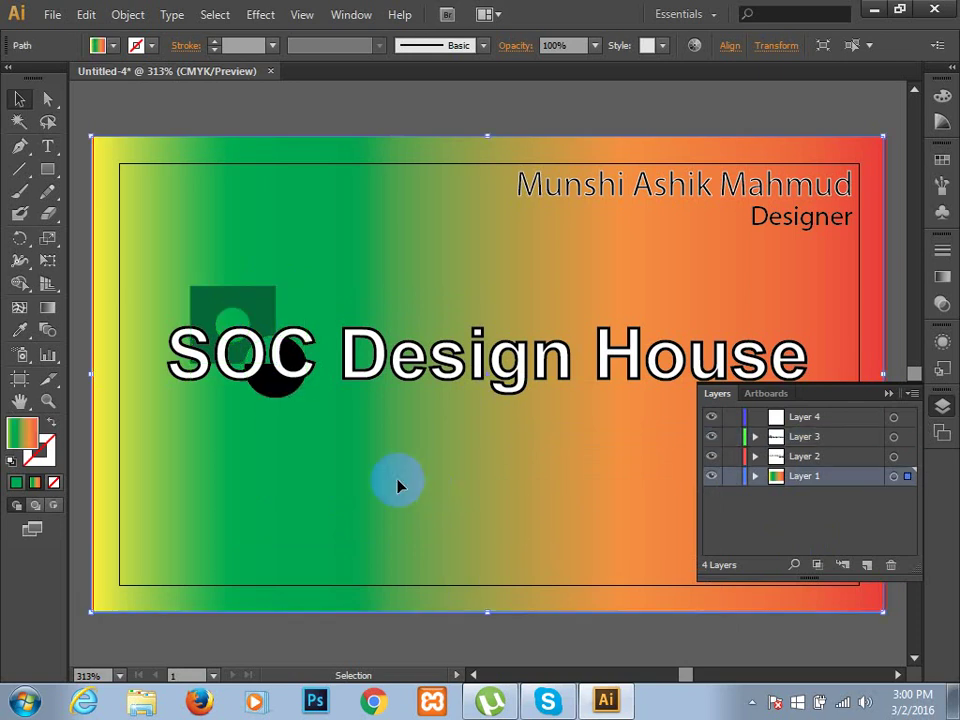
left_click(752, 450)
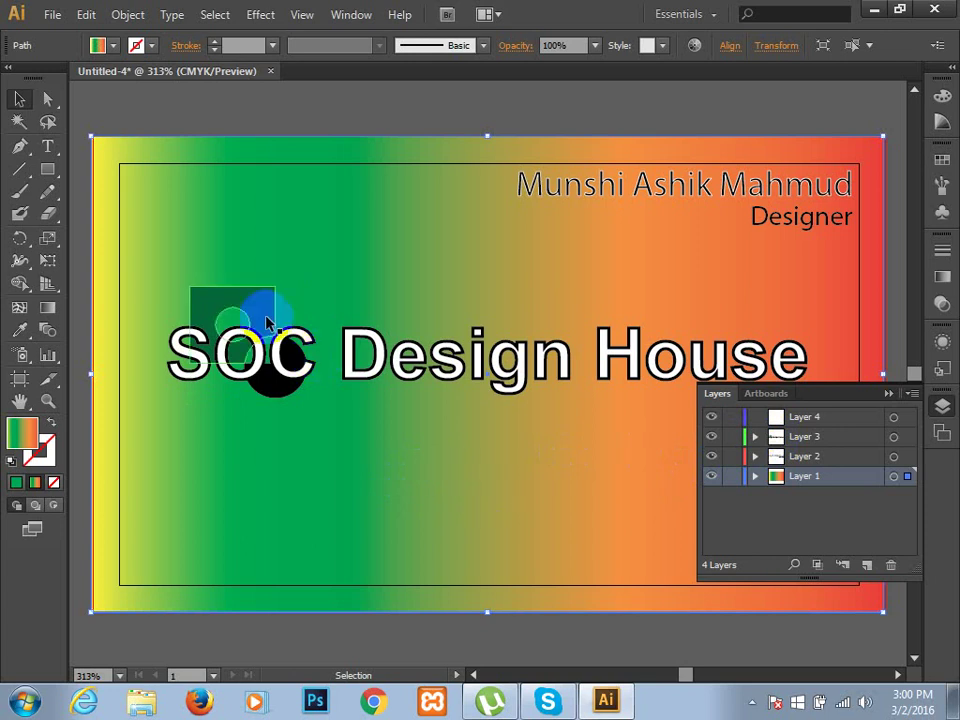
left_click(268, 318)
left_click_drag(268, 320, 214, 212)
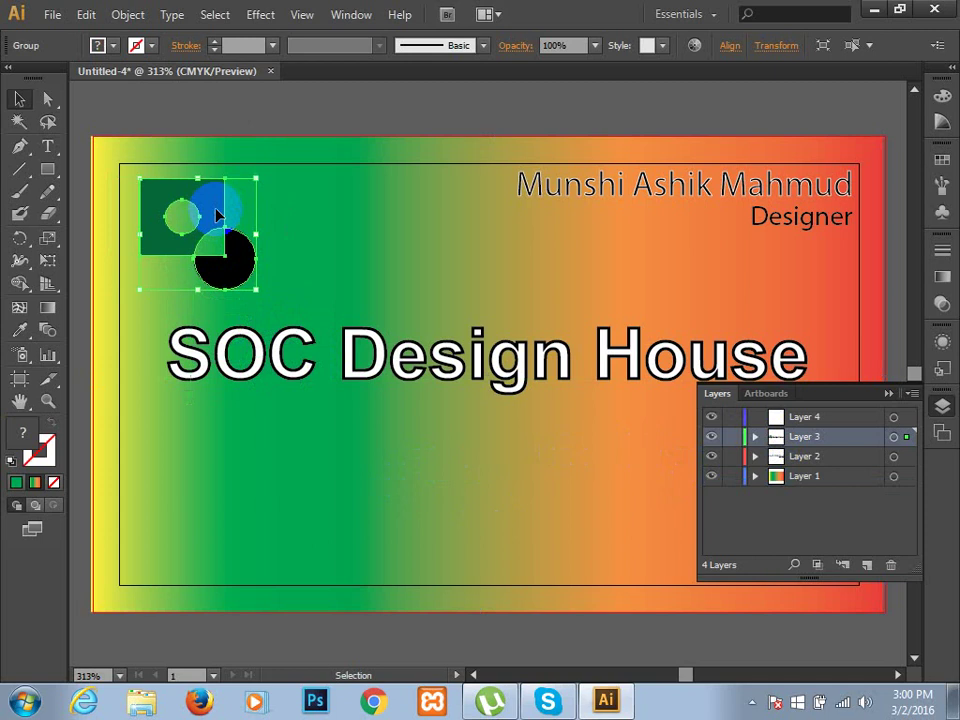
- Lock Layers 1, 2 and 3, make Layer 4 active, and collapse the Layers panel
left_click(422, 482)
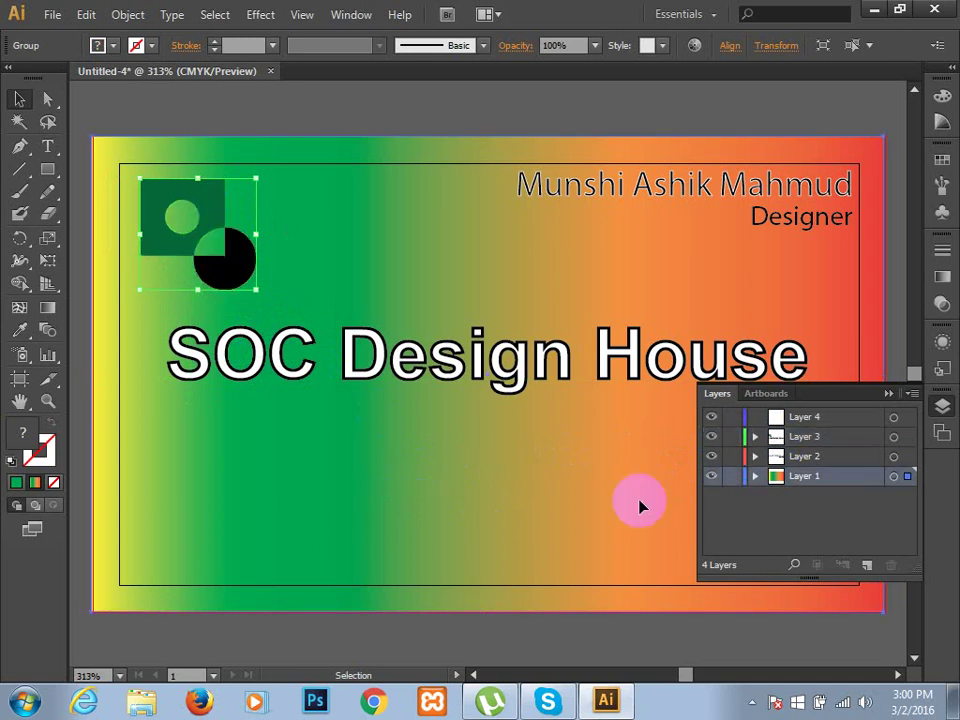
left_click(735, 481)
left_click_drag(733, 459, 734, 442)
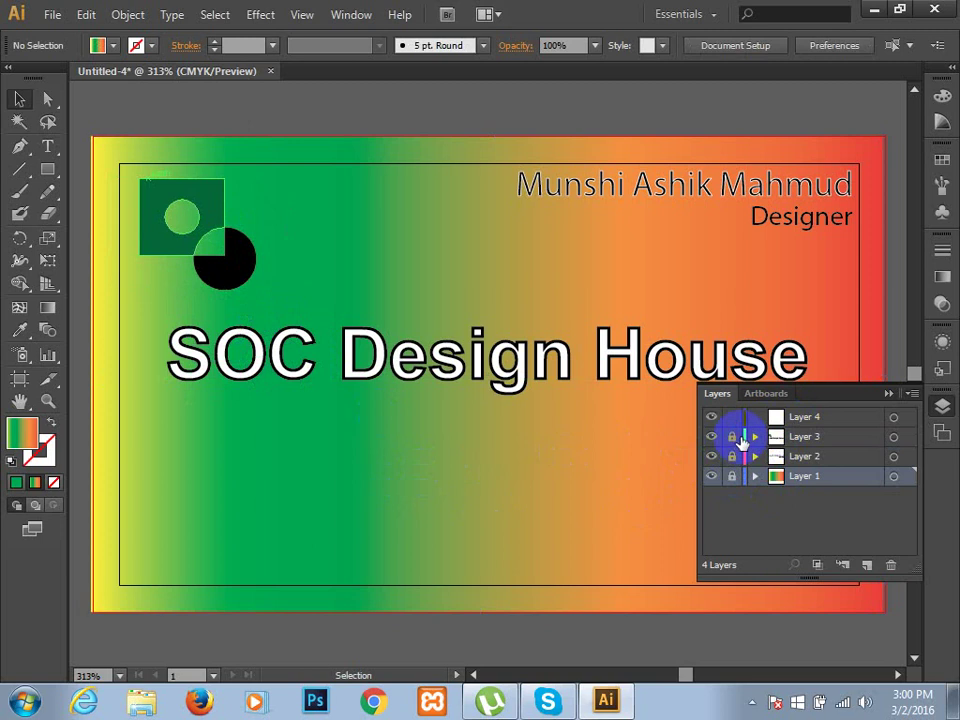
left_click(818, 417)
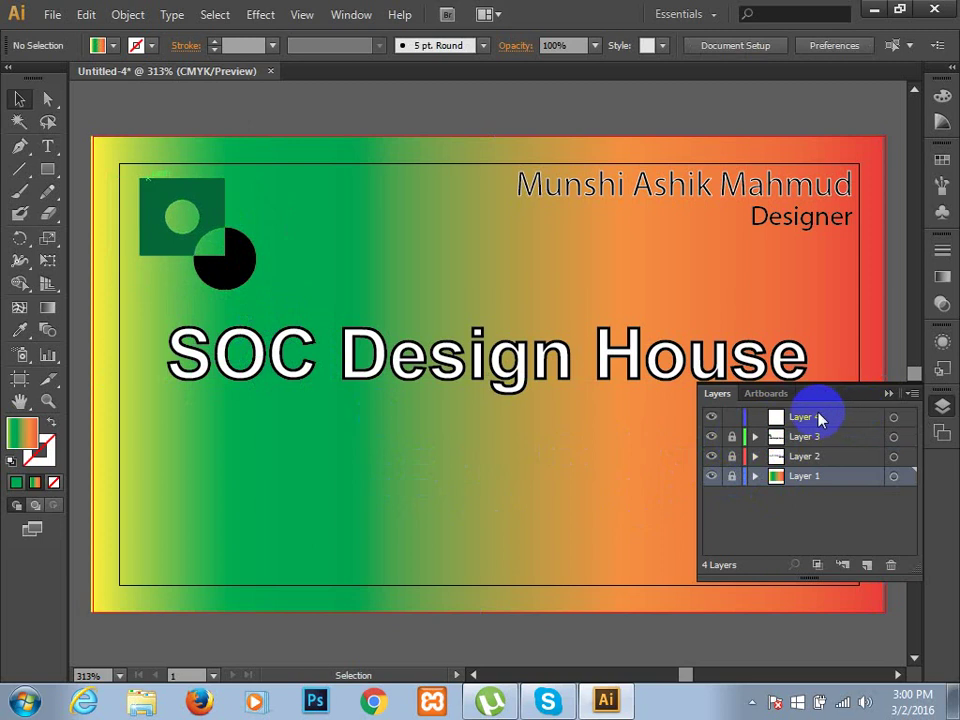
left_click(887, 393)
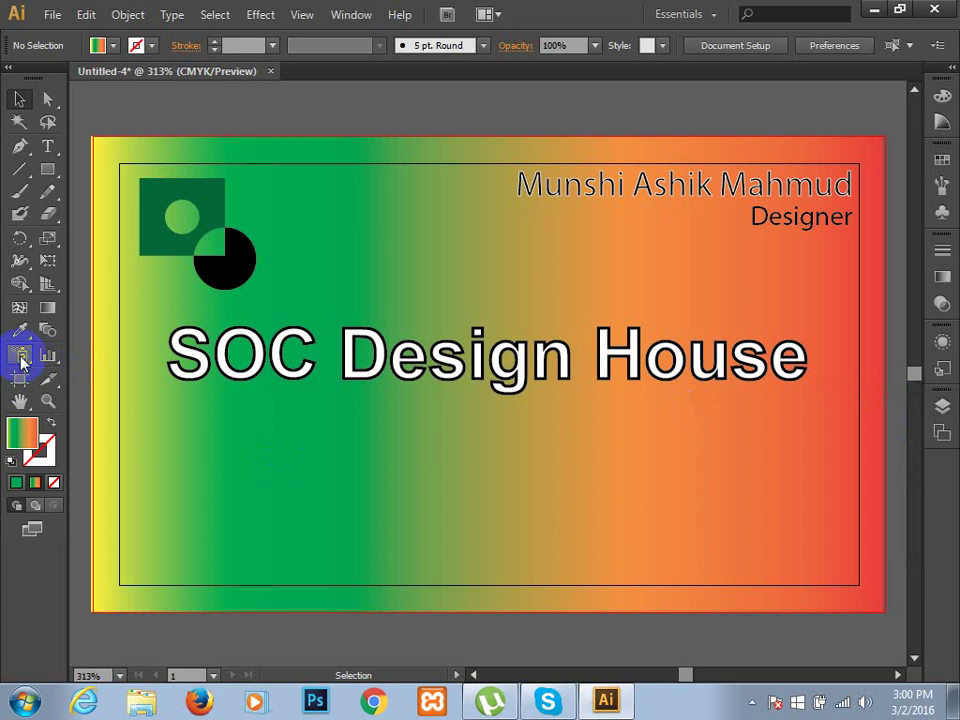
- Pick the Symbol Sprayer, shrink its diameter three times with [, and dismiss the no-symbol alert
left_click(22, 360)
left_click_drag(552, 413, 535, 411)
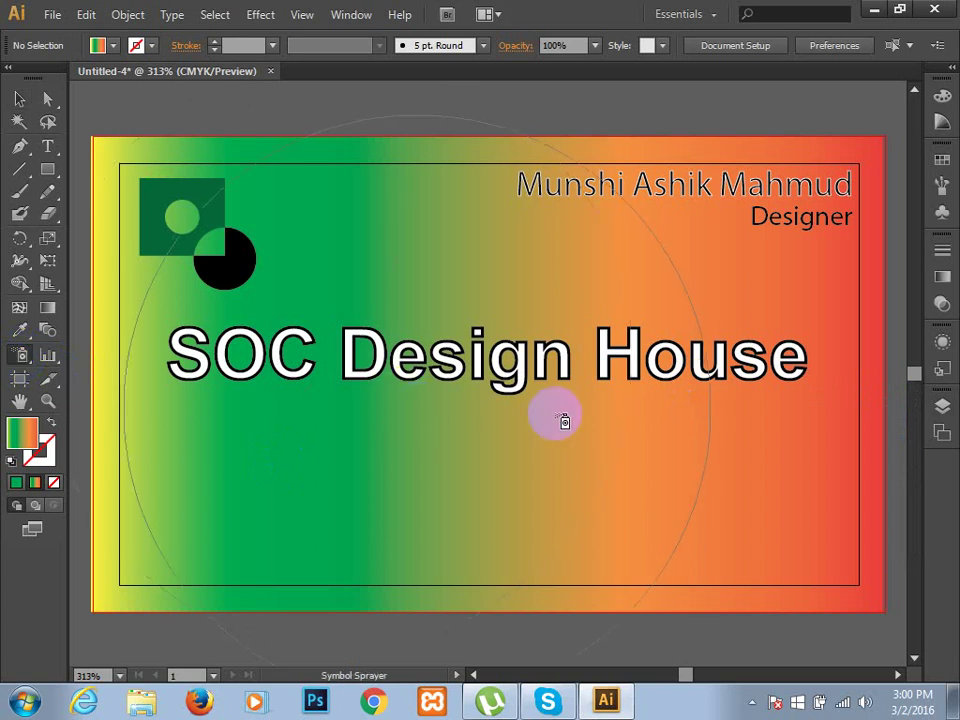
key("ctrl+z")
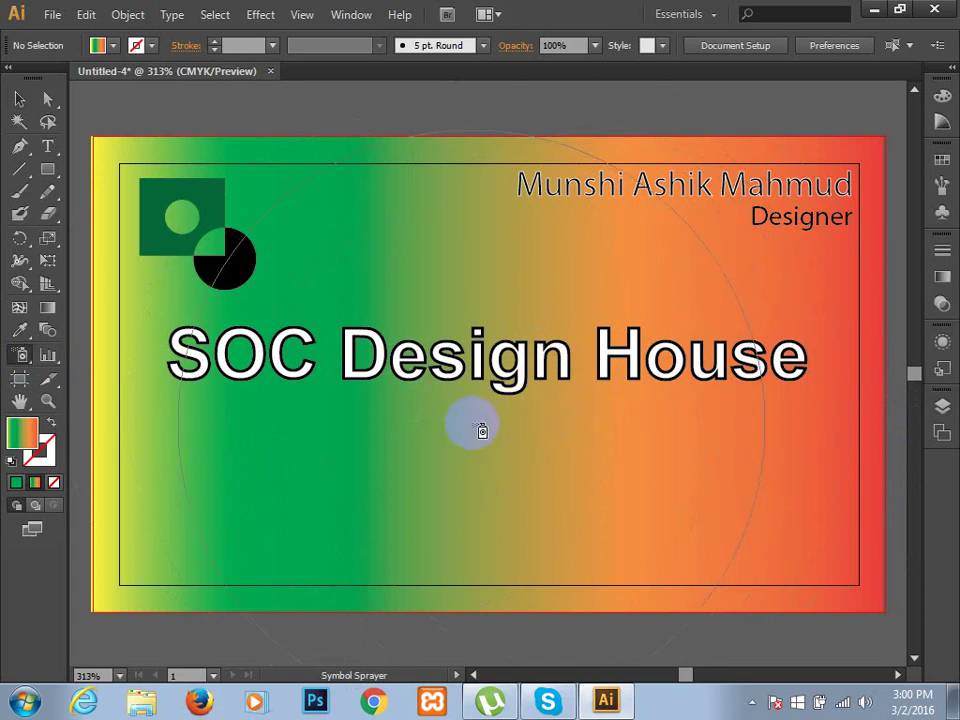
key("bracketleft")
key("bracketleft")
key("bracketleft")
key("bracketleft")
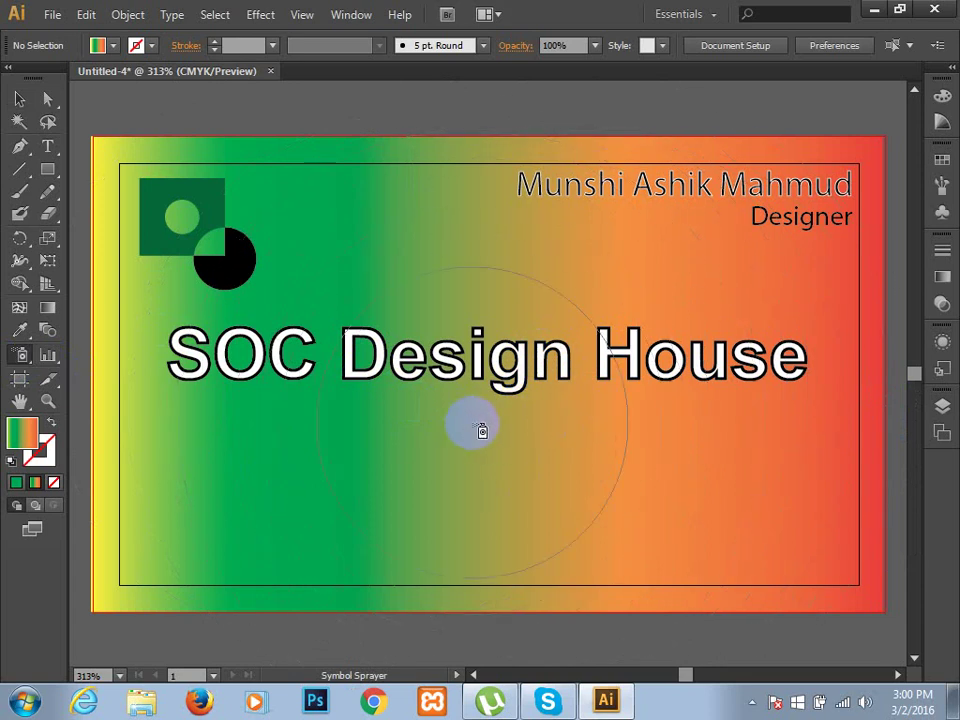
key("bracketleft")
key("bracketleft")
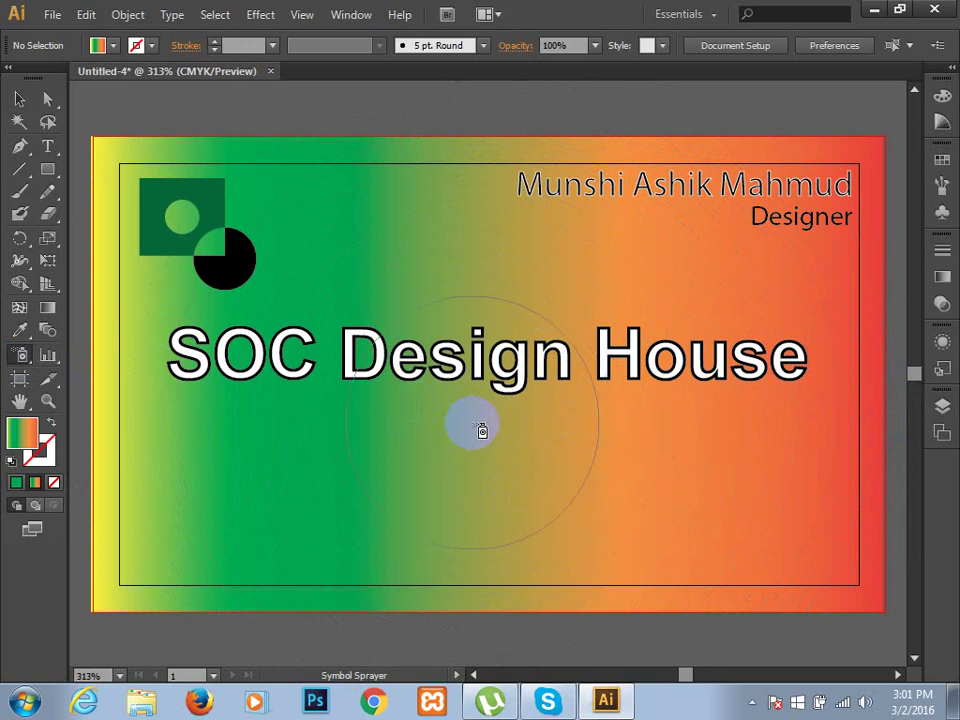
key("bracketleft")
key("bracketleft")
key("bracketleft")
key("bracketleft")
key("bracketleft")
left_click(366, 268)
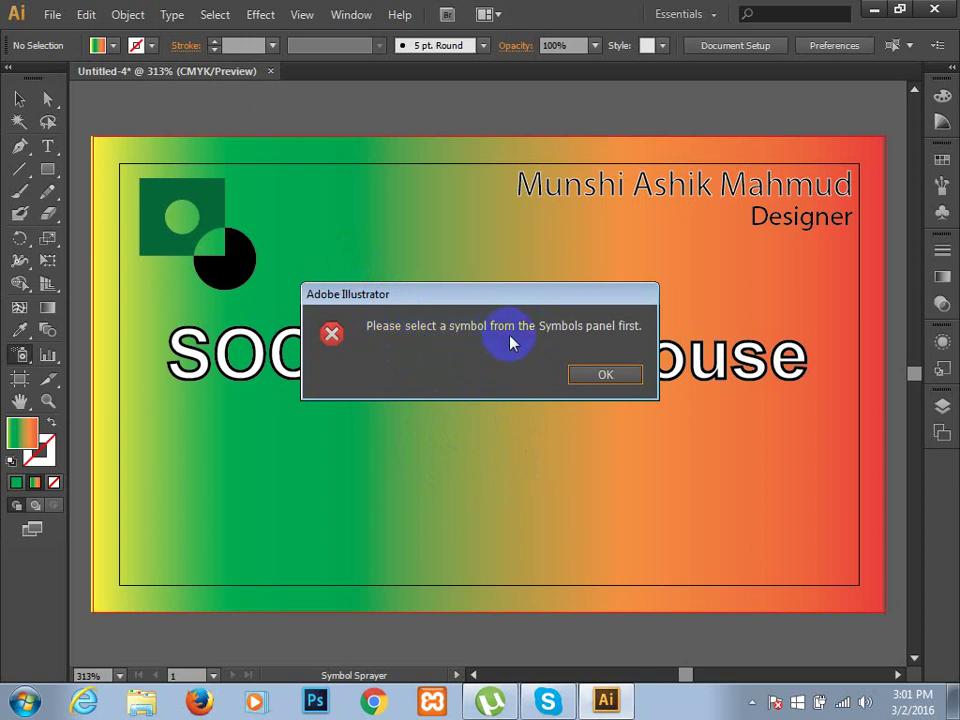
left_click(604, 376)
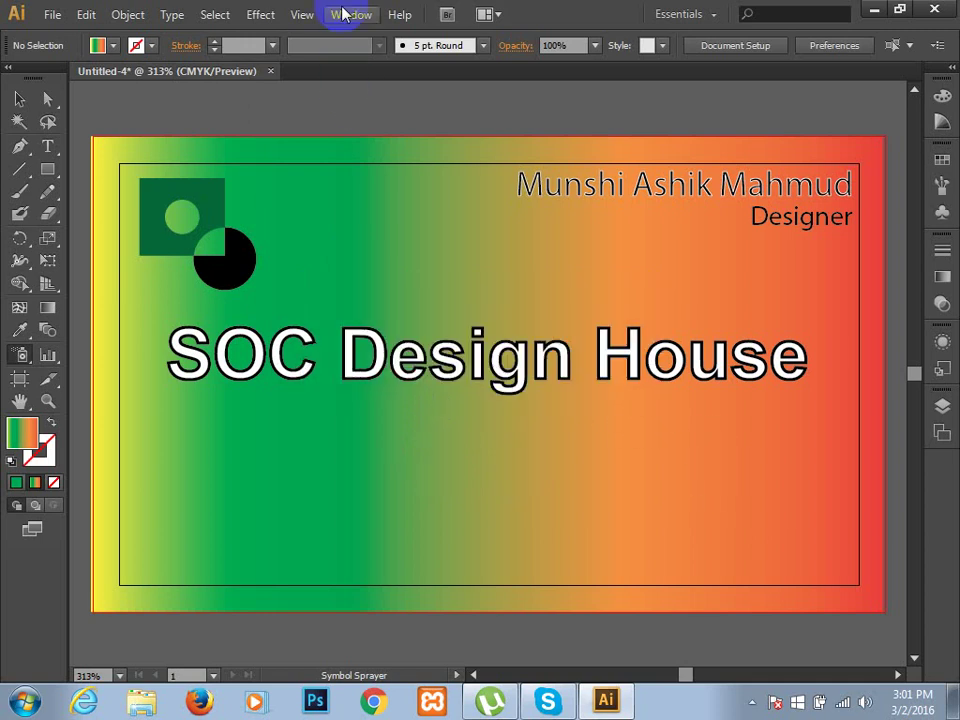
left_click(343, 15)
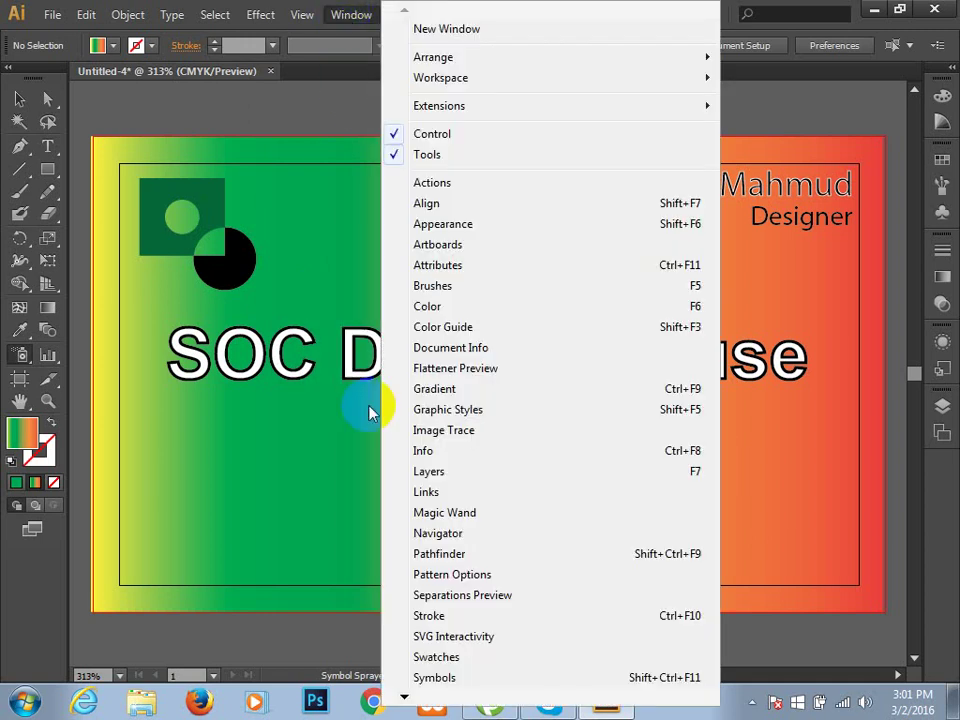
- Pick the black ink-splash symbol in the Symbols panel and spray it across the card
left_click(447, 680)
left_click(745, 180)
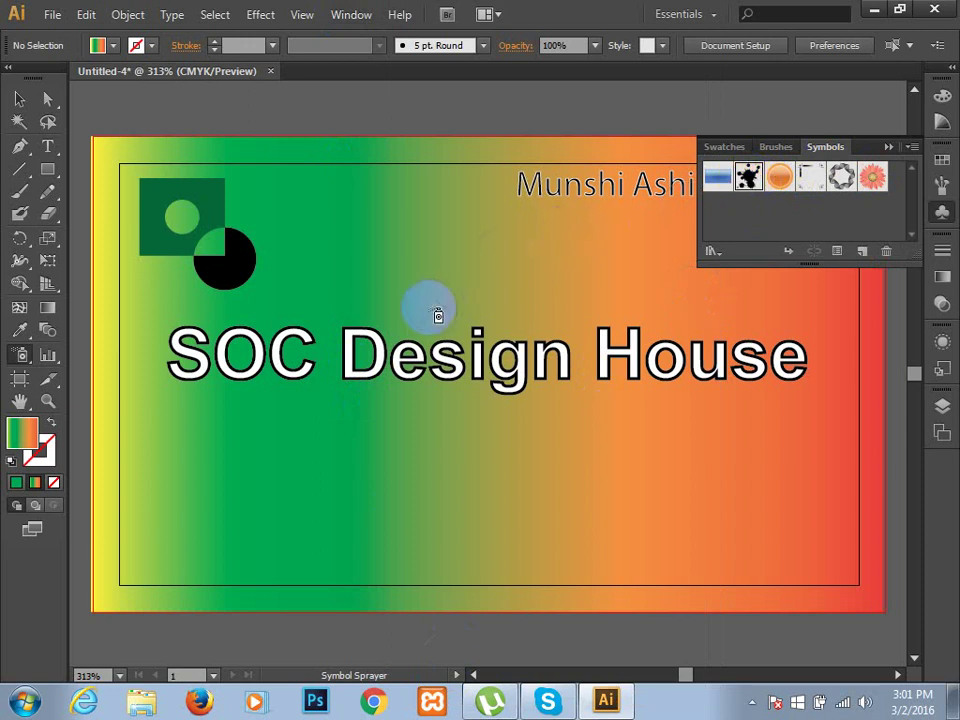
left_click_drag(437, 316, 437, 316)
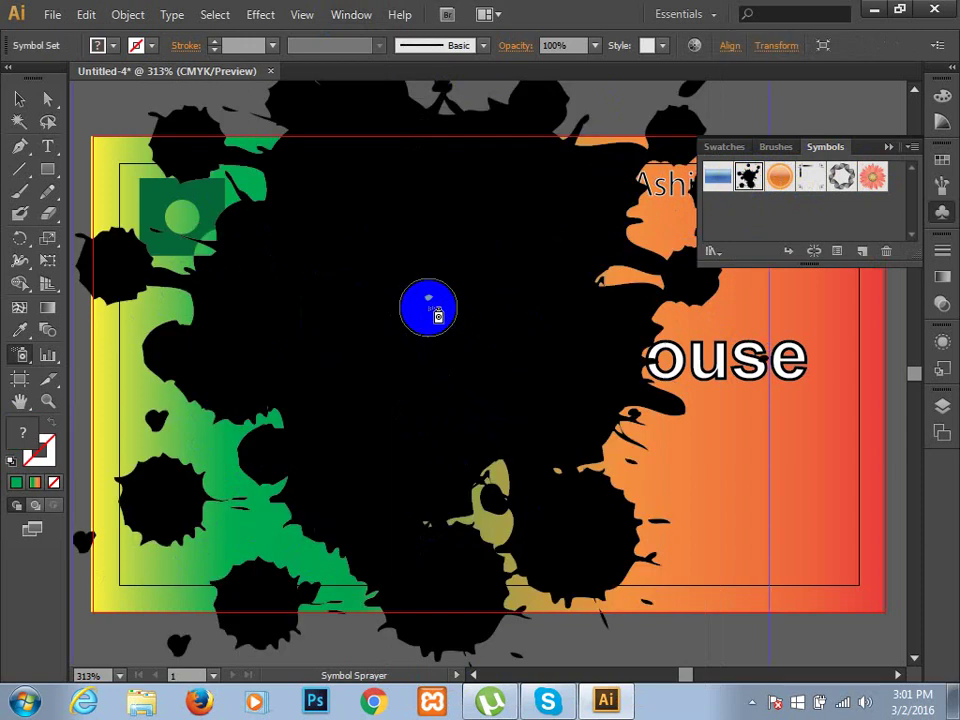
mouse_move(696, 429)
left_mouse_down()
mouse_move(707, 434)
mouse_move(471, 458)
left_mouse_up()
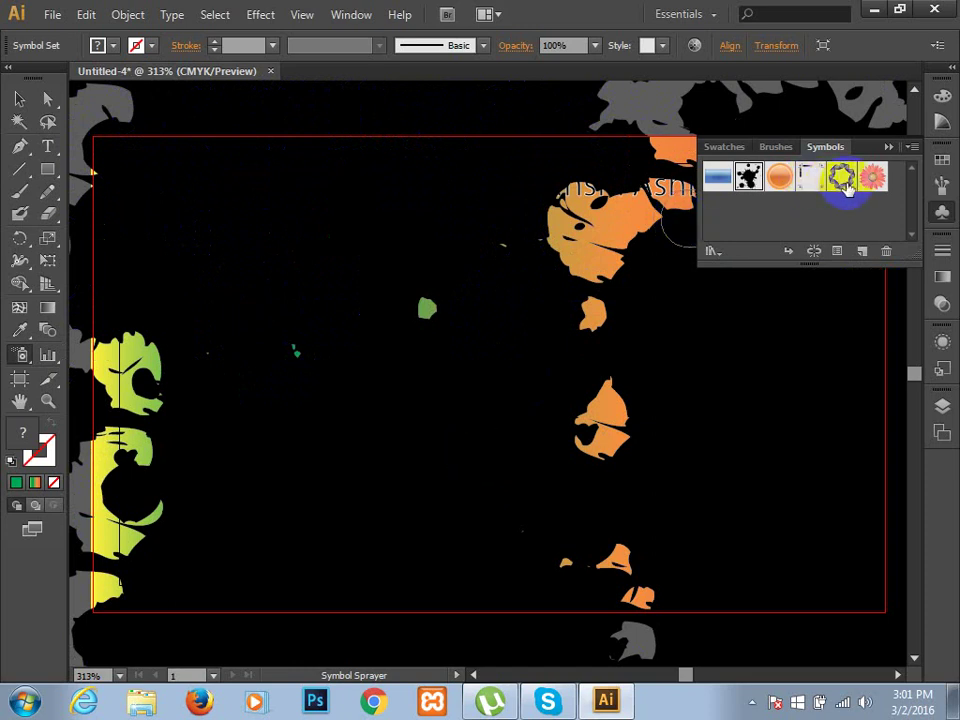
- Pick the pink flower symbol and spray flowers down the card's left side
left_click(874, 178)
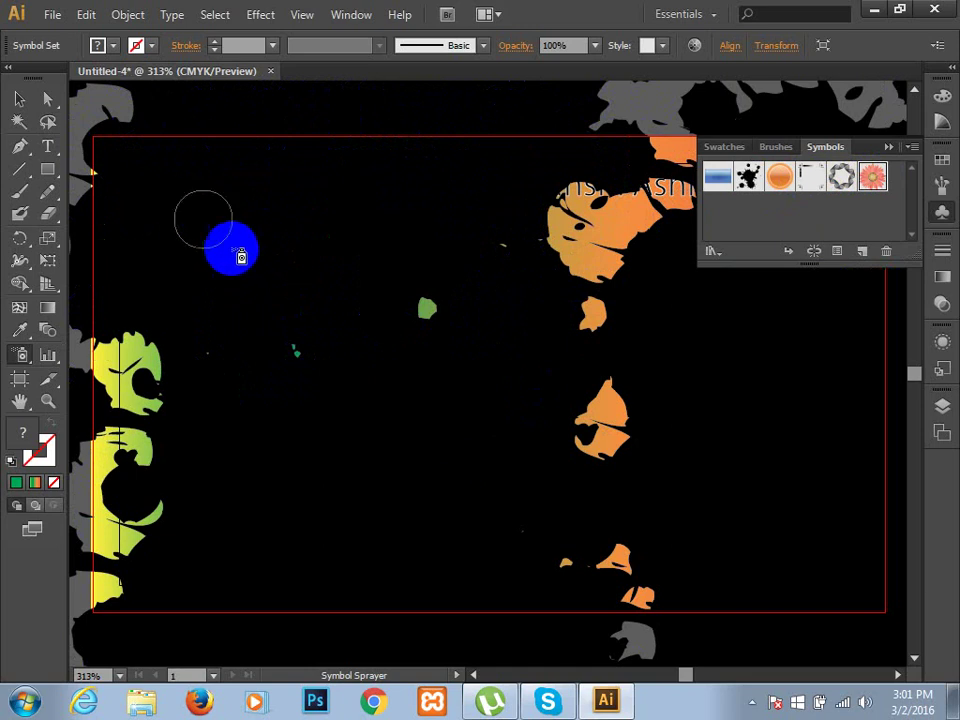
left_click_drag(232, 251, 317, 411)
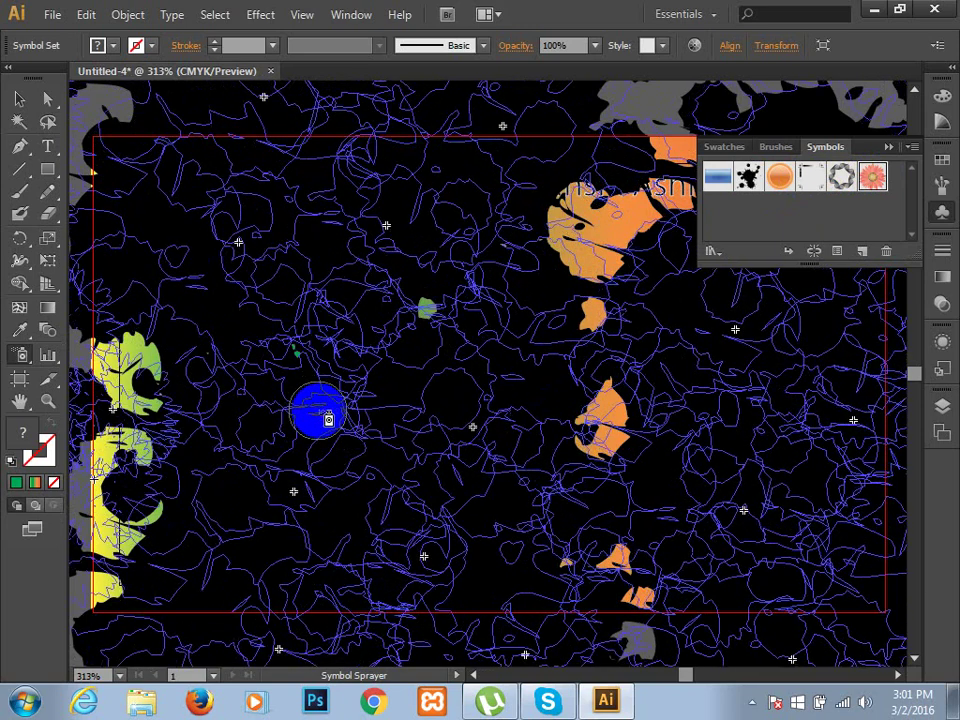
mouse_move(197, 343)
left_mouse_down()
mouse_move(418, 441)
mouse_move(407, 322)
left_mouse_up()
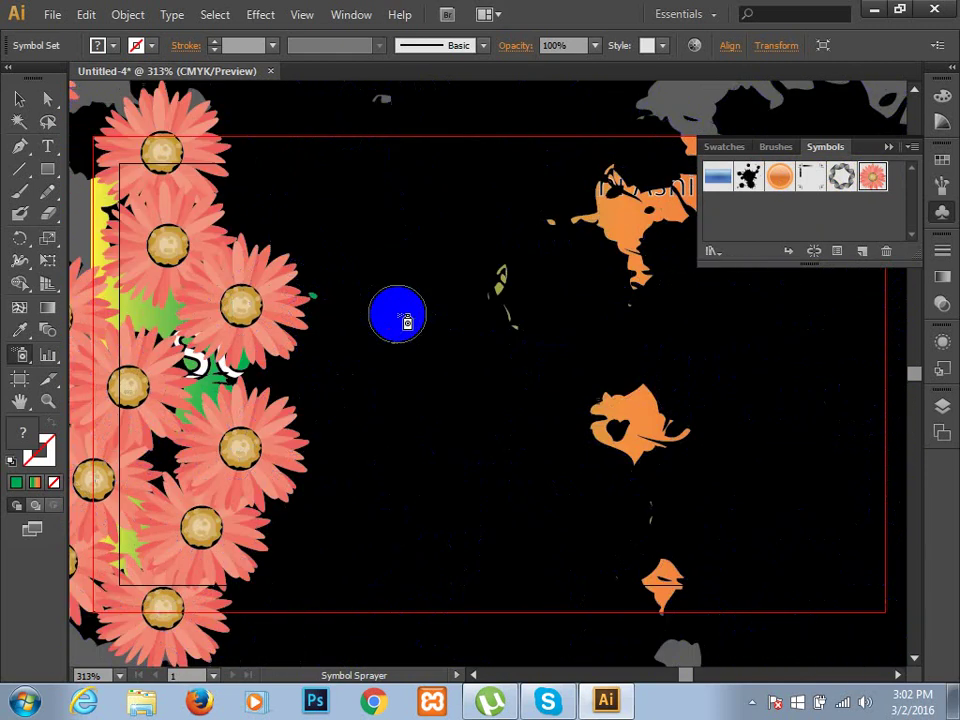
scroll(400, 320, "up", 1)
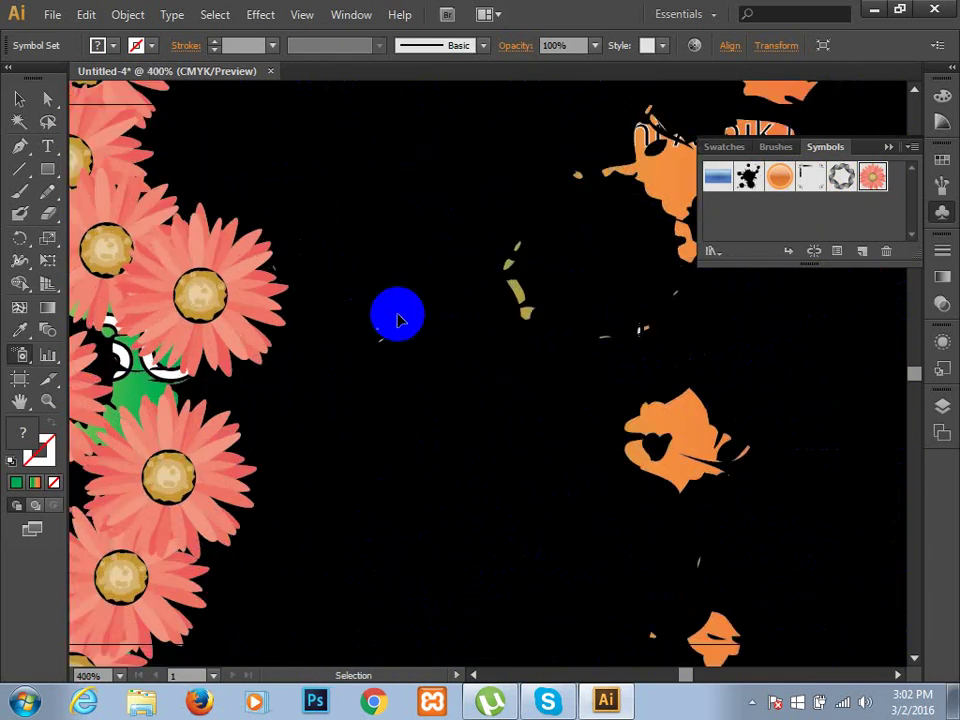
scroll(400, 320, "down", 3)
scroll(407, 322, "down", 1)
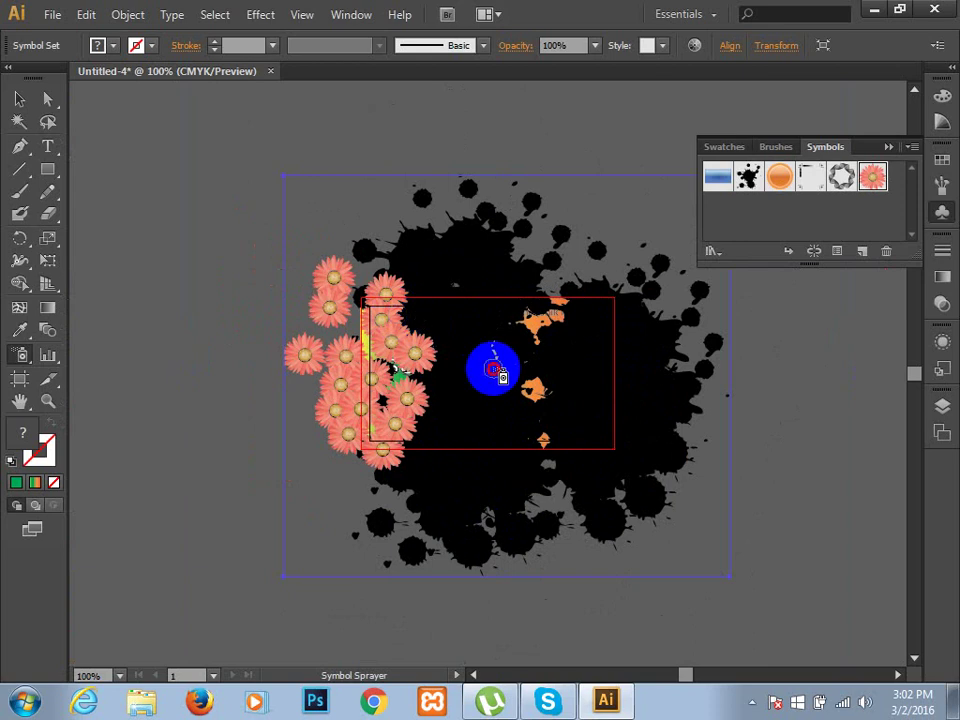
- Add pink flower clusters in the splatter's middle, top right and bottom centre
left_click_drag(497, 371, 583, 354)
left_click(600, 353)
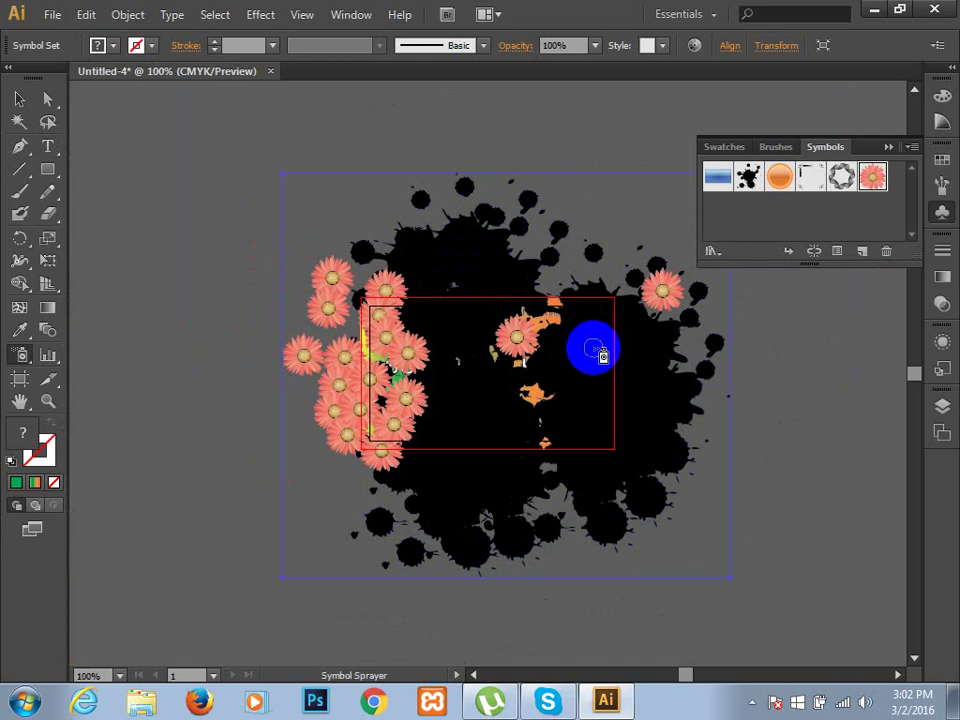
left_click(600, 353)
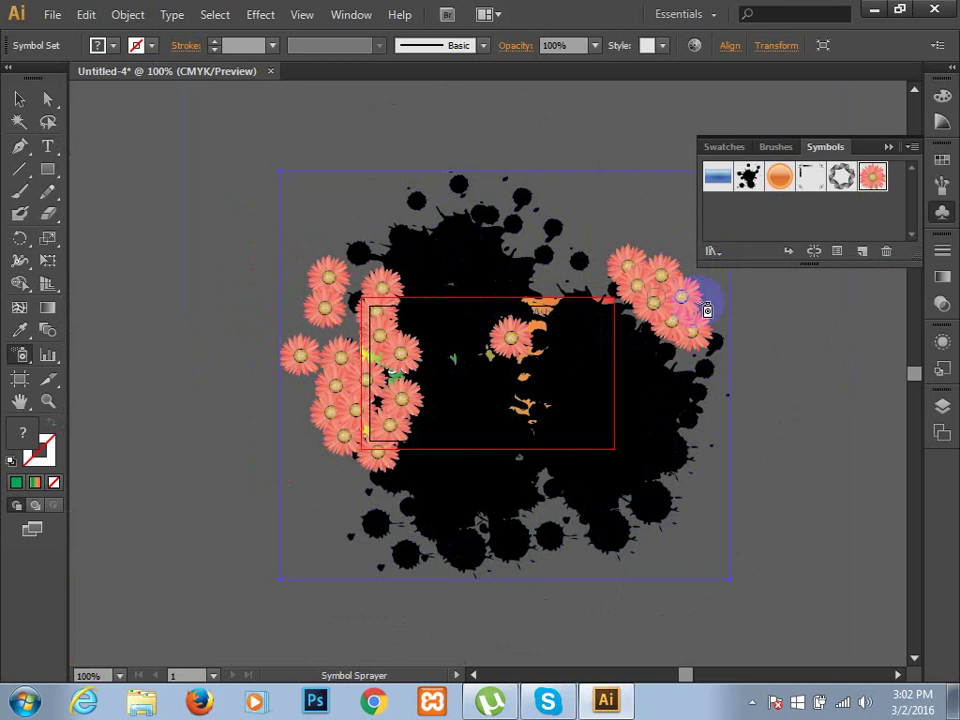
left_click(555, 420)
left_click_drag(555, 420, 570, 495)
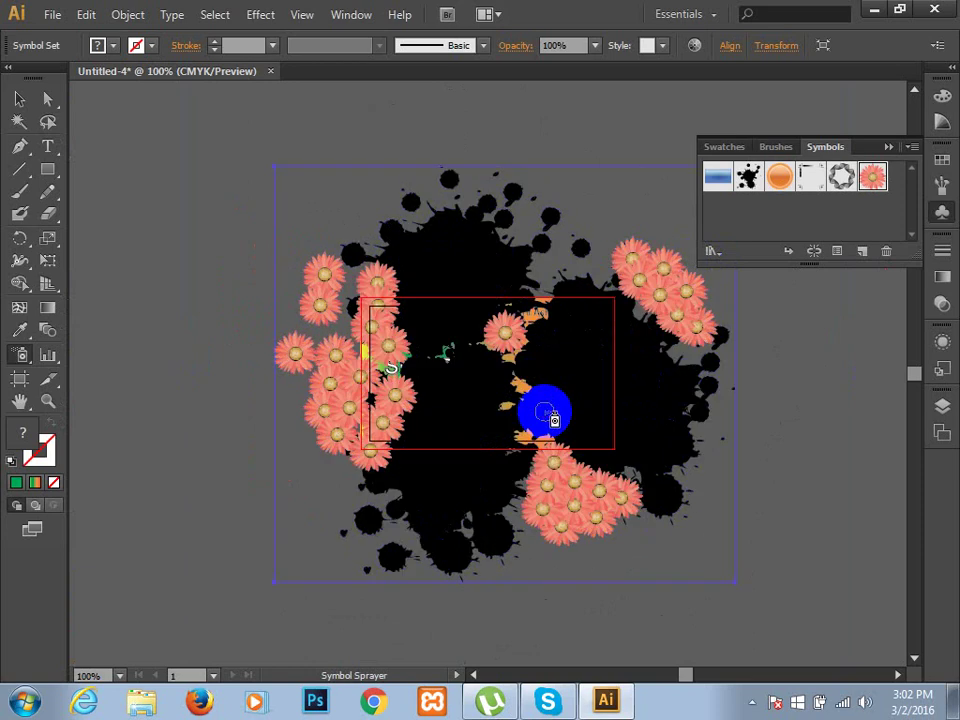
left_click_drag(555, 420, 553, 420)
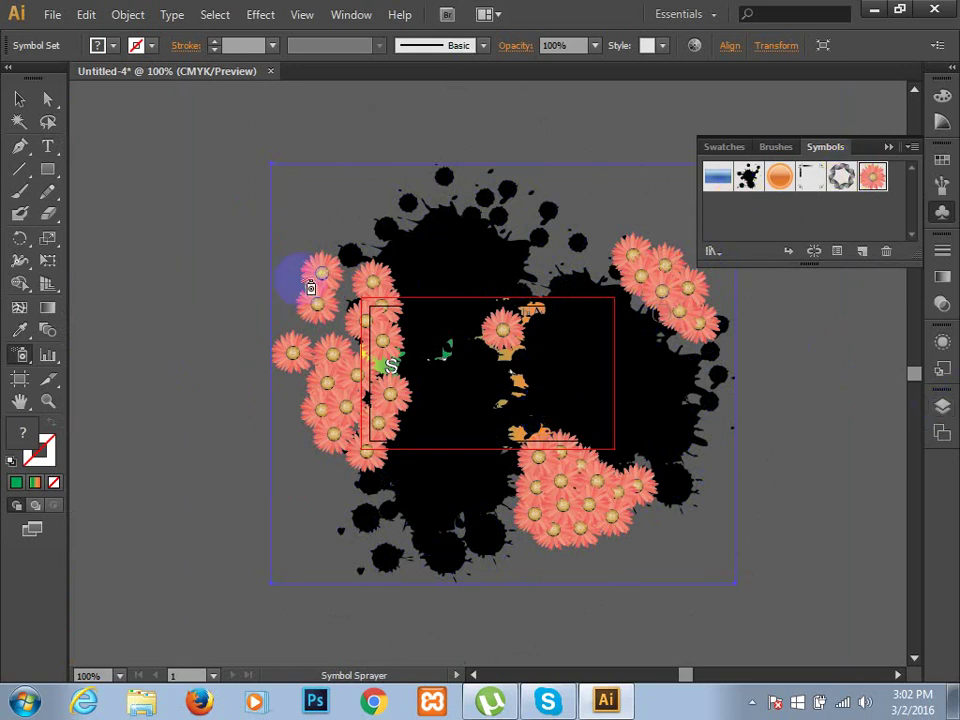
left_click(47, 170)
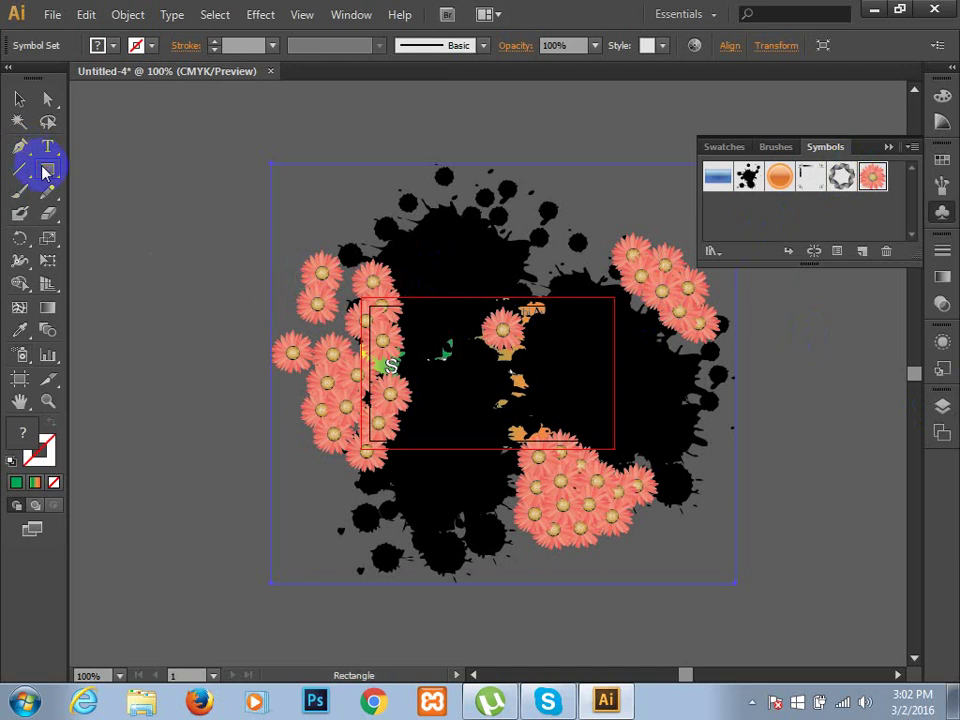
- Draw a large red-filled rectangle over the middle of the card
left_click(112, 47)
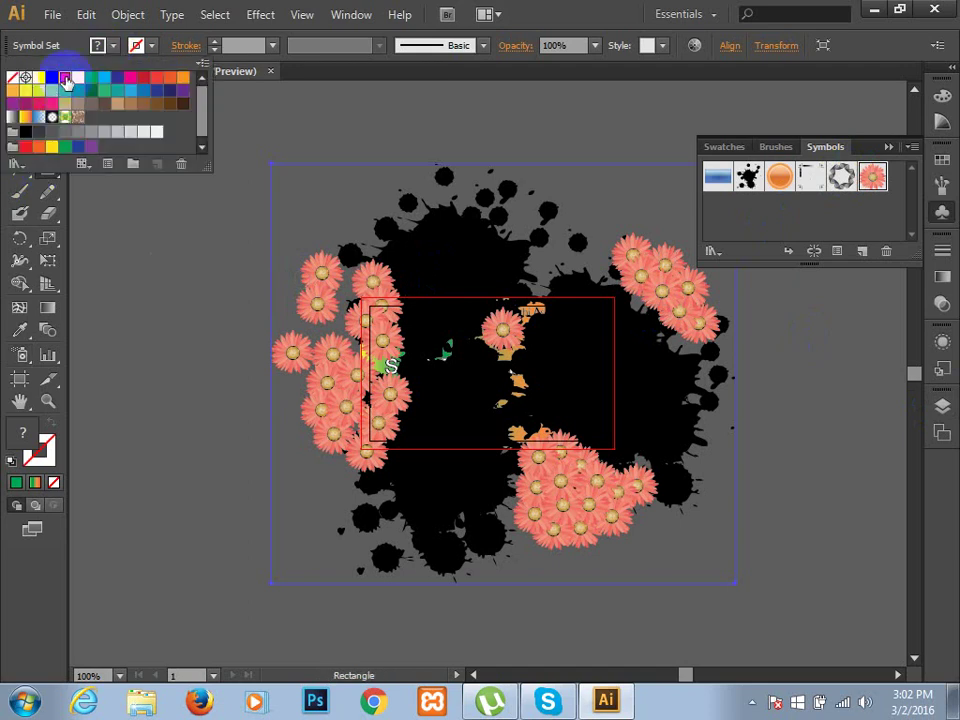
left_click(65, 78)
left_click(670, 496)
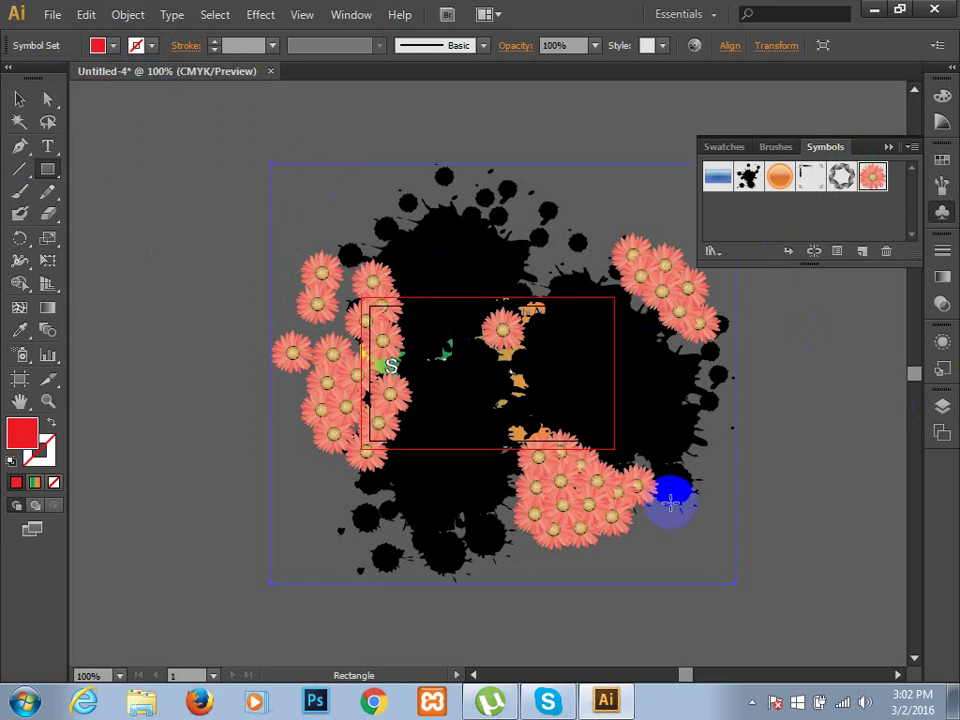
left_click(235, 319)
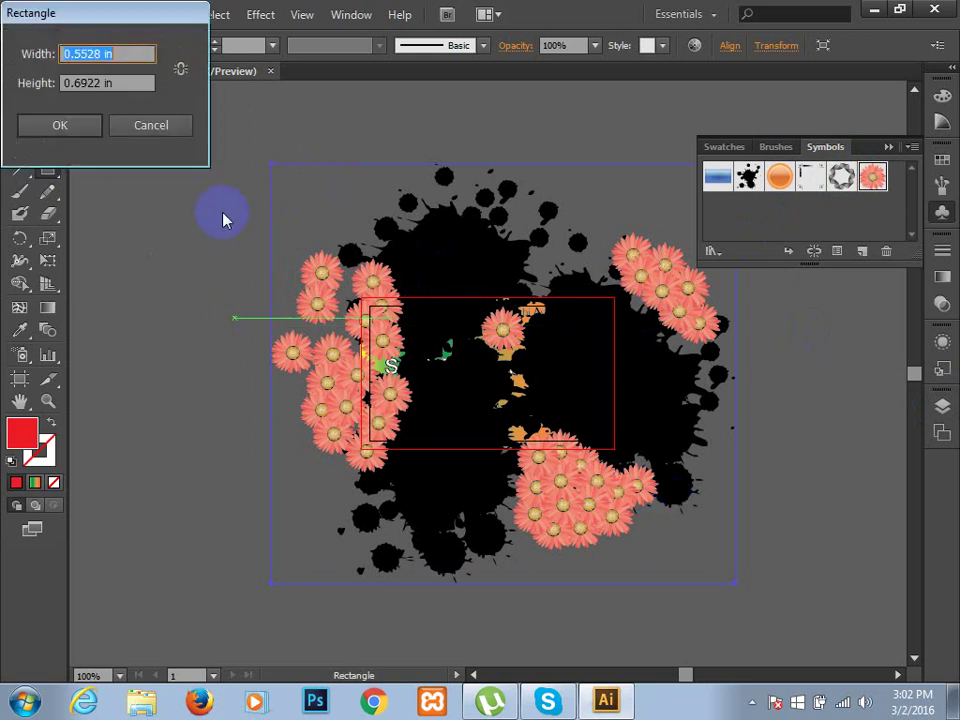
left_click(150, 128)
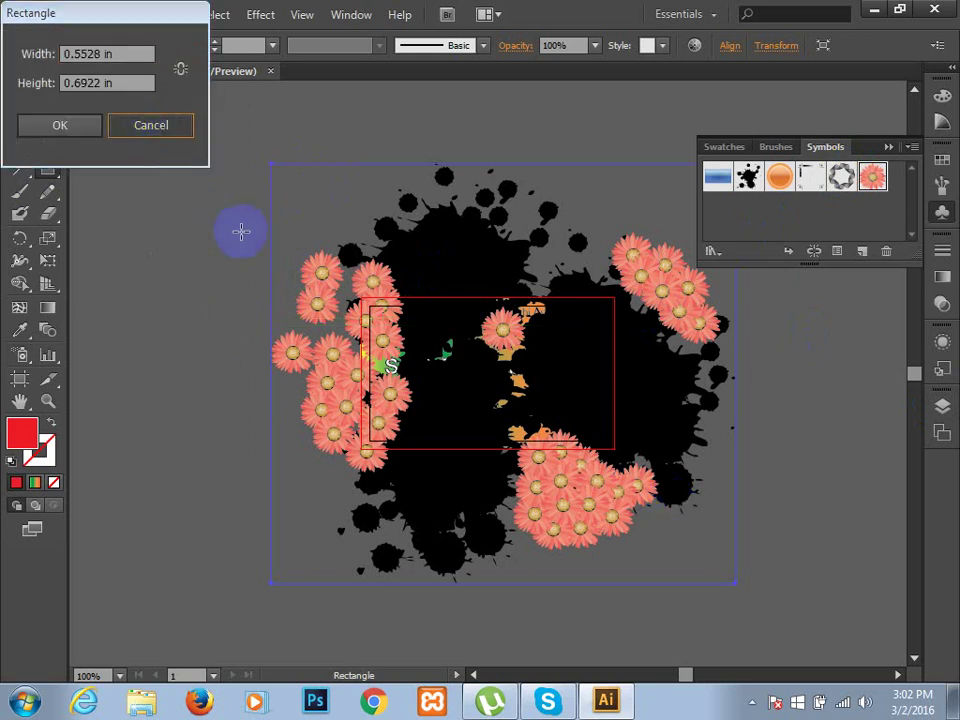
left_click_drag(241, 232, 704, 505)
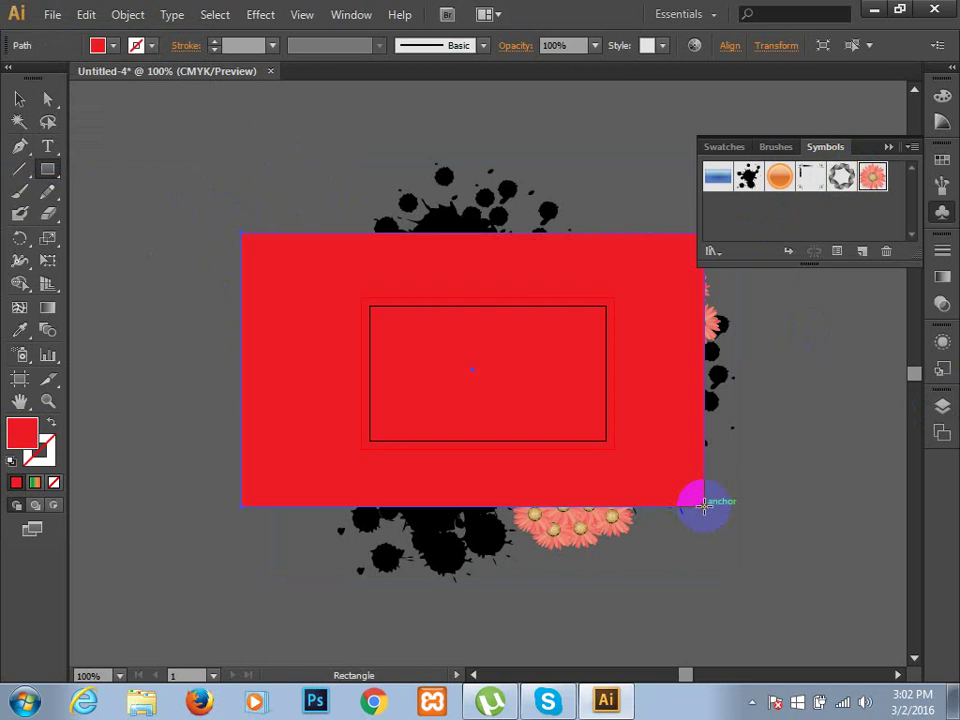
left_click(19, 98)
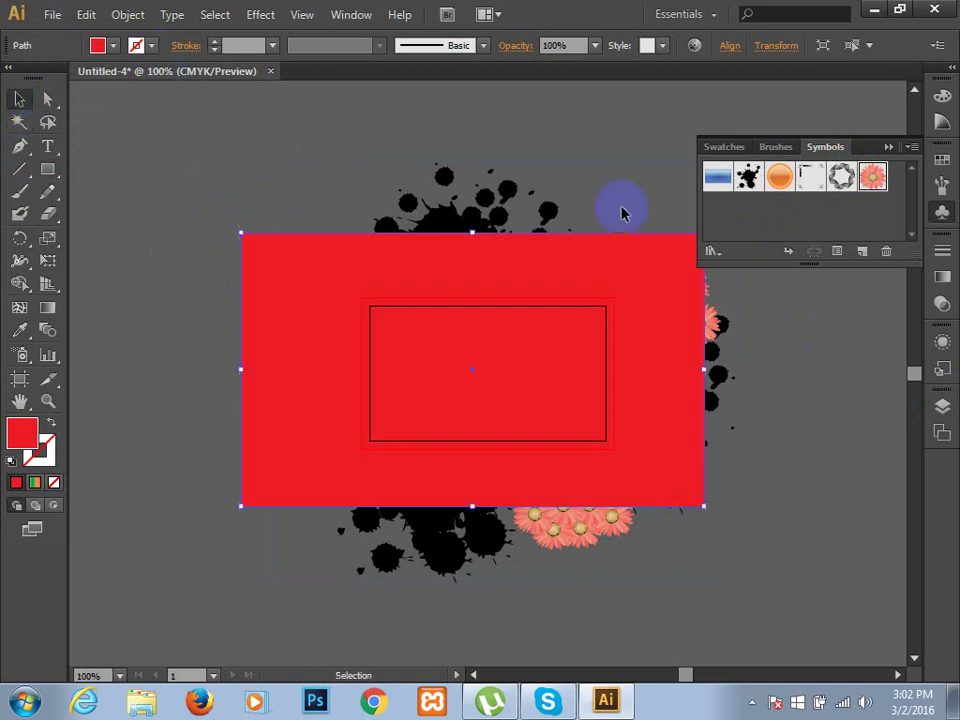
- Spray lattice-ring symbol clusters onto the red rectangle's left, right and bottom
left_click(838, 178)
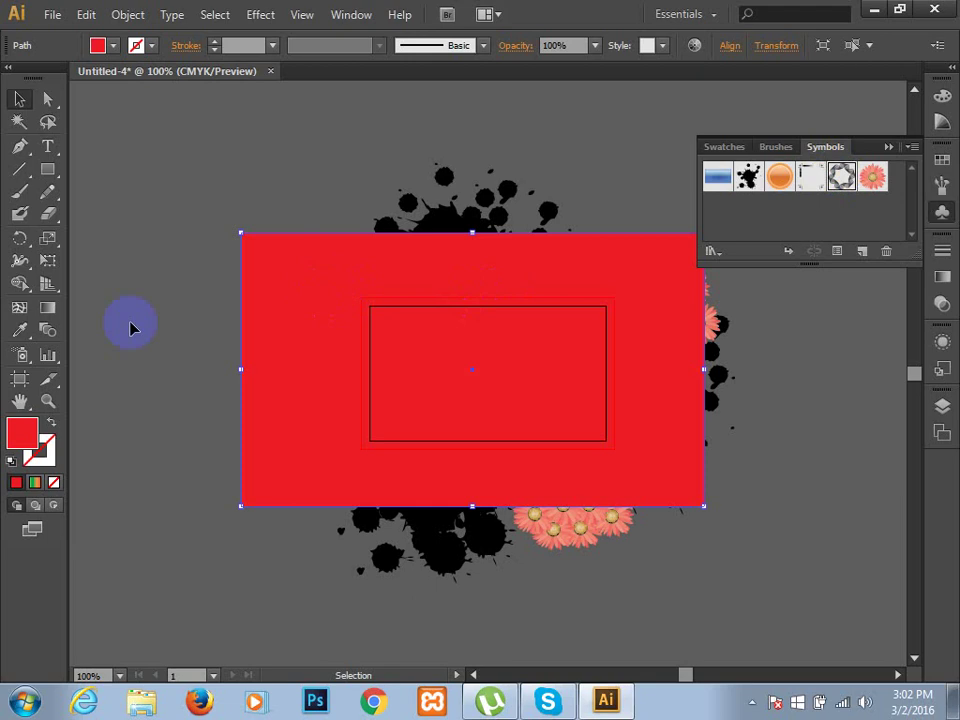
left_click(22, 333)
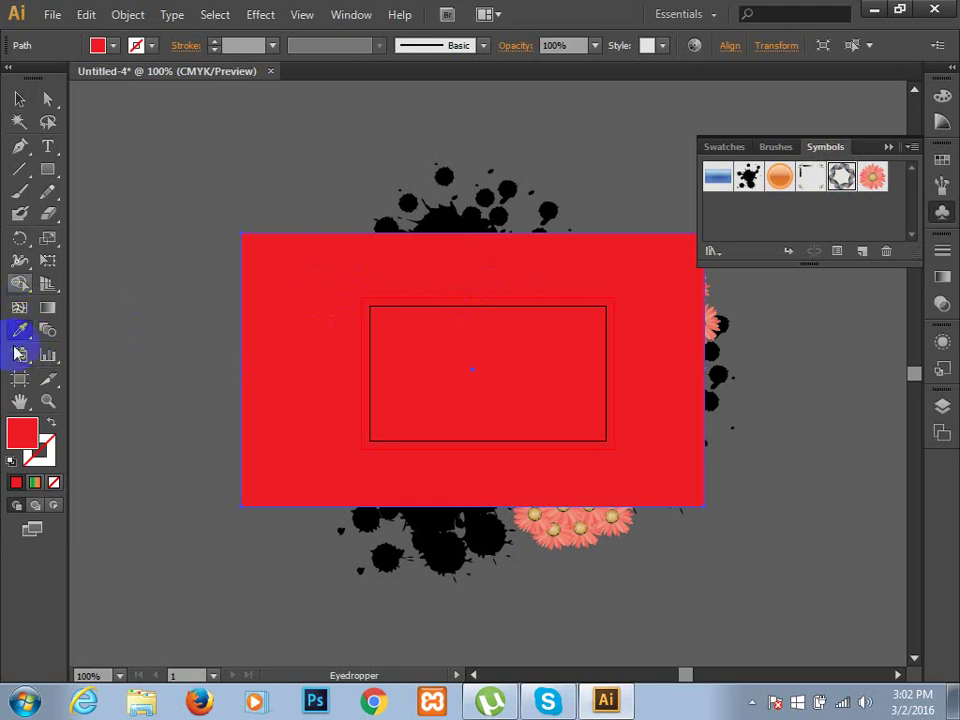
left_click(21, 358)
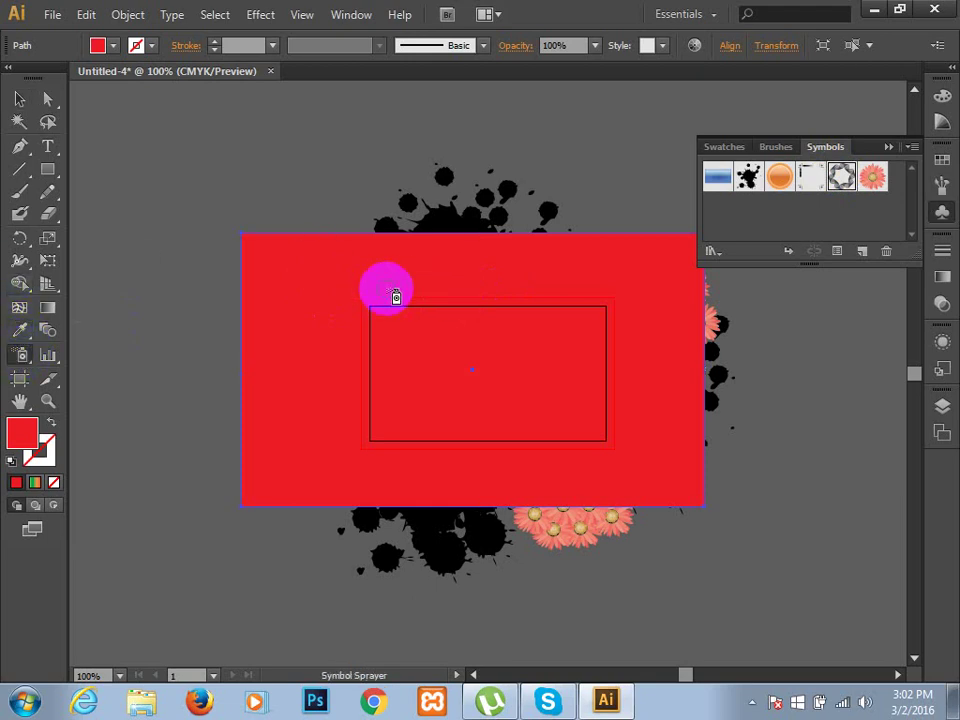
left_click(386, 289)
left_click(479, 403)
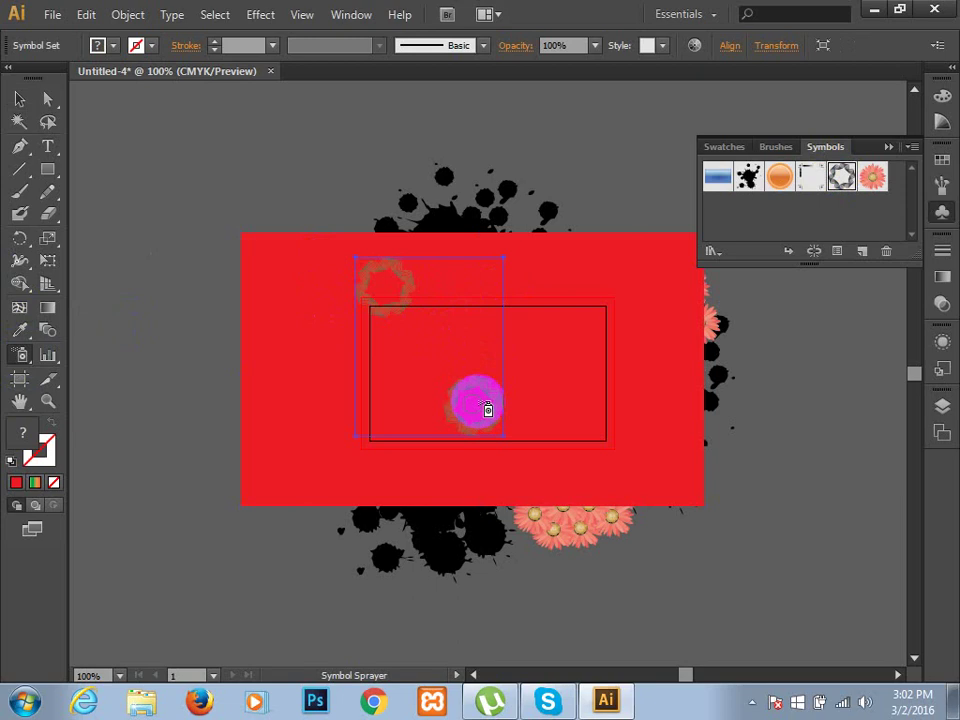
left_click(558, 349)
left_click_drag(562, 352, 565, 357)
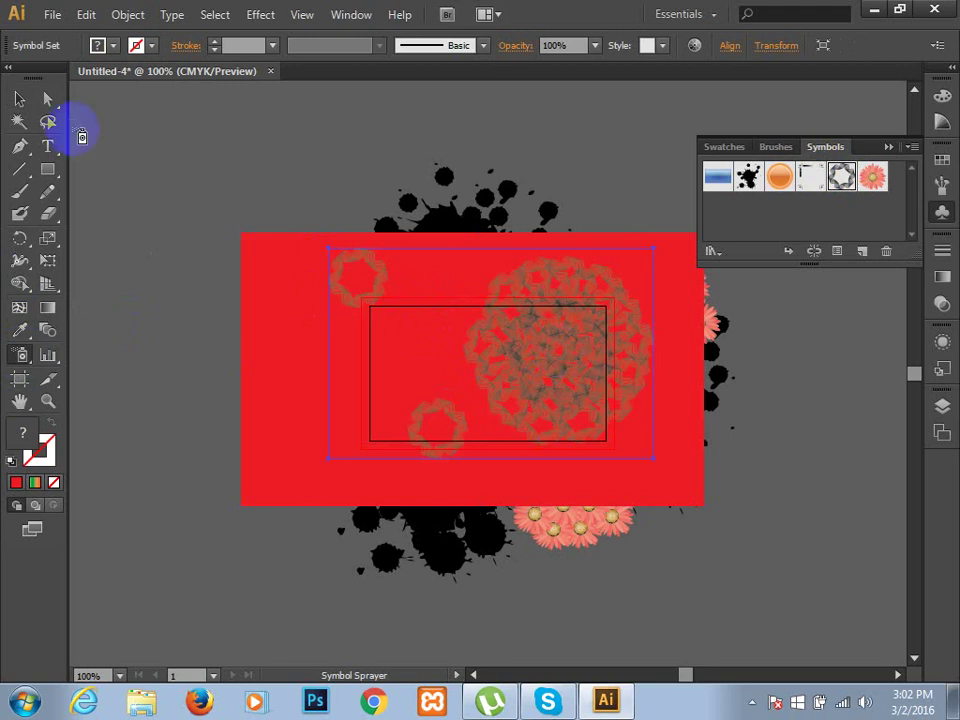
left_click_drag(407, 344, 407, 344)
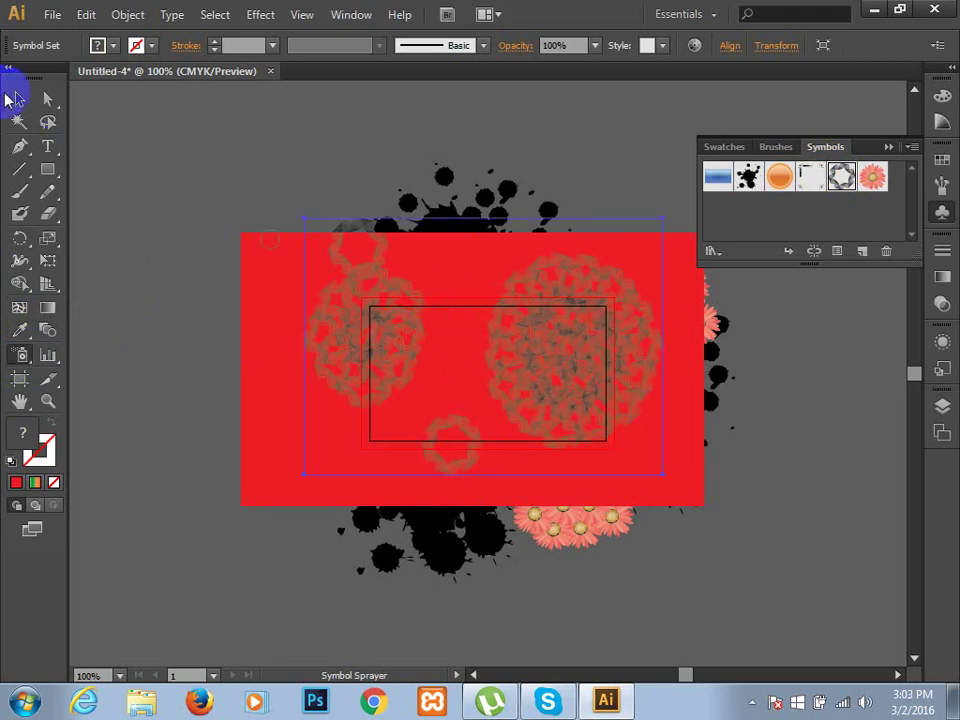
left_click(17, 103)
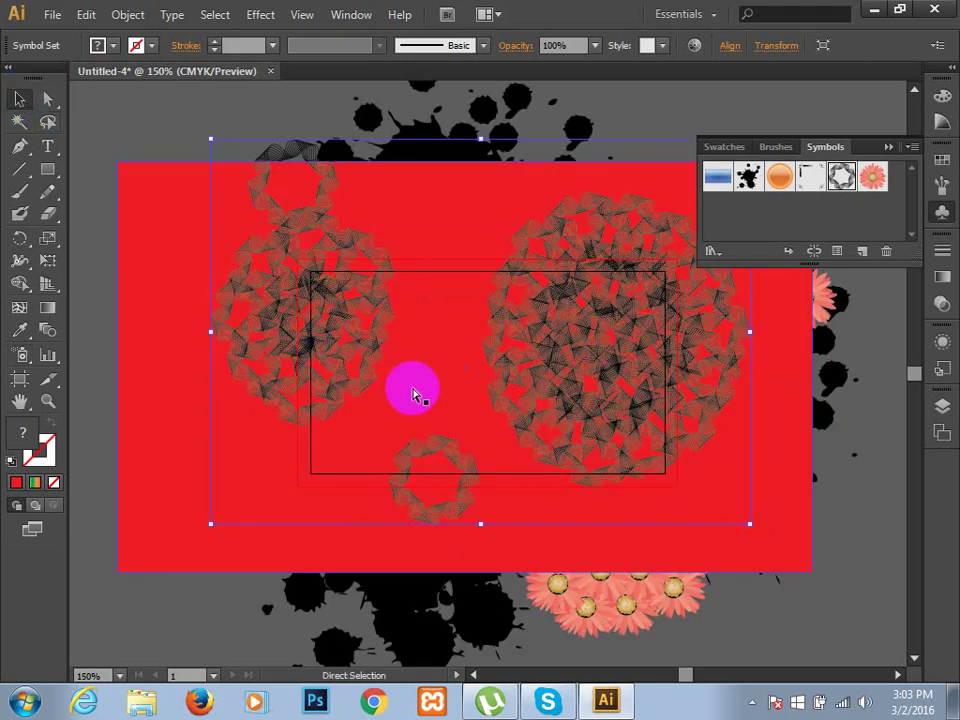
key("ctrl+plus")
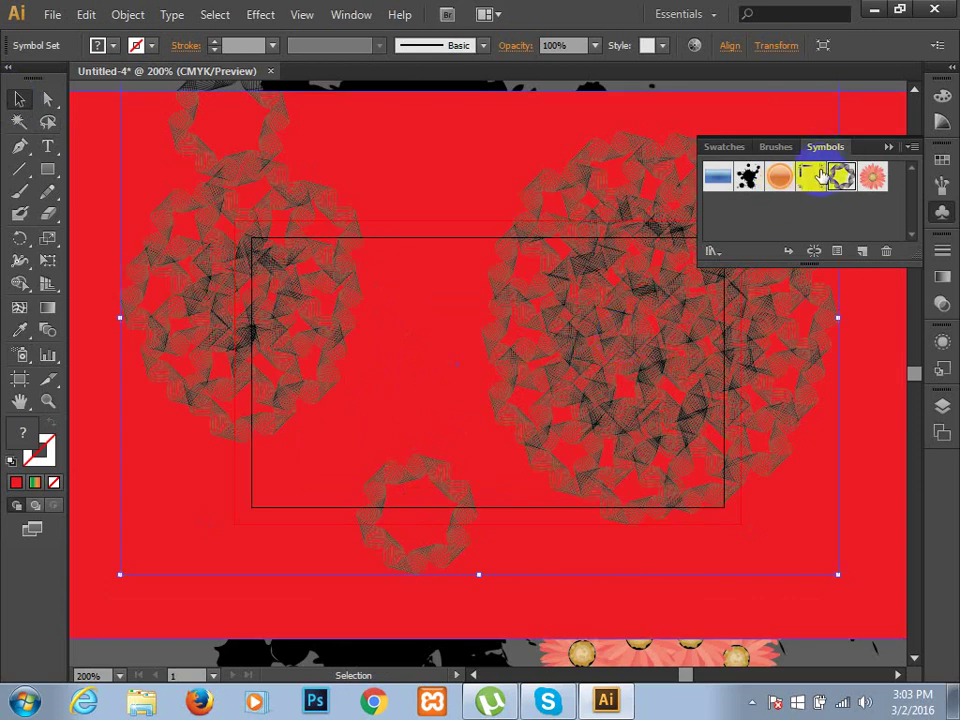
- Delete the ring symbols, the red rectangle, and the splatter and flower artwork
left_click(888, 147)
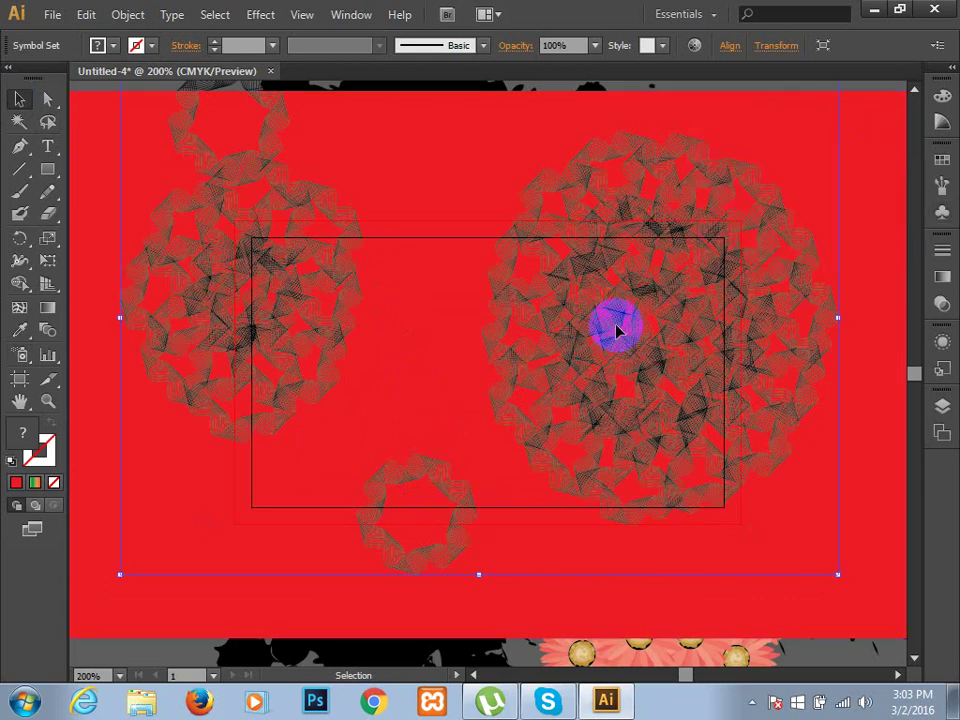
key("Delete")
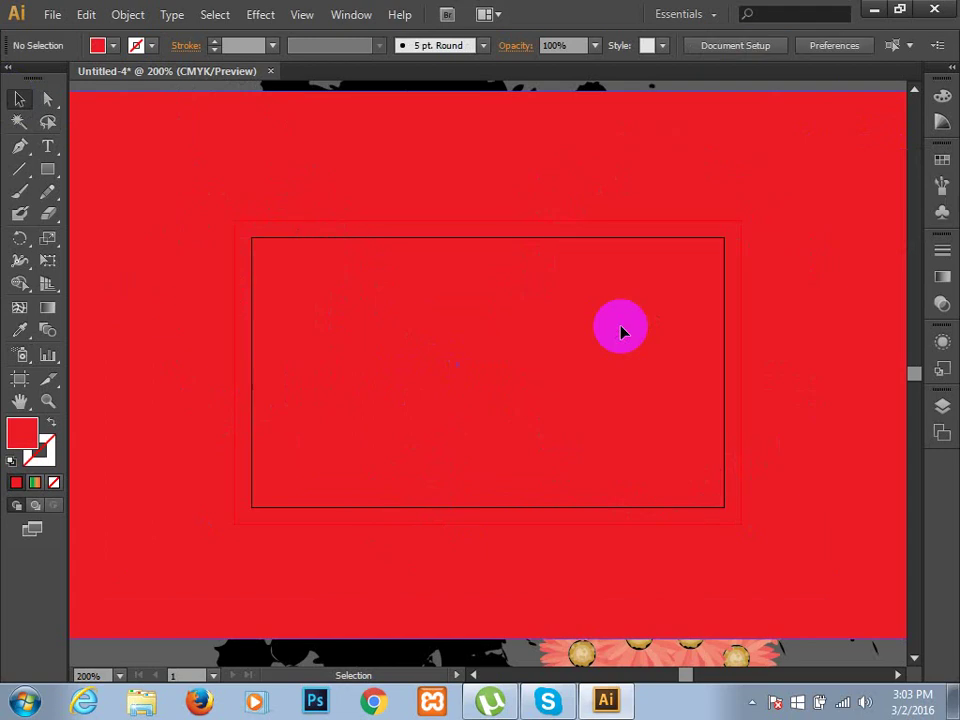
left_click(621, 332)
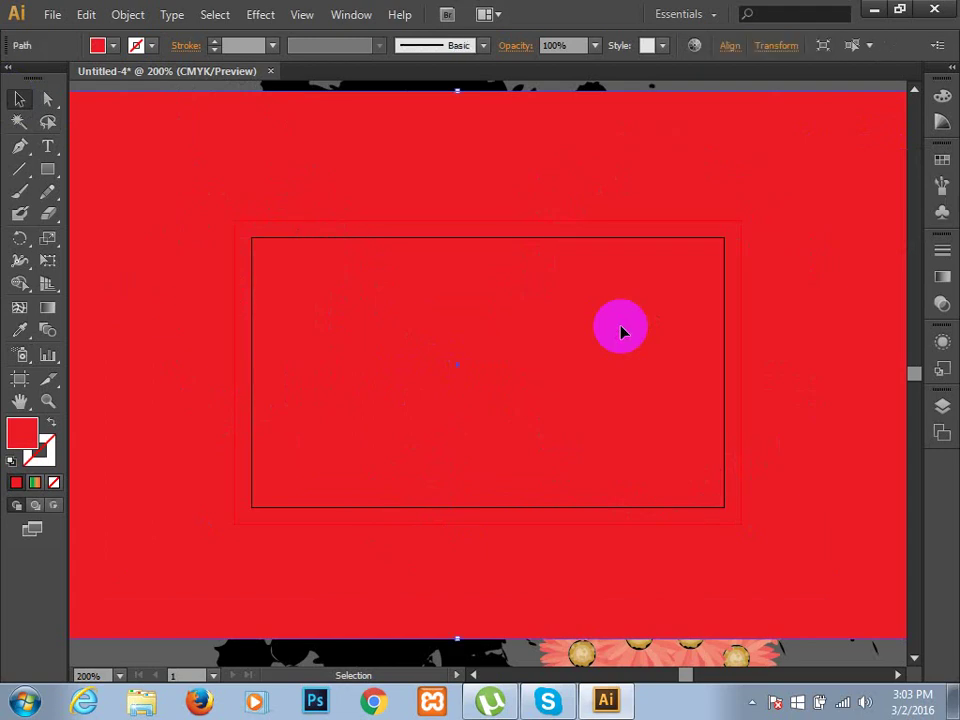
key("Delete")
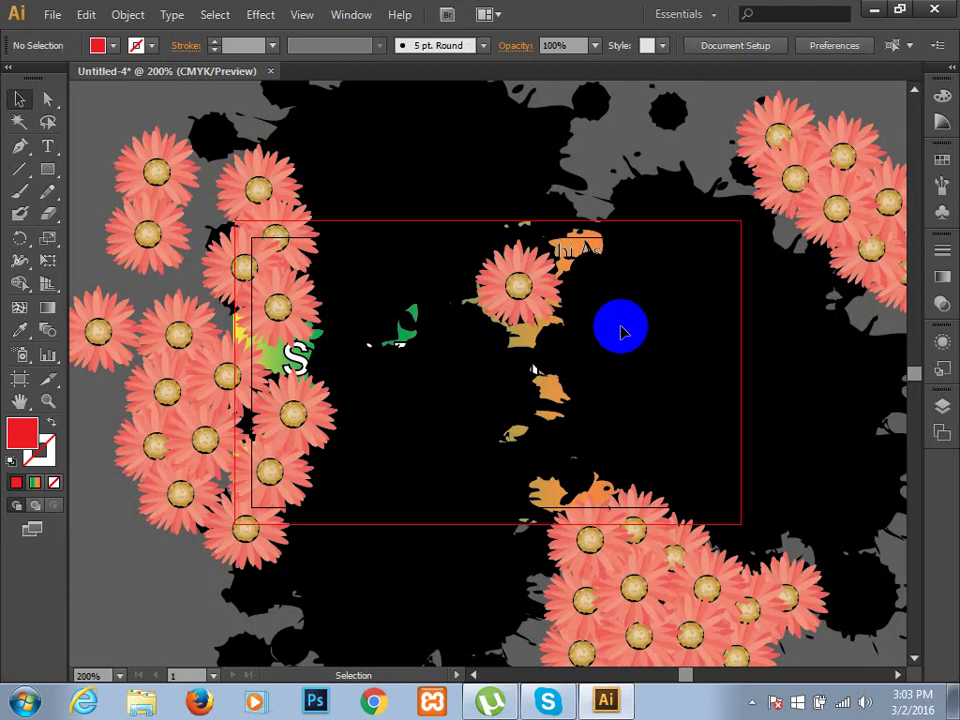
key("ctrl+z")
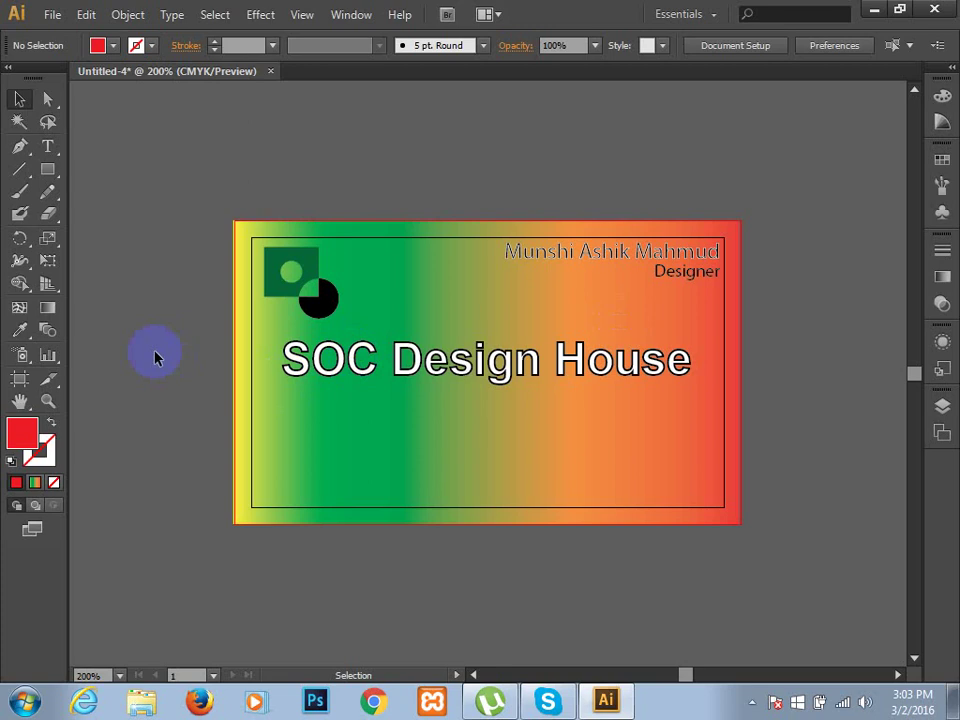
left_click(941, 406)
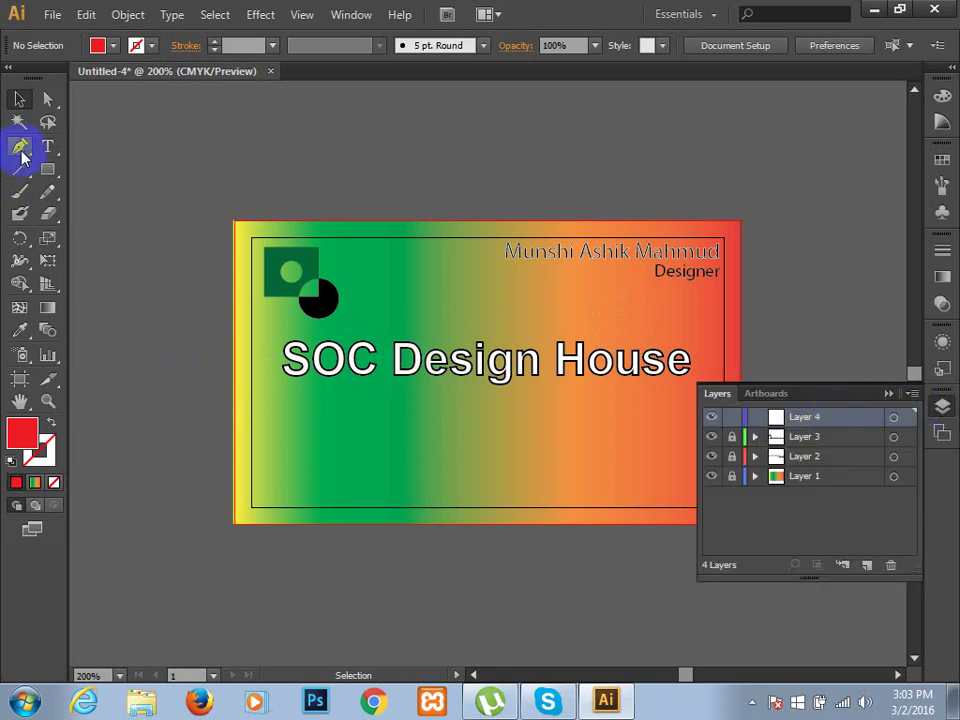
- Set the Pen tool to no fill and a black stroke
left_click(21, 148)
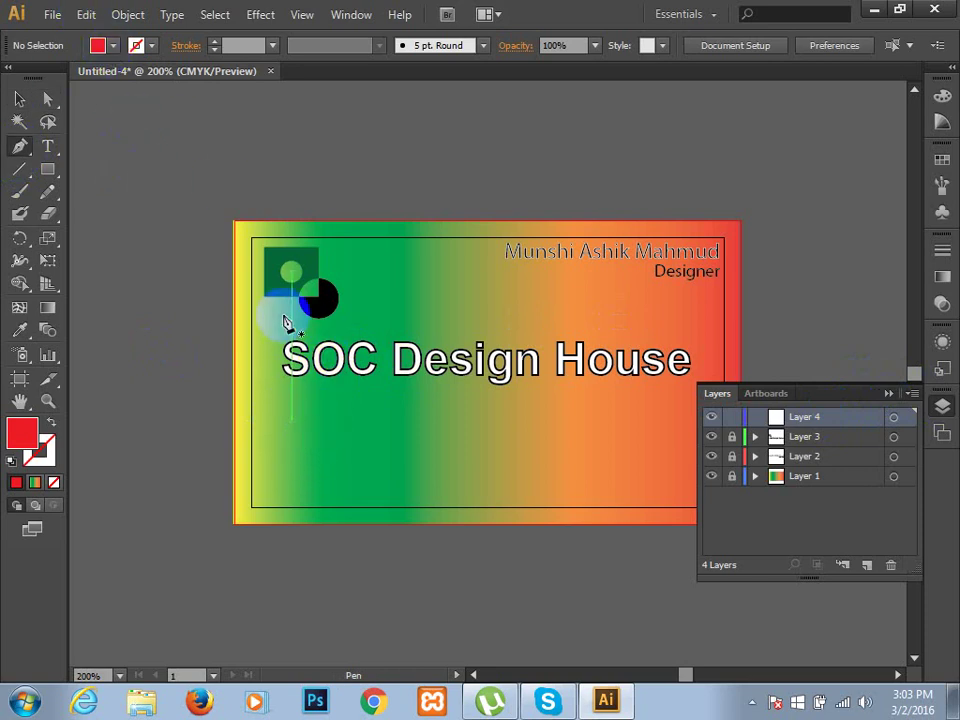
left_click(113, 46)
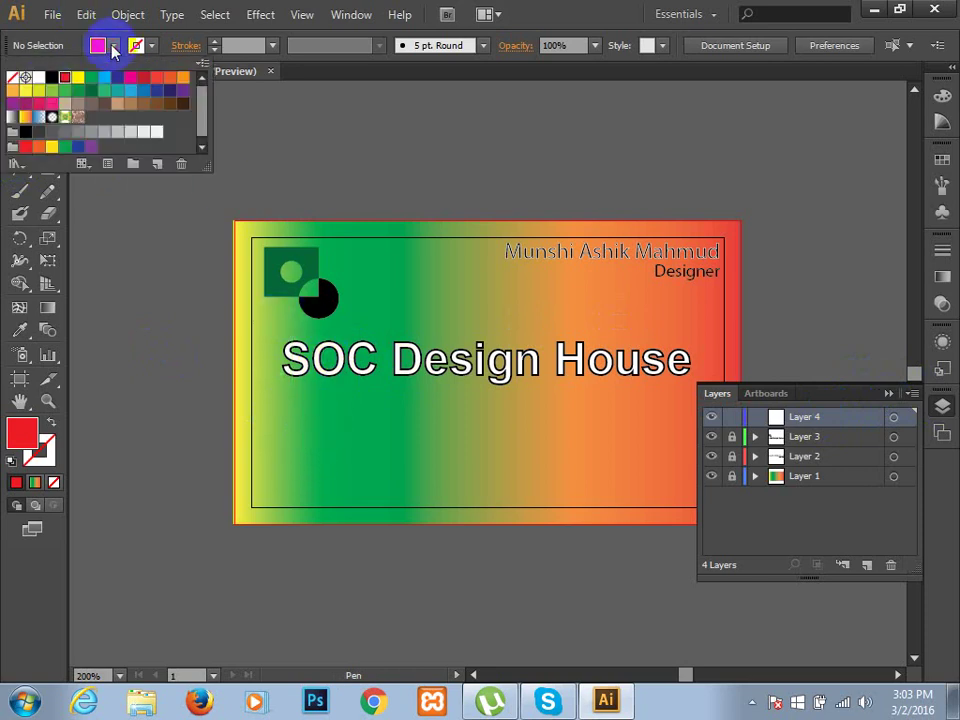
left_click(12, 78)
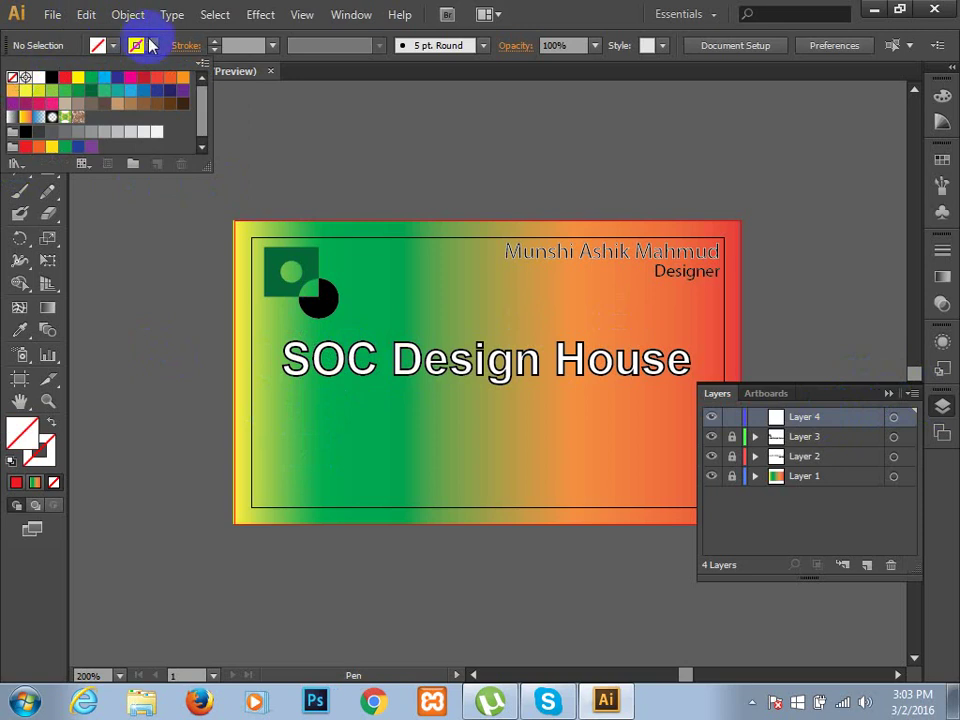
left_click(153, 46)
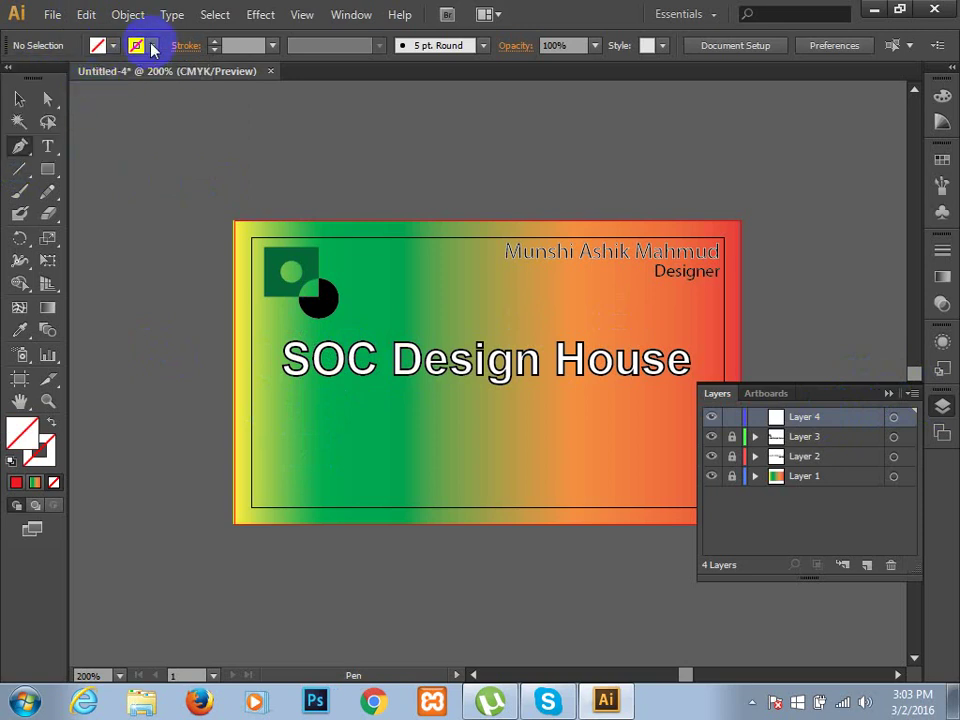
left_click(153, 46)
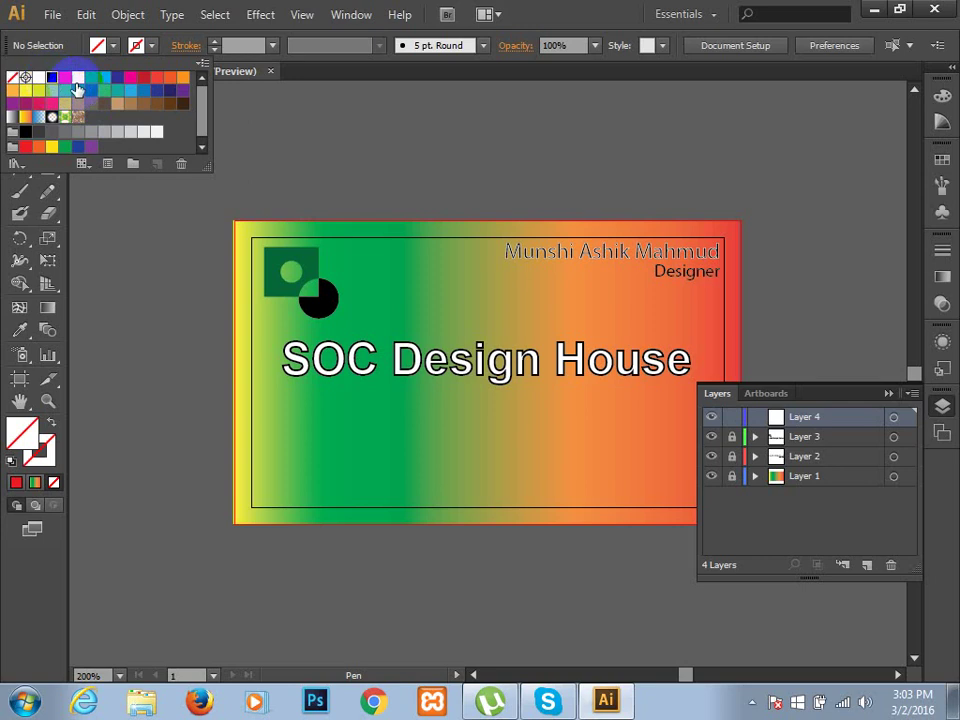
left_click(51, 77)
left_click(281, 413)
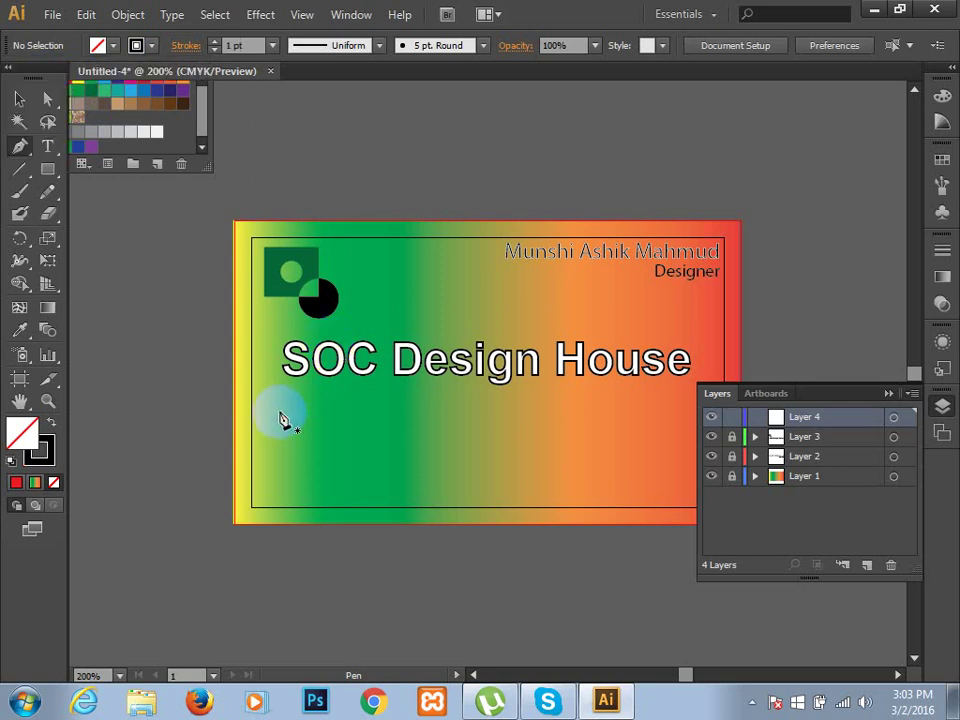
- Draw a wavy S-curve line across the card with the Pen tool
left_click(422, 306)
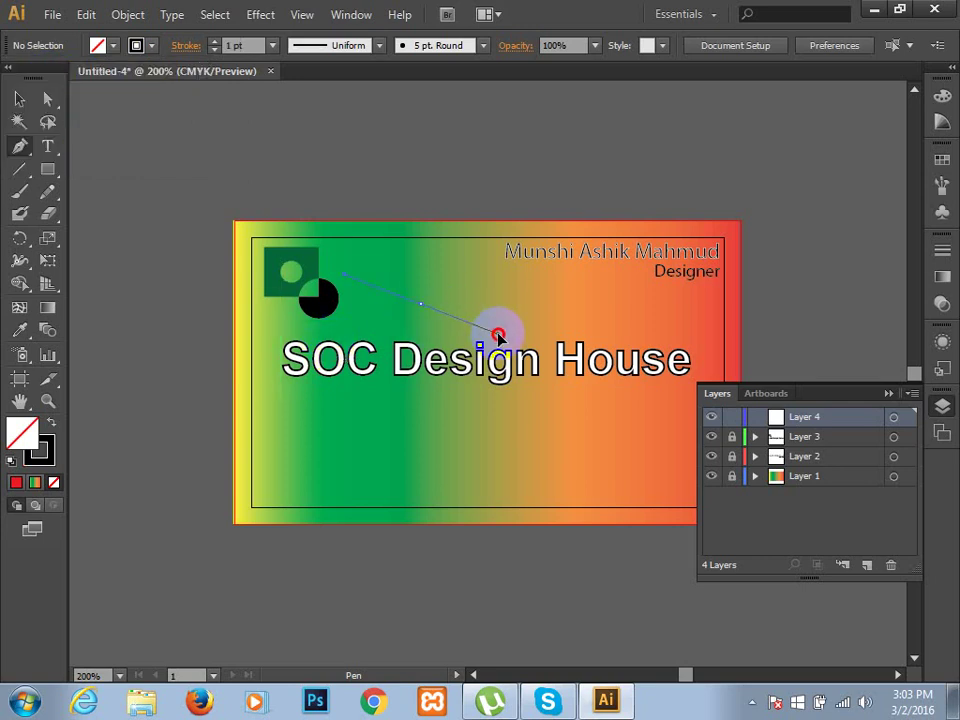
mouse_move(498, 336)
left_mouse_down()
mouse_move(588, 328)
mouse_move(617, 287)
left_mouse_up()
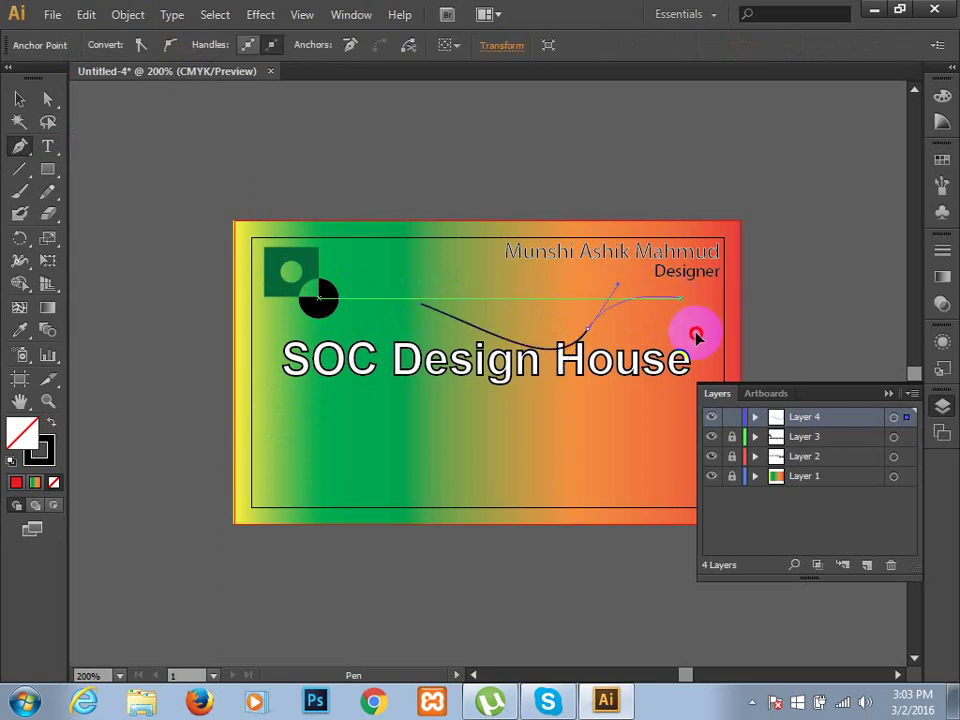
left_click_drag(697, 336, 690, 322)
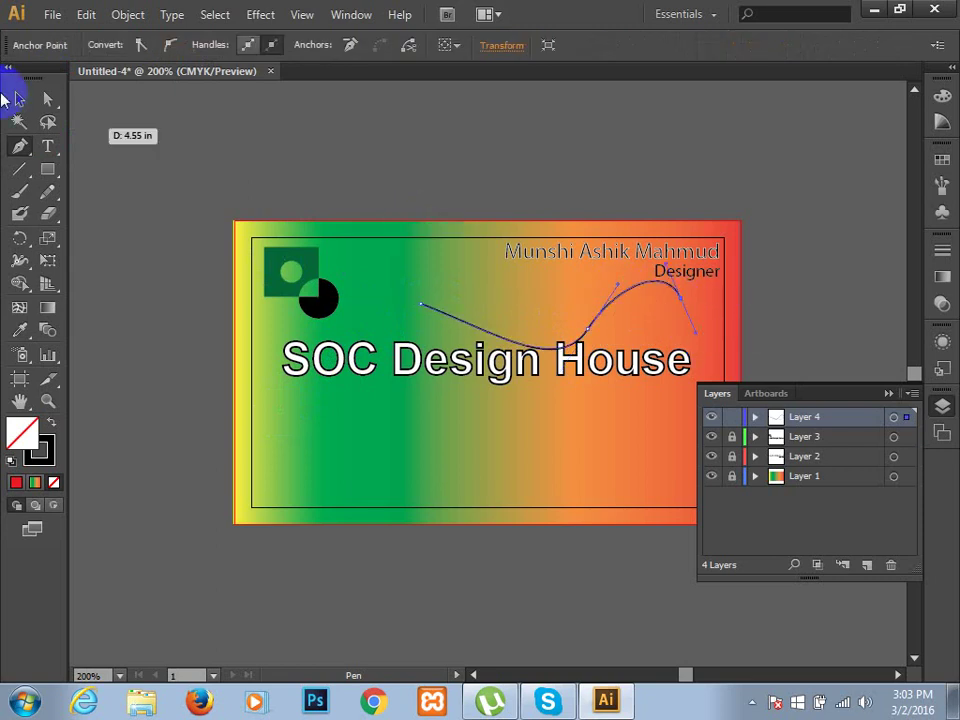
left_click(19, 99)
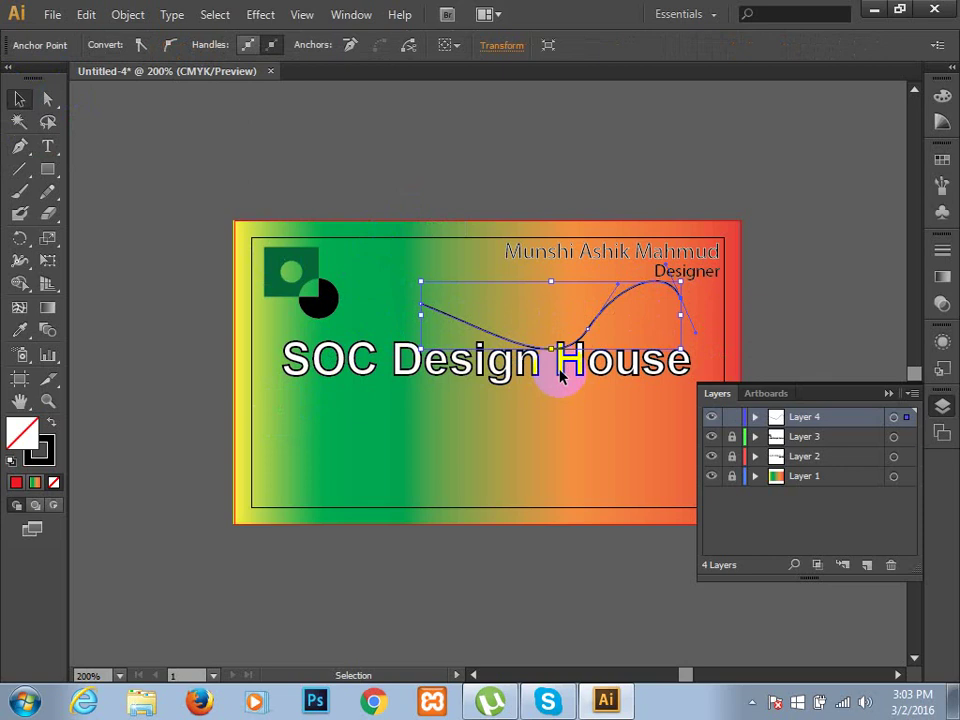
left_click_drag(680, 315, 597, 315)
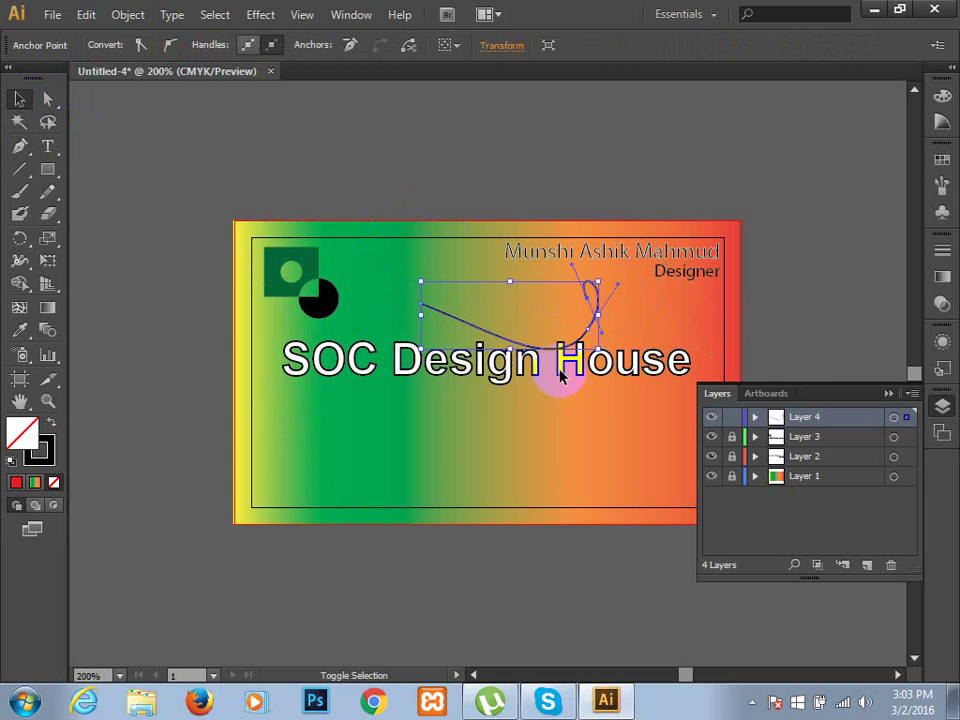
key("ctrl+z")
key("ctrl+z")
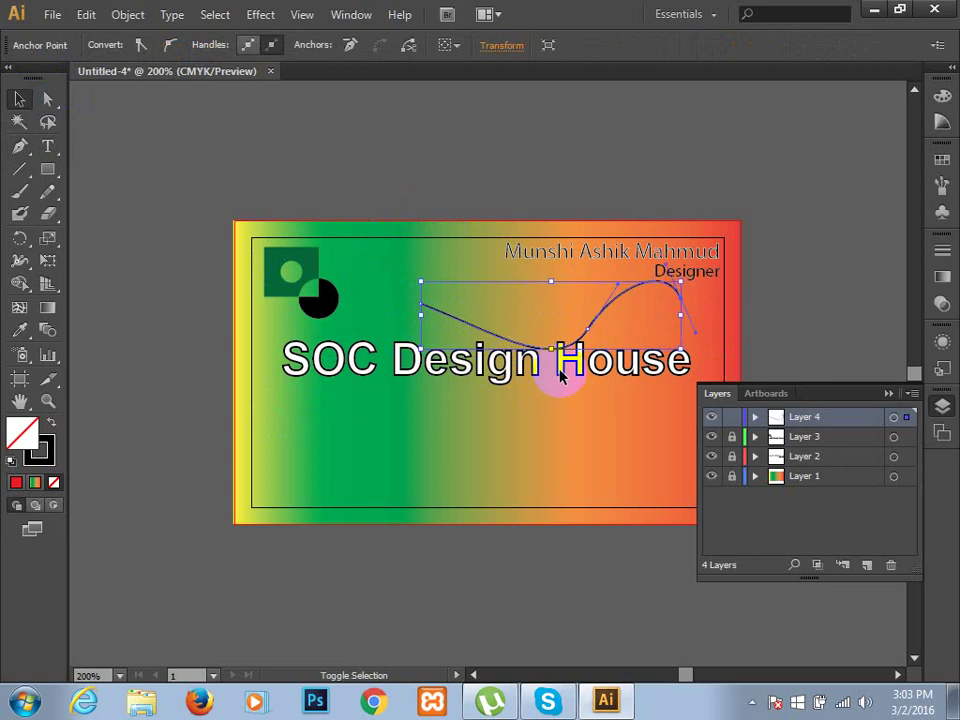
left_click(587, 470)
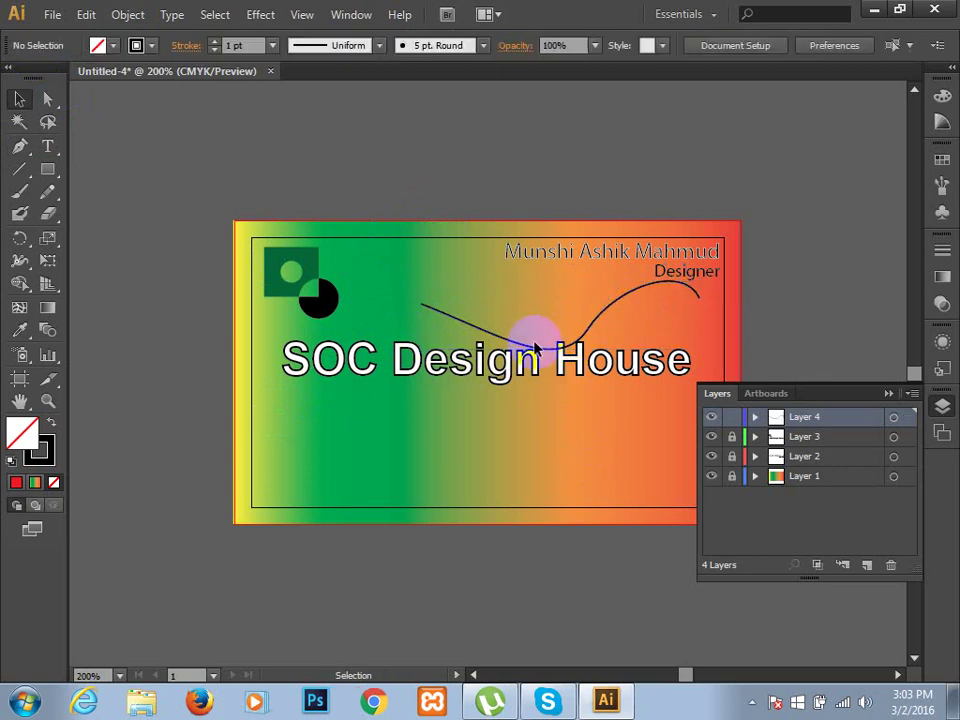
- Move the curve beside the black circle, copy it below the title, and select both
left_click_drag(535, 352, 442, 334)
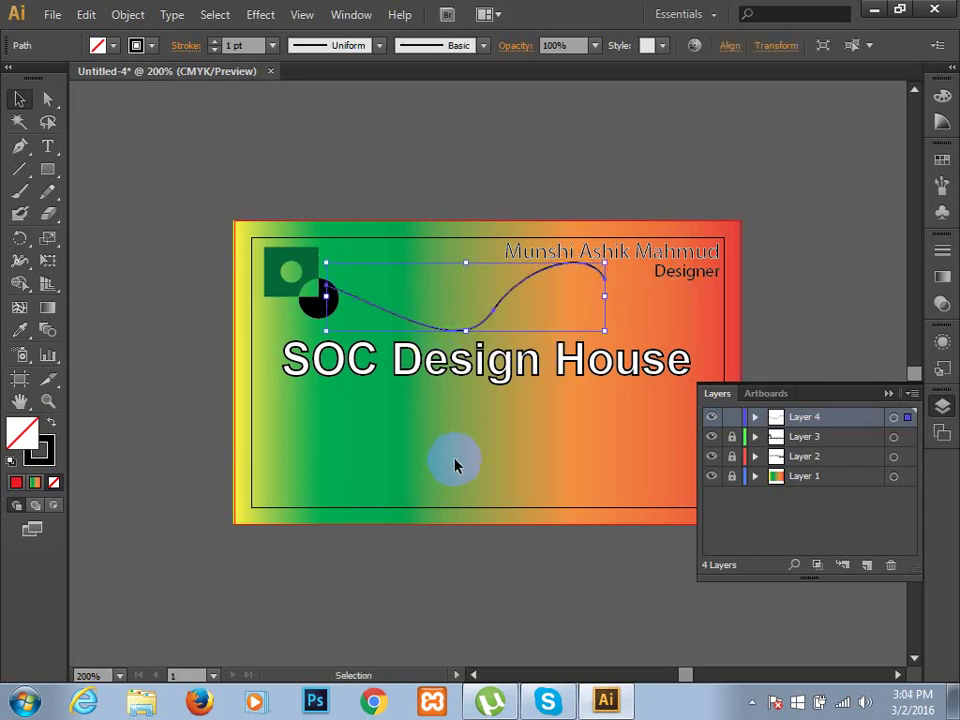
left_click(455, 420)
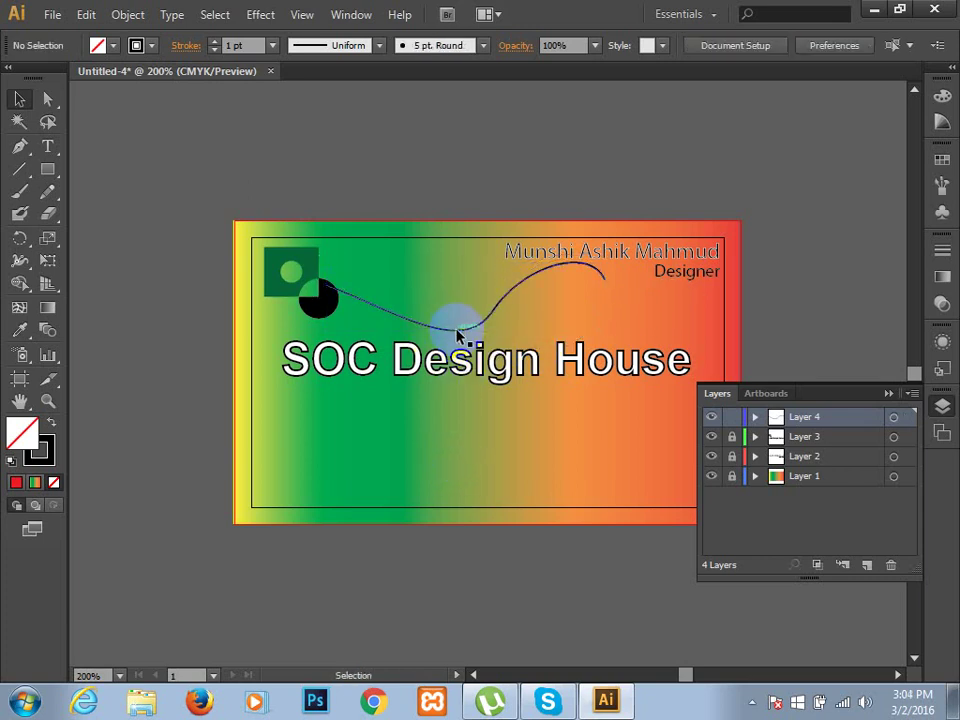
left_click(457, 335)
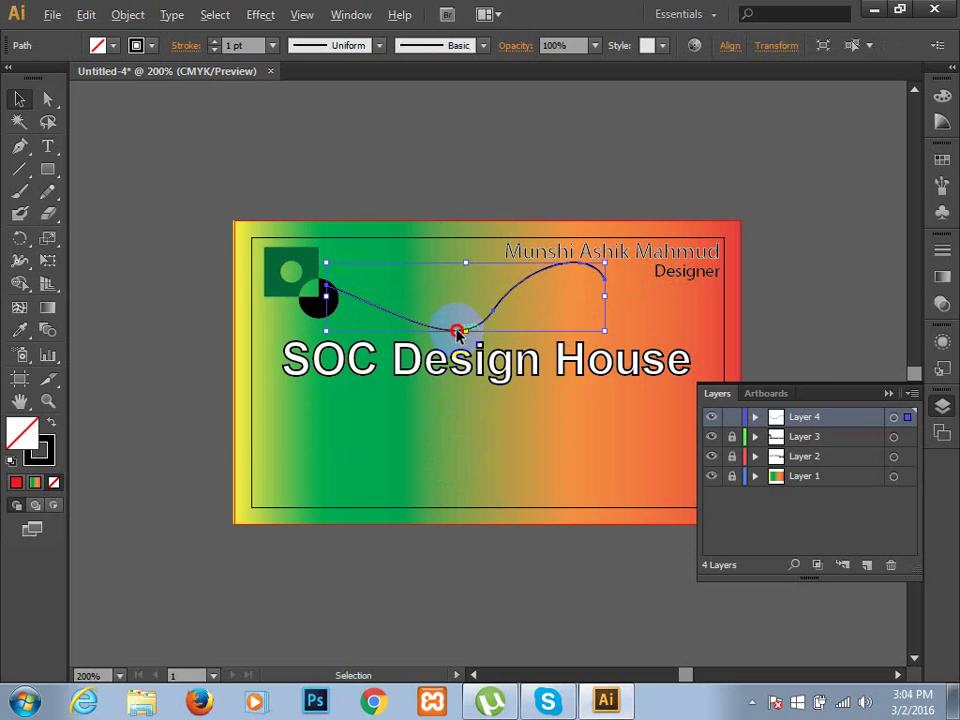
left_click_drag(457, 335, 461, 474)
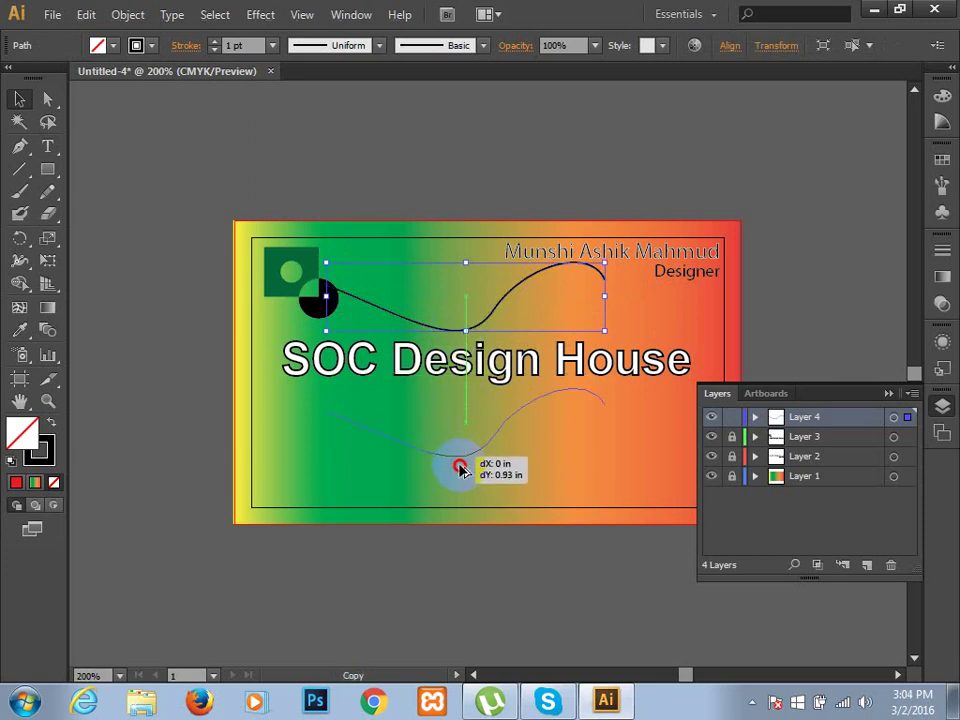
left_click(627, 477)
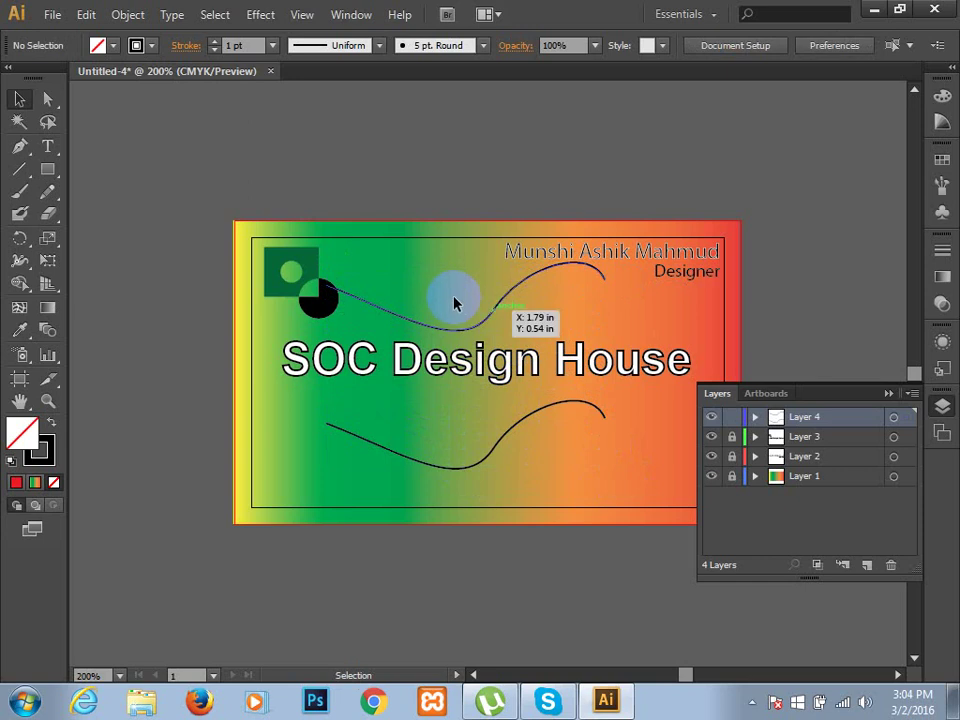
left_click_drag(454, 303, 523, 489)
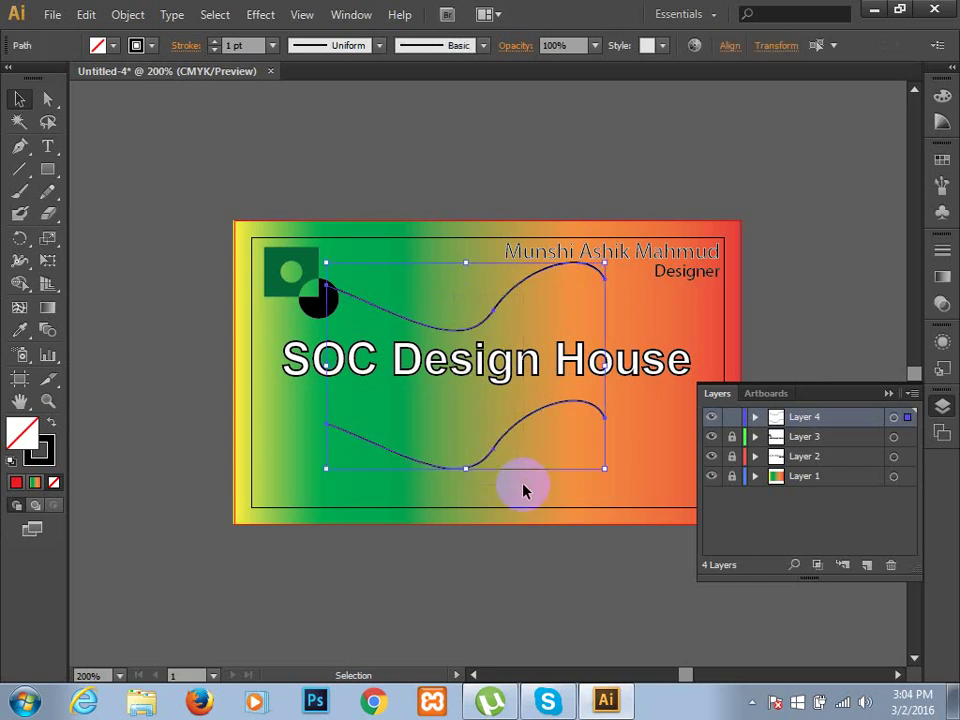
- Blend the upper and lower S-curves via their end anchors, then open Blend Options
left_click(48, 333)
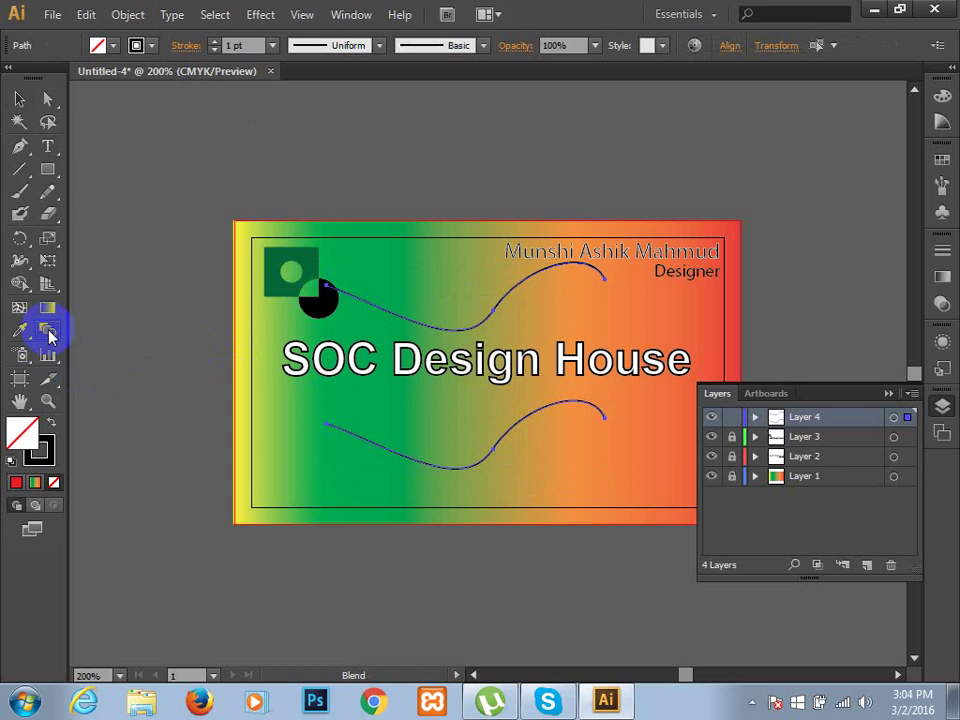
left_click(602, 278)
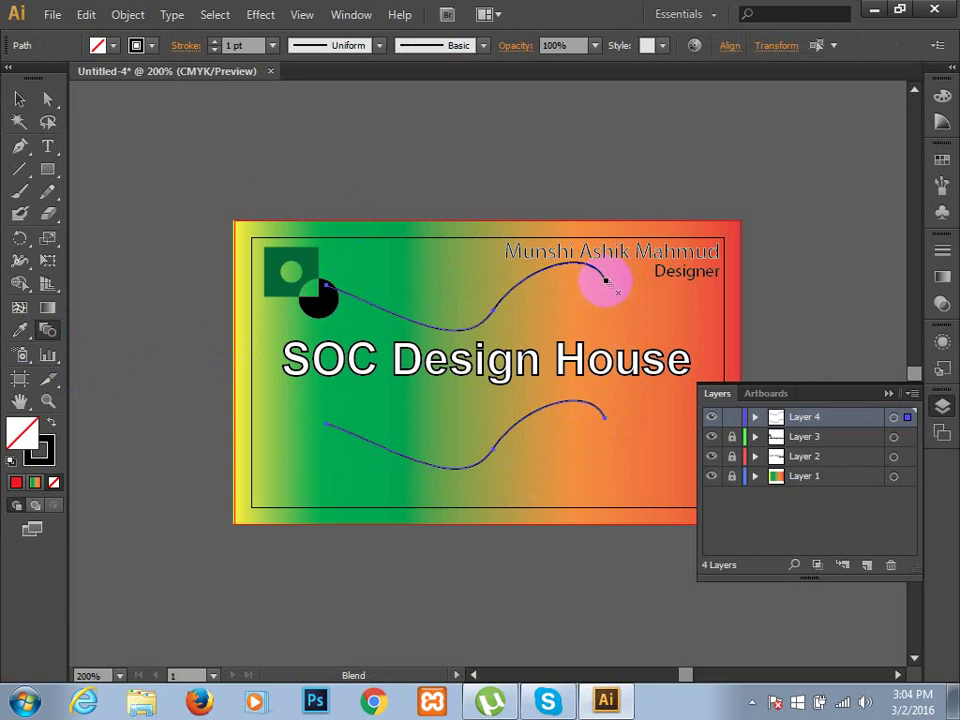
left_click(605, 282)
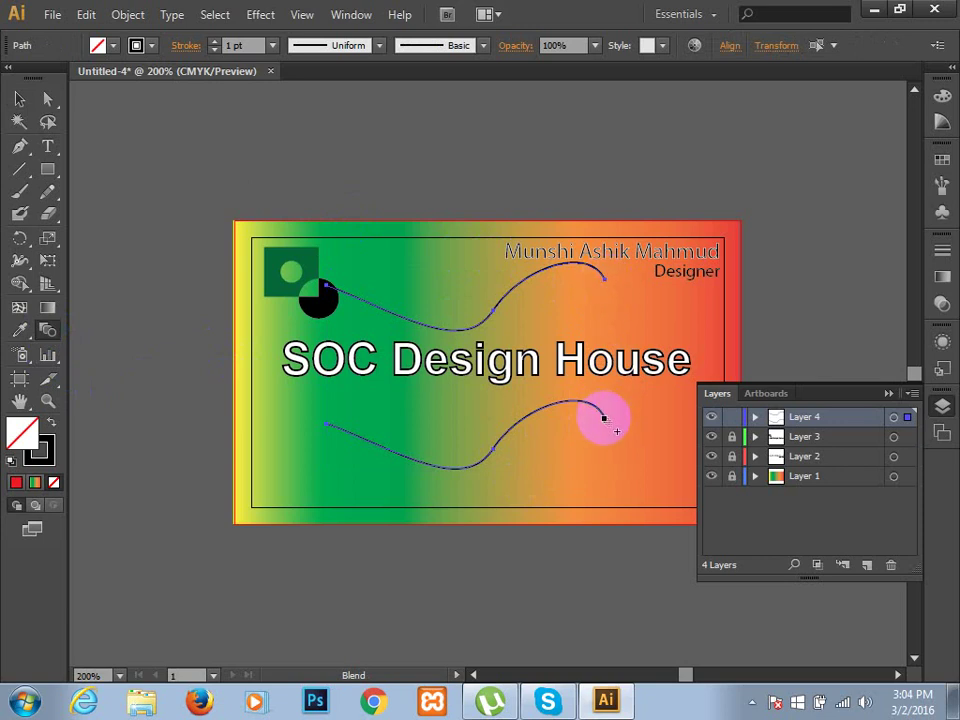
left_click(604, 418)
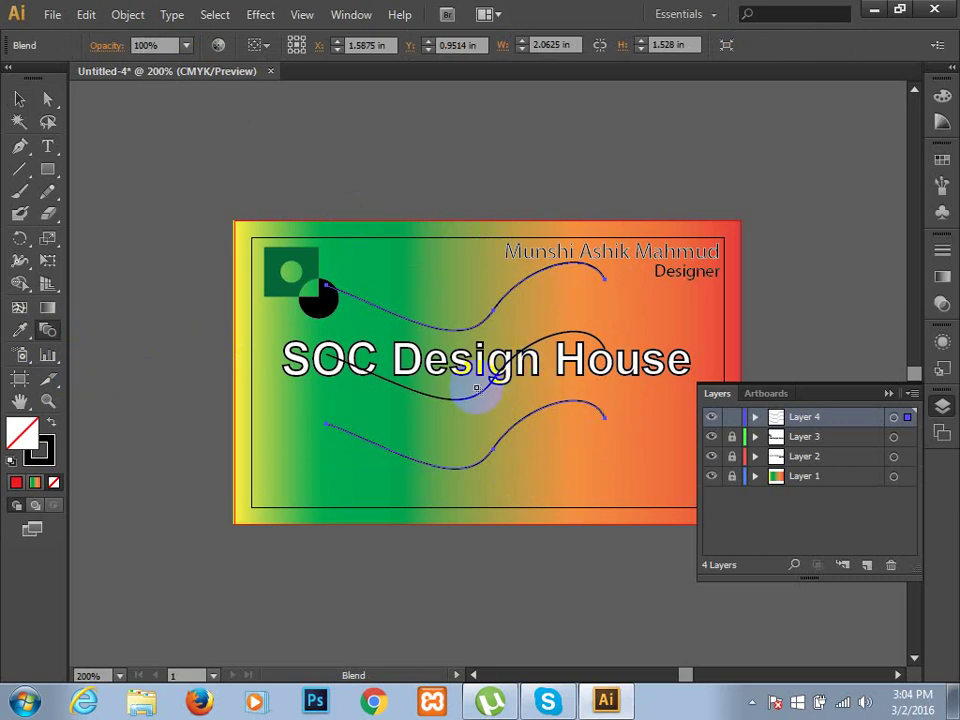
double_click(48, 333)
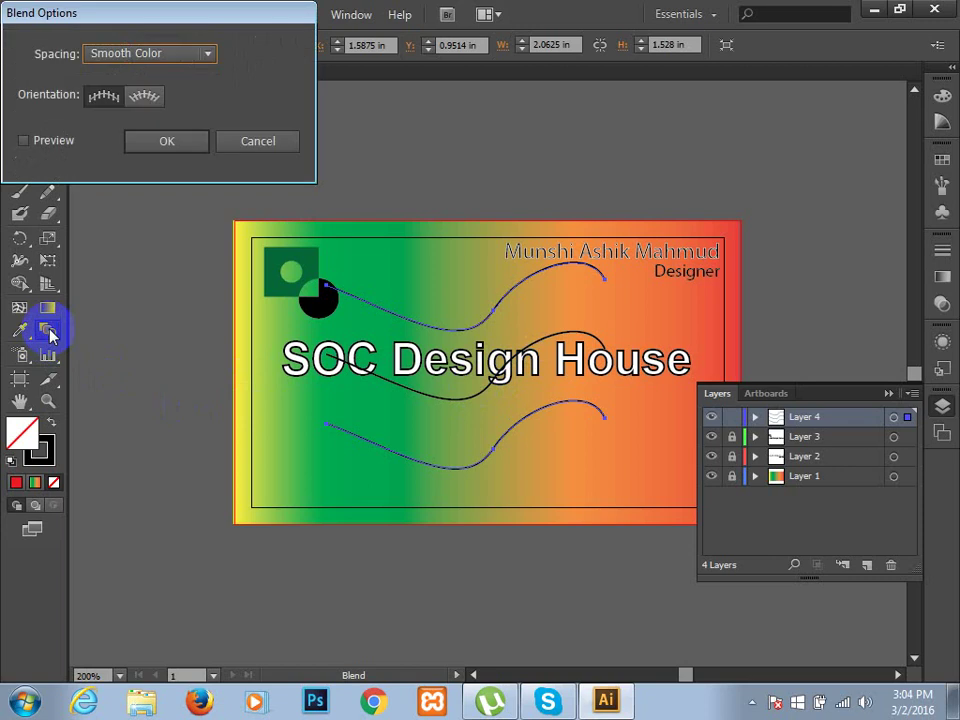
- Set blend spacing to 20 Specified Steps with Preview on, and confirm
left_click(204, 55)
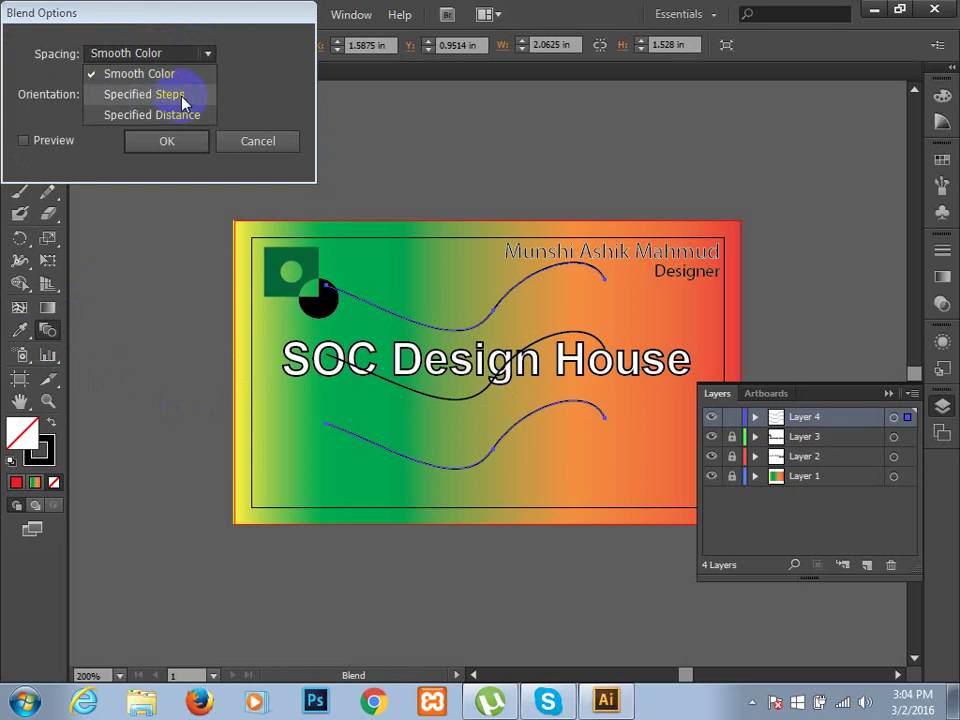
left_click(183, 96)
left_click(255, 55)
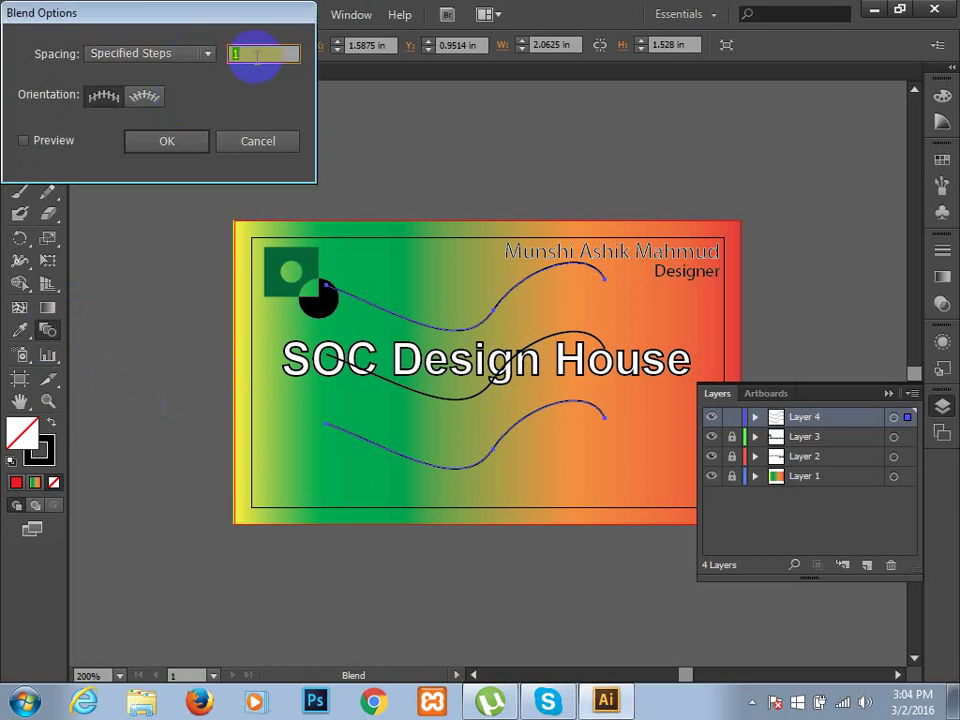
type("10")
left_click(24, 141)
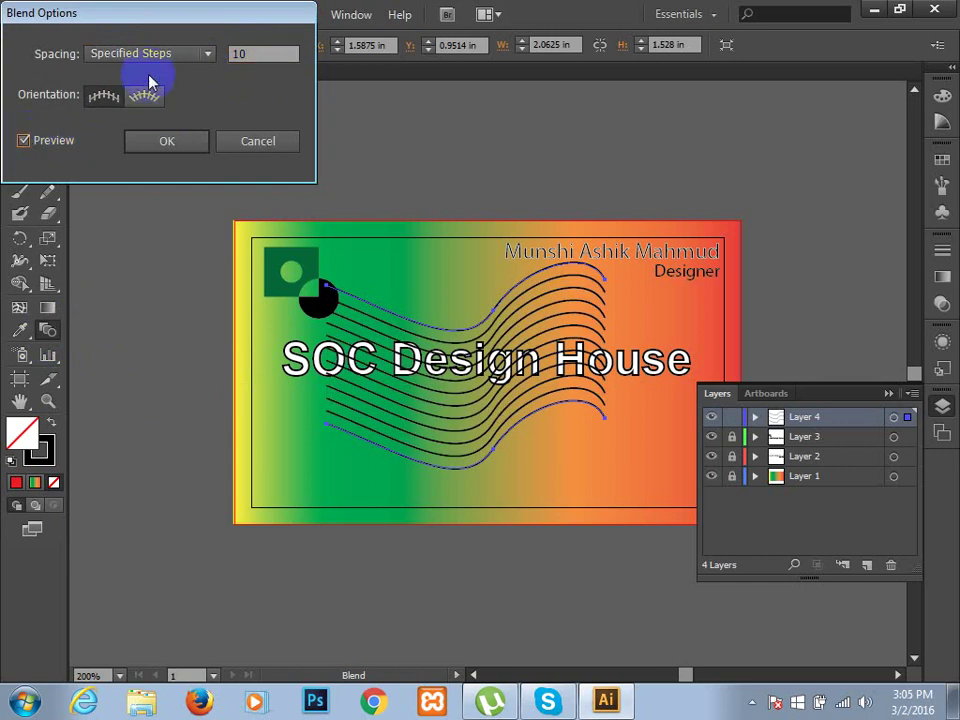
left_click(253, 54)
type("2")
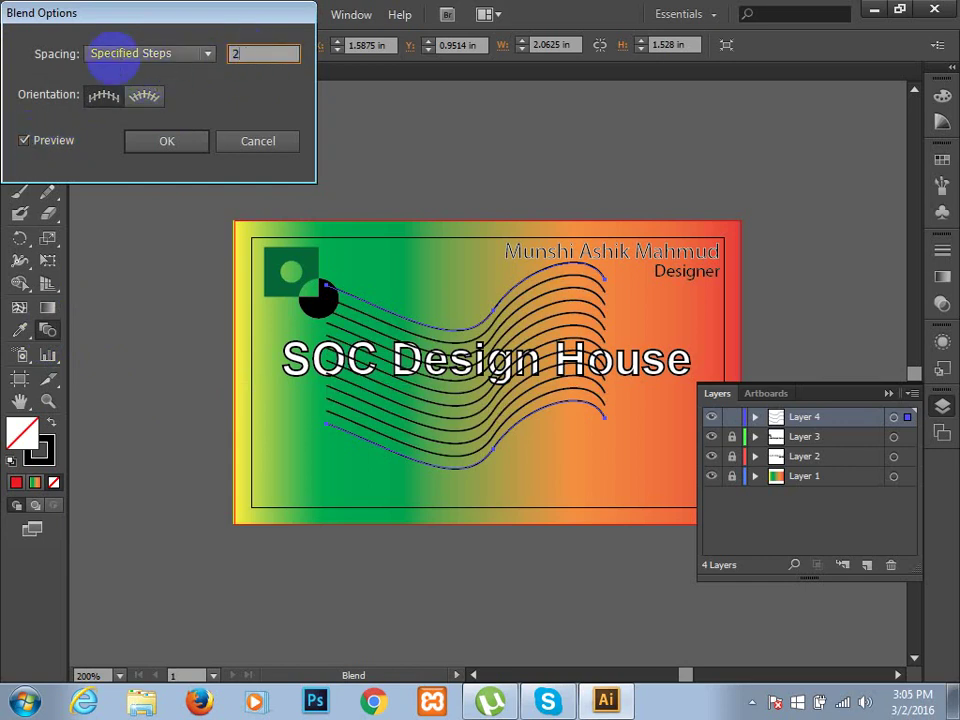
type("0")
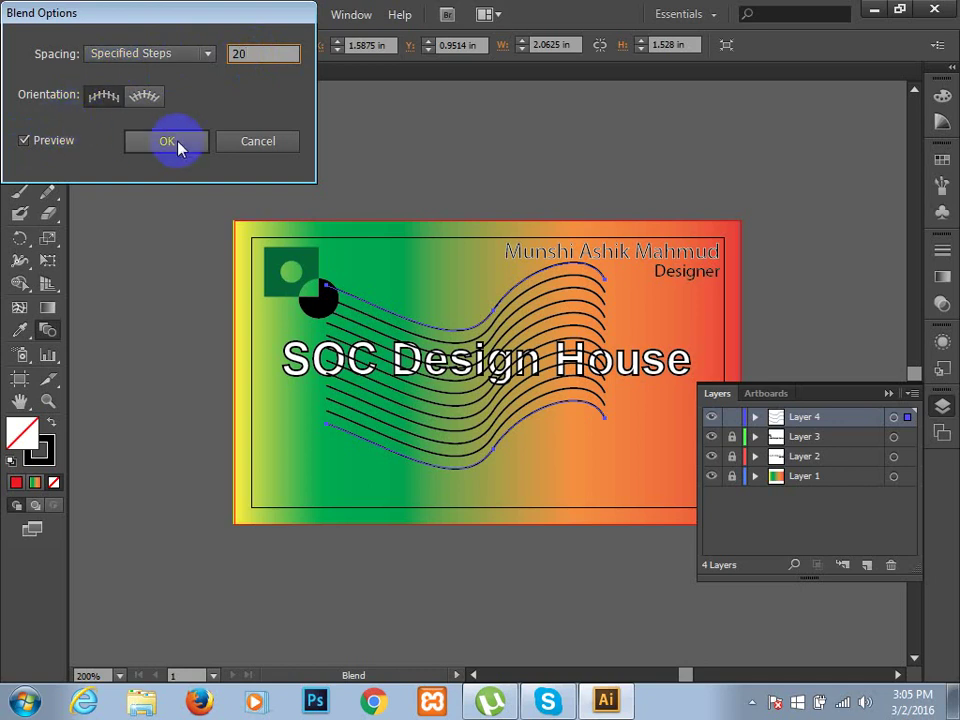
key("Tab")
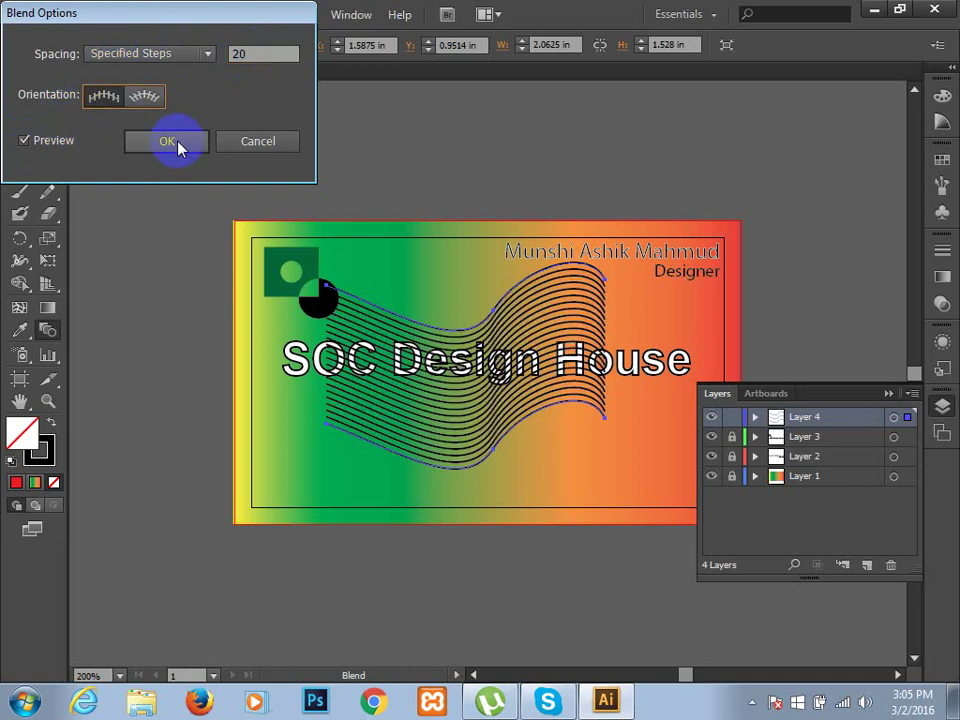
left_click(176, 145)
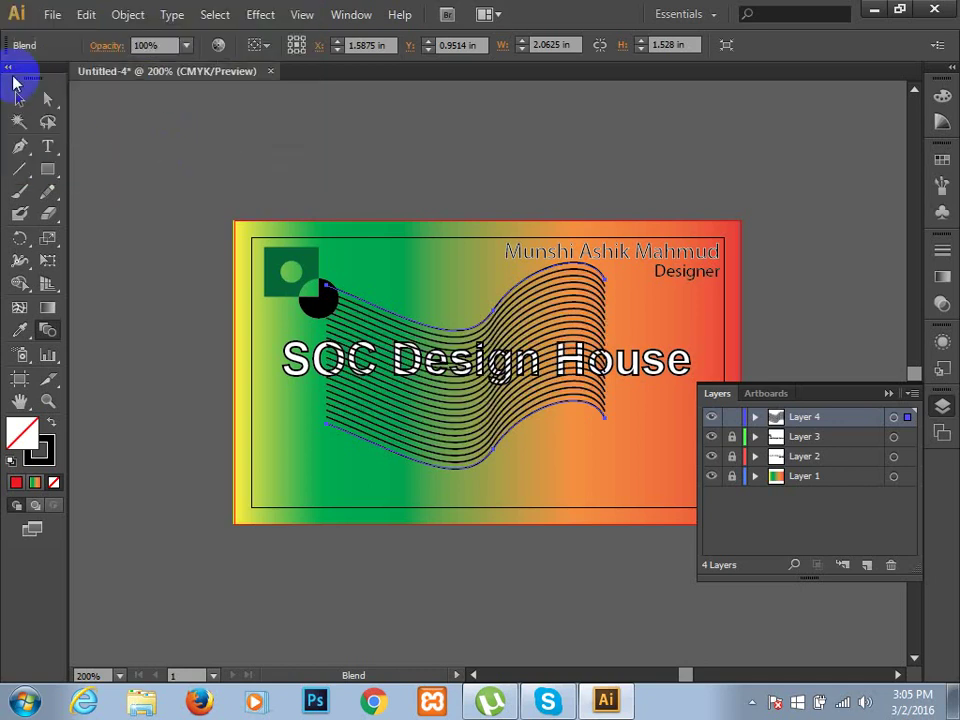
- Select and delete the wavy-line blend, then minimize and restore the Illustrator window
left_click(17, 100)
left_click(317, 298)
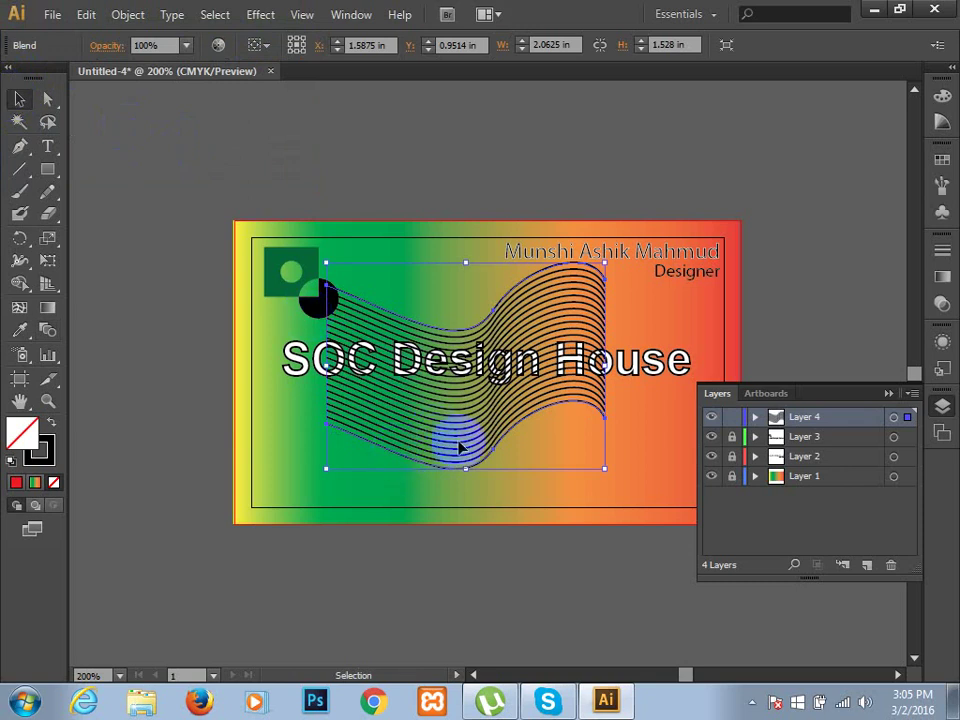
left_click_drag(460, 447, 503, 517)
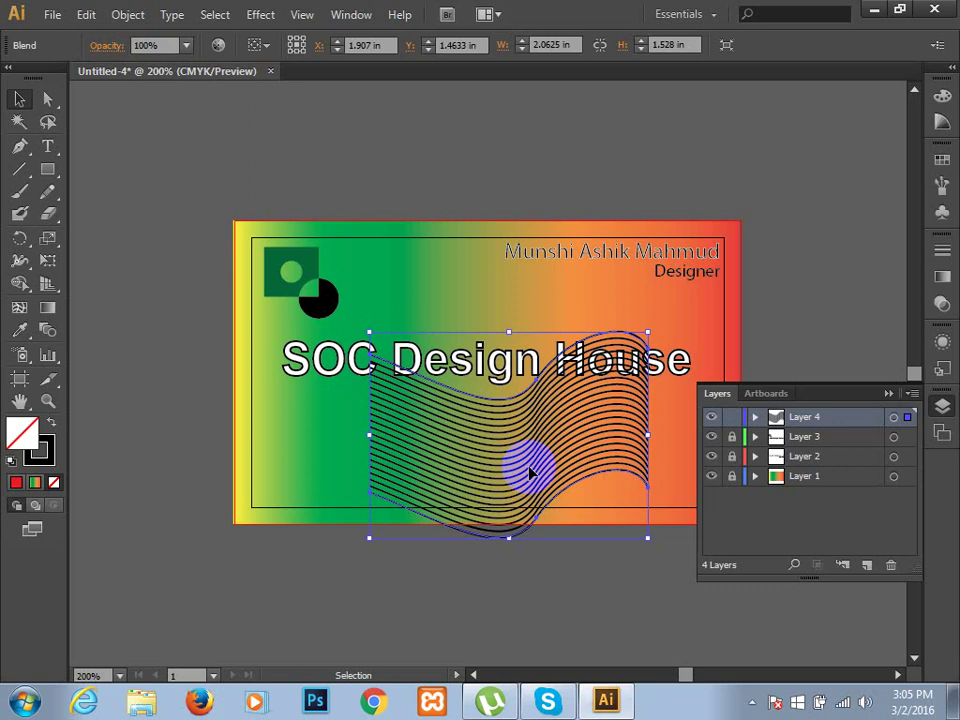
left_click_drag(530, 472, 432, 398)
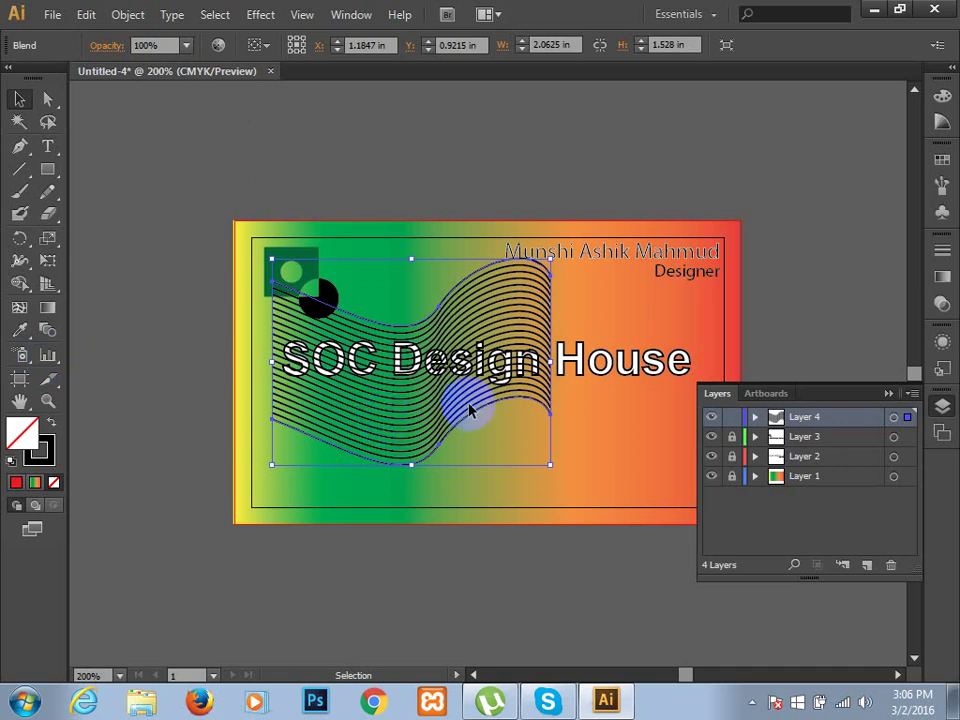
key("Delete")
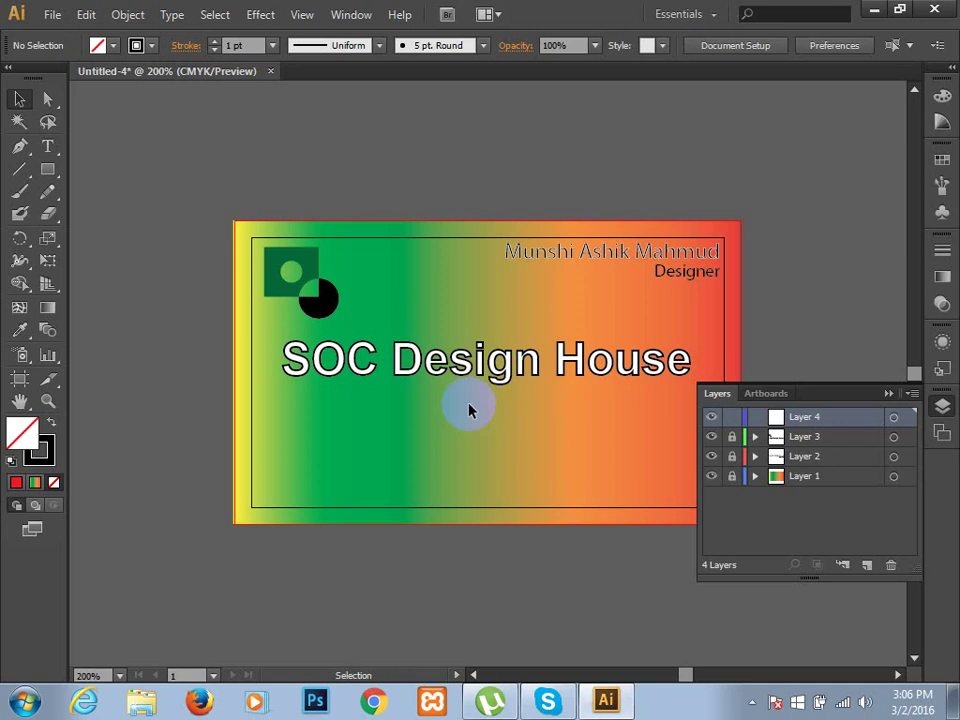
left_click(877, 11)
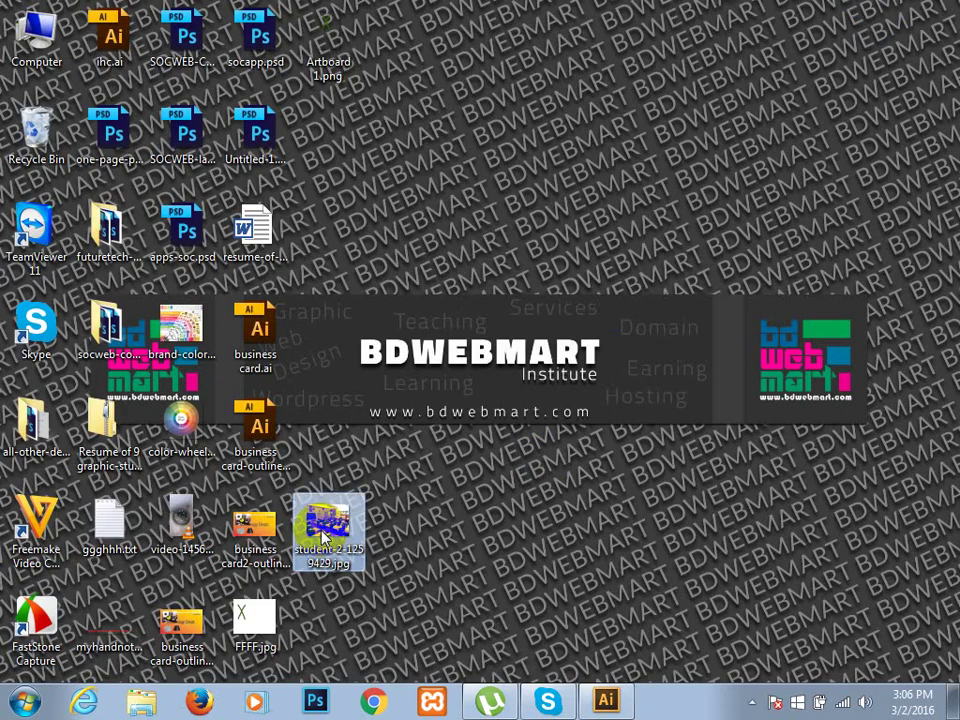
left_click(598, 695)
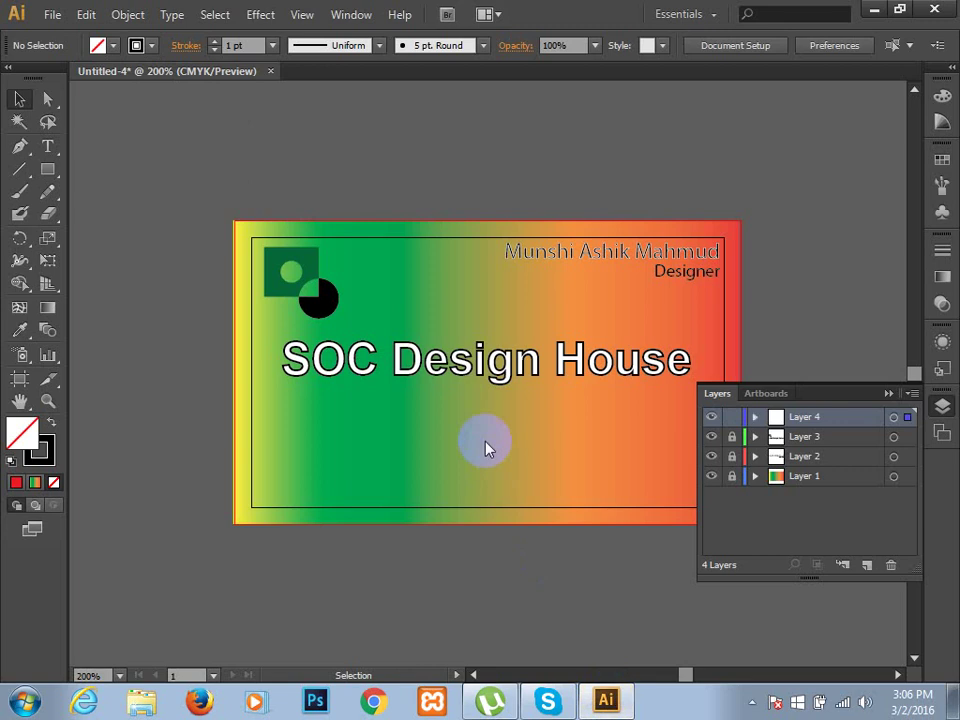
- Drag the student-2-1259429.jpg photo onto the card and shrink it over the card's right side
left_click_drag(537, 575, 486, 446)
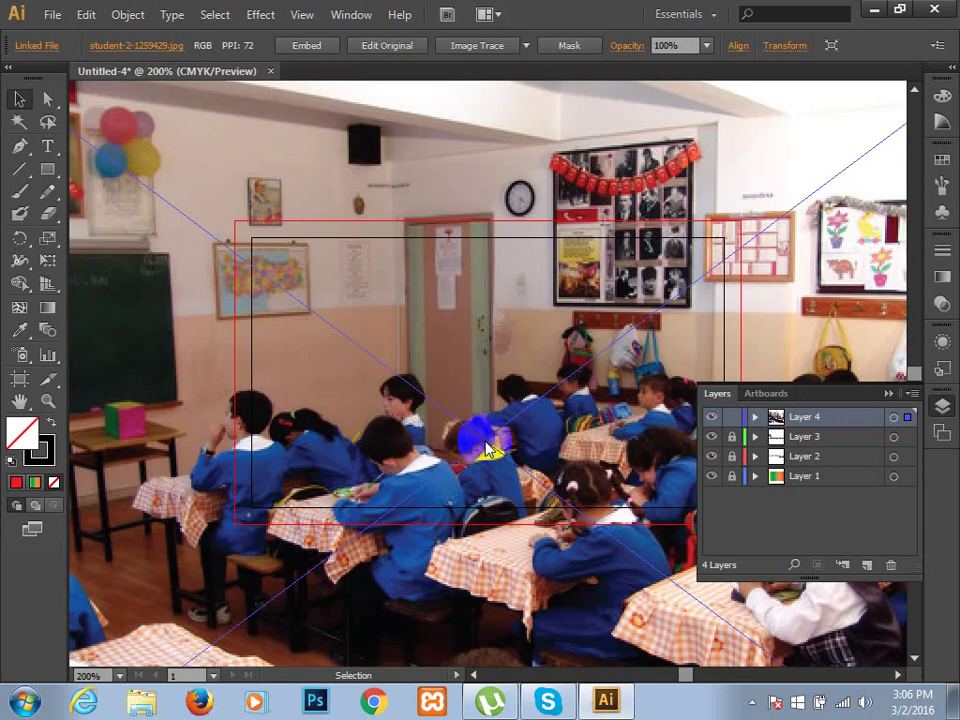
key("ctrl+minus")
key("ctrl+minus")
key("ctrl+minus")
key("ctrl+minus")
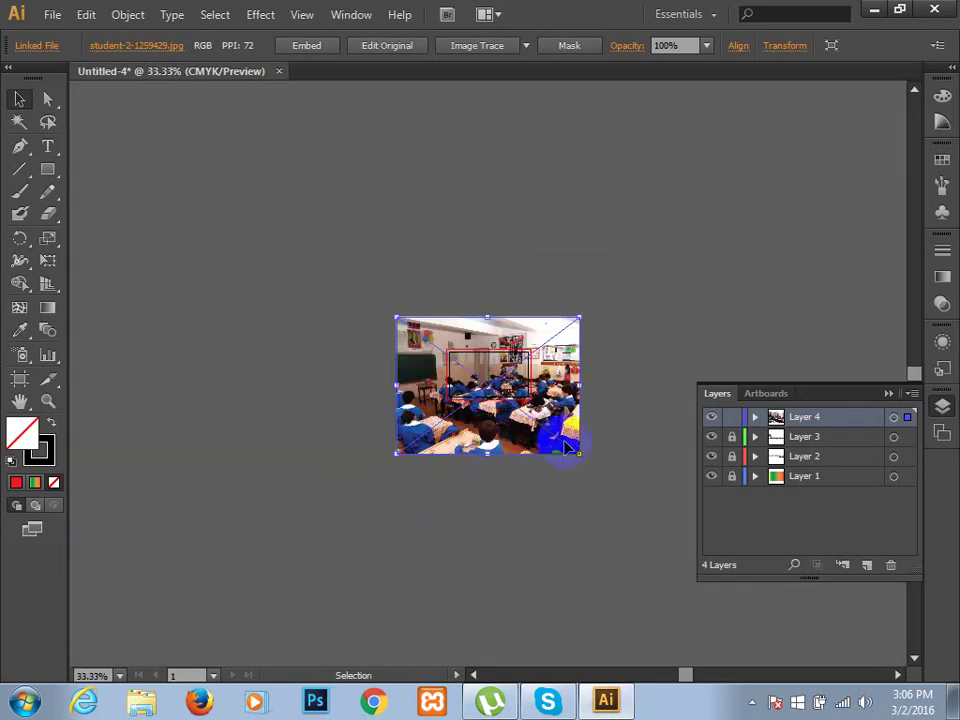
left_click_drag(566, 447, 581, 452)
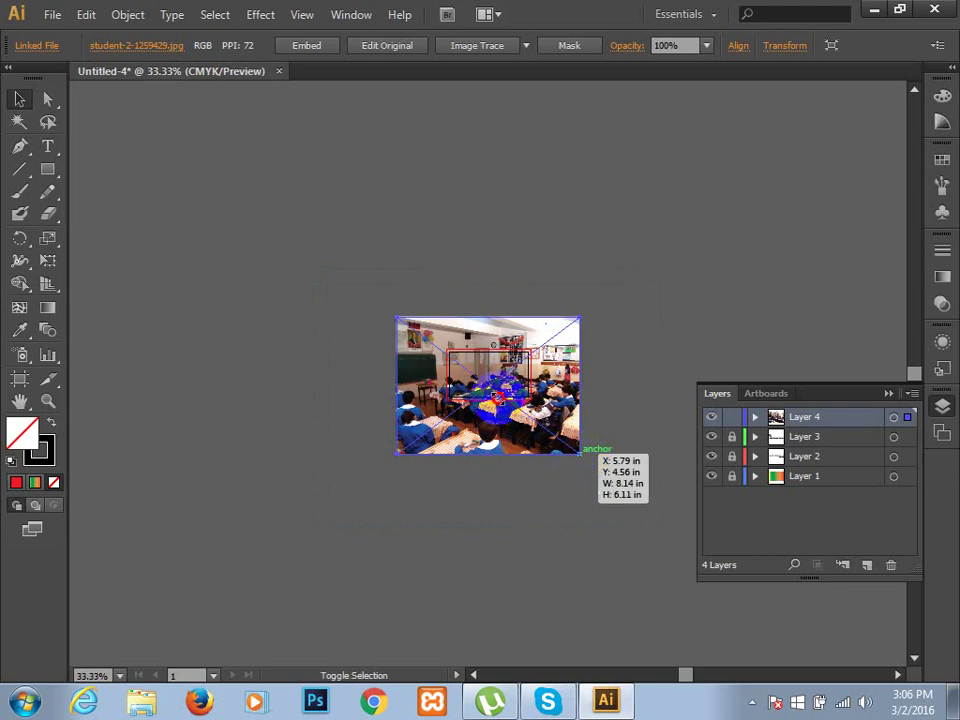
mouse_move(581, 452)
left_mouse_down()
mouse_move(460, 364)
mouse_move(484, 378)
left_mouse_up()
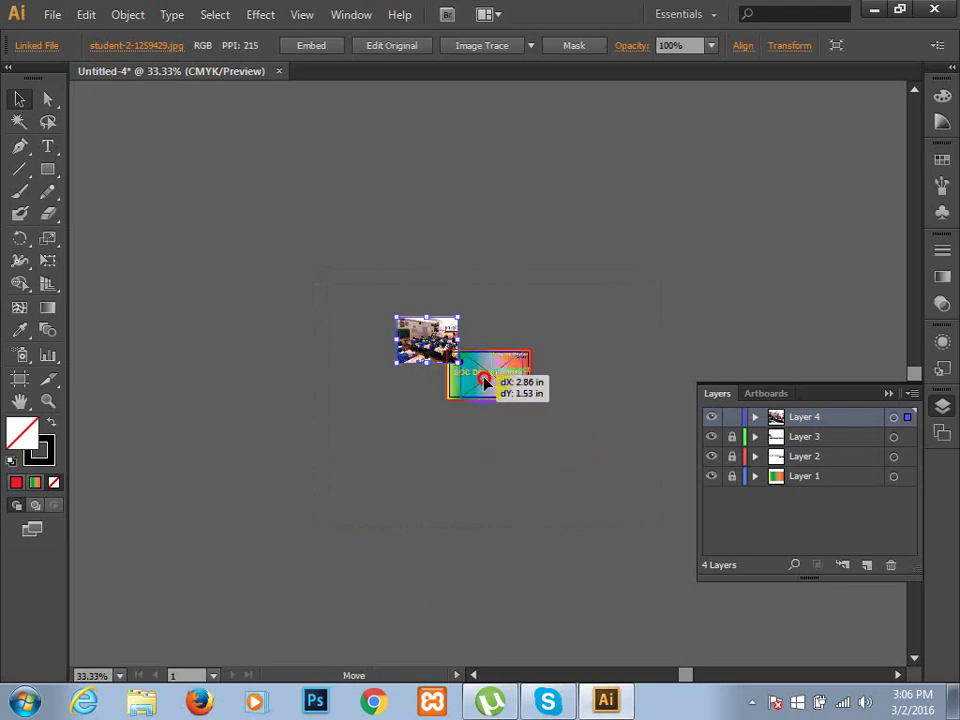
key("a")
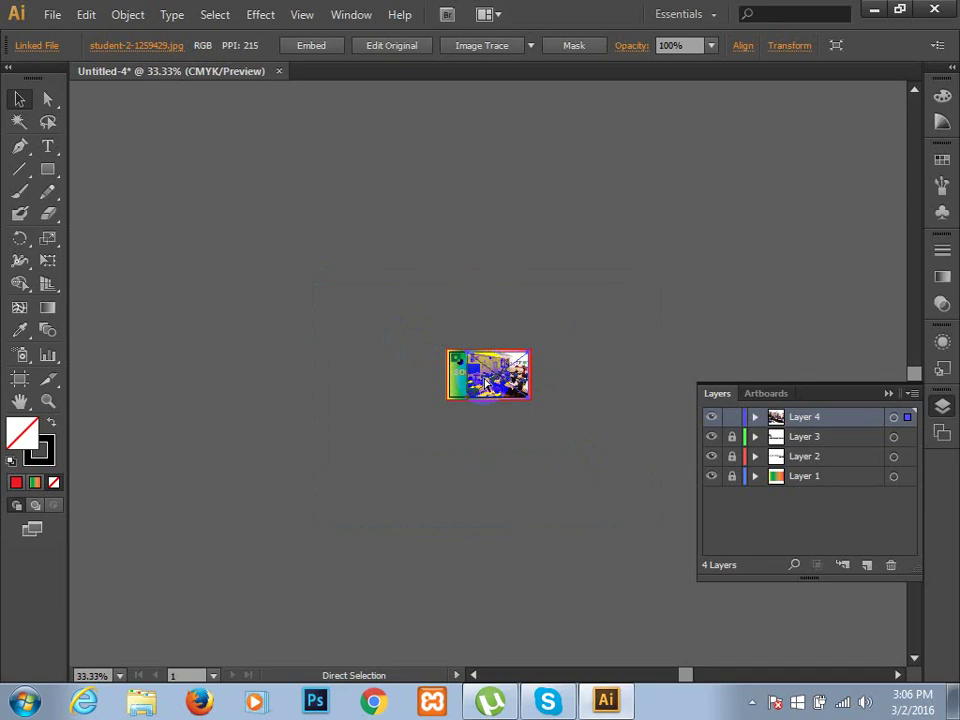
left_click(531, 443)
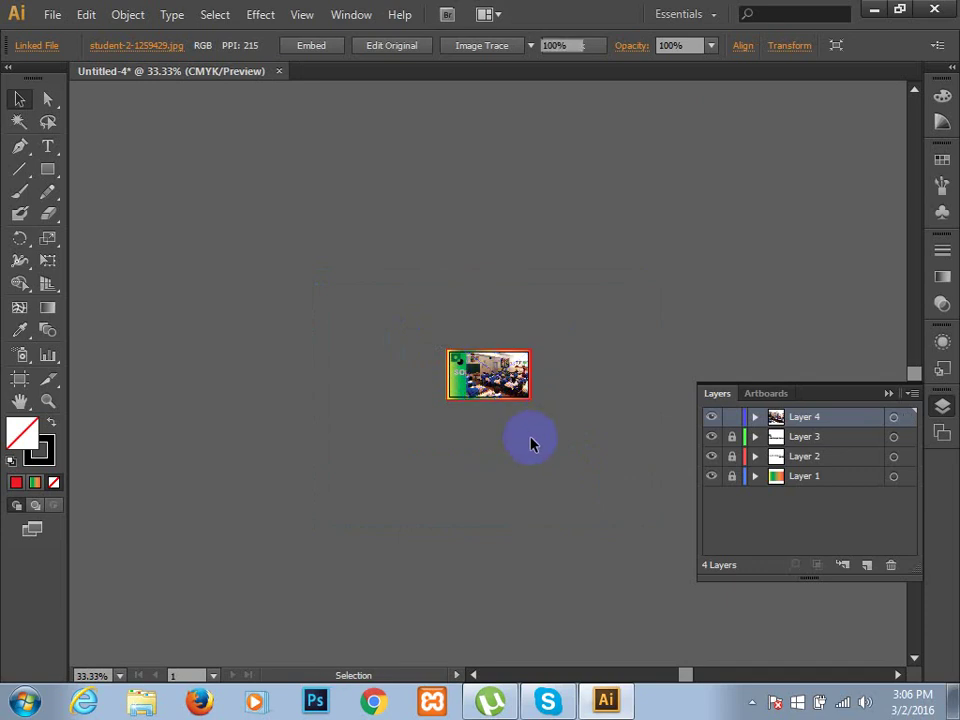
scroll(531, 443, "up", 3)
- Select the placed classroom photo and embed it from the Control bar
scroll(541, 450, "up", 3)
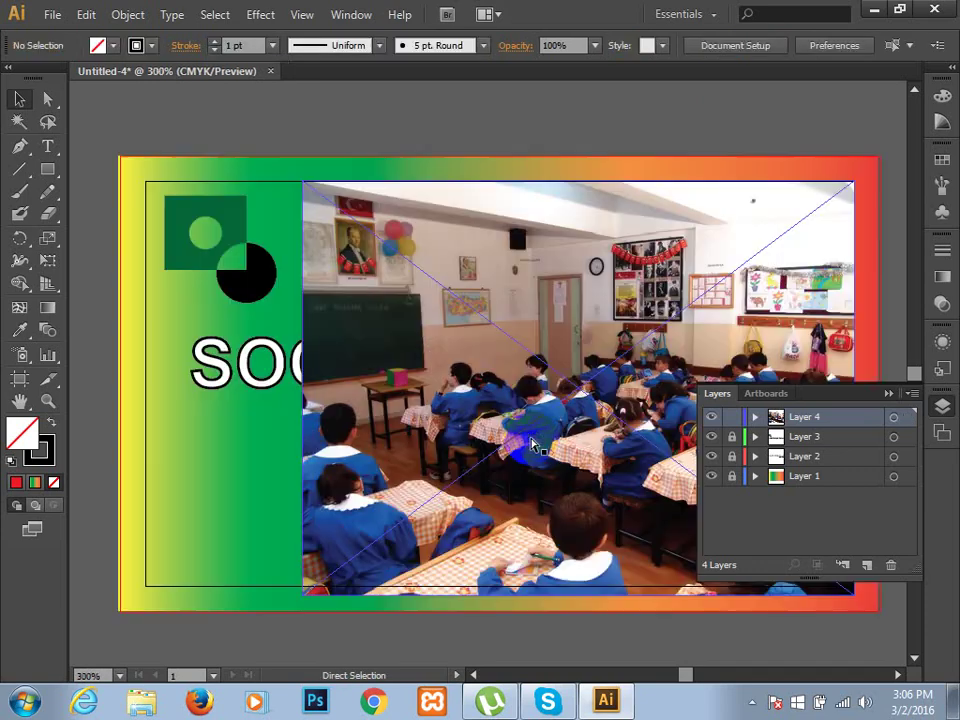
left_click_drag(484, 388, 323, 325)
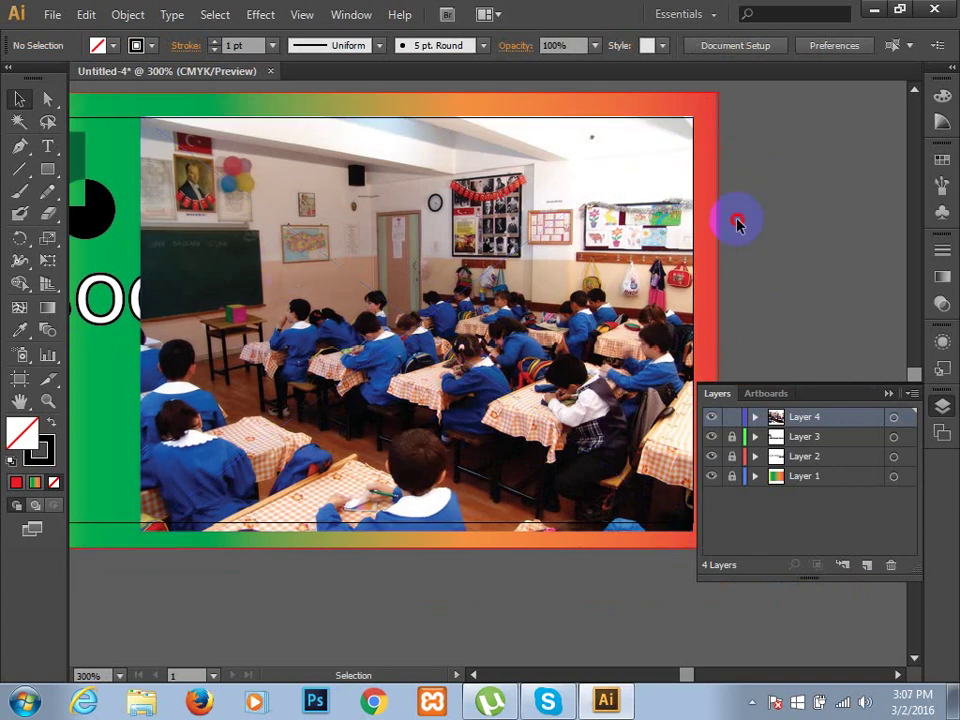
left_click(565, 256)
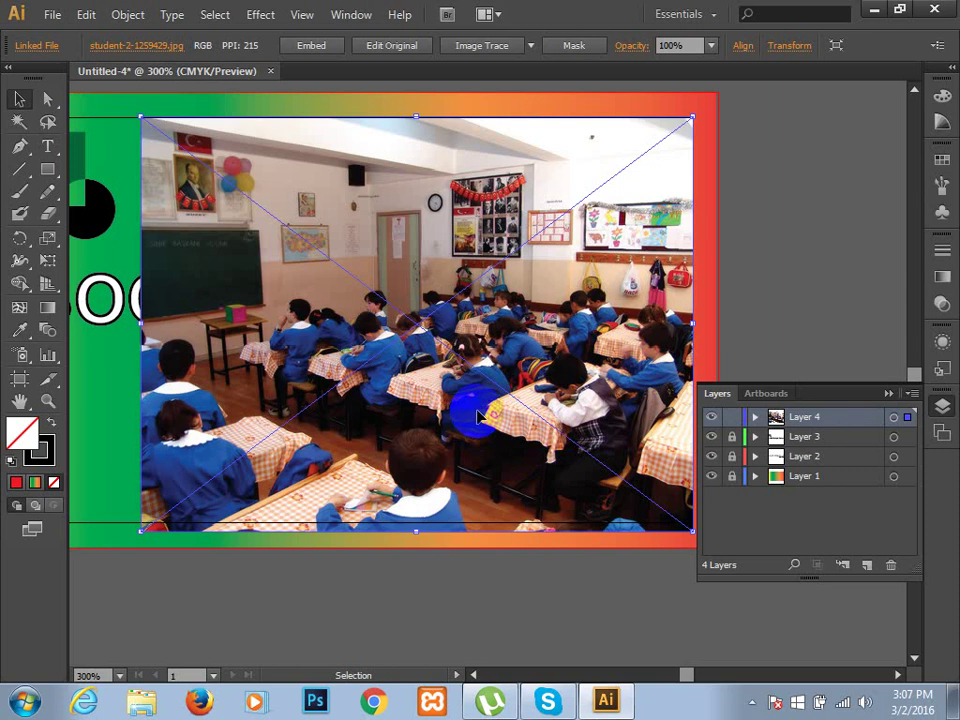
left_click(773, 281)
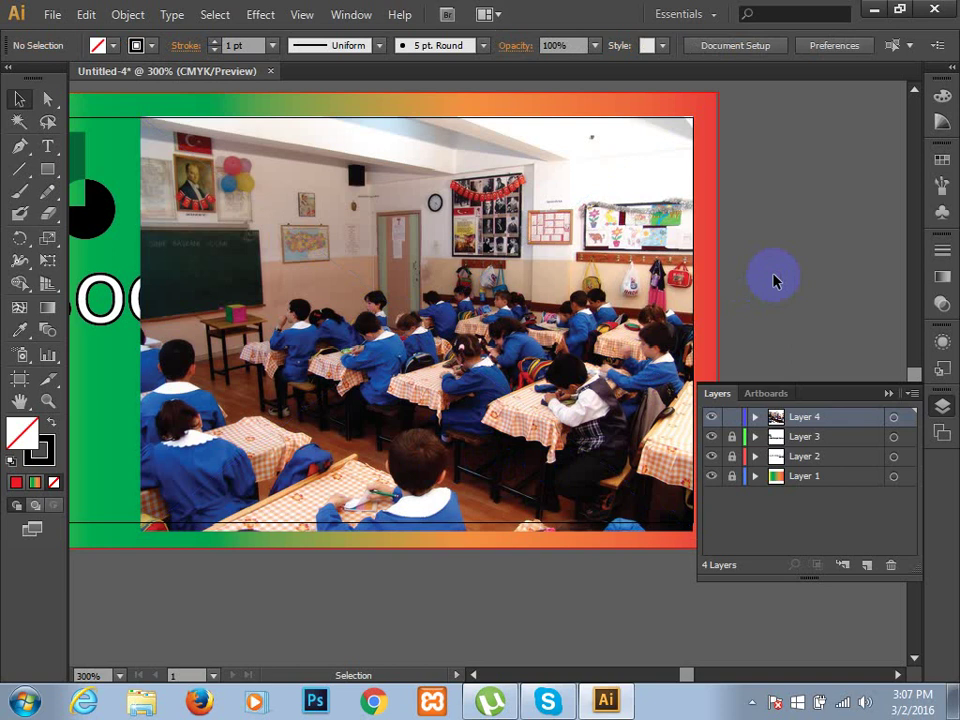
left_click(576, 276)
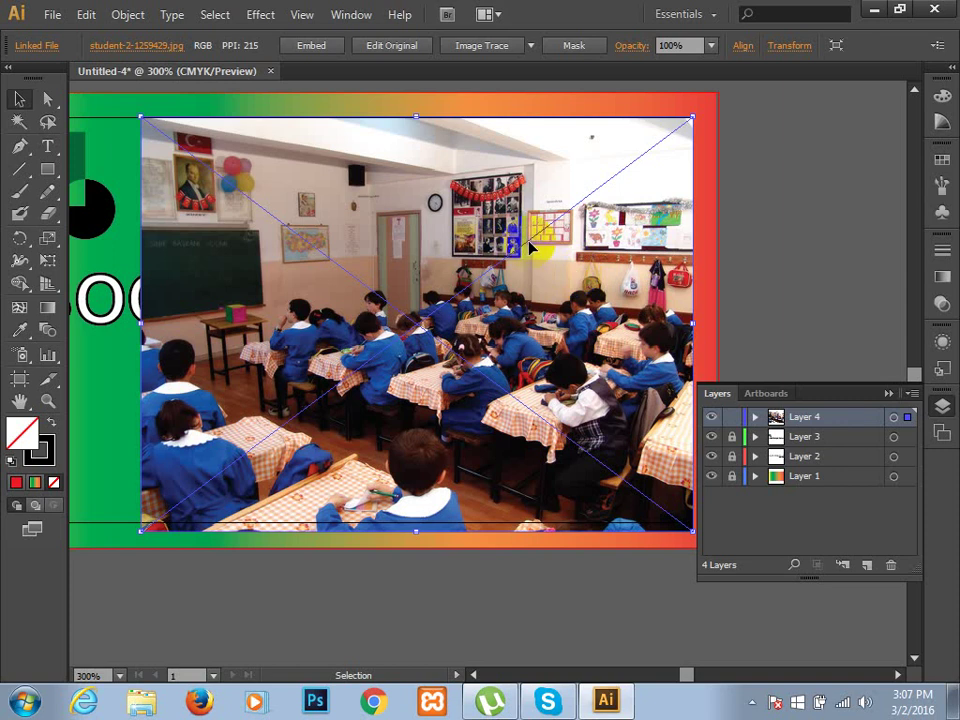
left_click(321, 50)
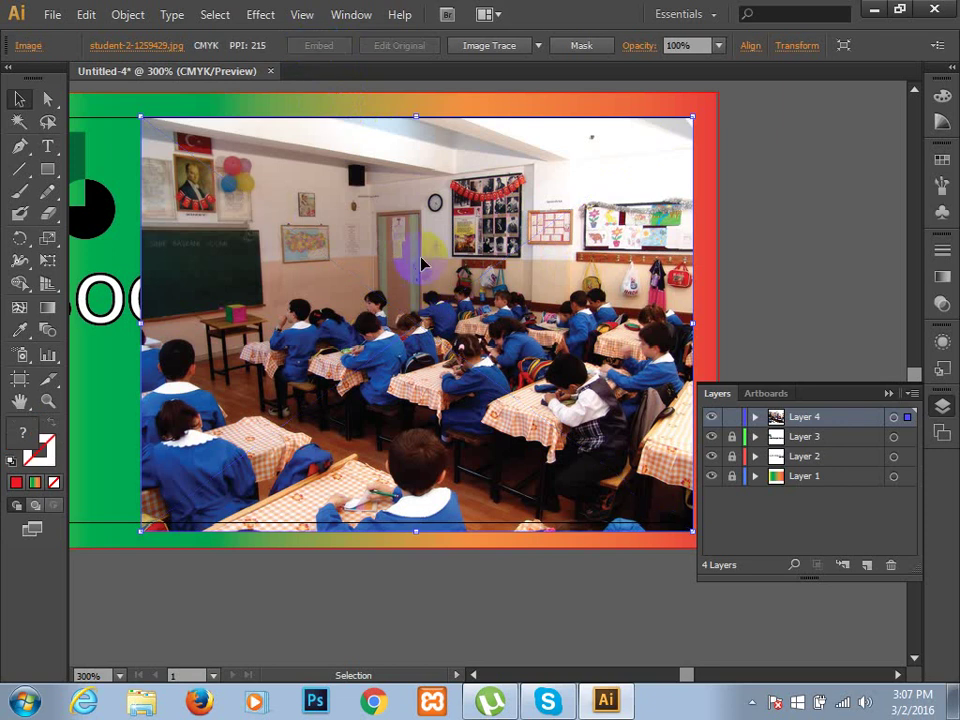
left_click(792, 200)
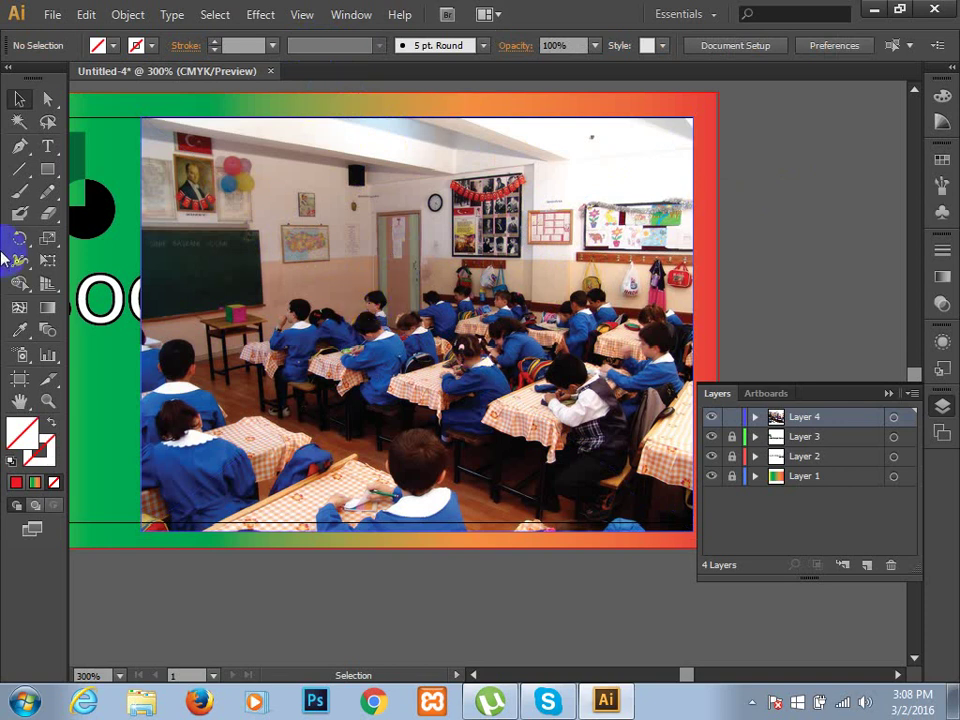
- Draw an ellipse of about 1.17 by 1.09 in over the middle of the photo
left_click(48, 170)
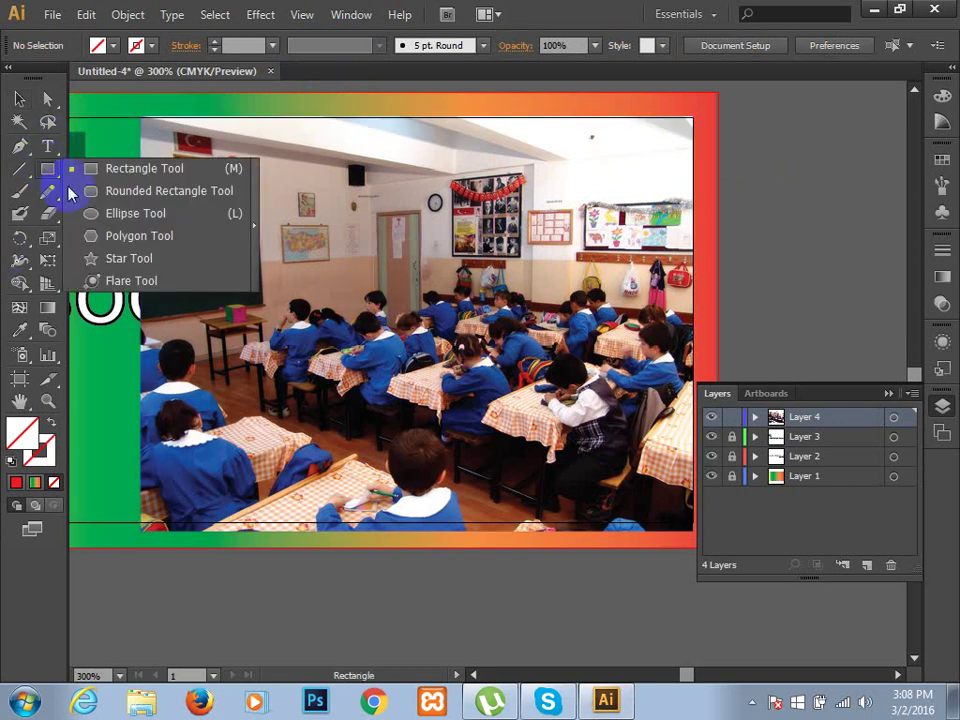
left_click_drag(50, 175, 80, 213)
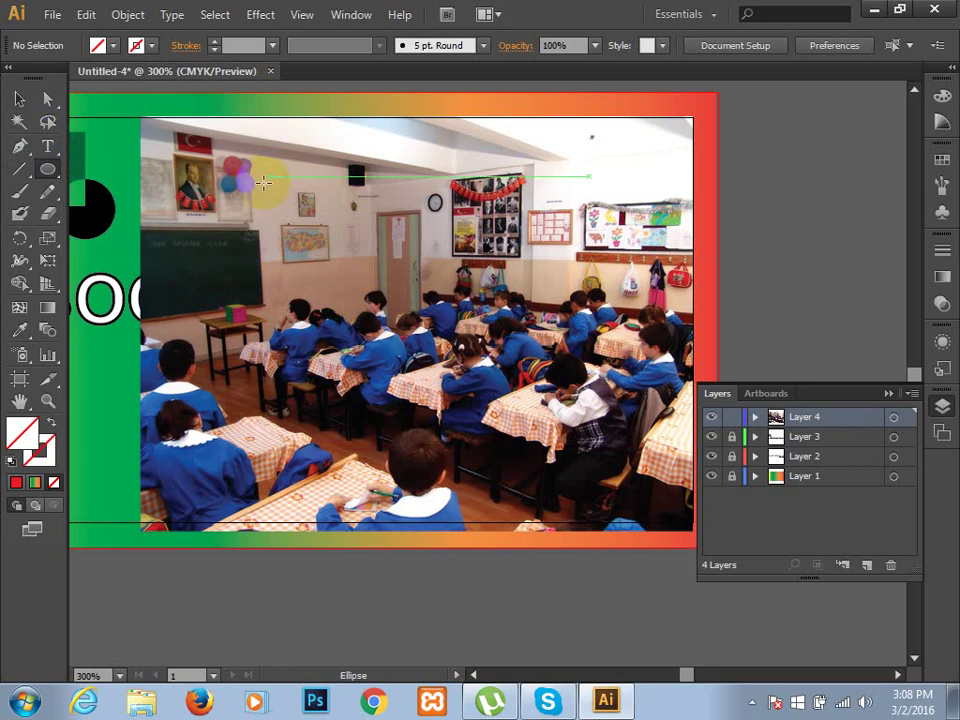
left_click_drag(238, 198, 497, 452)
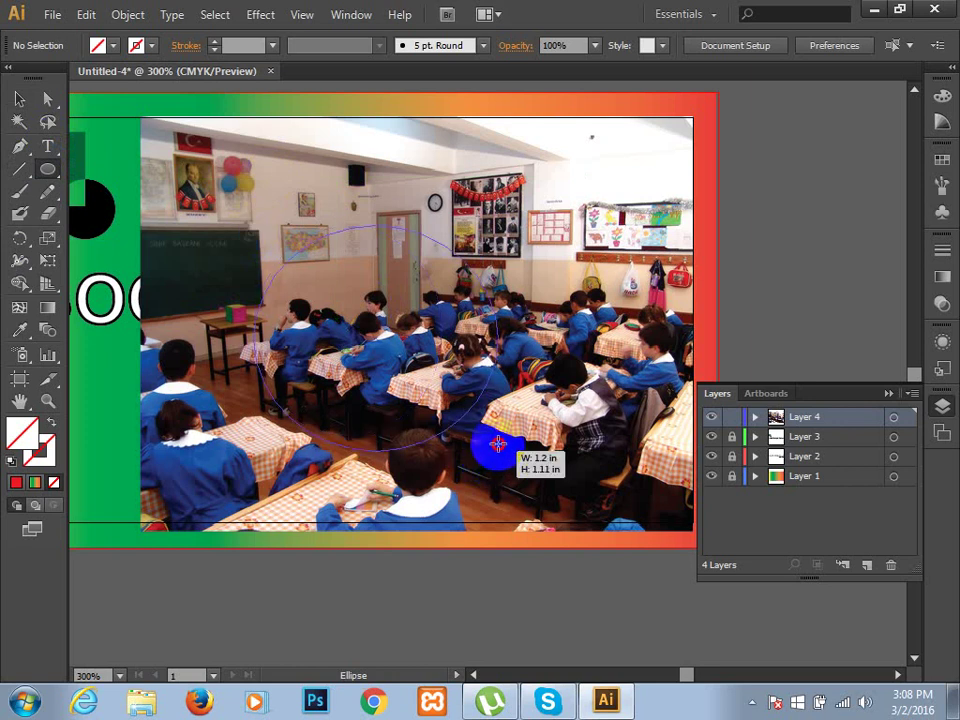
left_click_drag(497, 452, 490, 447)
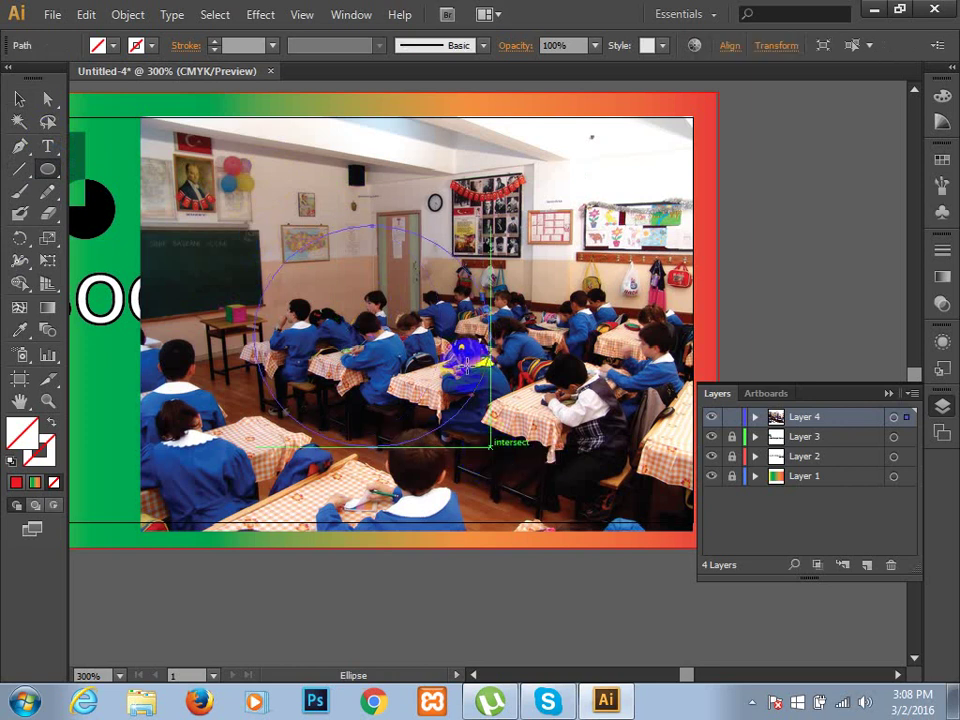
- Select the circle with the photo and make a clipping mask from them
left_click(20, 100)
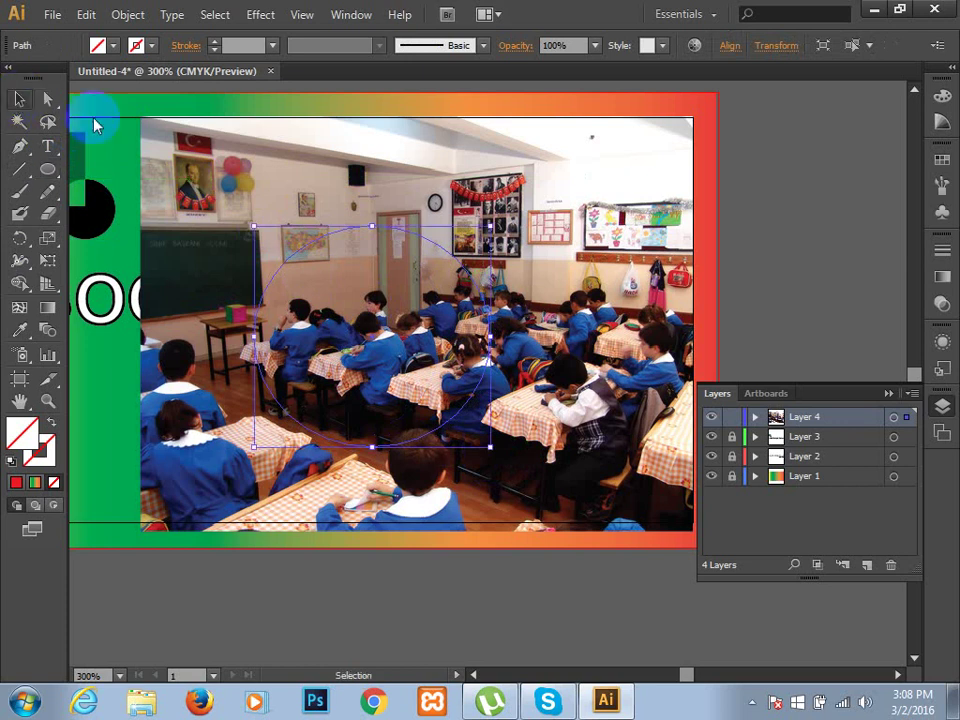
left_click(439, 313)
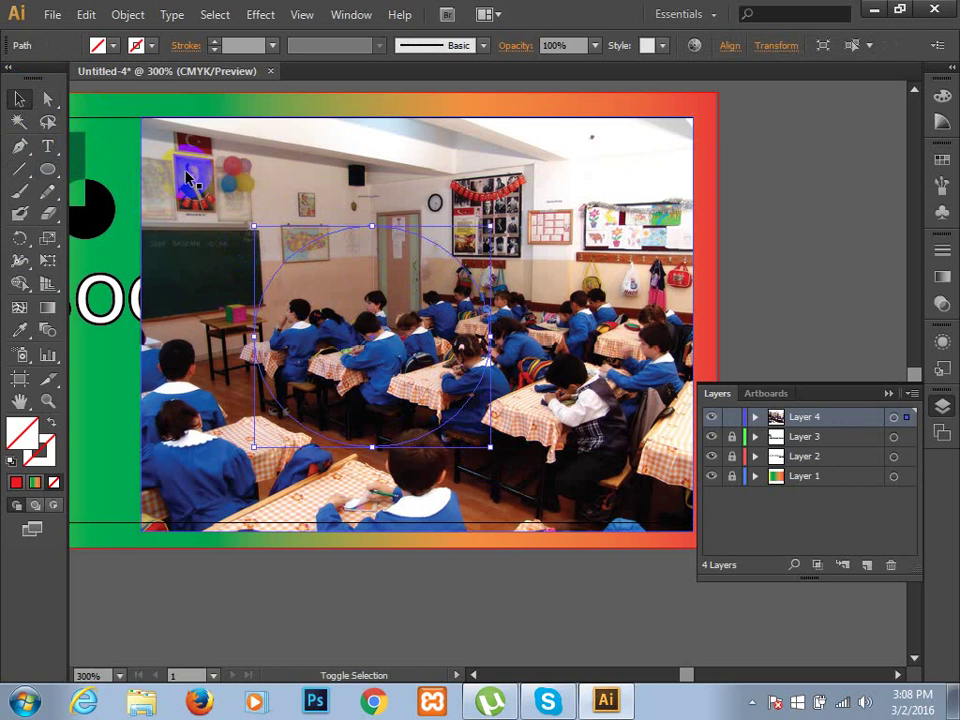
left_click(186, 178, "shift")
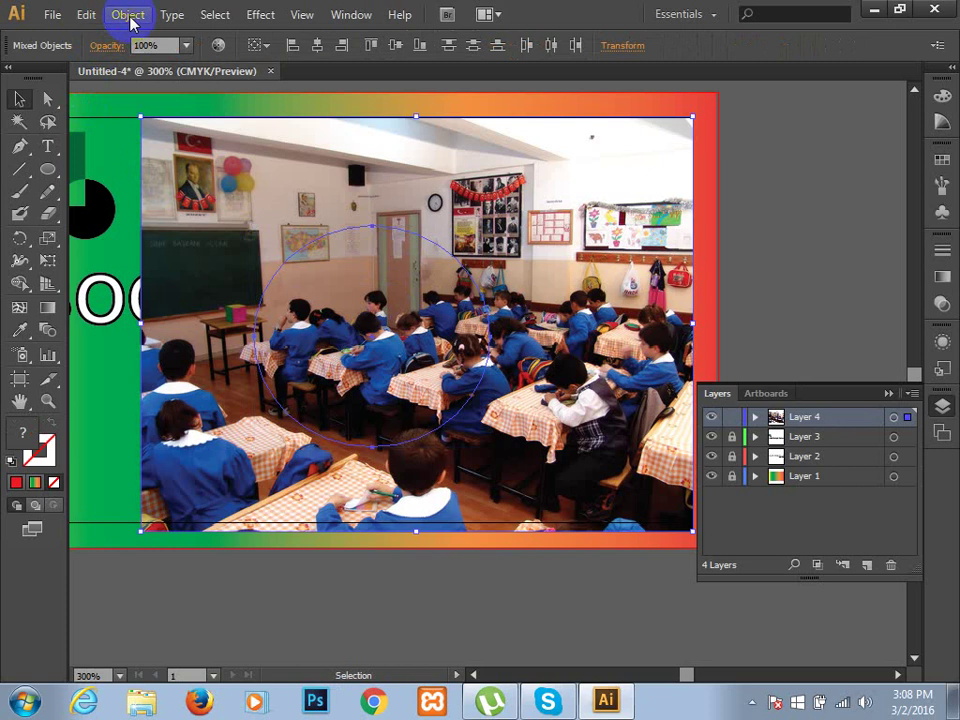
left_click(128, 15)
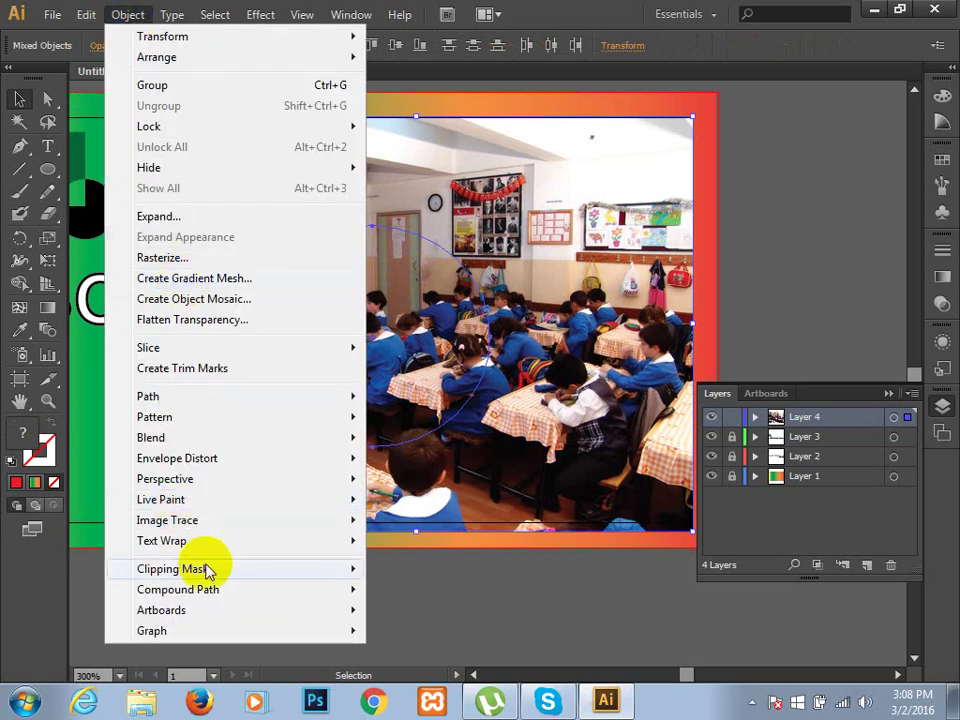
mouse_move(173, 569)
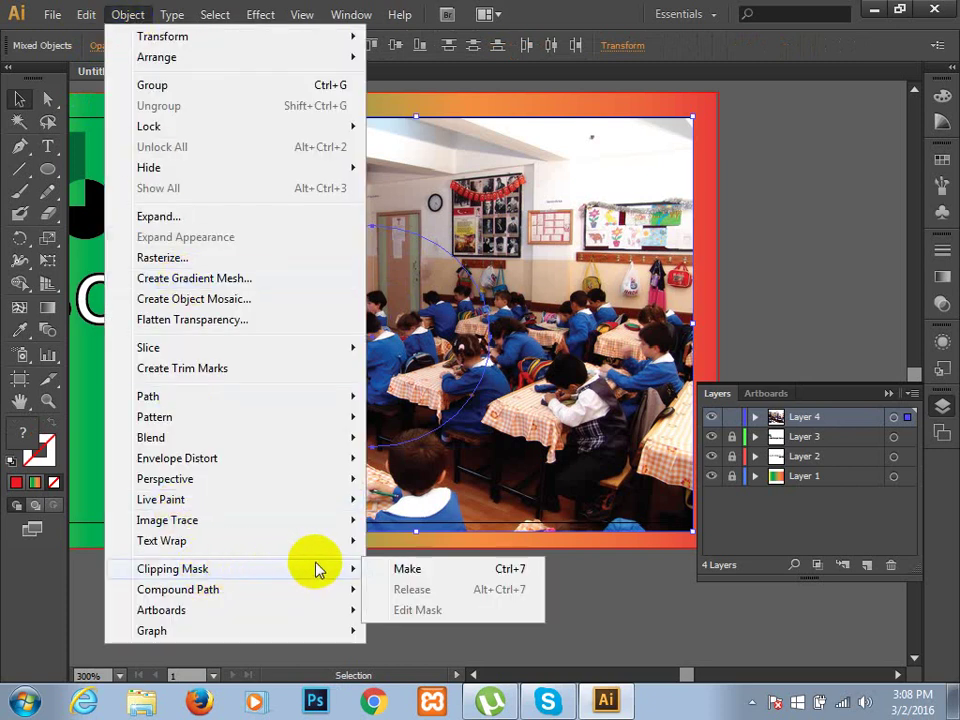
left_click(408, 570)
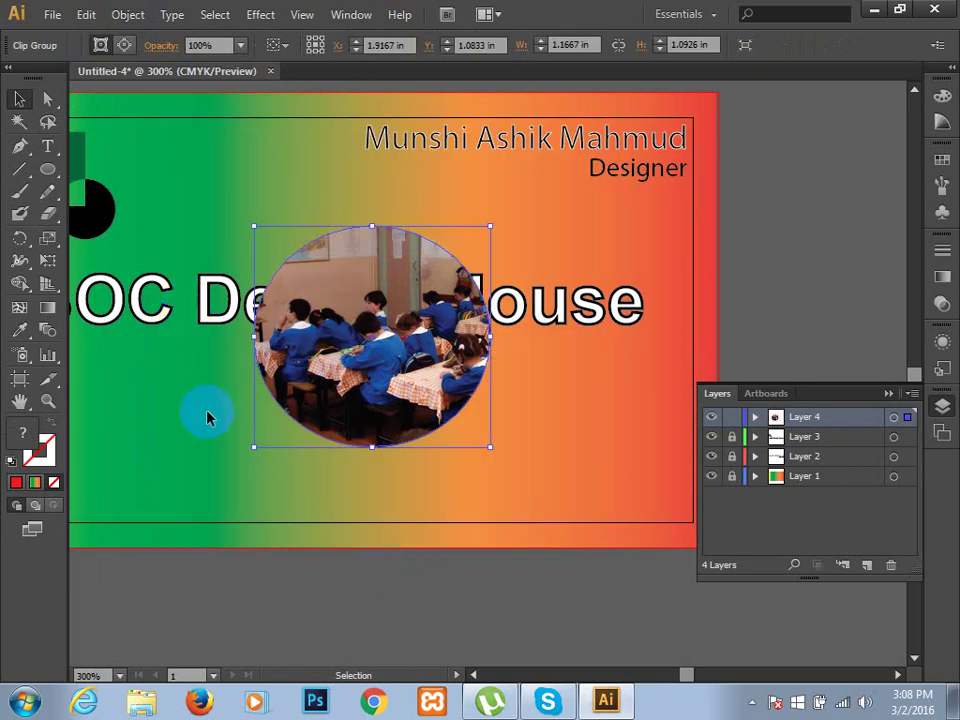
- Shrink the circular photo to about 0.74 by 0.70 in and place it above the SOC Design House title
left_click(207, 418)
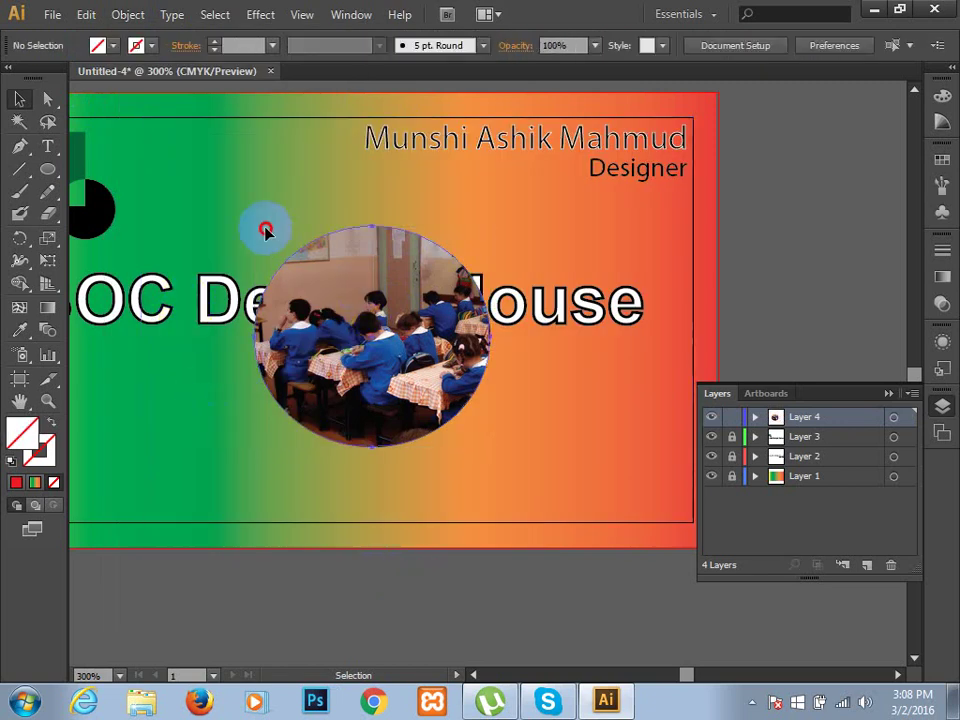
left_click_drag(265, 230, 265, 222)
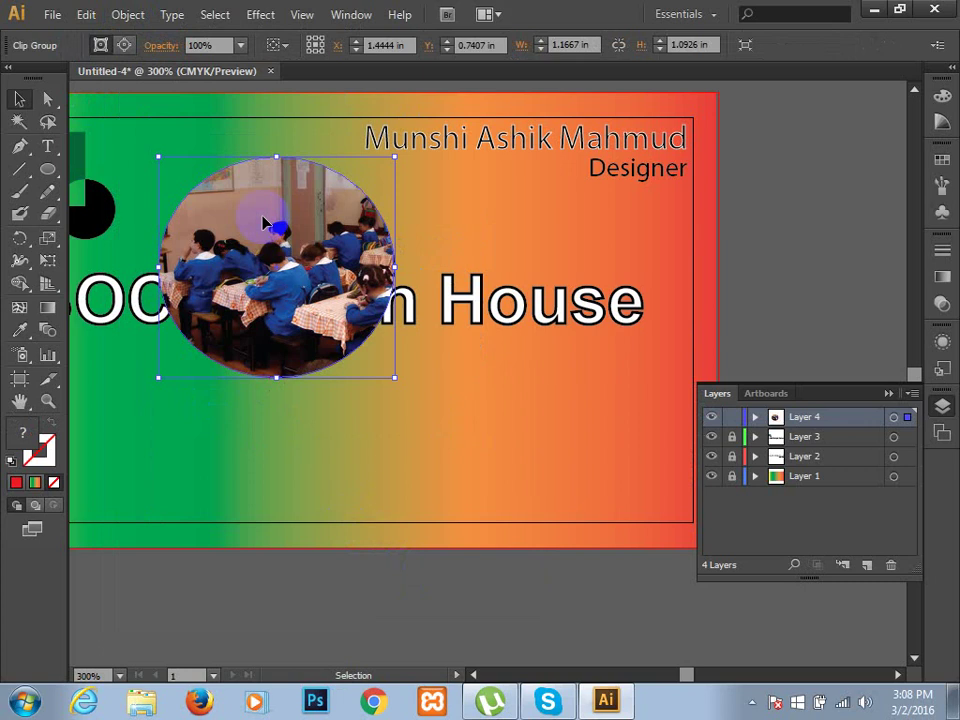
left_click(463, 433)
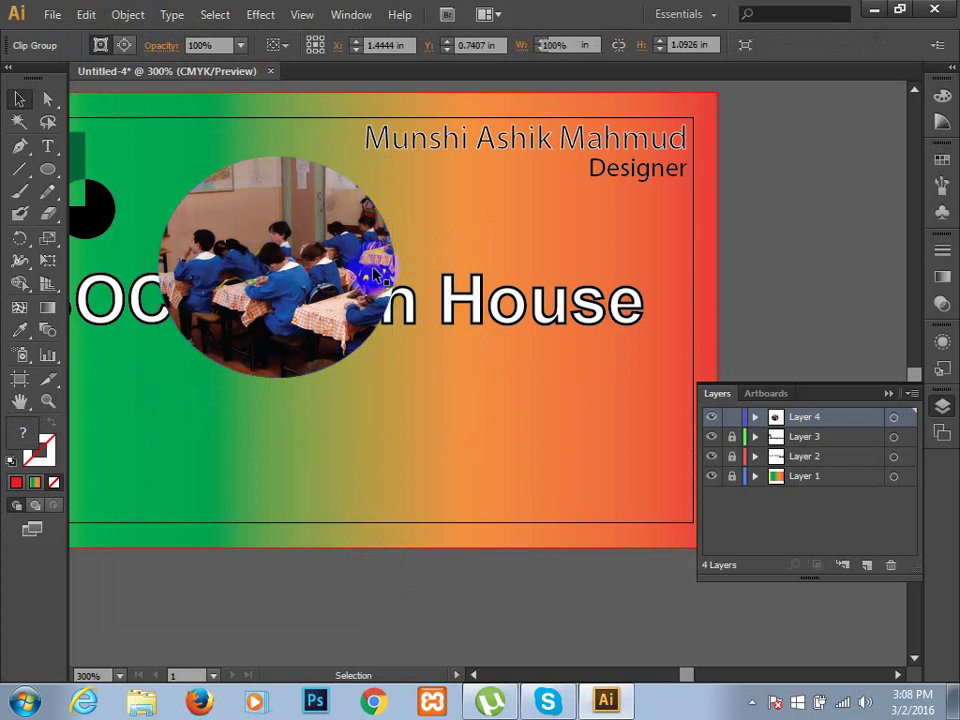
left_click_drag(295, 226, 262, 183)
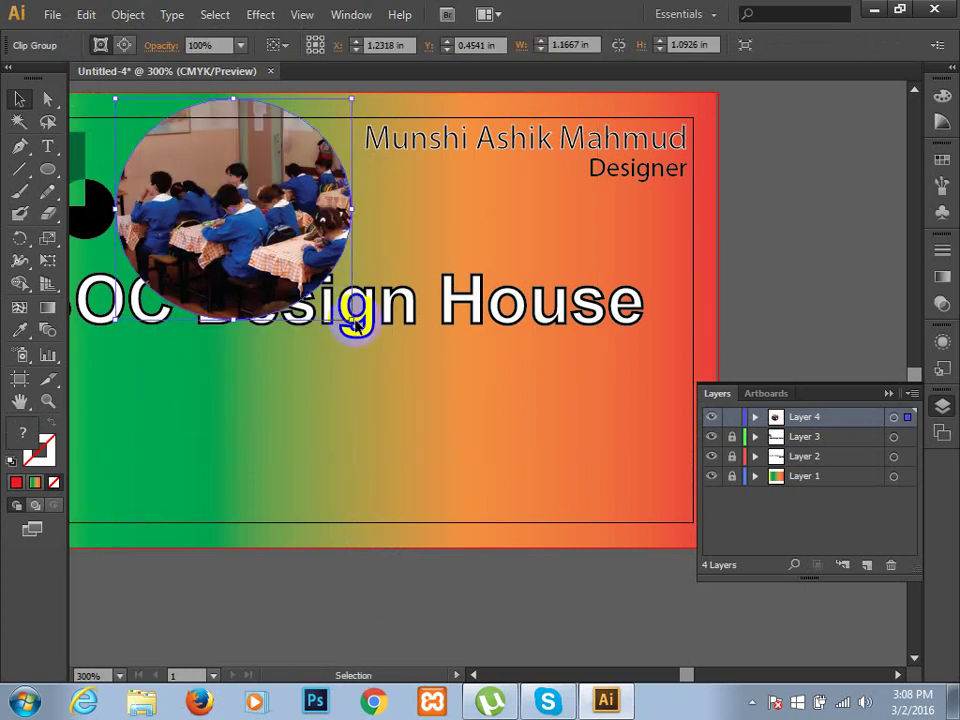
left_click_drag(351, 319, 265, 238)
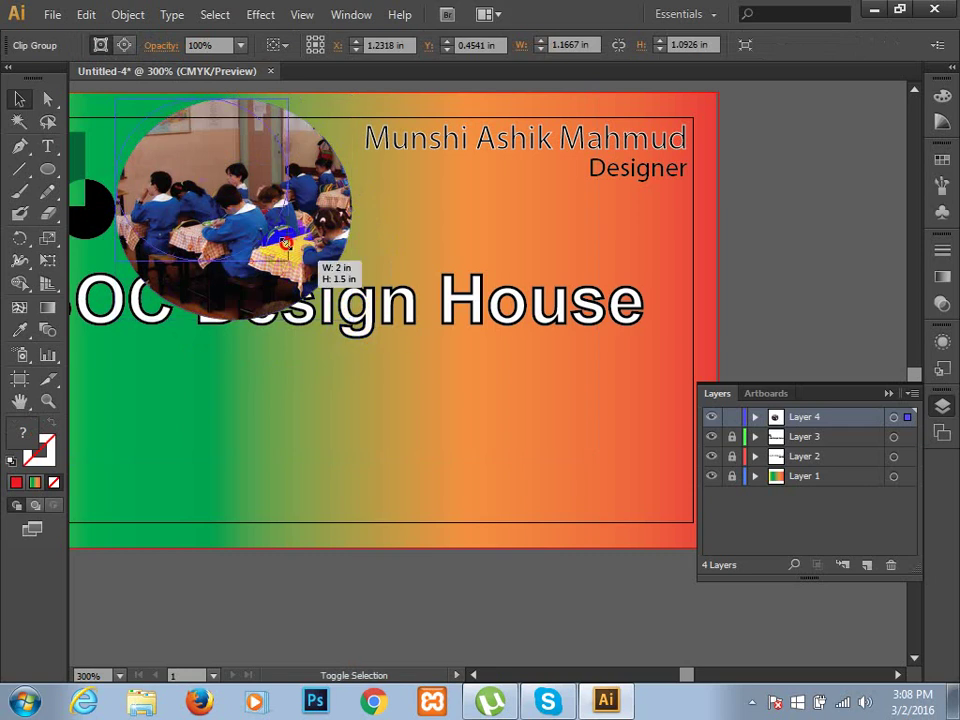
left_click_drag(224, 175, 287, 203)
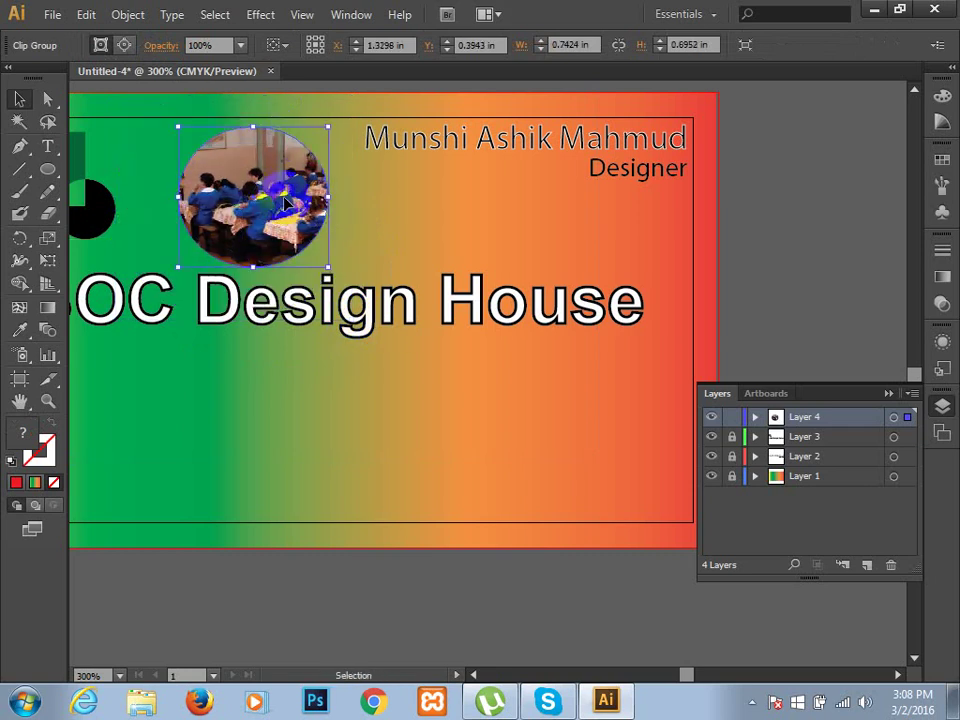
key("Up")
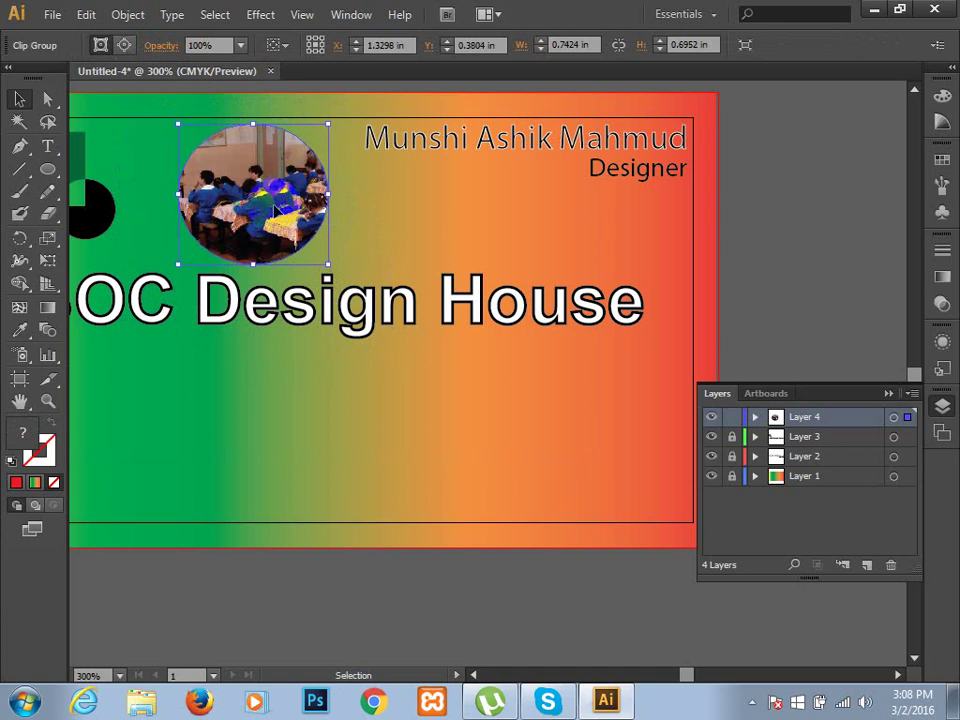
left_click(242, 380)
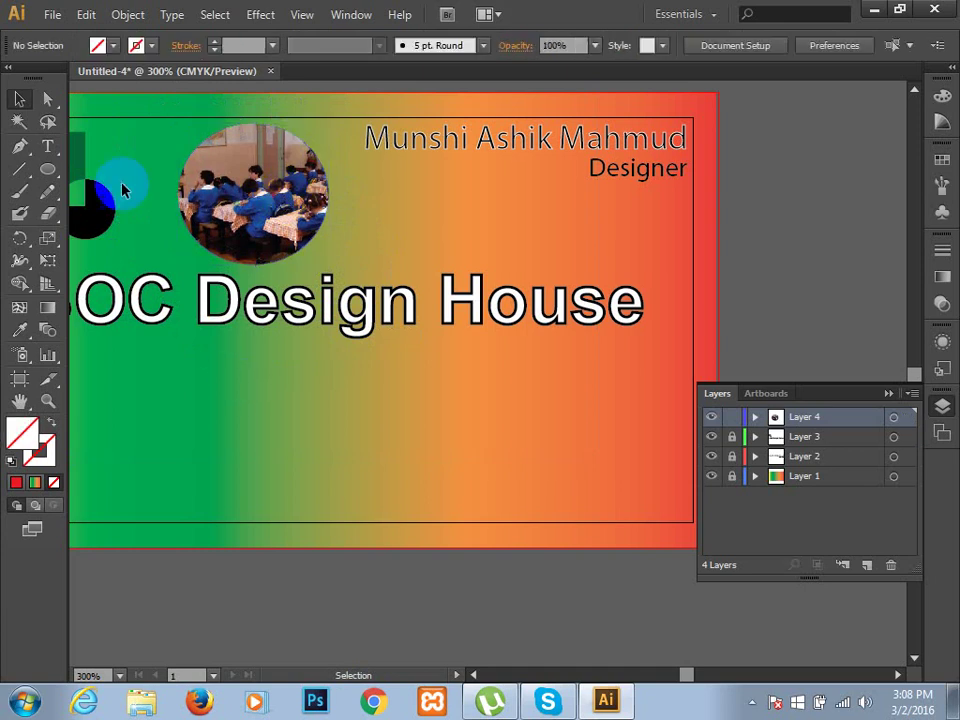
- Set the stroke colour to white and the stroke weight to 18 pt
left_click(155, 50)
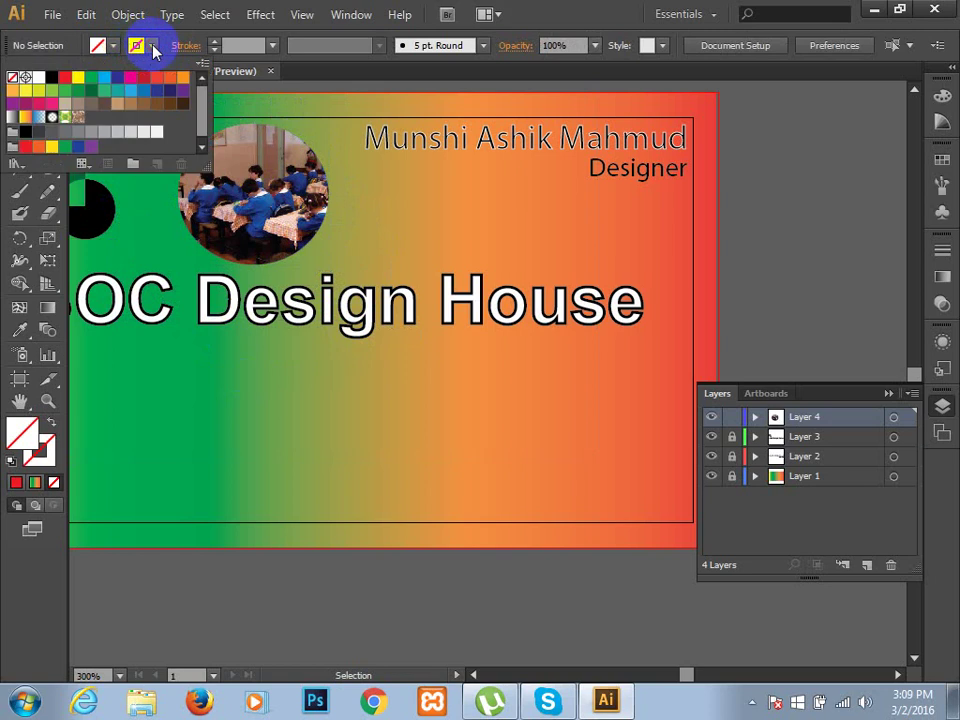
left_click(38, 78)
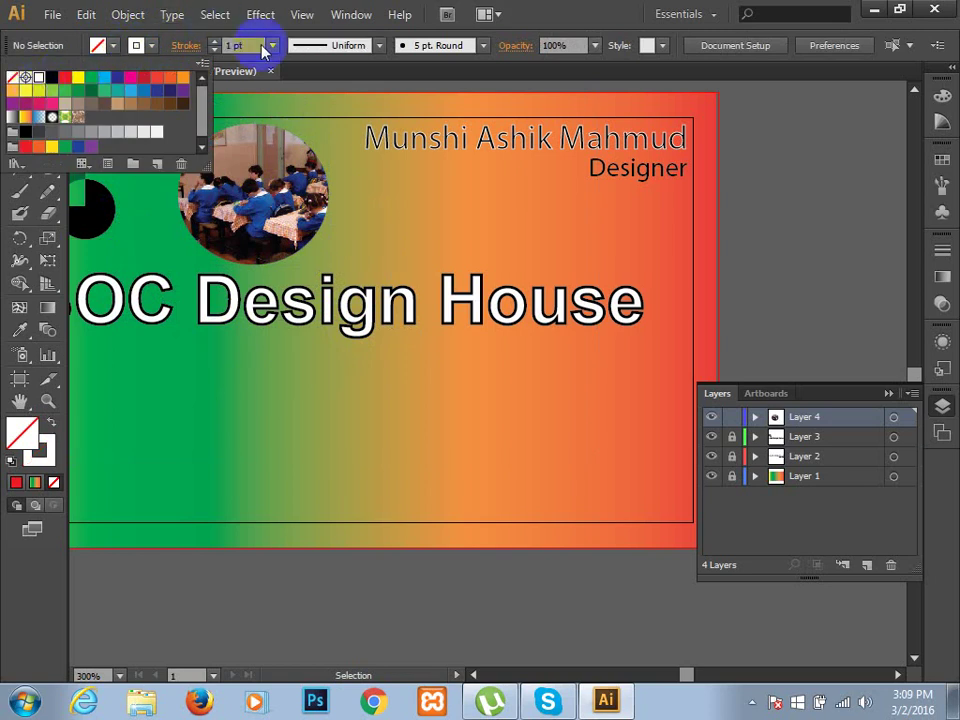
double_click(246, 45)
left_click(272, 46)
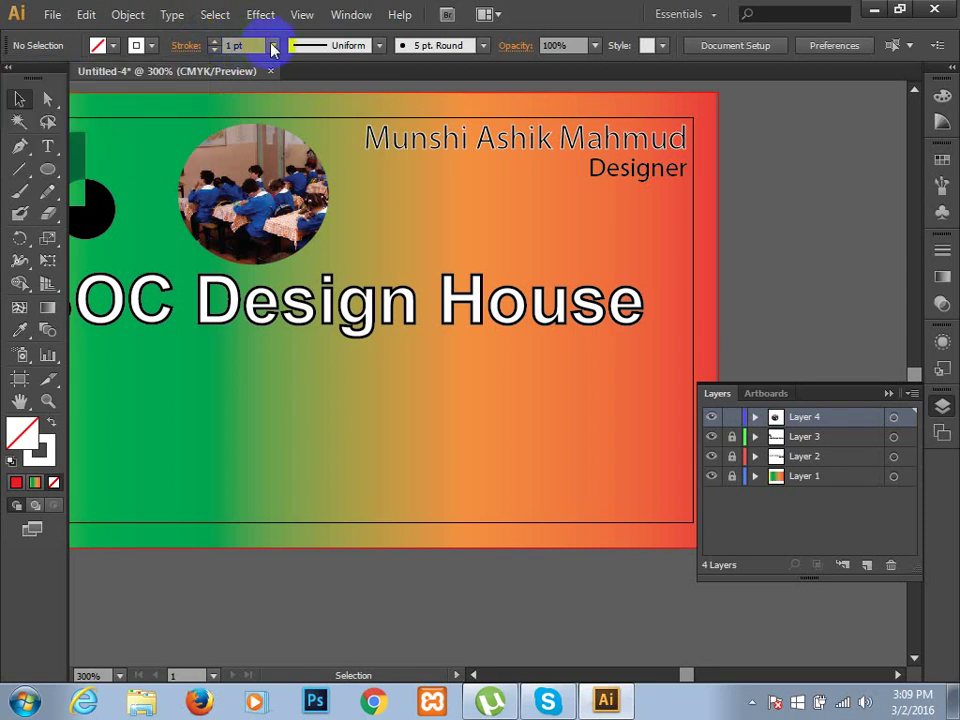
left_click(272, 46)
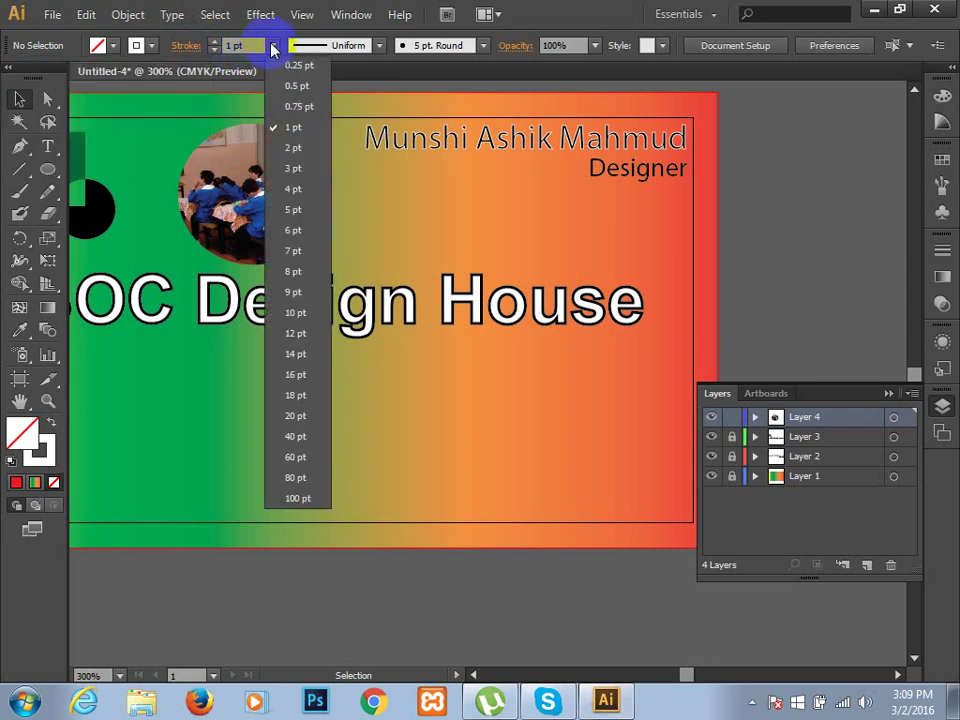
left_click(290, 208)
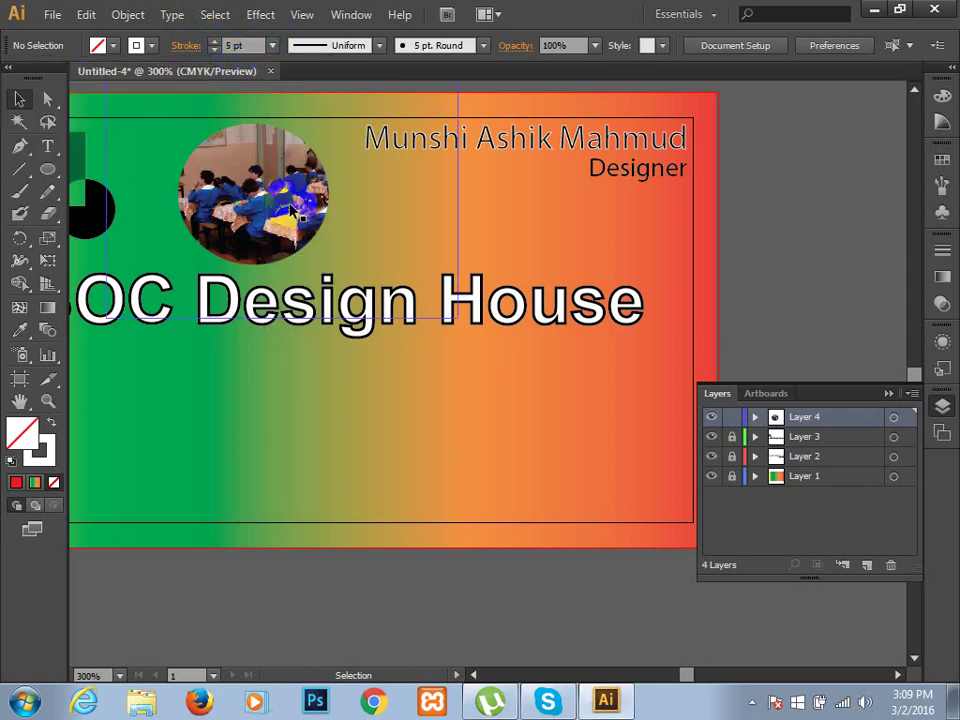
left_click(271, 47)
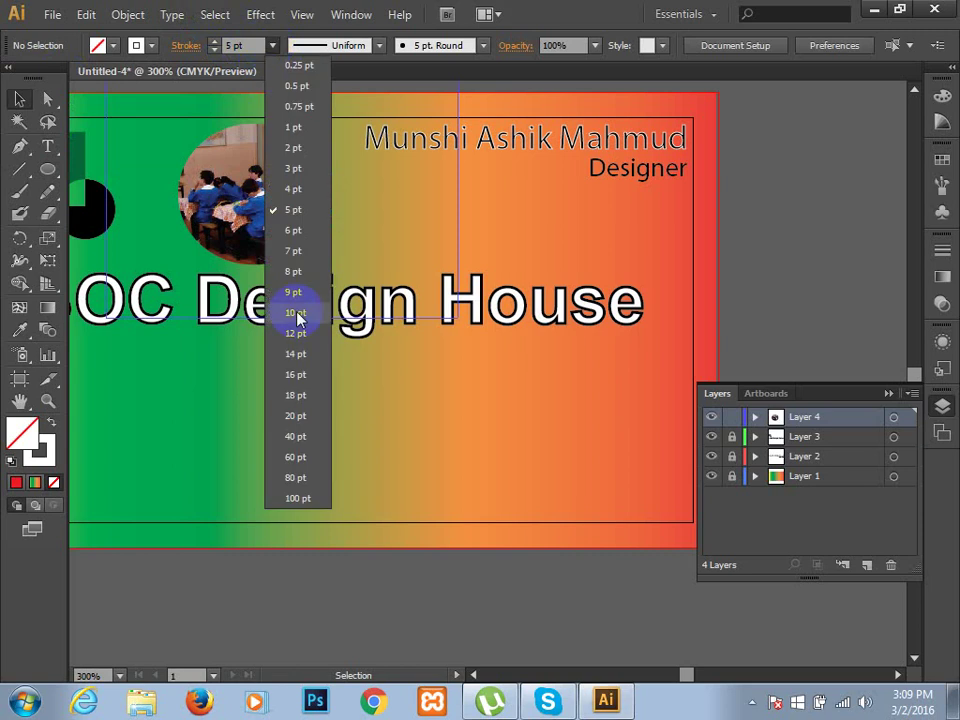
left_click(298, 395)
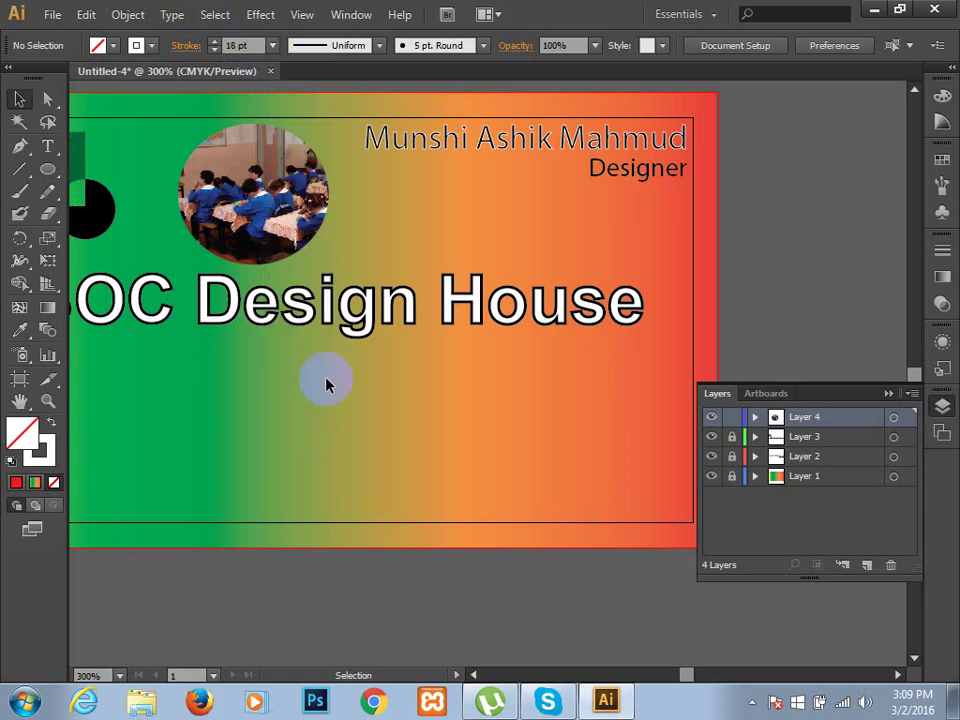
- Reapply a white stroke colour while selecting and deselecting the circular photo
left_click(247, 130)
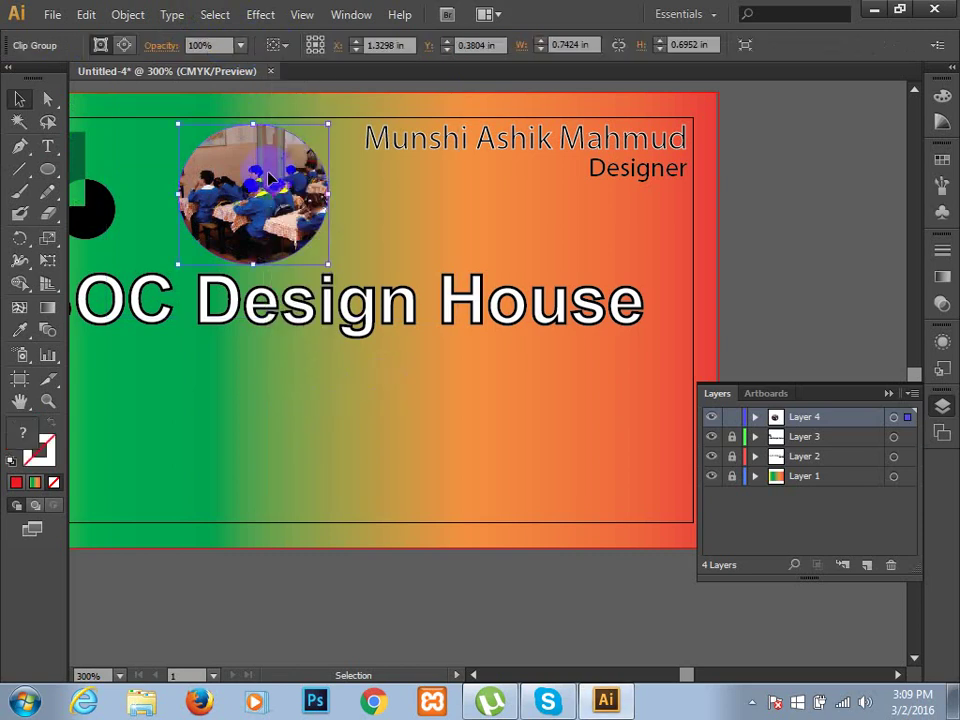
left_click(383, 193)
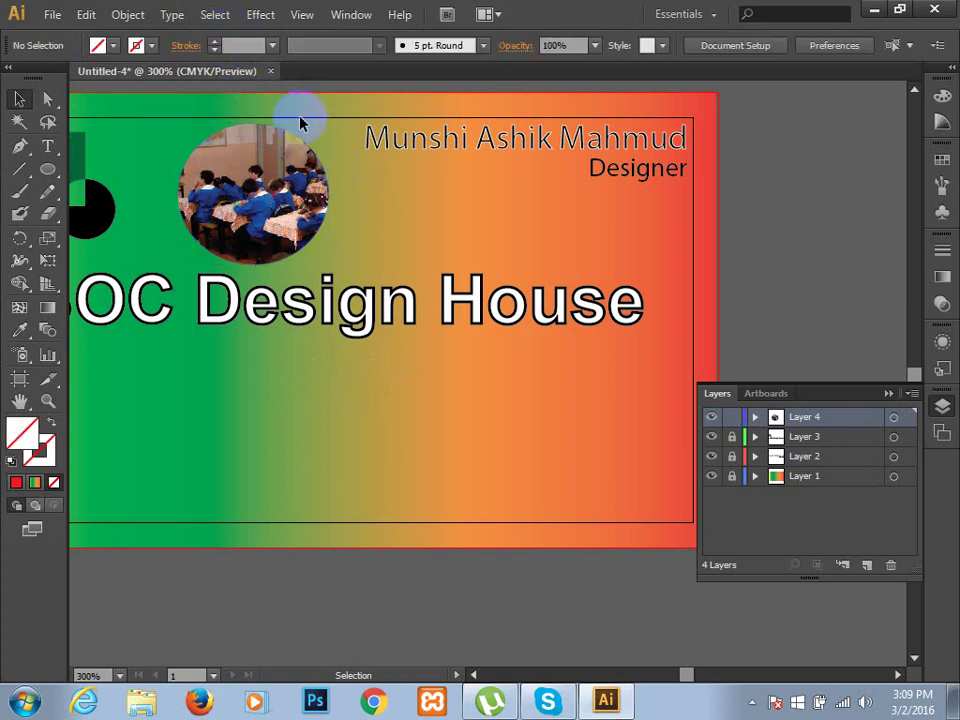
left_click(150, 46)
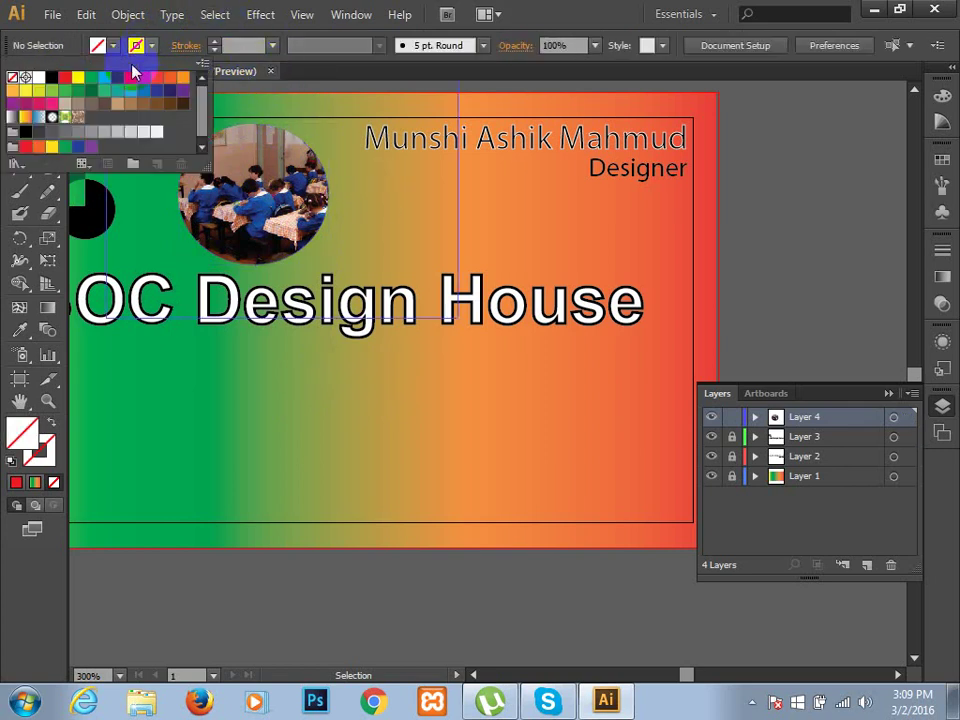
left_click(39, 78)
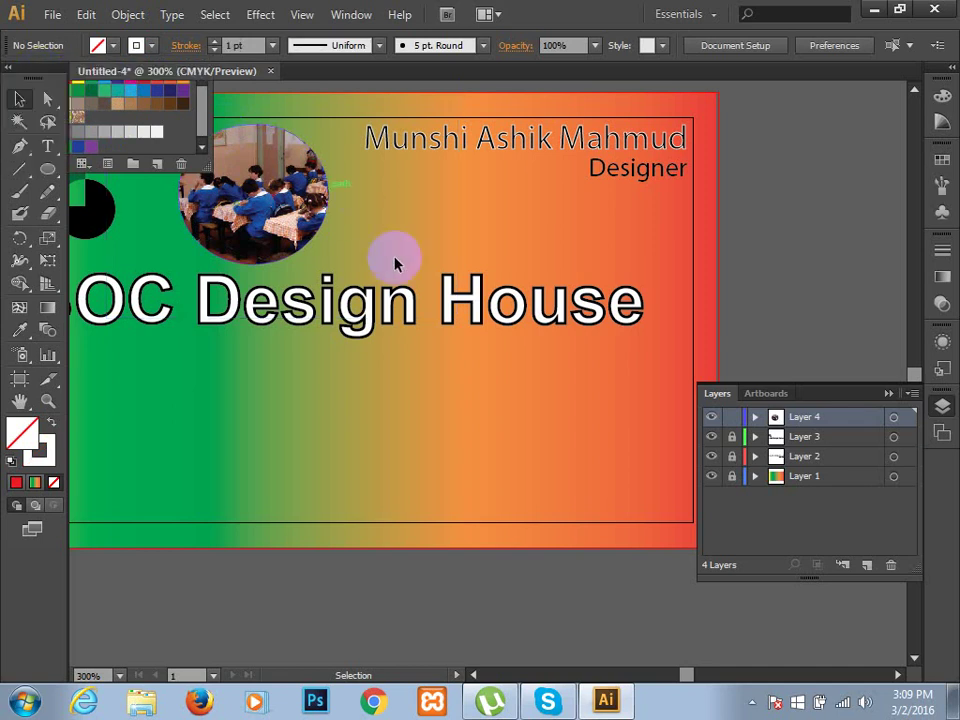
left_click(277, 156)
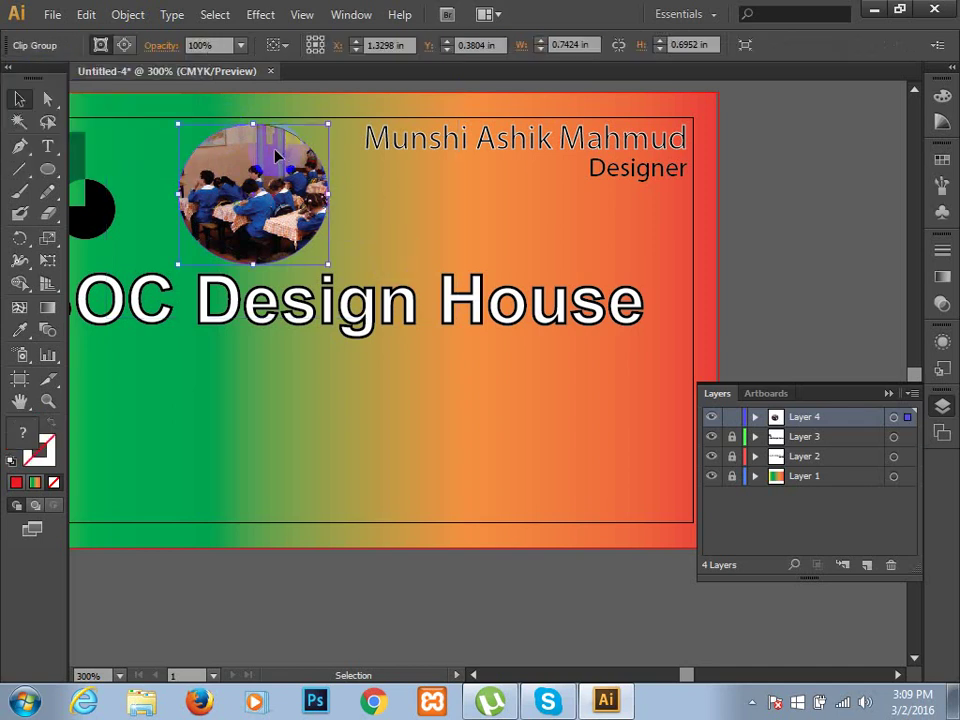
left_click(388, 220)
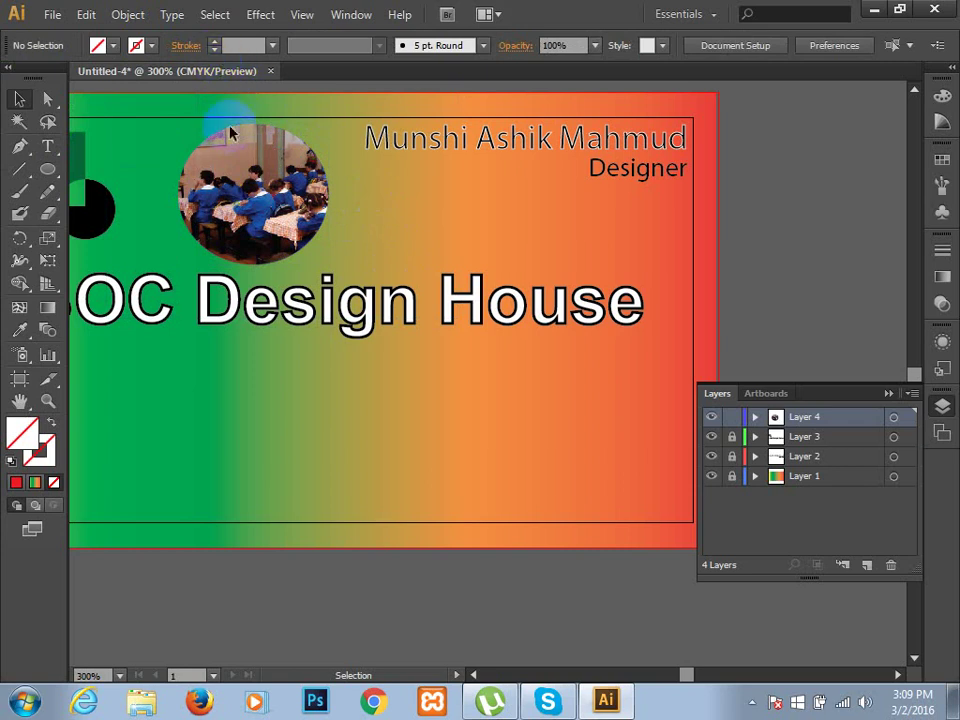
left_click(252, 172)
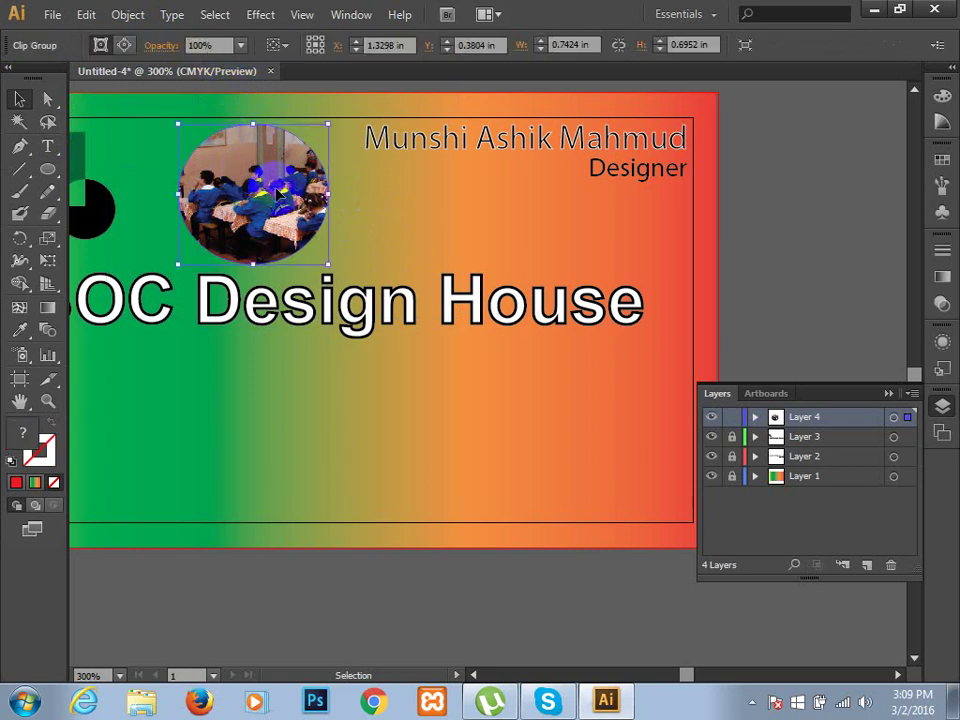
left_click(384, 355)
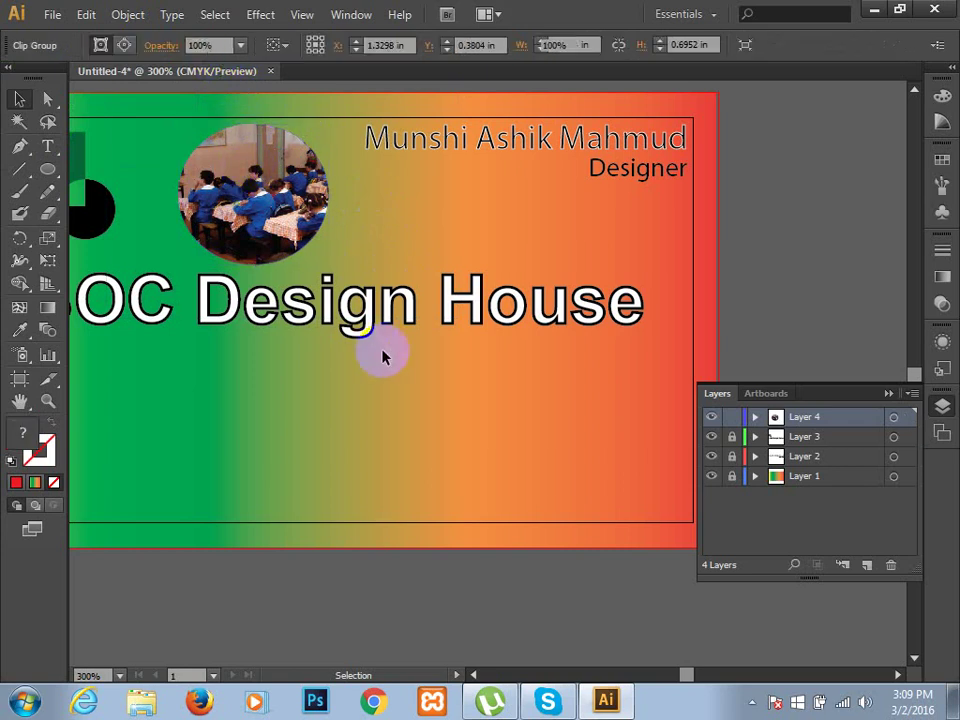
- Give the circular photo a white 14 pt stroke, then release its clipping mask with Alt+Ctrl+7
left_click(268, 236)
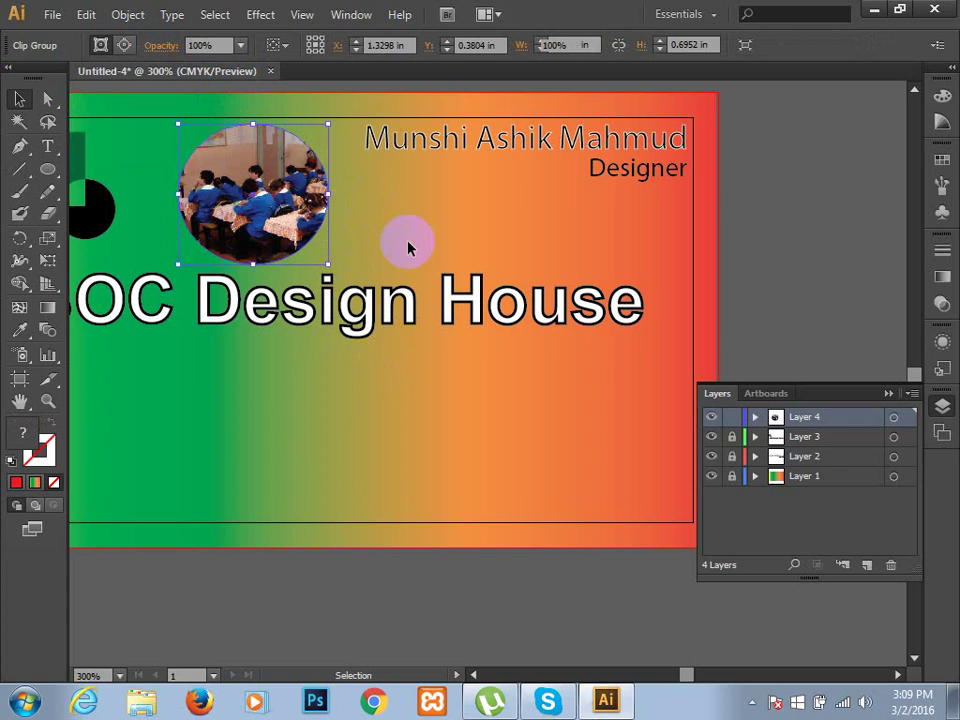
left_click(129, 94)
left_click(136, 45)
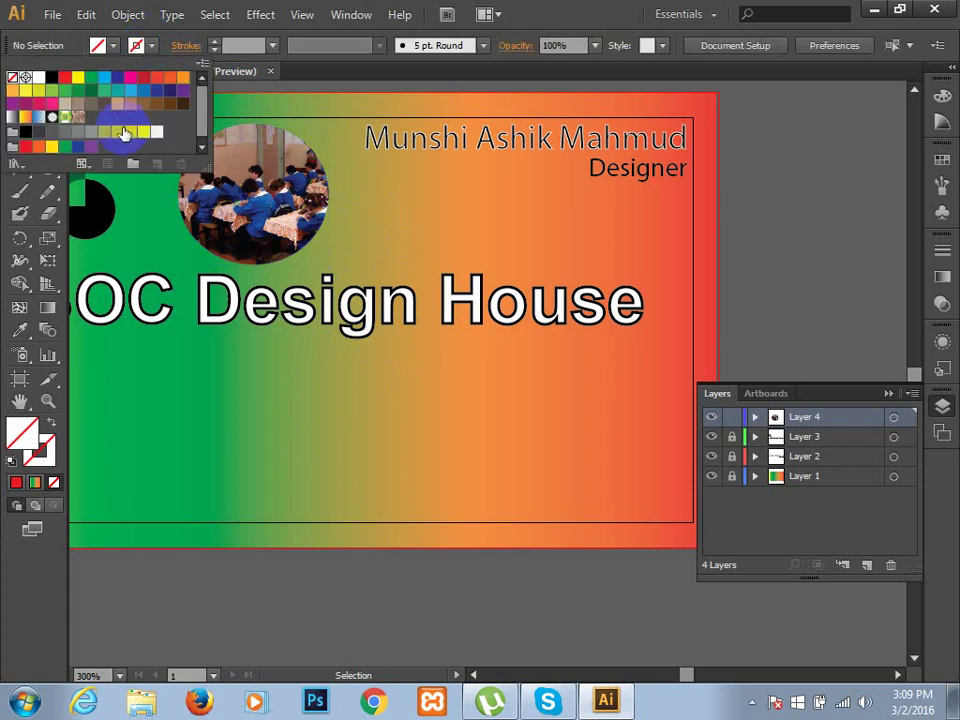
left_click(37, 78)
left_click(40, 78)
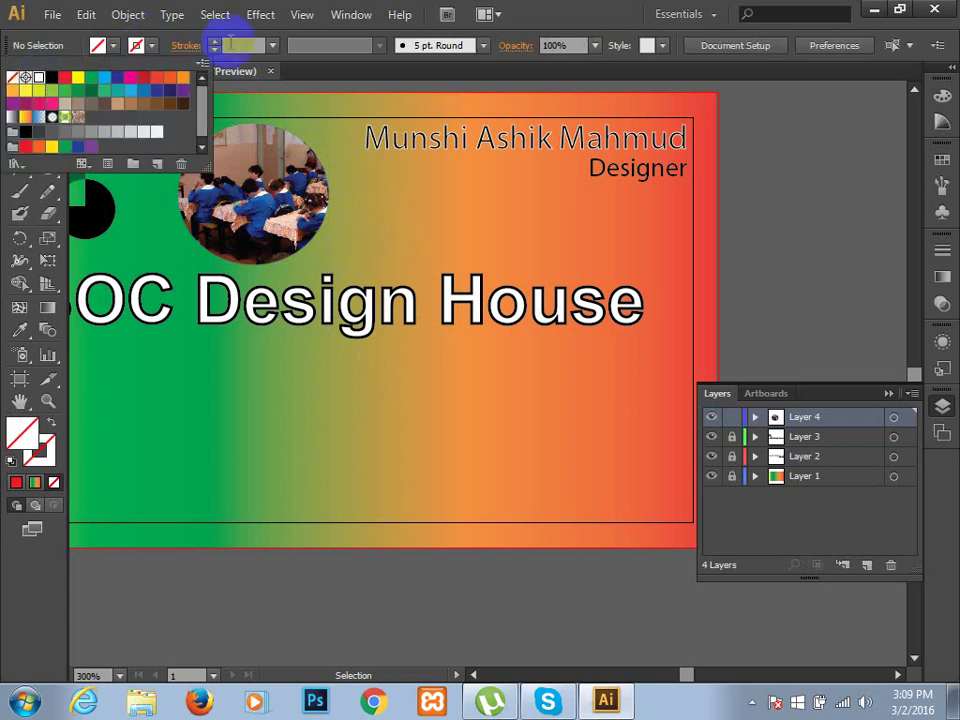
left_click(278, 52)
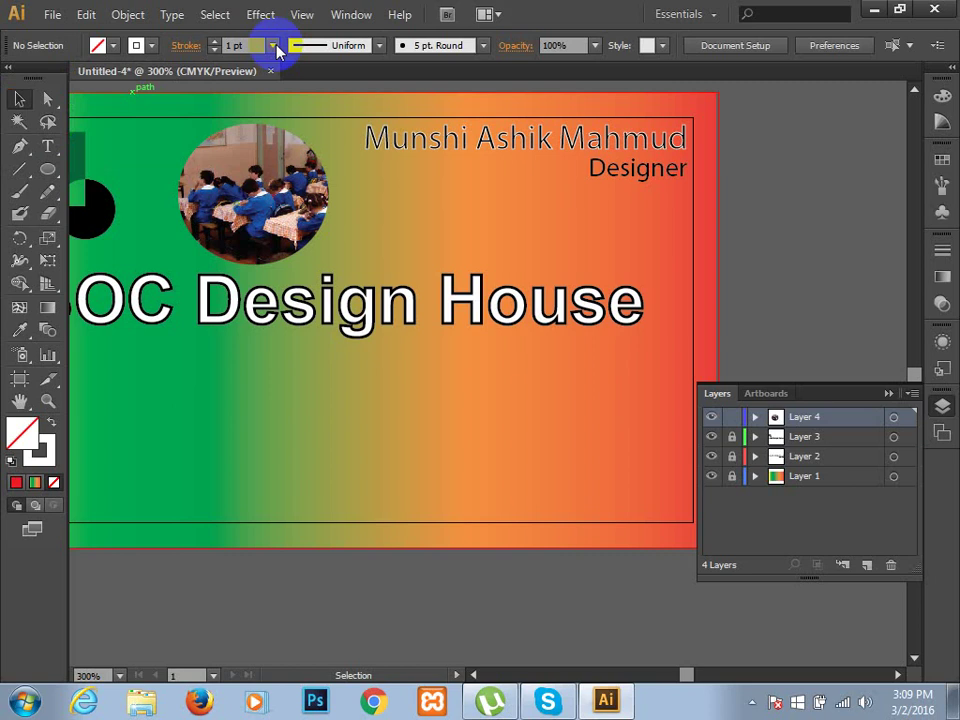
left_click(275, 44)
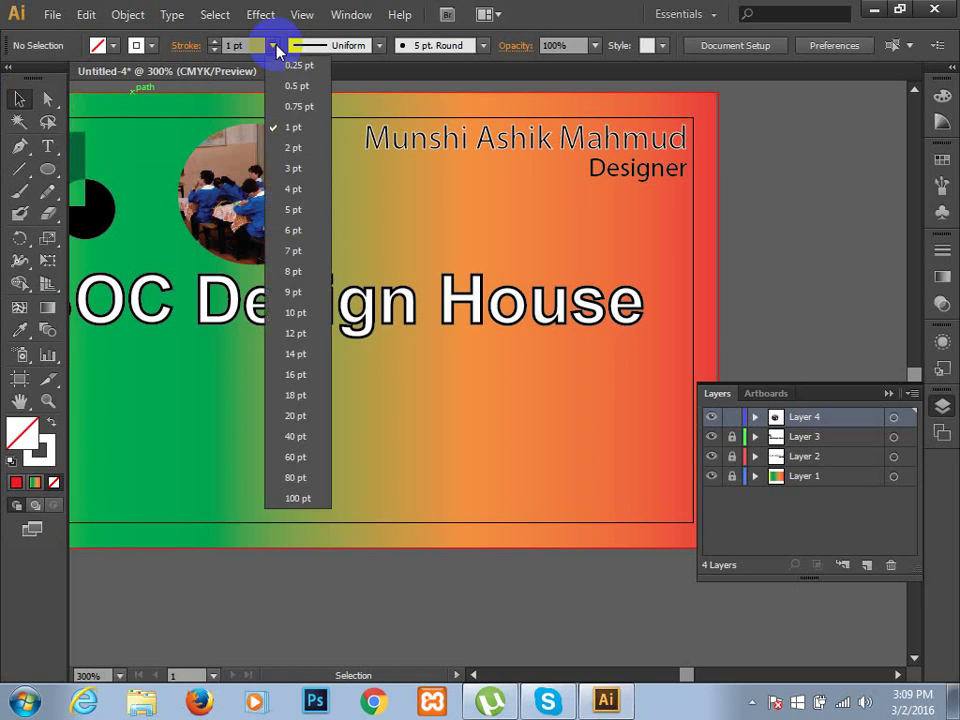
left_click(299, 356)
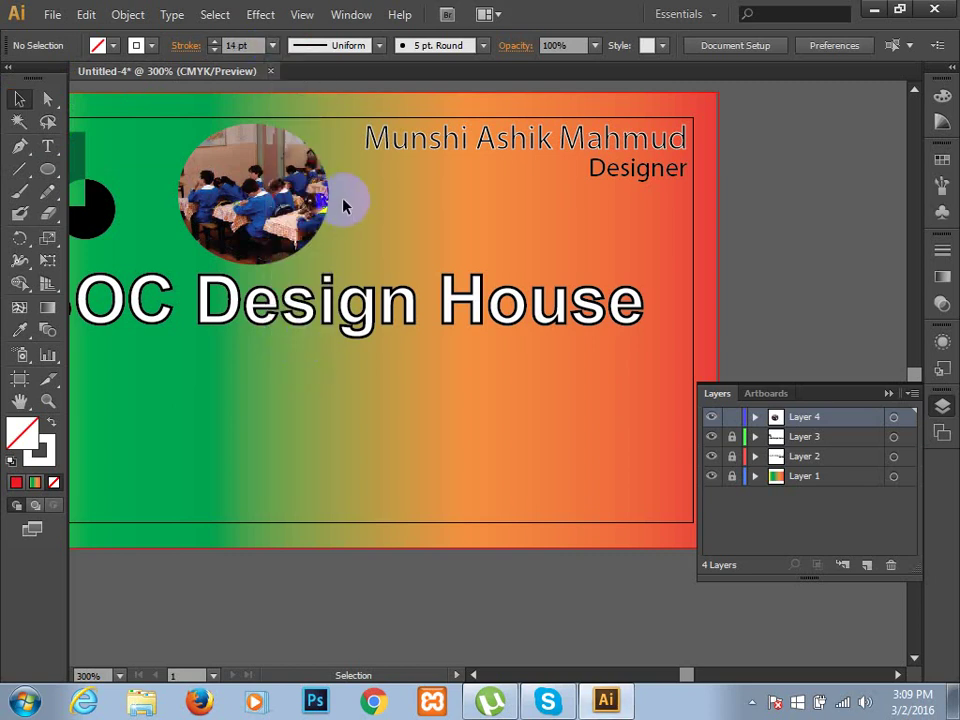
left_click(286, 220)
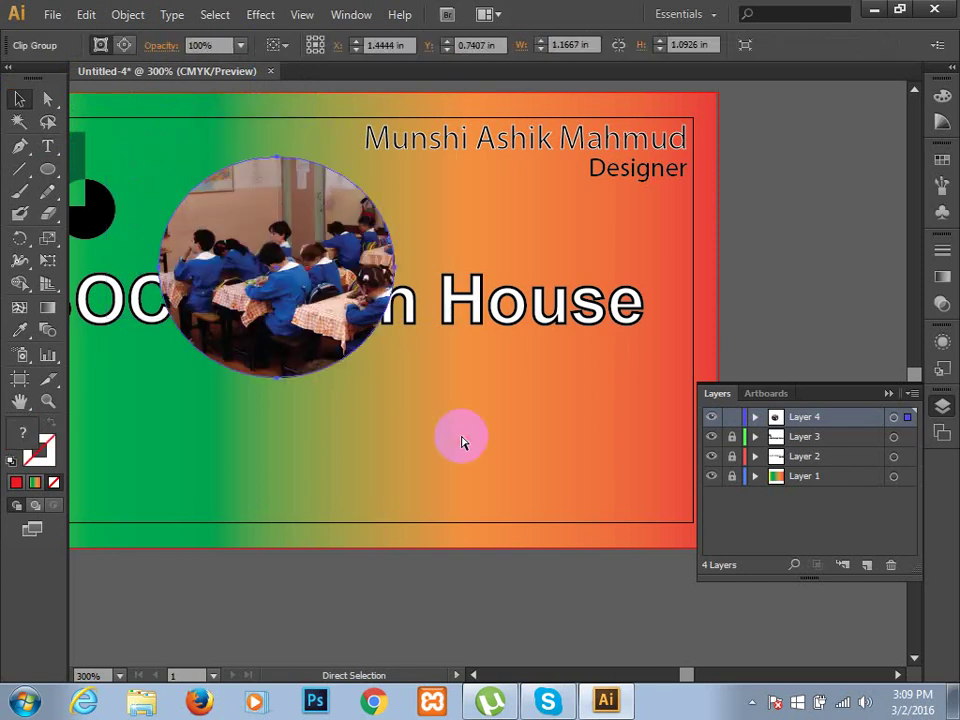
key("ctrl+alt+7")
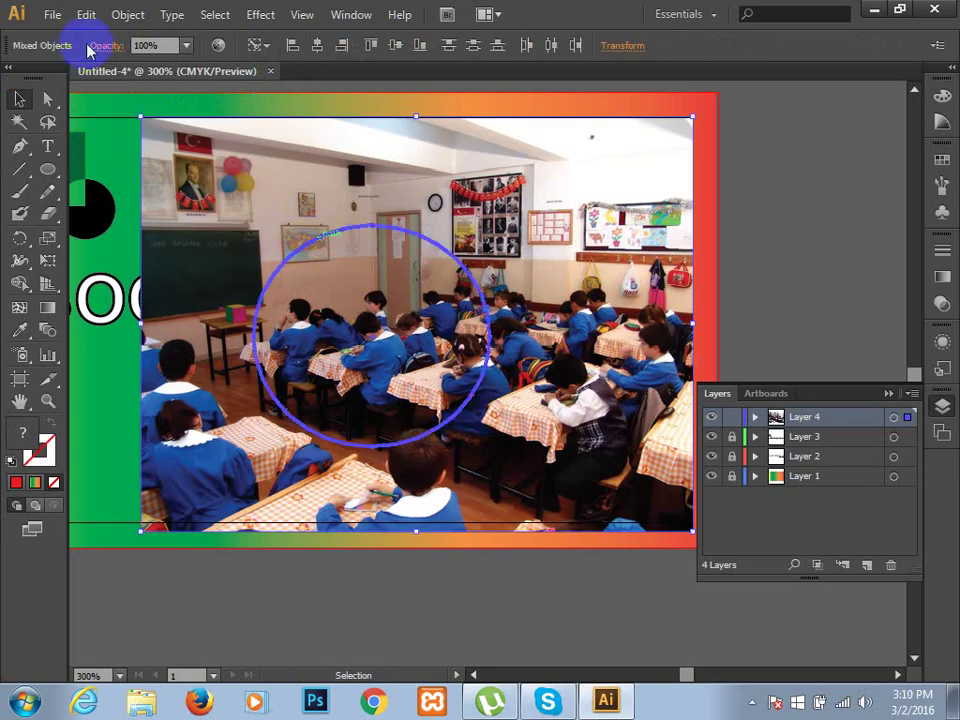
- Clear the selection and choose the Ellipse tool with a white stroke
left_click_drag(122, 203, 446, 405)
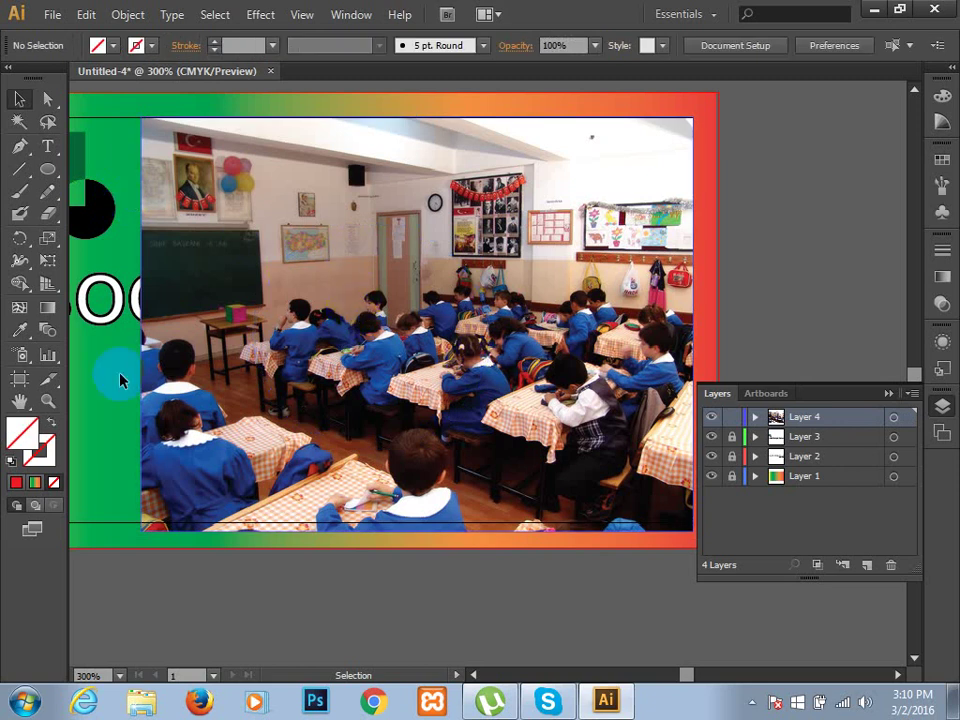
left_click(44, 176)
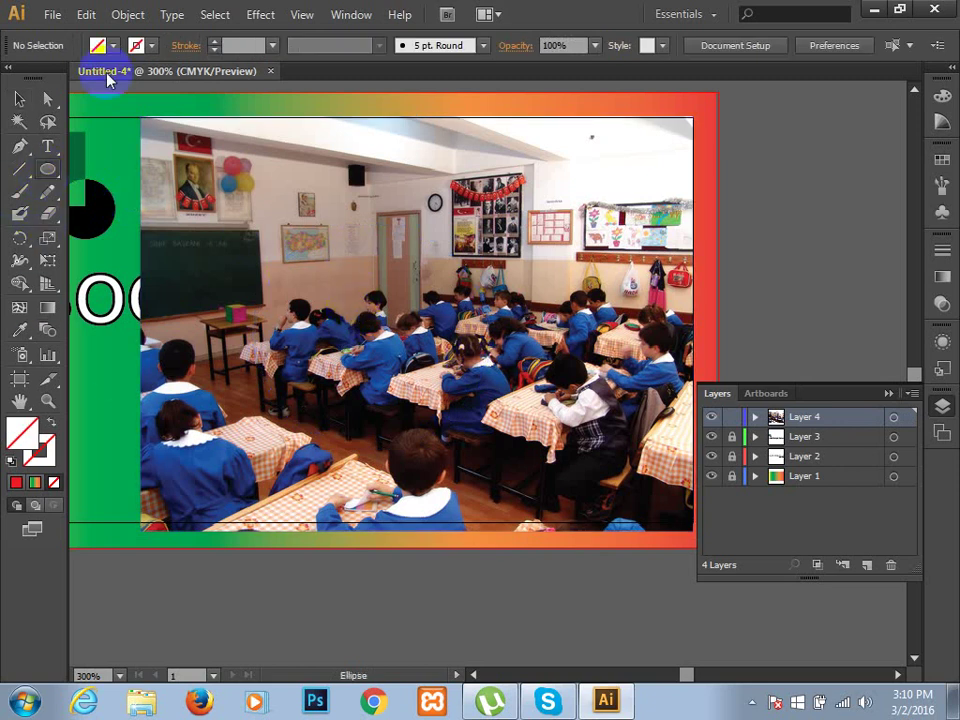
left_click(150, 48)
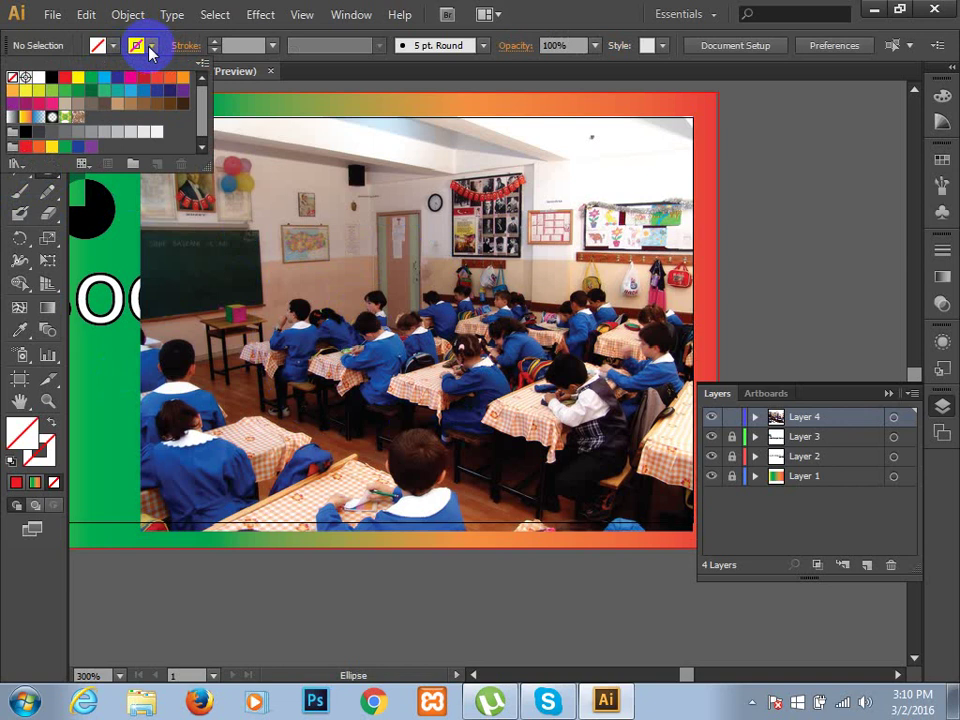
left_click(38, 78)
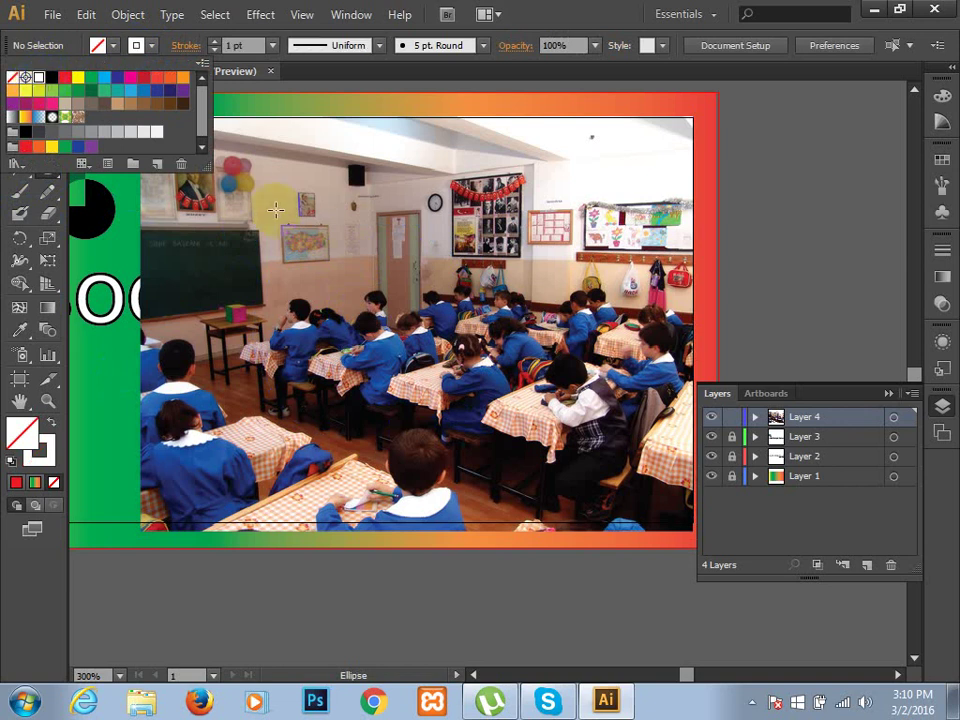
key("Escape")
- Draw a circle over the middle of the photo and marquee-select both circle and photo
left_click_drag(487, 405, 513, 415)
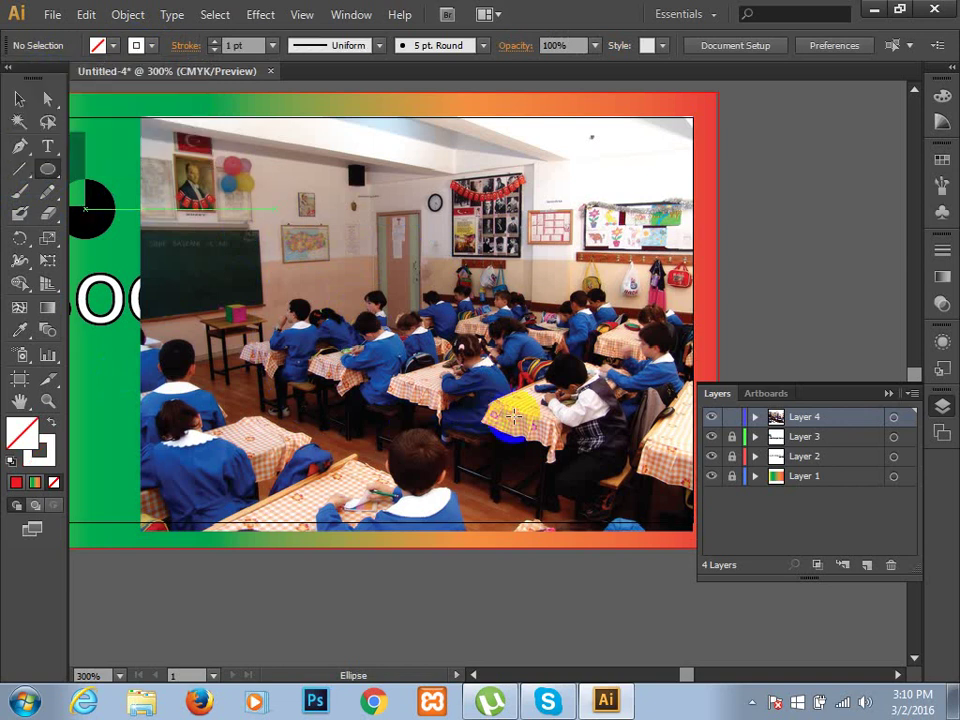
mouse_move(222, 235)
left_mouse_down()
mouse_move(505, 388)
mouse_move(471, 430)
left_mouse_up()
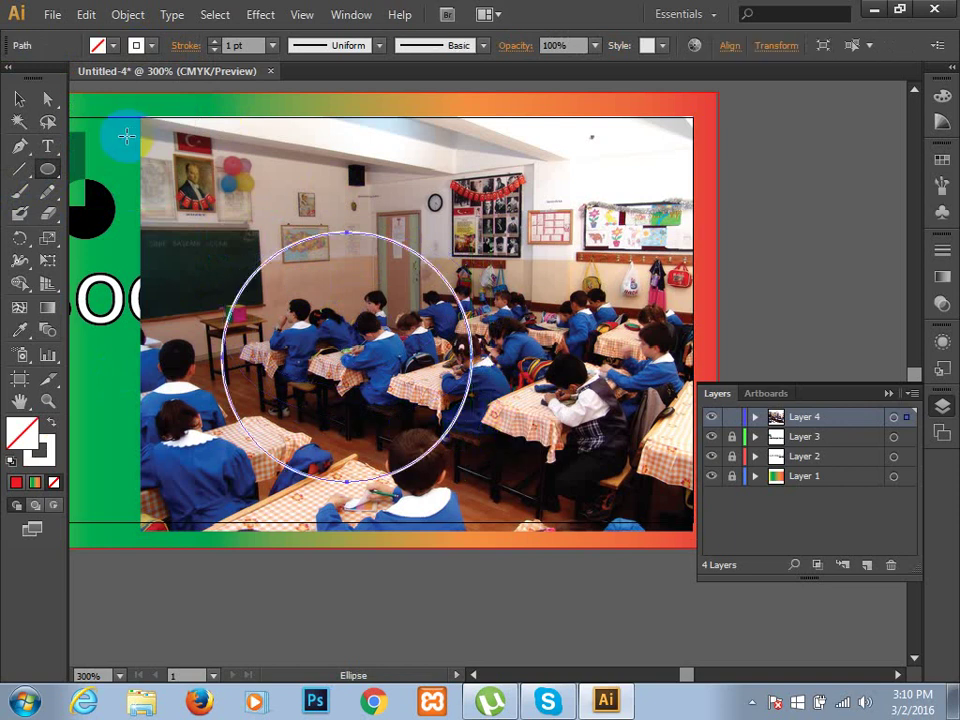
left_click(19, 98)
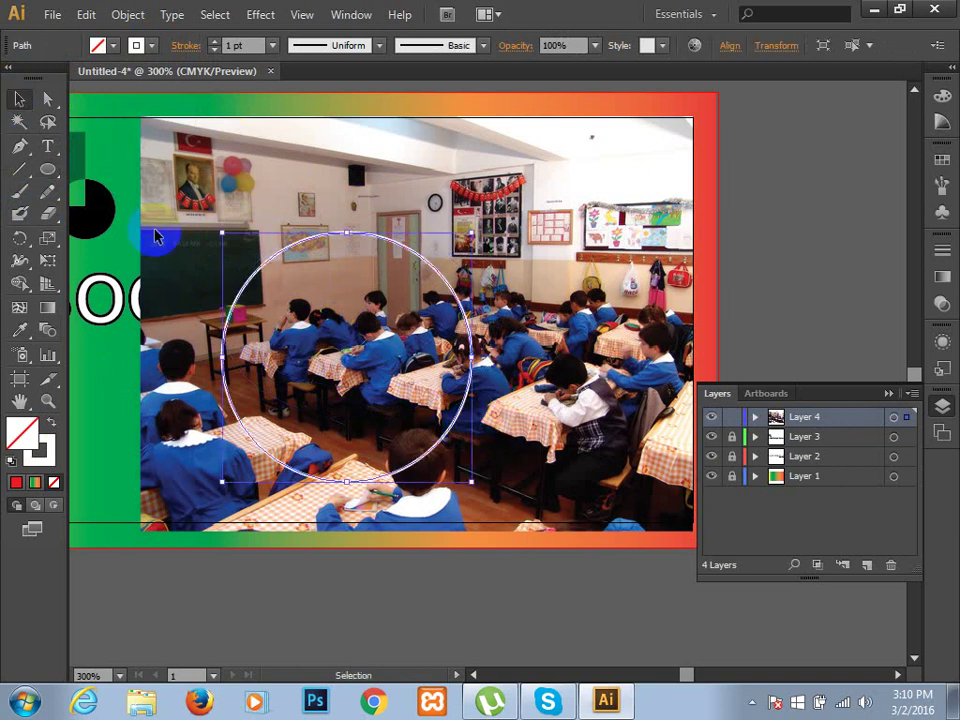
left_click(108, 250)
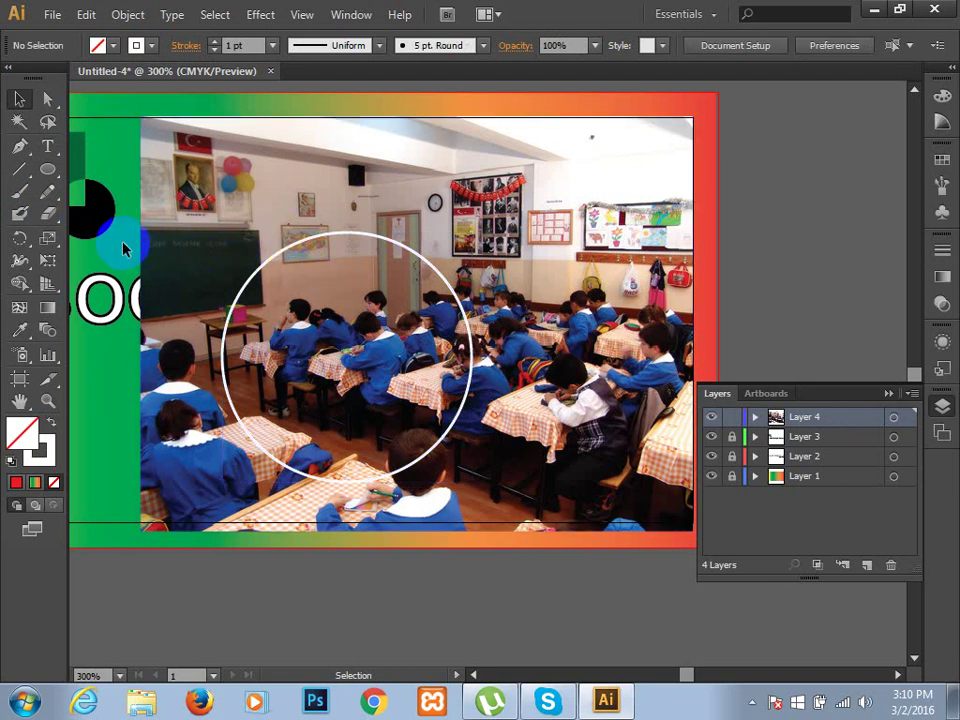
left_click_drag(123, 249, 403, 372)
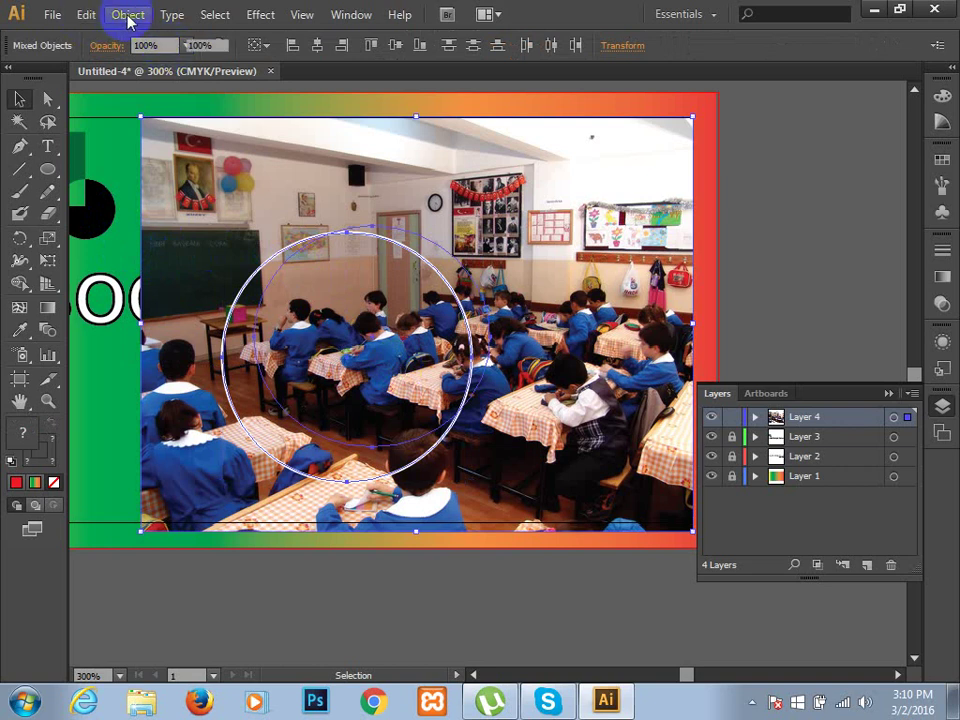
- Mask the photo to the circle, set a white 10 pt stroke, and select the circular photo
key("ctrl+7")
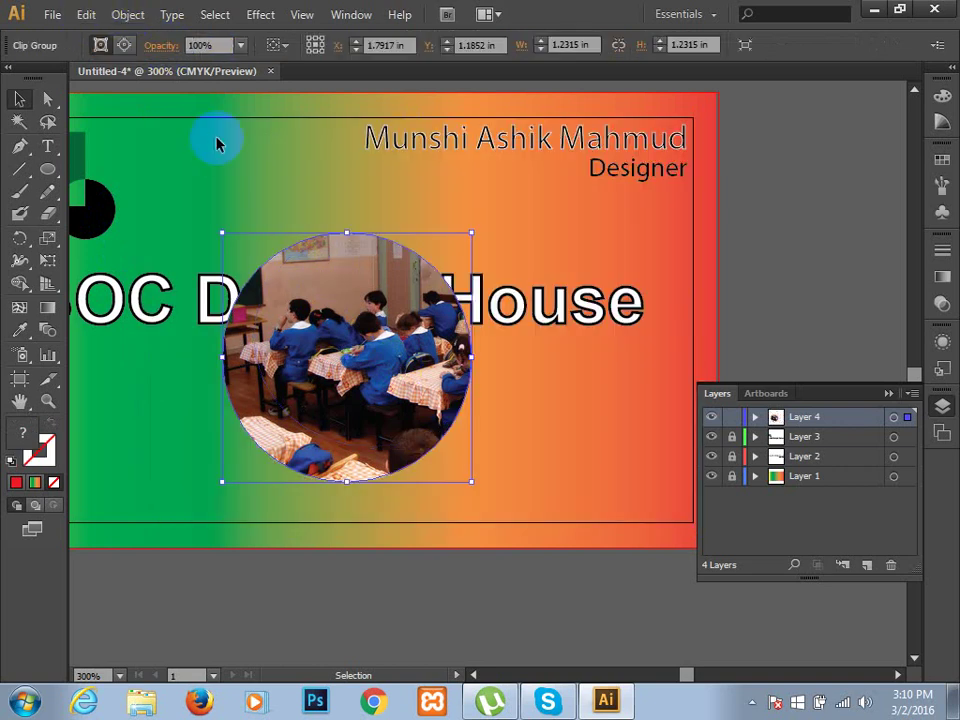
left_click(216, 144)
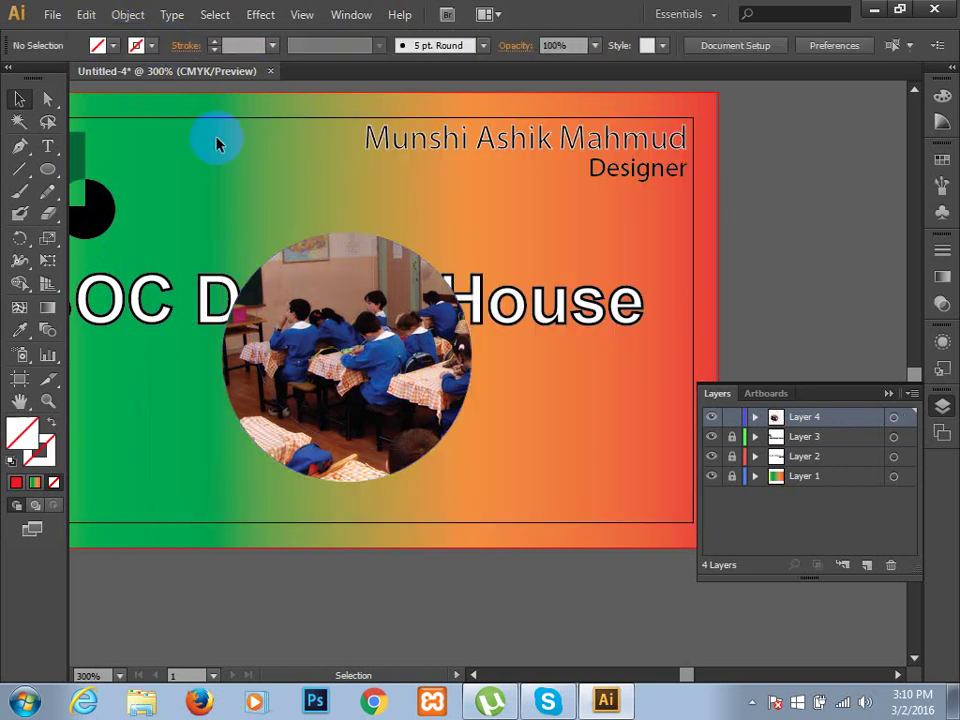
left_click(147, 46)
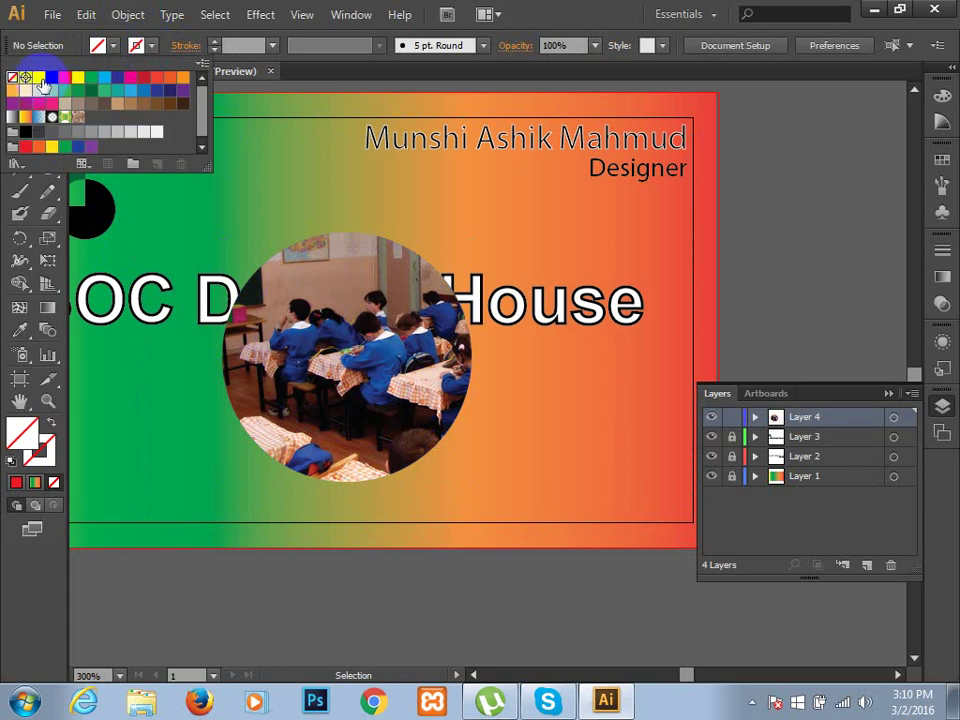
left_click(40, 79)
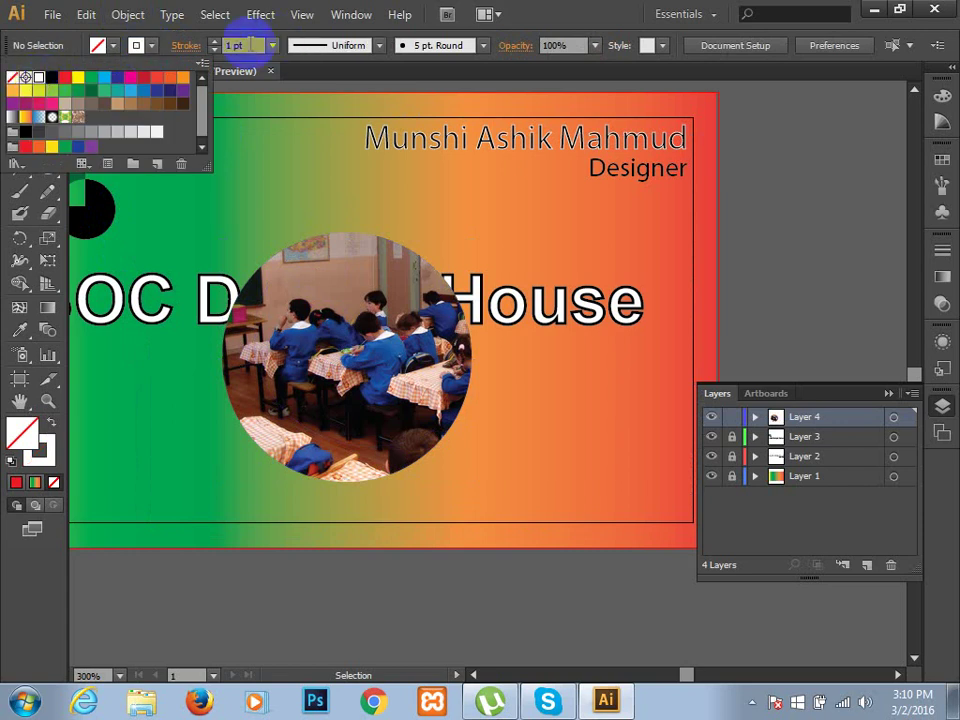
left_click(270, 47)
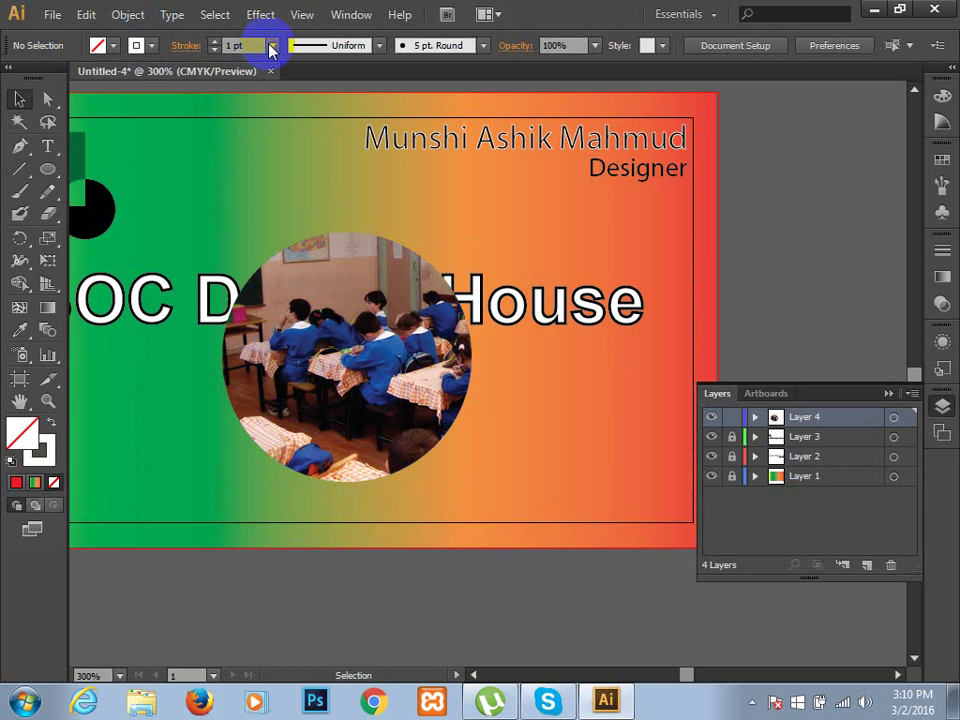
left_click(270, 47)
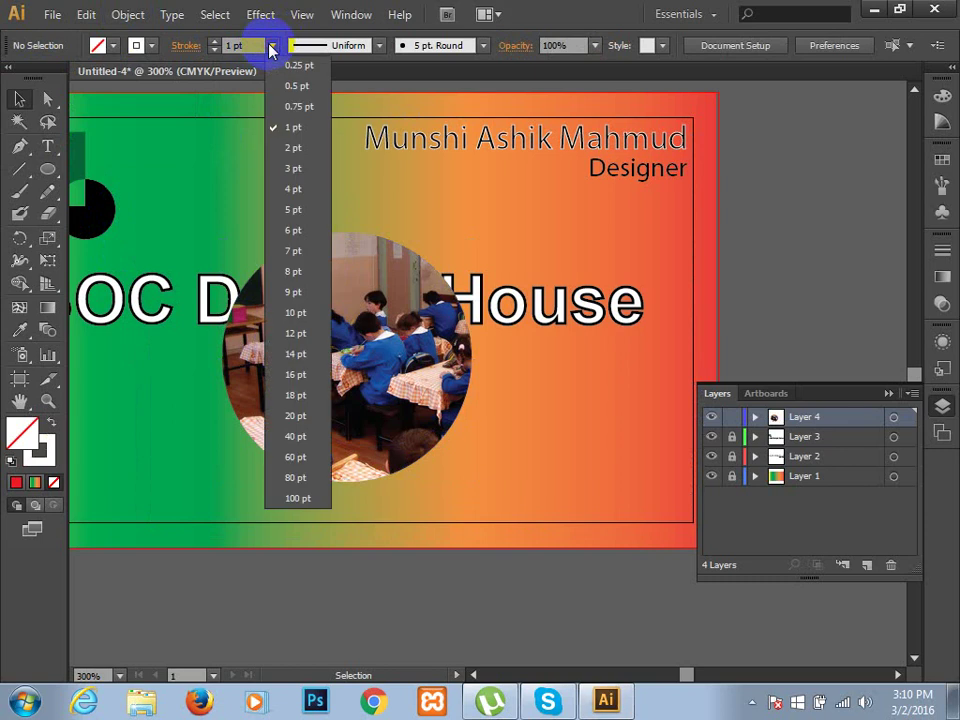
left_click(297, 314)
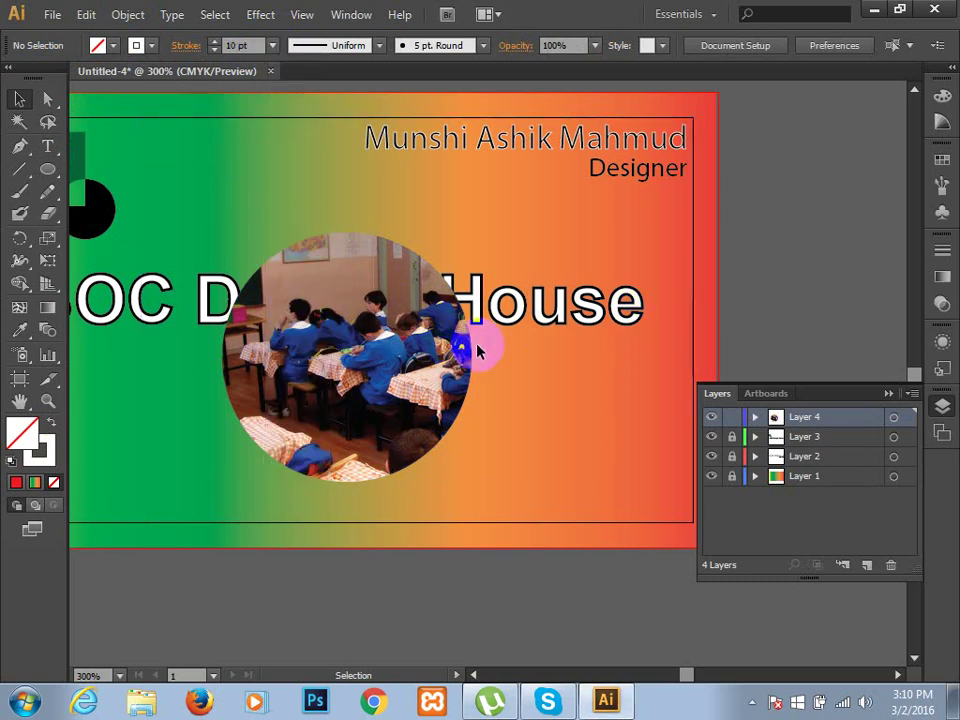
left_click(413, 364)
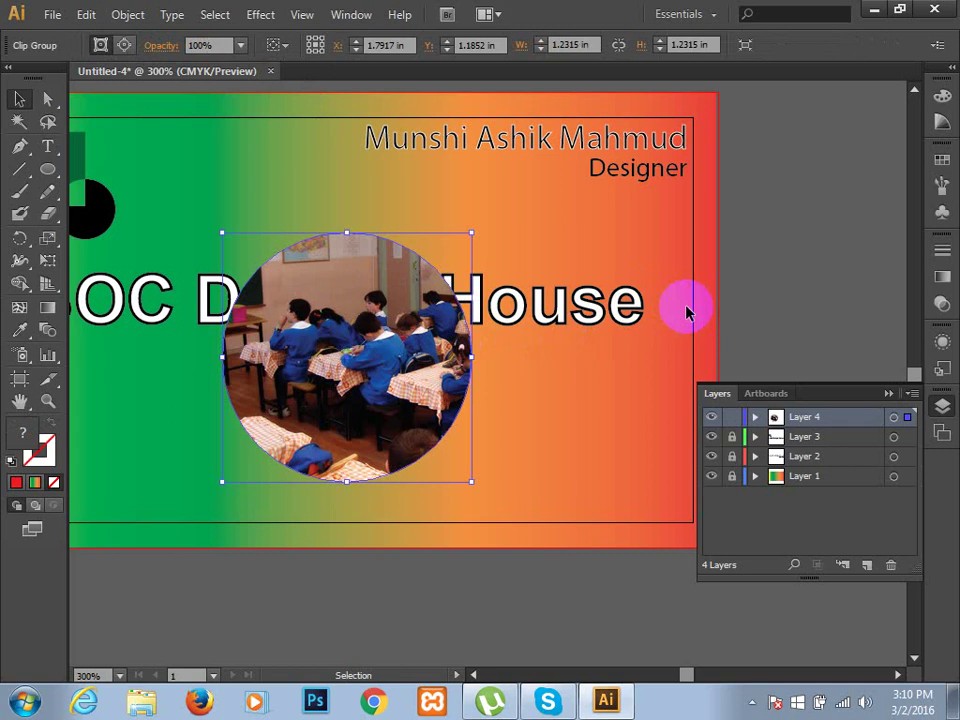
- Apply a red outline to the circular photo through the Color panel's stroke
left_click(38, 447)
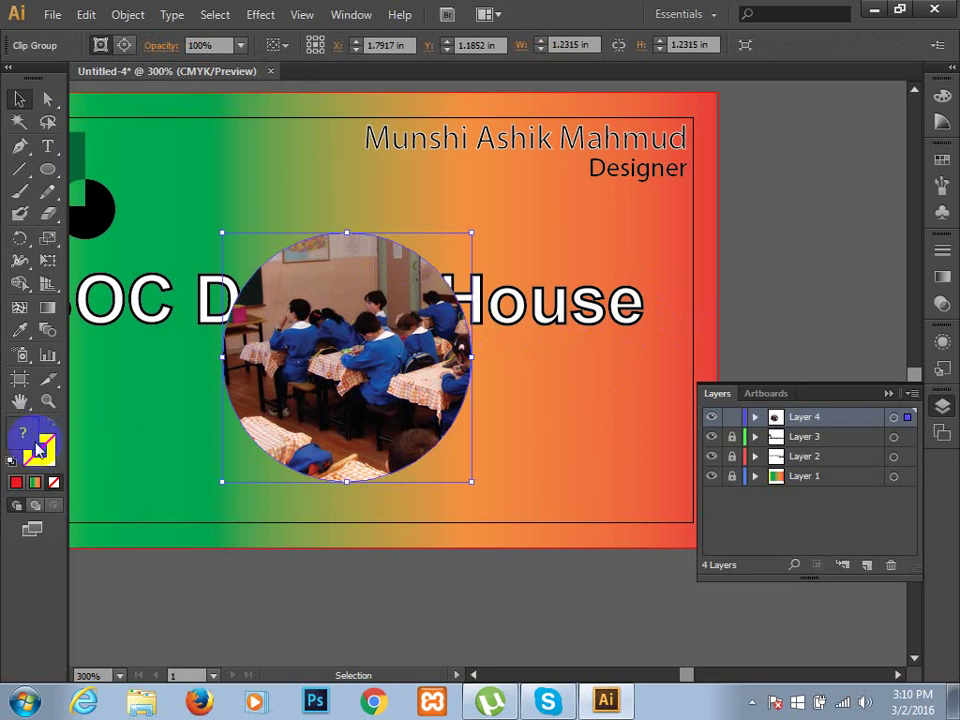
left_click(53, 457)
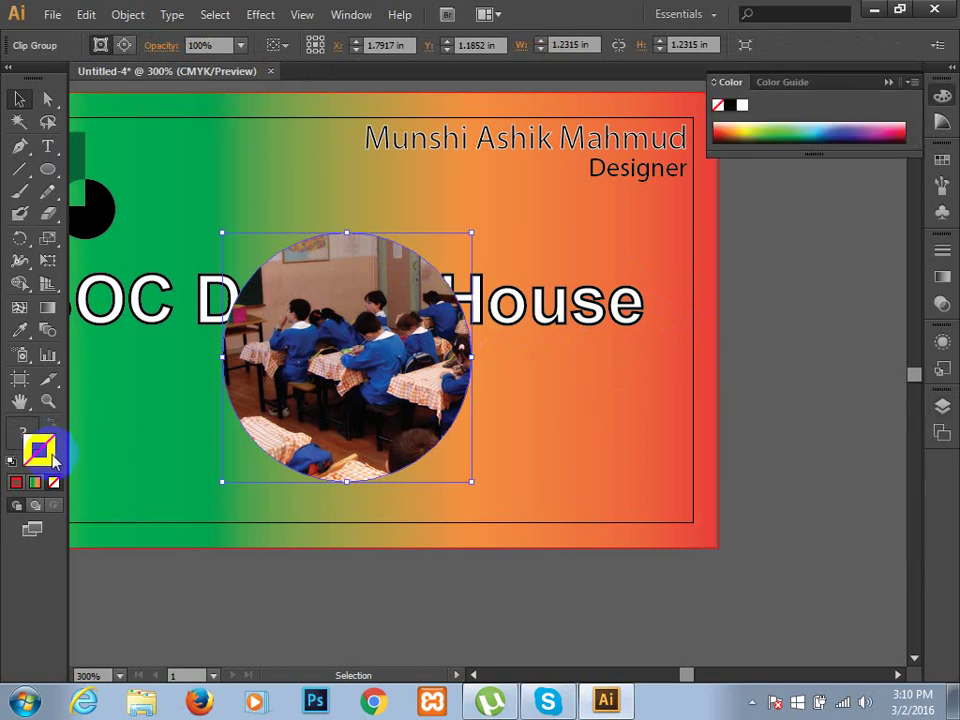
left_click(16, 485)
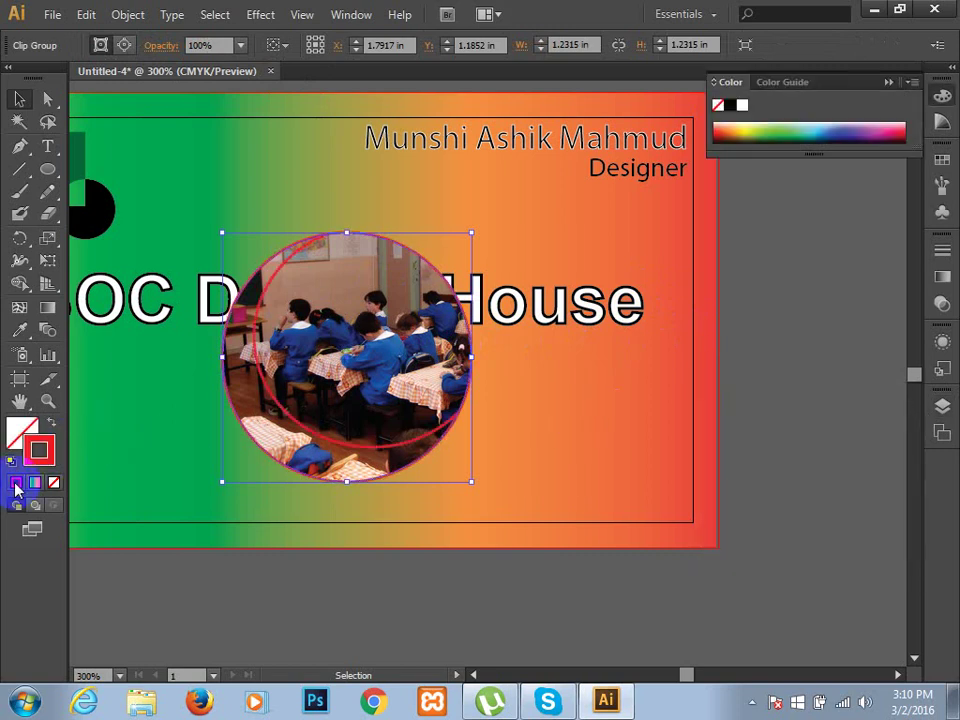
left_click(147, 410)
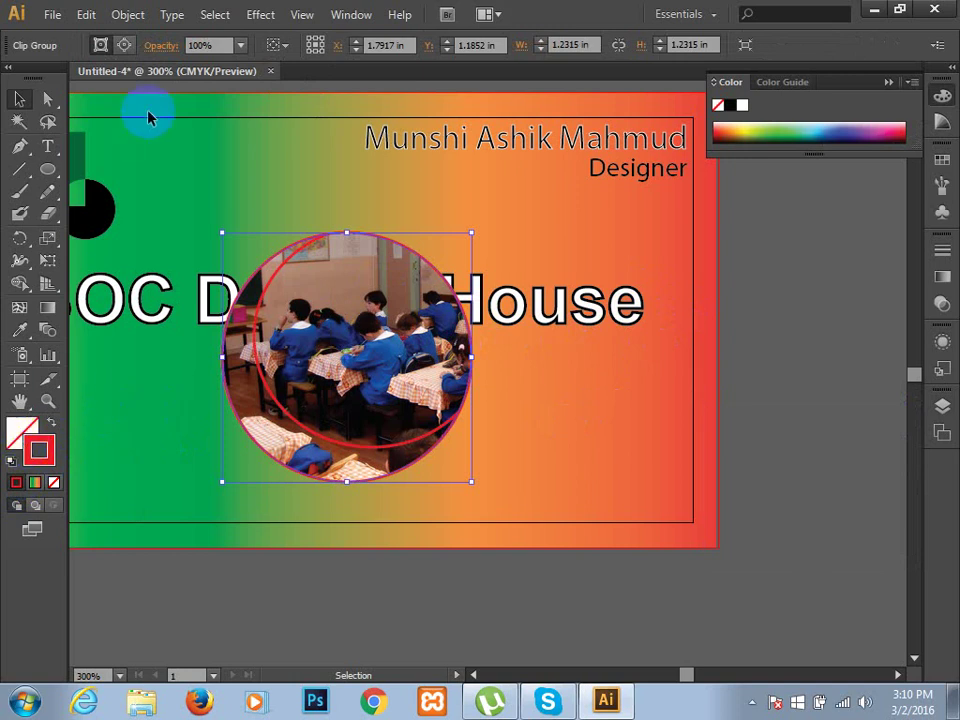
left_click(39, 446)
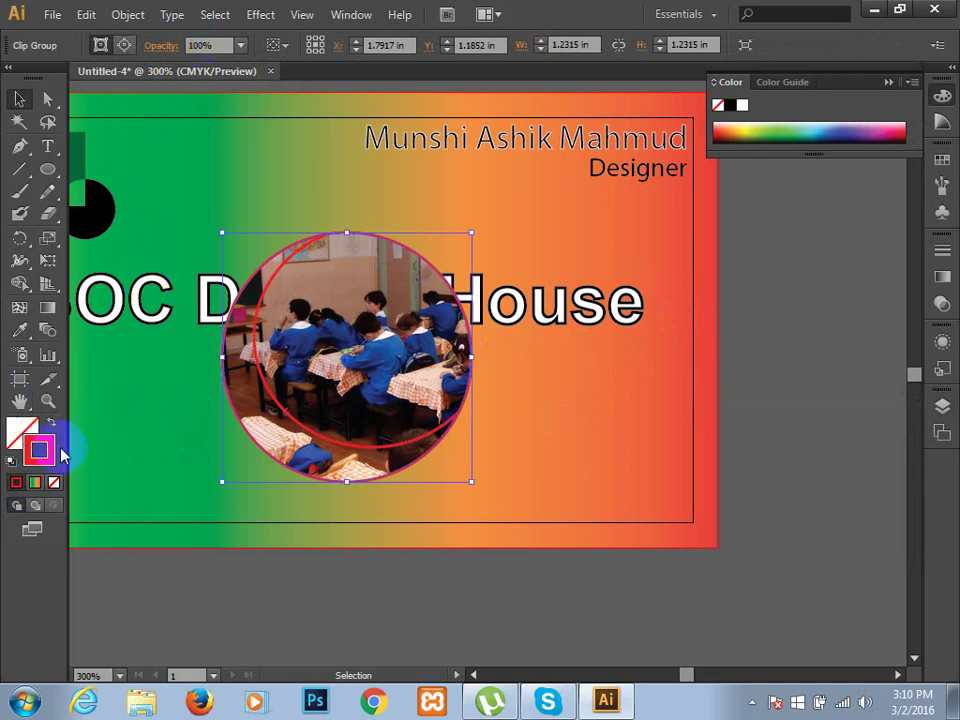
left_click(299, 412)
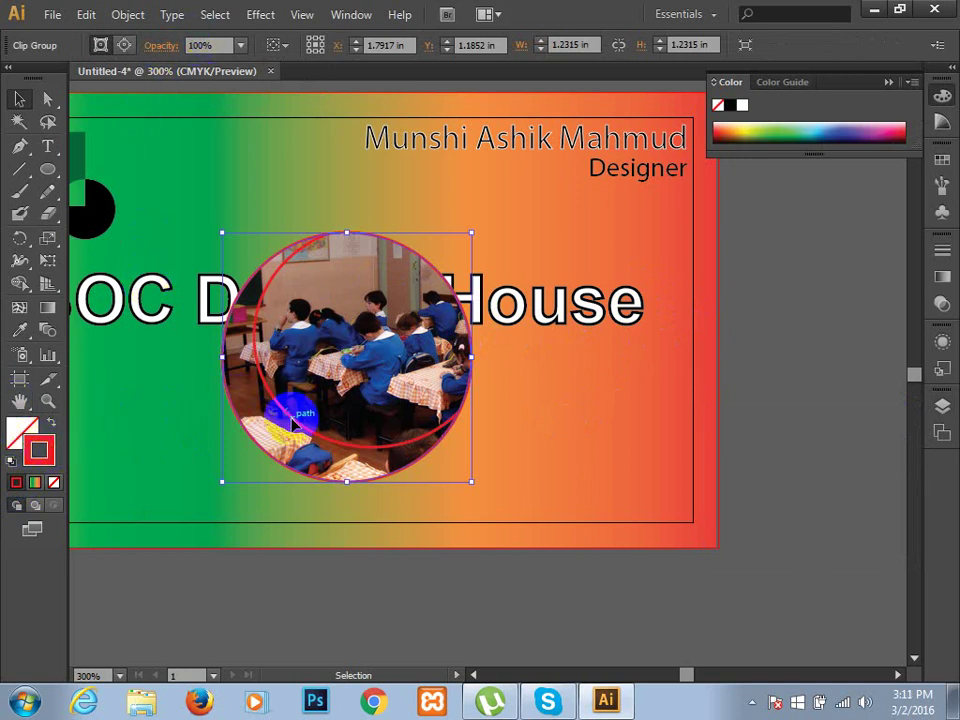
- Move the circular photo to X 1.5052 in, Y 0.9088 in and inspect its clipping path
left_click_drag(293, 424, 235, 458)
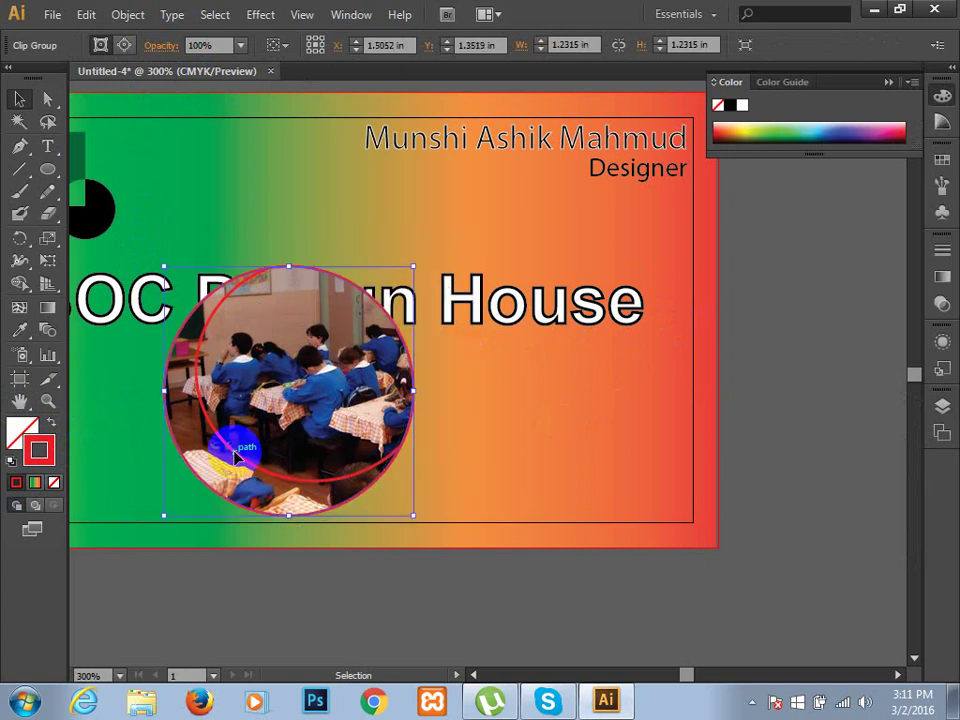
left_click(306, 206)
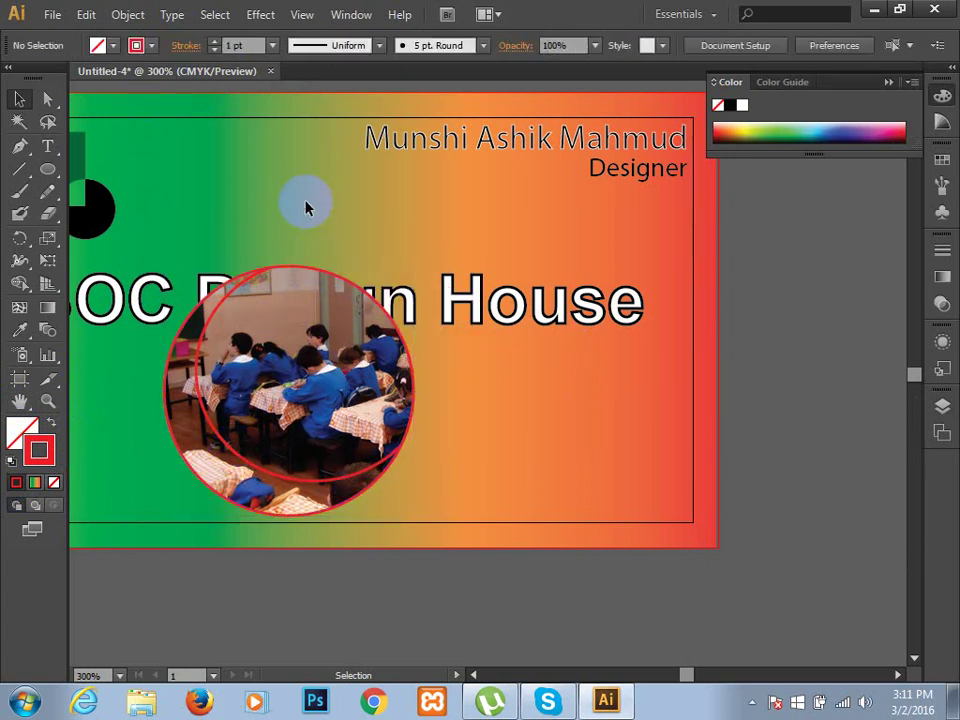
left_click_drag(253, 273, 254, 185)
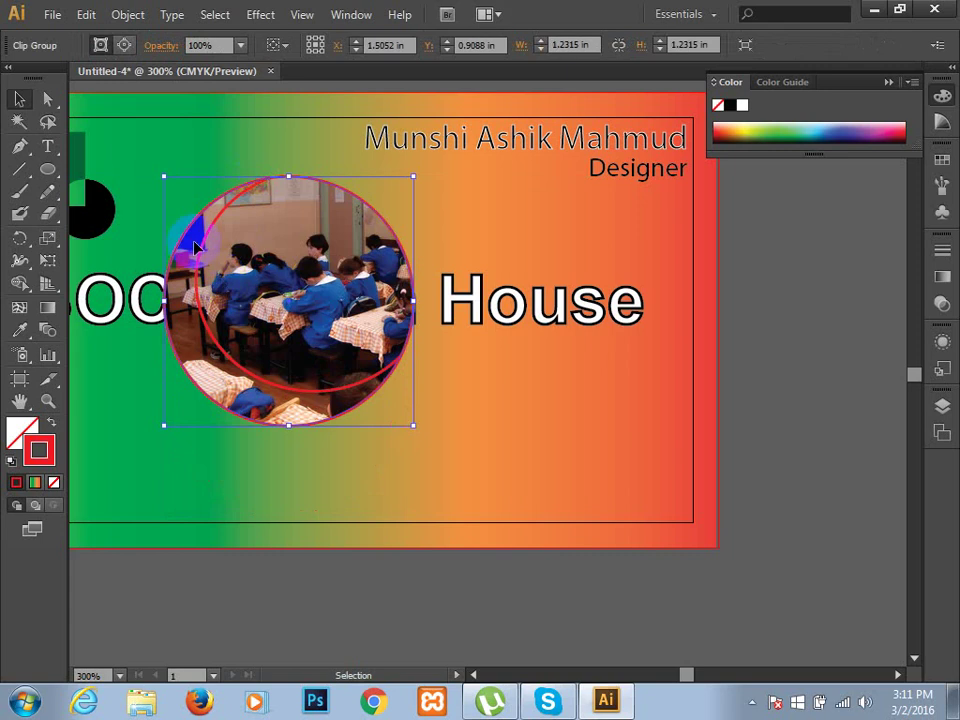
double_click(200, 258)
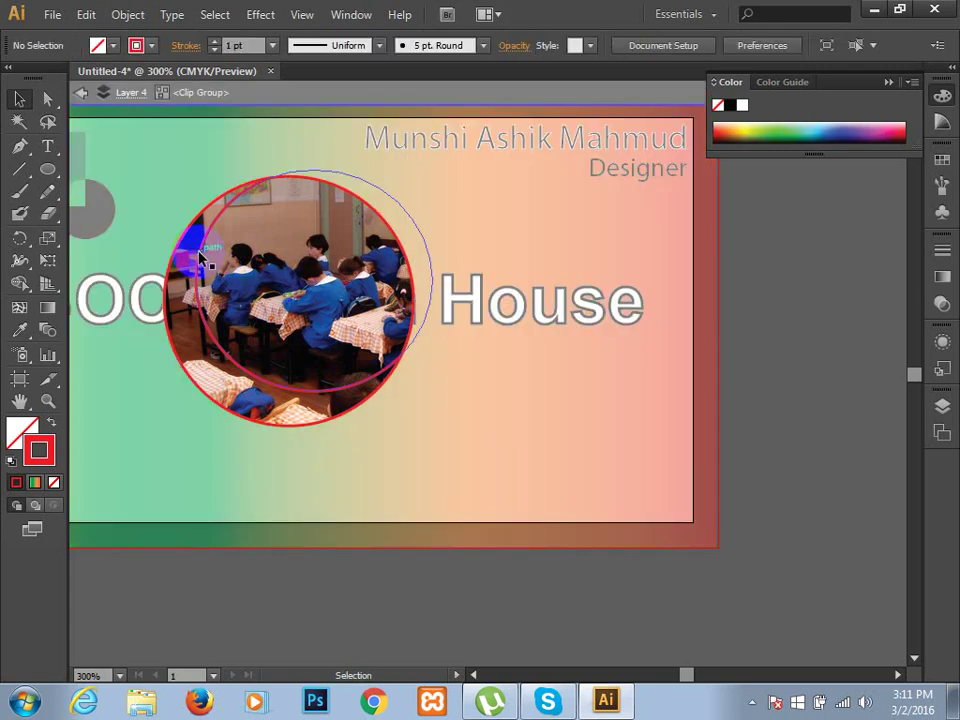
left_click(200, 258)
left_click(145, 195)
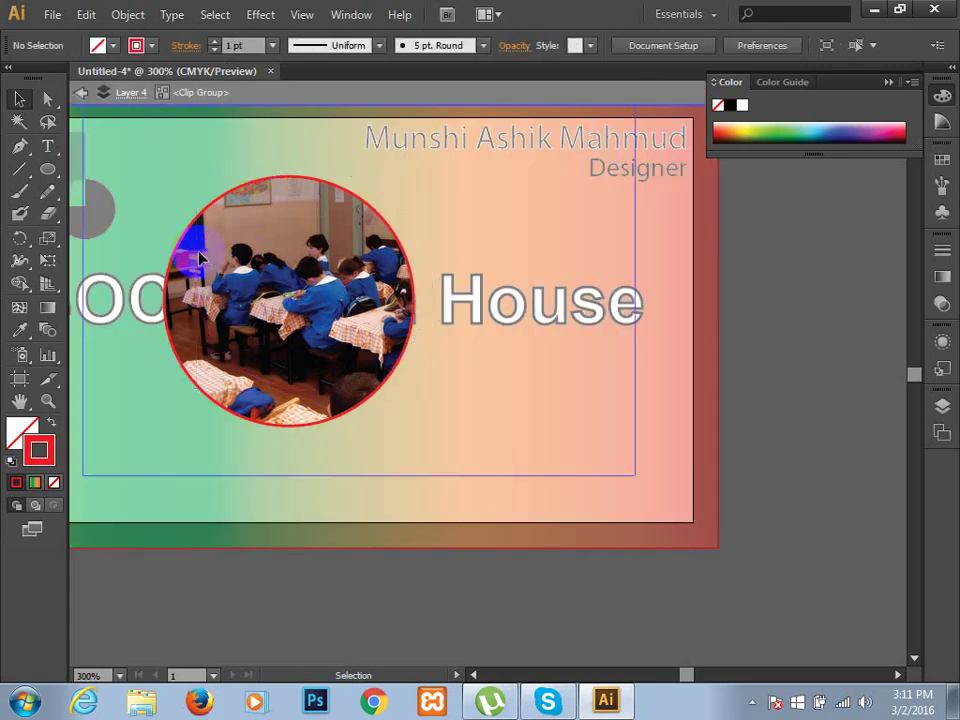
double_click(767, 431)
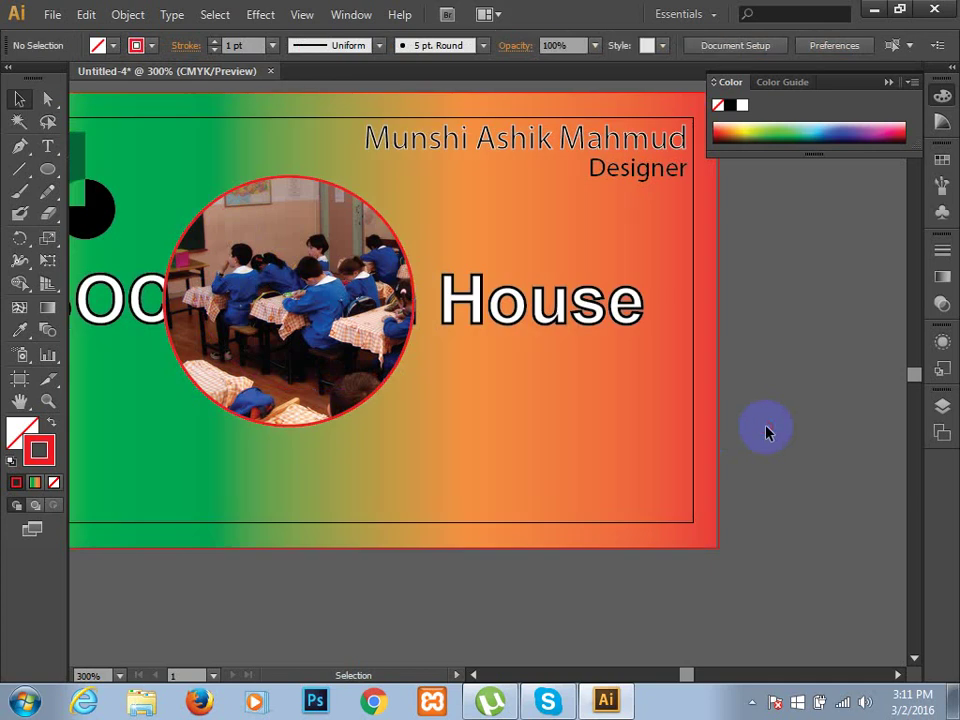
left_click(398, 374)
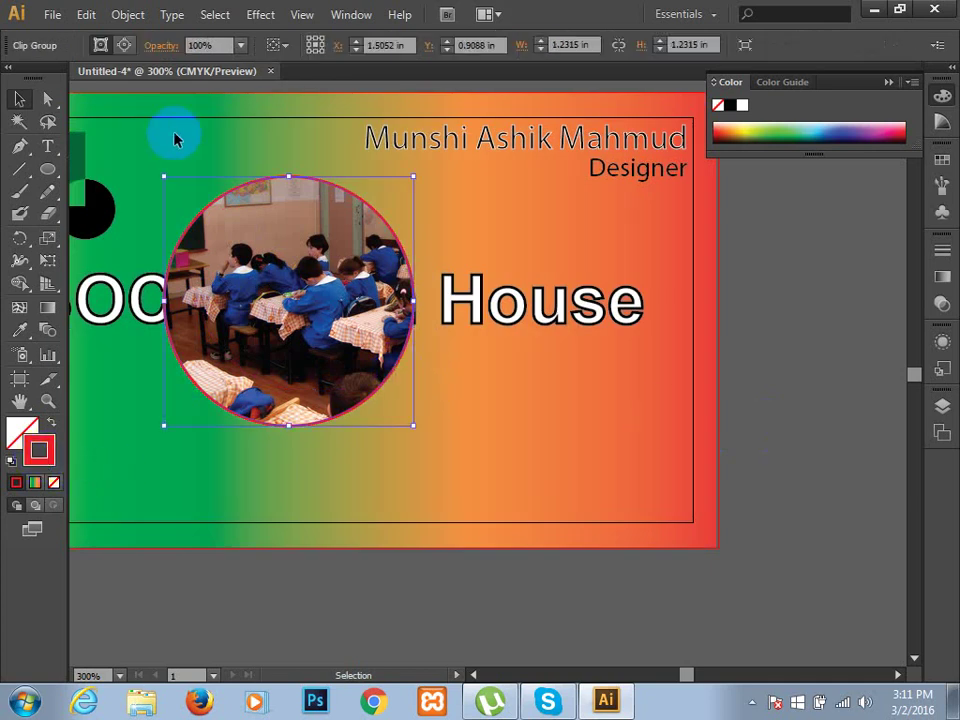
left_click(158, 148)
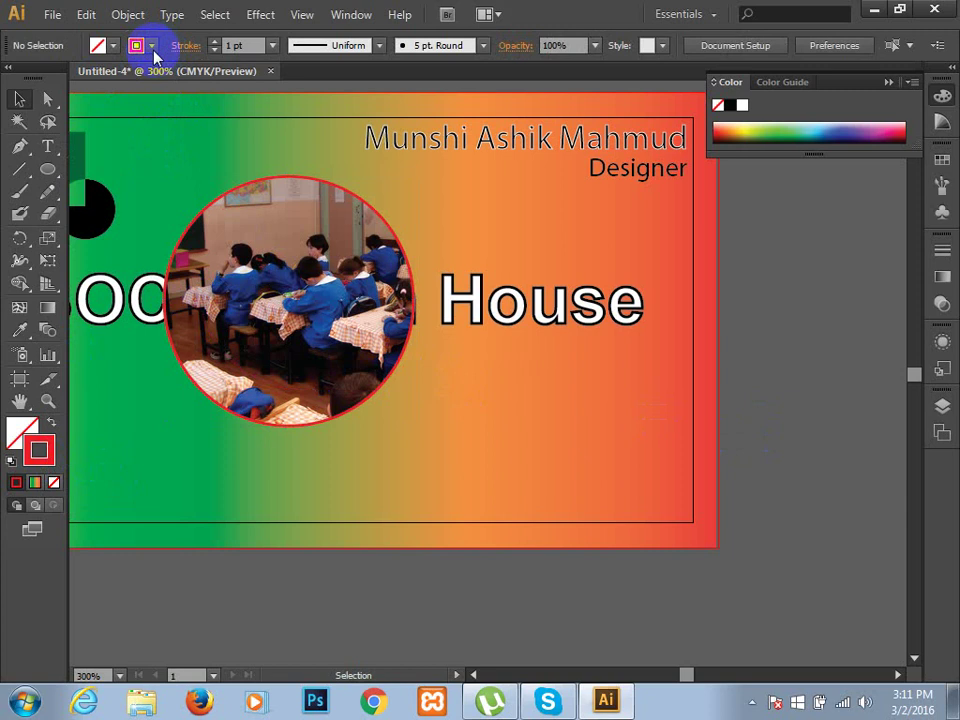
- Set the stroke weight to 16 pt
left_click(272, 45)
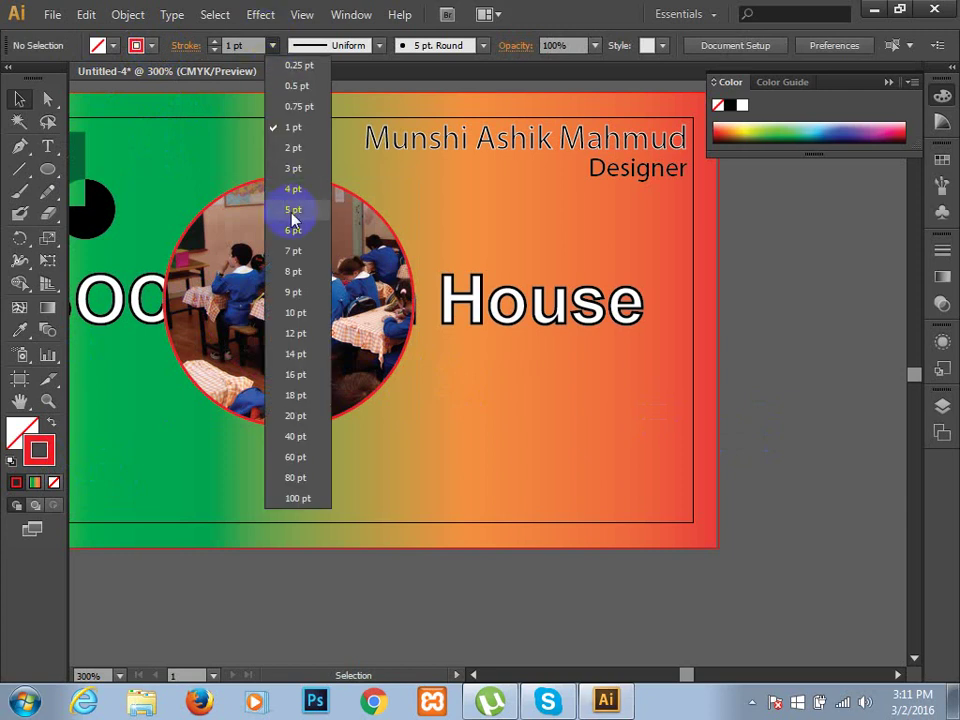
left_click(294, 211)
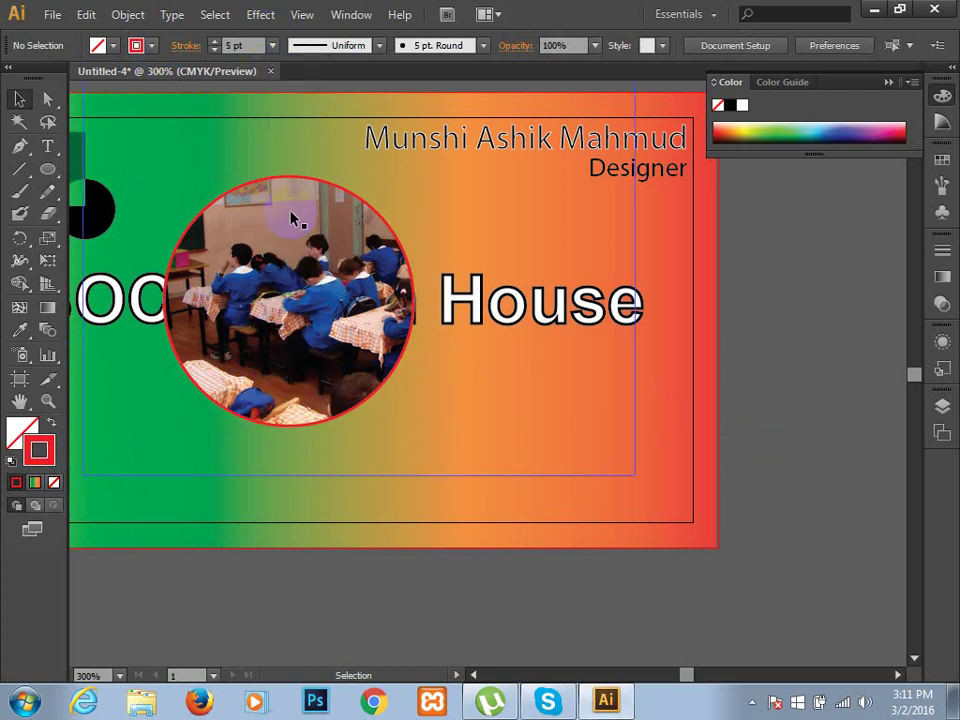
left_click(271, 45)
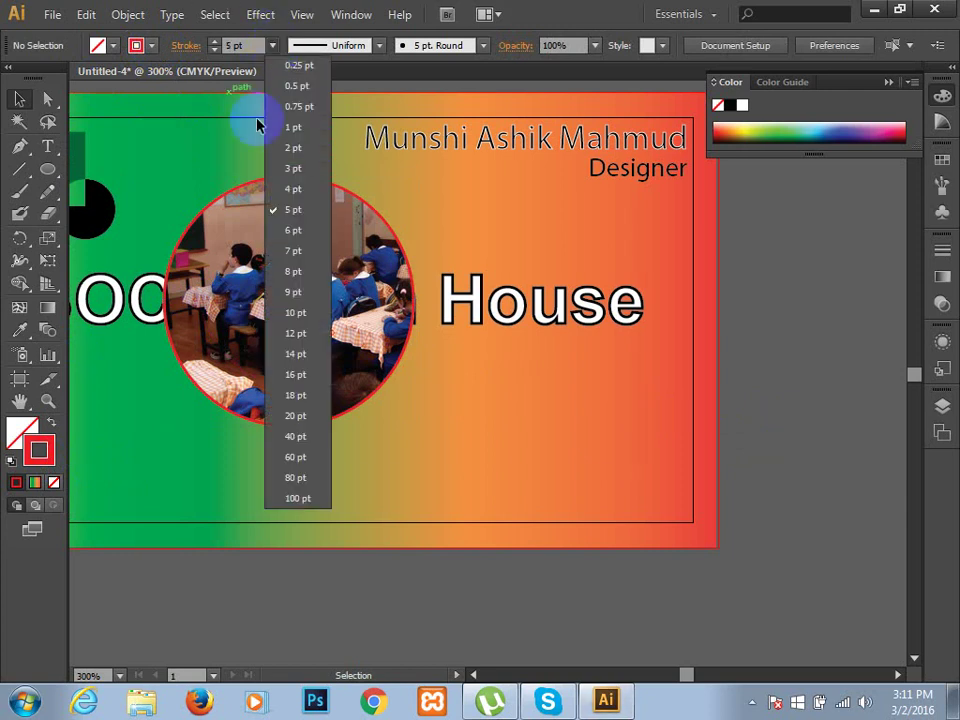
left_click(298, 375)
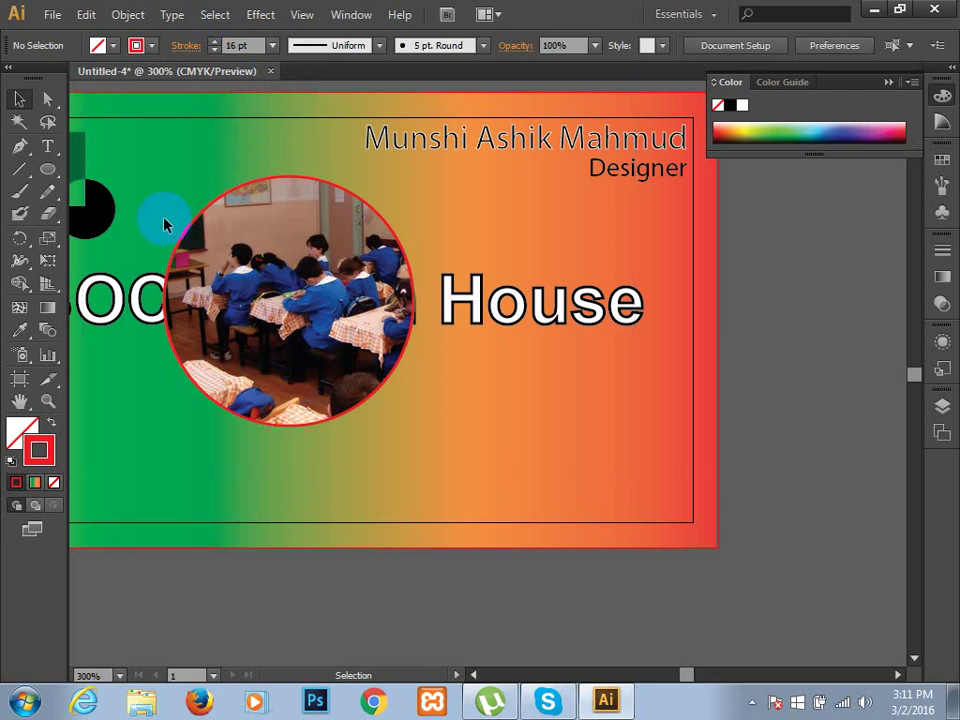
- Select the photo circle and set the stroke colour to white
left_click(186, 240)
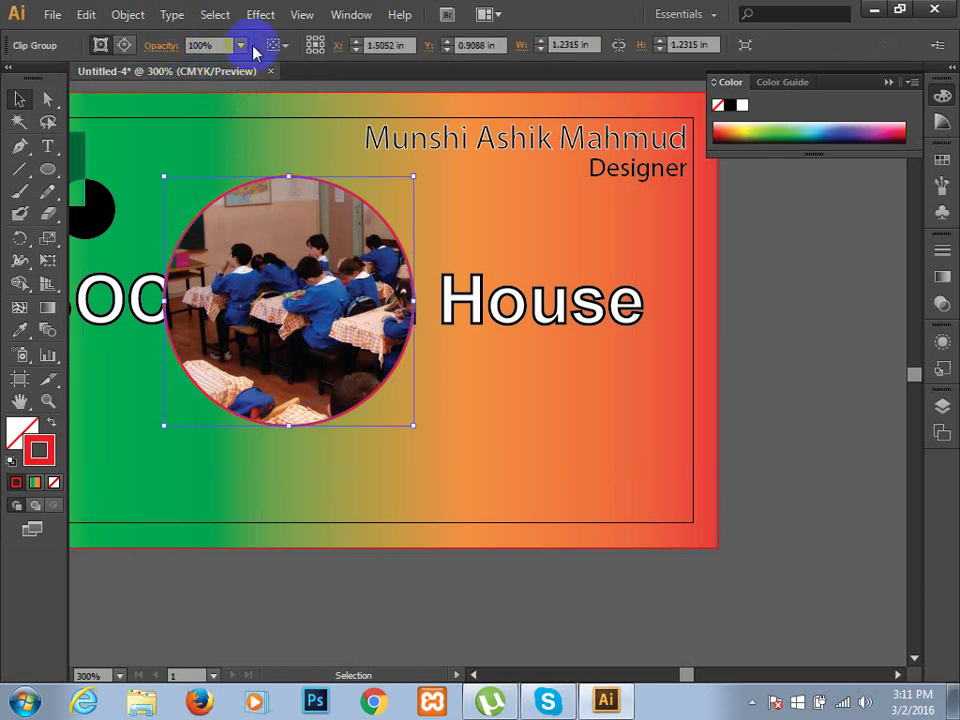
left_click(102, 368)
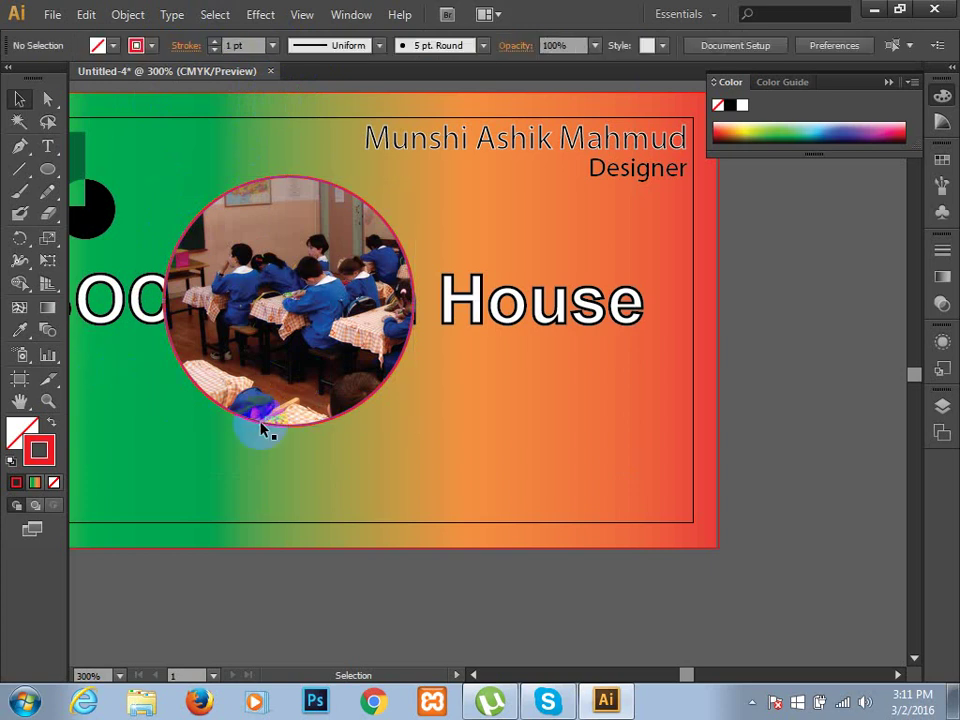
left_click(262, 428)
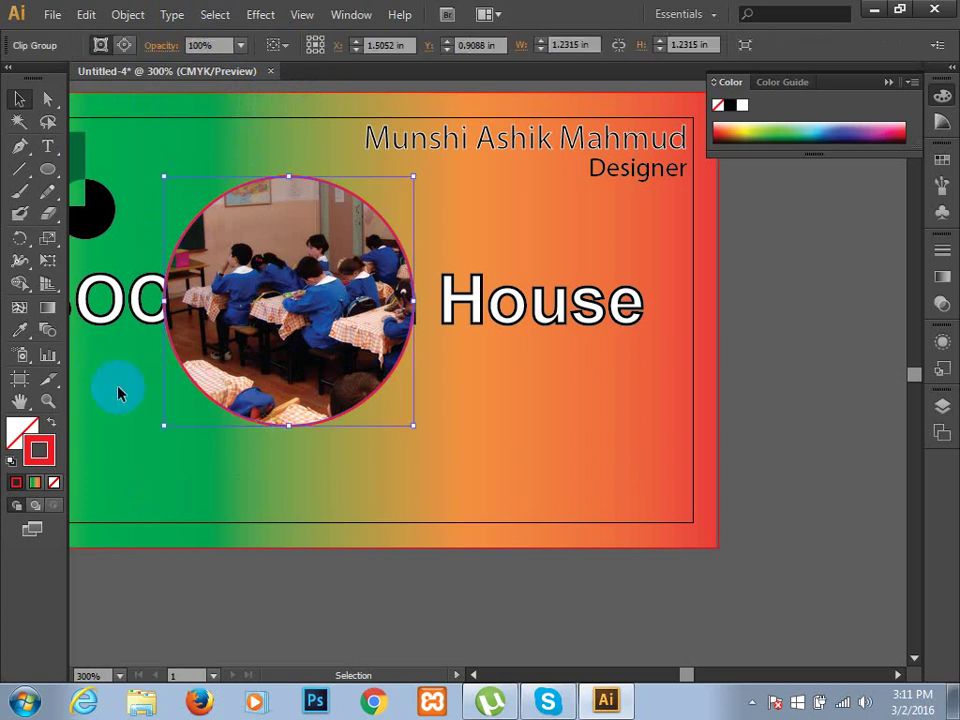
left_click(369, 151)
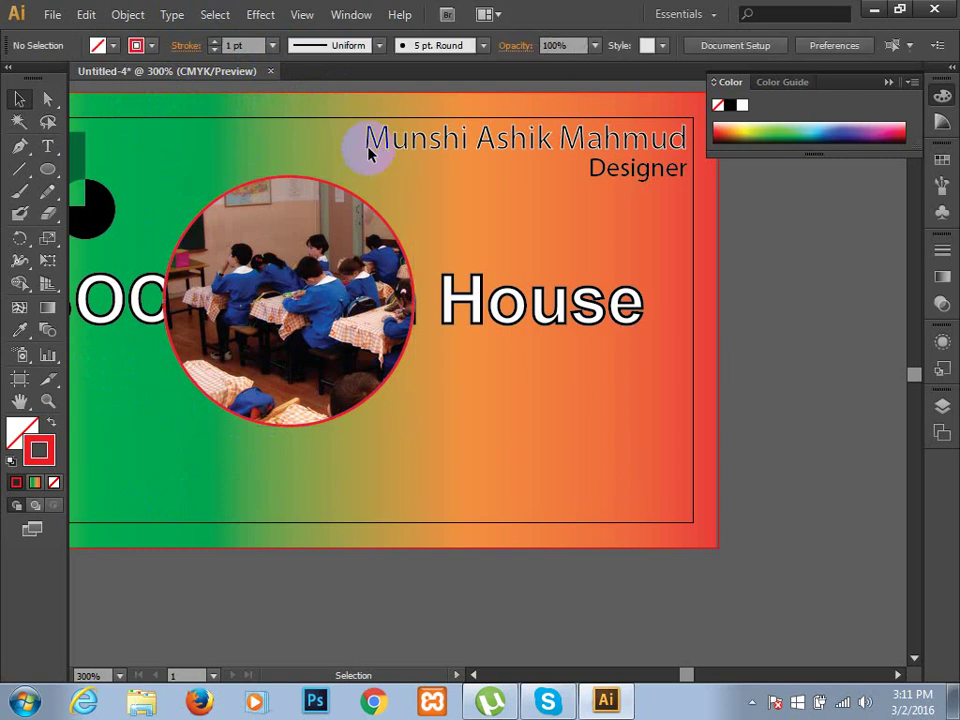
left_click(153, 46)
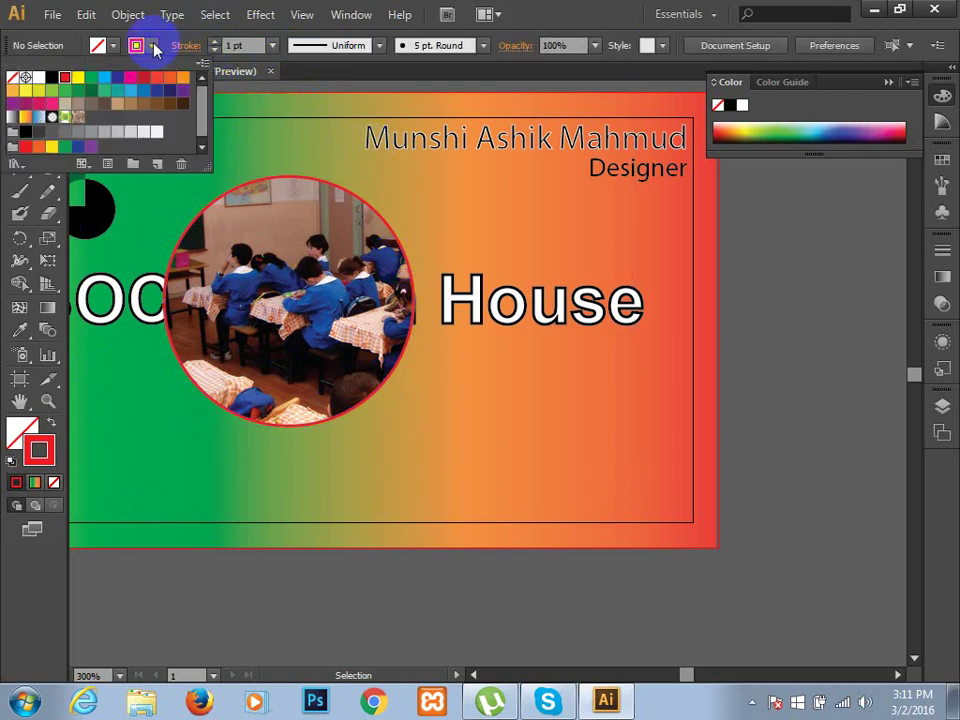
left_click(38, 78)
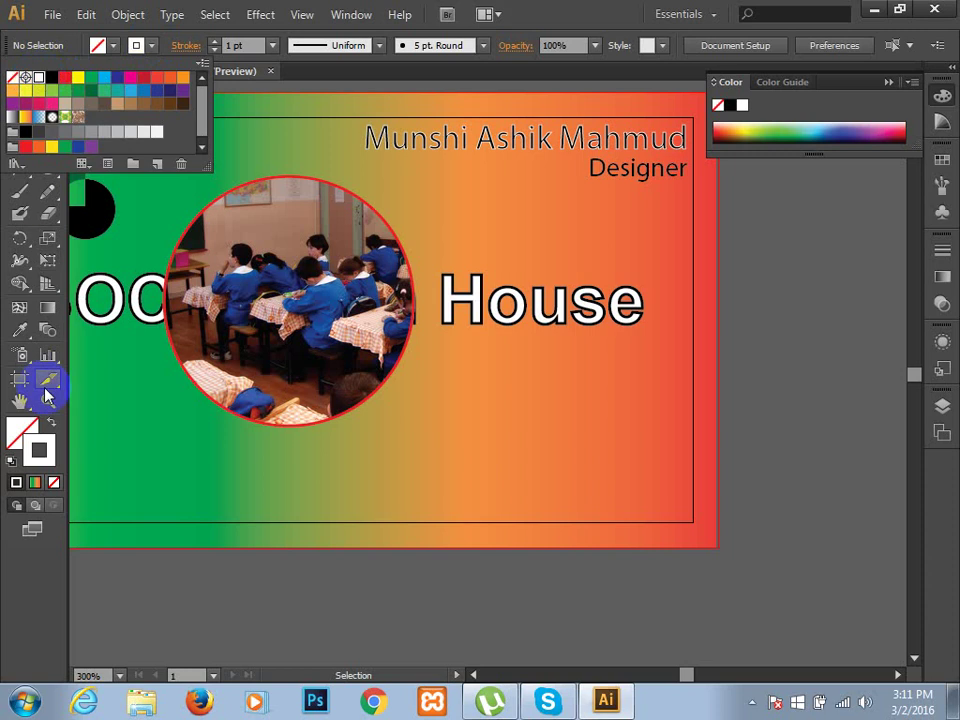
left_click(40, 450)
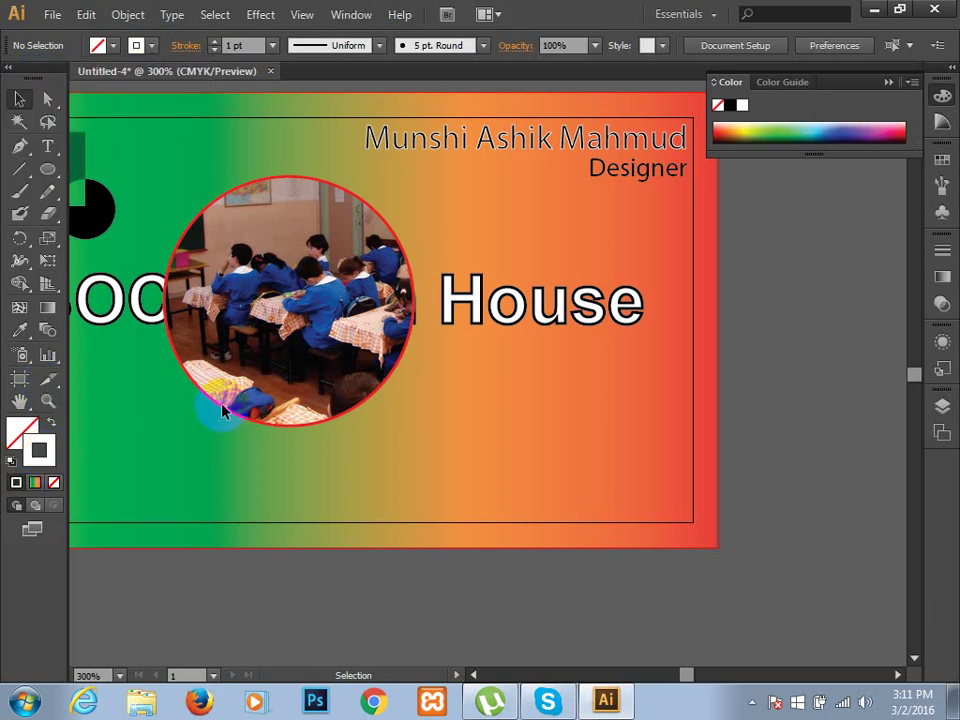
- Inside the clip group, give the photo's clipping circle a 16 pt stroke
left_click(267, 367)
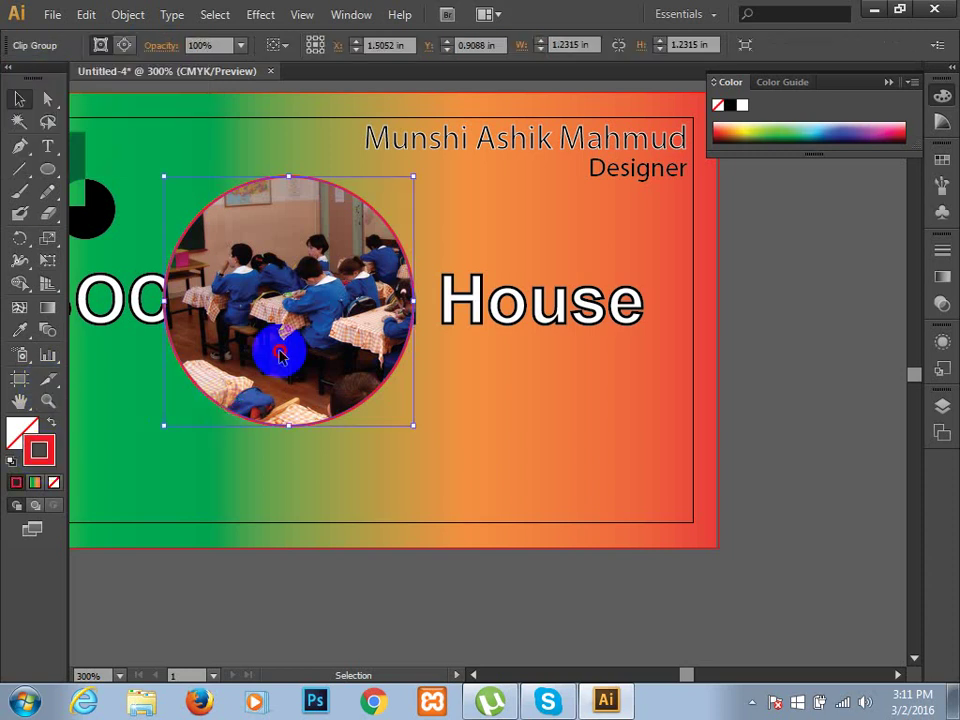
double_click(267, 367)
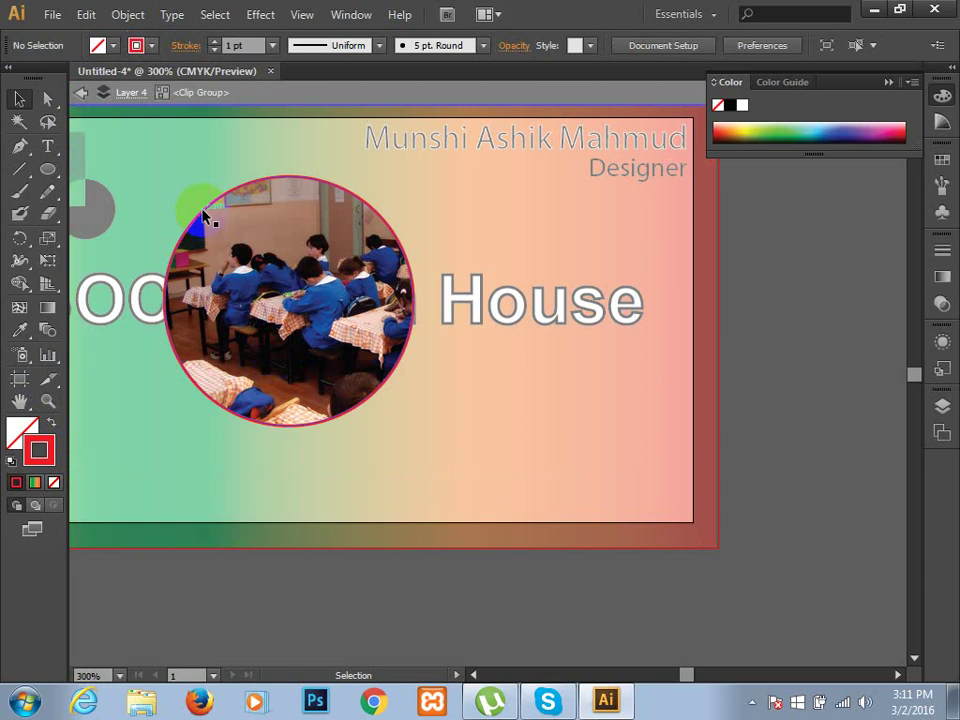
left_click(202, 215)
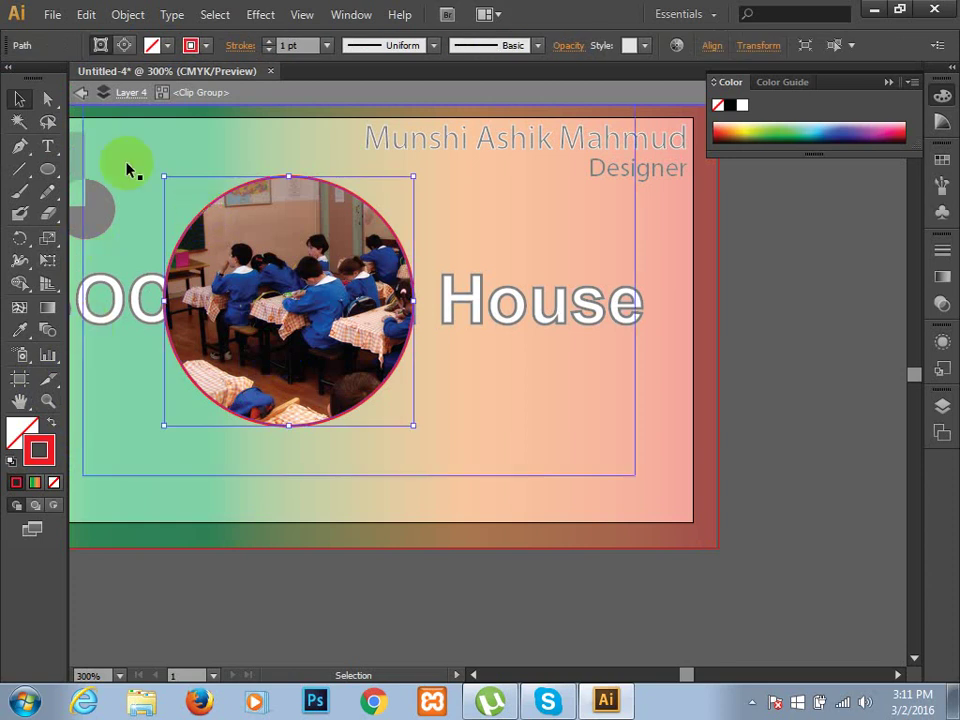
left_click(328, 46)
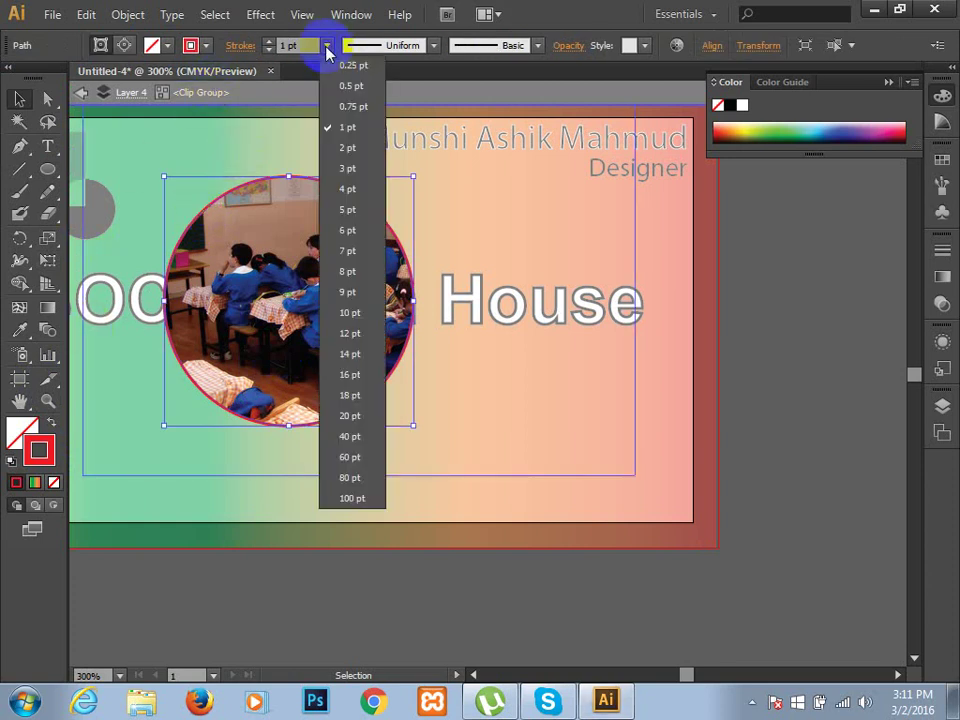
left_click(358, 376)
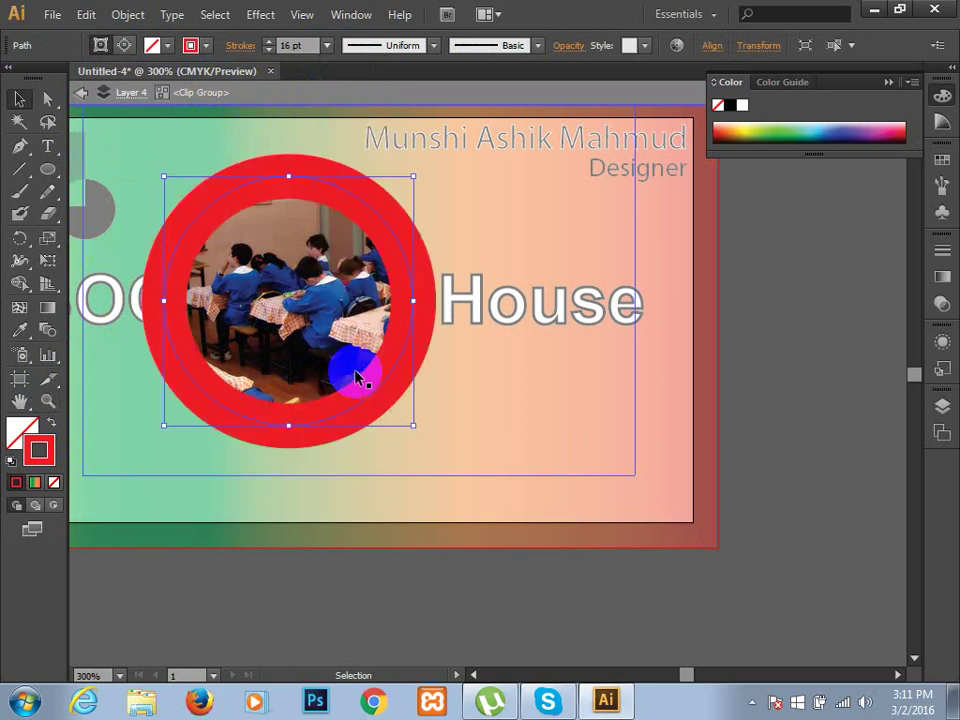
- Make the circle's border white, exit the clip group, and move the ringed photo up-left to X 1.3304 in
left_click(536, 411)
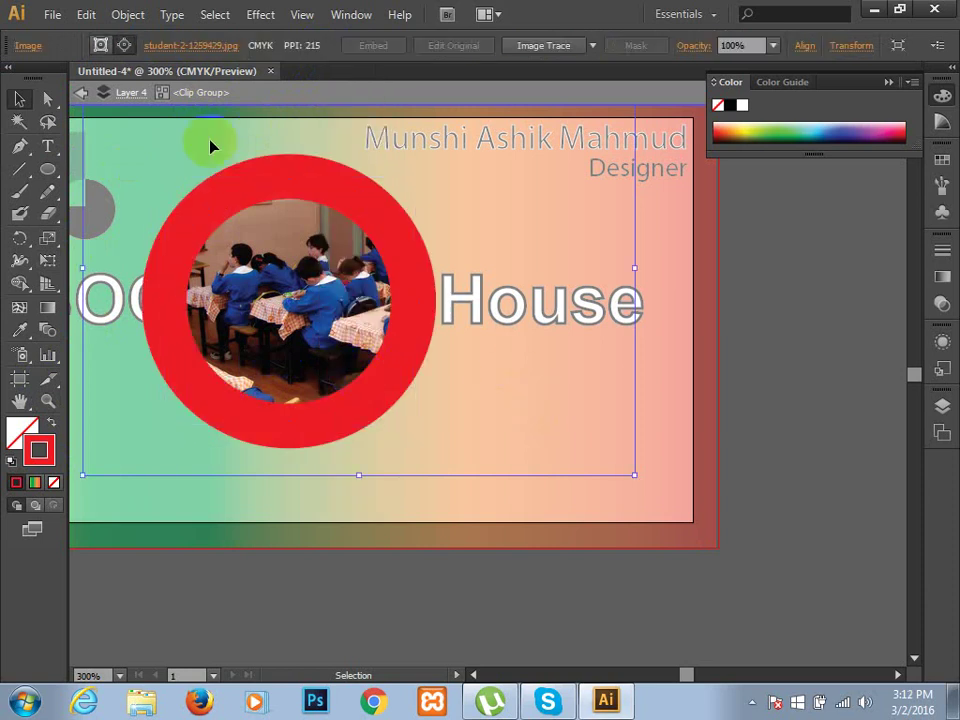
left_click(228, 196)
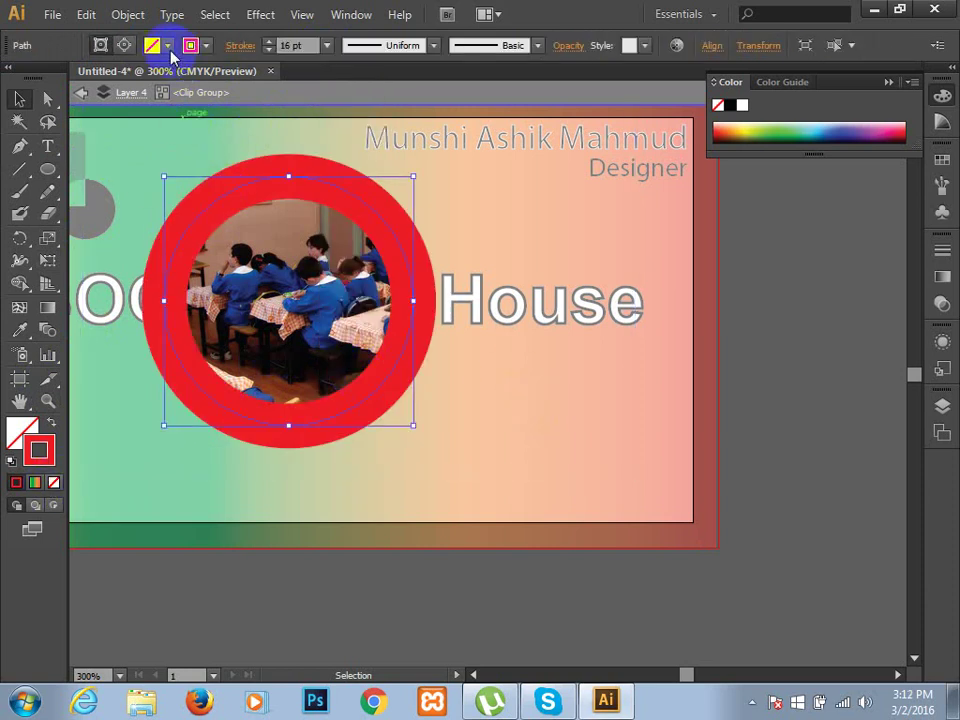
left_click(206, 46)
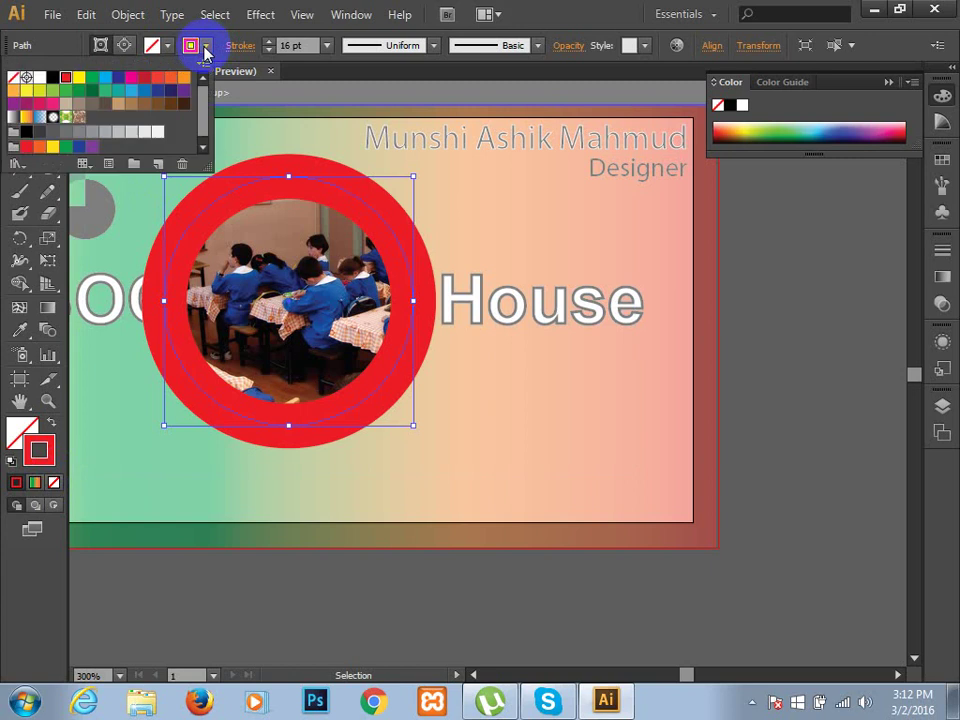
left_click(40, 77)
left_click(648, 427)
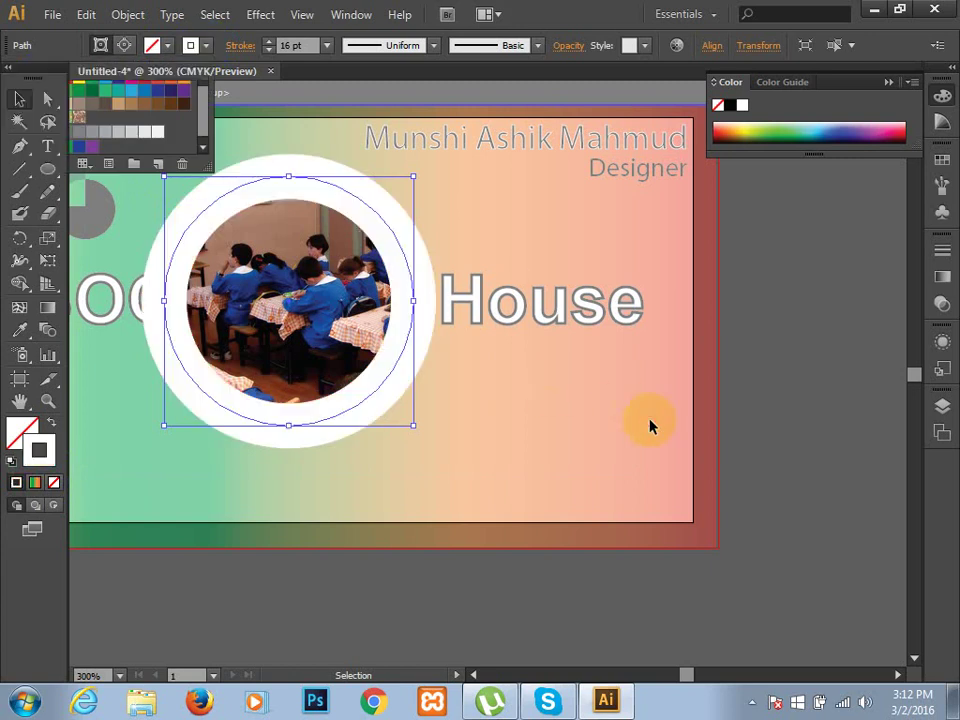
double_click(776, 399)
left_click(627, 375)
left_click_drag(392, 386, 356, 309)
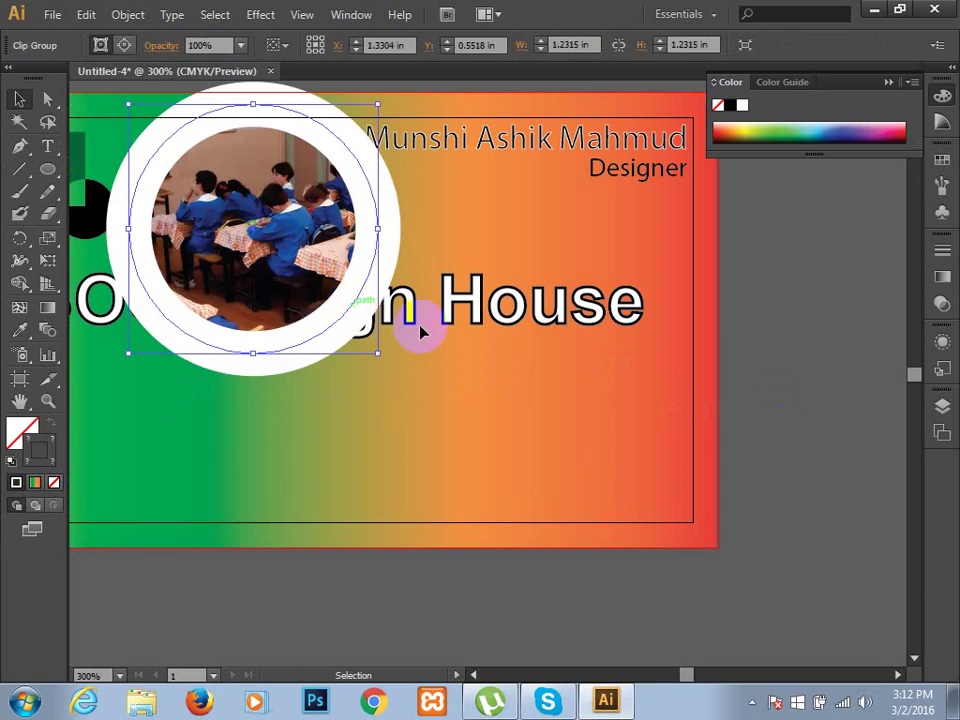
- Scale the ringed photo down to about 0.66 in and move it below the SOC Design House title
left_click(439, 398)
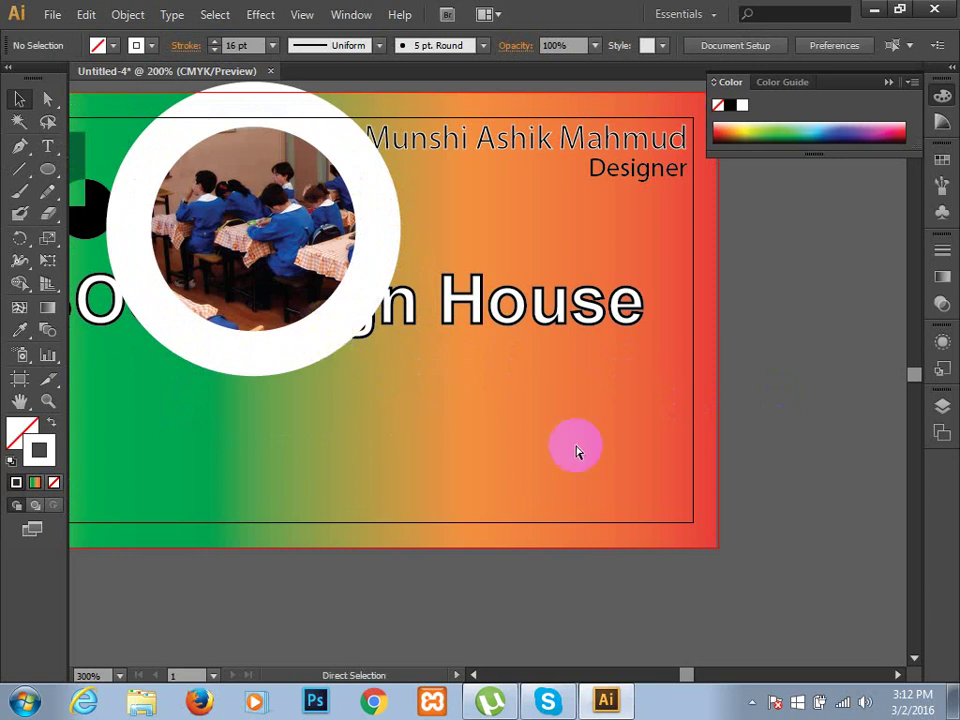
key("ctrl+minus")
left_click(362, 362)
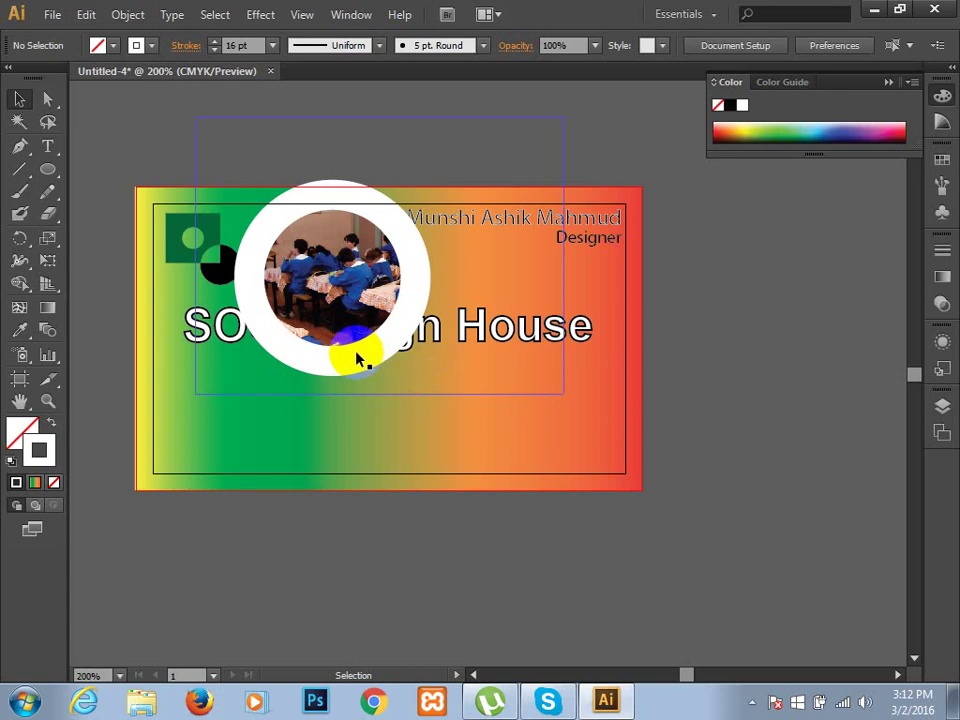
left_click_drag(358, 357, 369, 478)
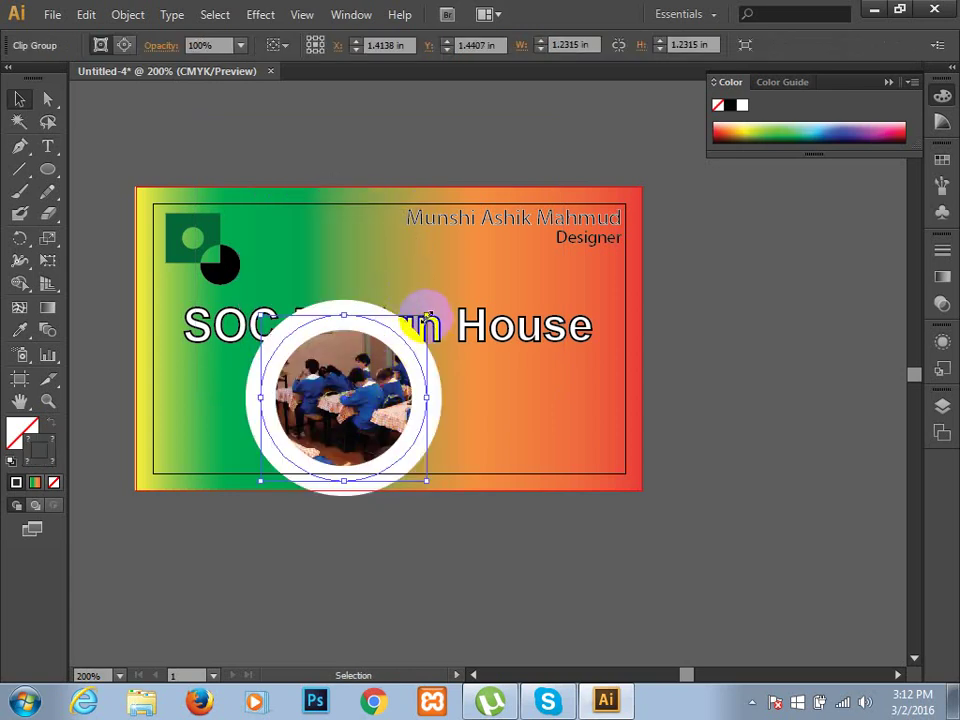
mouse_move(426, 315)
left_mouse_down()
mouse_move(350, 392)
mouse_move(347, 377)
left_mouse_up()
left_click(463, 376)
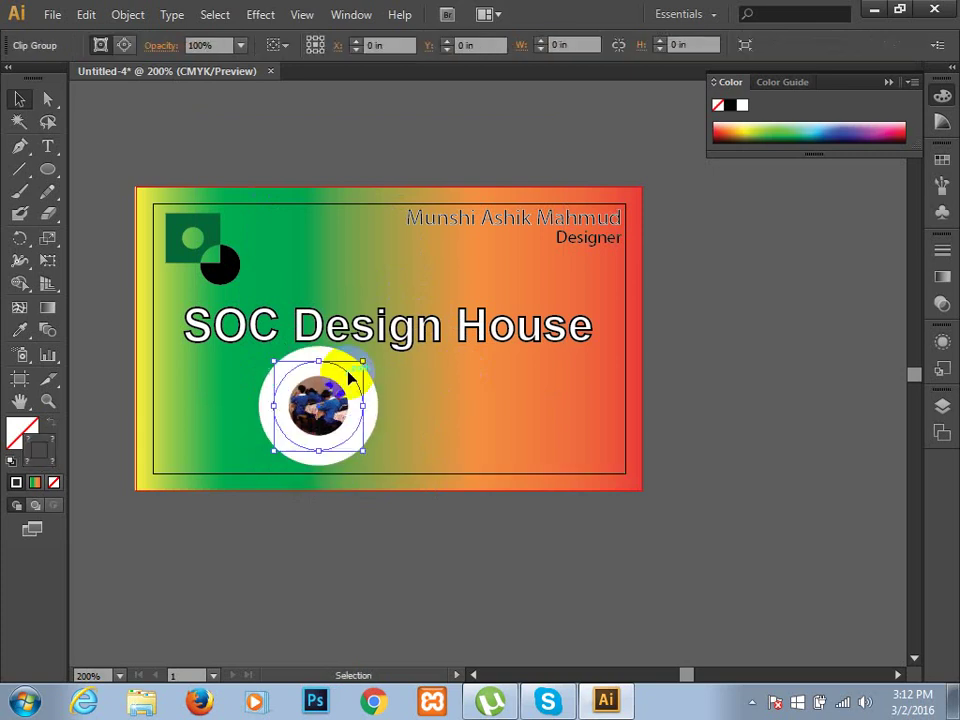
left_click(425, 413)
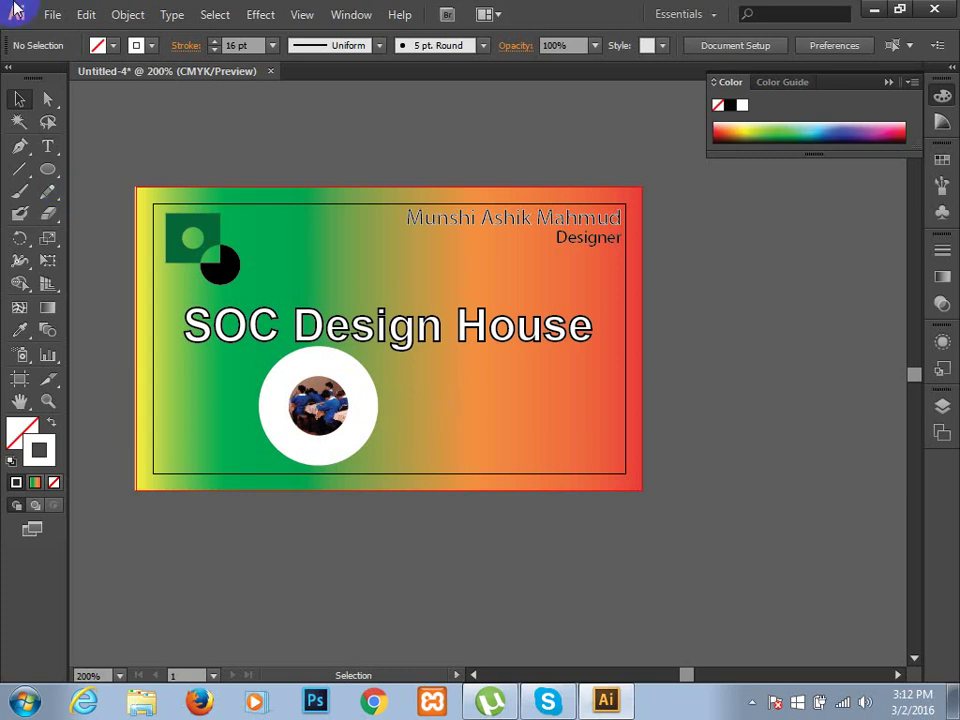
- Save the card to the Desktop as business.ai with Save As
left_click(50, 14)
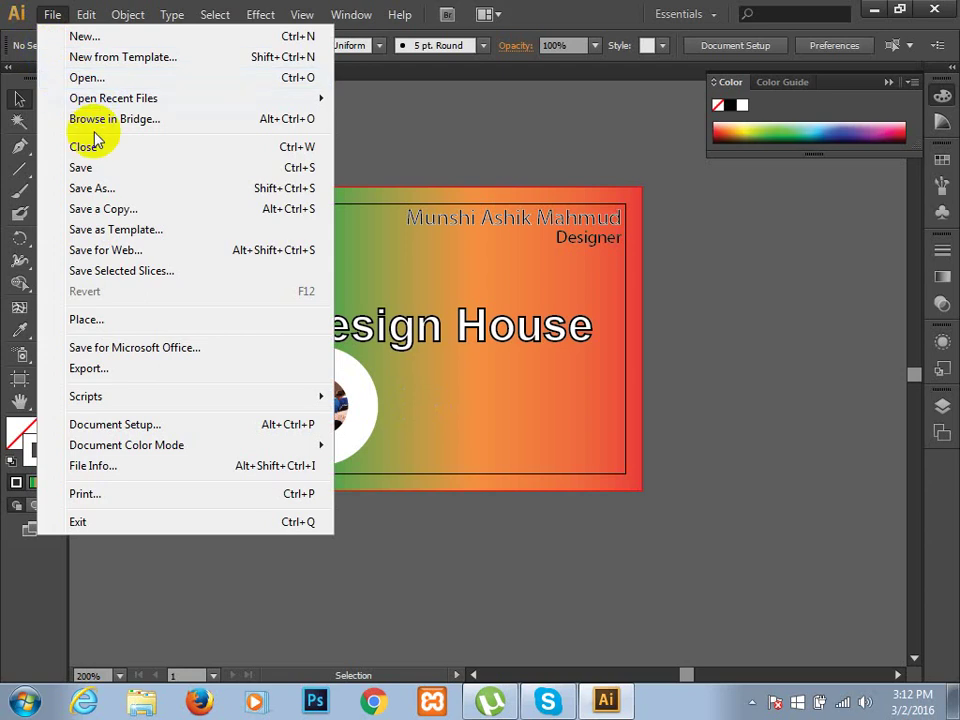
left_click(101, 167)
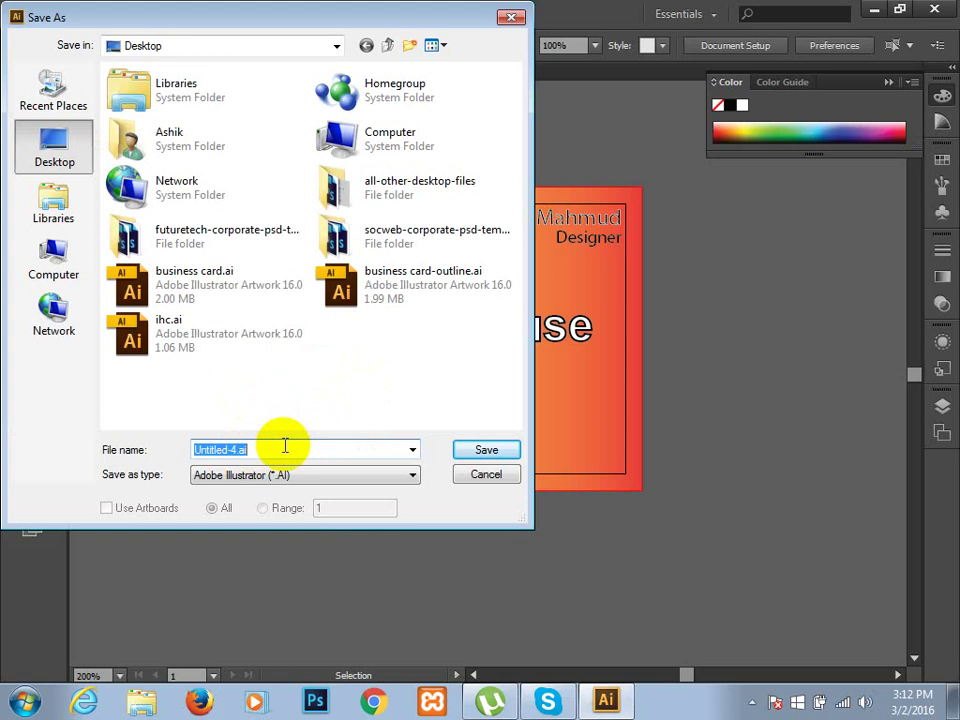
type("bus")
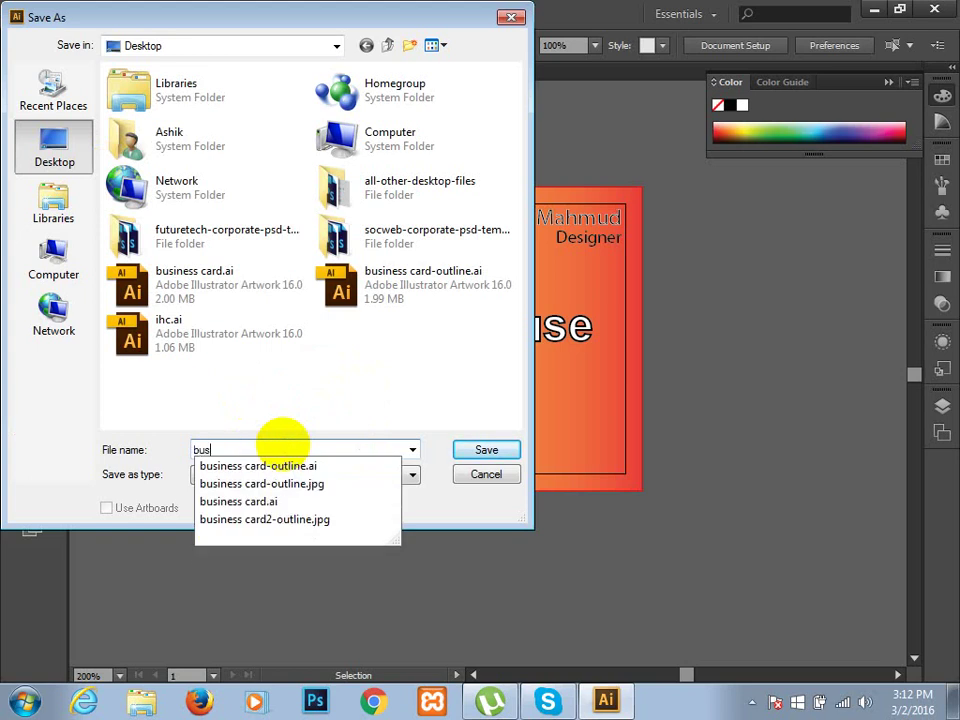
type("iness")
key("Tab")
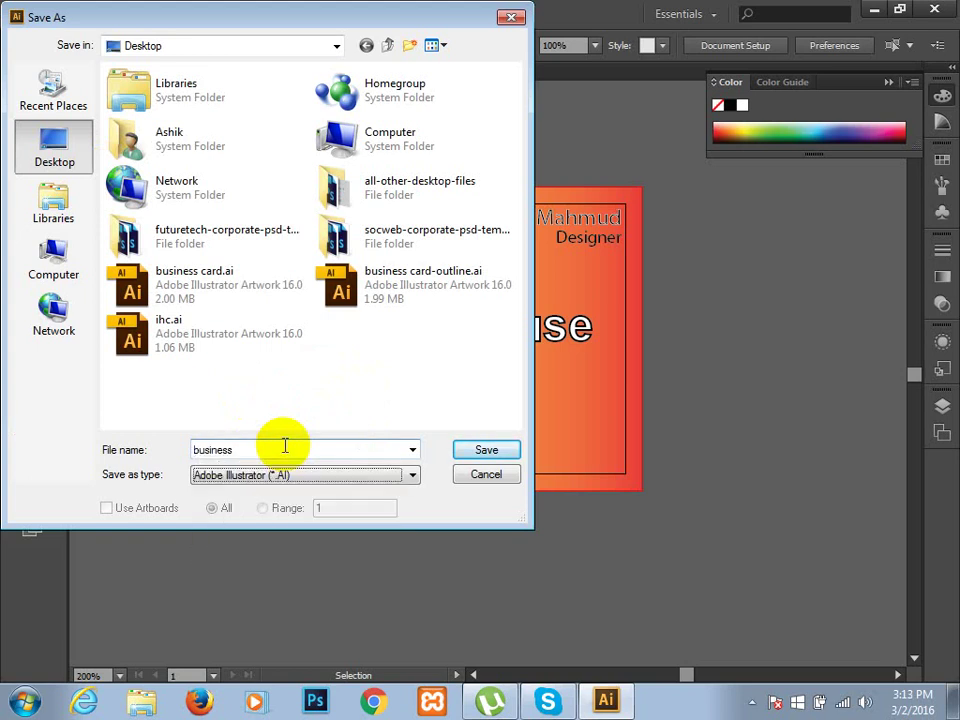
left_click(487, 450)
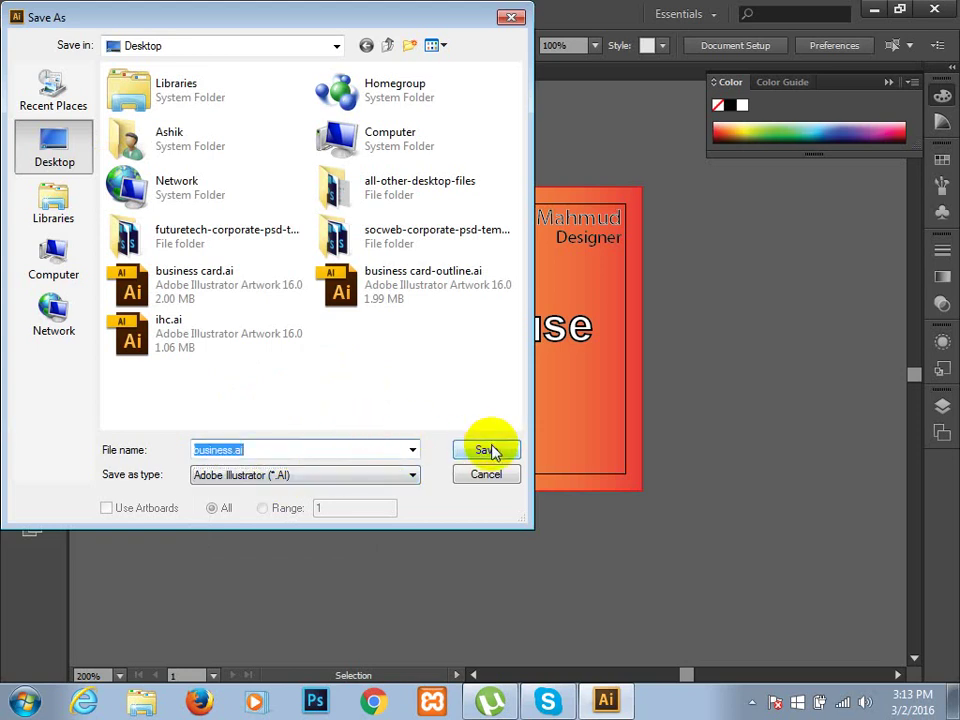
left_click(493, 452)
- Pick Illustrator CS3 as the save version and accept the legacy-format warning
left_click(500, 454)
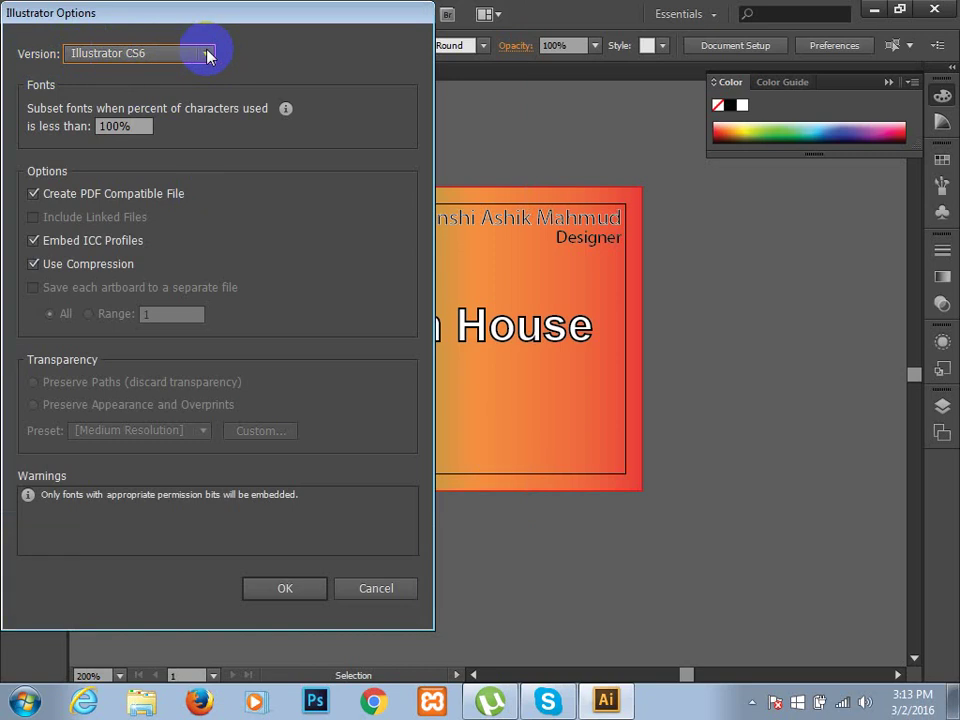
left_click(208, 55)
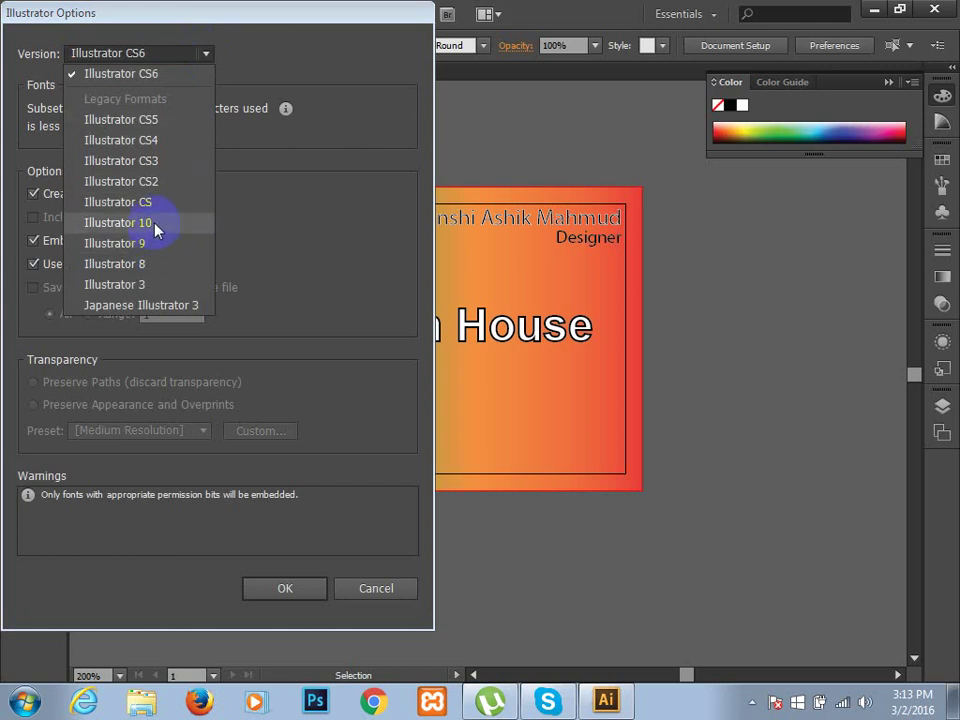
left_click(167, 161)
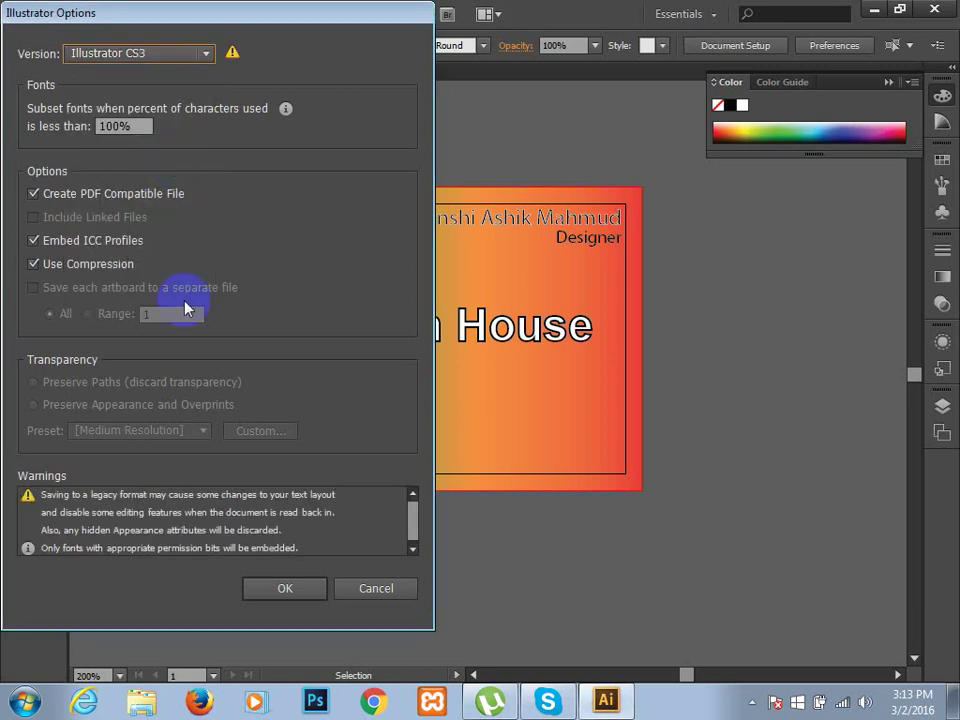
left_click(285, 586)
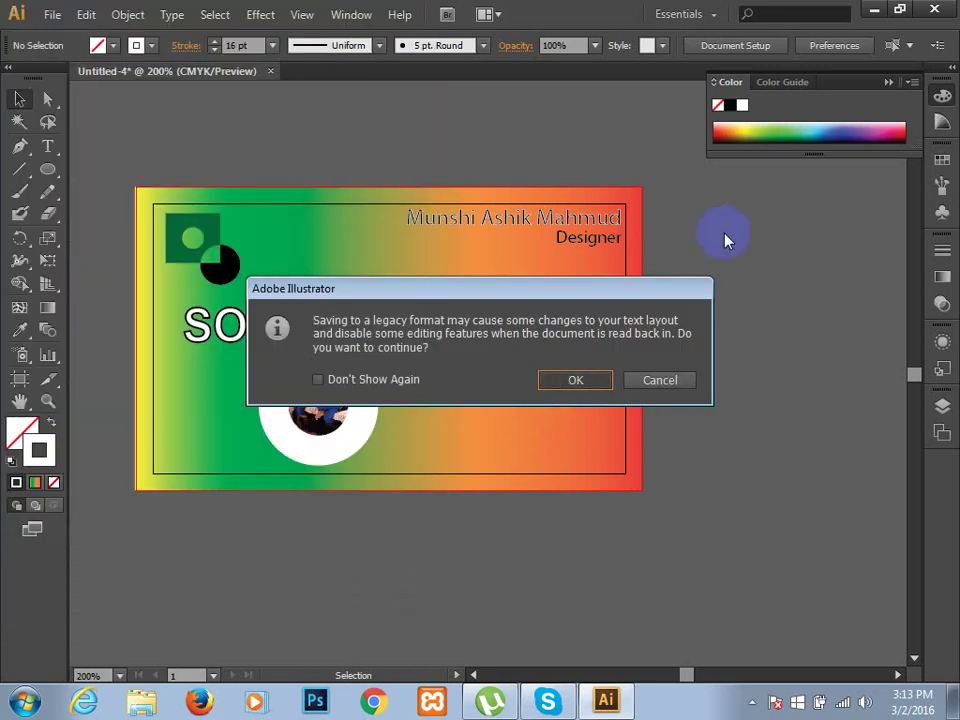
key("Return")
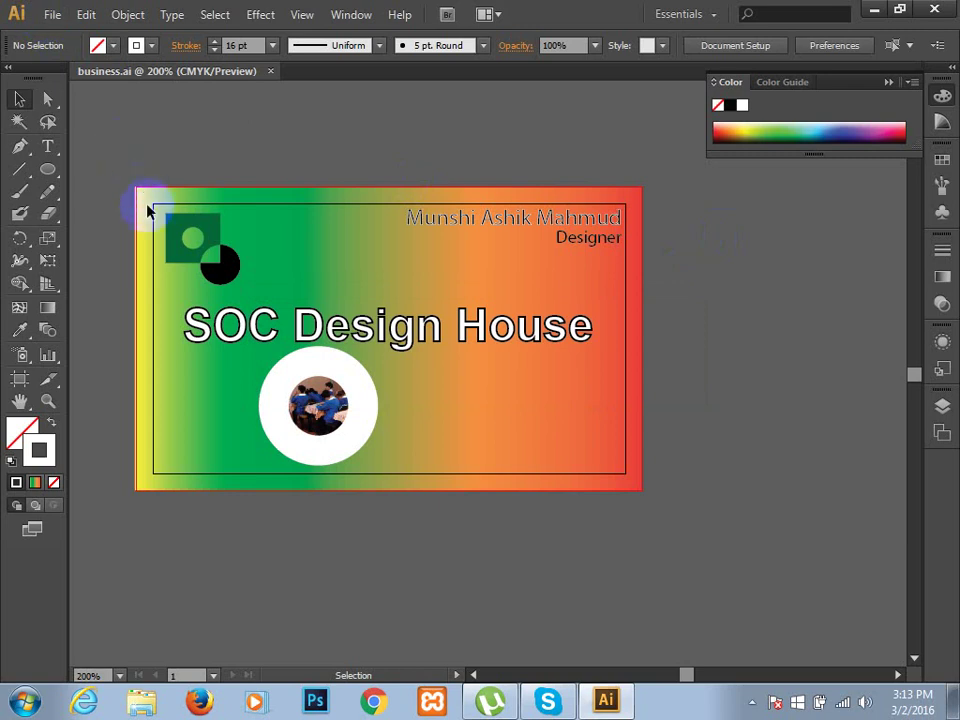
- Resize the gradient background rectangle to the inner trim line, about 3.5 × 2 in
left_click(940, 405)
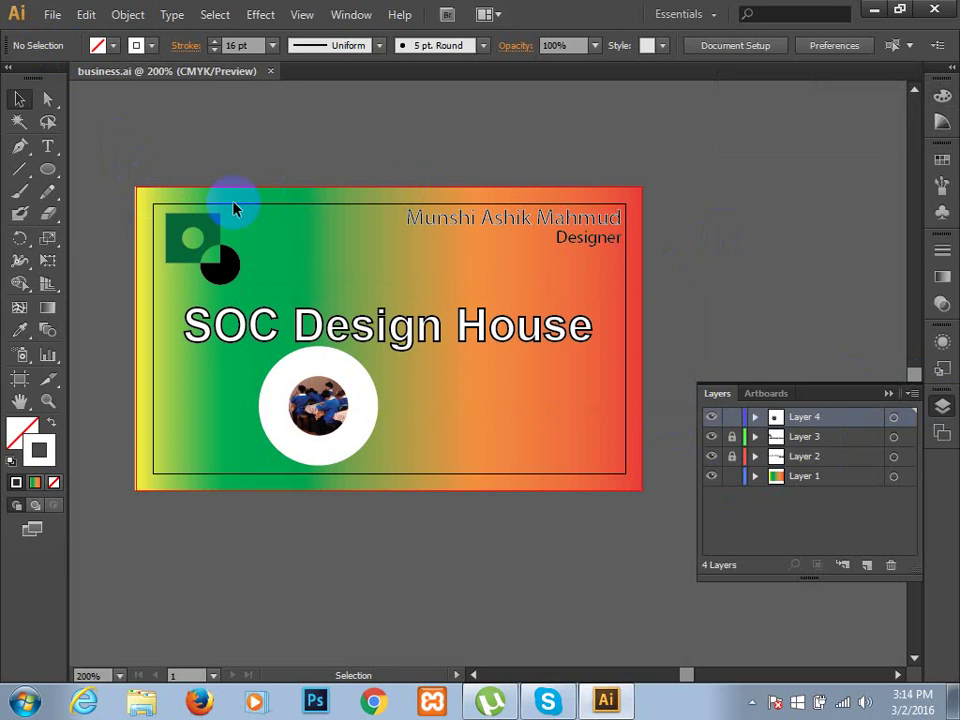
left_click(166, 200)
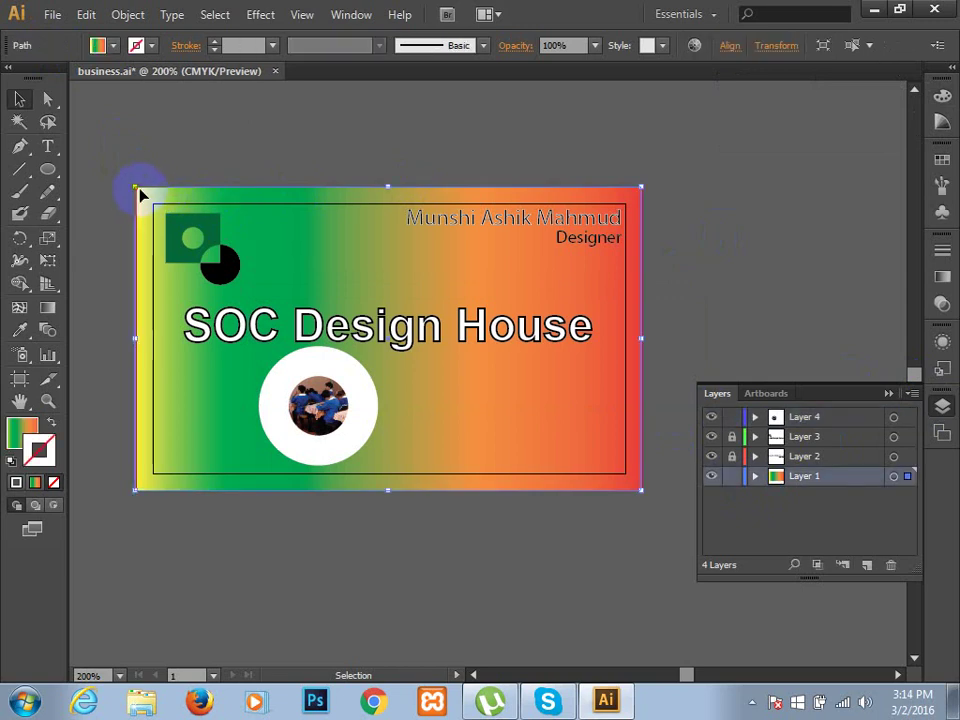
mouse_move(139, 190)
left_mouse_down()
mouse_move(129, 182)
mouse_move(153, 203)
left_mouse_up()
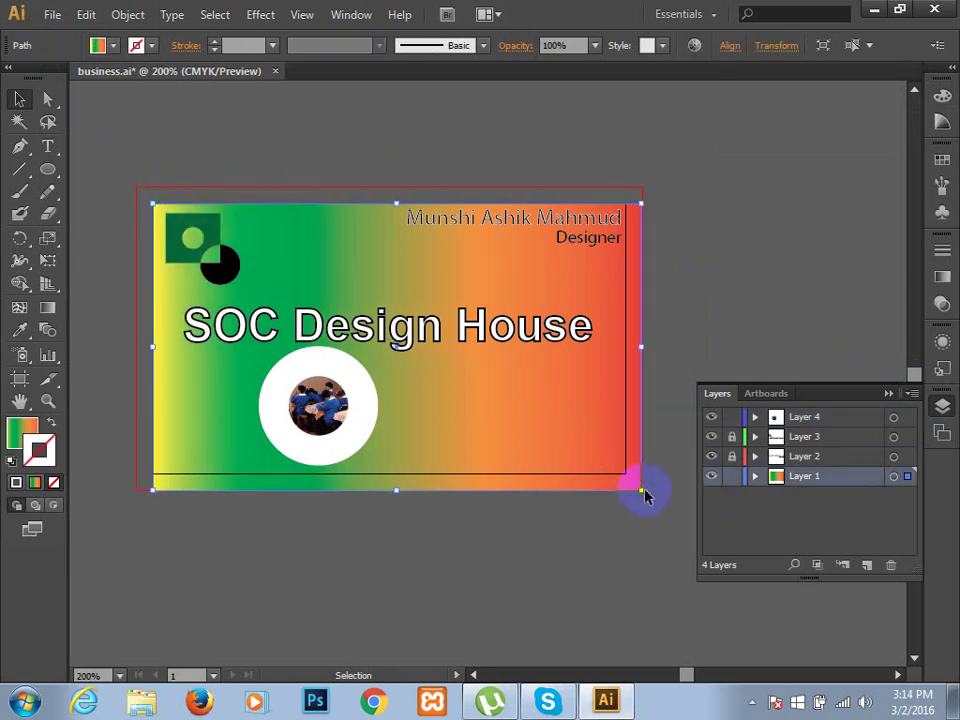
left_click_drag(641, 490, 625, 472)
left_click(728, 400)
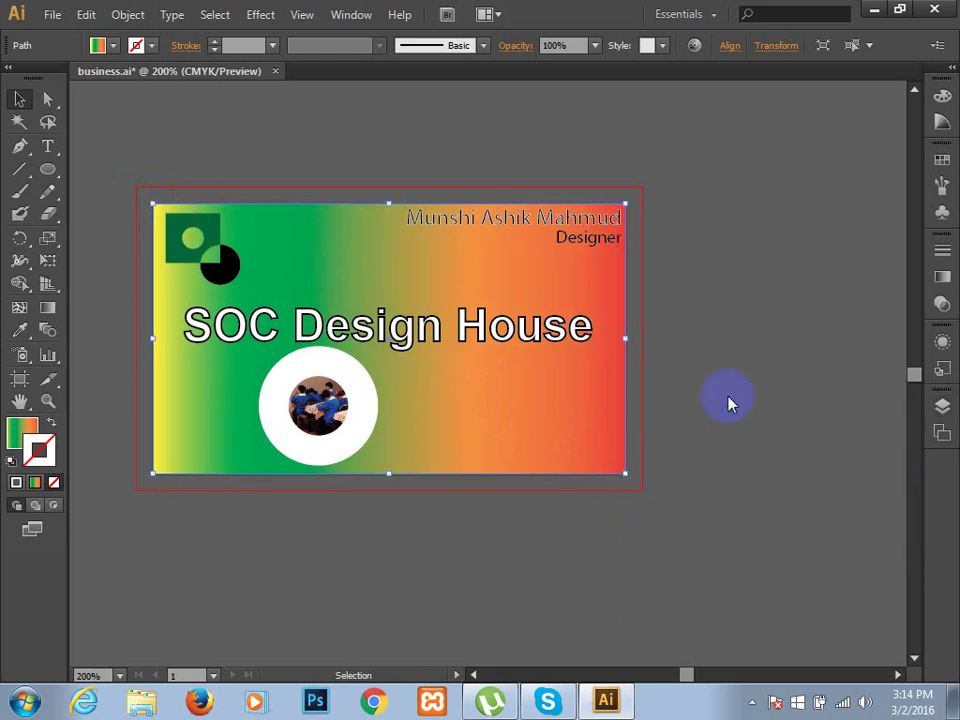
- Export the card in JPEG format as business.jpg
left_click(47, 15)
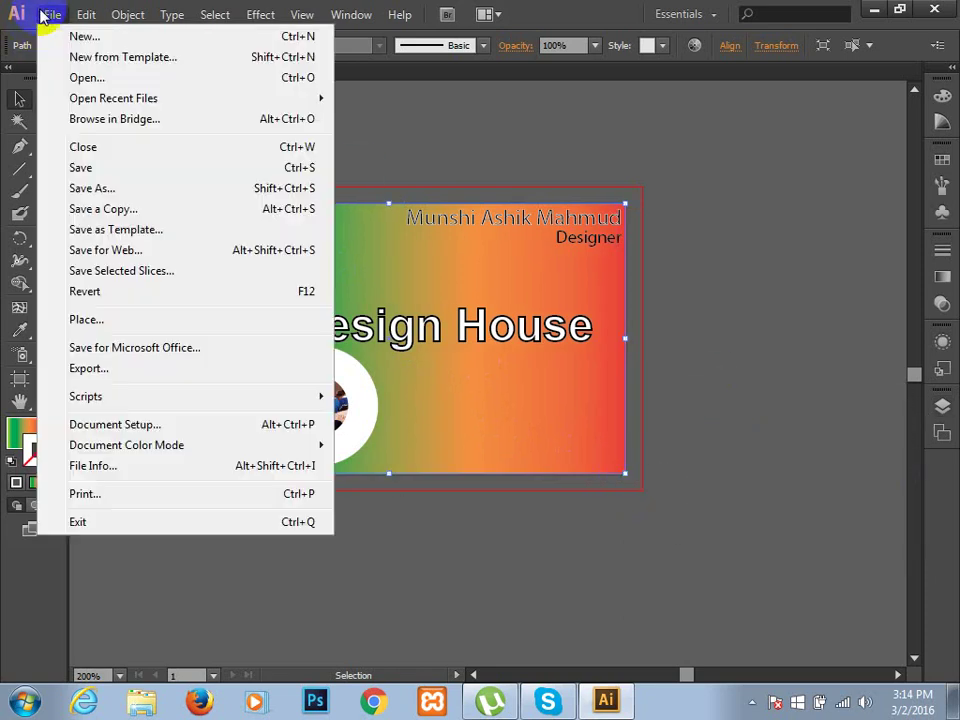
left_click(101, 370)
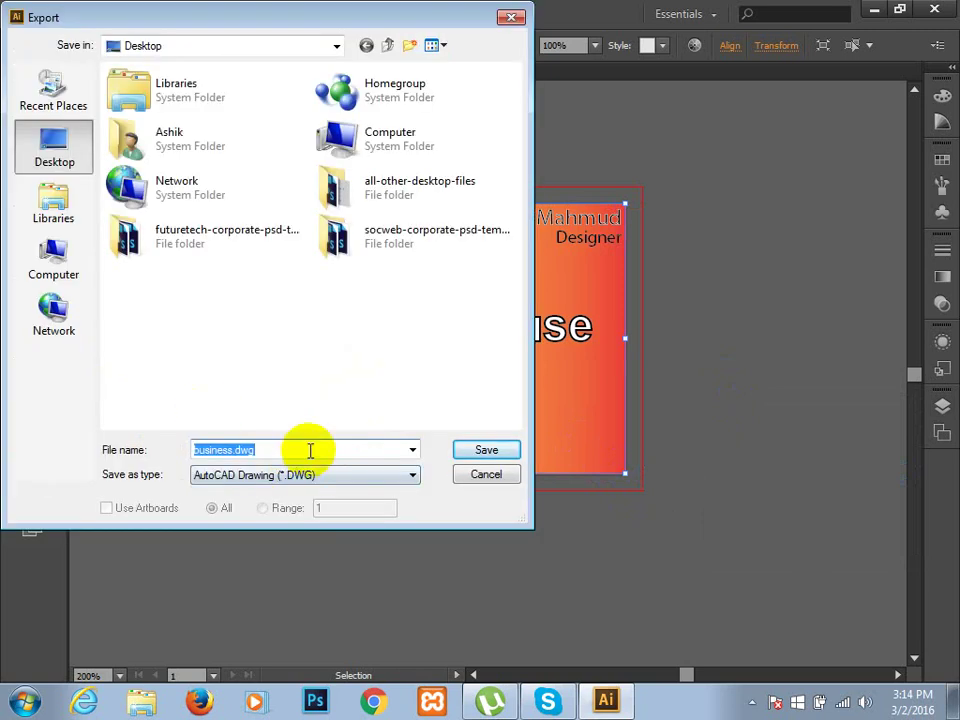
left_click(412, 475)
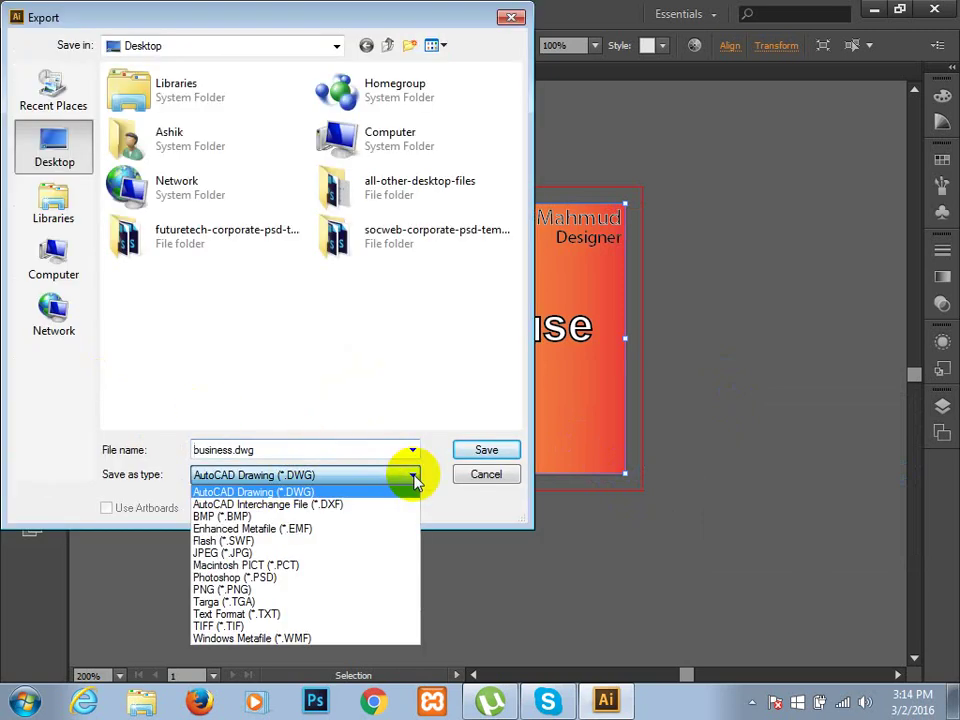
left_click(307, 553)
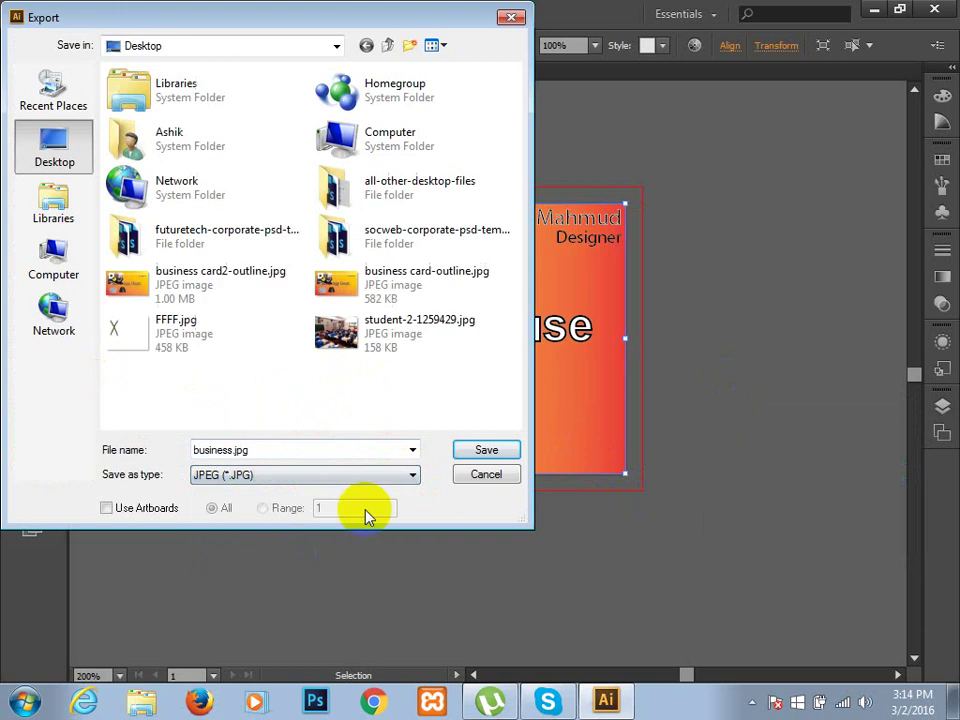
left_click(484, 455)
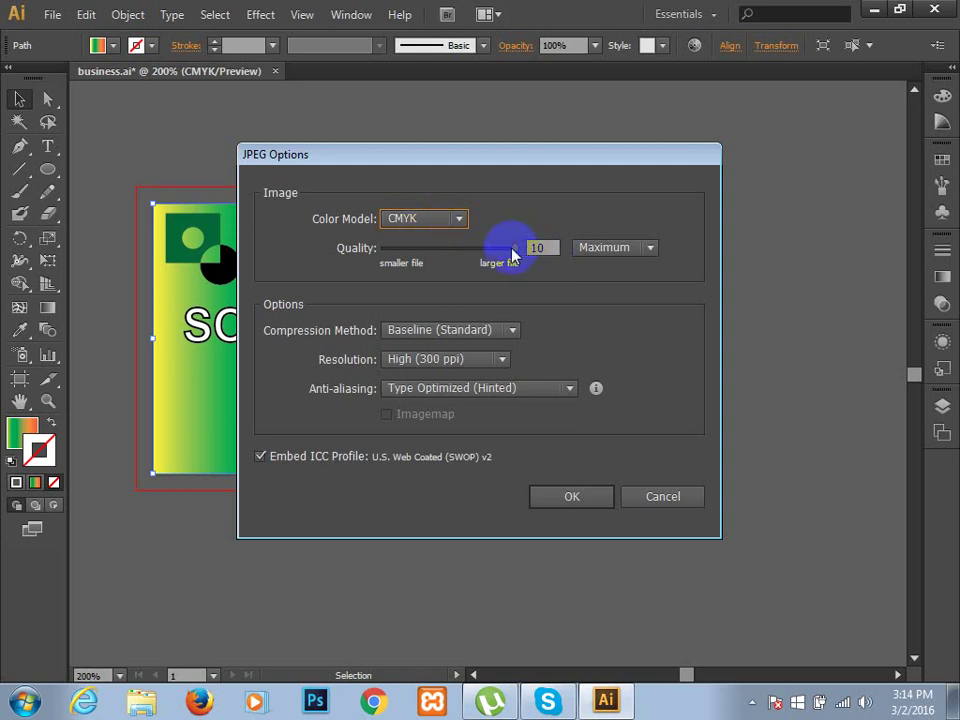
- Set JPEG quality to maximum 10 at 300 ppi, confirm, and minimise Illustrator
left_click(478, 249)
mouse_move(478, 252)
left_mouse_down()
mouse_move(462, 256)
mouse_move(560, 255)
left_mouse_up()
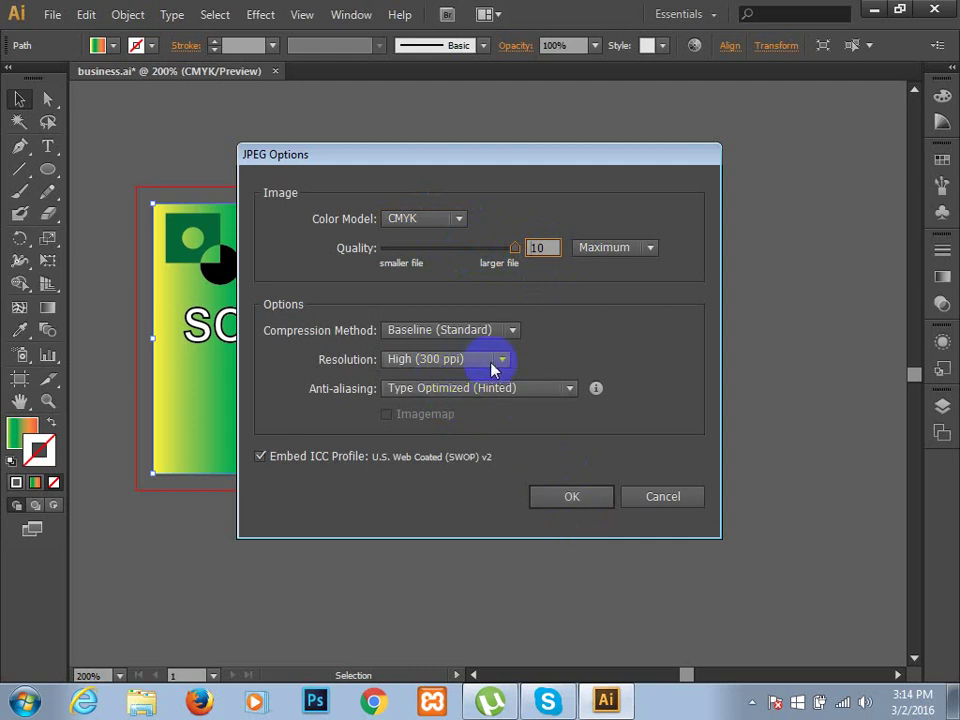
left_click(594, 496)
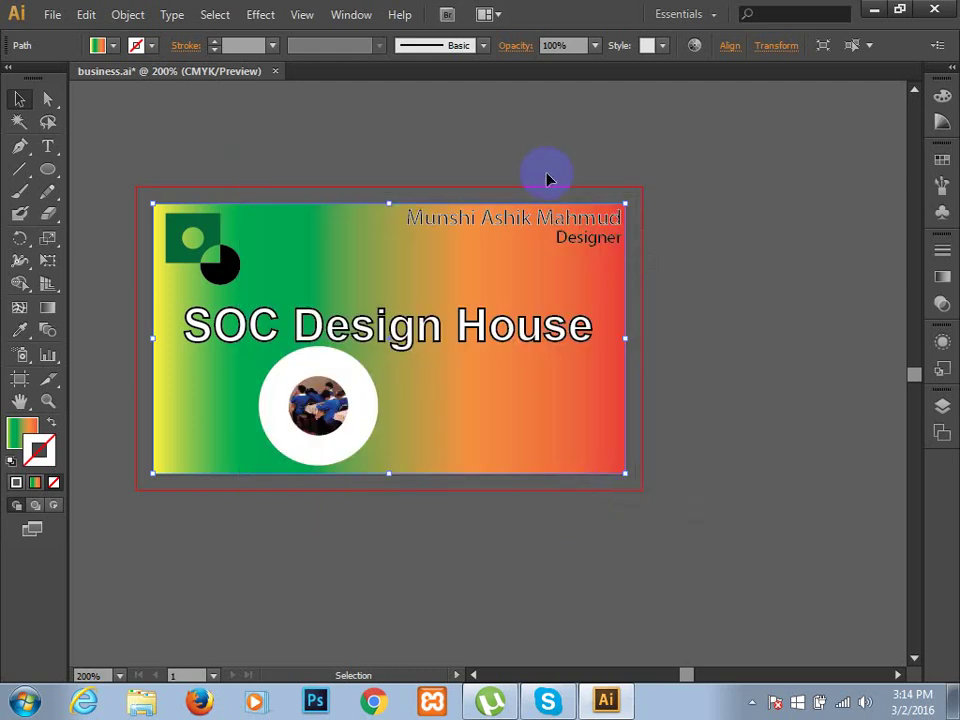
left_click(878, 10)
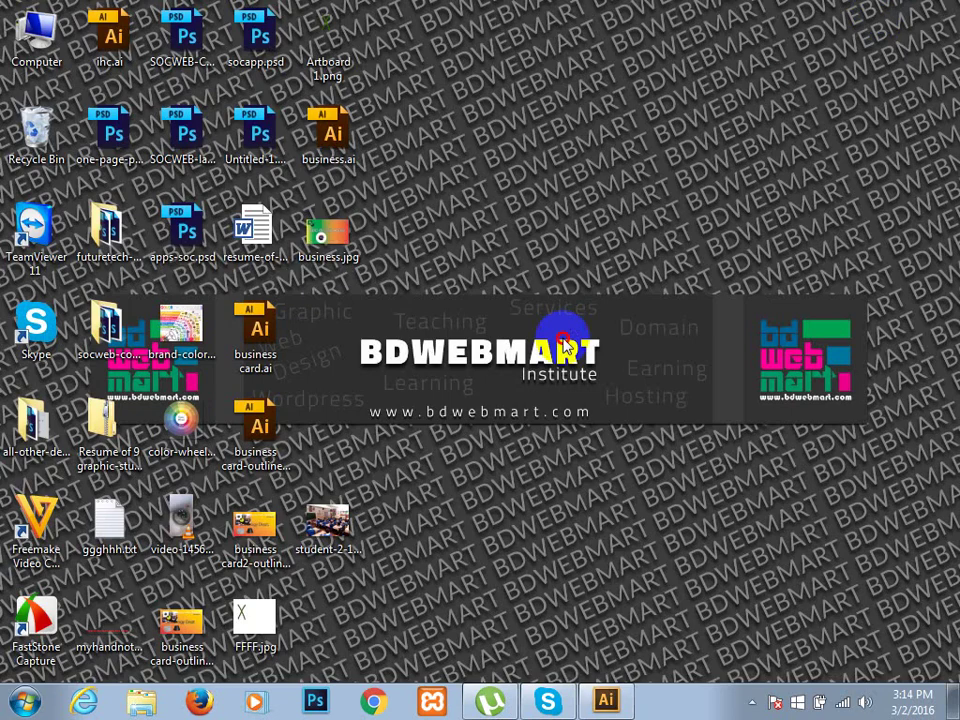
- Preview business.jpg in Windows Photo Viewer, close it, and return to Illustrator
left_click(330, 232)
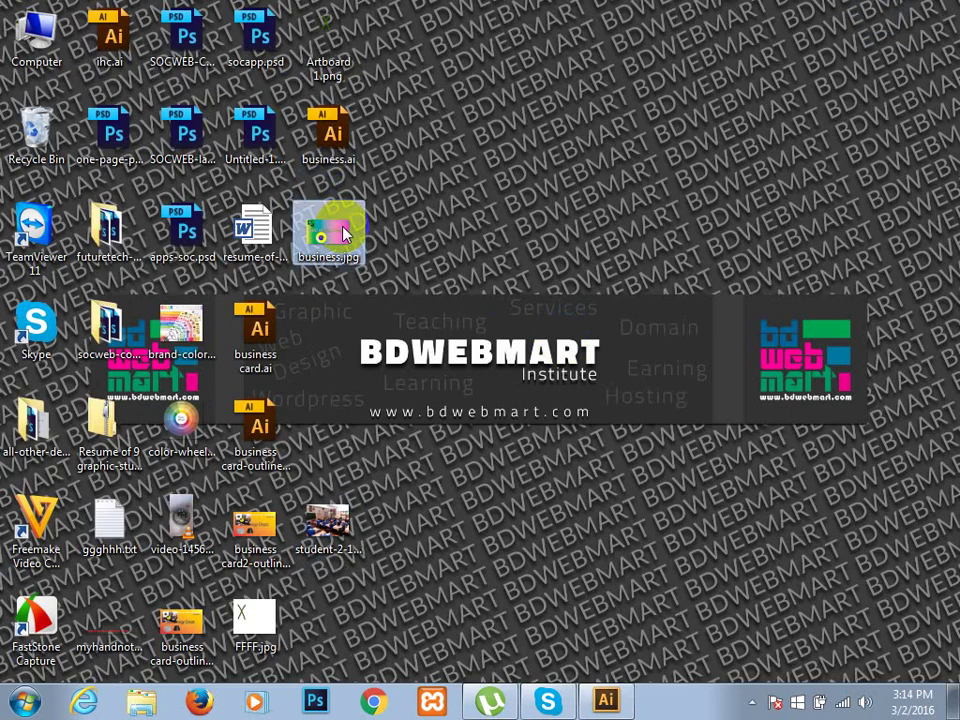
double_click(342, 232)
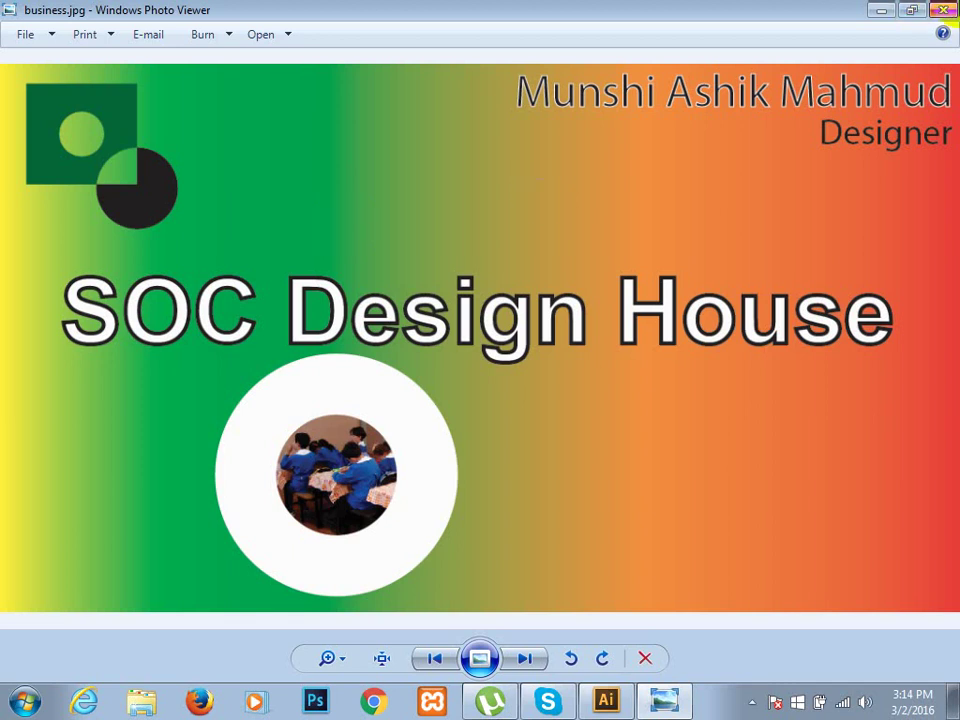
left_click(940, 10)
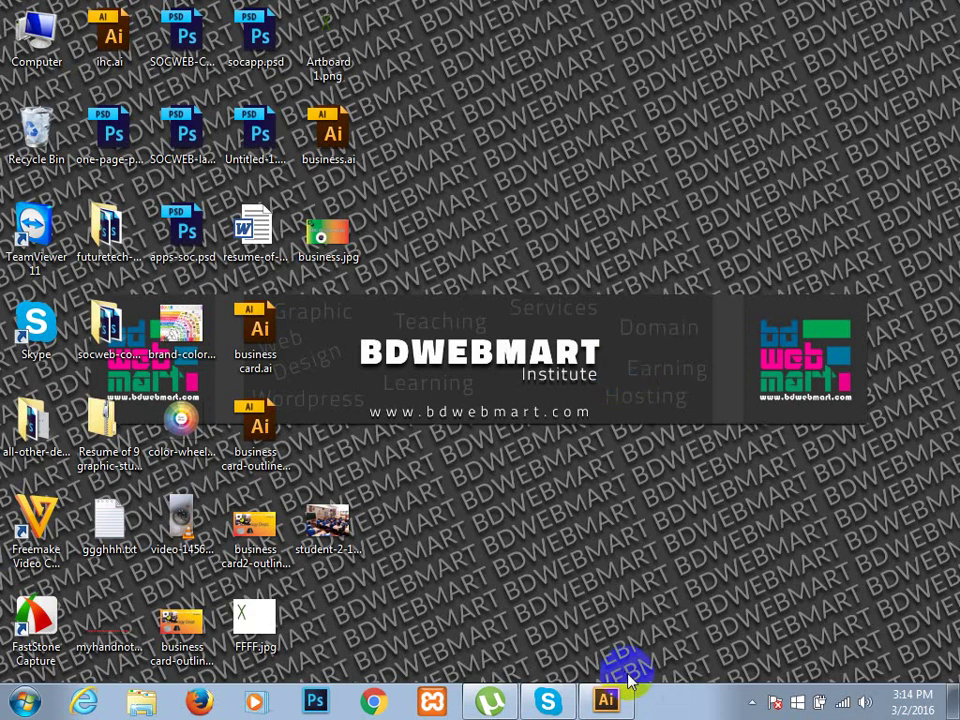
left_click(606, 703)
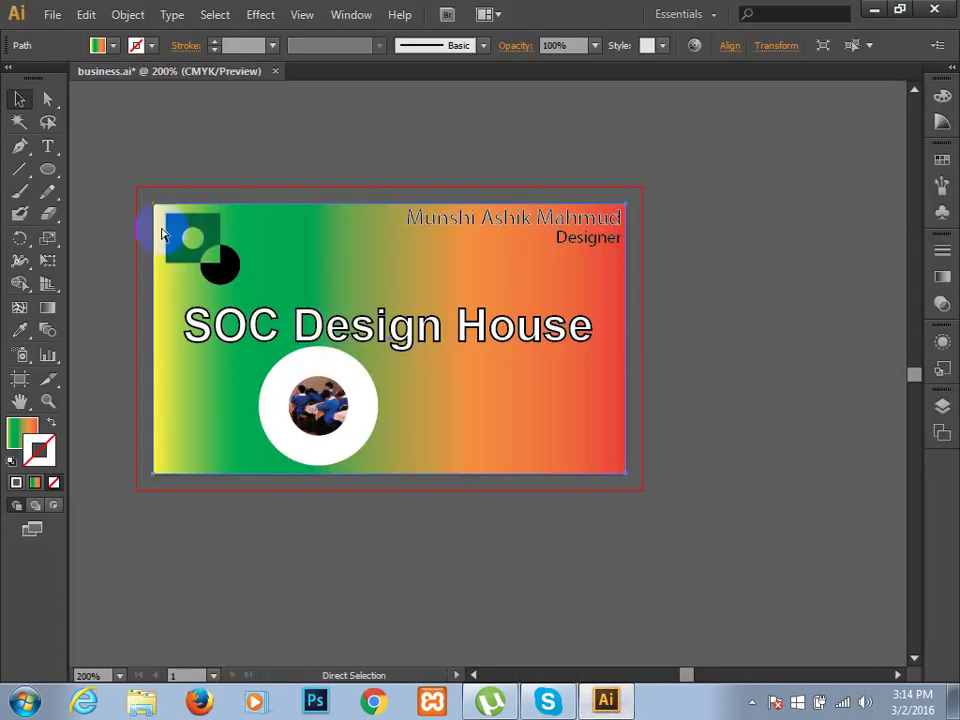
- Undo to restore the gradient on the bleed rectangle, then show the rulers
key("ctrl+z")
key("ctrl+z")
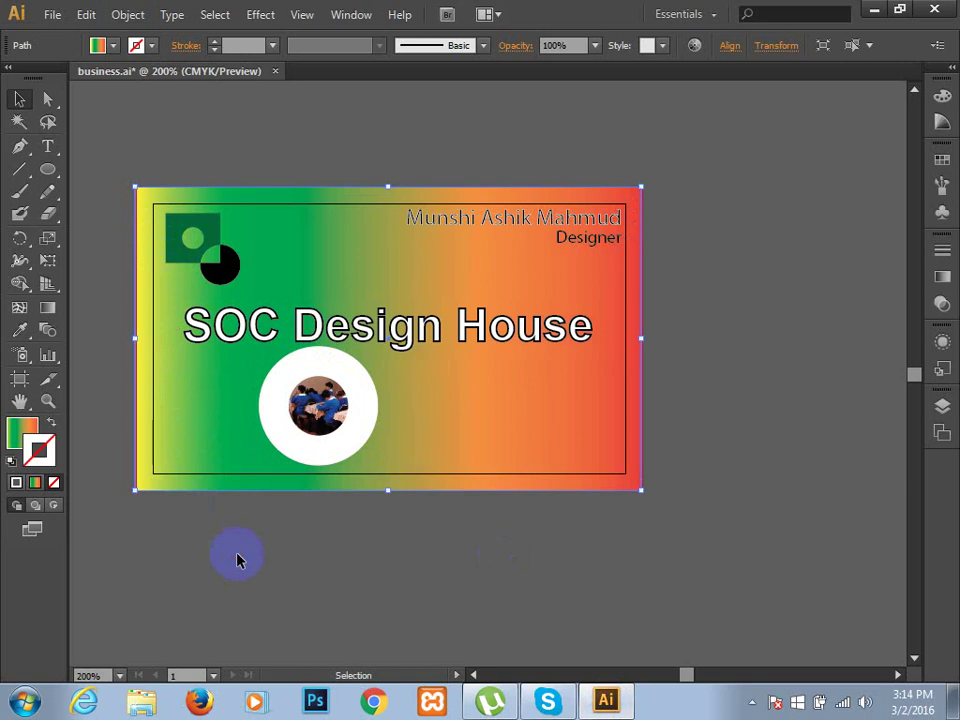
left_click(238, 558)
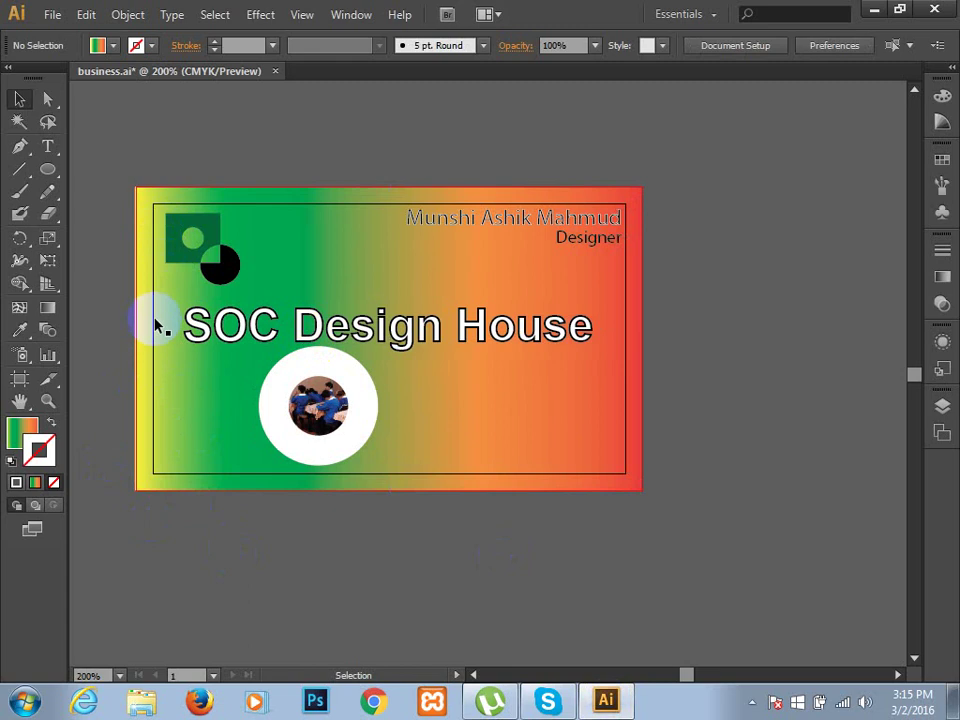
left_click(296, 16)
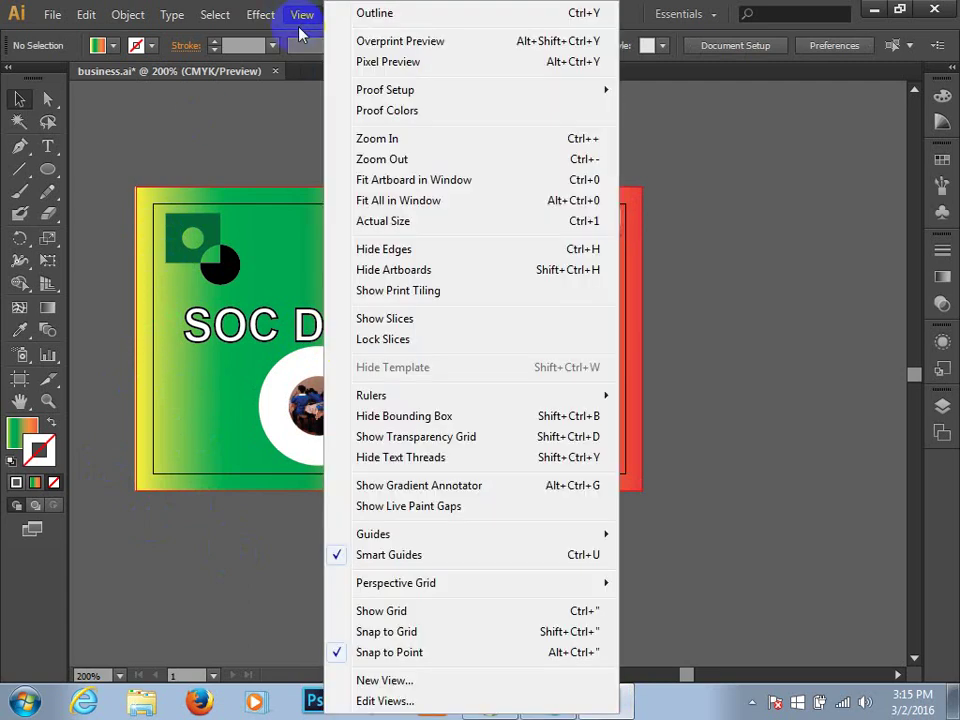
mouse_move(470, 395)
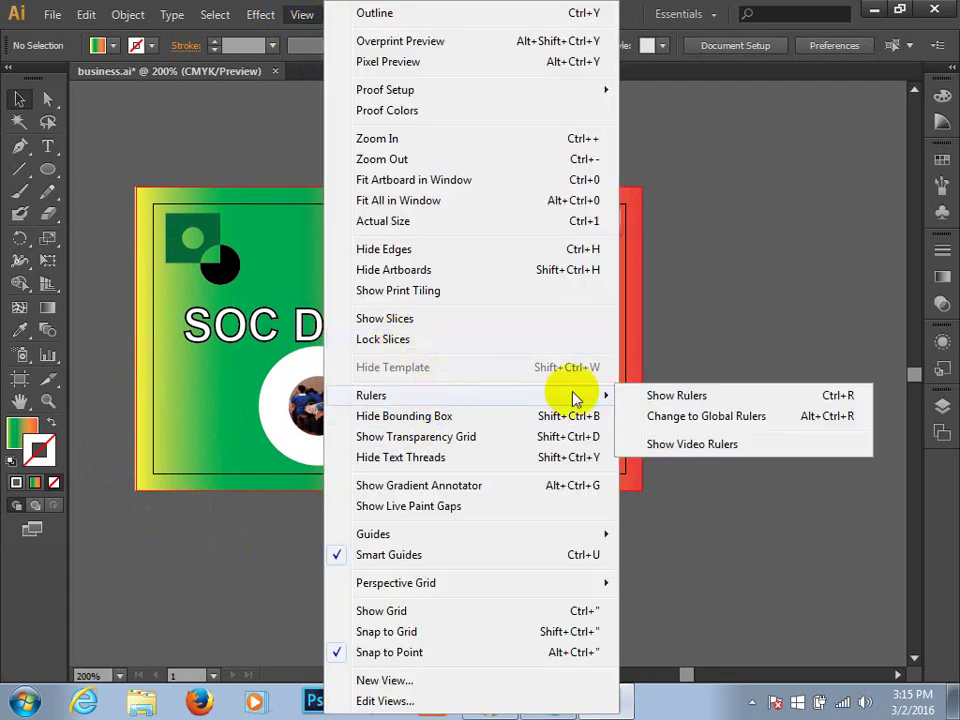
left_click(686, 399)
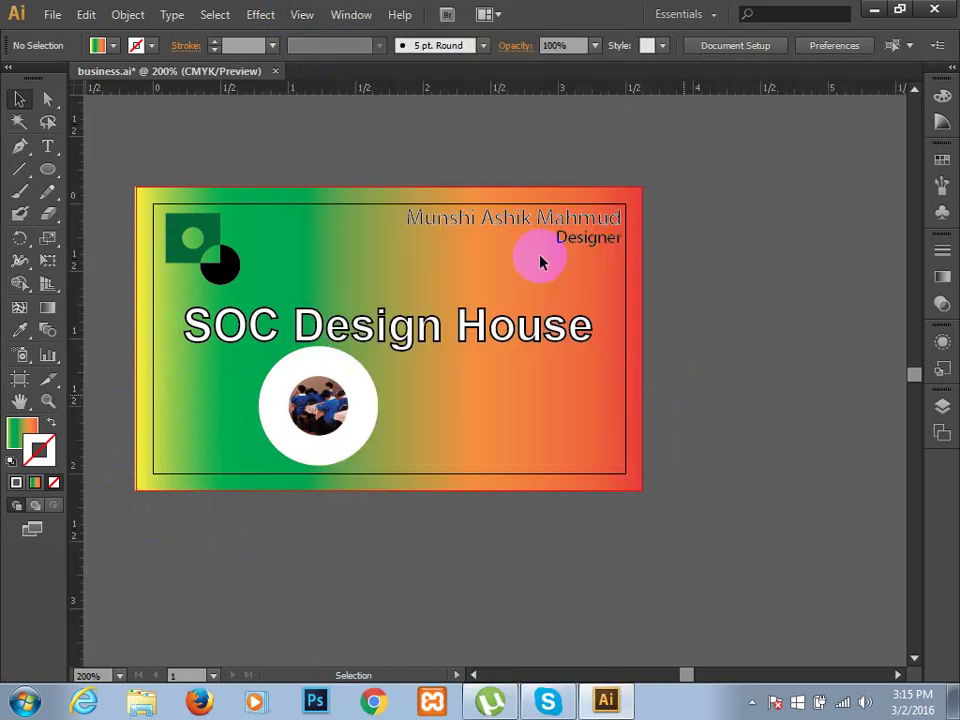
- Add two horizontal guides at the card's top and vertical guides at its left and right edges
left_click_drag(321, 87, 328, 205)
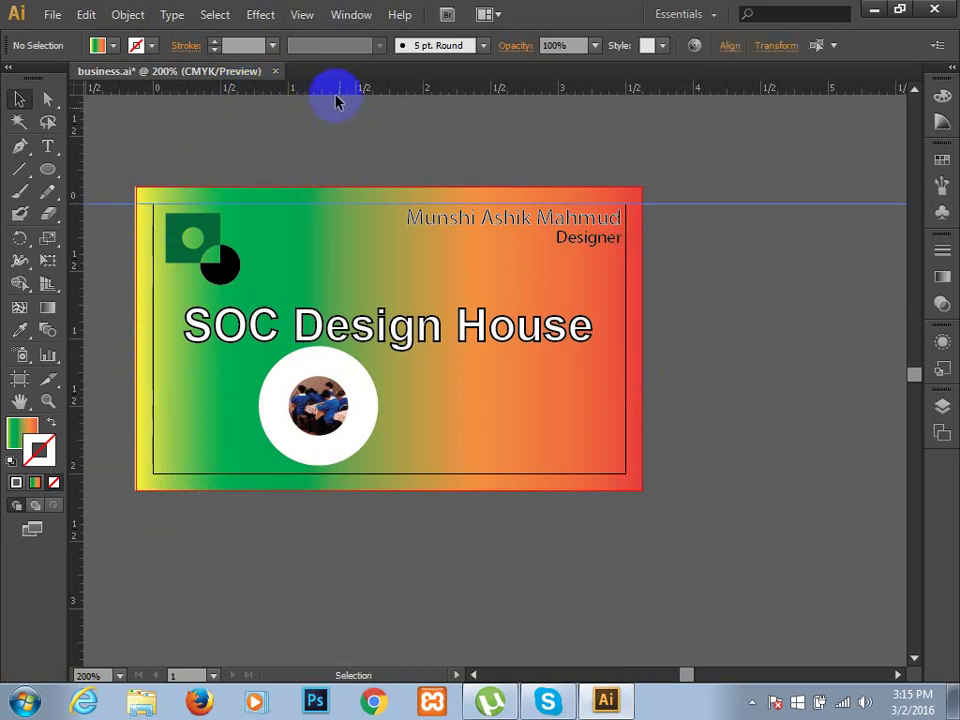
left_click_drag(335, 92, 348, 218)
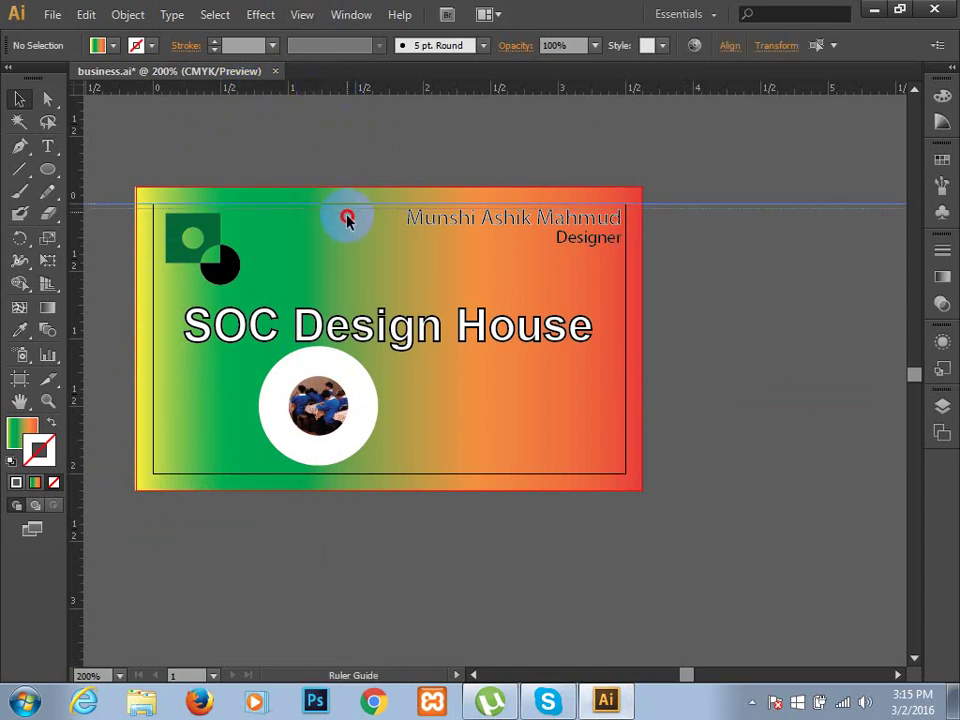
left_click_drag(348, 218, 349, 217)
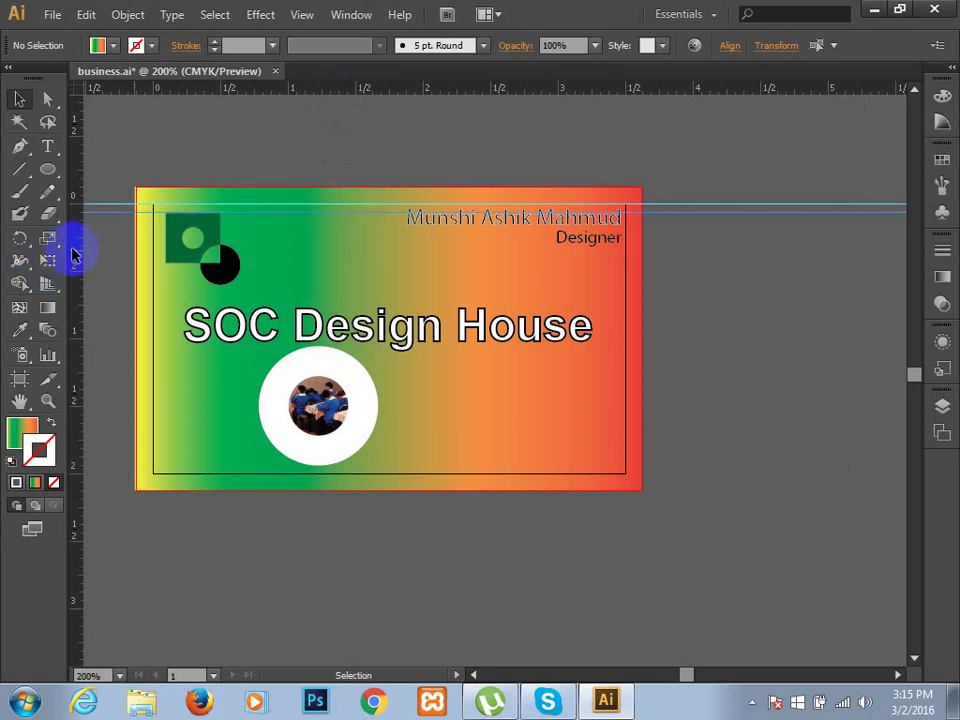
left_click_drag(72, 253, 166, 262)
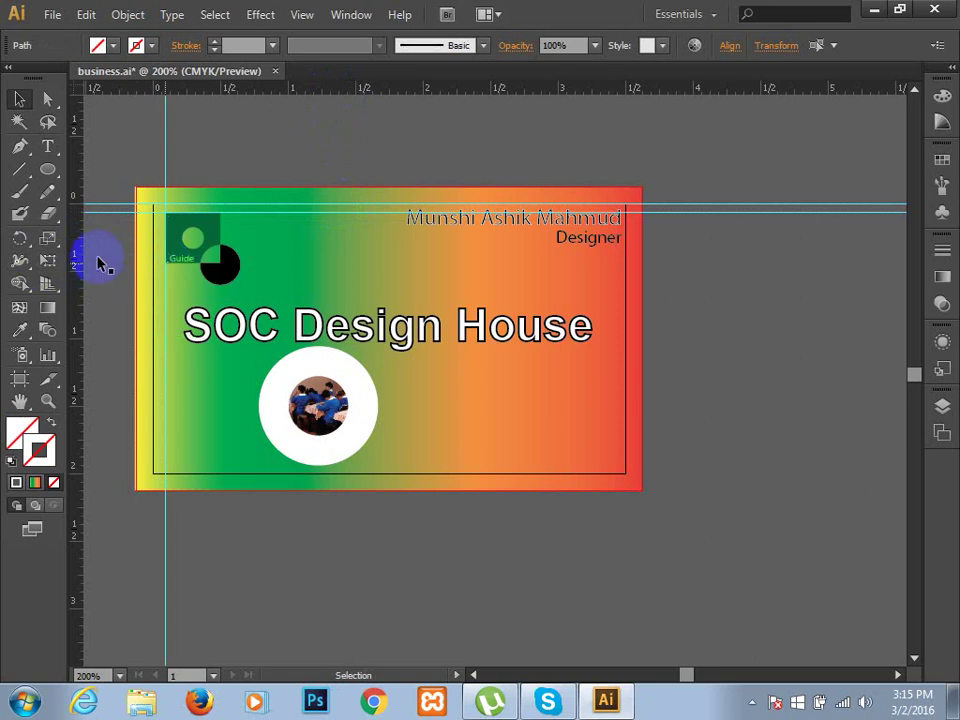
left_click_drag(76, 254, 626, 311)
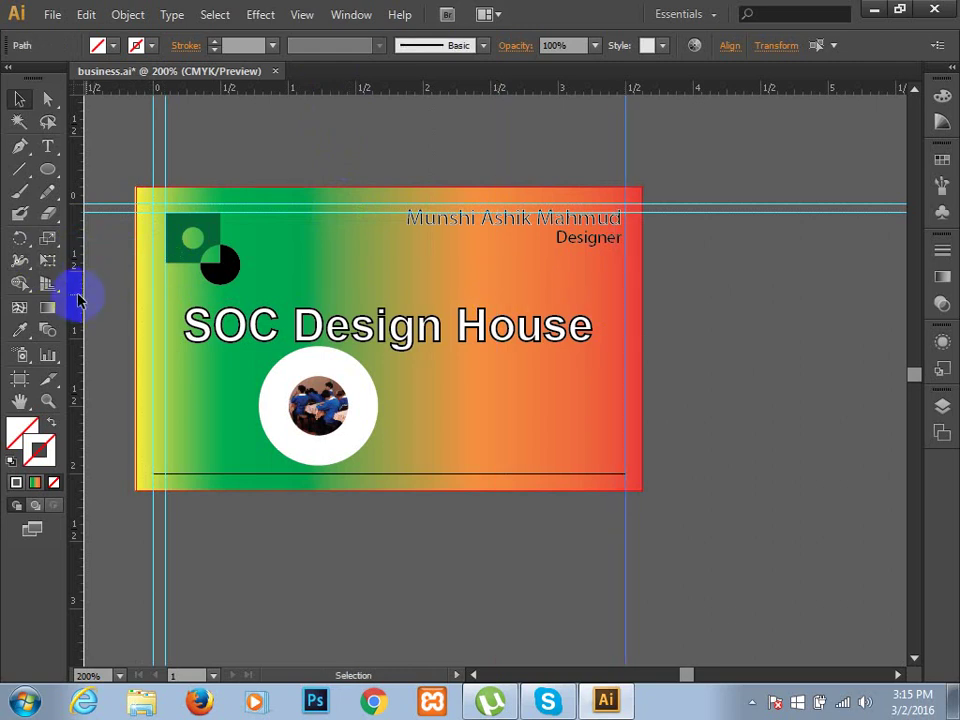
left_click_drag(78, 298, 500, 357)
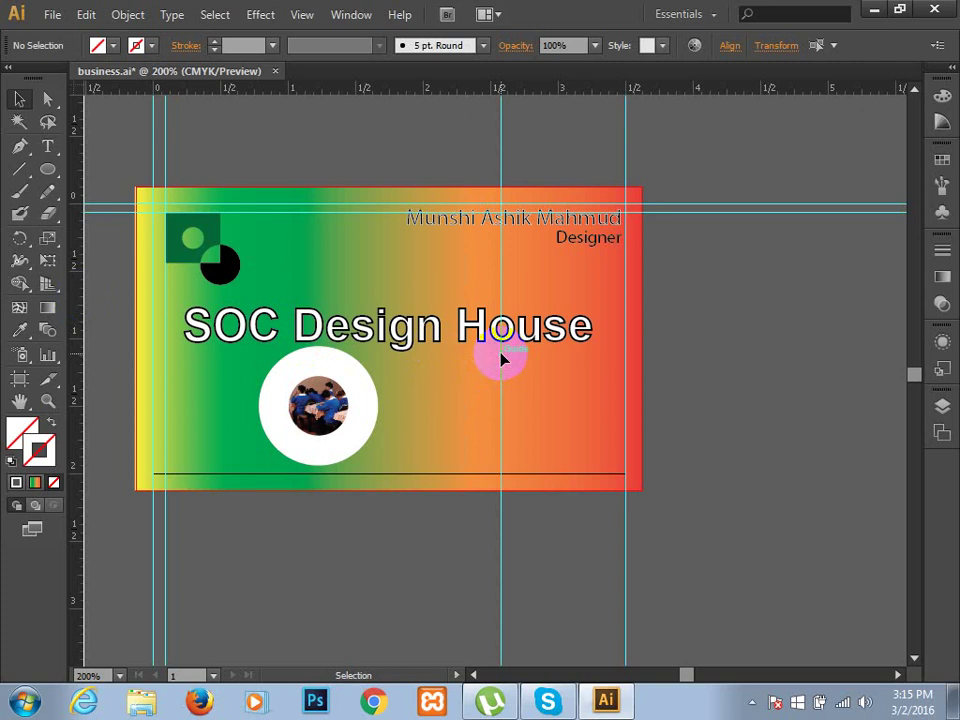
left_click_drag(630, 358, 613, 362)
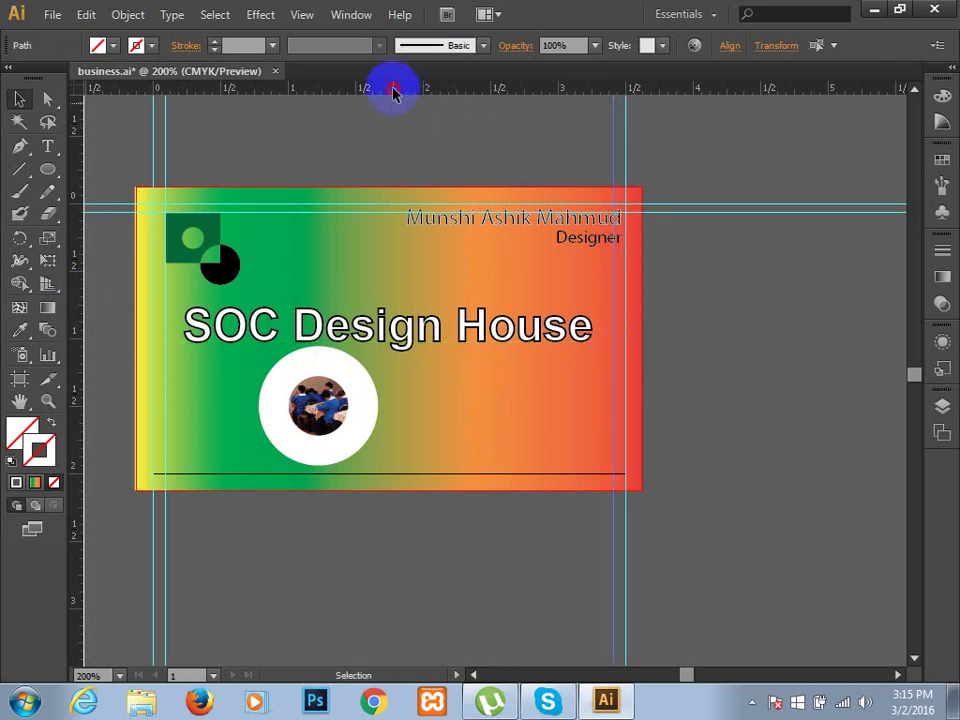
- Add horizontal guides along the card's bottom margin
left_click_drag(393, 92, 392, 401)
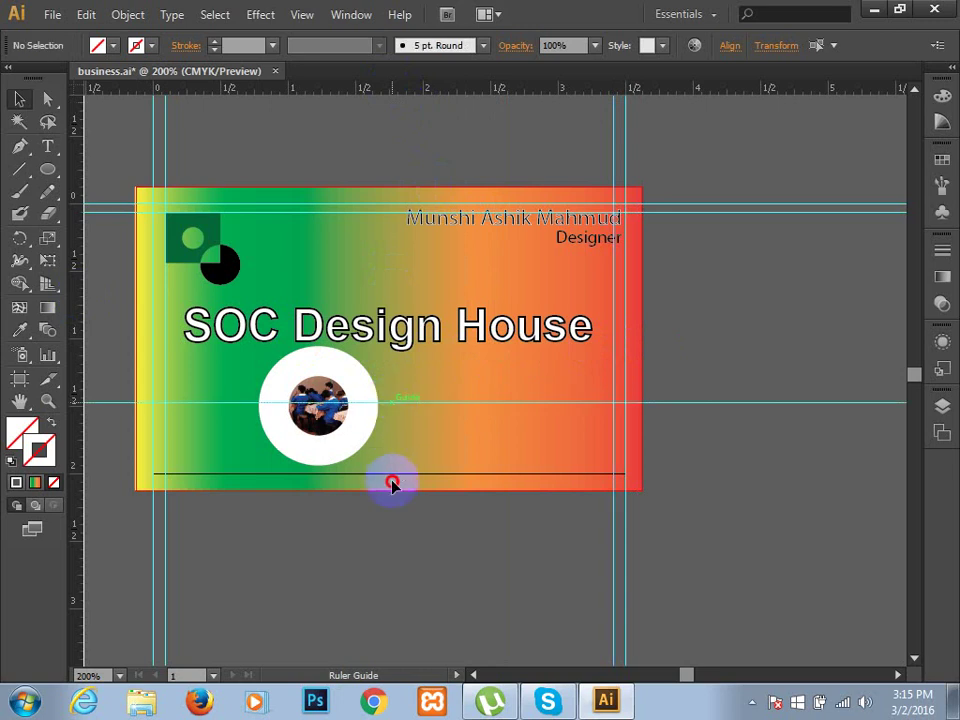
left_click_drag(392, 484, 392, 476)
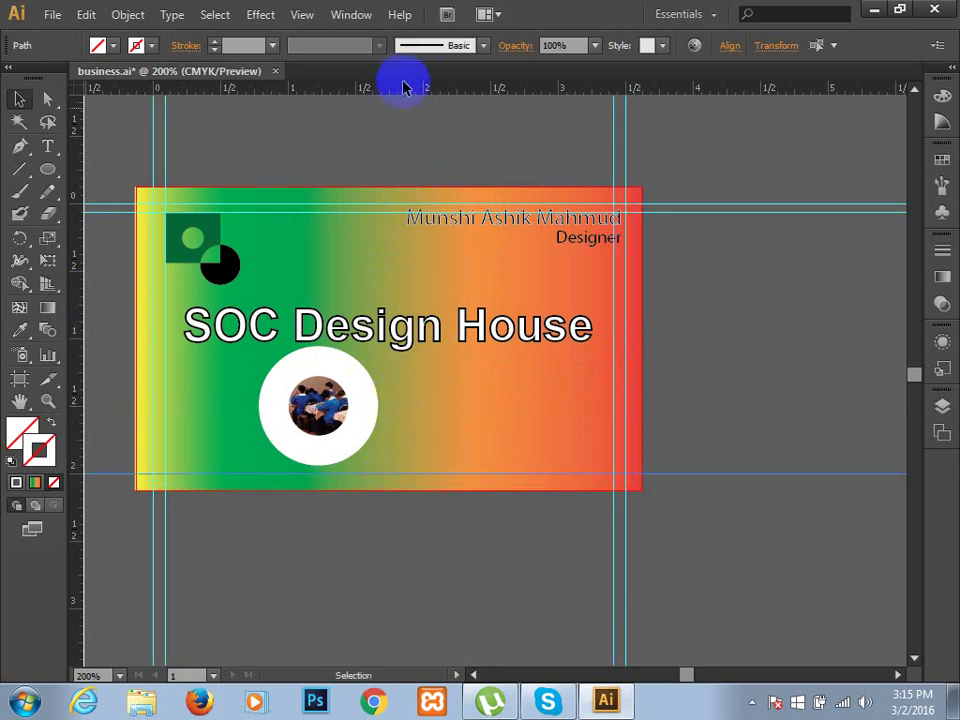
left_click_drag(404, 88, 418, 467)
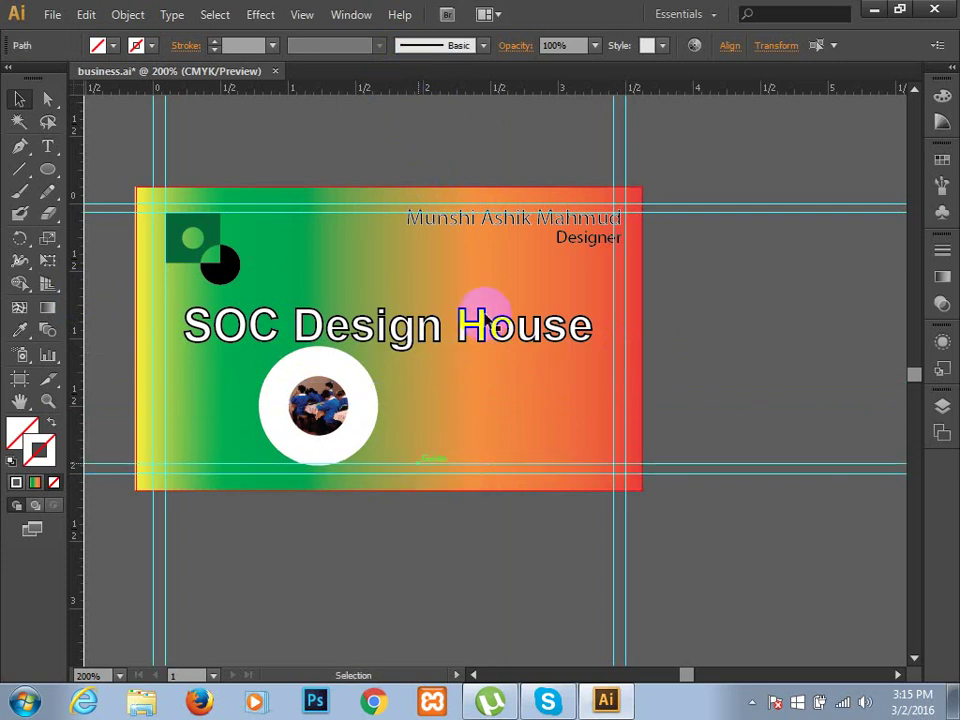
- Select the background and toggle the name text layer off and on in the Layers panel
left_click(531, 224)
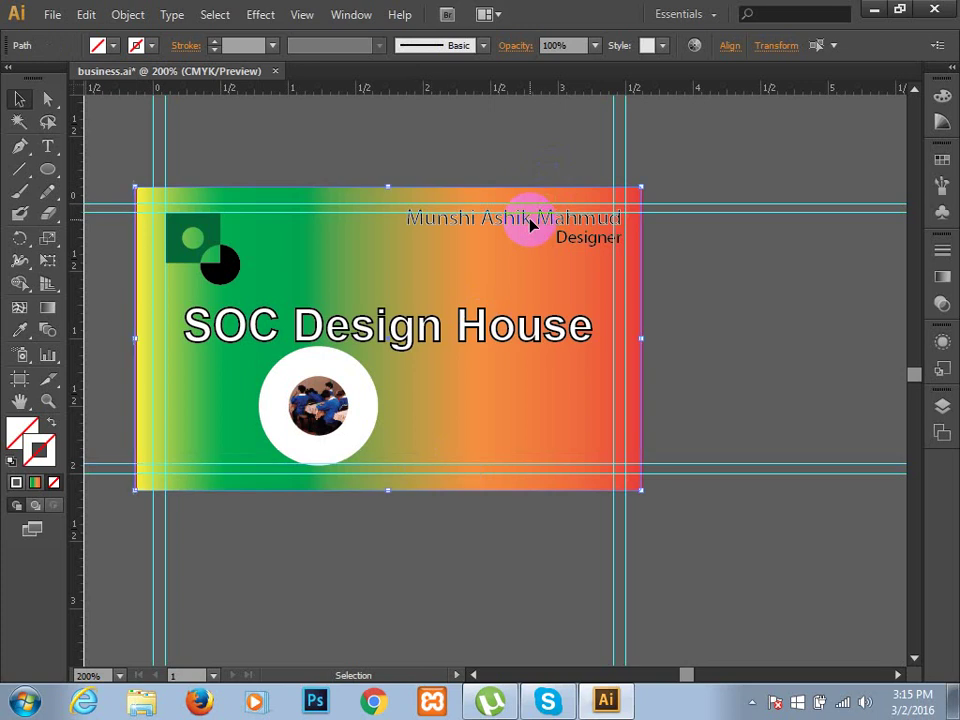
left_click(940, 407)
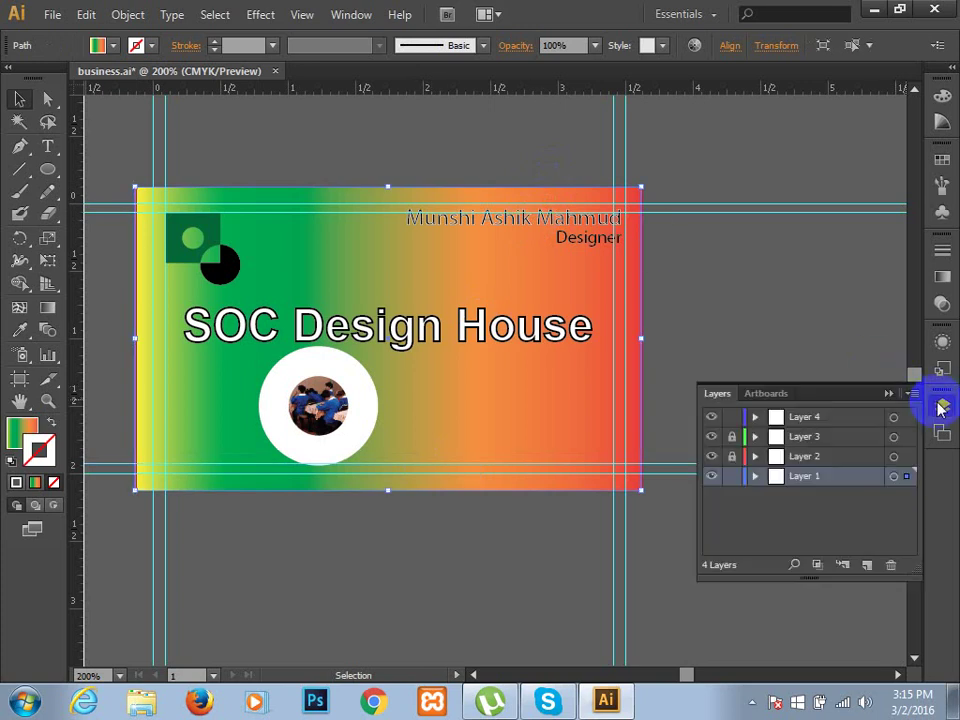
left_click(711, 457)
left_click(711, 459)
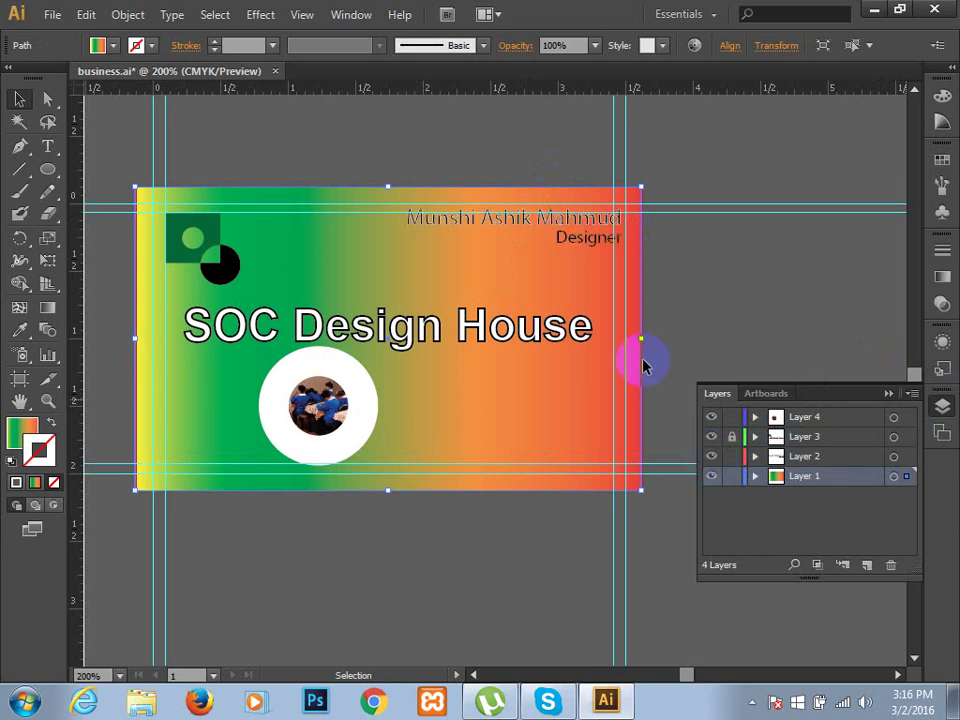
- Nudge the name and title text down and left inside the top-right margin guides
left_click(558, 226)
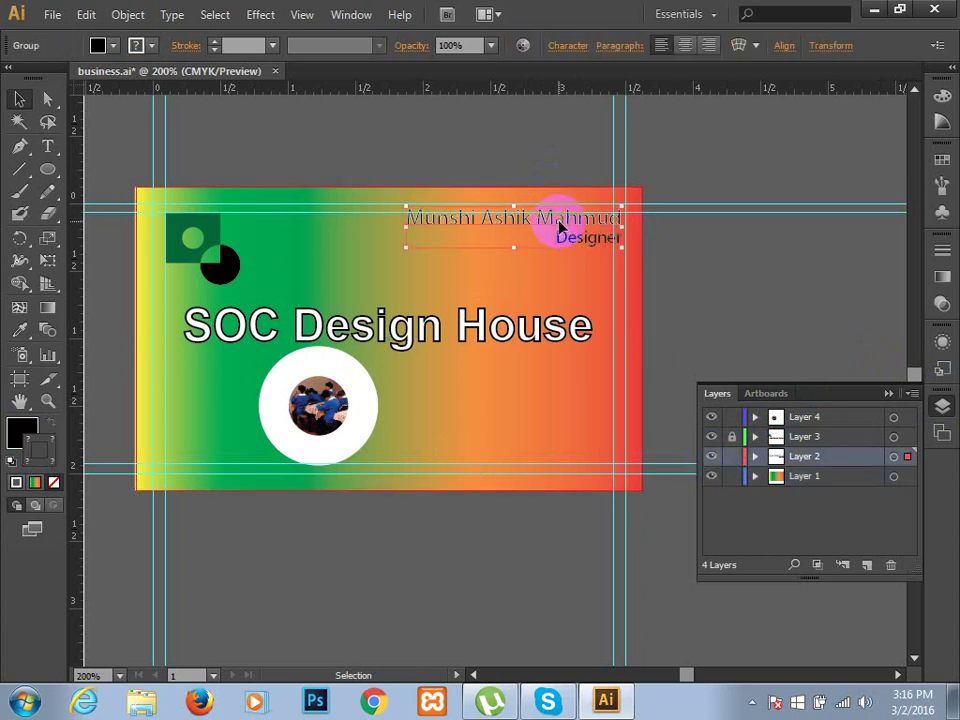
key("Down")
key("Down")
key("Left")
key("Left")
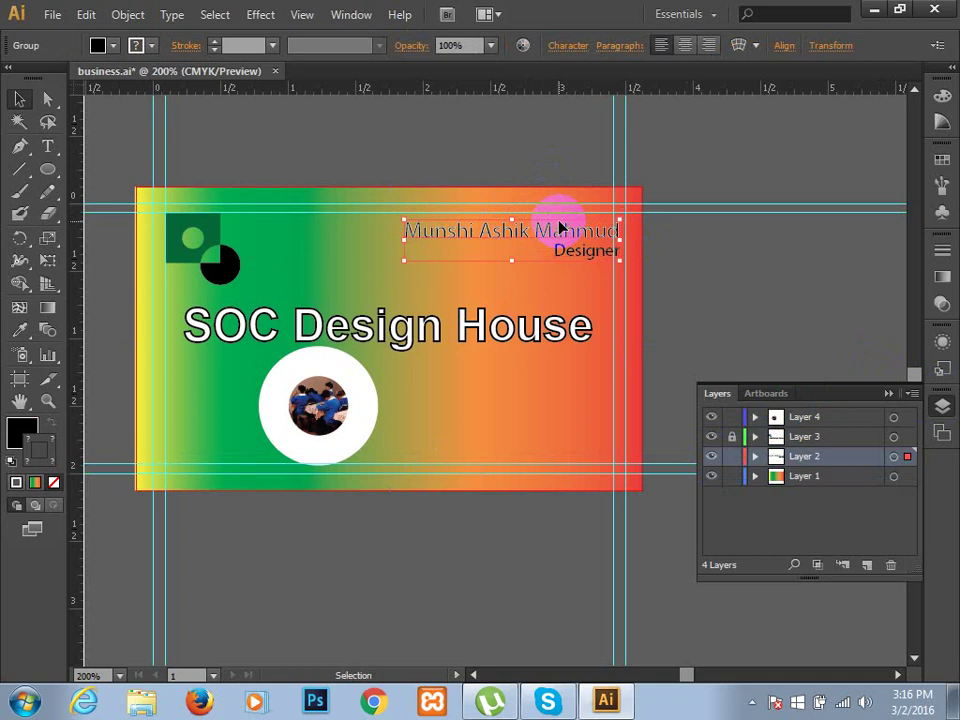
key("Down")
key("Down")
key("Left")
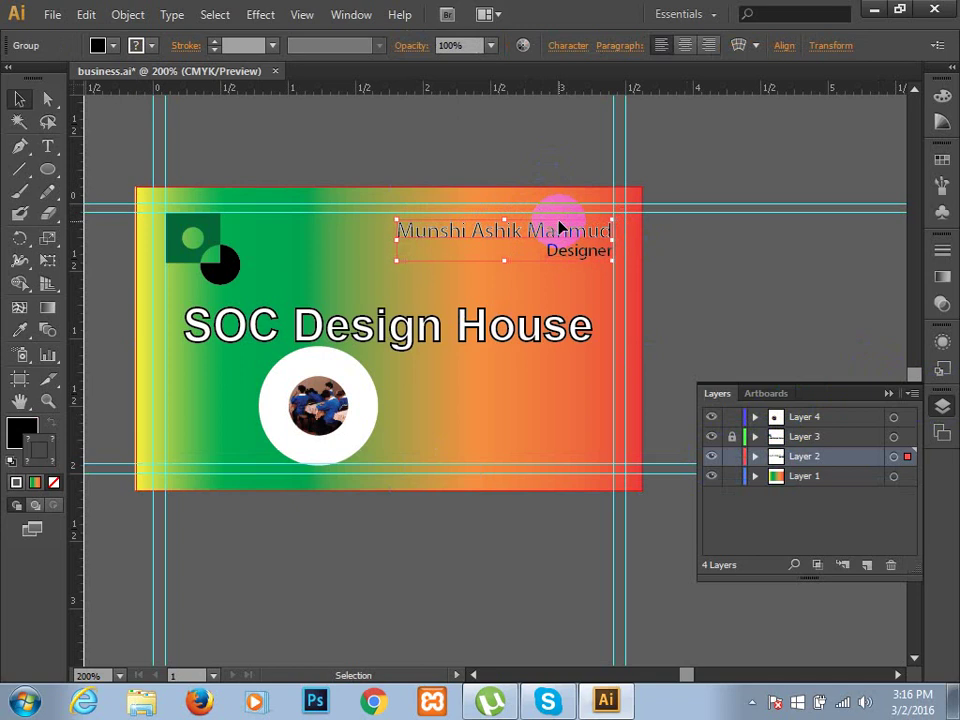
left_click(450, 221)
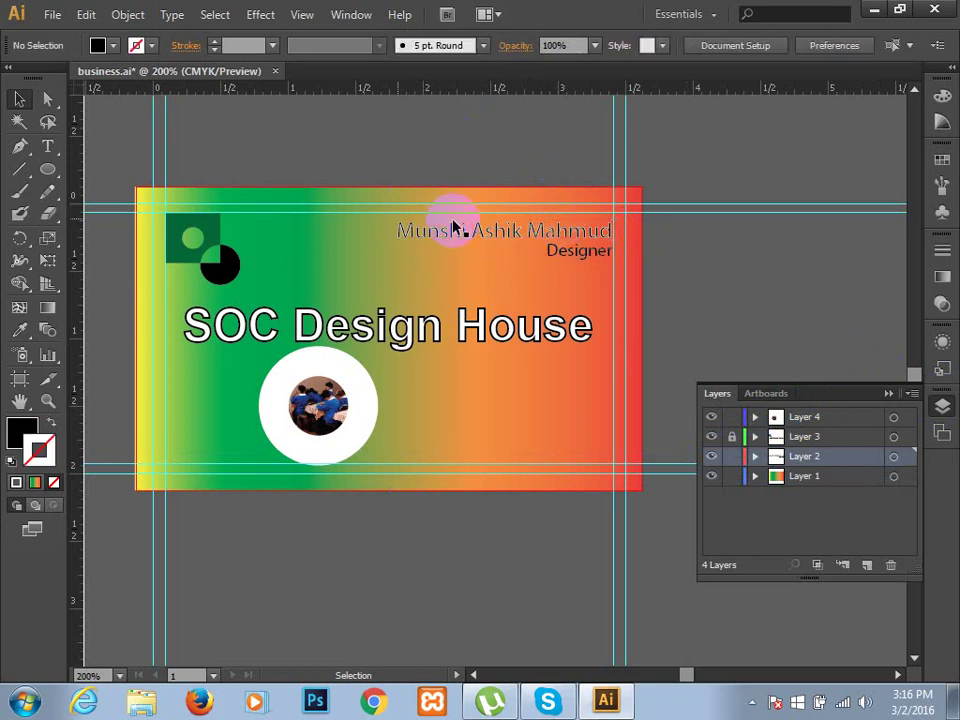
left_click(303, 15)
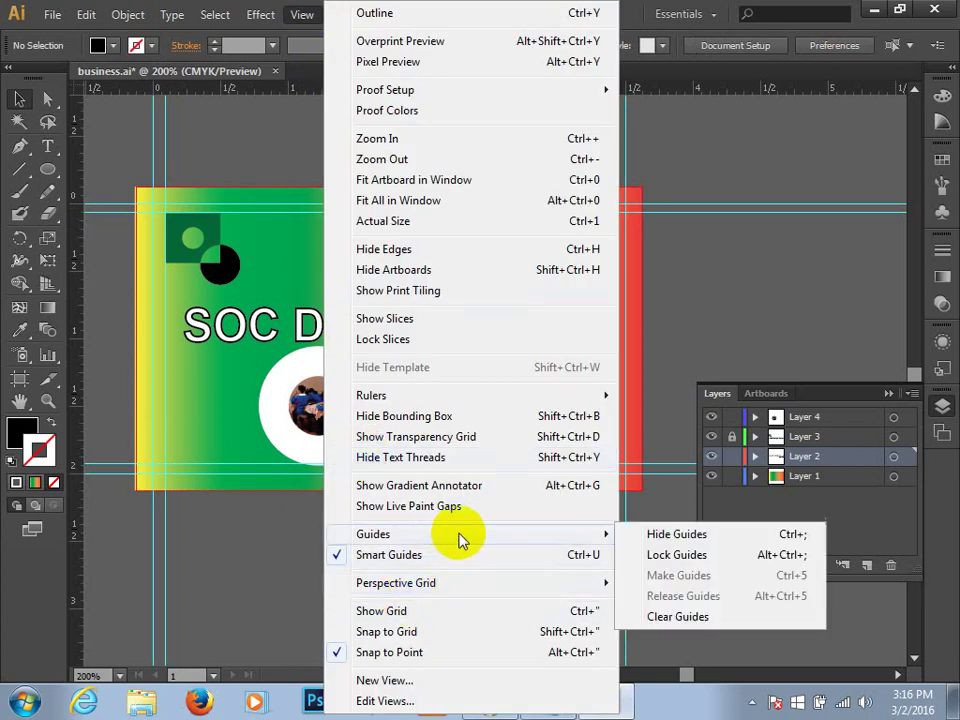
mouse_move(373, 534)
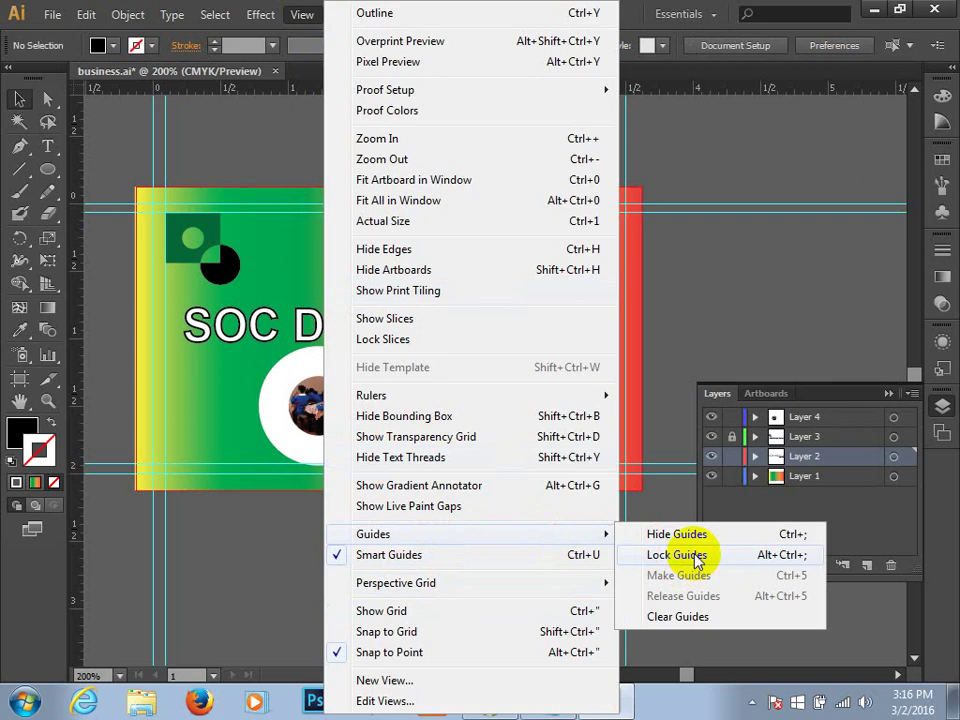
- Adjust the circle graphic's position near the logo and select the background rectangle
left_click(696, 556)
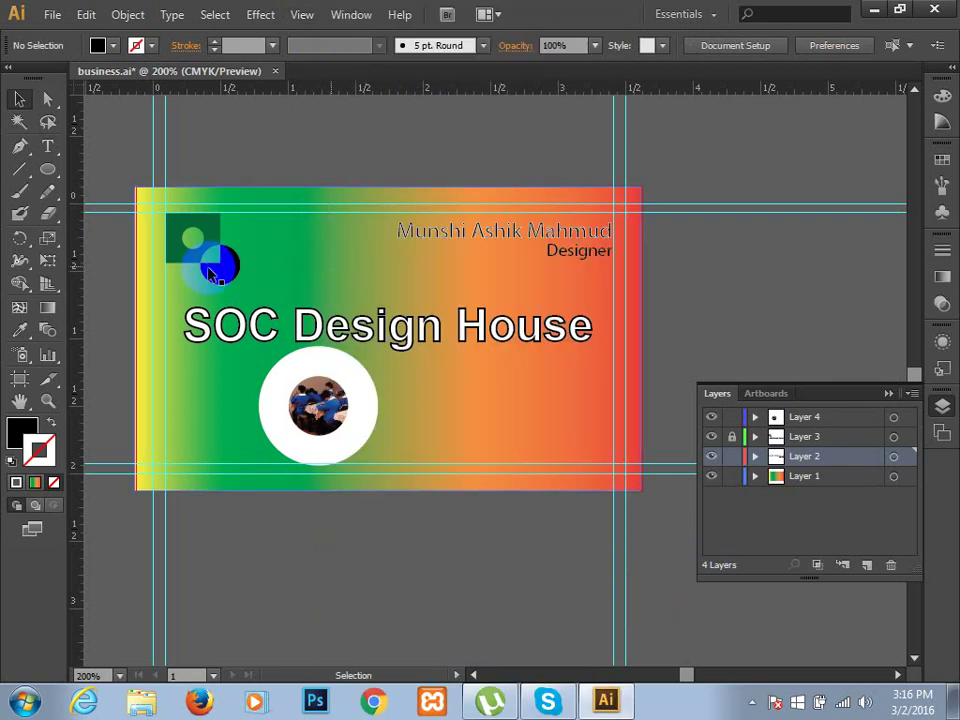
mouse_move(165, 283)
left_mouse_down()
mouse_move(183, 305)
mouse_move(170, 283)
left_mouse_up()
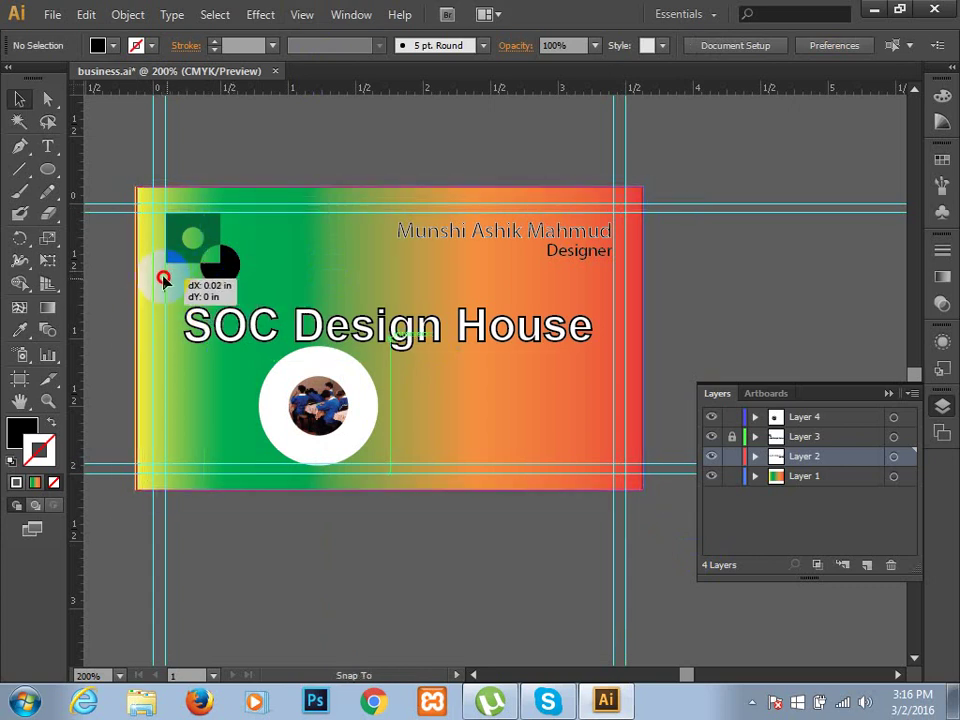
left_click_drag(170, 283, 163, 277)
left_click(165, 275)
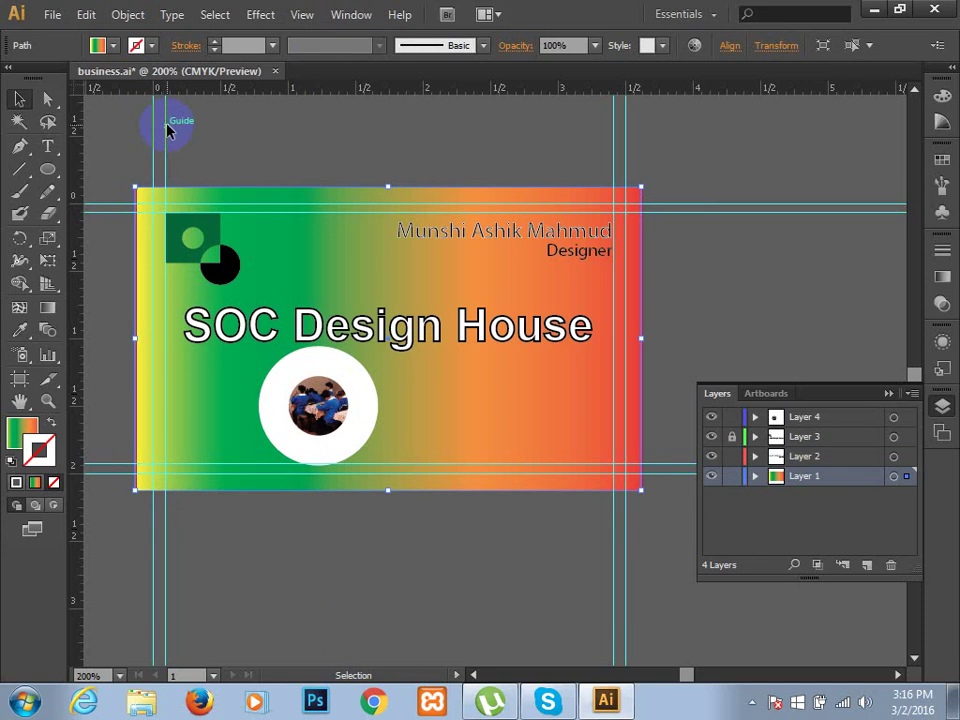
- Lock the guides via View > Guides > Lock Guides and deselect the card
left_click(352, 15)
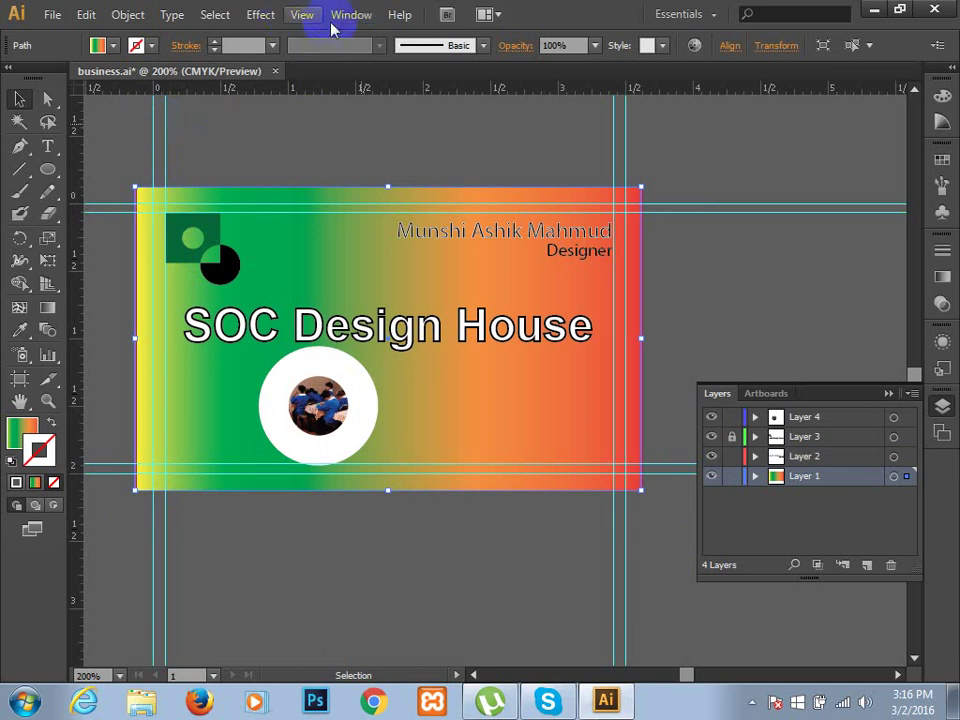
left_click(303, 15)
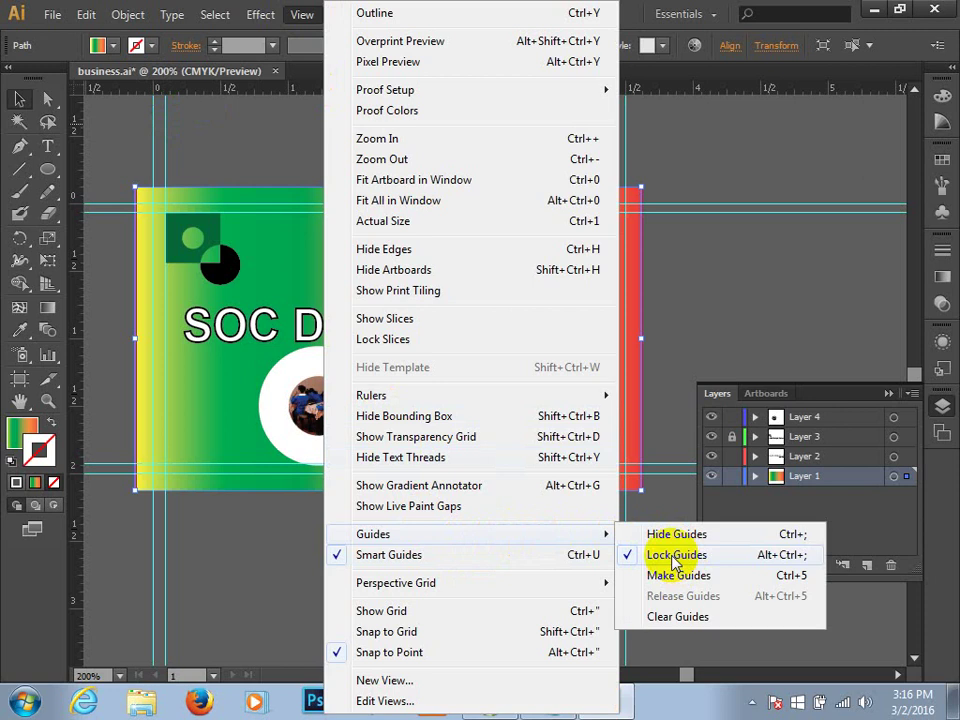
left_click(668, 553)
left_click(519, 548)
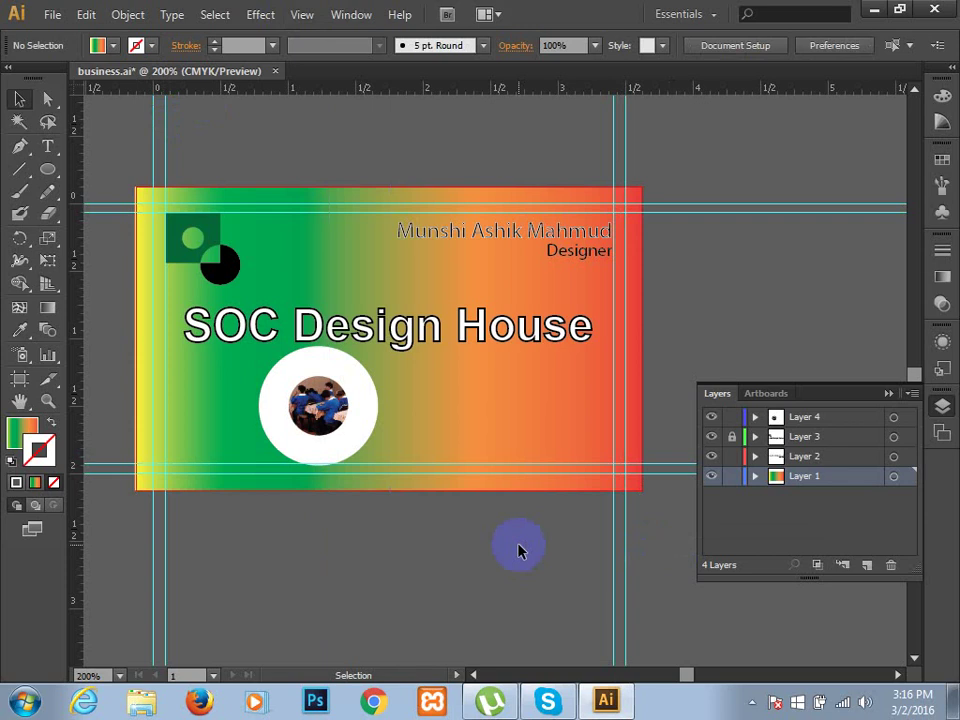
- Hide and show the guides with Ctrl+; to check them
key("a")
key("ctrl+semicolon")
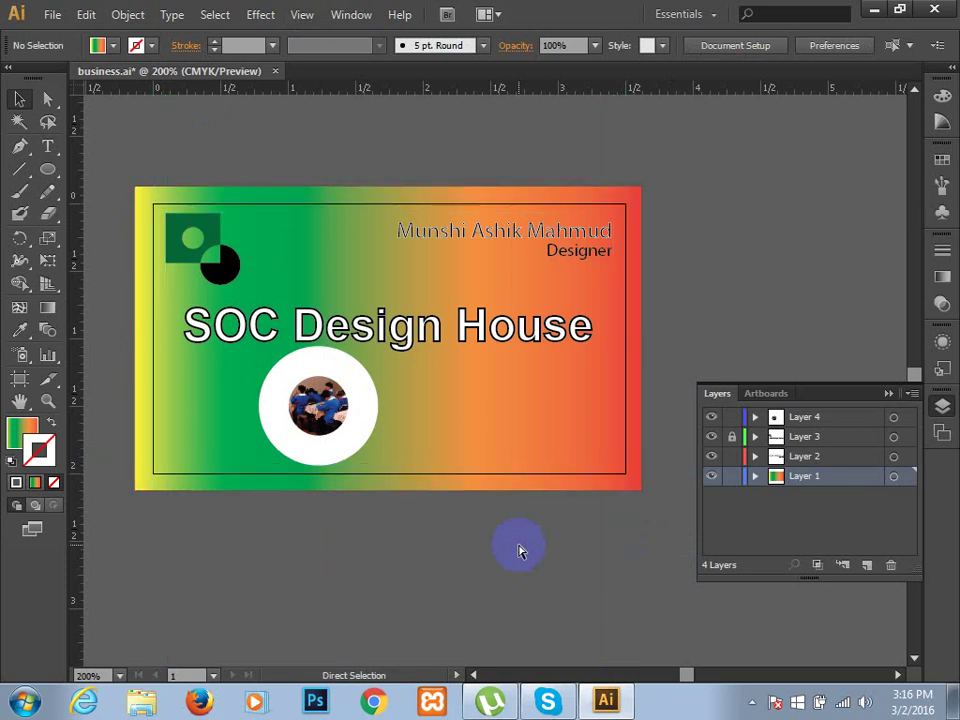
key("ctrl+semicolon")
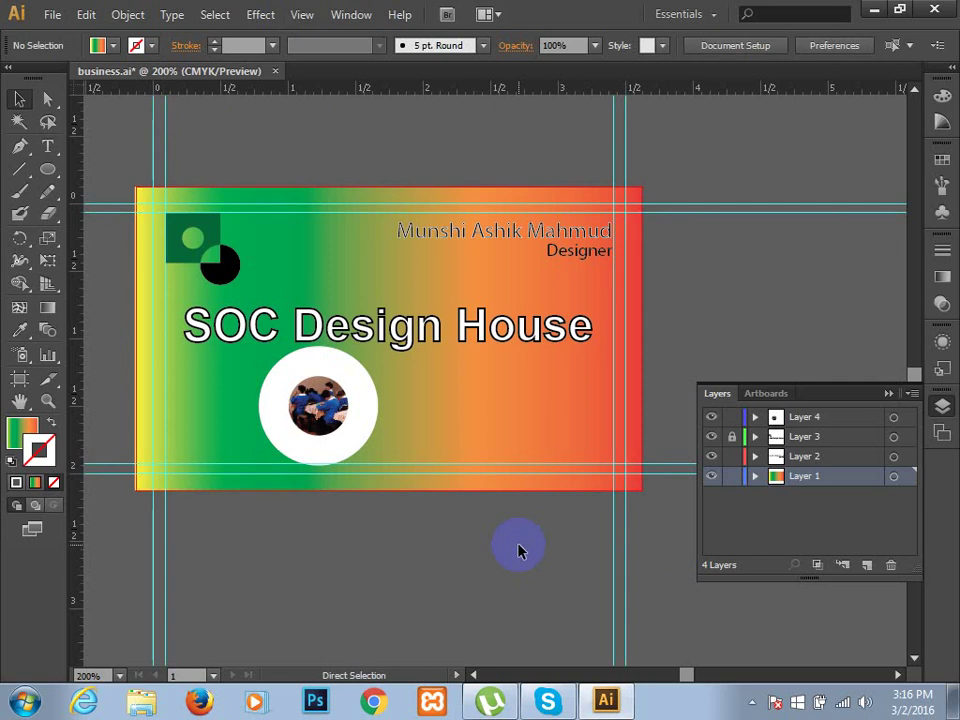
key("ctrl")
- Create a new document with three 3.5 in × 2 in artboards
left_click(53, 16)
left_click(86, 34)
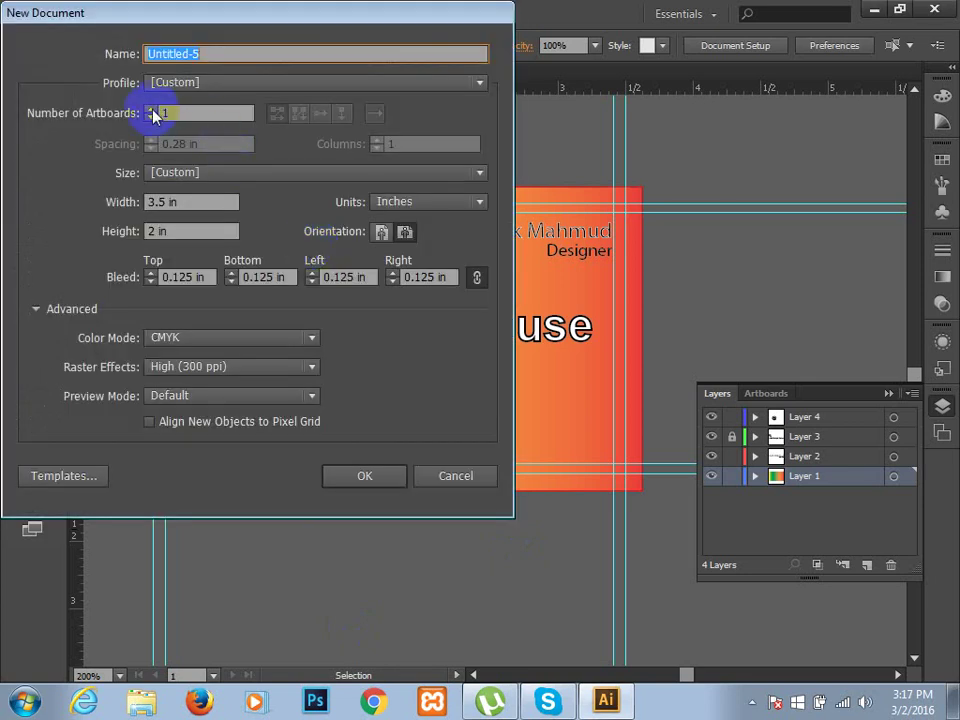
left_click(151, 109)
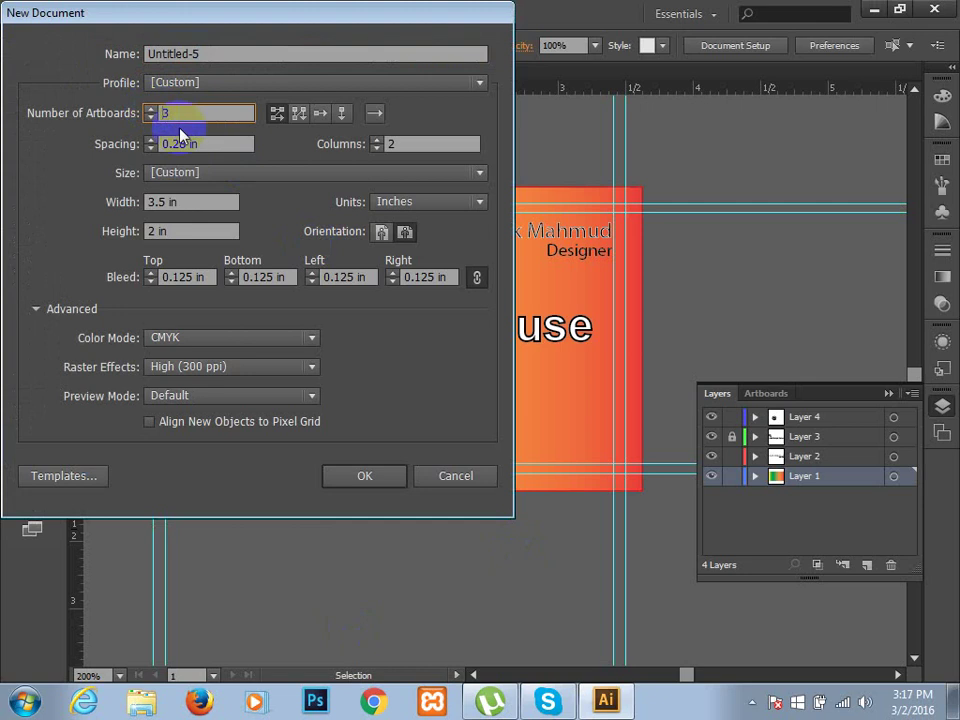
left_click(151, 109)
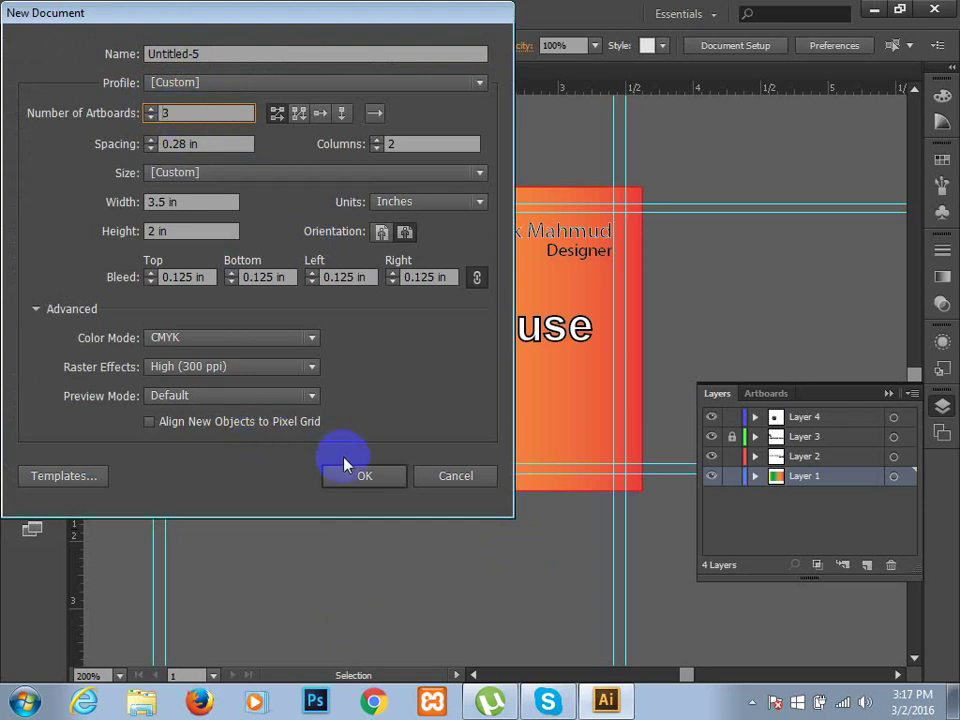
left_click(366, 478)
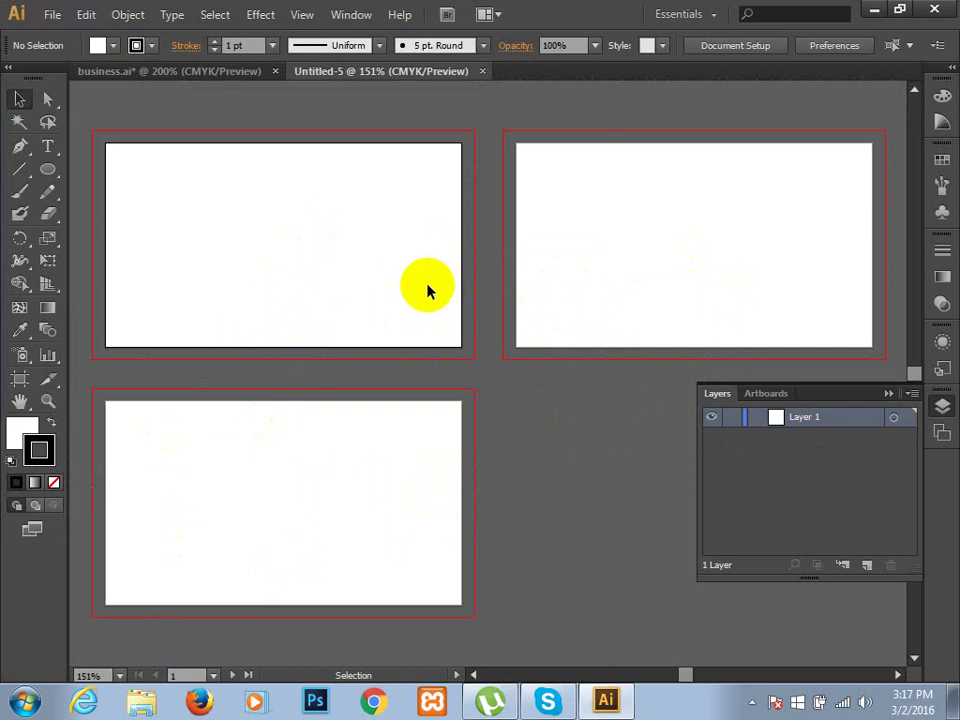
- Draw a wide ellipse straddling the top two artboards and give it a red fill swatch
left_click(47, 169)
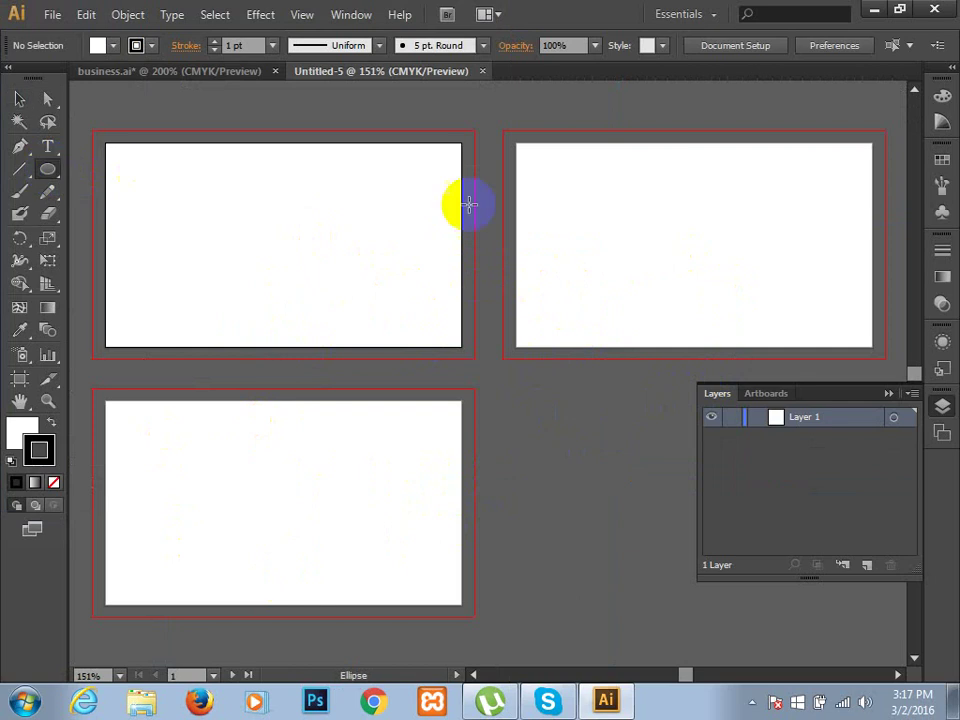
left_click_drag(375, 203, 671, 293)
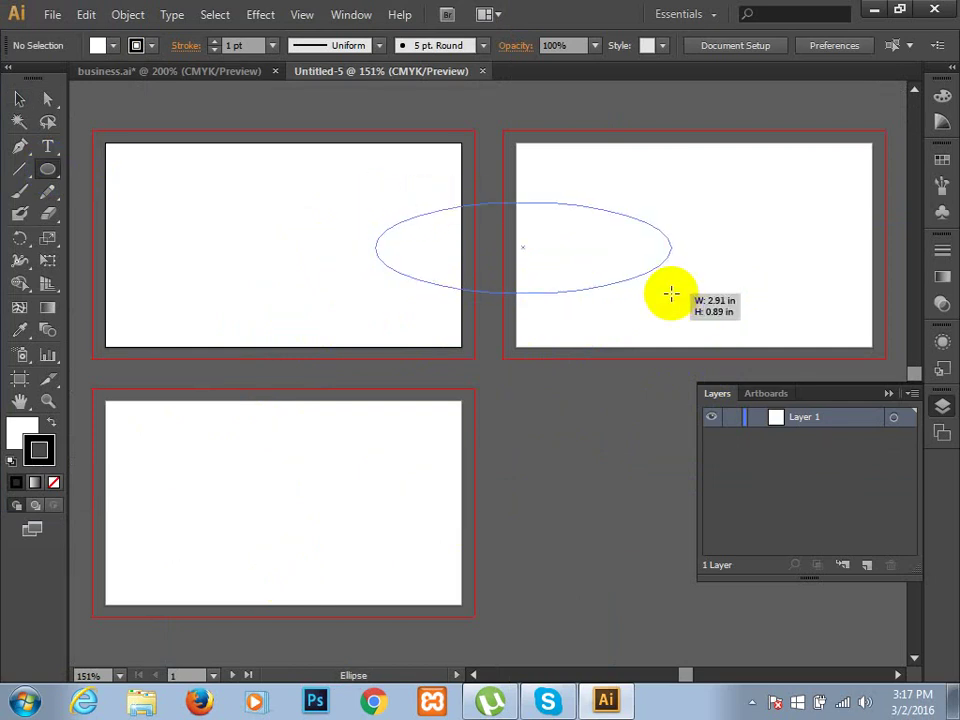
left_click(97, 45)
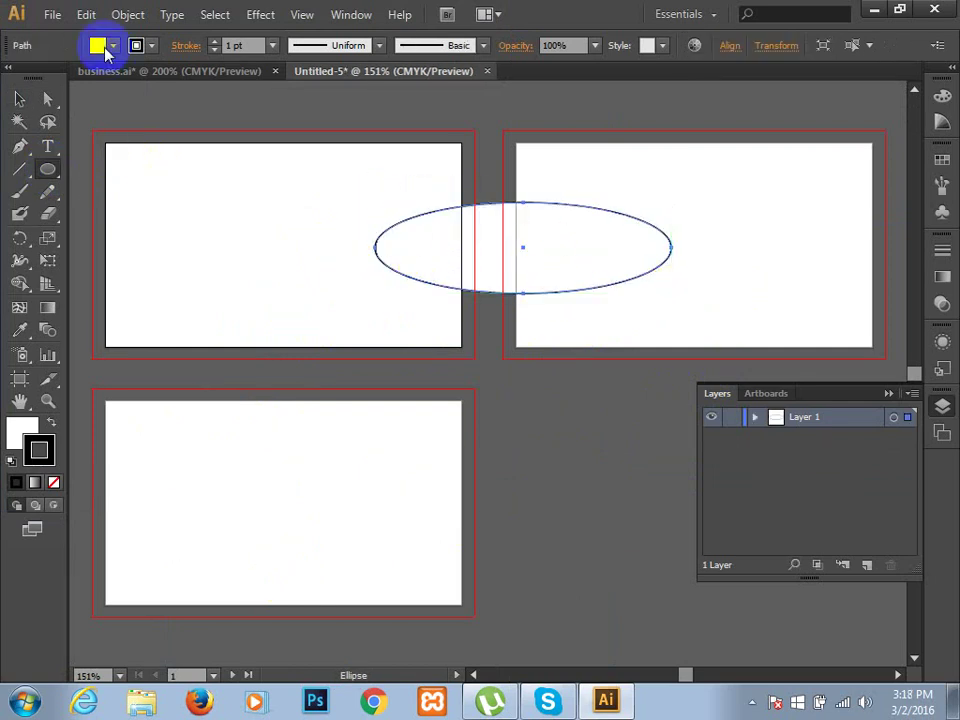
left_click(115, 47)
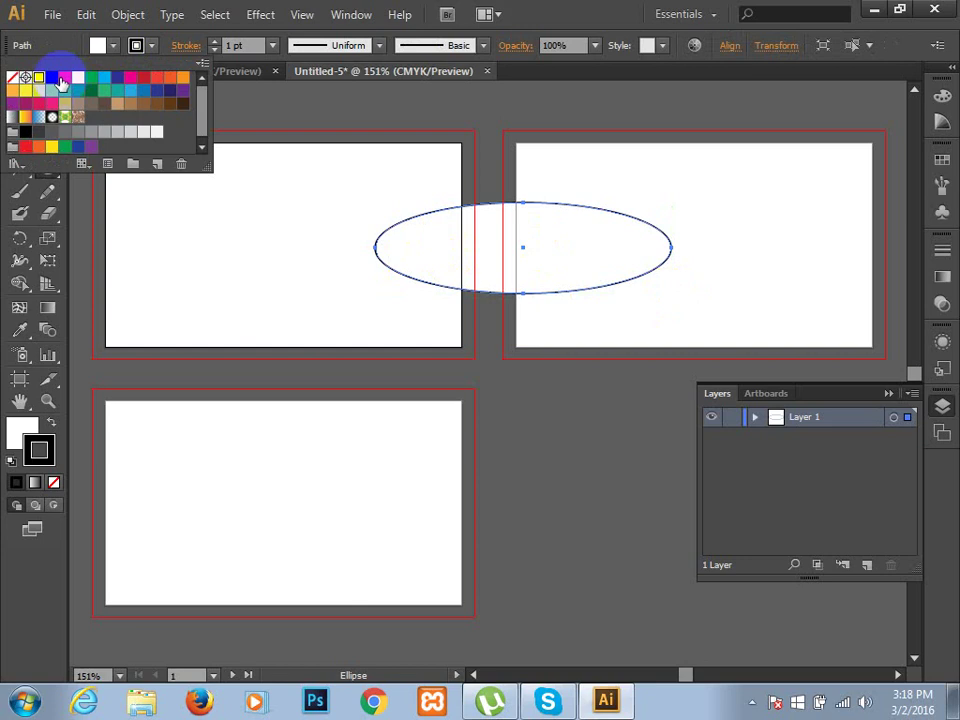
left_click(64, 77)
left_click(484, 430)
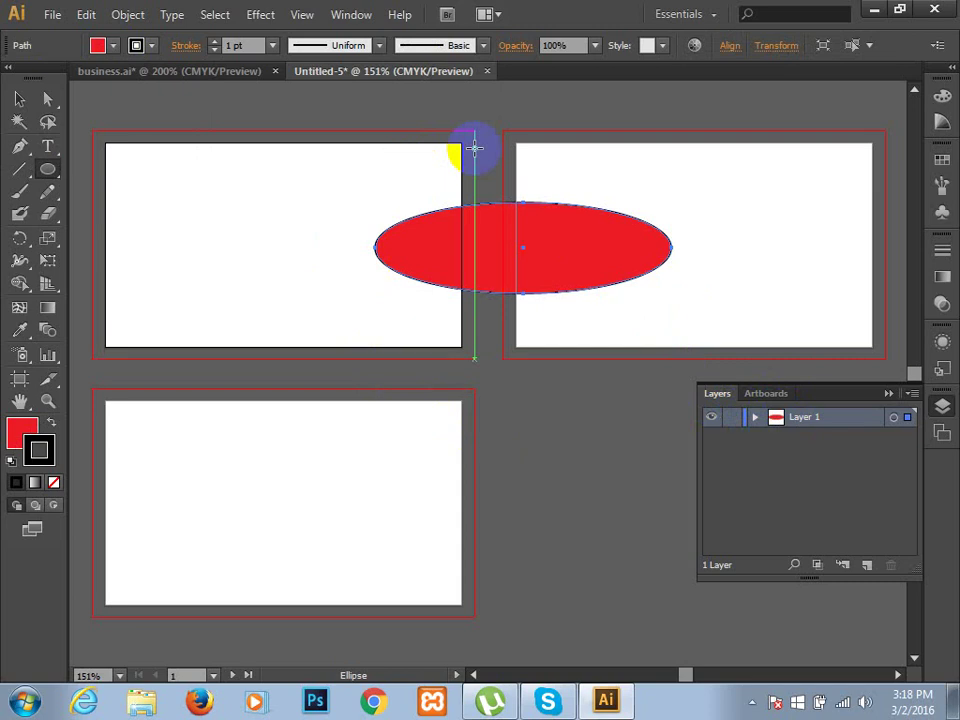
- Zoom out and dismiss the Ellipse size dialog without creating a shape
scroll(474, 148, "down", 1)
scroll(474, 148, "down", 1)
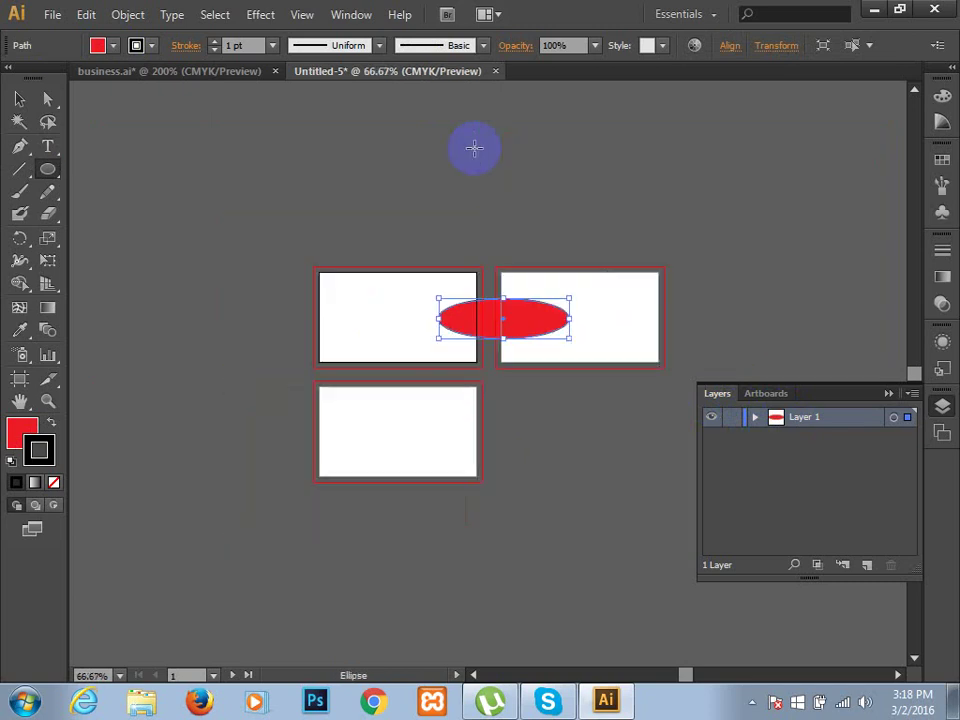
left_click(342, 267)
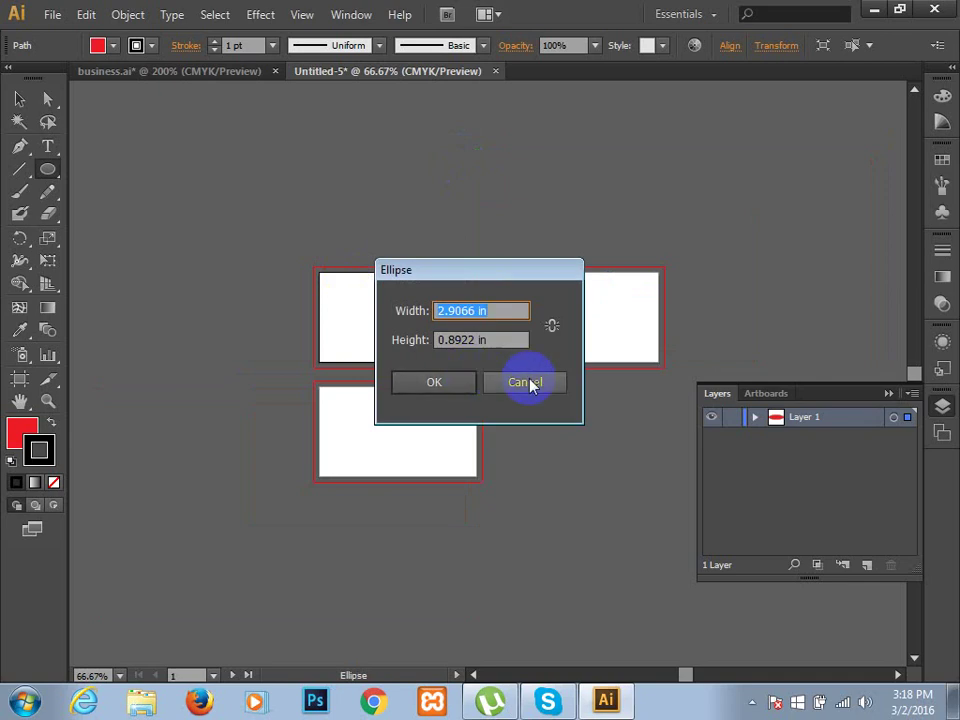
key("Return")
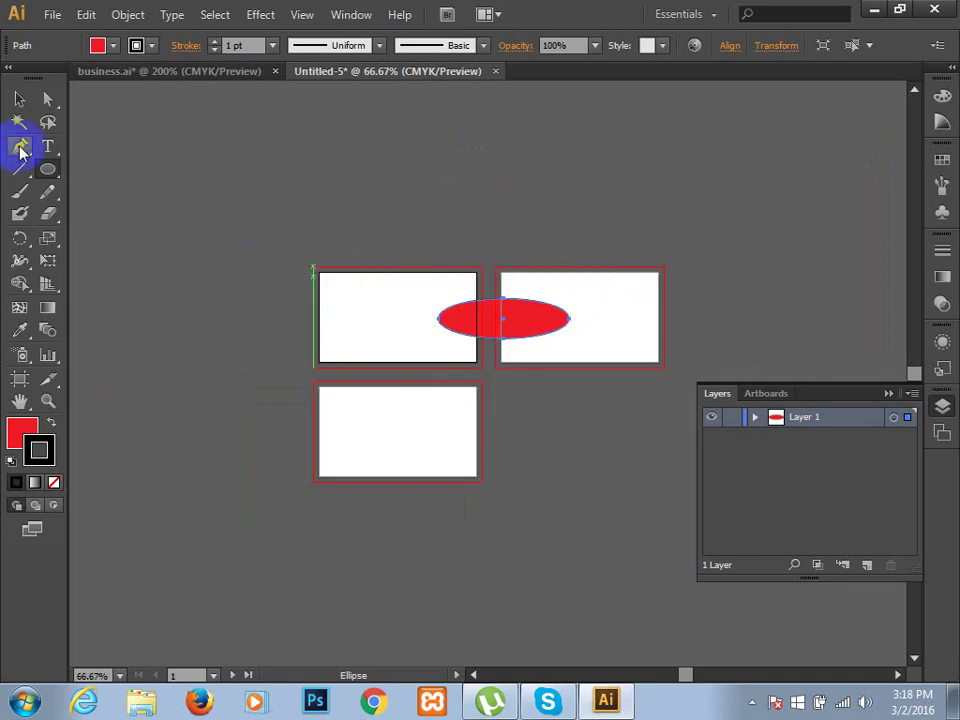
- Draw a short pen path above-left of the artboards, then deselect it
left_click(20, 148)
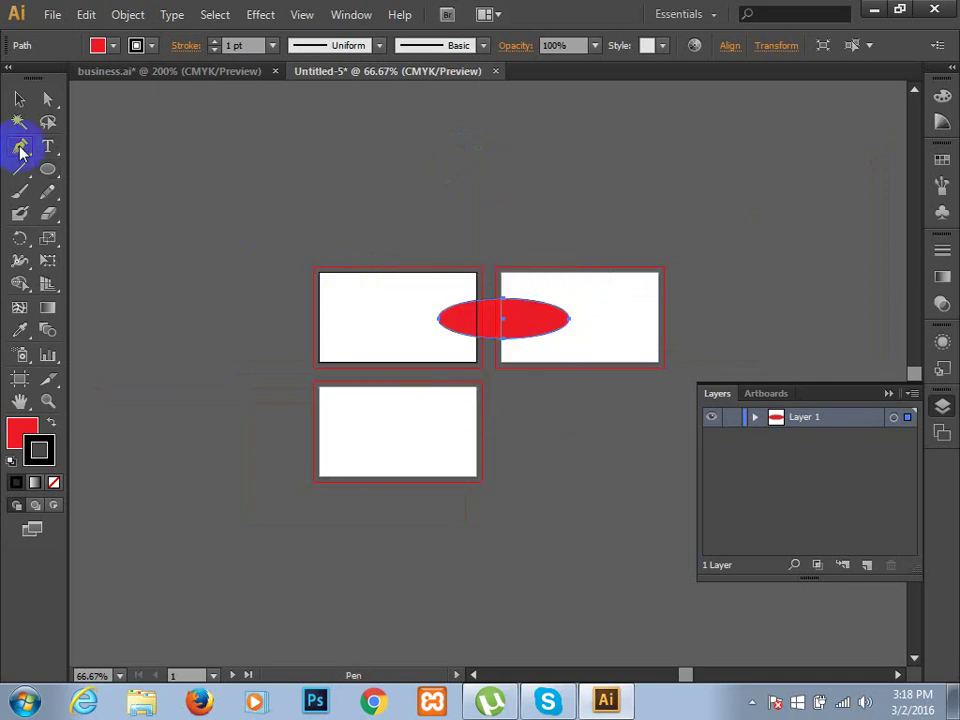
left_click(262, 161)
left_click_drag(250, 200, 250, 196)
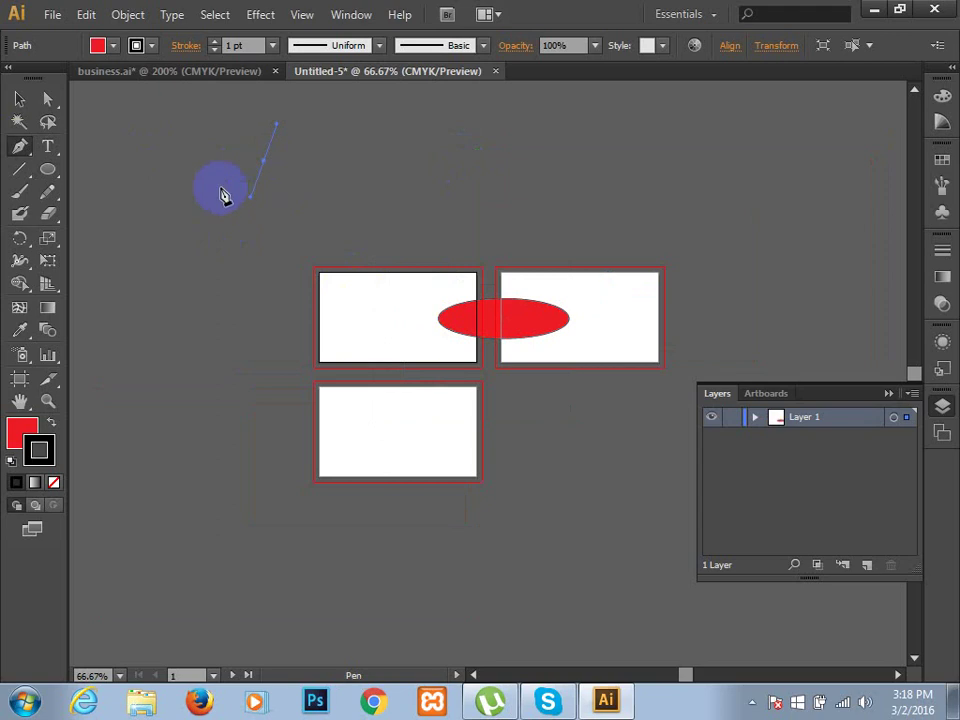
left_click(22, 98)
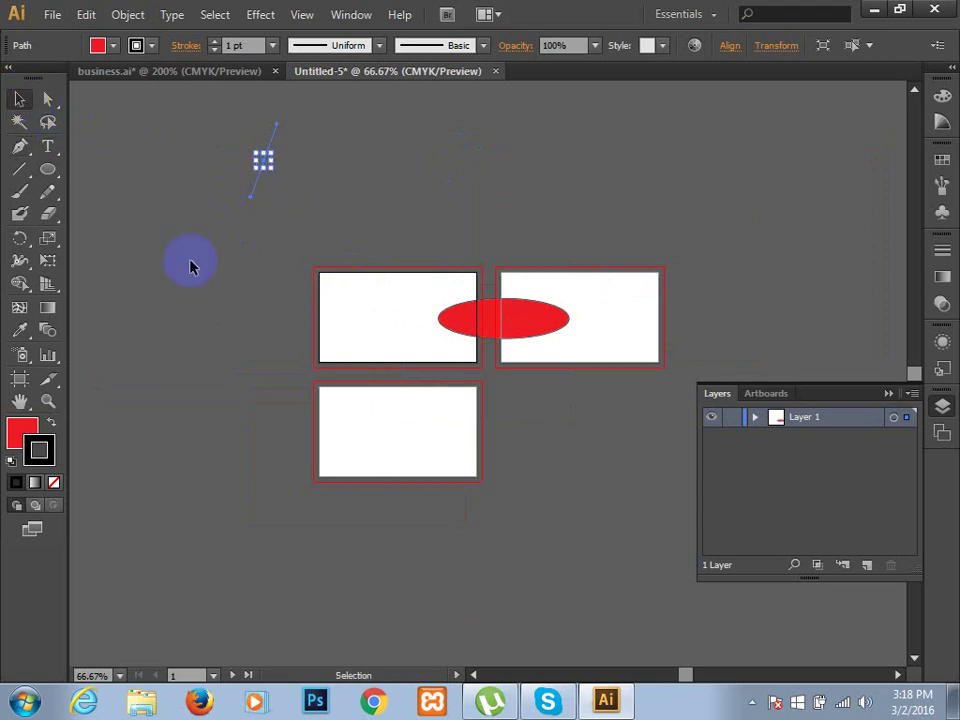
left_click(272, 291)
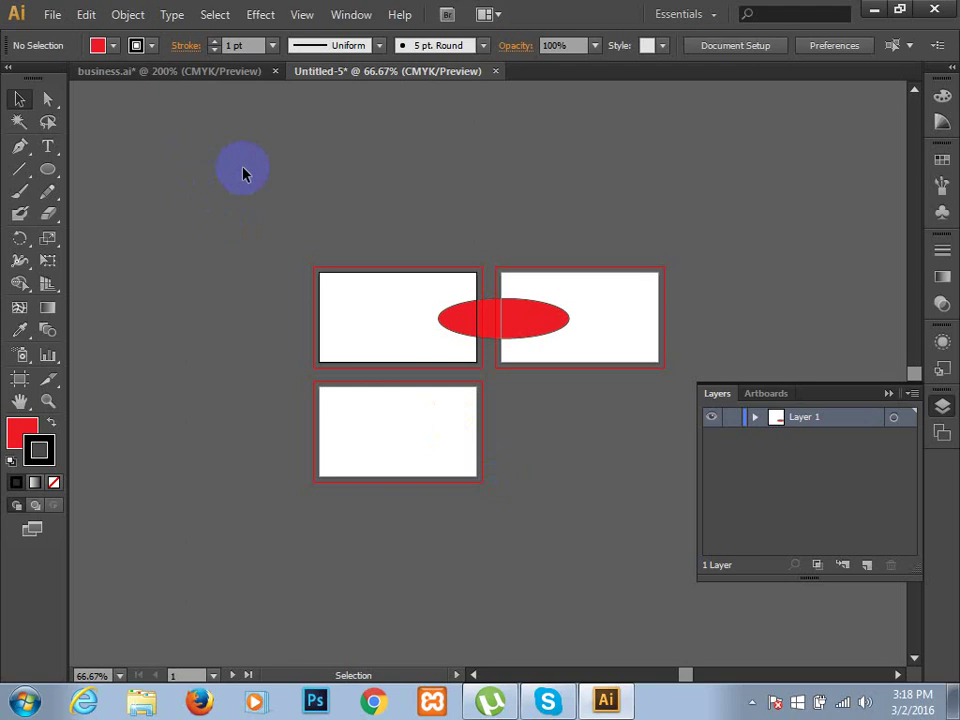
left_click(394, 298)
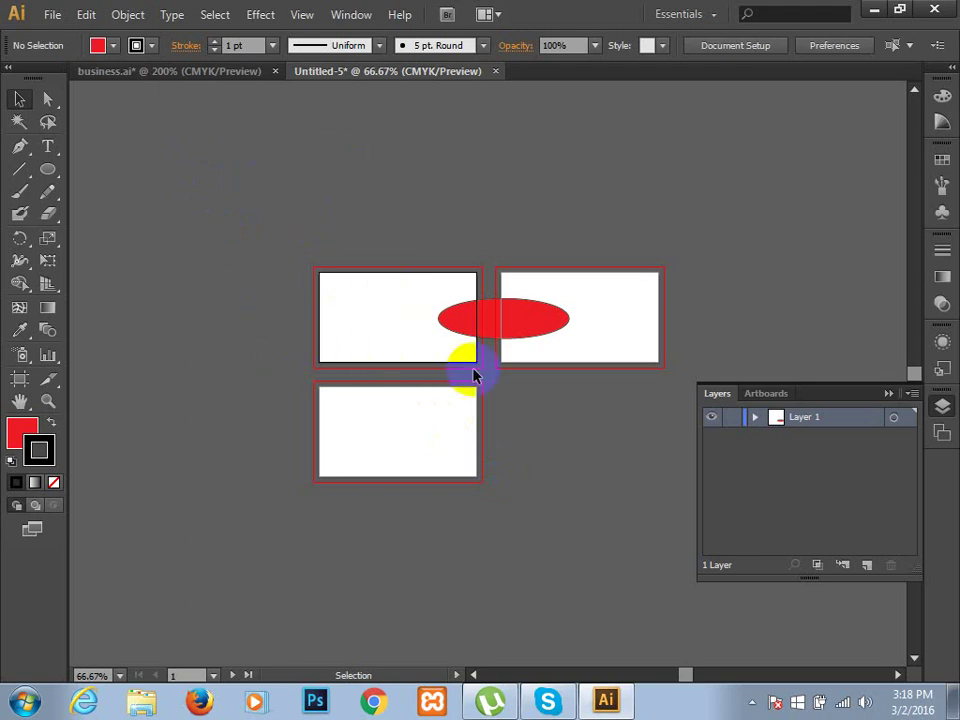
- Move the red ellipse to the upper-left canvas and back onto the top artboards
left_click(470, 328)
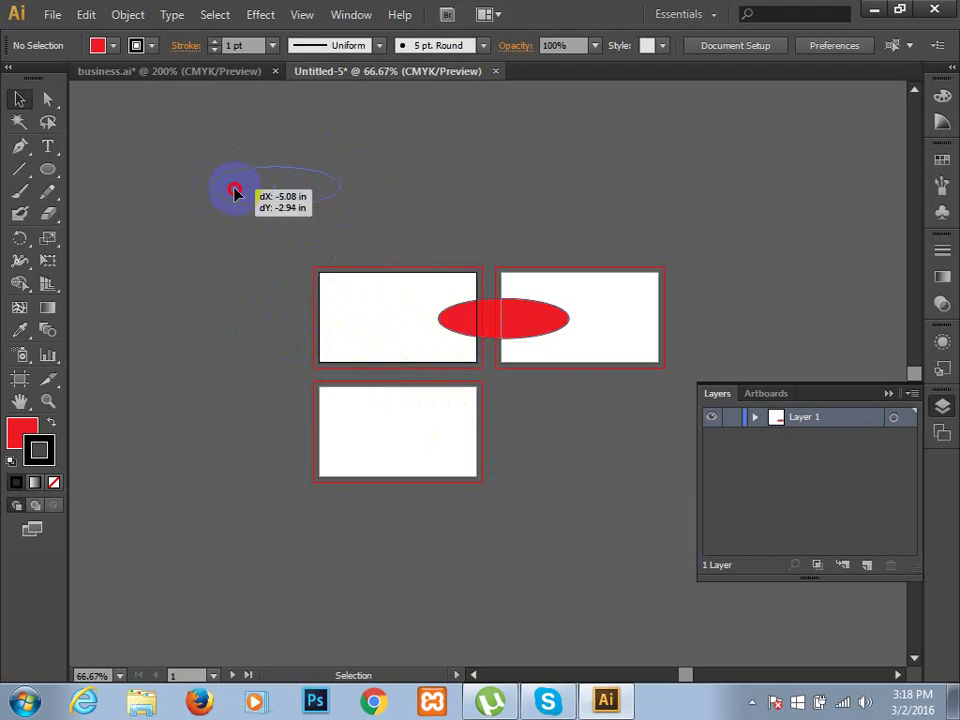
left_click_drag(240, 193, 236, 192)
left_click(166, 336)
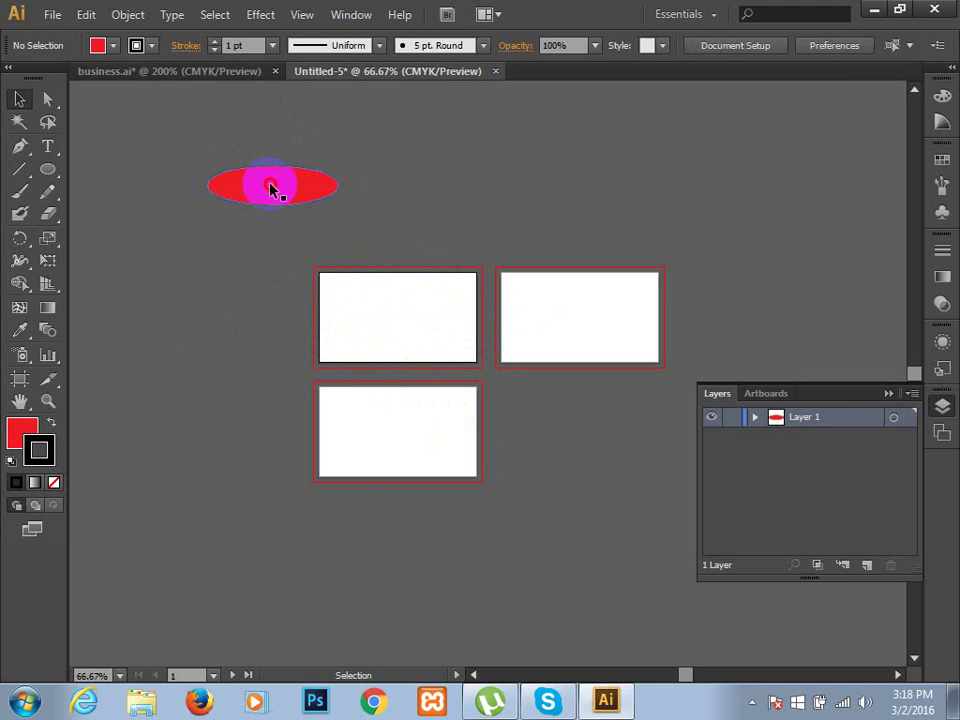
left_click_drag(268, 190, 489, 318)
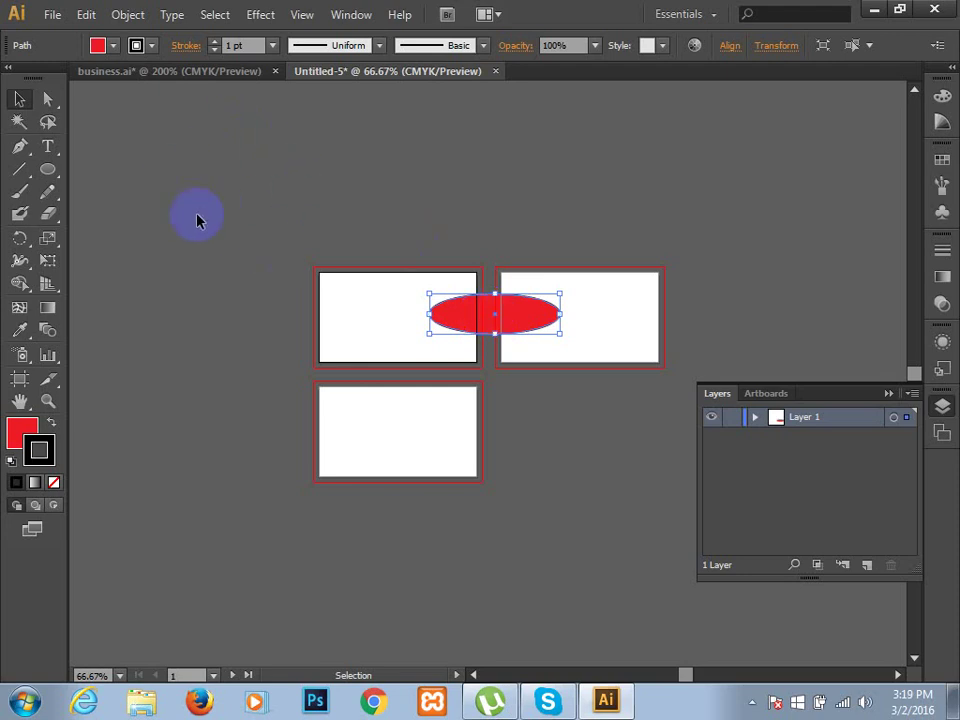
left_click(295, 224)
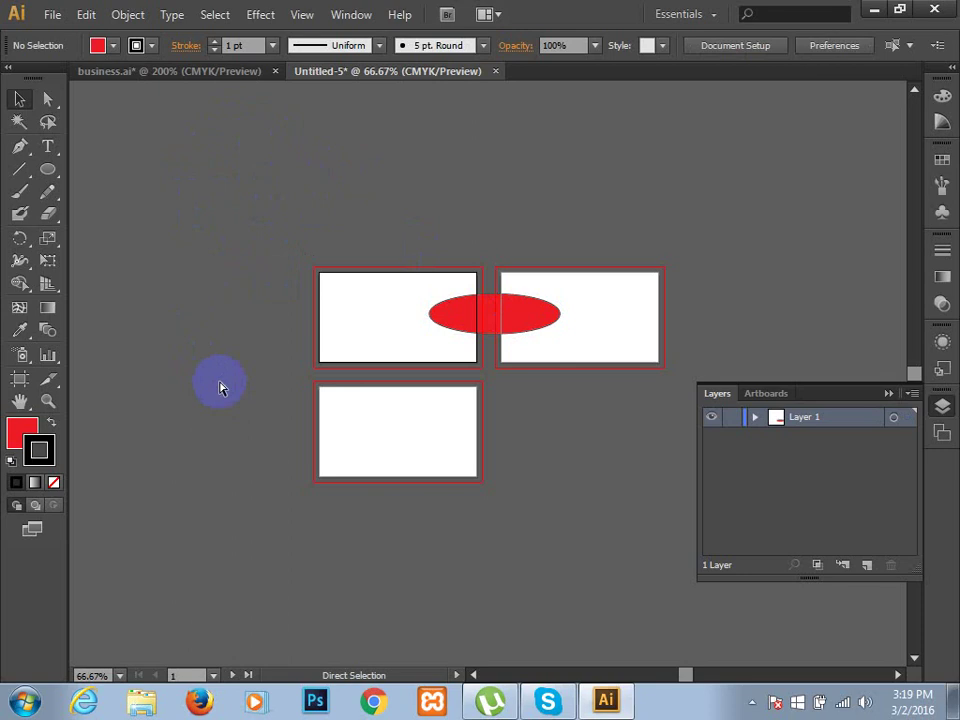
- Delete the stray pen line in Outline view, then return to Preview
key("ctrl+y")
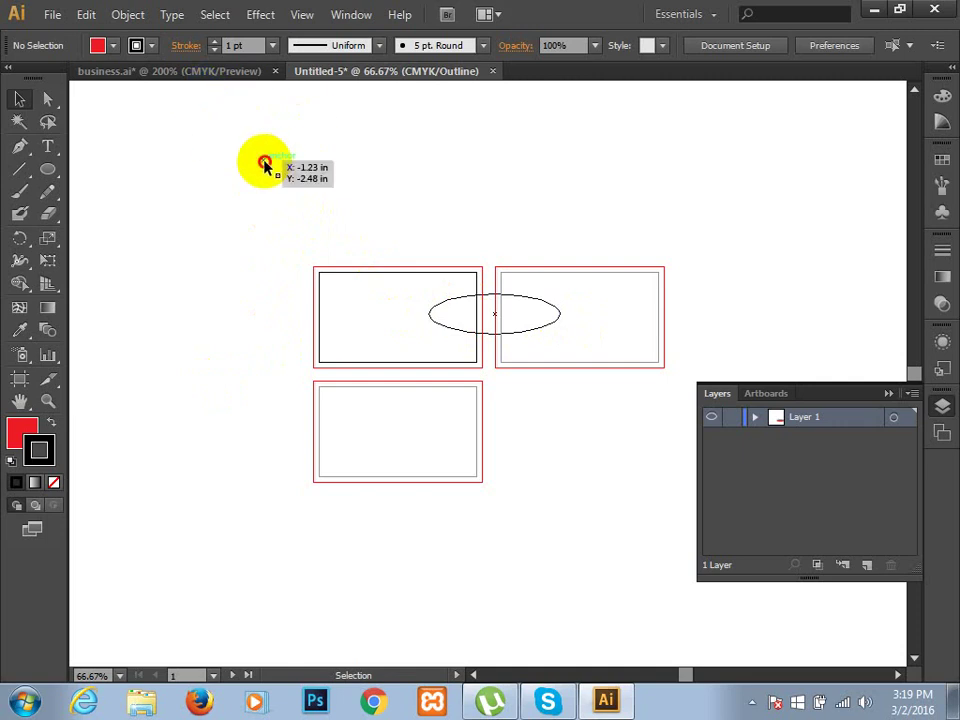
left_click(264, 164)
key("Delete")
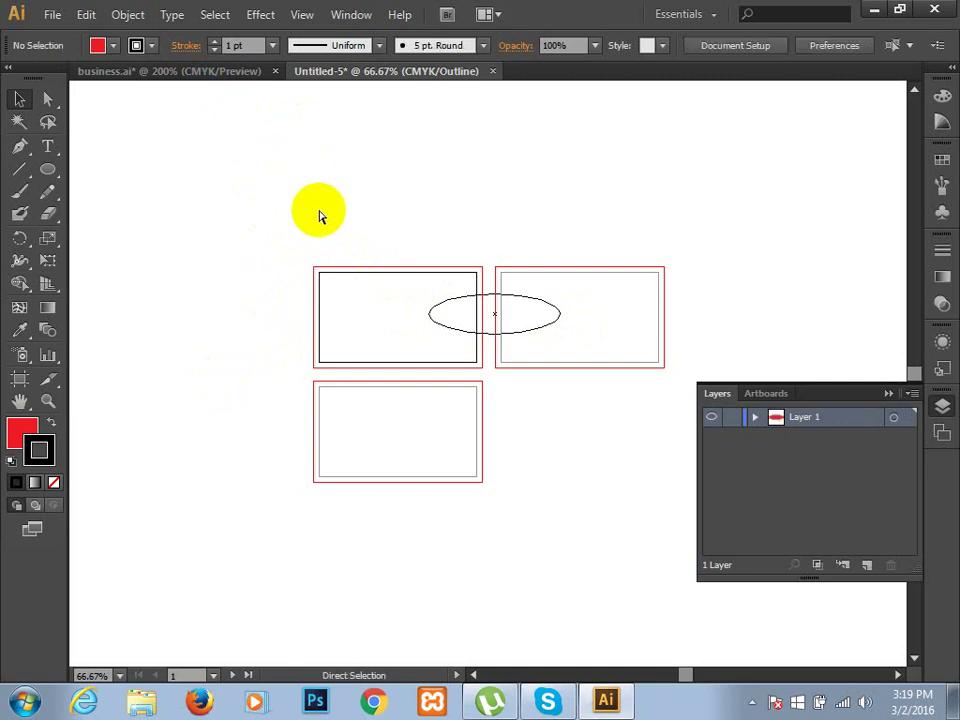
key("ctrl+y")
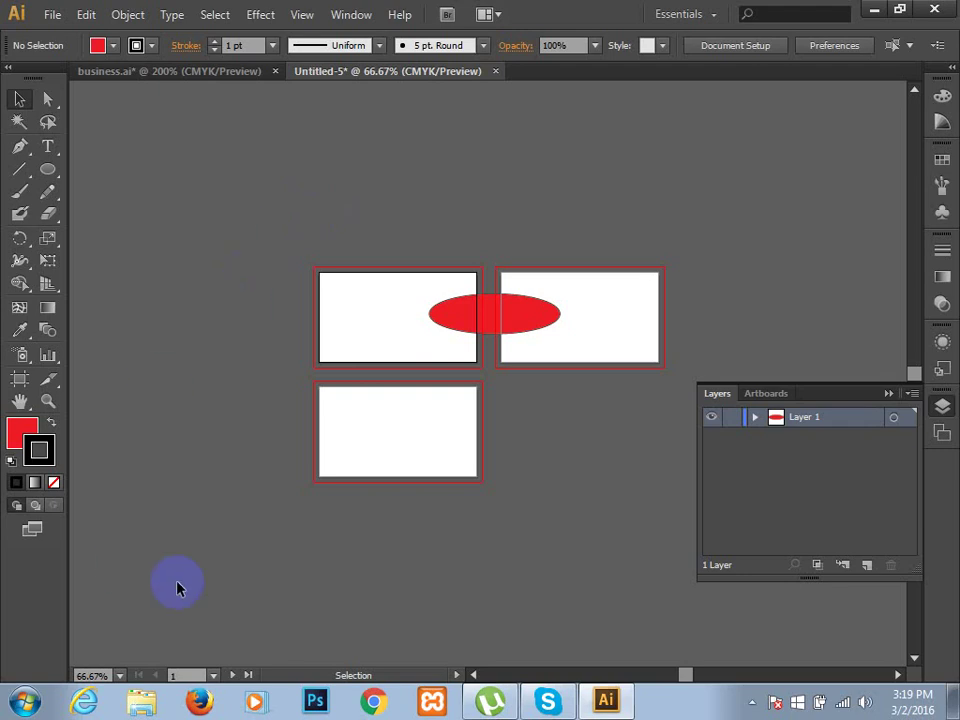
key("ctrl")
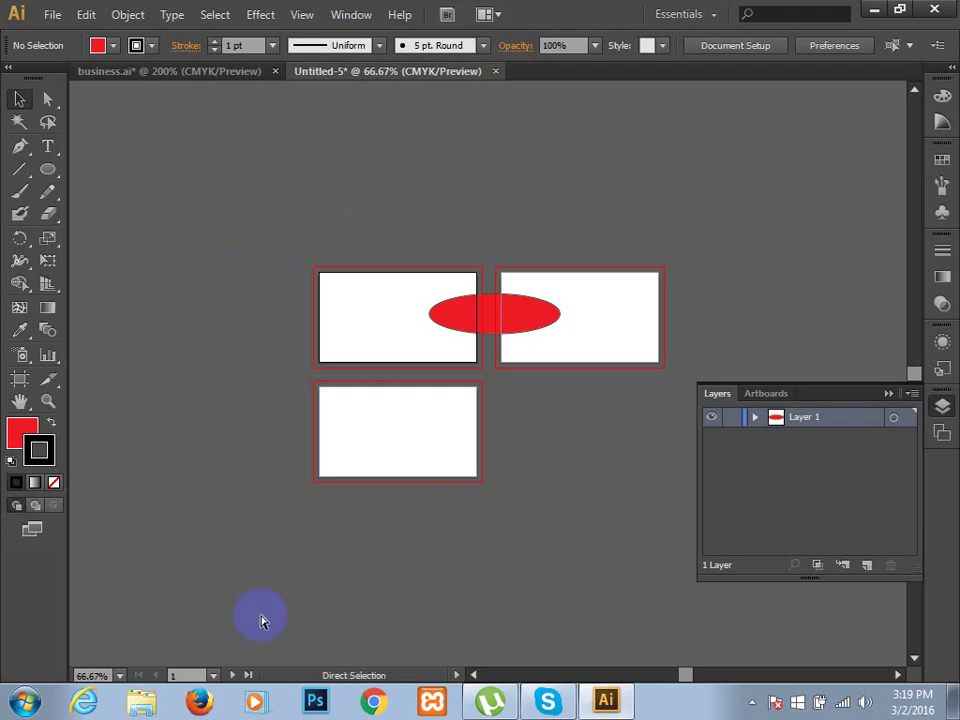